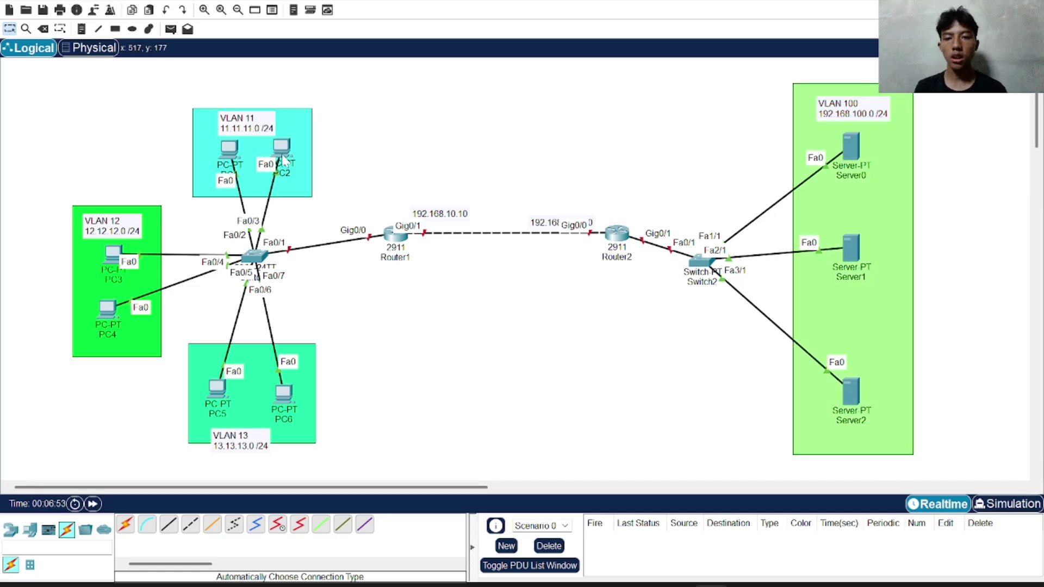
{"action": "left_click_drag", "start_coordinate": [333, 143], "coordinate": [643, 167]}
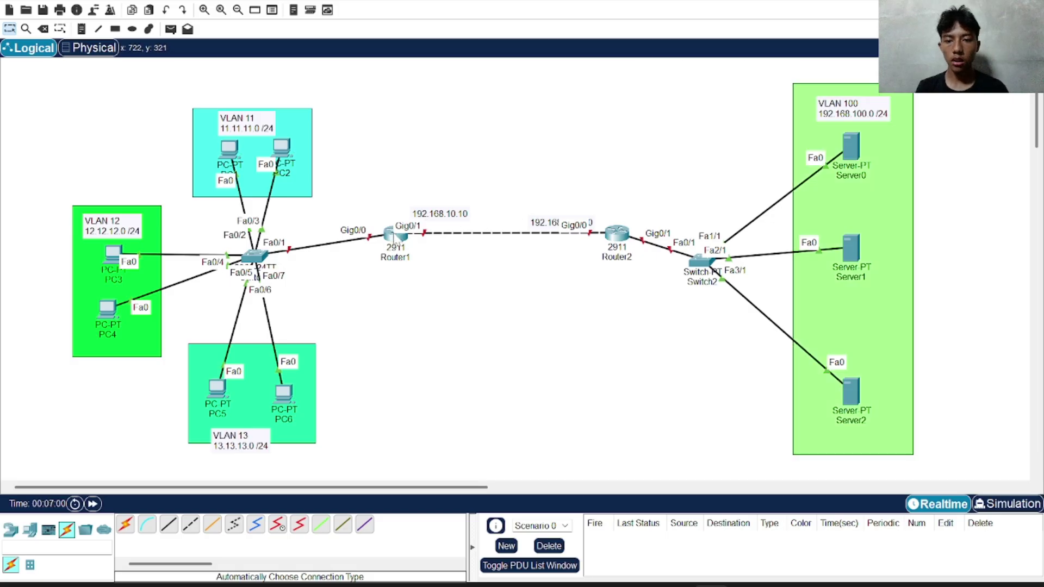
- Open Router1's command line and answer no to the initial configuration dialog to get to the router prompt
{"action": "left_click", "coordinate": [395, 238]}
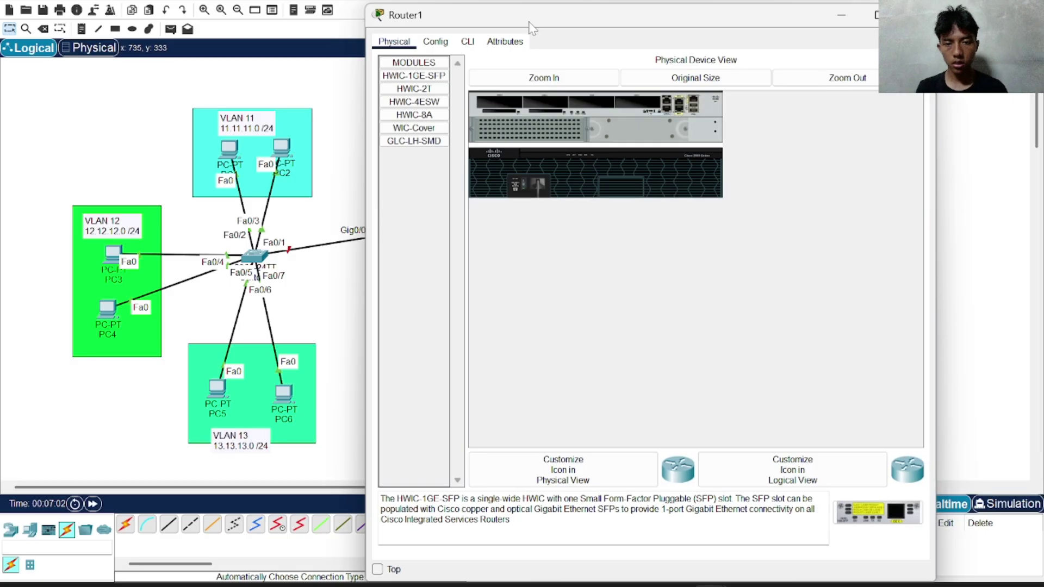
{"action": "left_click", "coordinate": [469, 42]}
{"action": "left_click_drag", "start_coordinate": [482, 16], "coordinate": [577, 6]}
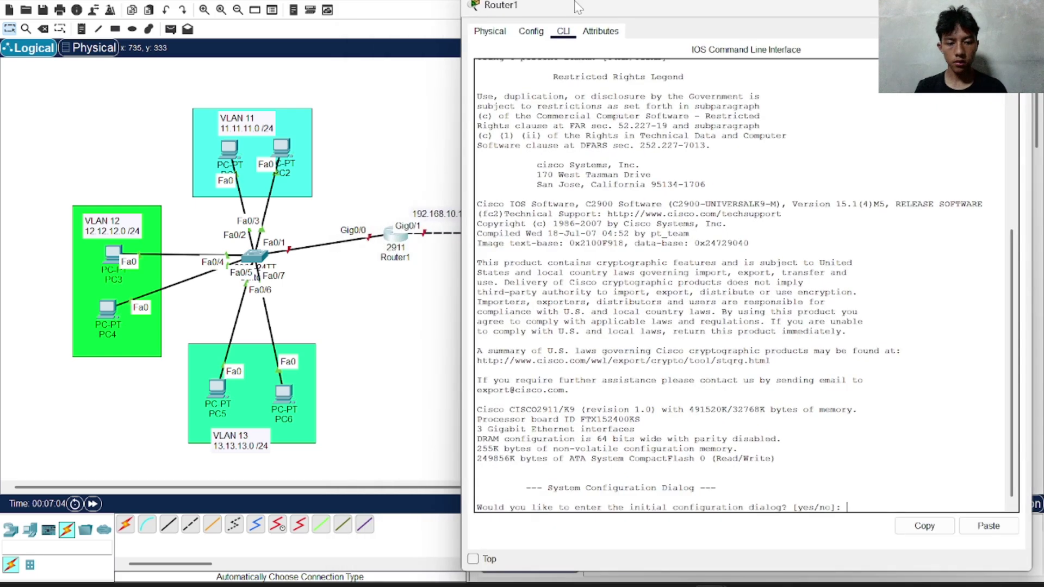
{"action": "type", "text": "no"}
{"action": "key", "text": "Return"}
{"action": "key", "text": "Return"}
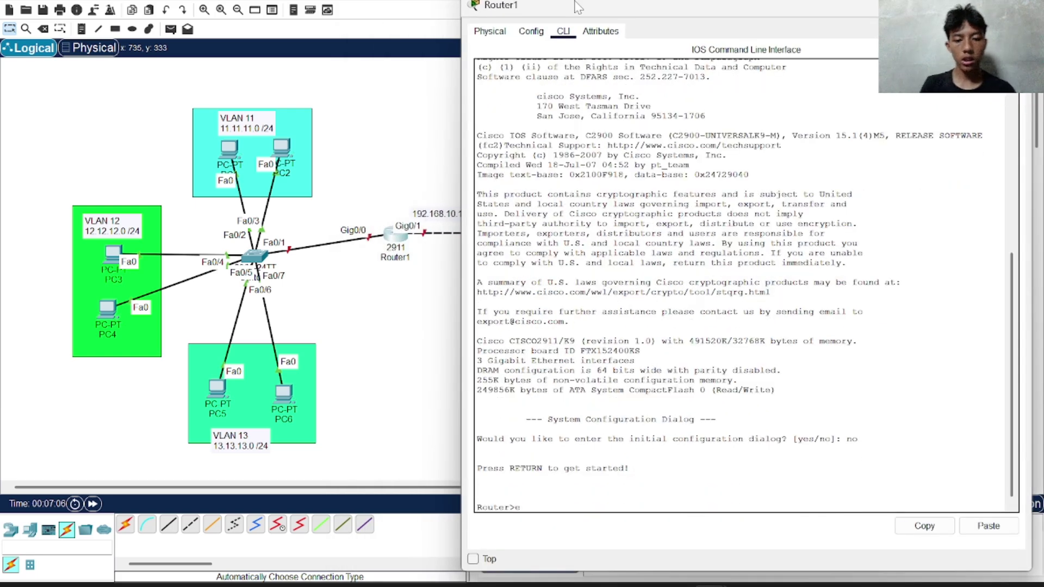
- Enter privileged mode with en and global configuration mode with conf t on Router1
{"action": "type", "text": "en"}
{"action": "key", "text": "Return"}
{"action": "type", "text": "co"}
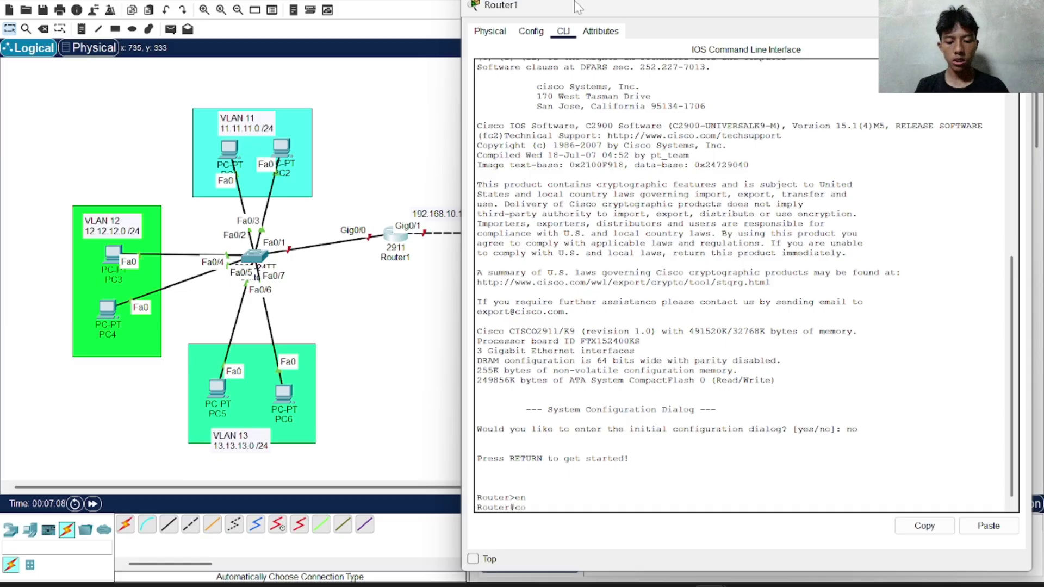
{"action": "type", "text": "nf t"}
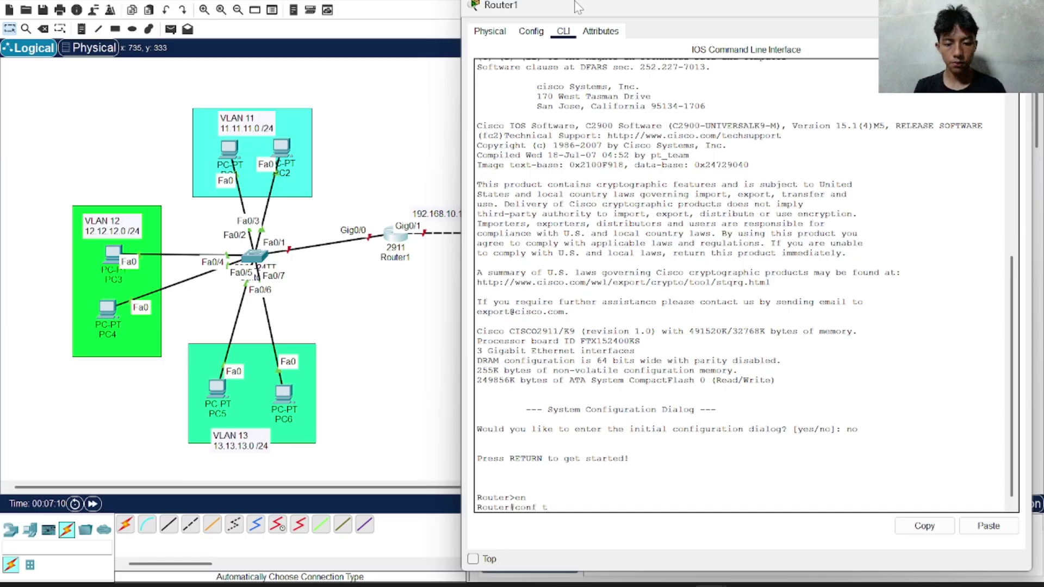
{"action": "key", "text": "Return"}
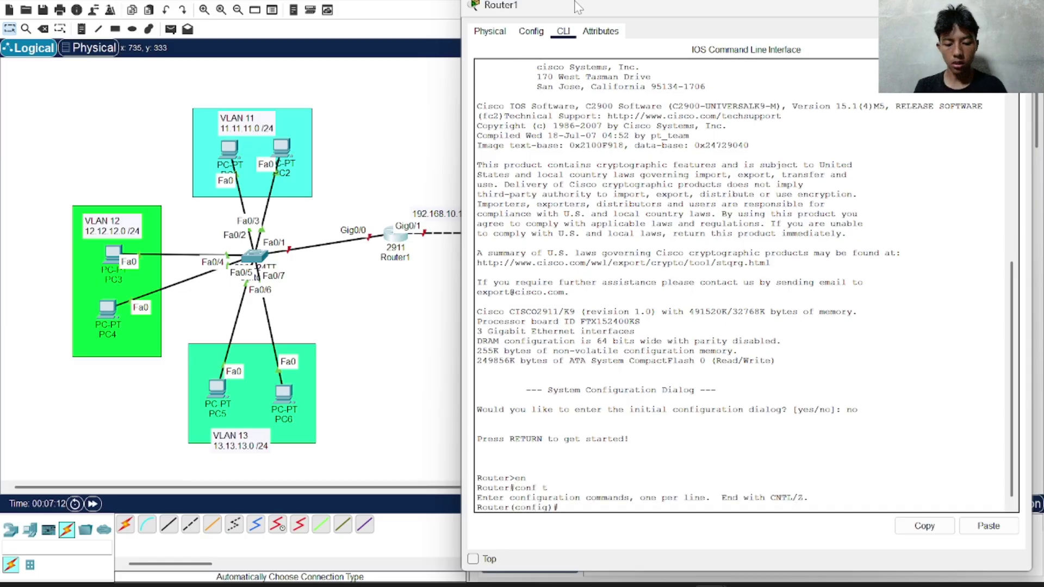
- Enable Router1's interface g0/0 with no sh
{"action": "type", "text": "int"}
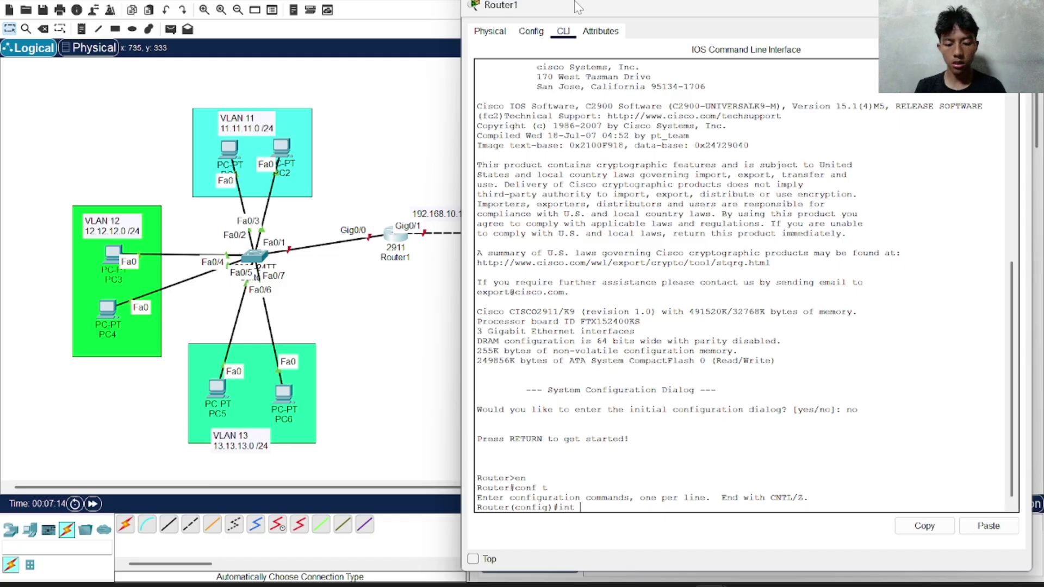
{"action": "type", "text": " g0/0"}
{"action": "key", "text": "Return"}
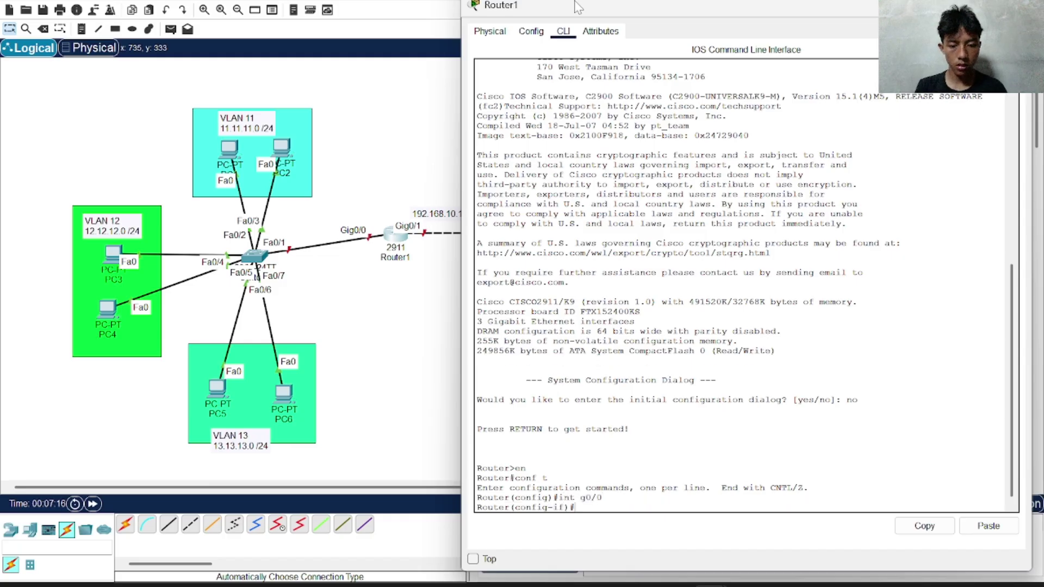
{"action": "type", "text": "no sh"}
{"action": "key", "text": "Return"}
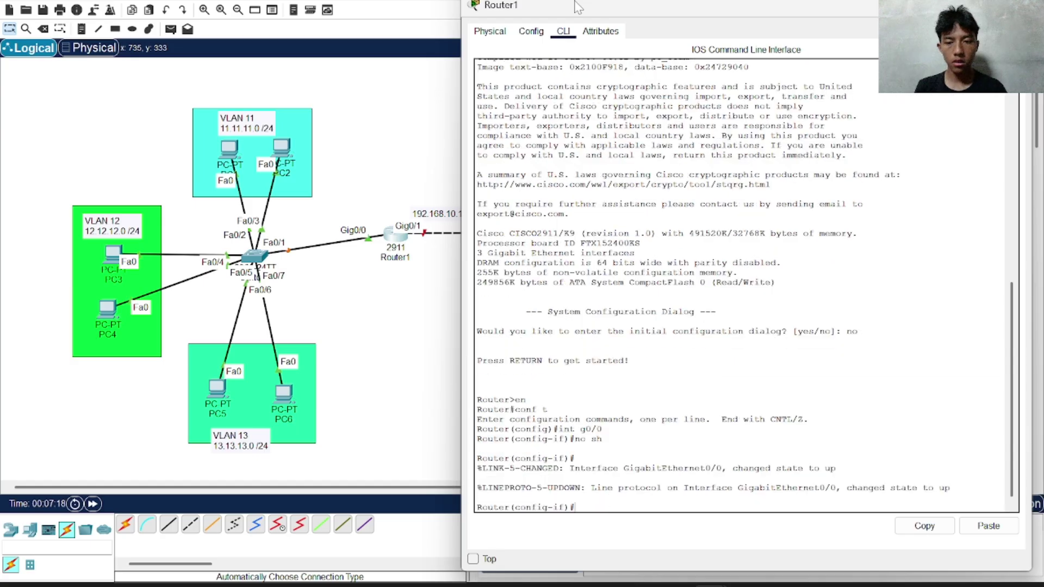
- Create subinterface g0/0.11 on Router1 and set its encapsulation to dot1Q 11
{"action": "type", "text": "int "}
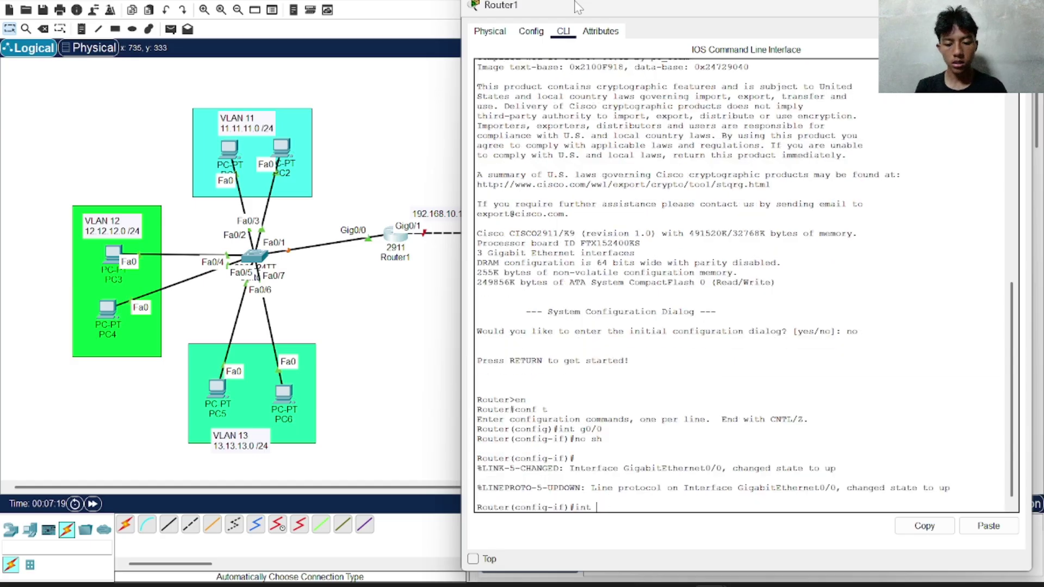
{"action": "type", "text": "g0/0"}
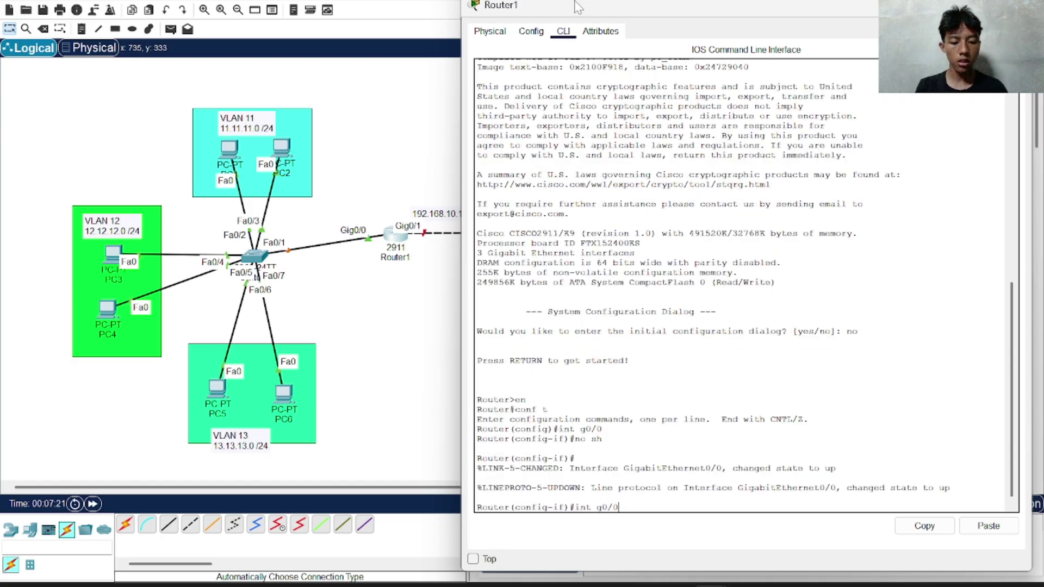
{"action": "type", "text": ".10"}
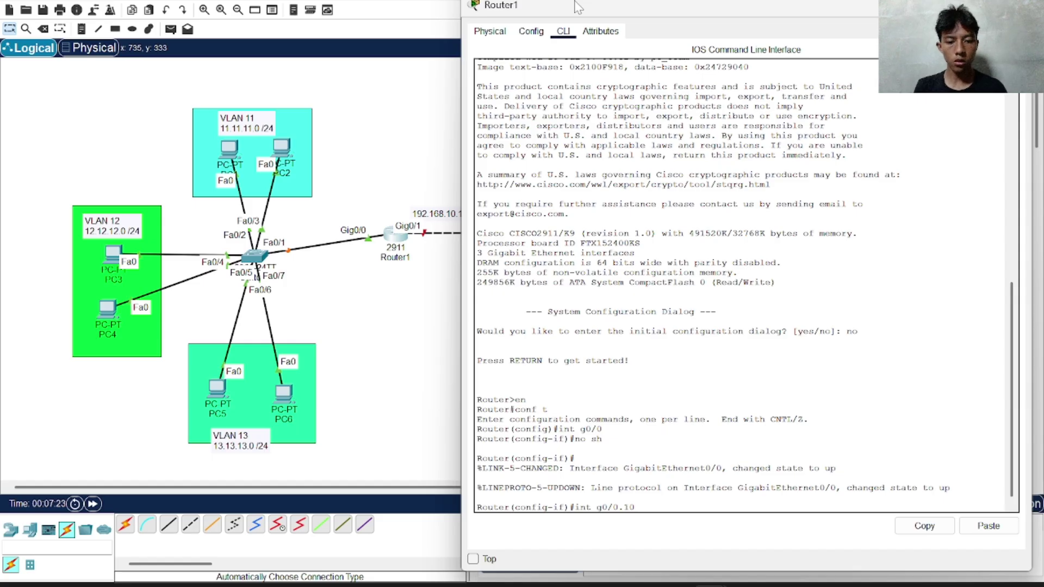
{"action": "key", "text": "BackSpace"}
{"action": "type", "text": "1"}
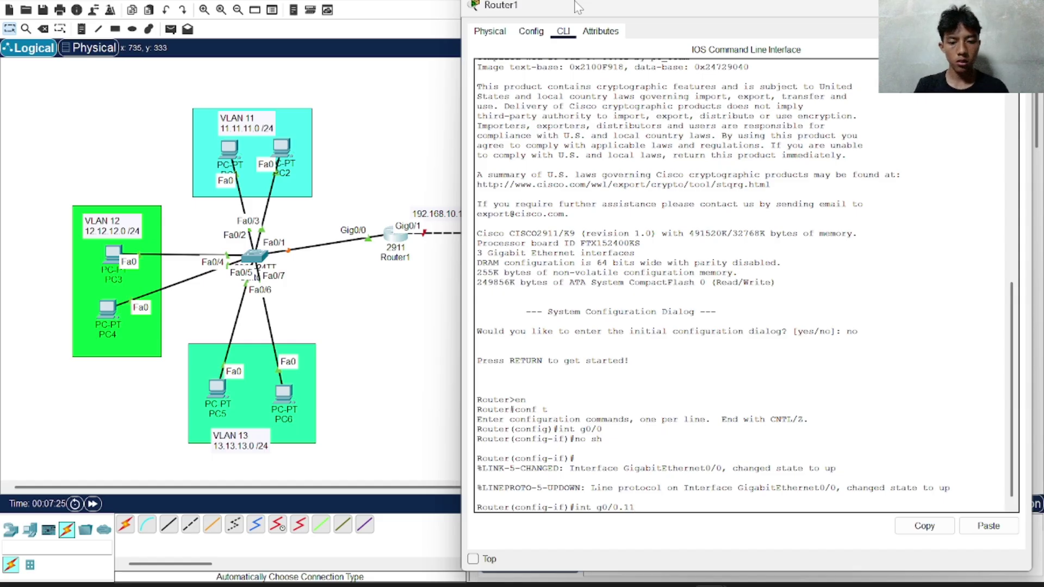
{"action": "key", "text": "Return"}
{"action": "type", "text": "en"}
{"action": "key", "text": "Tab"}
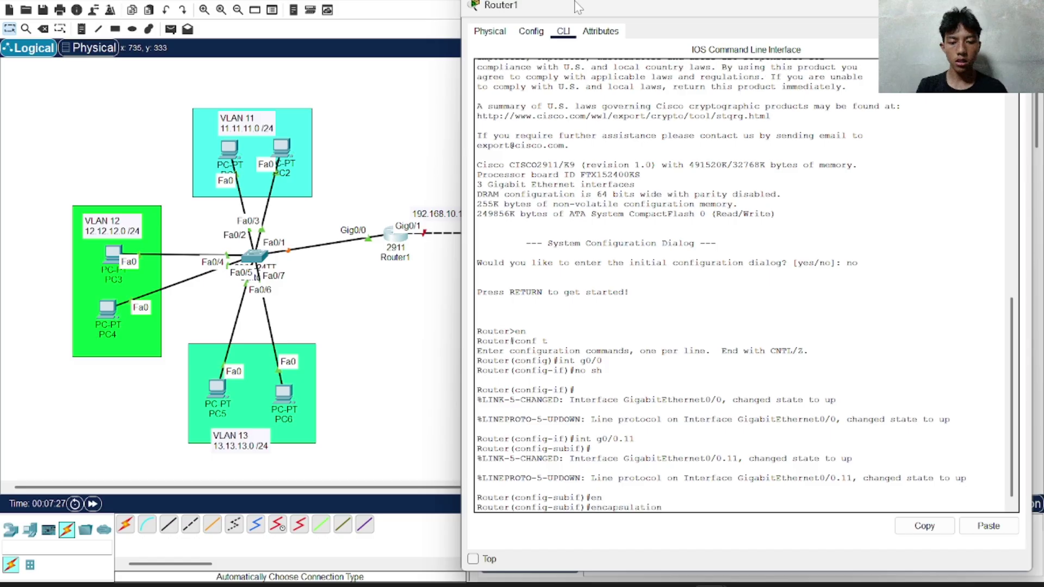
{"action": "type", "text": "dot"}
{"action": "key", "text": "Tab"}
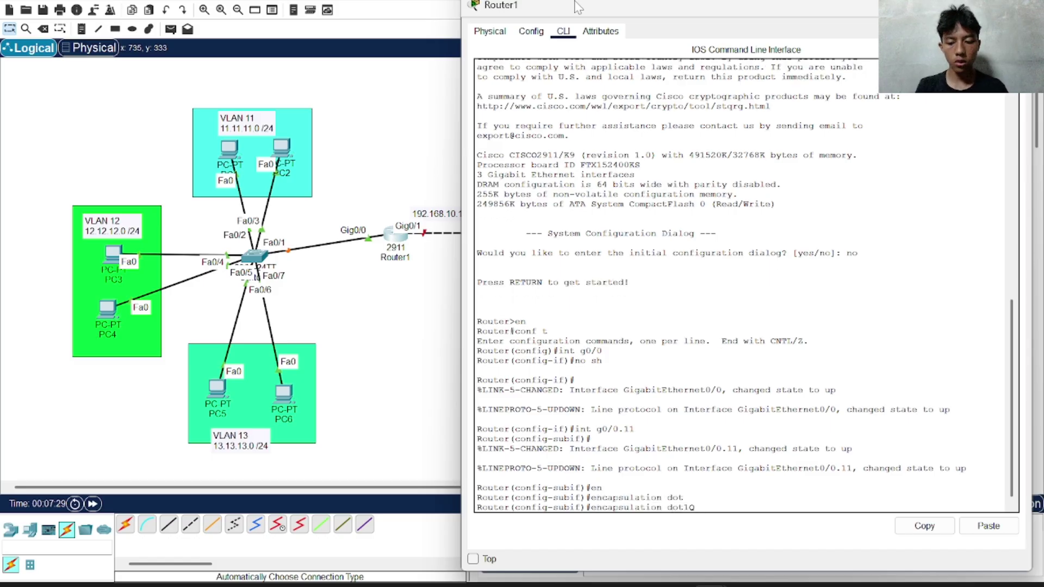
{"action": "type", "text": "11"}
{"action": "key", "text": "Return"}
- Assign IP address 11.11.11.1 with mask 255.255.255.0 to subinterface g0/0.11
{"action": "type", "text": "ig-subif)#i"}
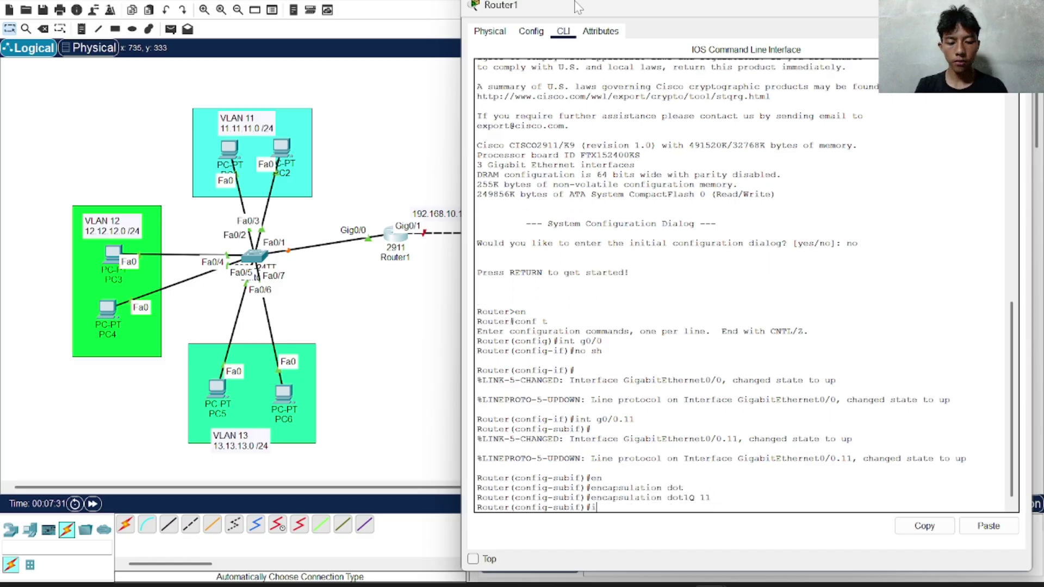
{"action": "type", "text": "p add"}
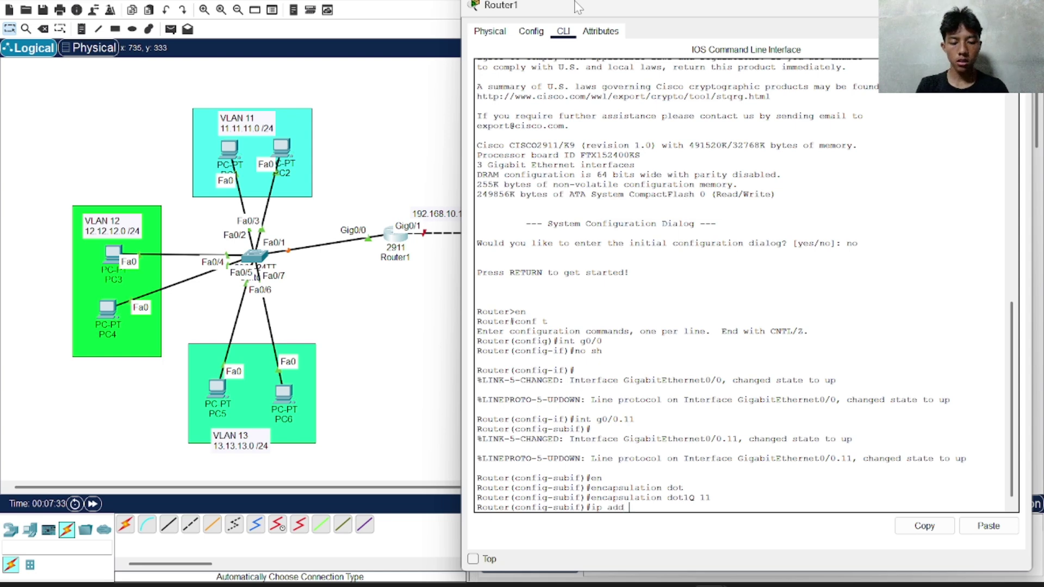
{"action": "type", "text": " 11.11.1"}
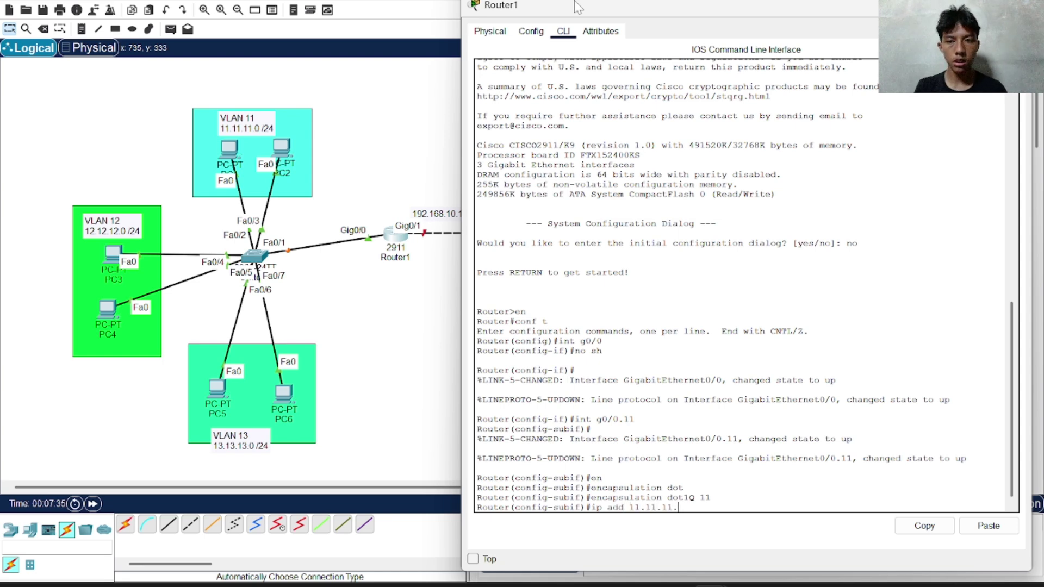
{"action": "type", "text": "1."}
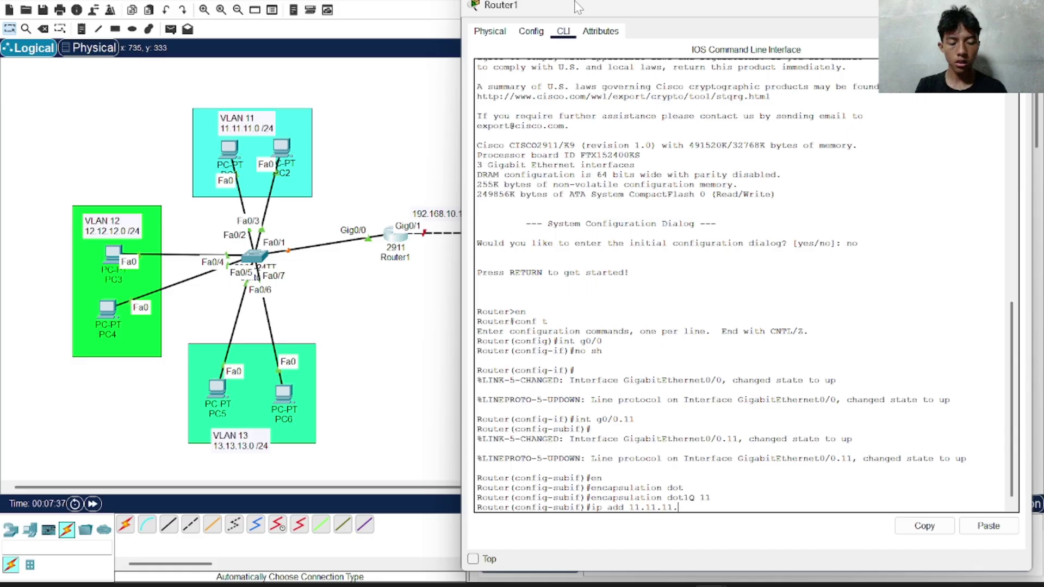
{"action": "type", "text": "1"}
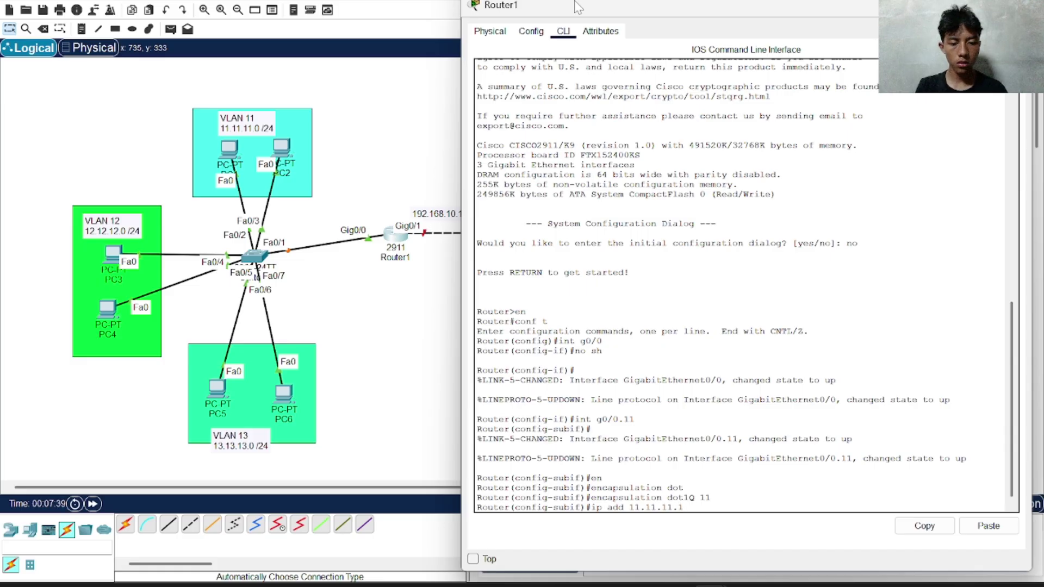
{"action": "type", "text": " ?"}
{"action": "type", "text": "255.25"}
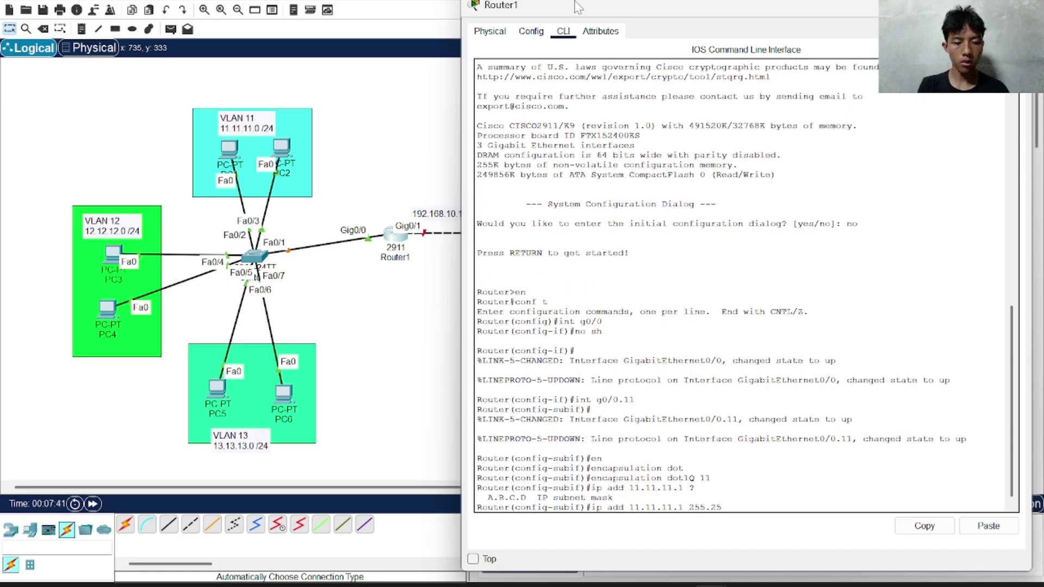
{"action": "type", "text": "5.255.0"}
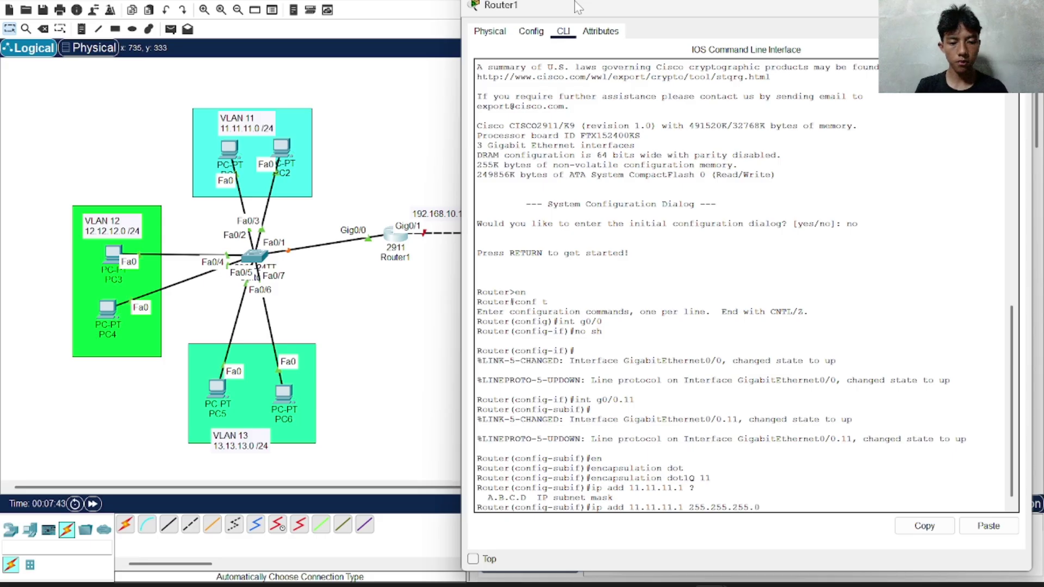
{"action": "key", "text": "Return"}
- Create subinterface g0/0.12 on Router1 and set its encapsulation with en do 12
{"action": "type", "text": "int "}
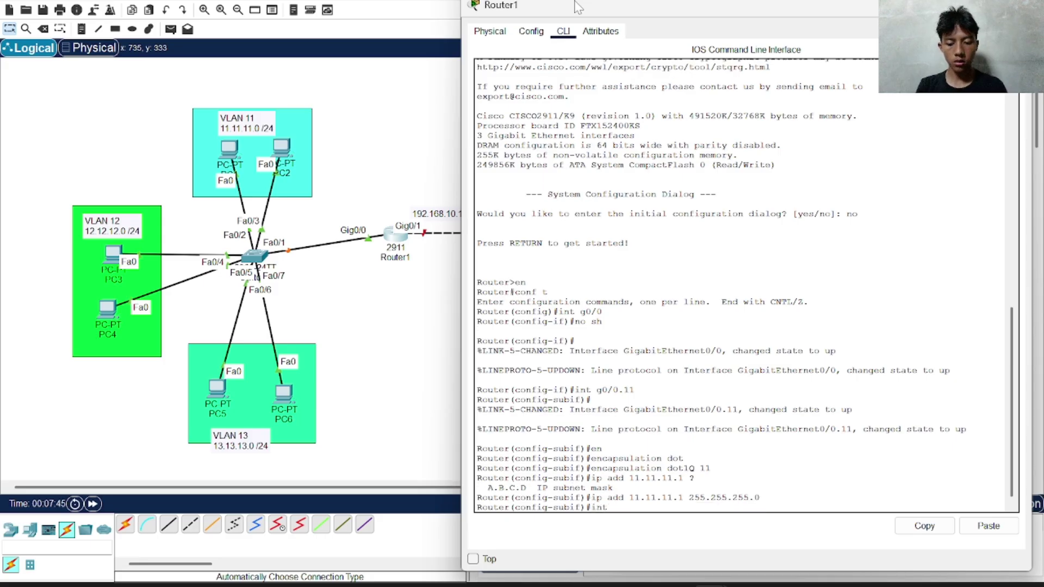
{"action": "type", "text": "g0"}
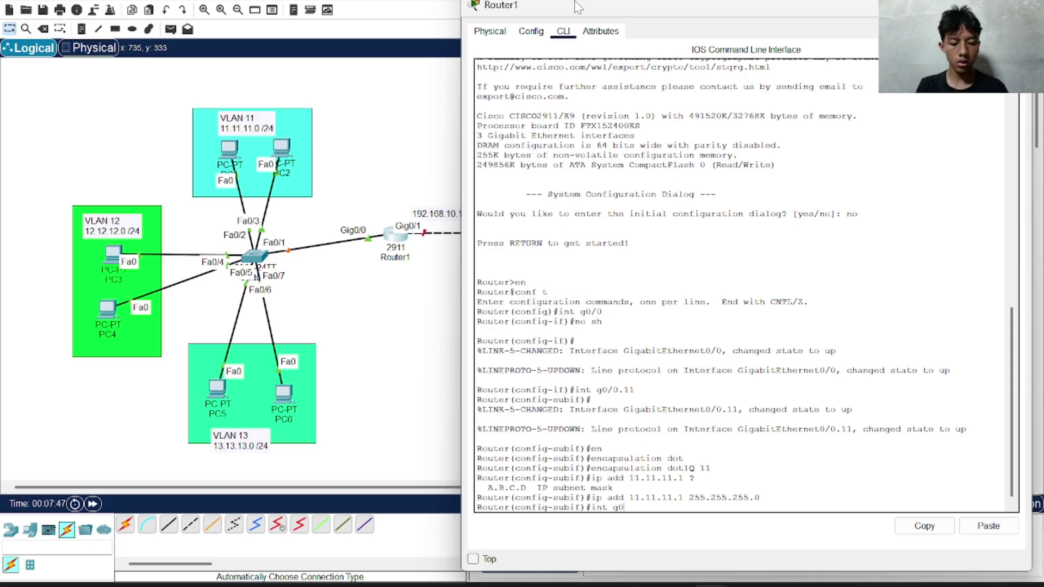
{"action": "type", "text": "/0"}
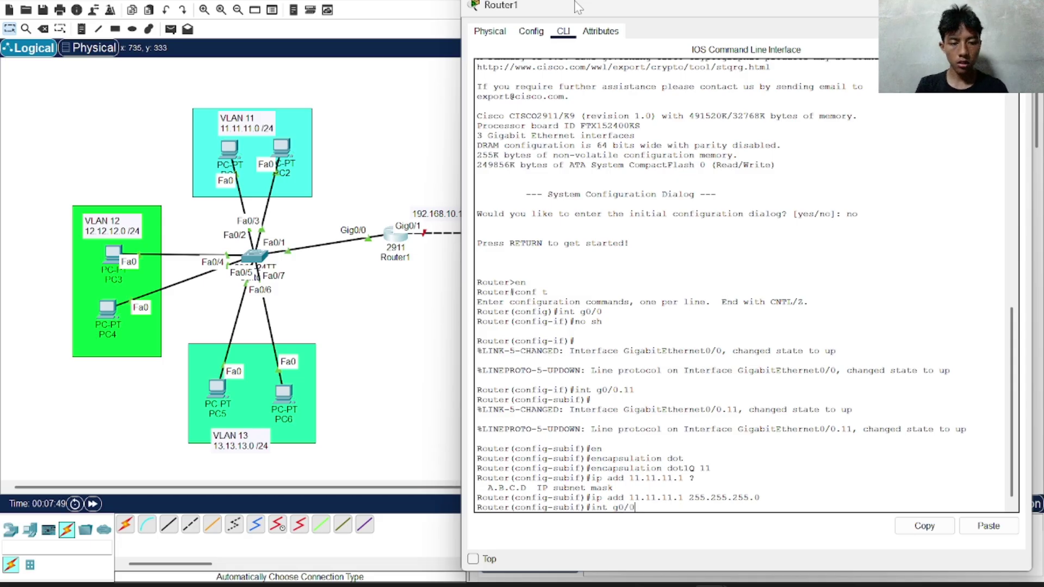
{"action": "type", "text": ".12"}
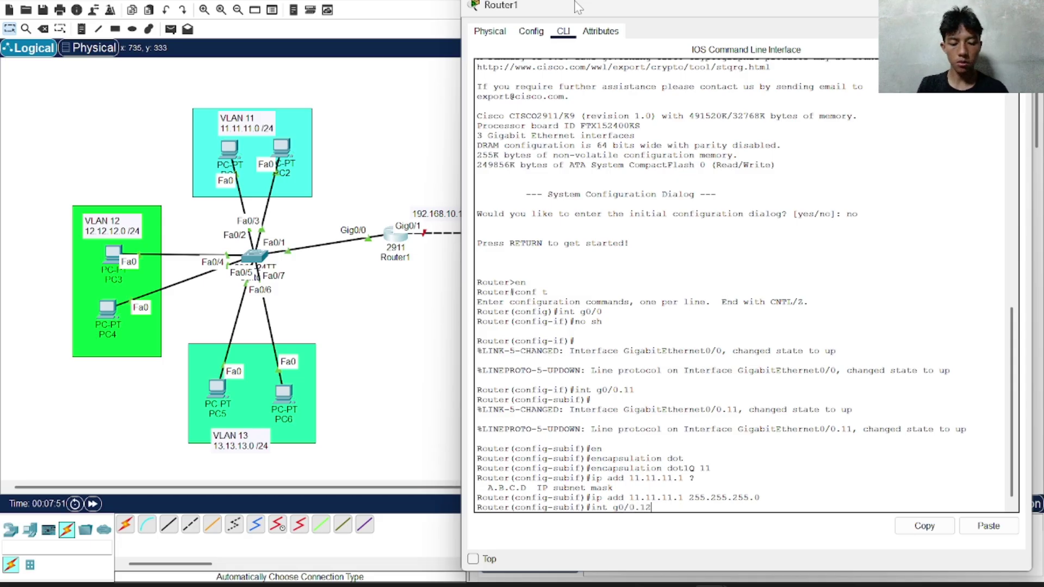
{"action": "key", "text": "Return"}
{"action": "type", "text": "en d"}
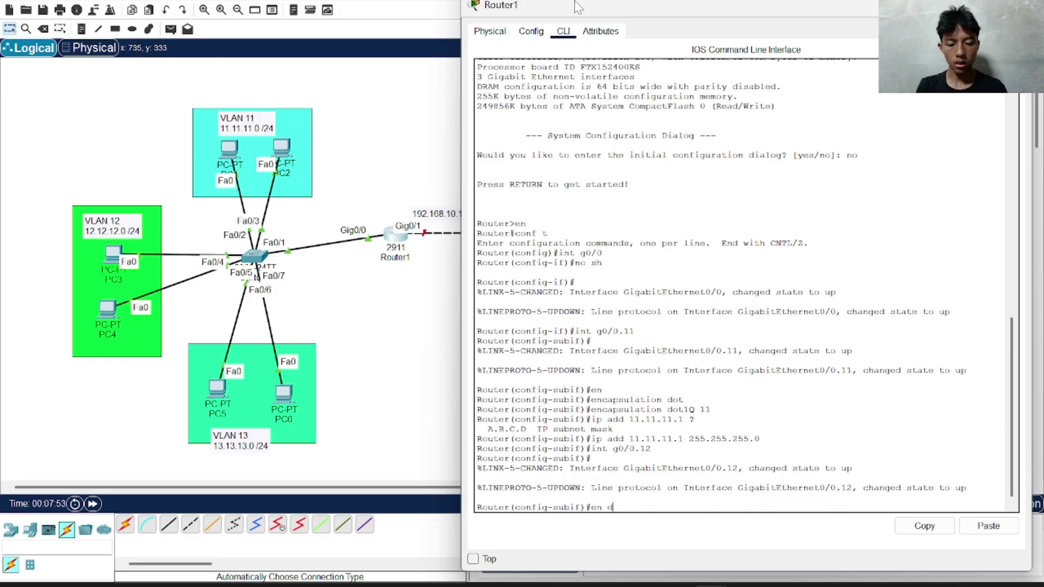
{"action": "type", "text": "o 12"}
{"action": "key", "text": "Return"}
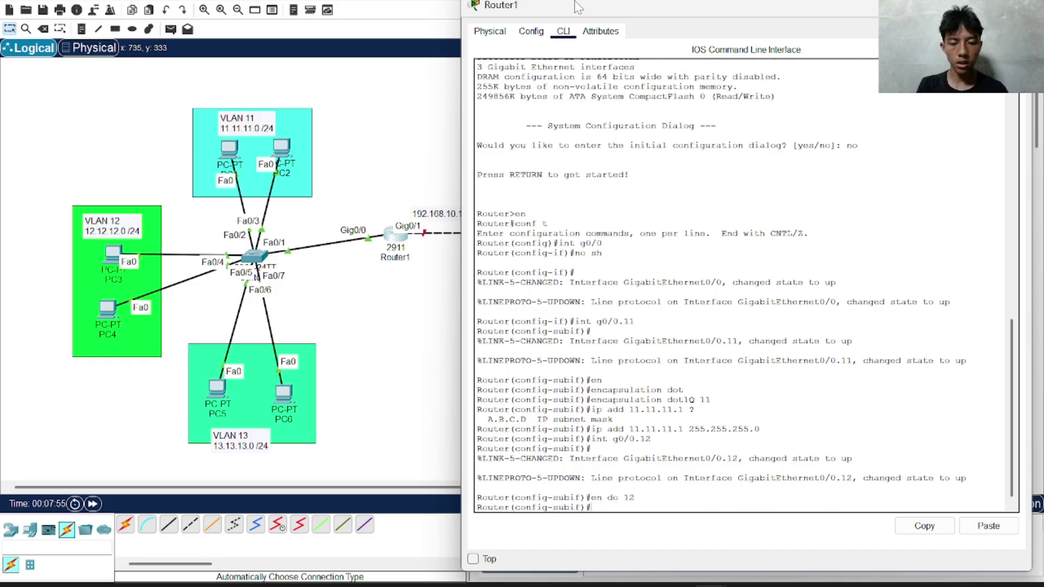
- Assign IP address 12.12.12.1 with mask 255.255.255.0 to subinterface g0/0.12
{"action": "type", "text": "ip add"}
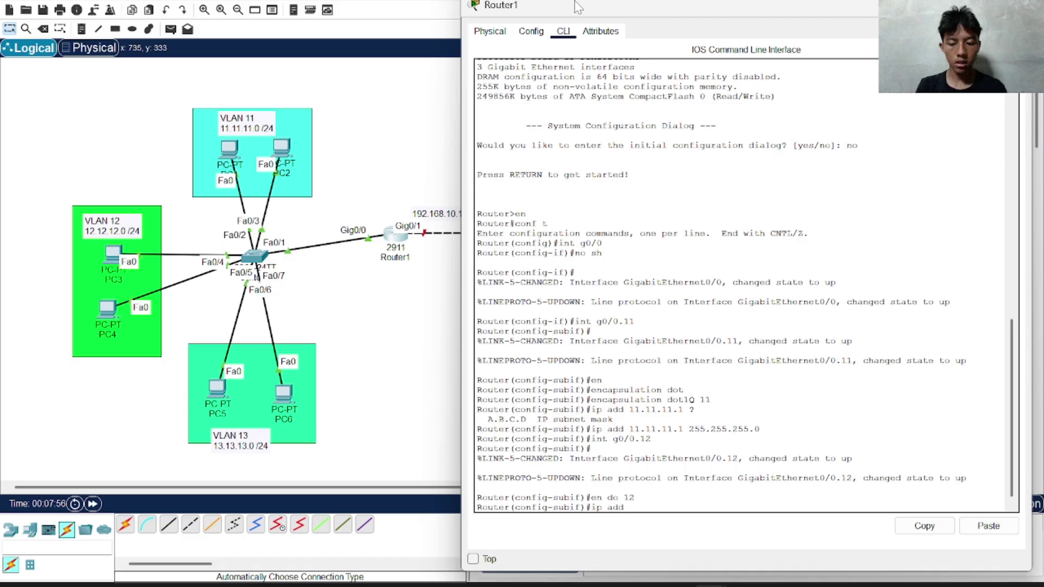
{"action": "type", "text": " 12"}
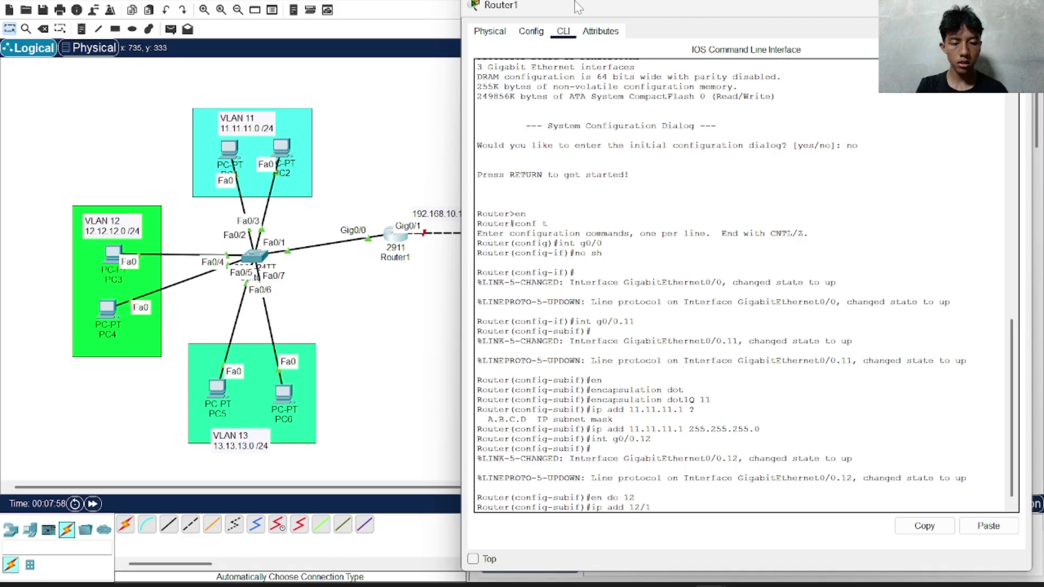
{"action": "type", "text": ".12.12."}
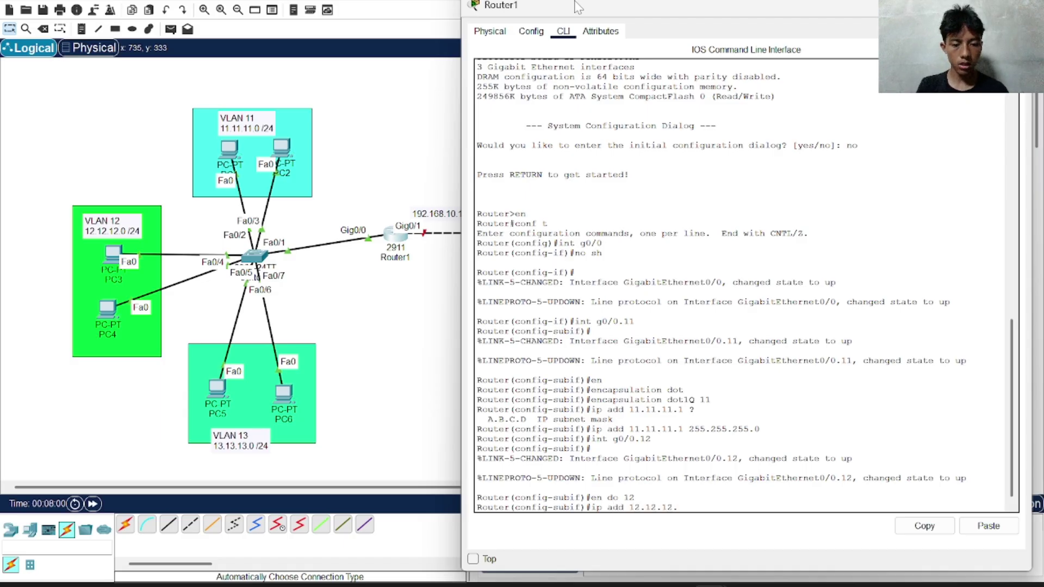
{"action": "type", "text": "1 255.2"}
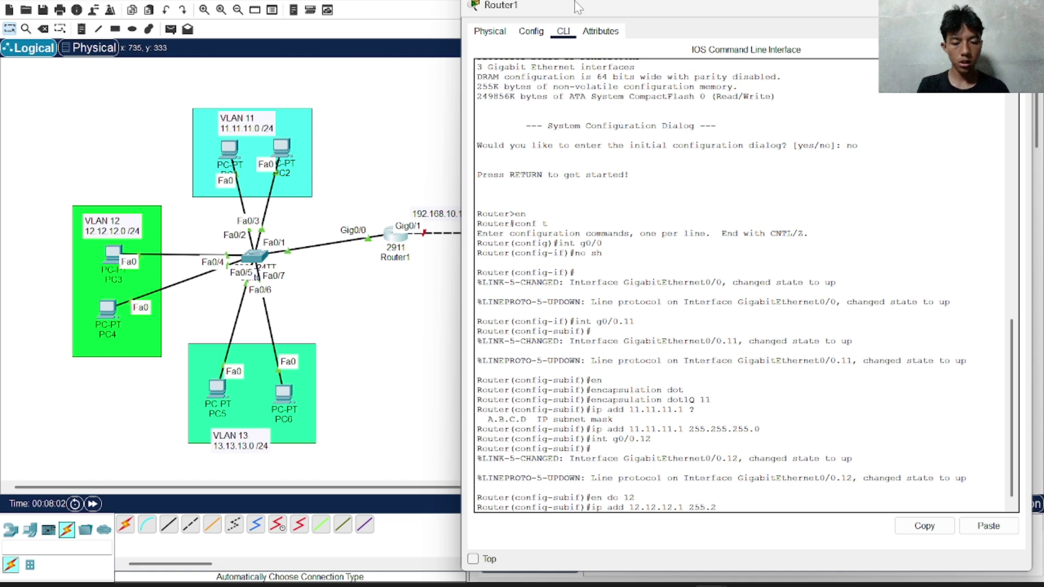
{"action": "type", "text": "55.255.0"}
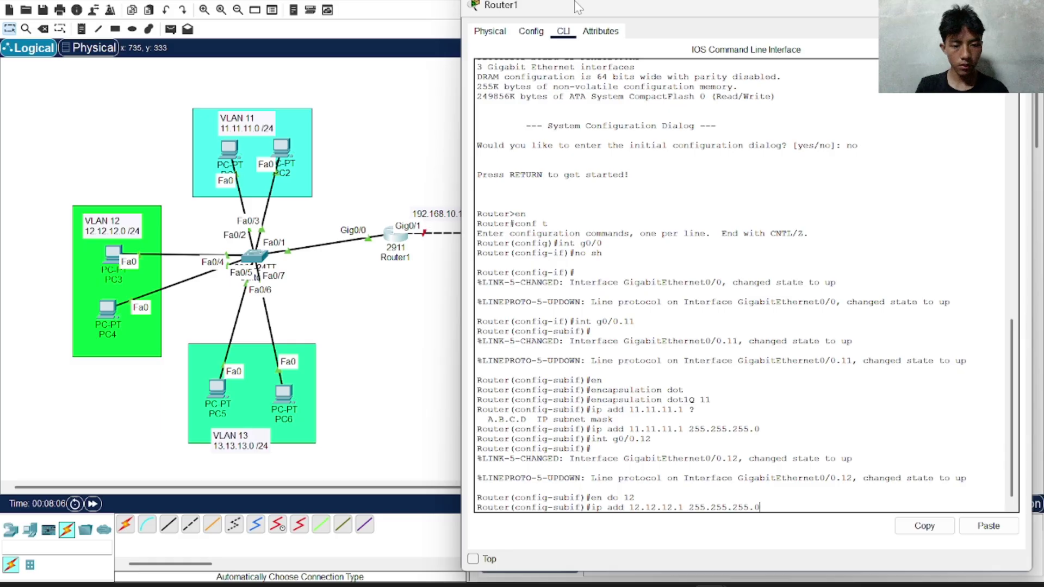
{"action": "key", "text": "Return"}
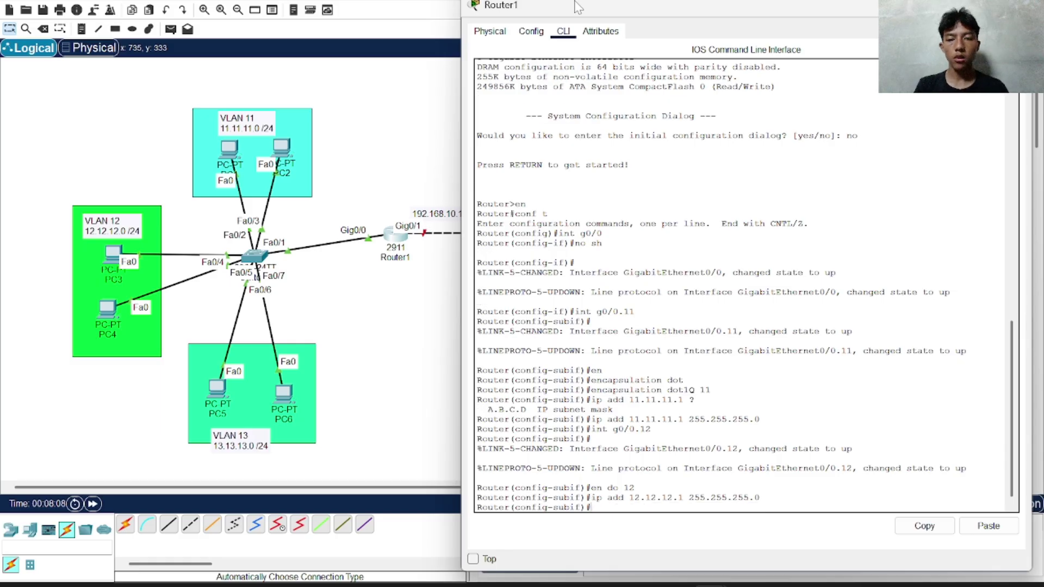
{"action": "left_click_drag", "start_coordinate": [544, 7], "coordinate": [497, 66]}
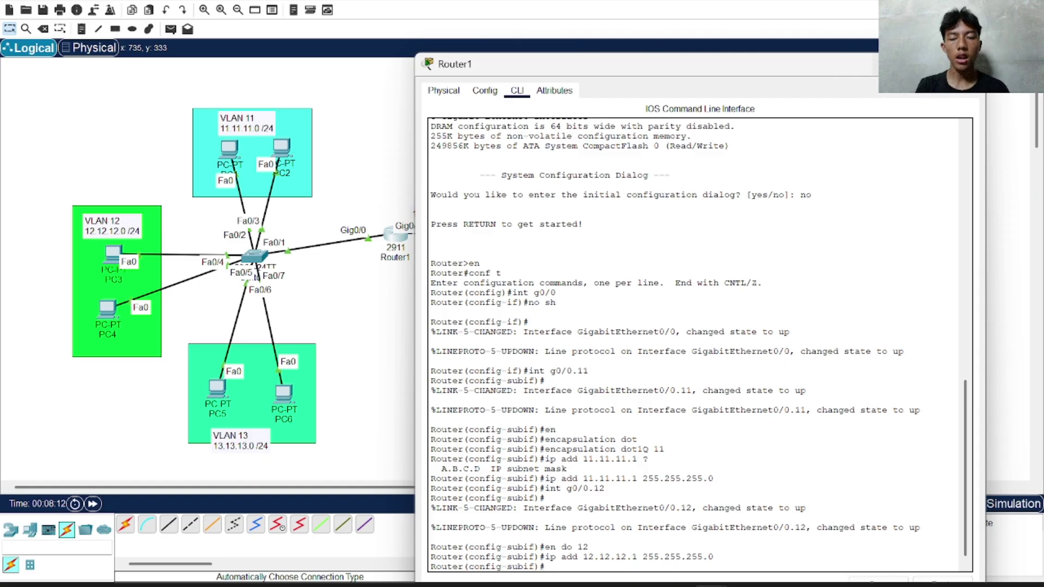
{"action": "left_click_drag", "start_coordinate": [797, 69], "coordinate": [801, 2]}
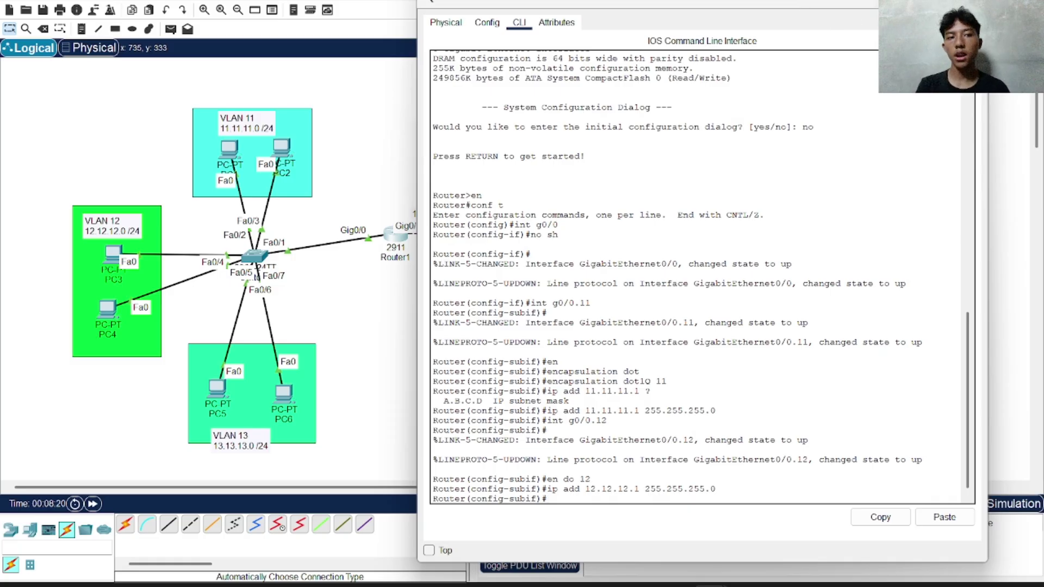
{"action": "left_click", "coordinate": [907, 2]}
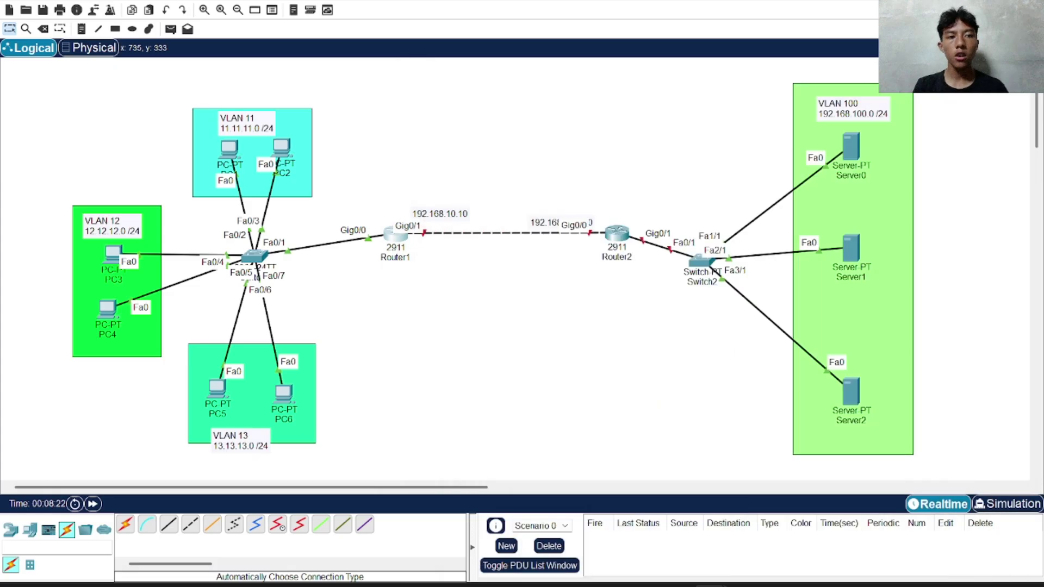
{"action": "left_click", "coordinate": [392, 238]}
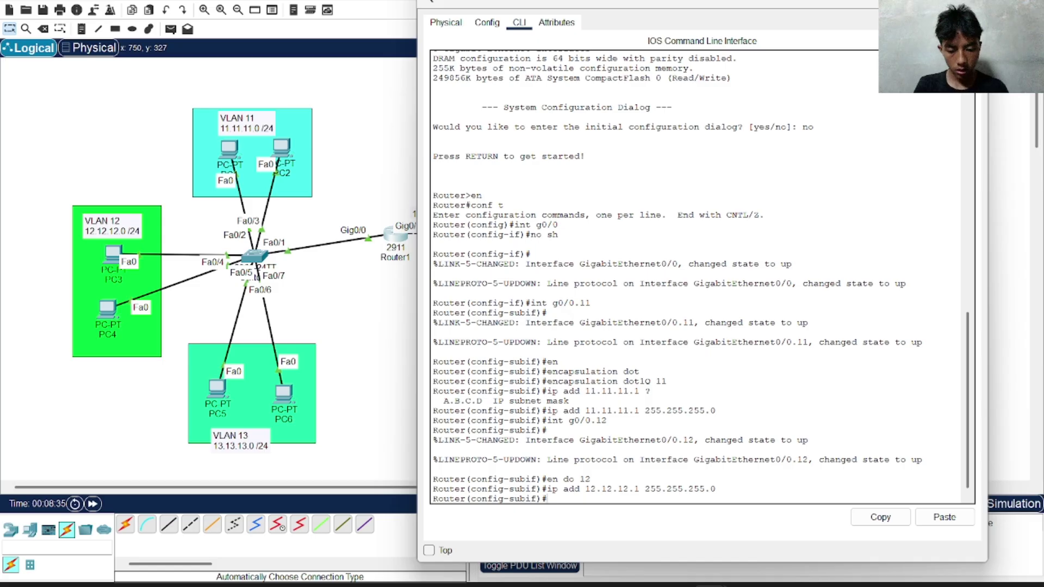
- Create subinterface g0/0.13 on Router1 and set its encapsulation with en do 13
{"action": "type", "text": "int g"}
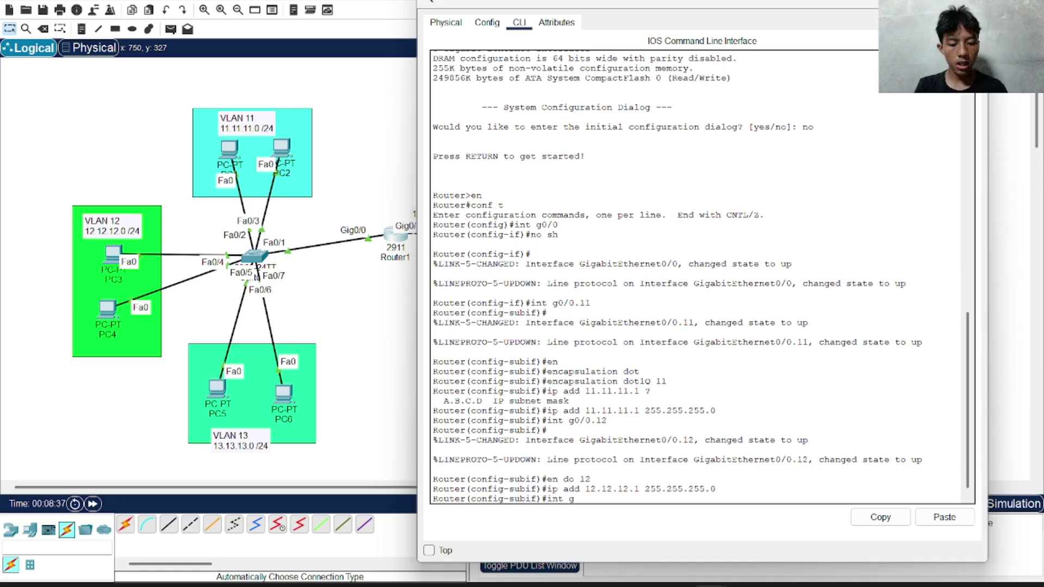
{"action": "type", "text": "0/0"}
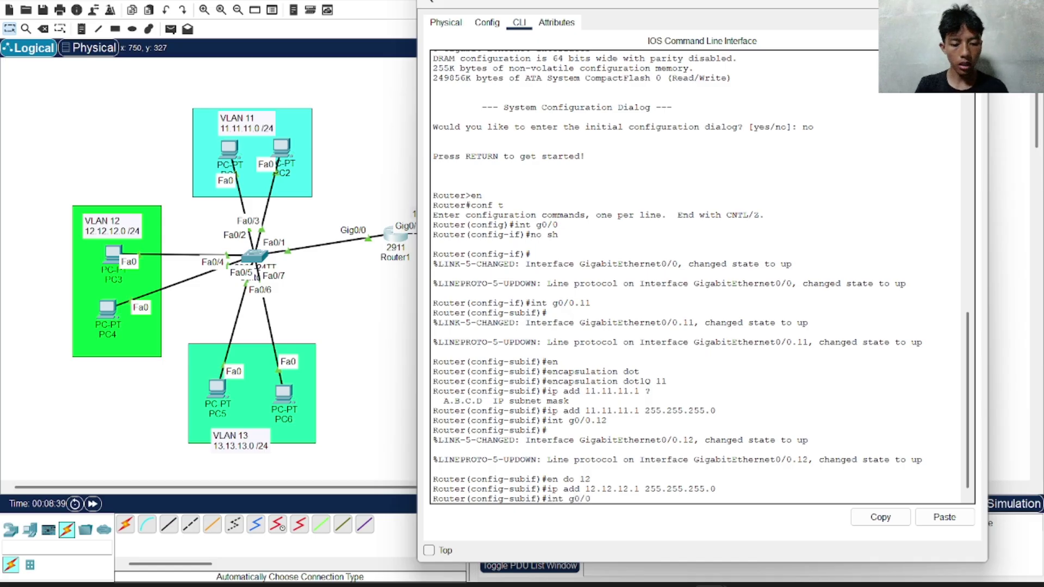
{"action": "type", "text": ".13"}
{"action": "key", "text": "Return"}
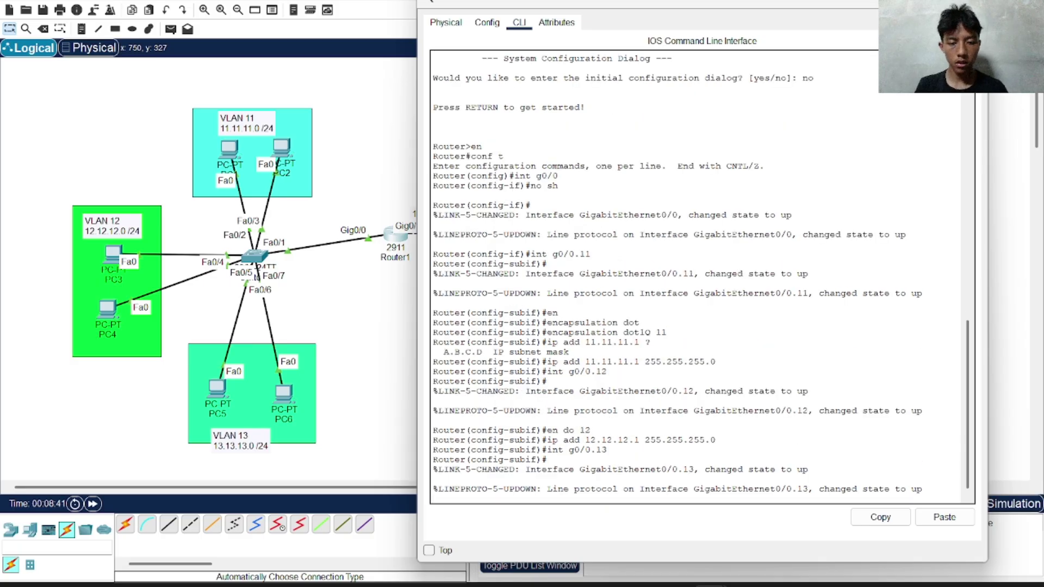
{"action": "key", "text": "Return"}
{"action": "type", "text": "en "}
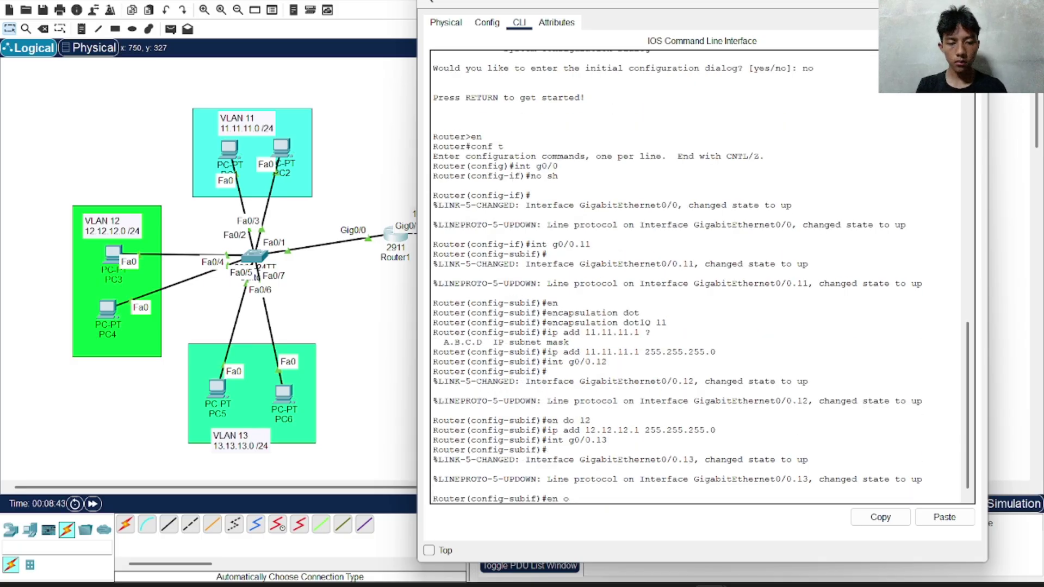
{"action": "type", "text": "do "}
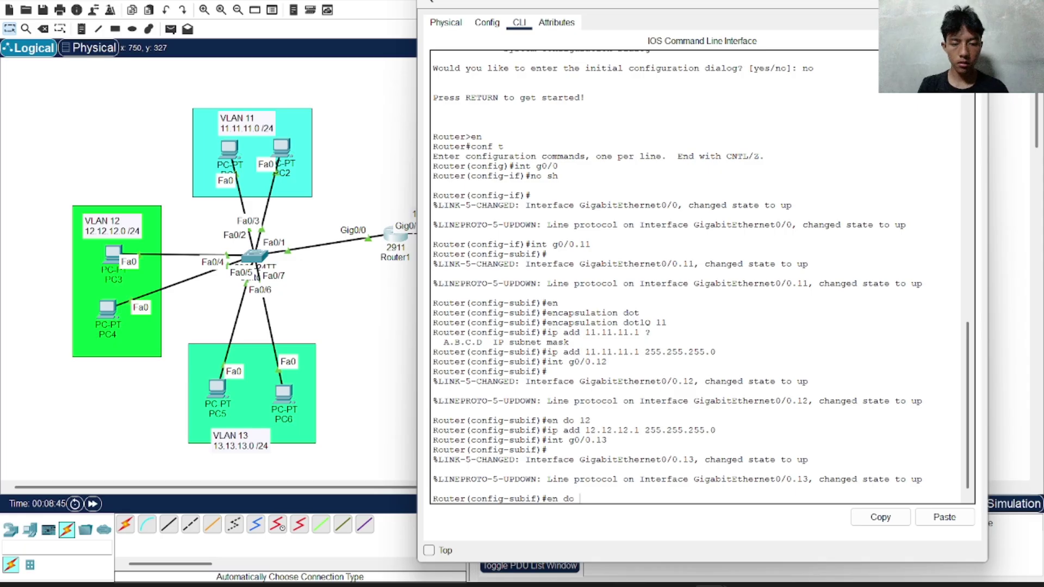
{"action": "type", "text": "13"}
{"action": "key", "text": "Return"}
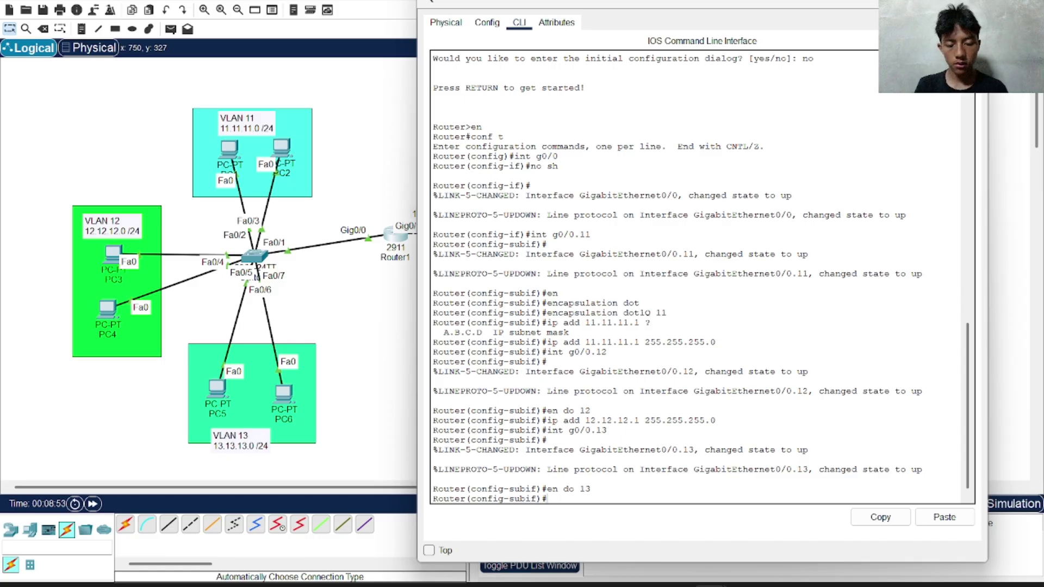
- Assign IP address 13.13.13.1 with mask 255.255.255.0 to subinterface g0/0.13 and return to global configuration mode
{"action": "type", "text": "if)#ipa dd"}
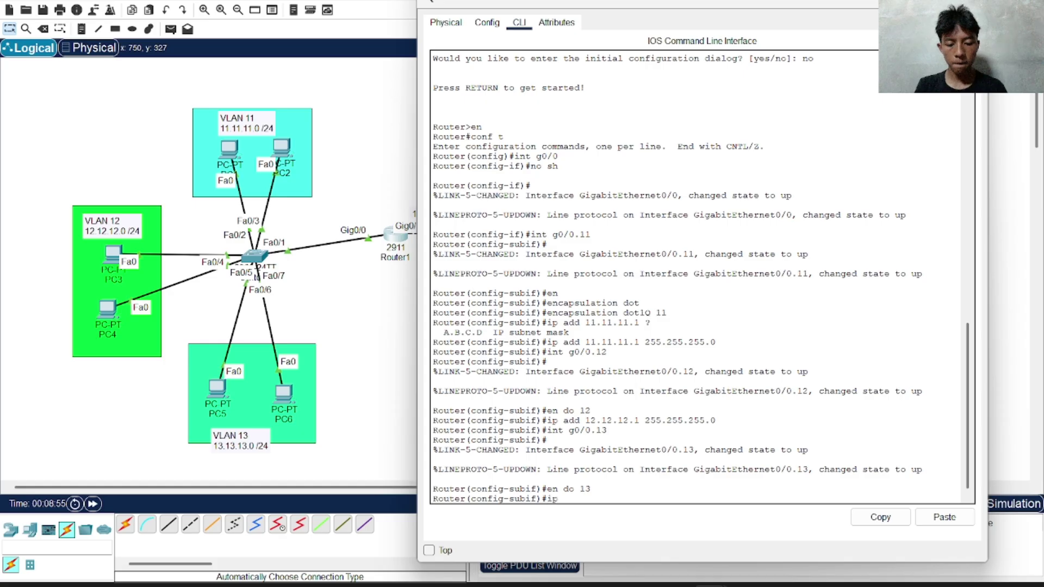
{"action": "key", "text": "BackSpace"}
{"action": "key", "text": "BackSpace"}
{"action": "key", "text": "BackSpace"}
{"action": "key", "text": "BackSpace"}
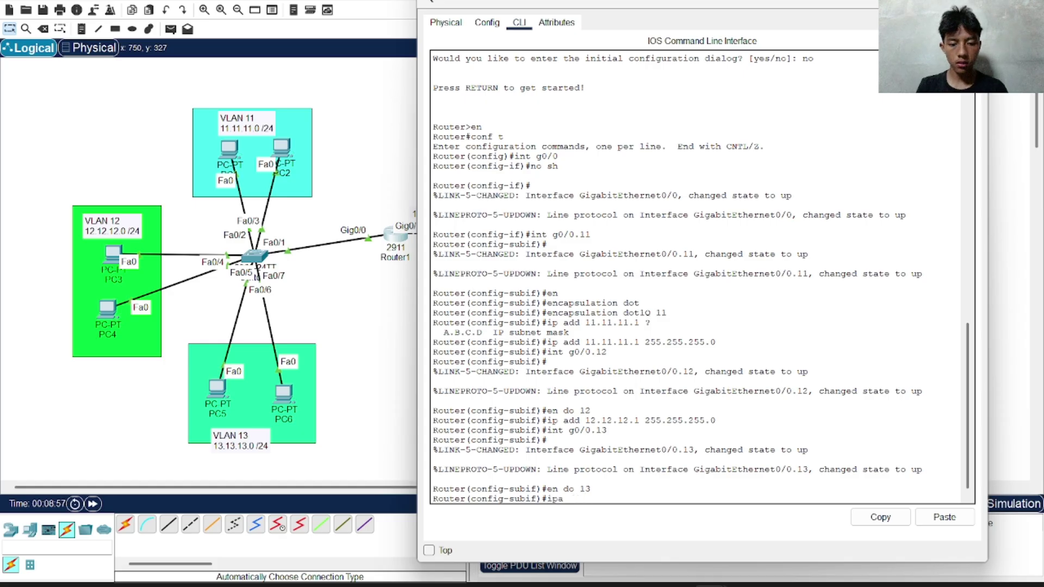
{"action": "type", "text": "add 13"}
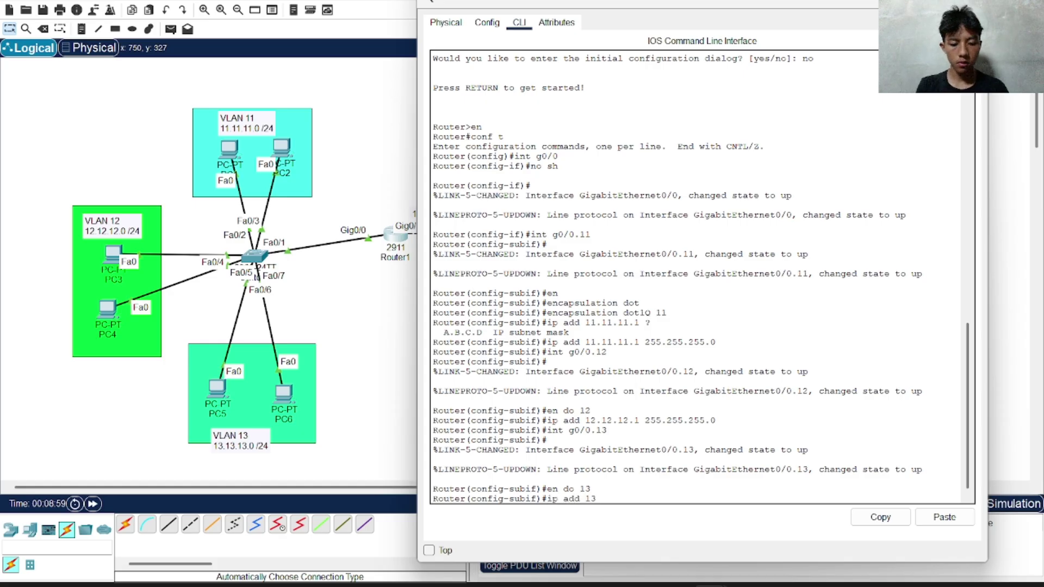
{"action": "type", "text": ".13.13.1 2"}
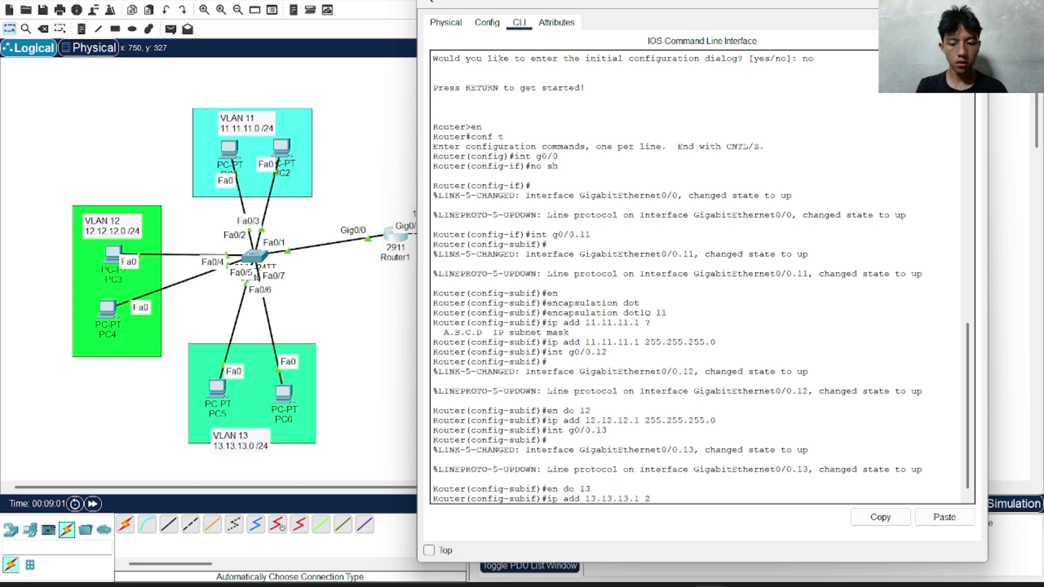
{"action": "type", "text": "55.255.255.0"}
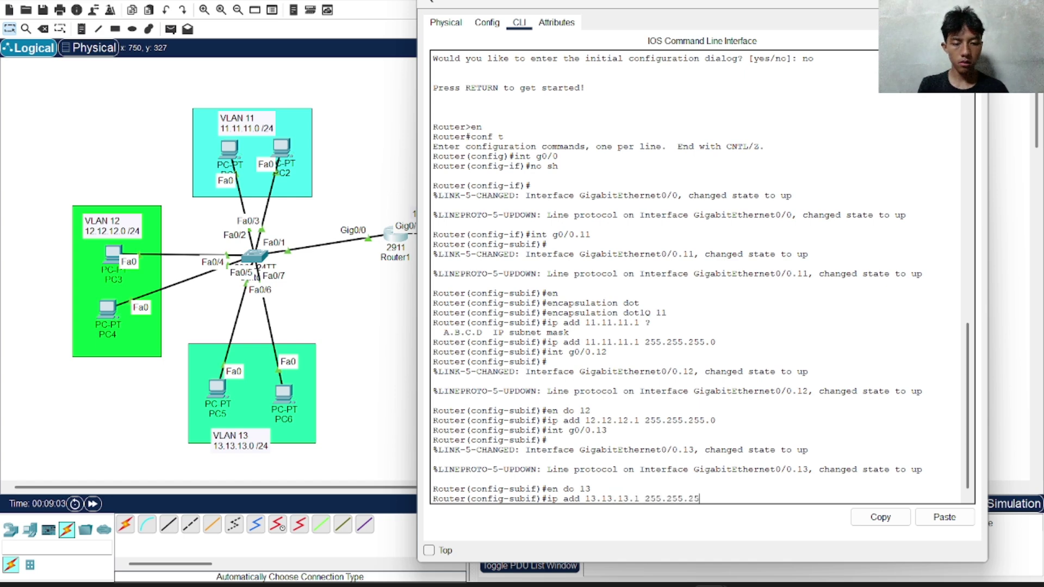
{"action": "key", "text": "Return"}
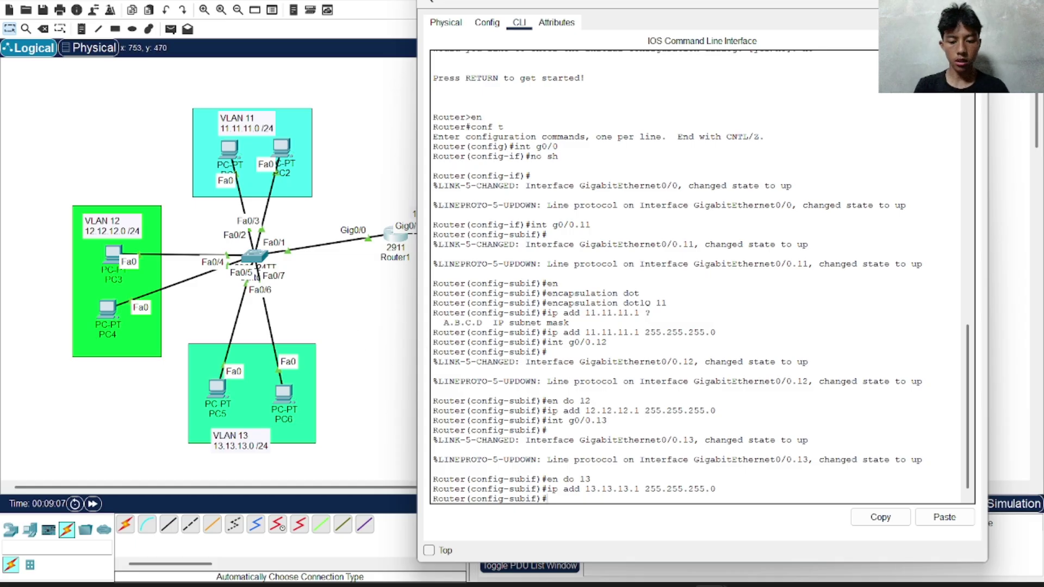
{"action": "type", "text": "ex"}
{"action": "key", "text": "Return"}
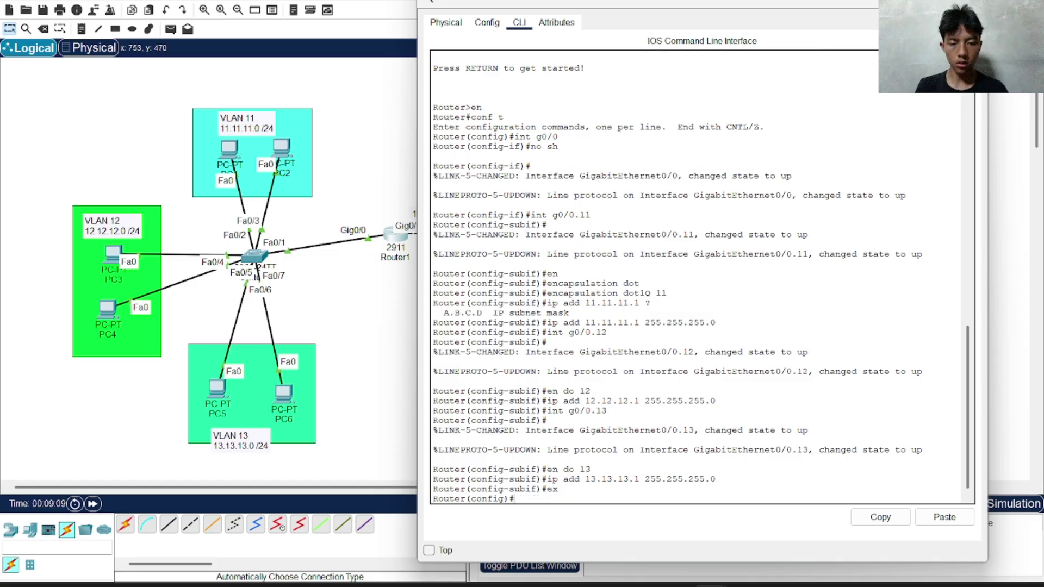
- Create DHCP pool 11 on Router1 with network 11.11.11.0 and mask 255.255.255.0
{"action": "type", "text": "ip dh"}
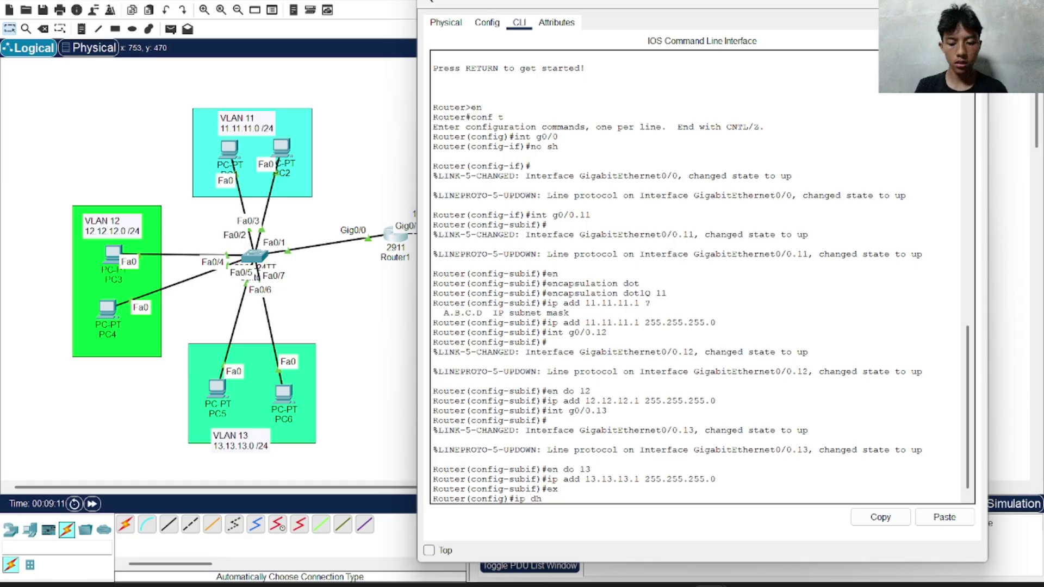
{"action": "type", "text": "cp pool 1"}
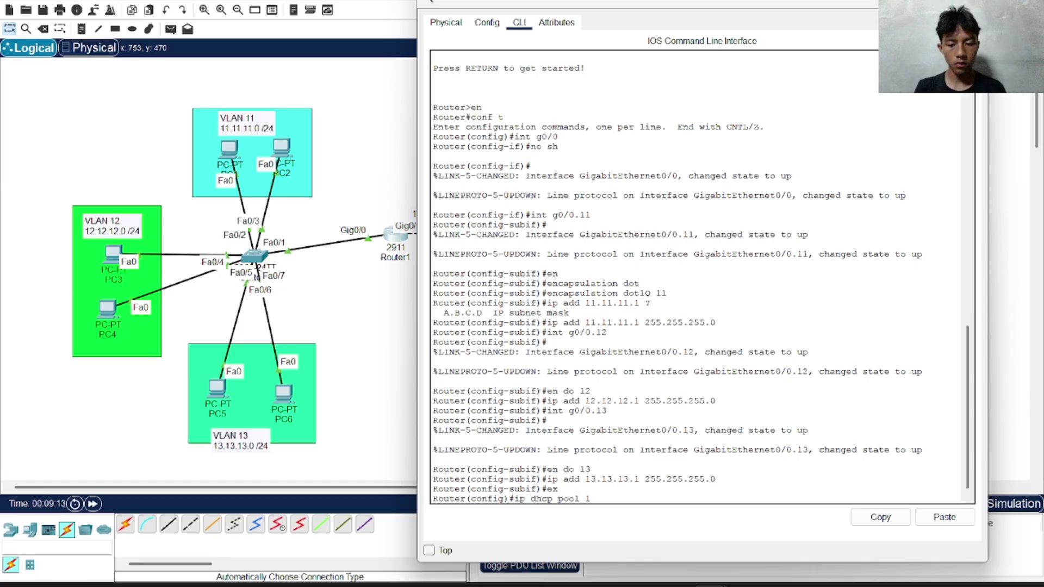
{"action": "type", "text": "1"}
{"action": "key", "text": "Return"}
{"action": "type", "text": "net"}
{"action": "key", "text": "Tab"}
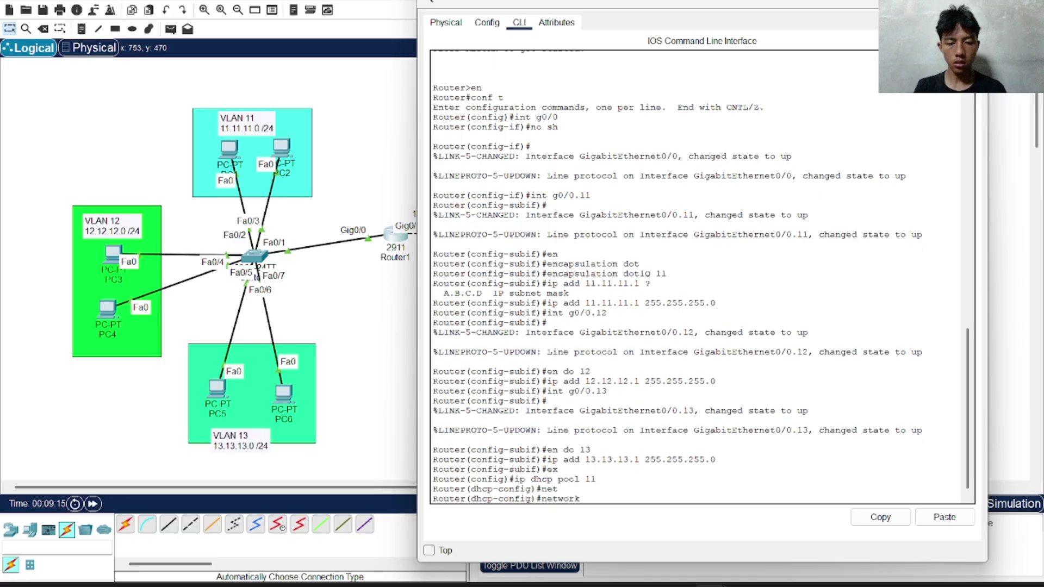
{"action": "type", "text": "11.11.11."}
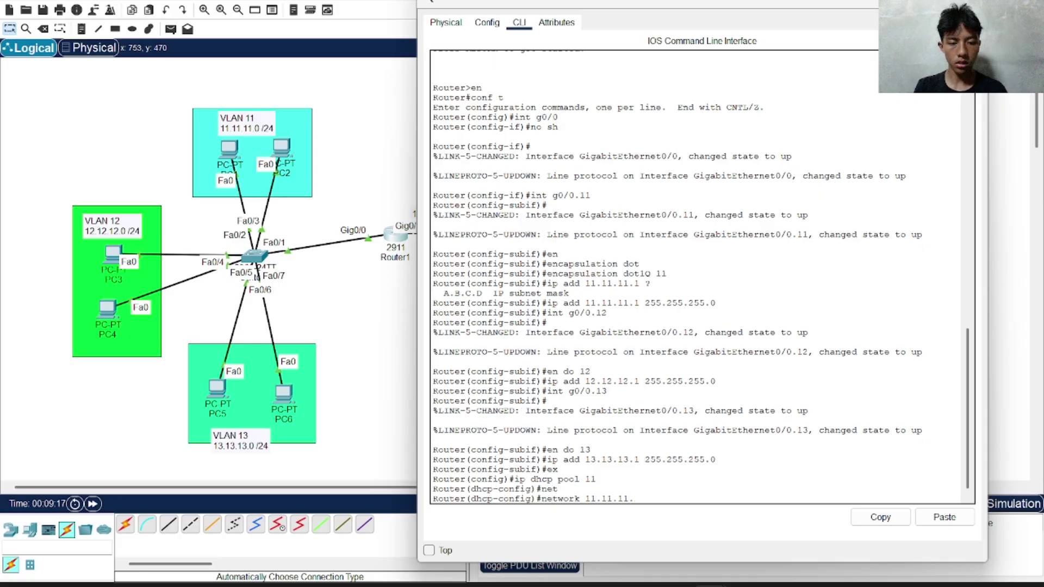
{"action": "type", "text": "0 2"}
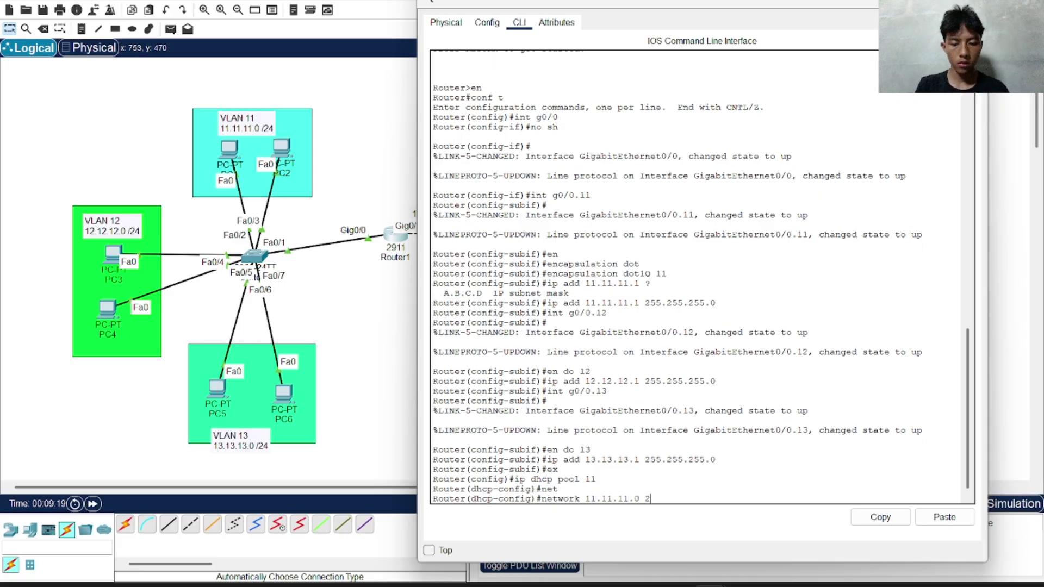
{"action": "type", "text": "55.255.255.255.0"}
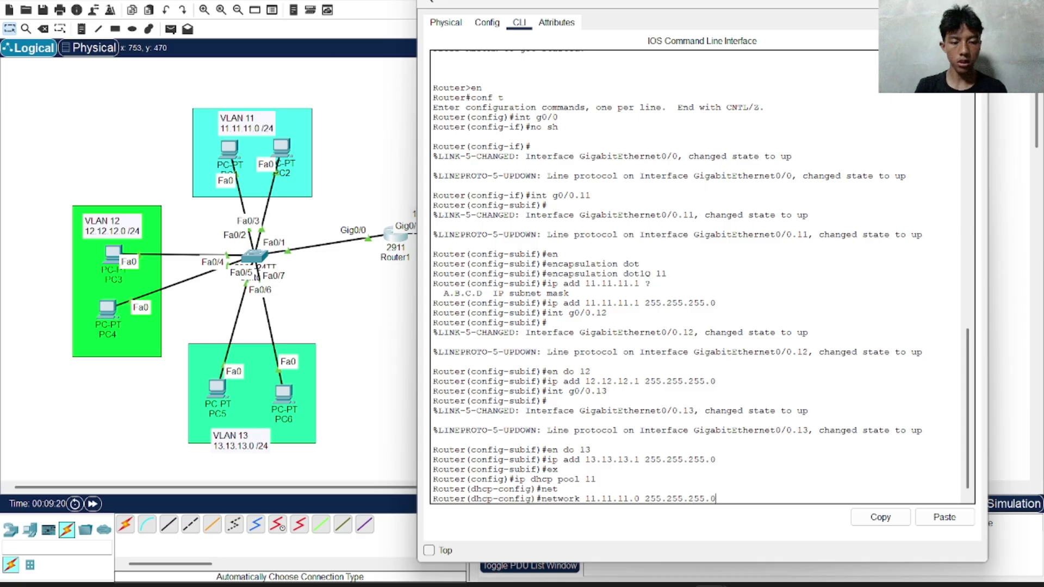
{"action": "key", "text": "Return"}
- Set DHCP pool 11's default router to 11.11.11.1 and its DNS server to 8.8.8.8
{"action": "type", "text": "def"}
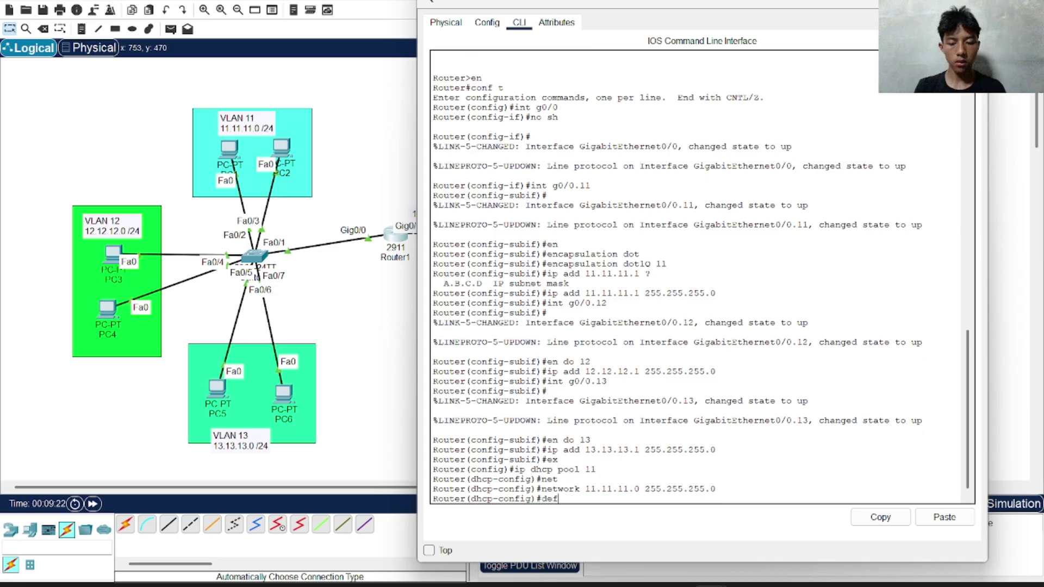
{"action": "type", "text": " 11.11.11.1"}
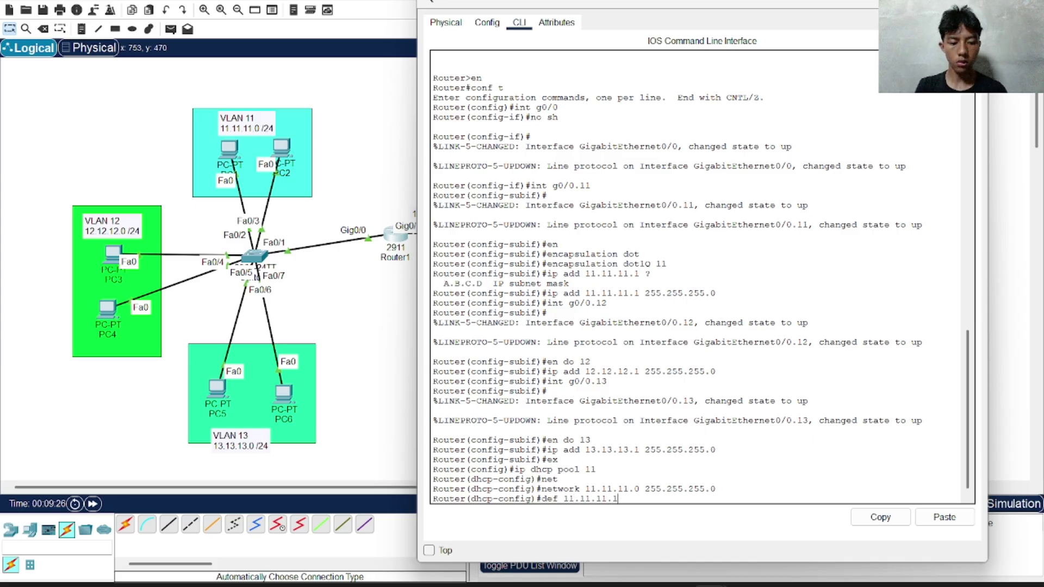
{"action": "key", "text": "Return"}
{"action": "type", "text": "dns "}
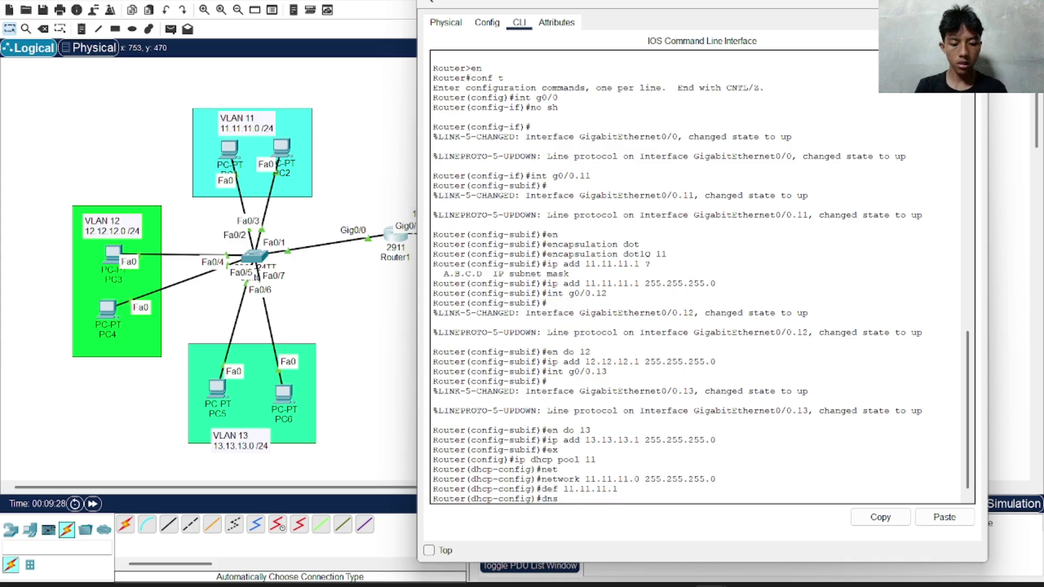
{"action": "type", "text": "8,8.8.8.8"}
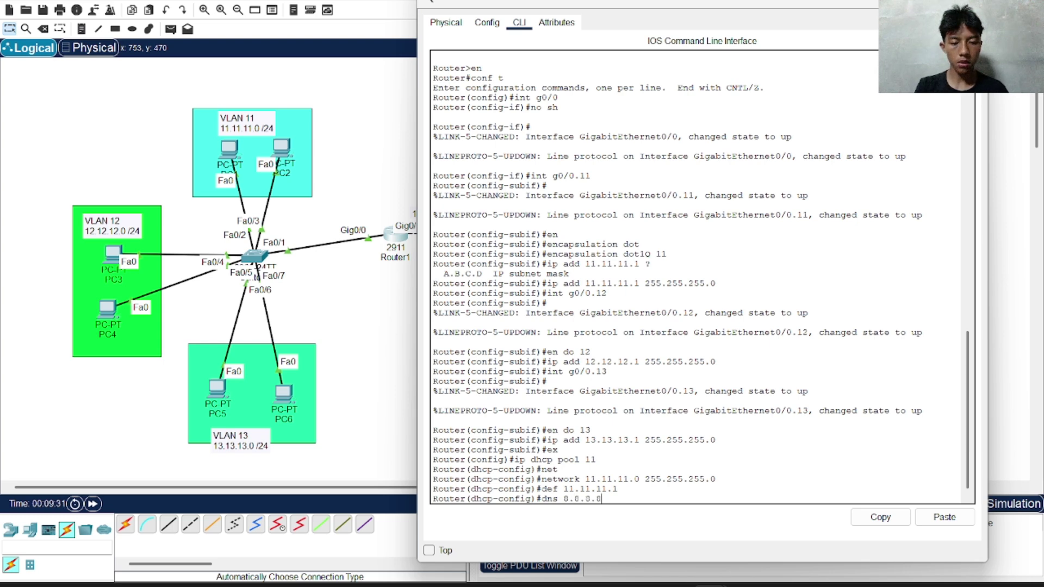
{"action": "key", "text": "Return"}
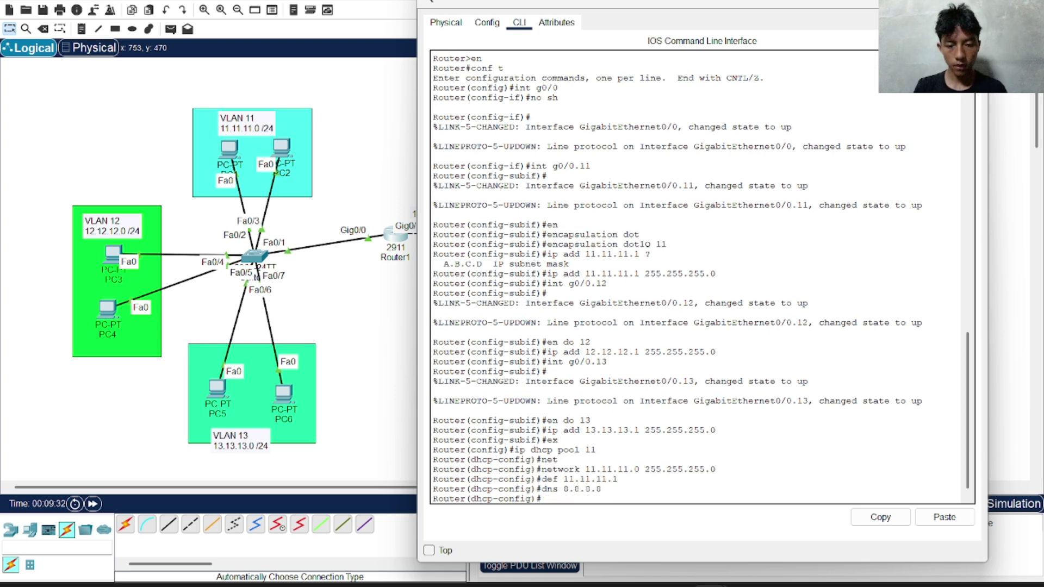
{"action": "type", "text": "i"}
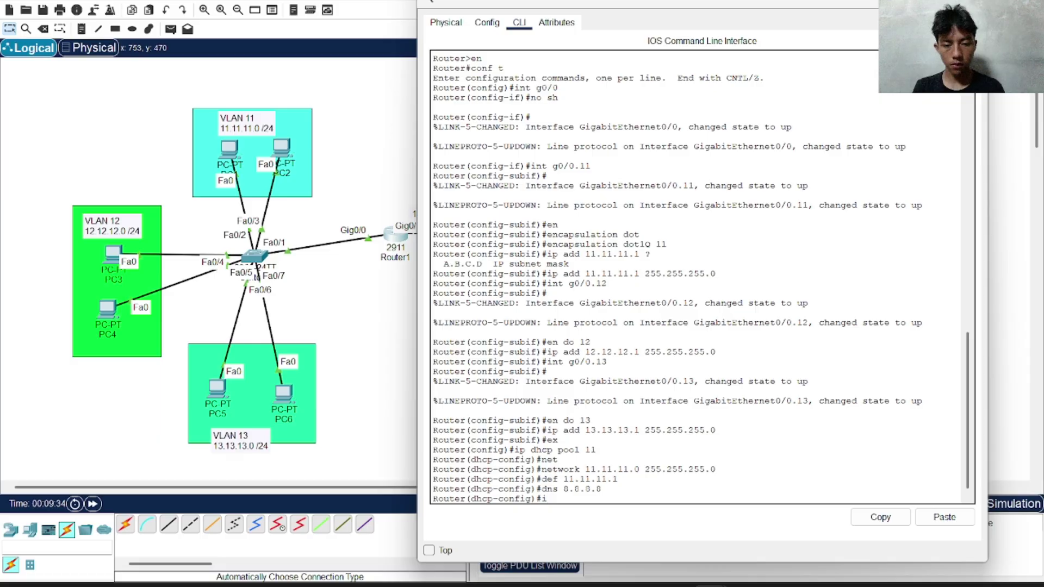
{"action": "type", "text": "n"}
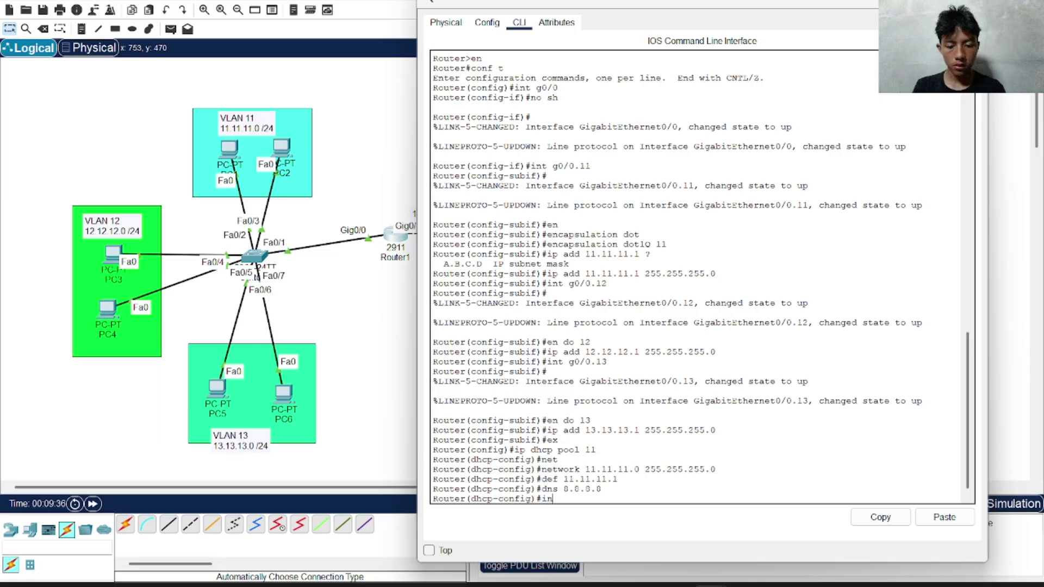
{"action": "key", "text": "BackSpace"}
{"action": "key", "text": "BackSpace"}
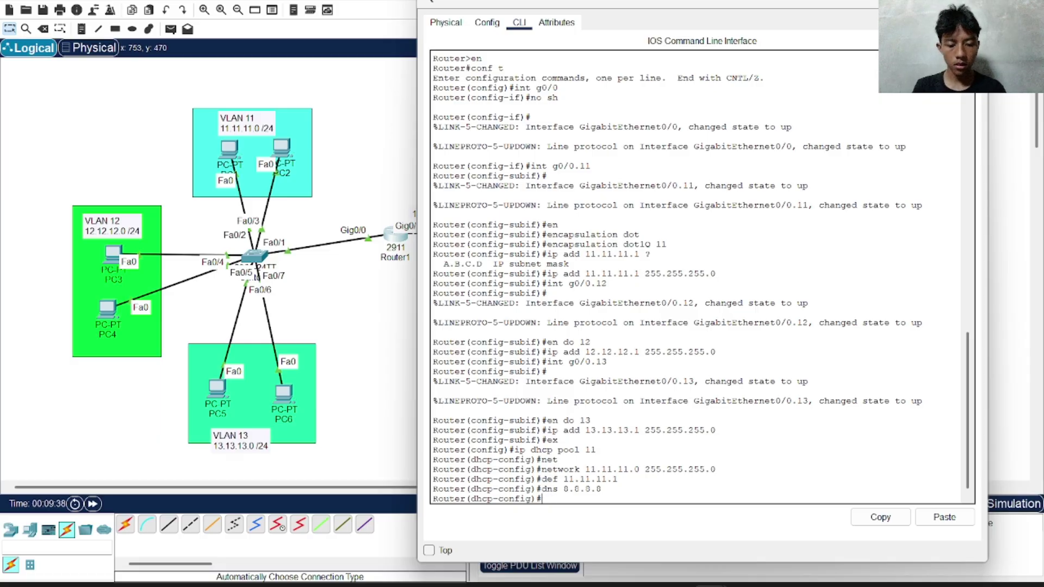
- Create DHCP pool 12 on Router1 with network 12.12.12.0 and mask 255.255.255.0
{"action": "type", "text": "ip dhc"}
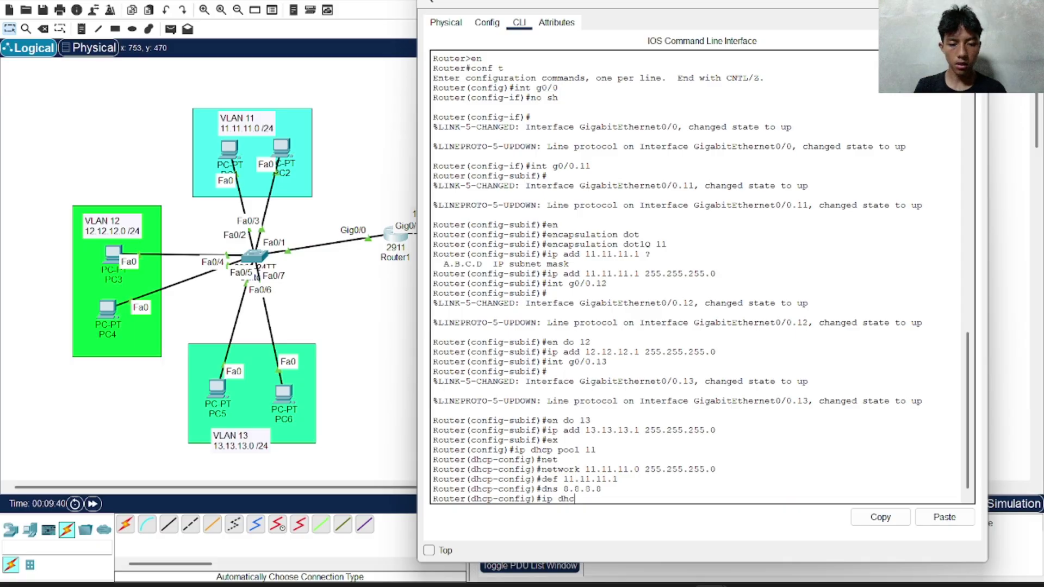
{"action": "type", "text": "p pool 1"}
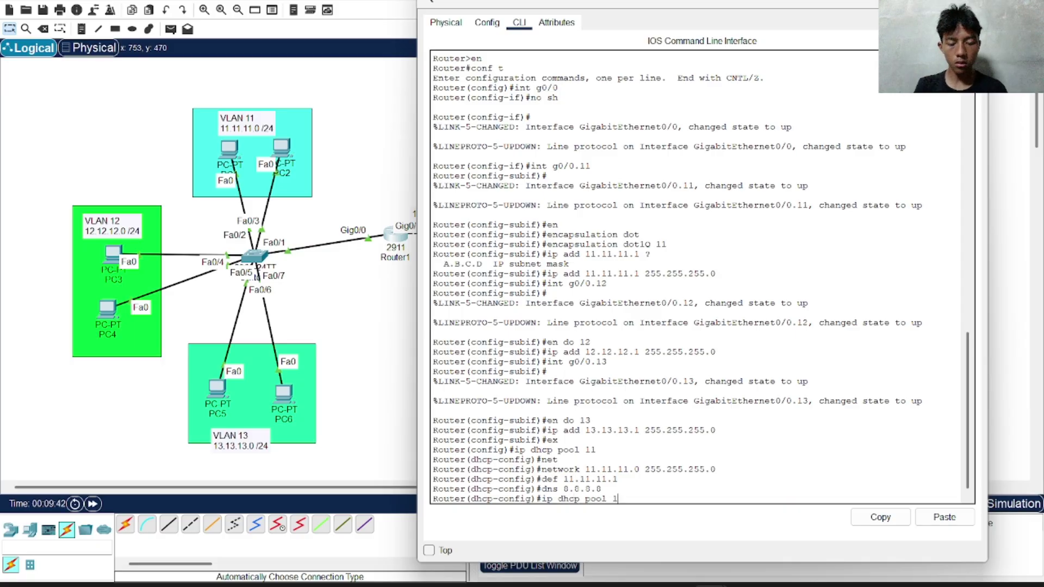
{"action": "type", "text": "2"}
{"action": "key", "text": "Return"}
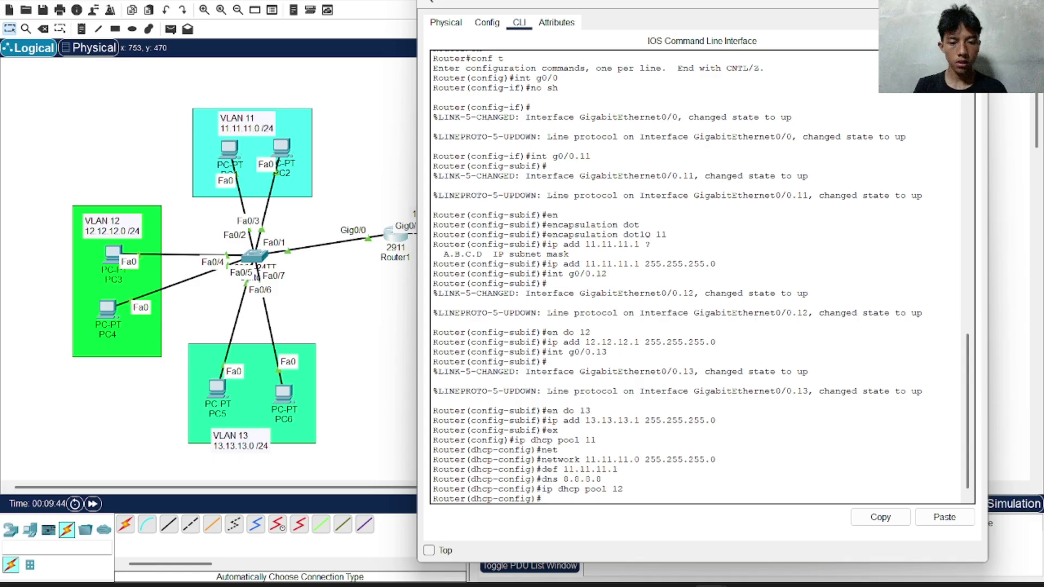
{"action": "type", "text": "net"}
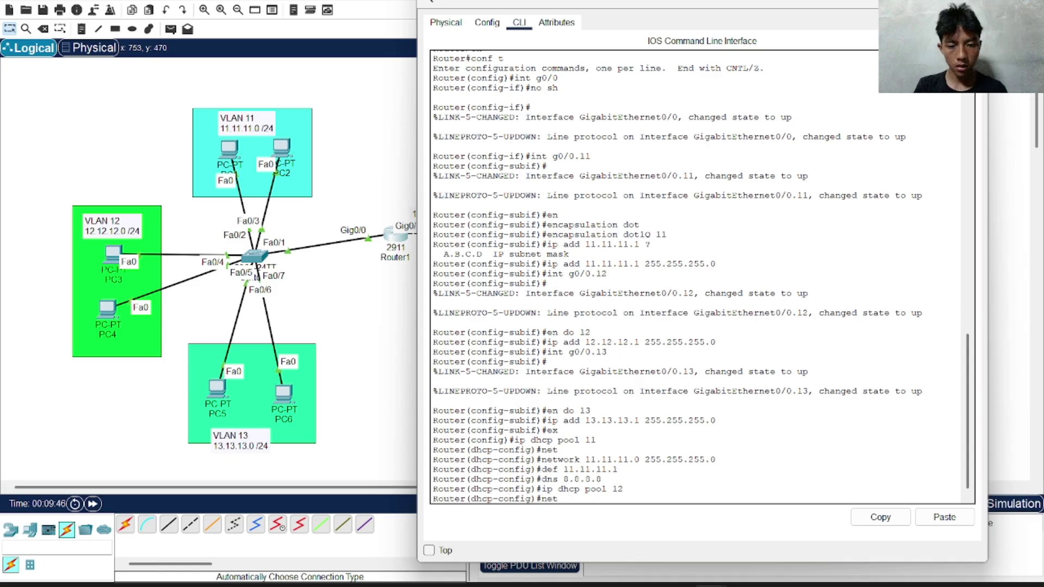
{"action": "type", "text": " 12.12.12."}
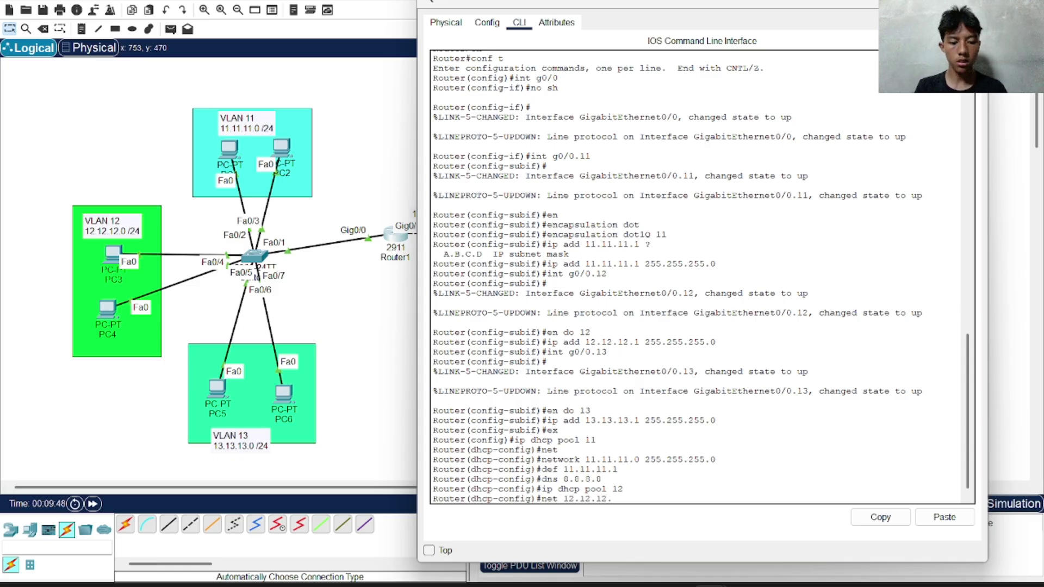
{"action": "type", "text": "0 25"}
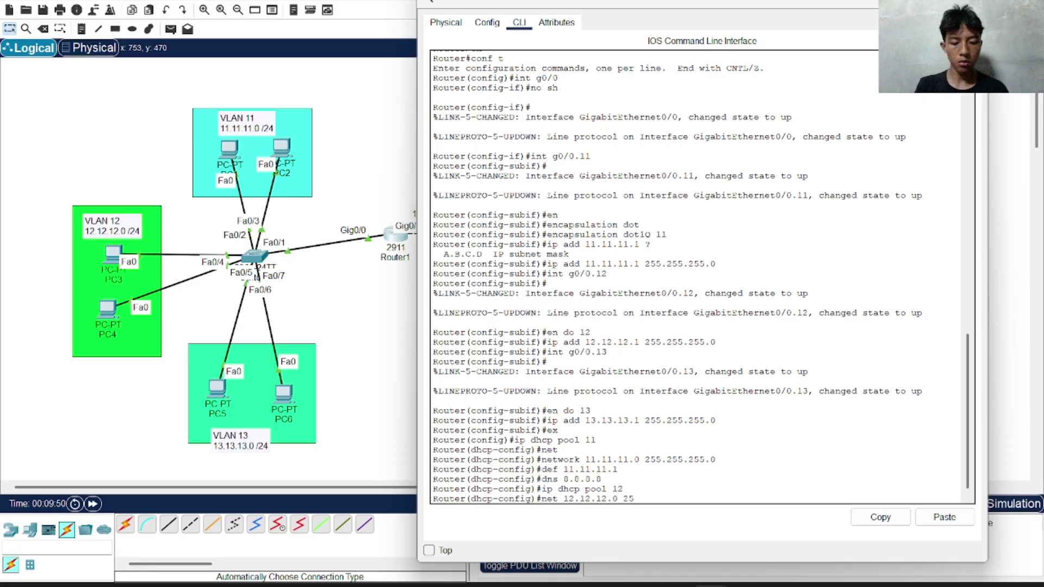
{"action": "type", "text": "5.255.255.0"}
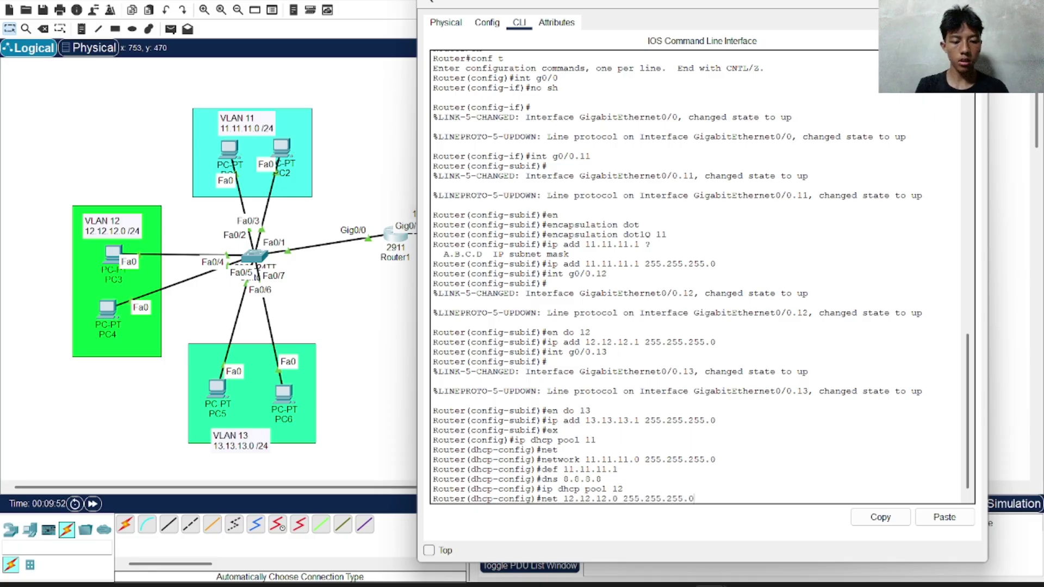
{"action": "key", "text": "Return"}
- Set DHCP pool 12's default router to 12.12.12.1 and its DNS server to 8.8.8.8
{"action": "type", "text": "dhcp-config)#d"}
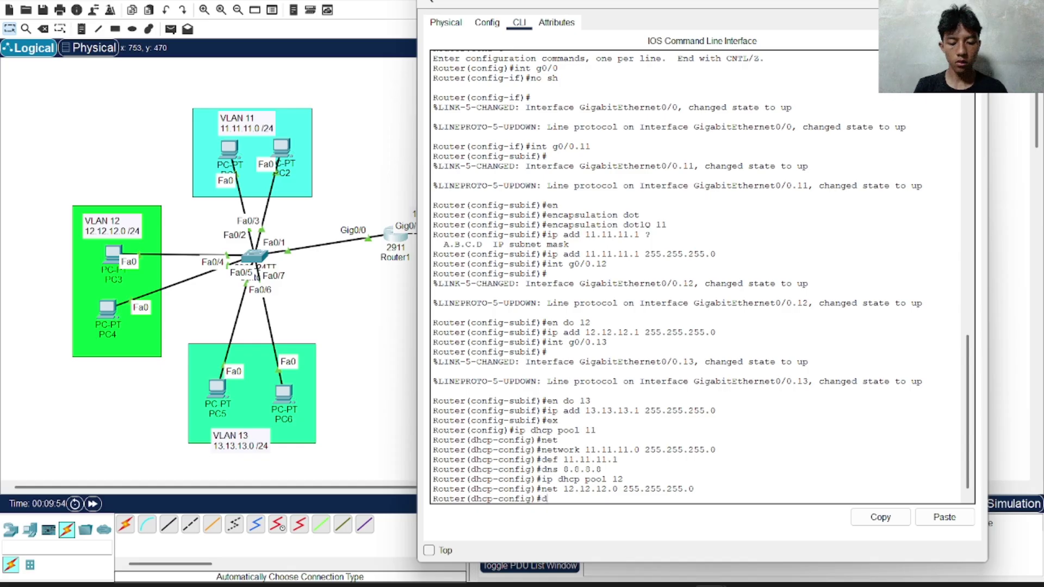
{"action": "key", "text": "BackSpace"}
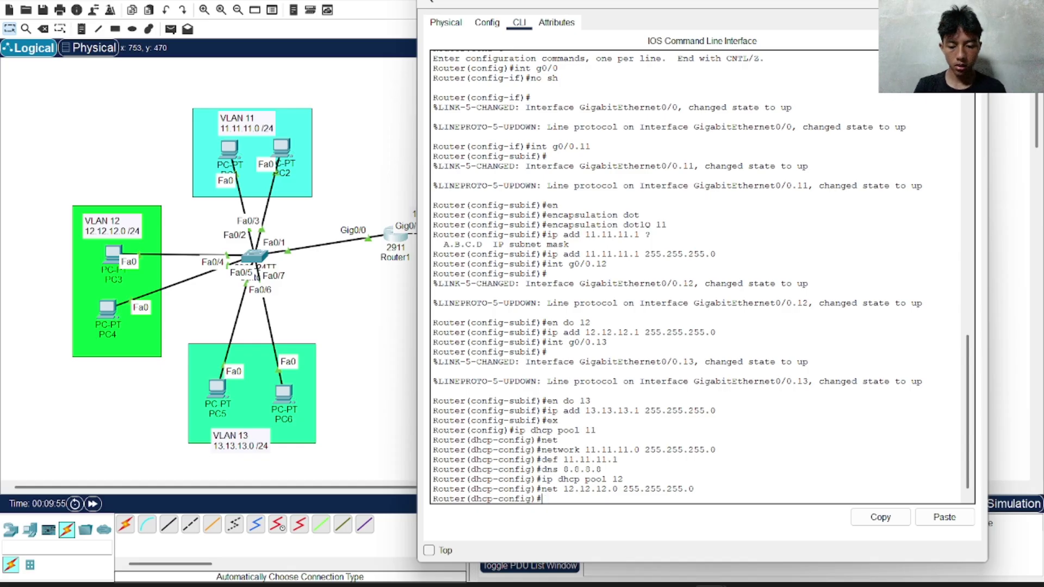
{"action": "type", "text": "def 12"}
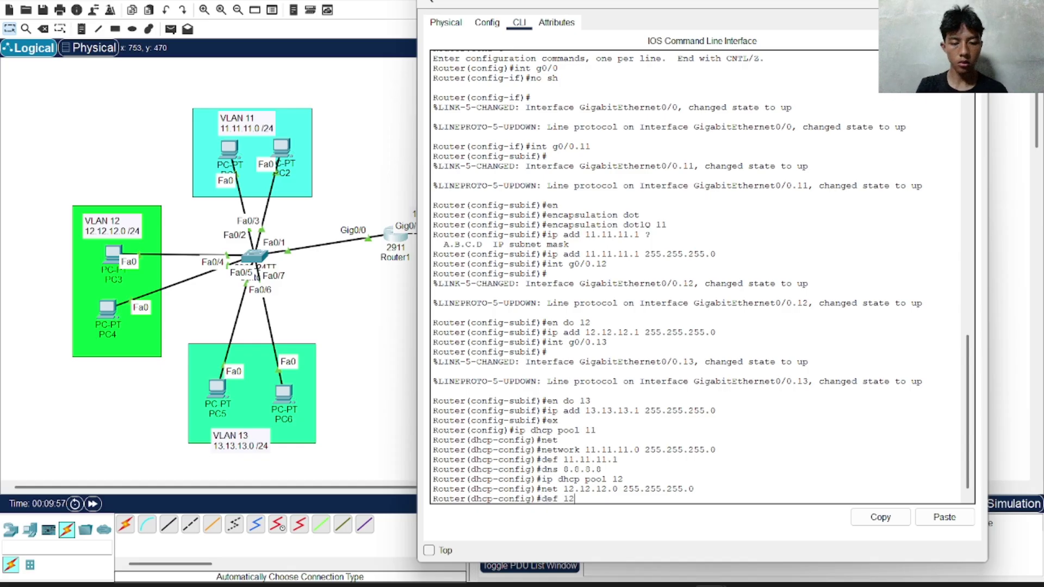
{"action": "type", "text": ".12.12.1"}
{"action": "key", "text": "Return"}
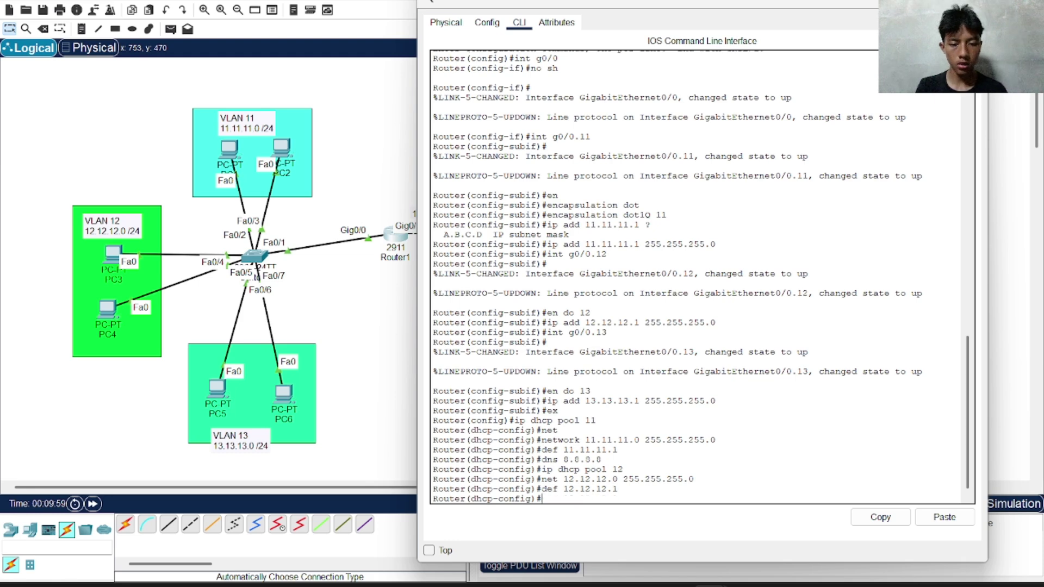
{"action": "type", "text": "dns 8.8.8.8"}
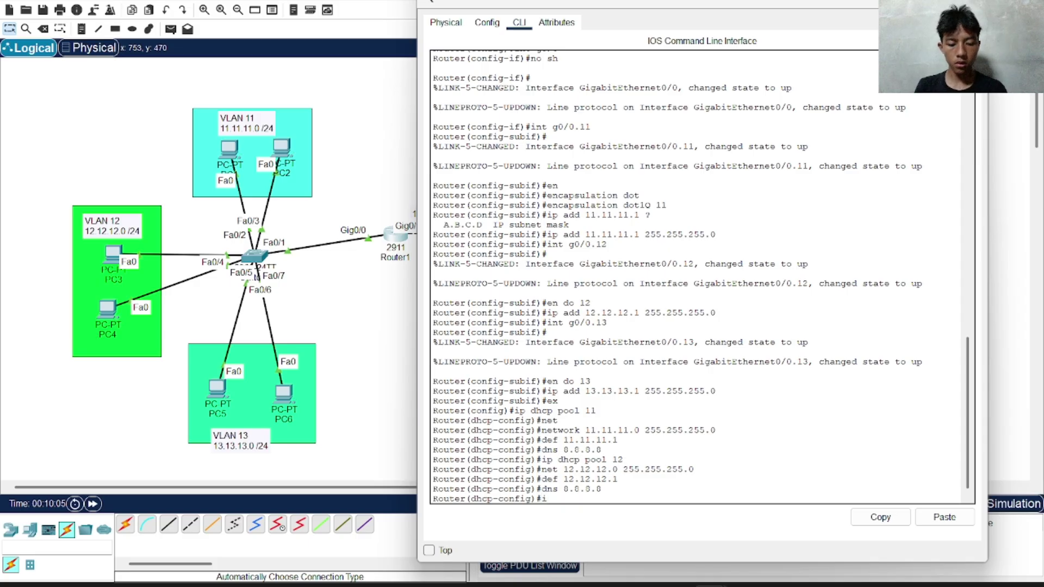
- Create DHCP pool 13 on Router1 with network 13.13.13.0 and mask 255.255.255.0
{"action": "type", "text": "p"}
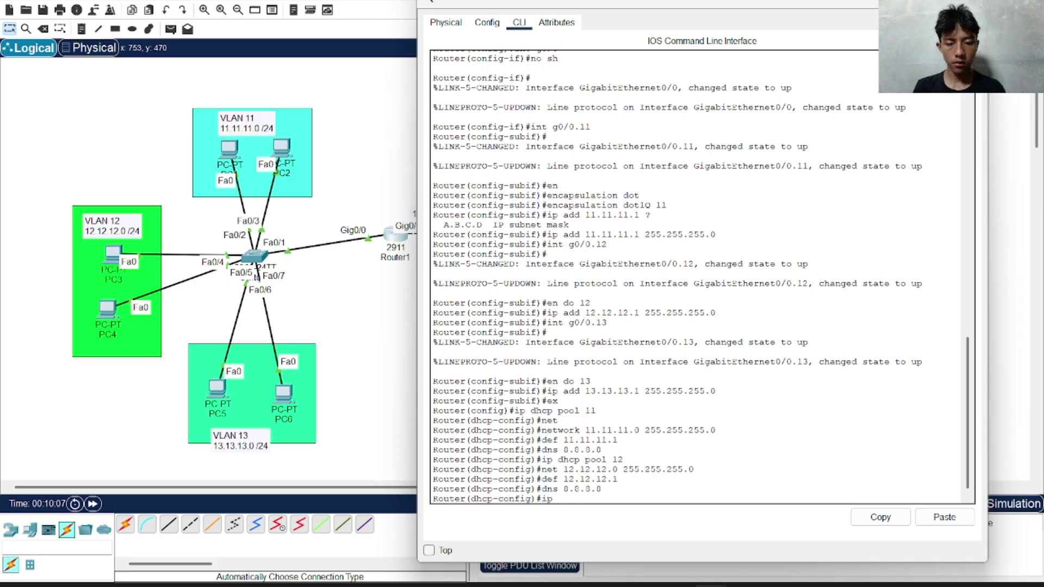
{"action": "type", "text": " dhcp p"}
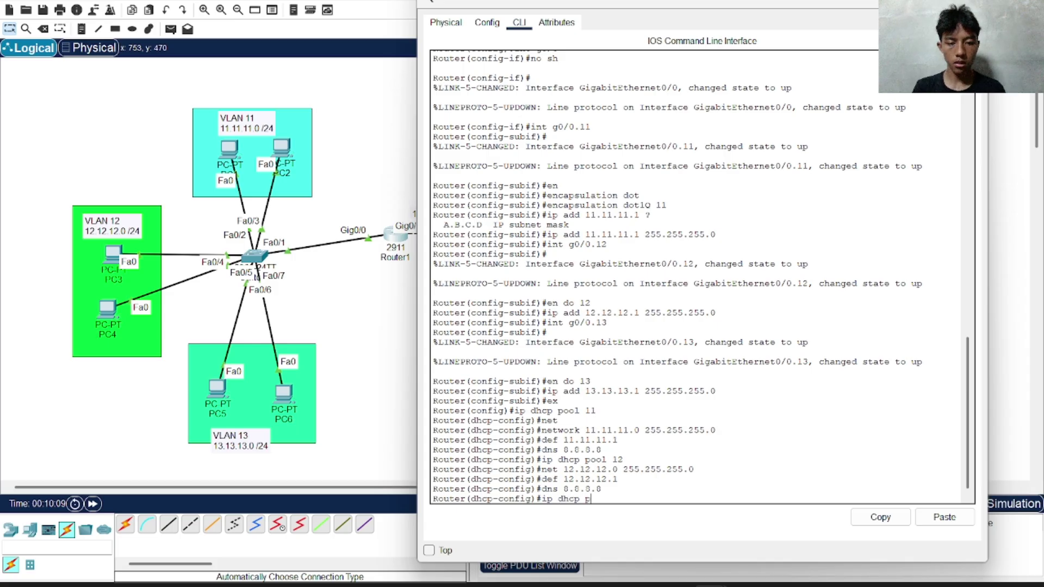
{"action": "type", "text": "ool 13"}
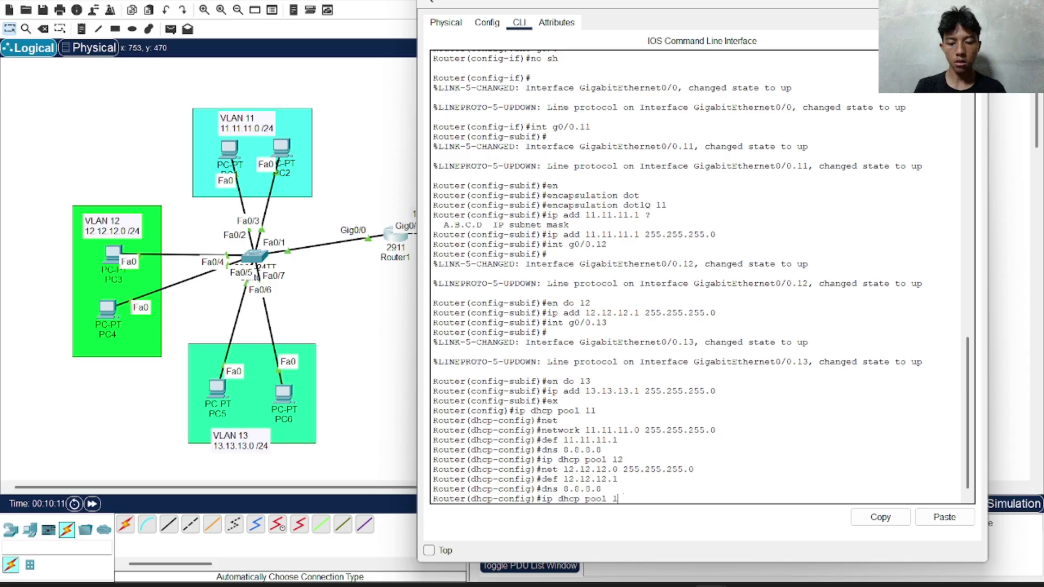
{"action": "key", "text": "Return"}
{"action": "type", "text": "net "}
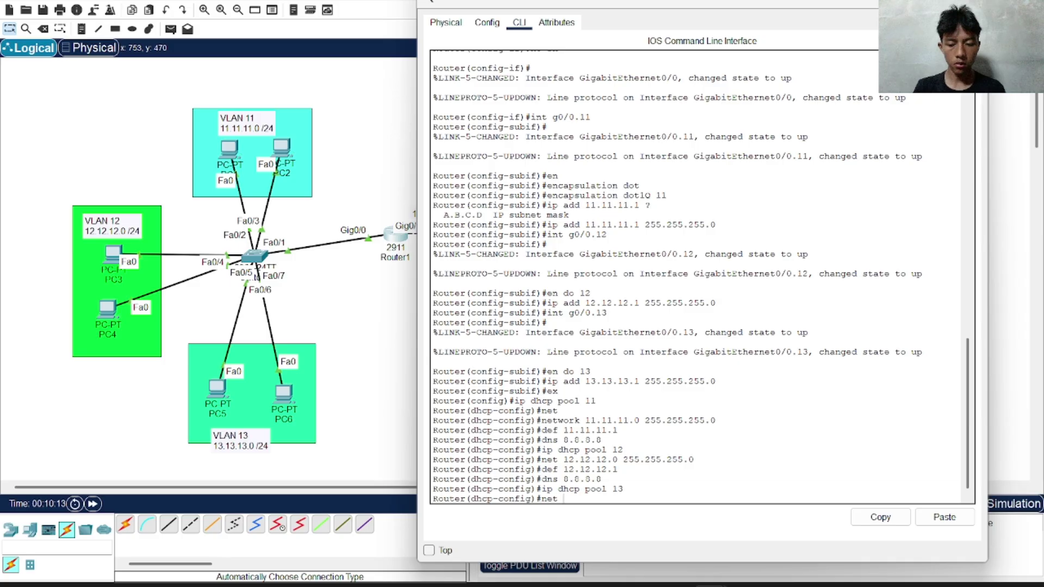
{"action": "type", "text": "13.13.13."}
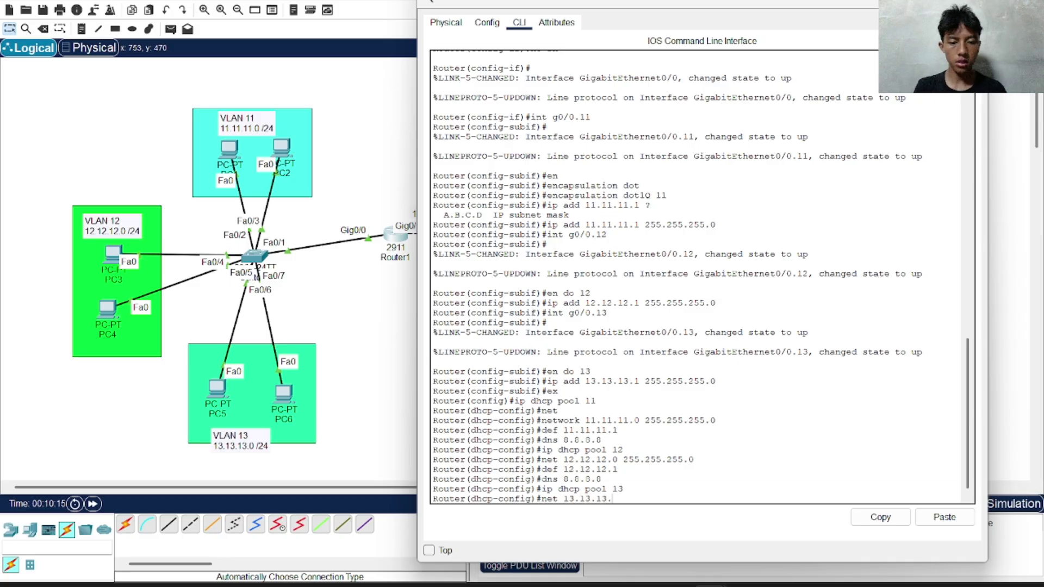
{"action": "type", "text": "0 2"}
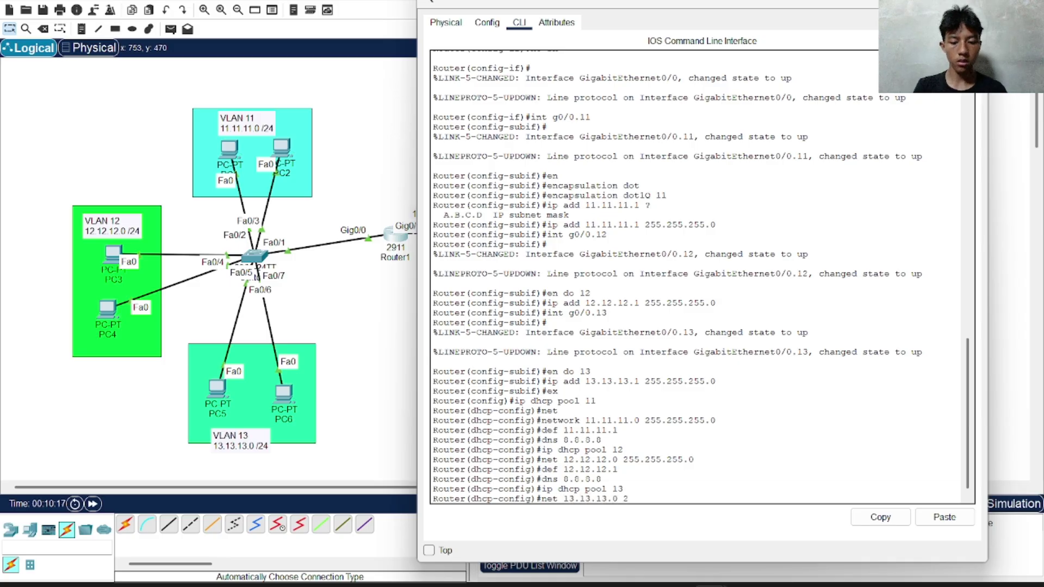
{"action": "type", "text": "55.255.255.0"}
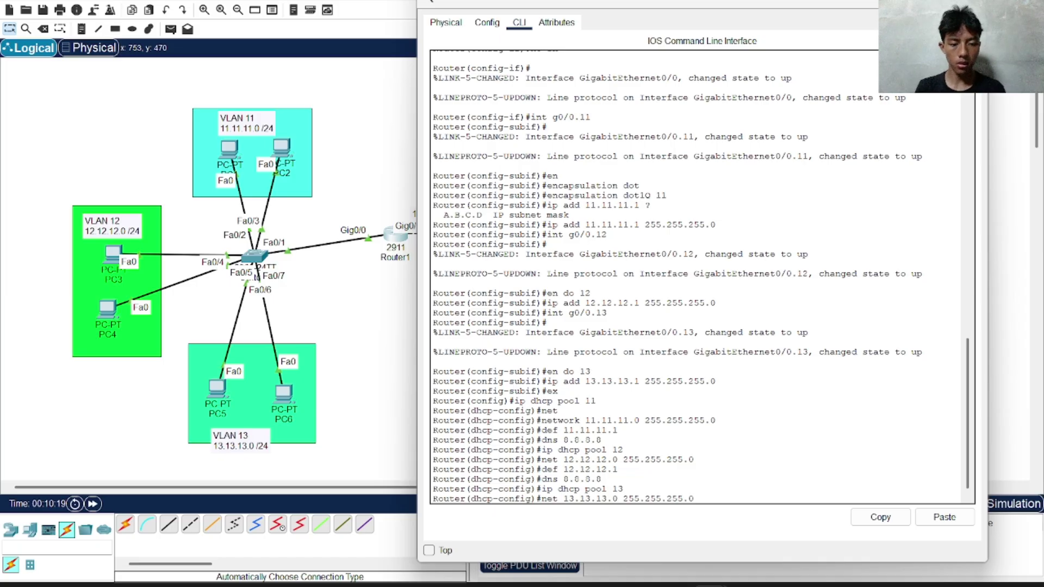
{"action": "key", "text": "Return"}
- Set DHCP pool 13's default router to 13.13.13.1 and its DNS server to 8.8.8.8
{"action": "type", "text": "def"}
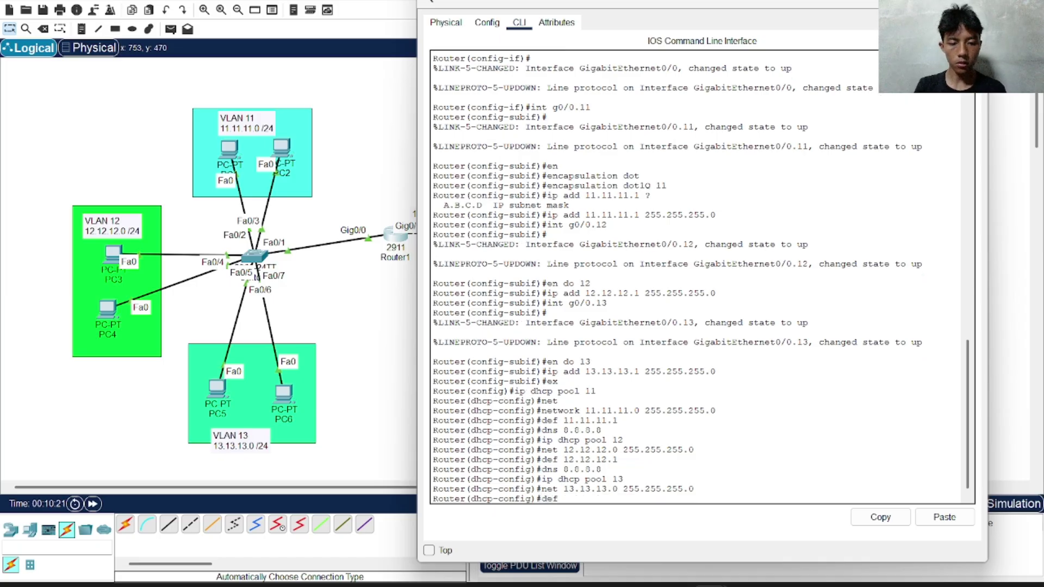
{"action": "type", "text": " 13.13.13.1"}
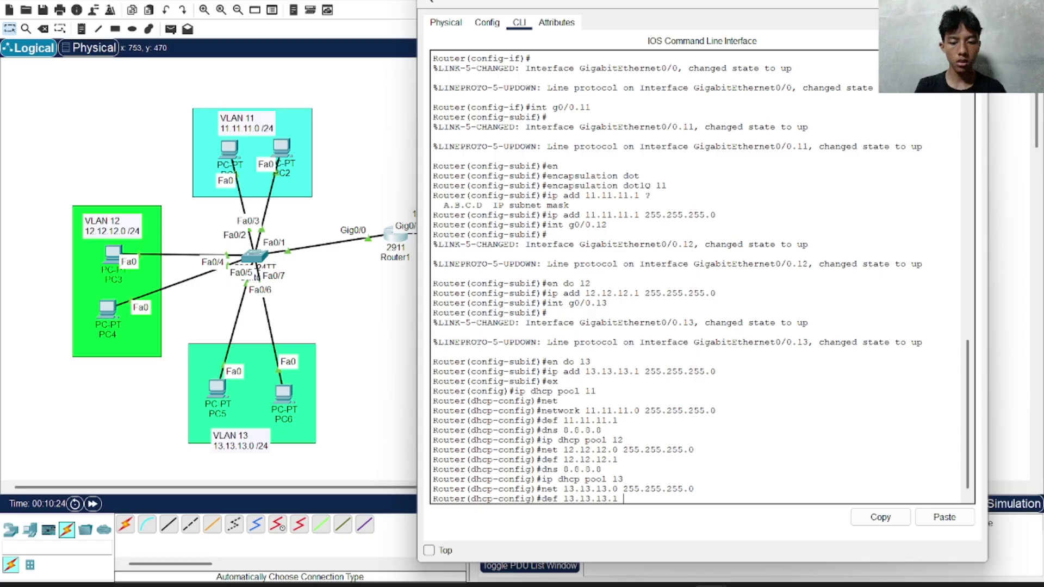
{"action": "key", "text": "Return"}
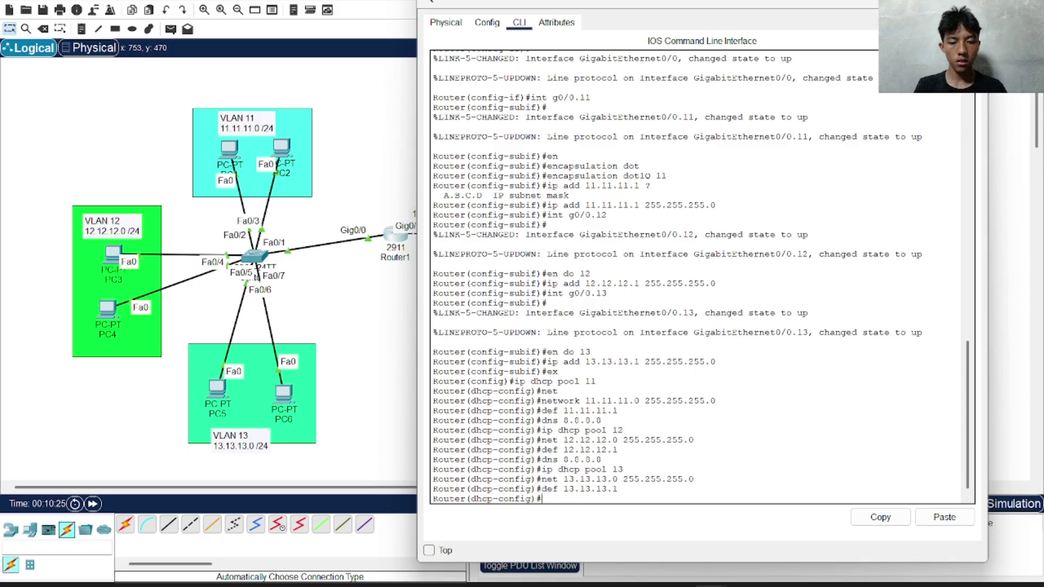
{"action": "type", "text": "dns"}
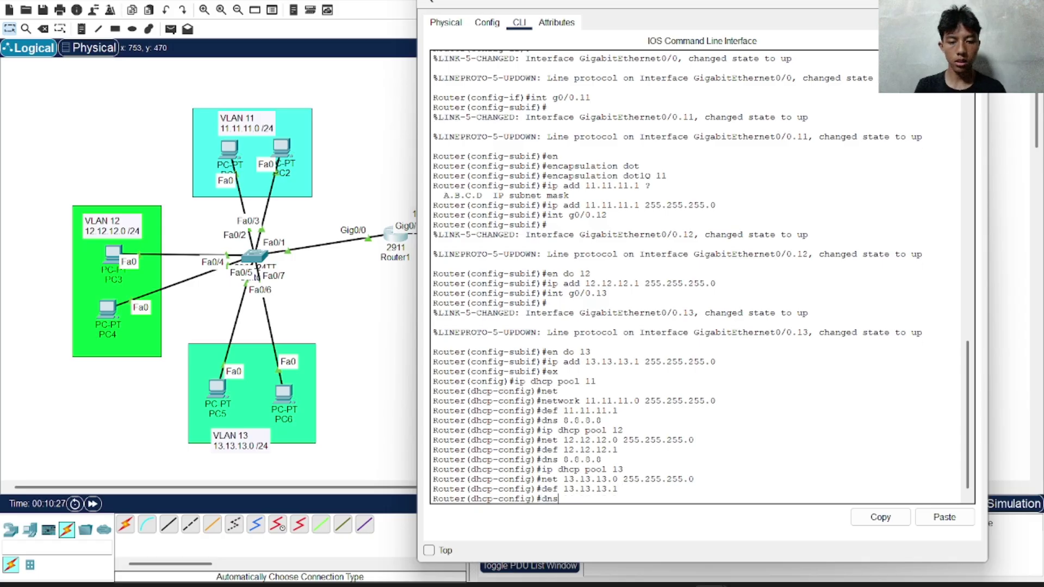
{"action": "type", "text": " 0.0.0.0"}
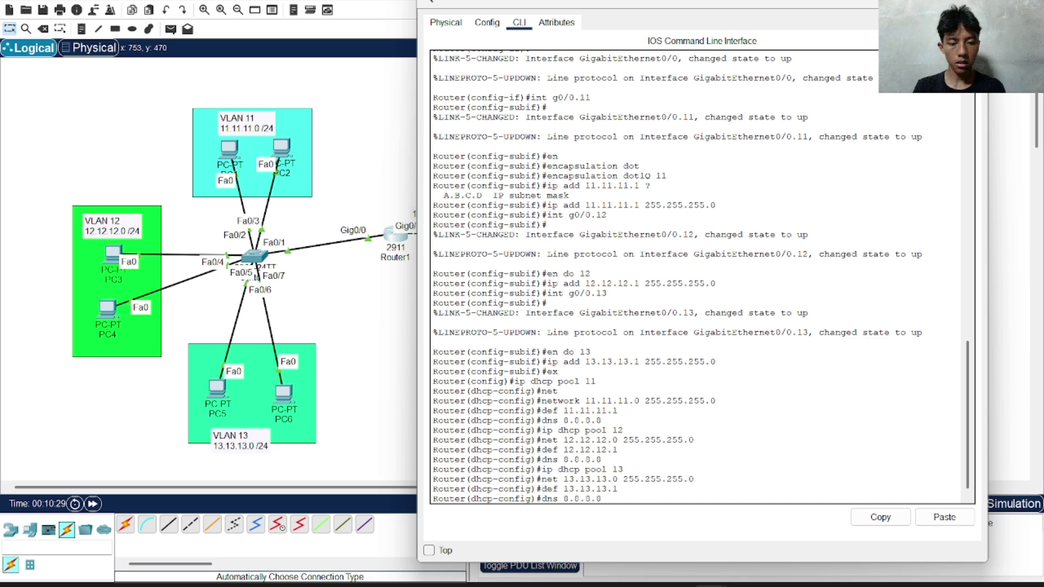
{"action": "key", "text": "Return"}
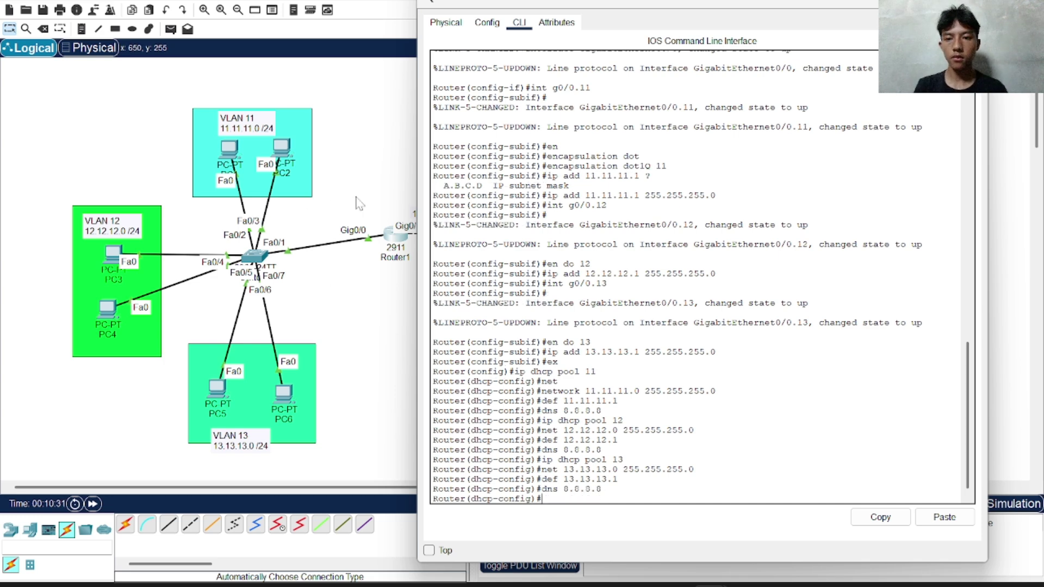
- Open the command line of Switch1, the switch connecting the VLAN PCs, and enter global configuration mode
{"action": "left_click", "coordinate": [282, 150]}
{"action": "left_click", "coordinate": [282, 150]}
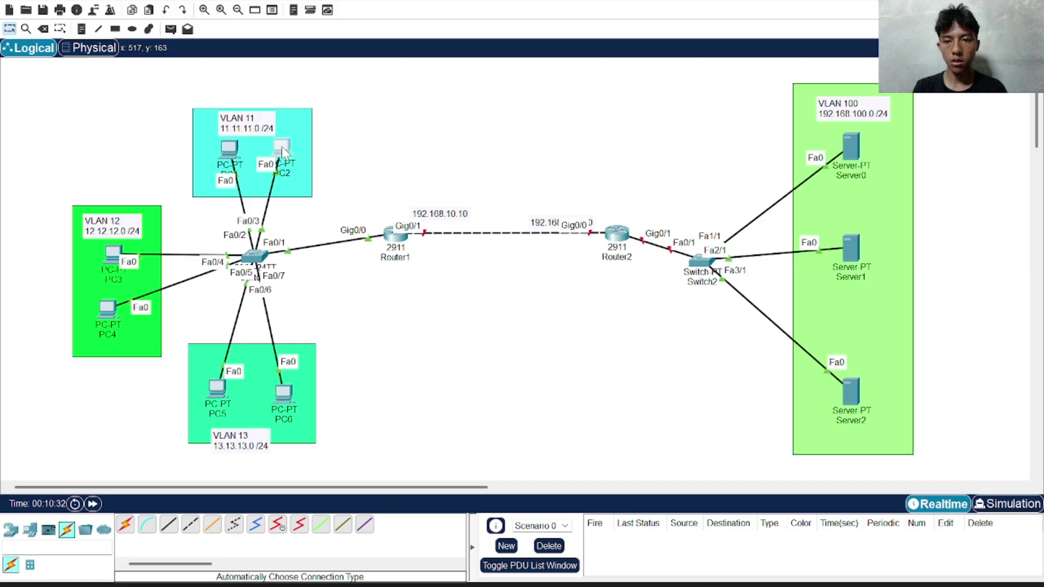
{"action": "left_click", "coordinate": [253, 256]}
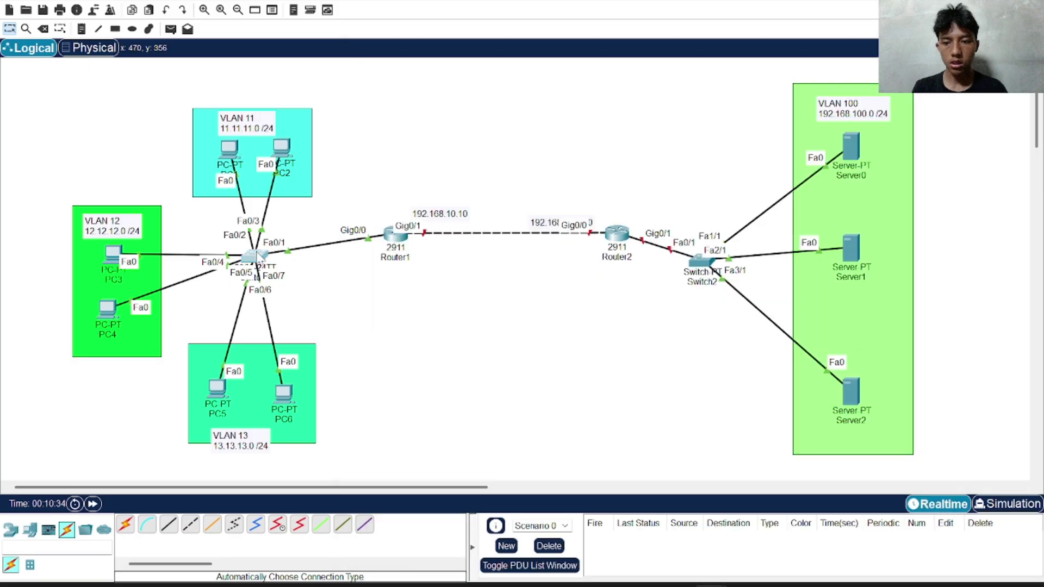
{"action": "left_click", "coordinate": [469, 41]}
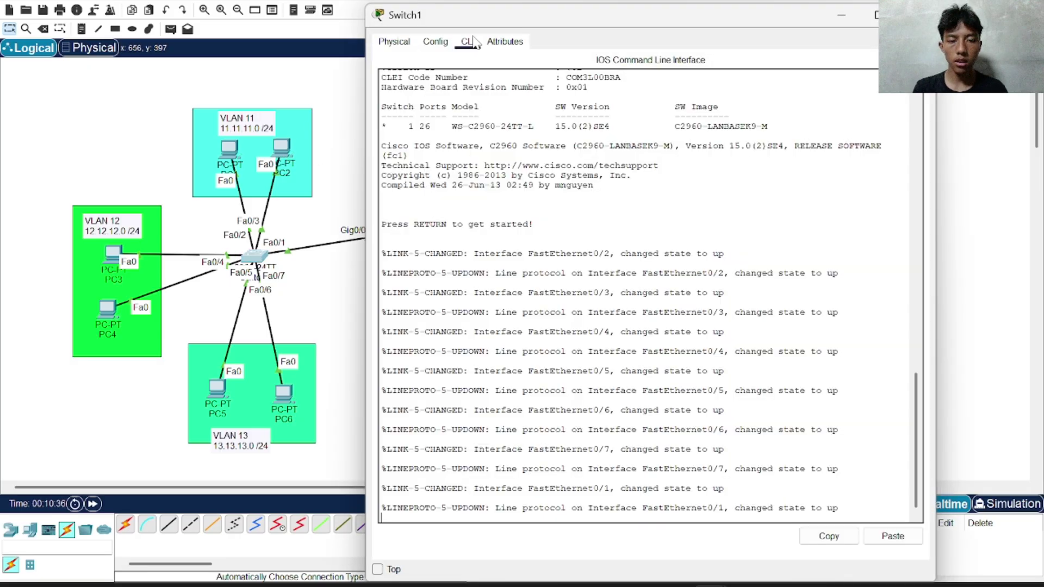
{"action": "type", "text": "en"}
{"action": "key", "text": "Return"}
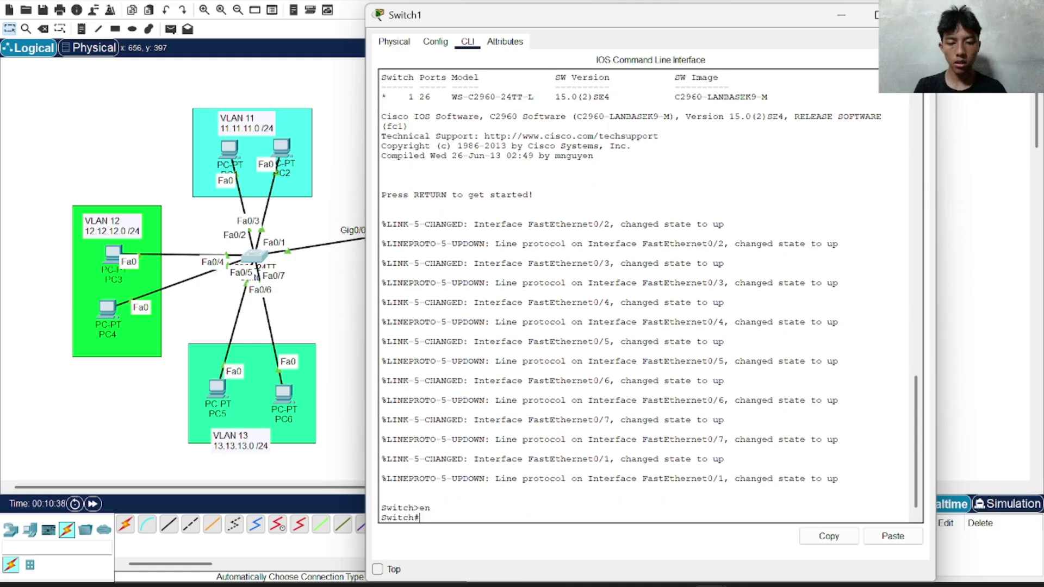
{"action": "type", "text": "conf t"}
{"action": "key", "text": "Return"}
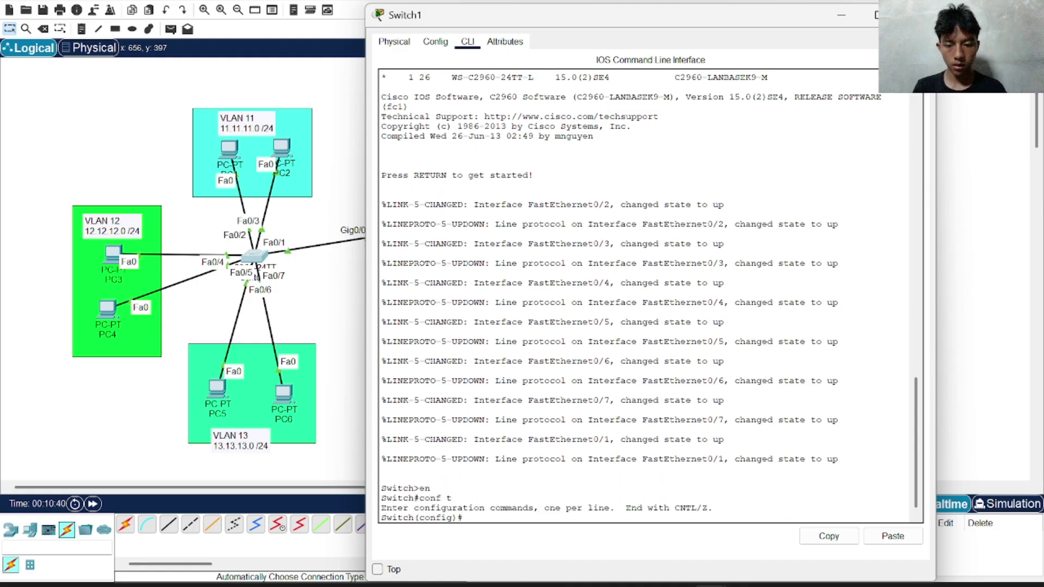
- Create VLANs 11, 12 and 13 on Switch1
{"action": "type", "text": "vlan 11"}
{"action": "key", "text": "Return"}
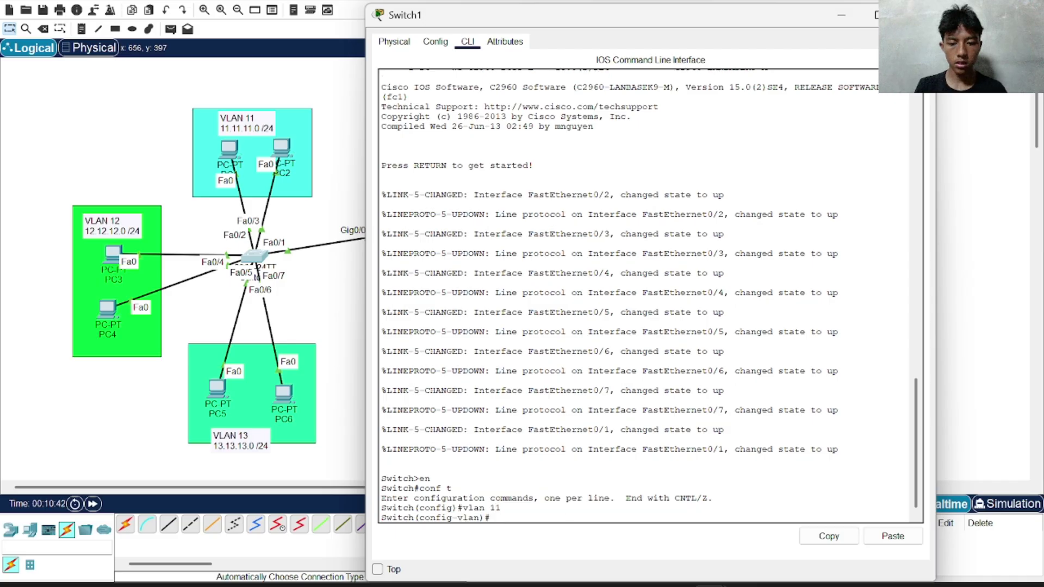
{"action": "type", "text": "va"}
{"action": "key", "text": "BackSpace"}
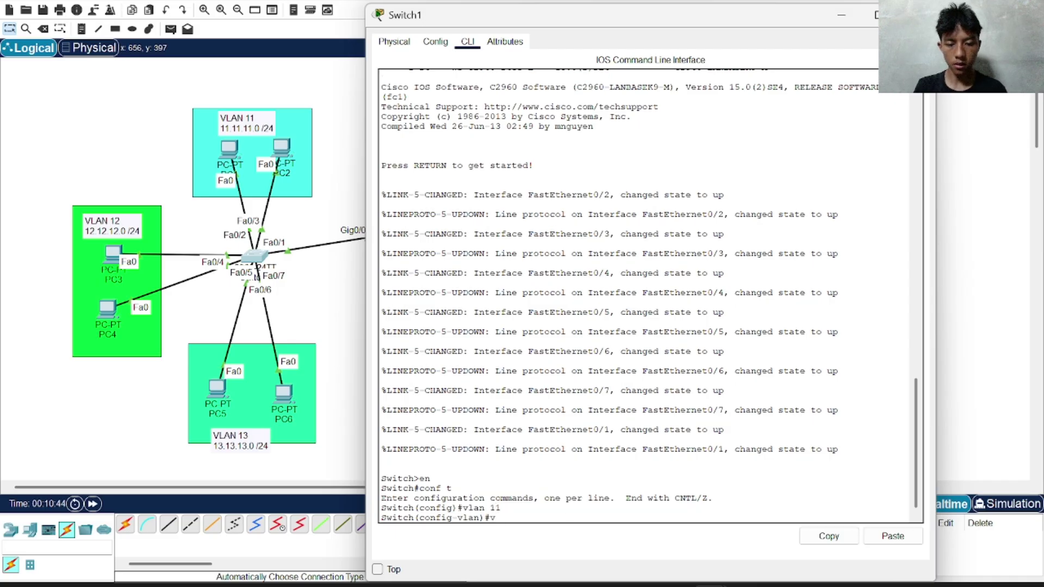
{"action": "type", "text": "lan 12"}
{"action": "key", "text": "Return"}
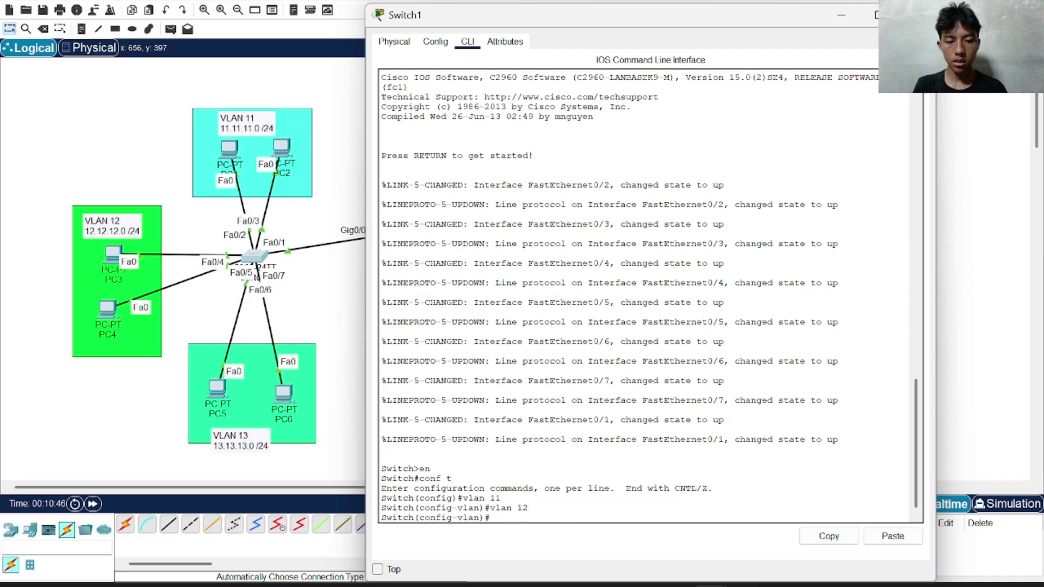
{"action": "type", "text": "vlan 13"}
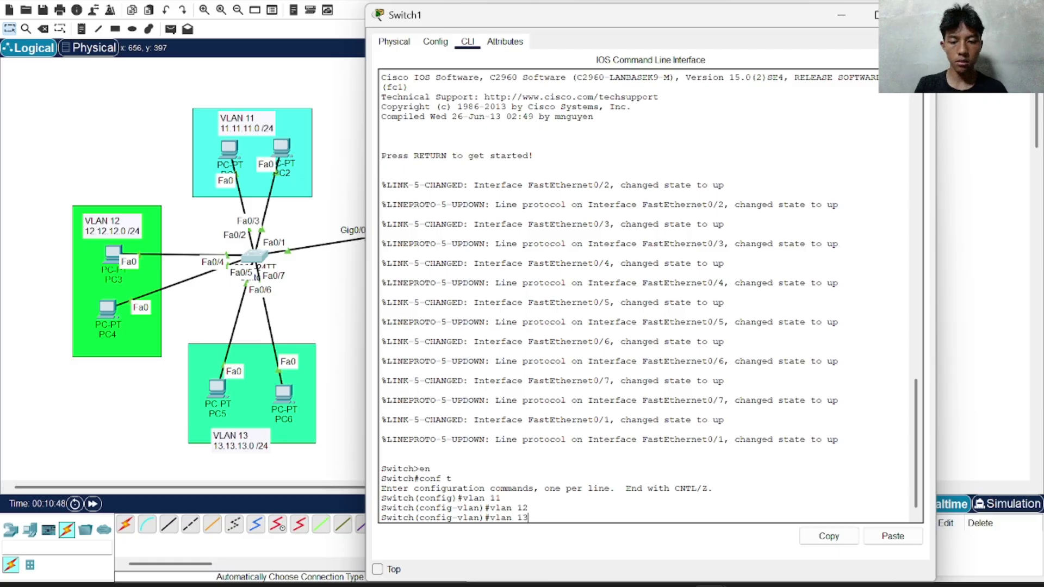
{"action": "key", "text": "Return"}
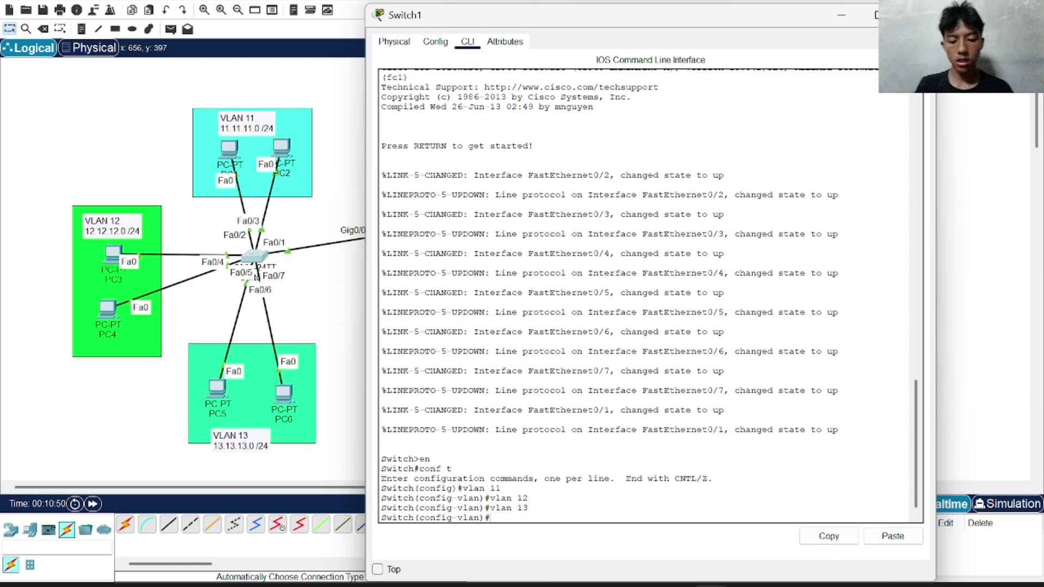
- Set Switch1's interface Fa0/1, the link towards the router, to trunk mode
{"action": "type", "text": "int fa 0"}
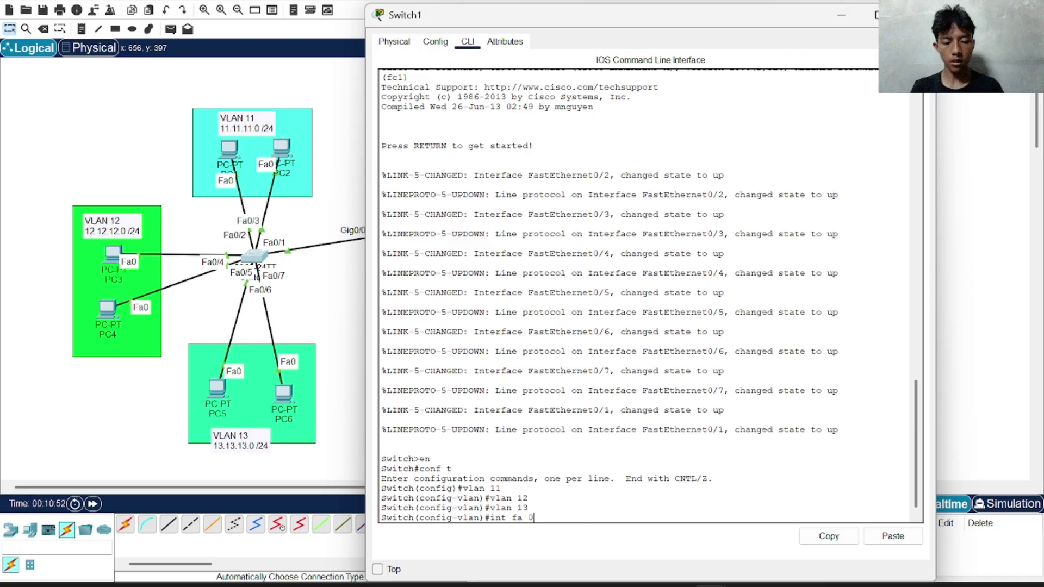
{"action": "type", "text": "/1"}
{"action": "key", "text": "Return"}
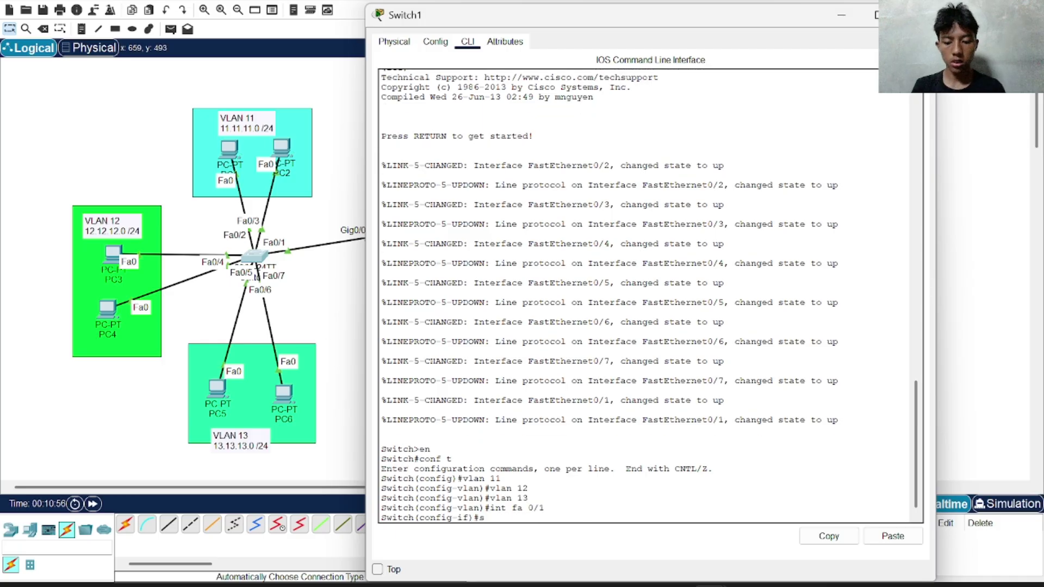
{"action": "type", "text": "sw mo"}
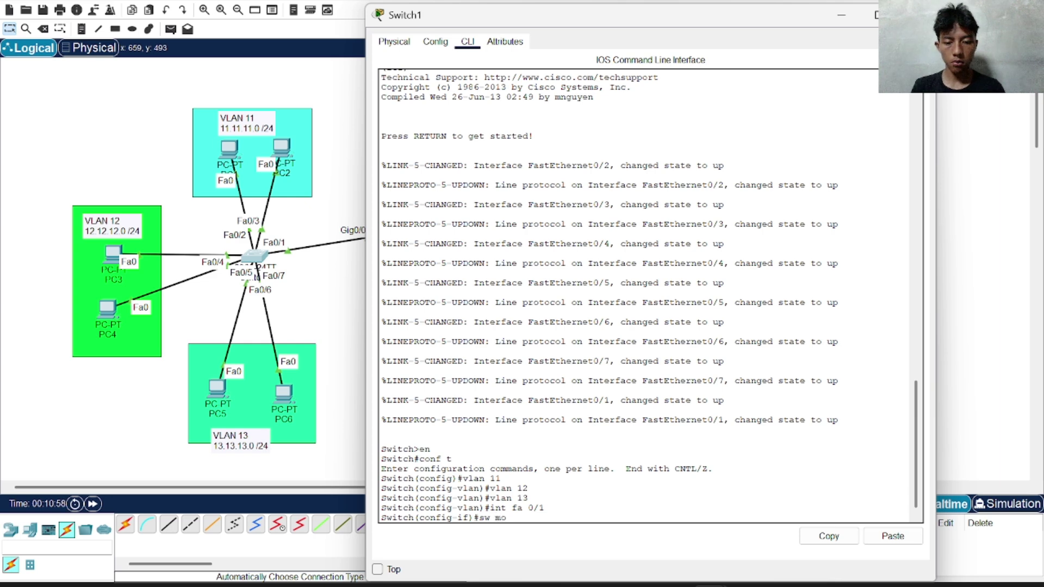
{"action": "type", "text": " tr"}
{"action": "key", "text": "Return"}
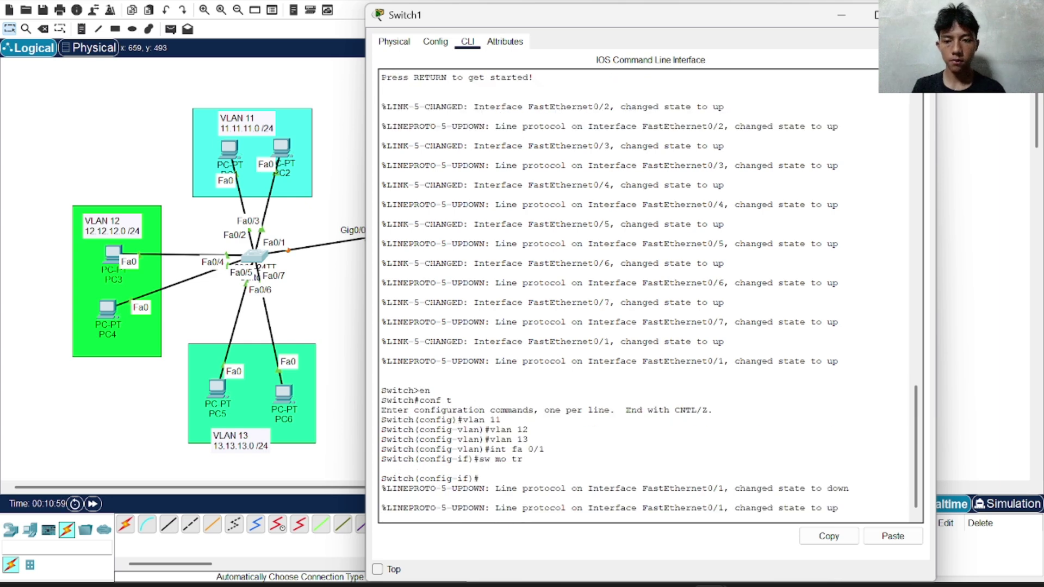
{"action": "key", "text": "Return"}
- Set the interface range Fa0/2-3 on Switch1 to access mode and assign it to VLAN 11
{"action": "type", "text": "in"}
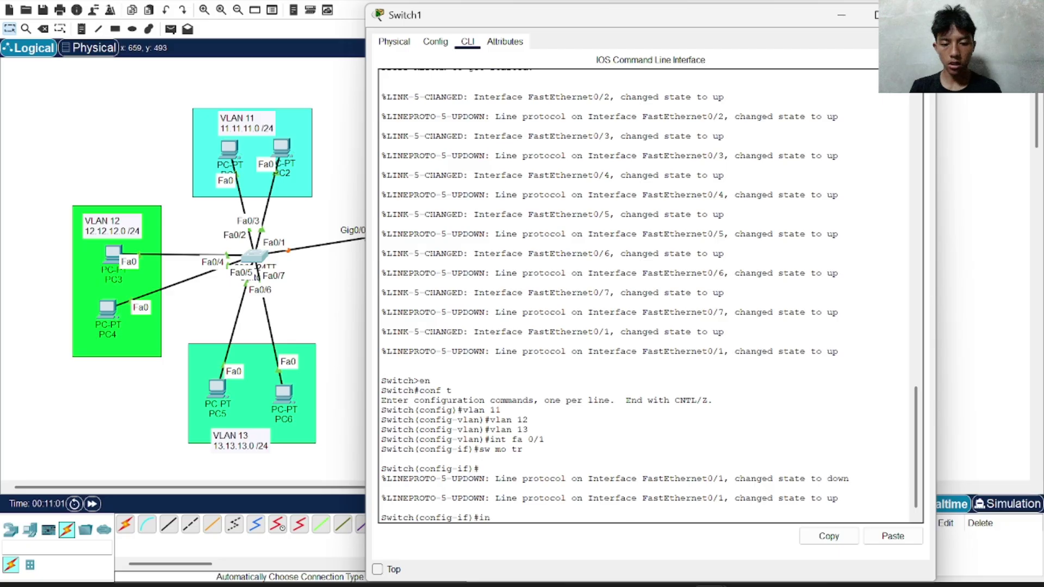
{"action": "type", "text": "t r"}
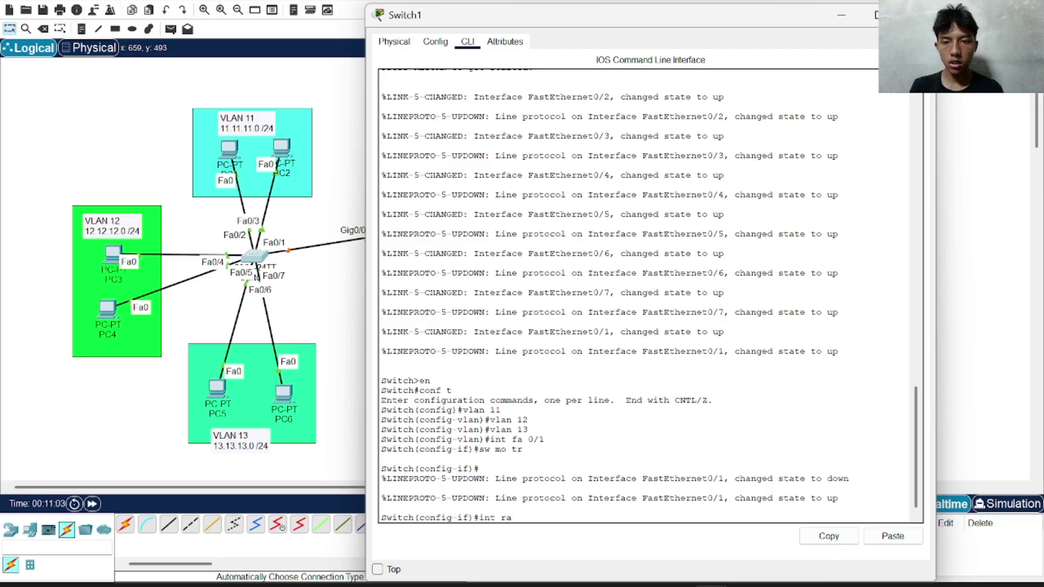
{"action": "type", "text": "a "}
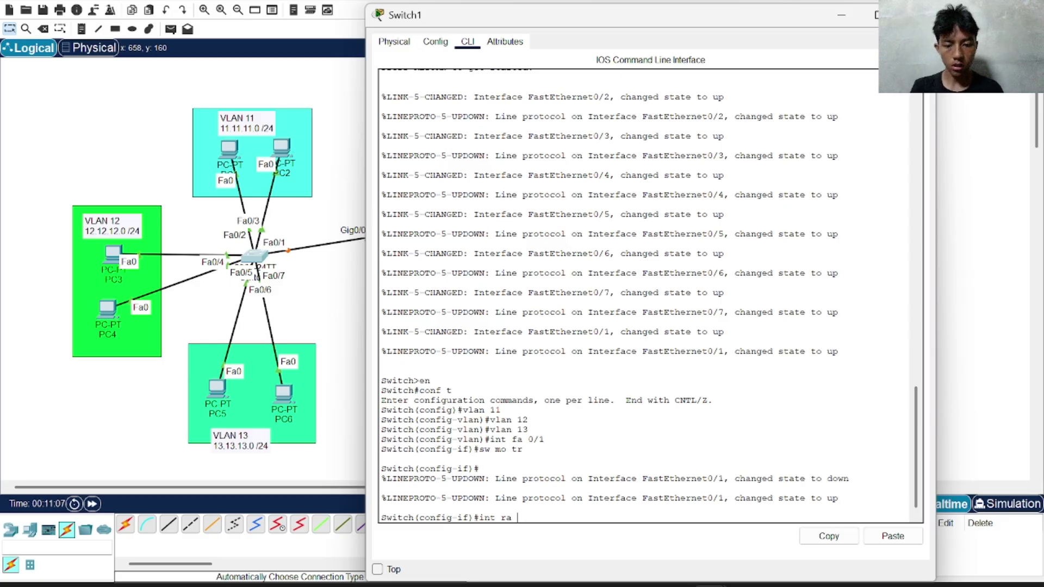
{"action": "type", "text": "fa 0/"}
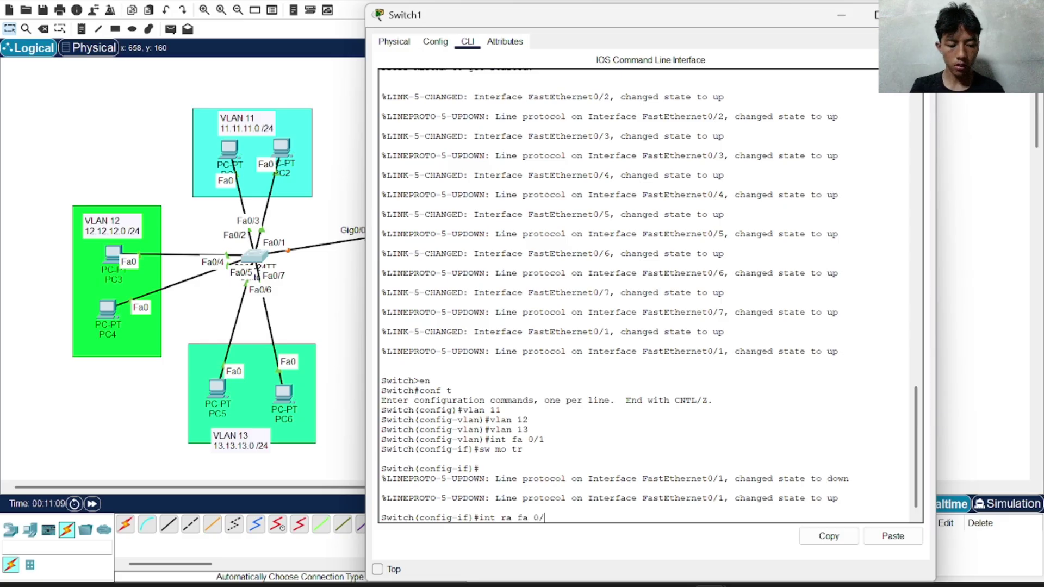
{"action": "type", "text": "2-"}
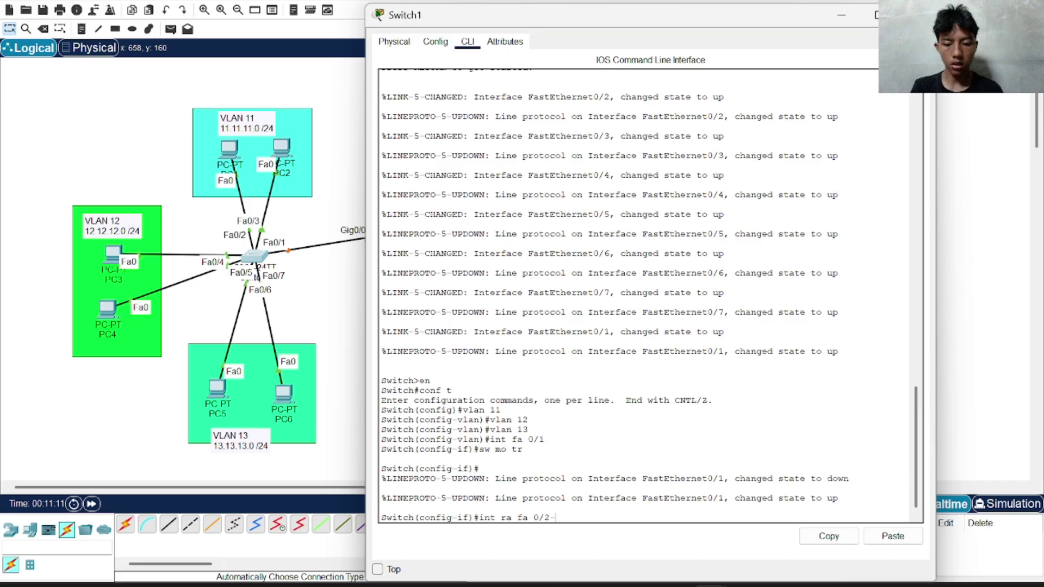
{"action": "type", "text": "3"}
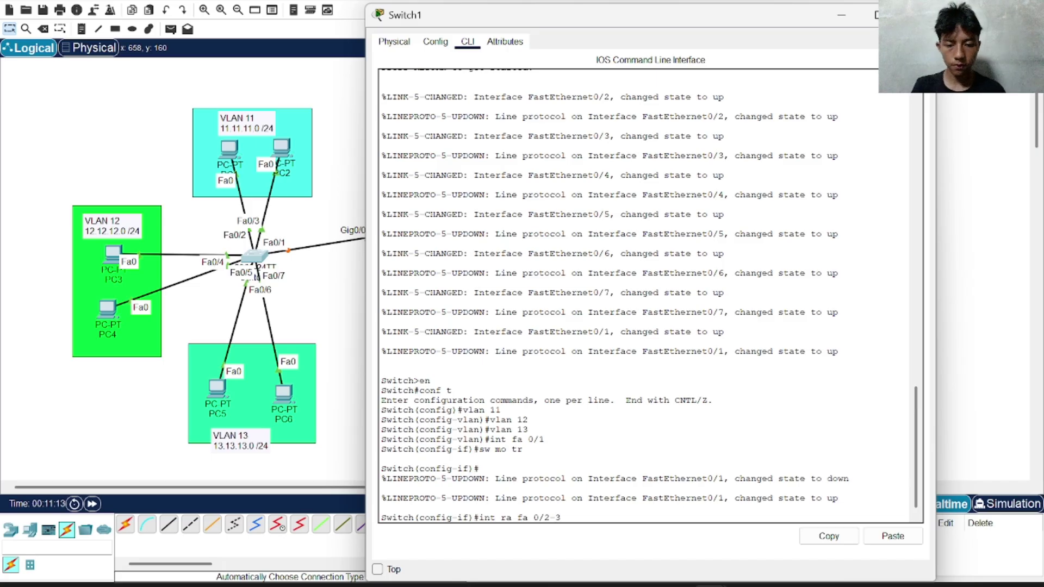
{"action": "key", "text": "Return"}
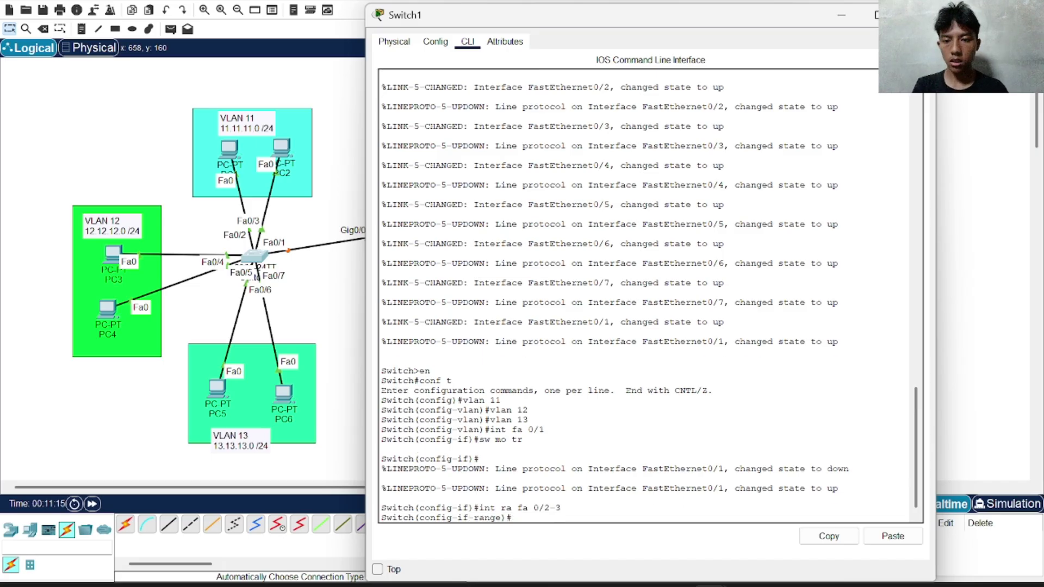
{"action": "type", "text": "sw mo "}
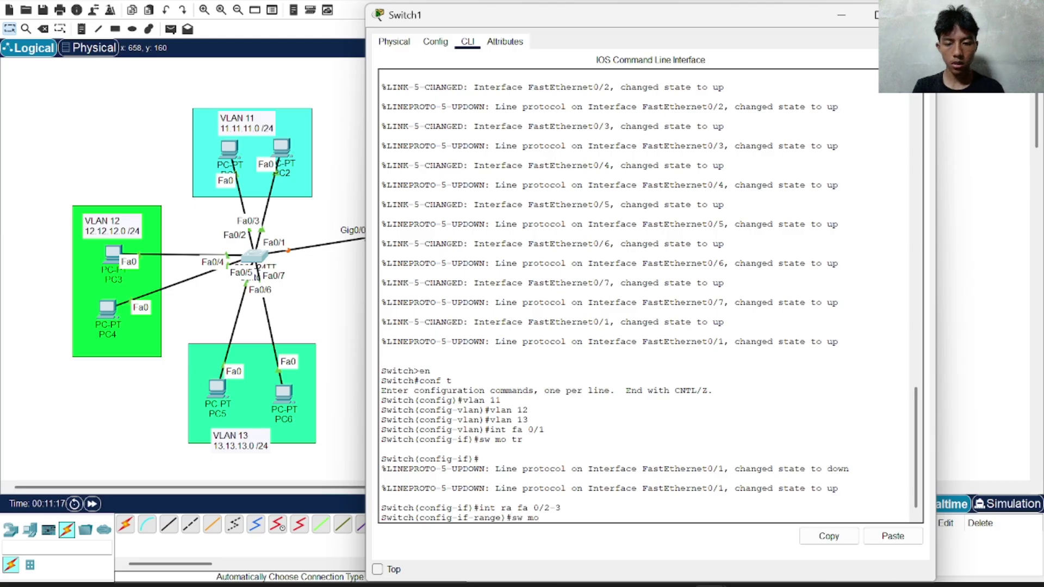
{"action": "type", "text": "ac"}
{"action": "key", "text": "Return"}
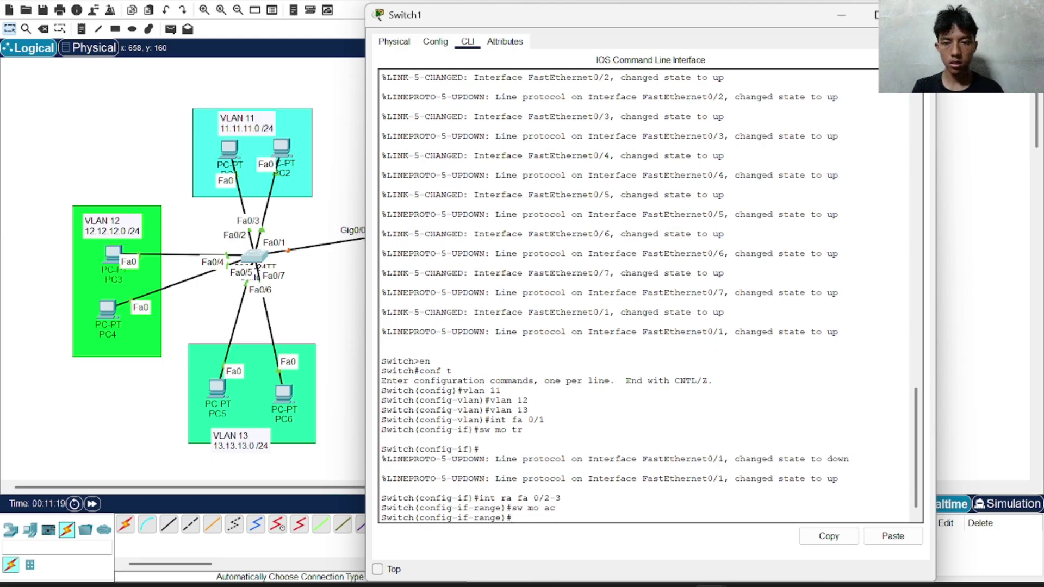
{"action": "type", "text": "sw ac"}
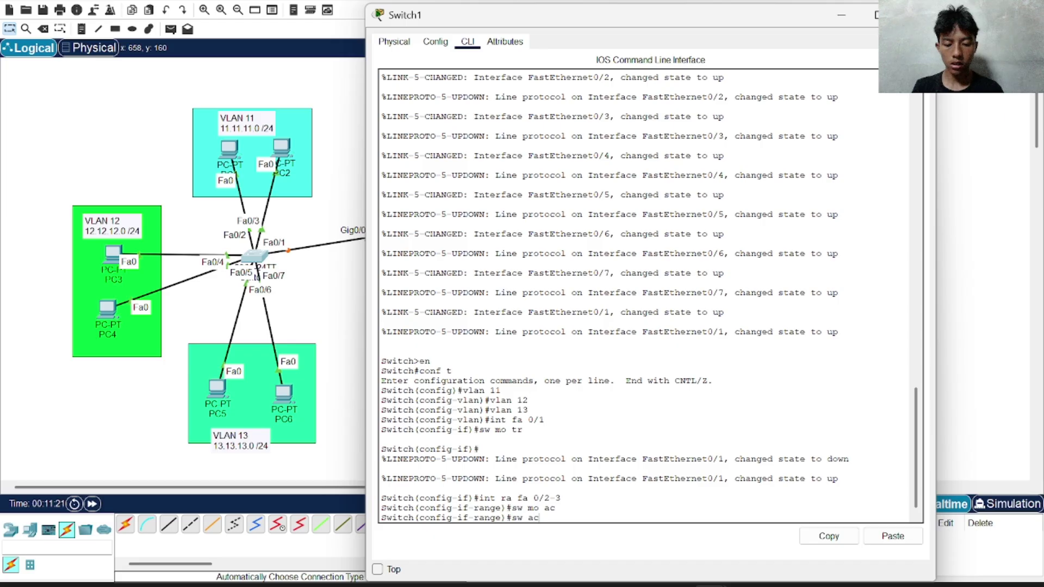
{"action": "type", "text": " vlan 11"}
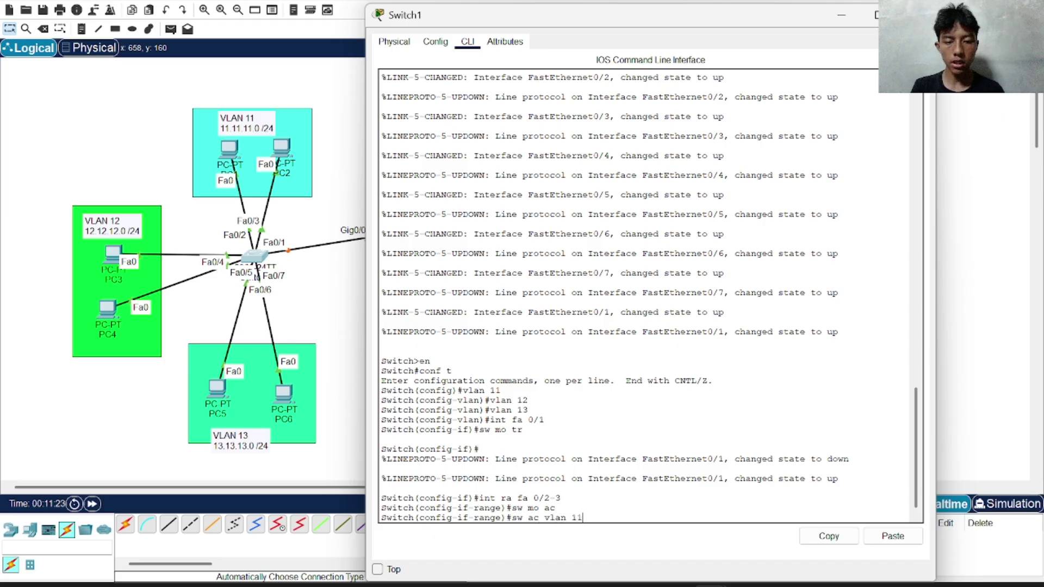
{"action": "key", "text": "Return"}
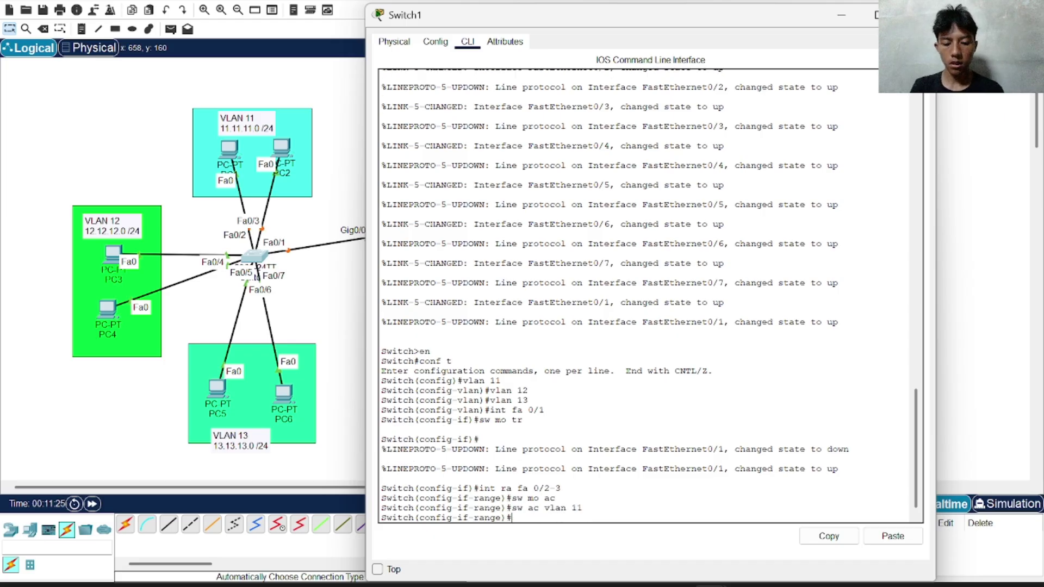
- Set the interface range Fa0/4-5 on Switch1 to access mode and assign it to VLAN 12
{"action": "type", "text": "int ra "}
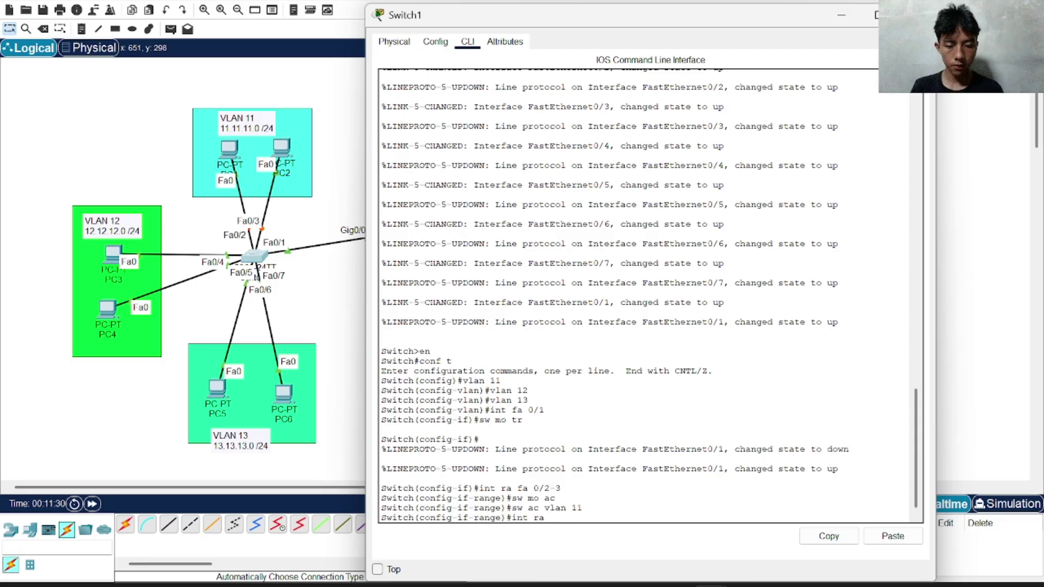
{"action": "type", "text": "fa 0/"}
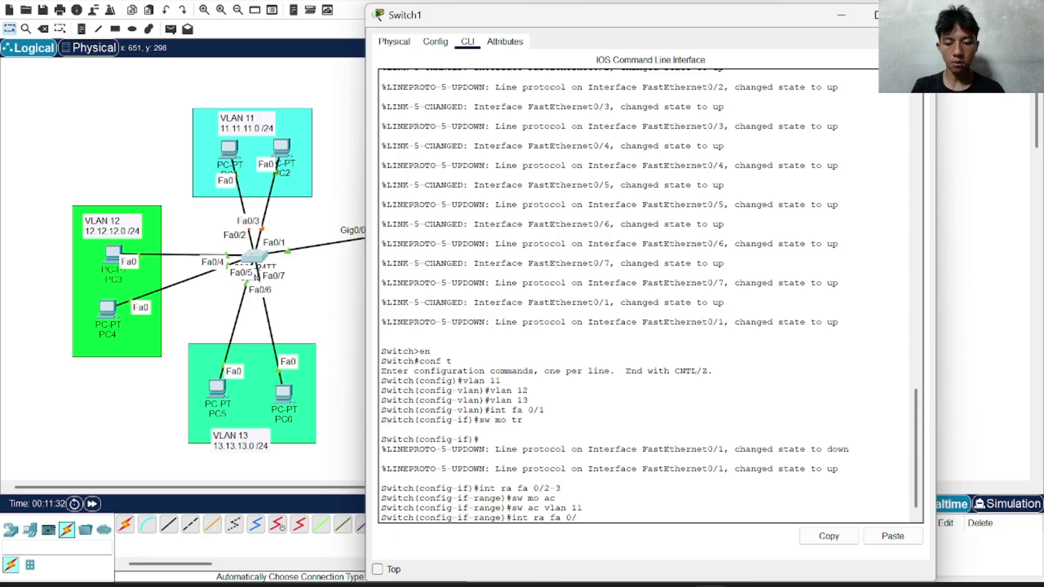
{"action": "type", "text": "4"}
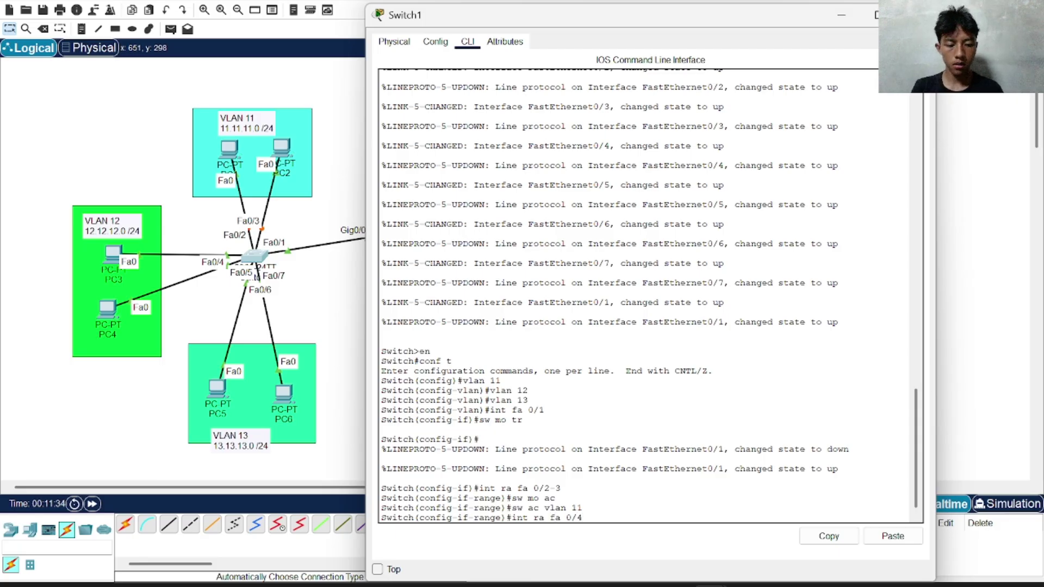
{"action": "type", "text": "-5"}
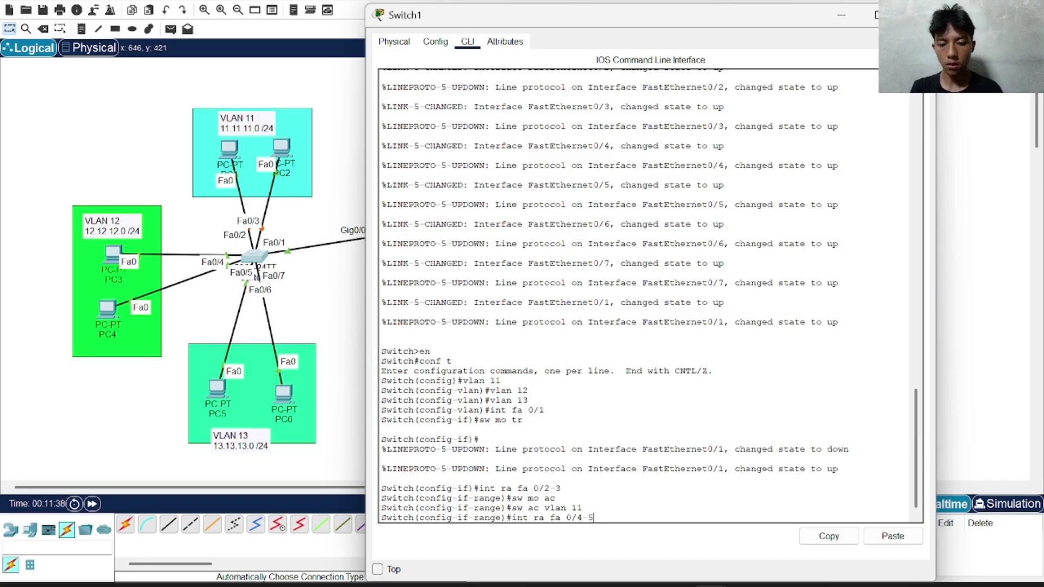
{"action": "key", "text": "Return"}
{"action": "type", "text": "sw mo ac"}
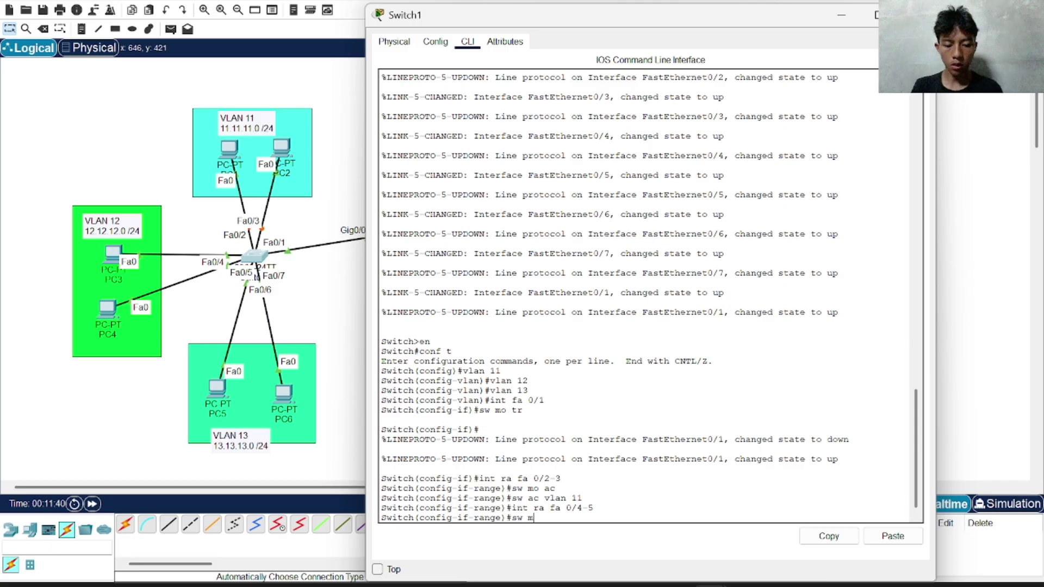
{"action": "key", "text": "Return"}
{"action": "type", "text": "sw "}
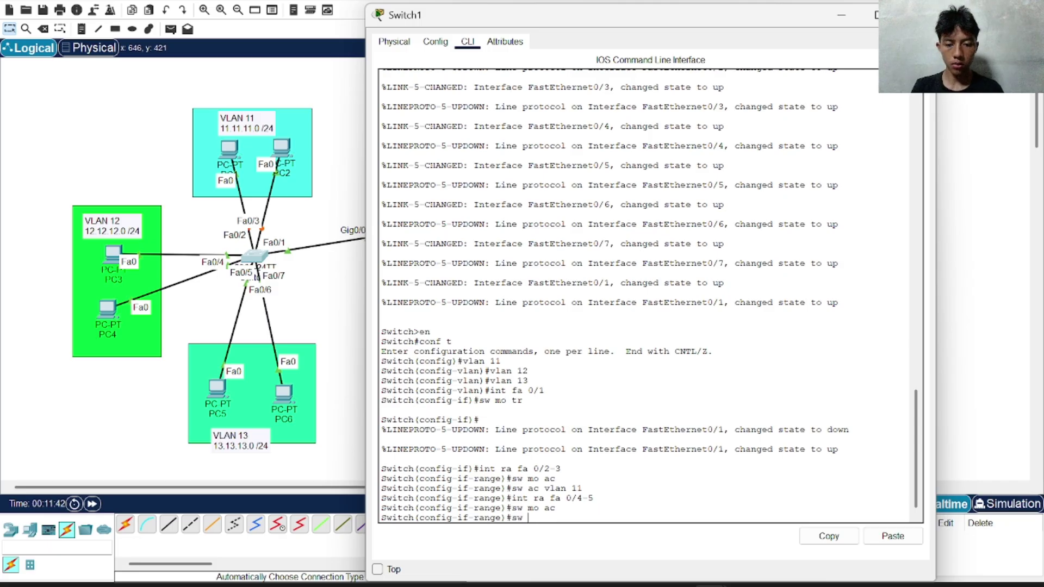
{"action": "type", "text": "ac vlan 12"}
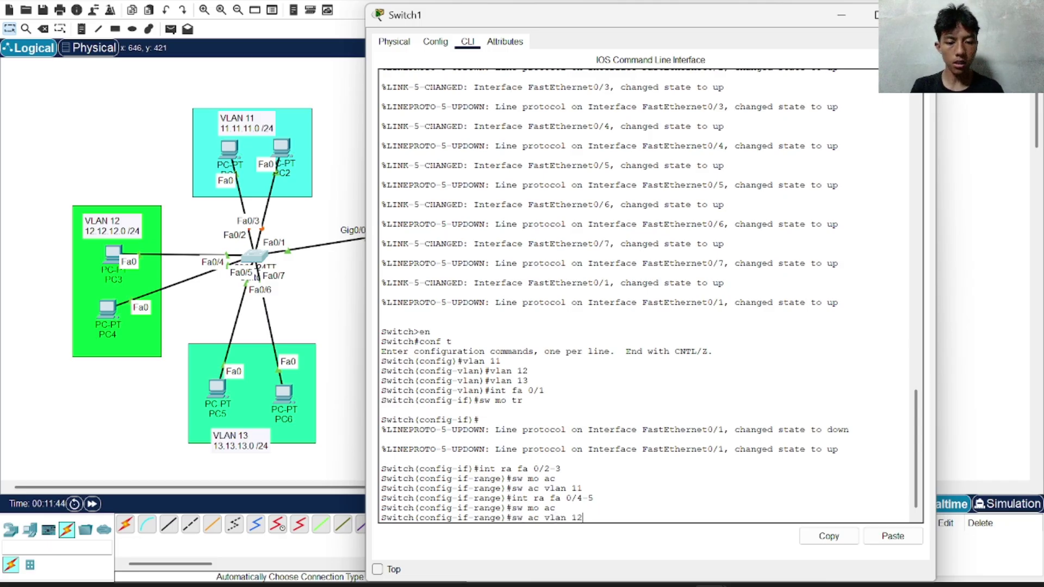
{"action": "key", "text": "Return"}
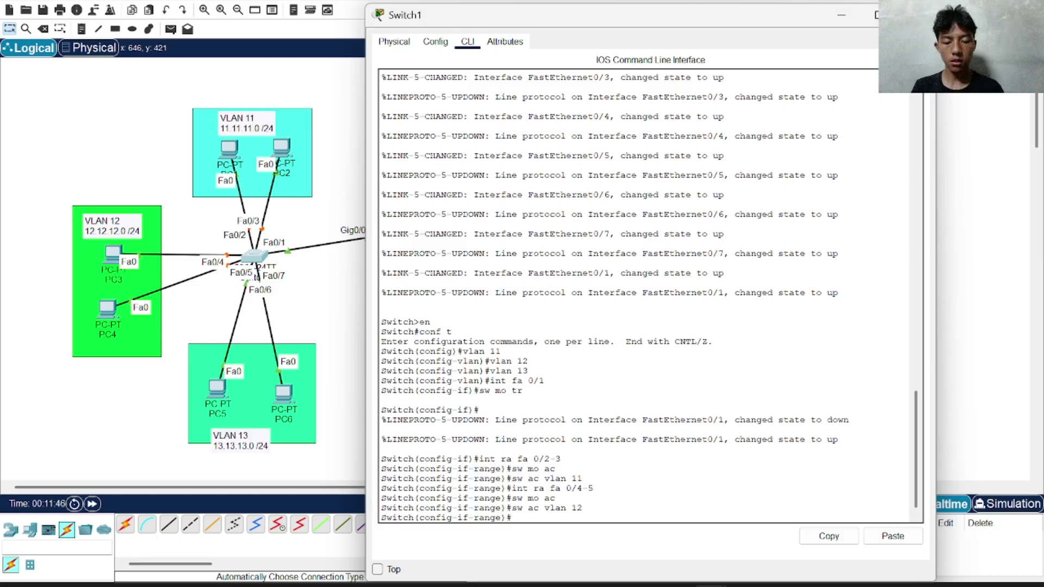
- Set the interface range Fa0/6-7 on Switch1 to access mode and assign it to VLAN 13
{"action": "type", "text": "int fa 0"}
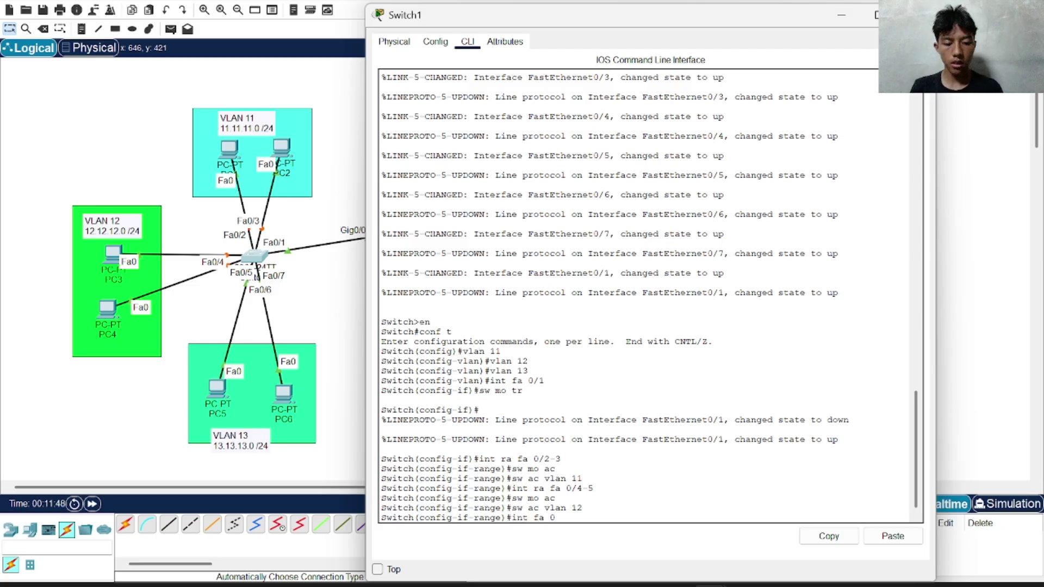
{"action": "type", "text": "/"}
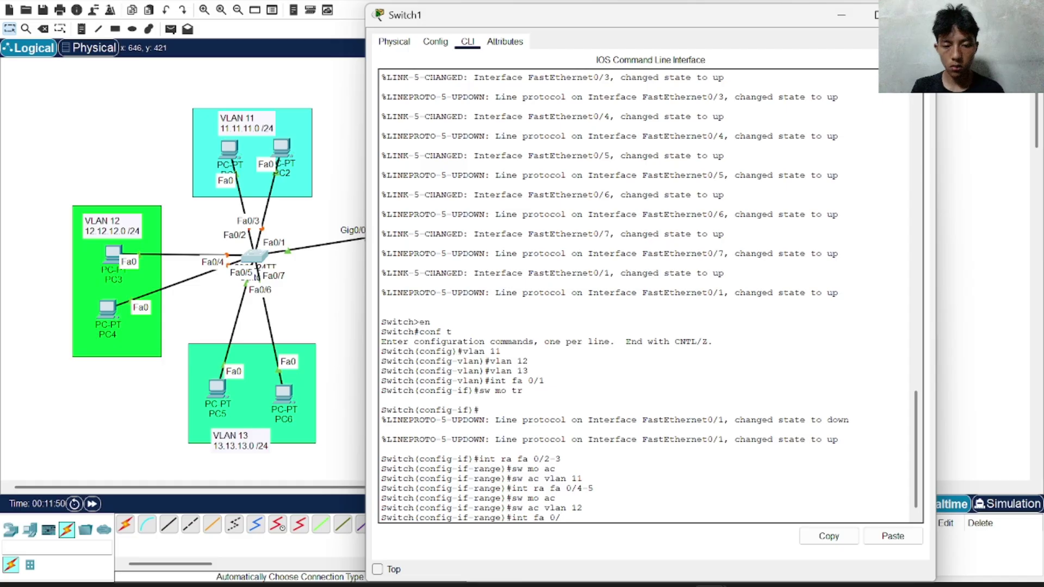
{"action": "key", "text": "BackSpace"}
{"action": "key", "text": "BackSpace"}
{"action": "key", "text": "BackSpace"}
{"action": "key", "text": "BackSpace"}
{"action": "key", "text": "BackSpace"}
{"action": "type", "text": "ra"}
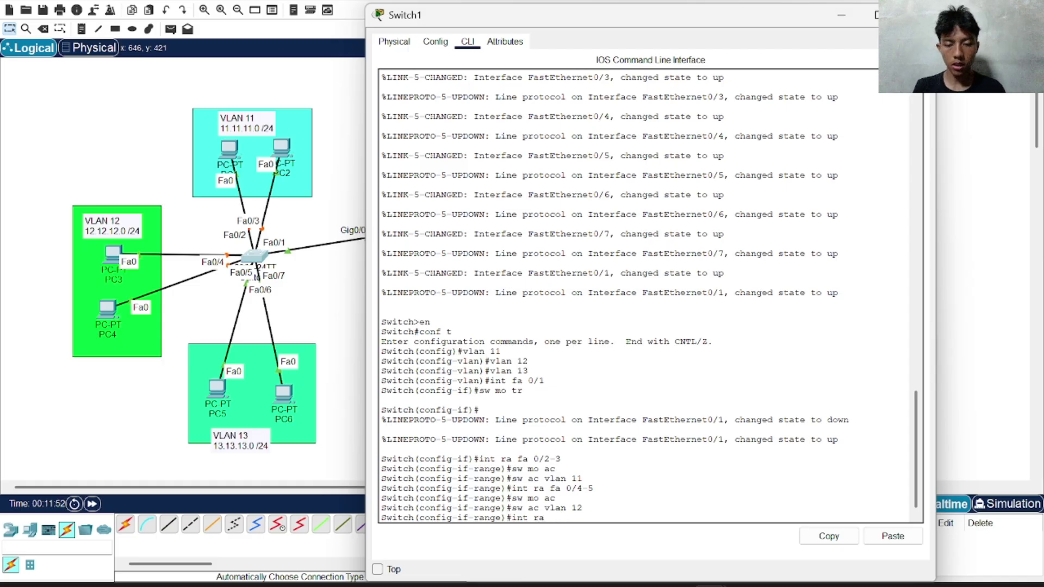
{"action": "type", "text": " fa 0"}
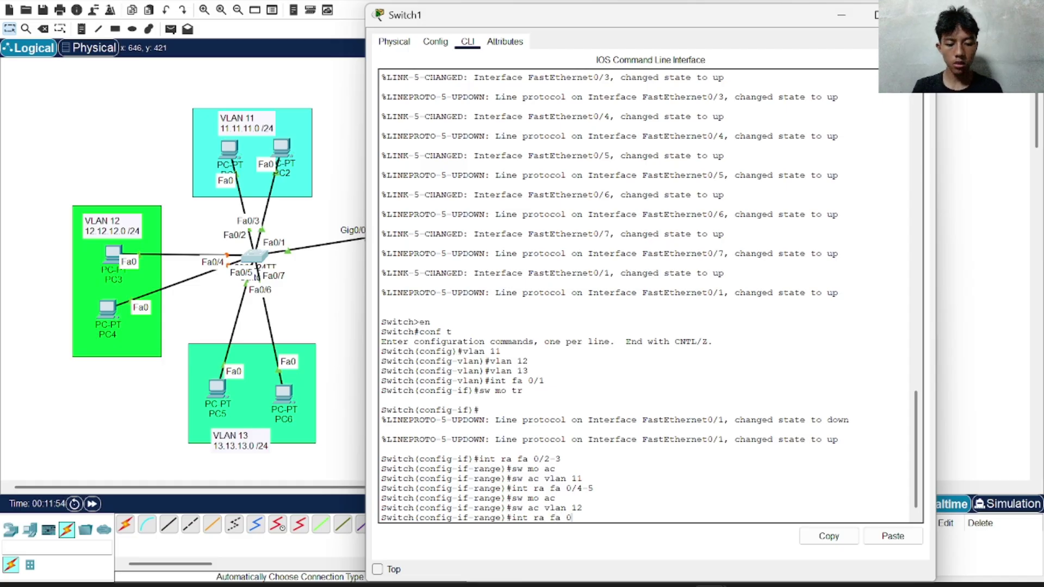
{"action": "type", "text": "/"}
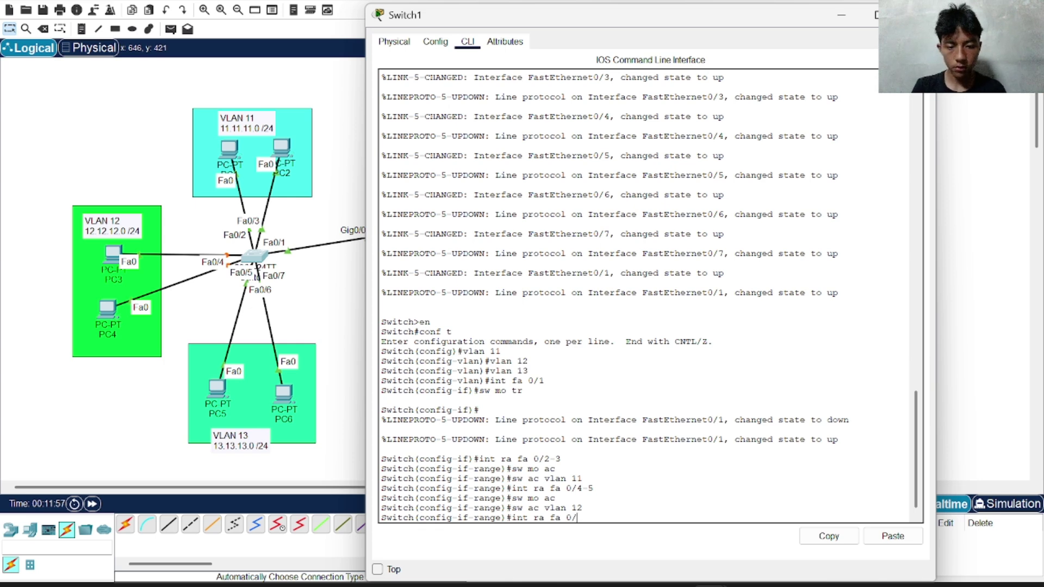
{"action": "type", "text": "6"}
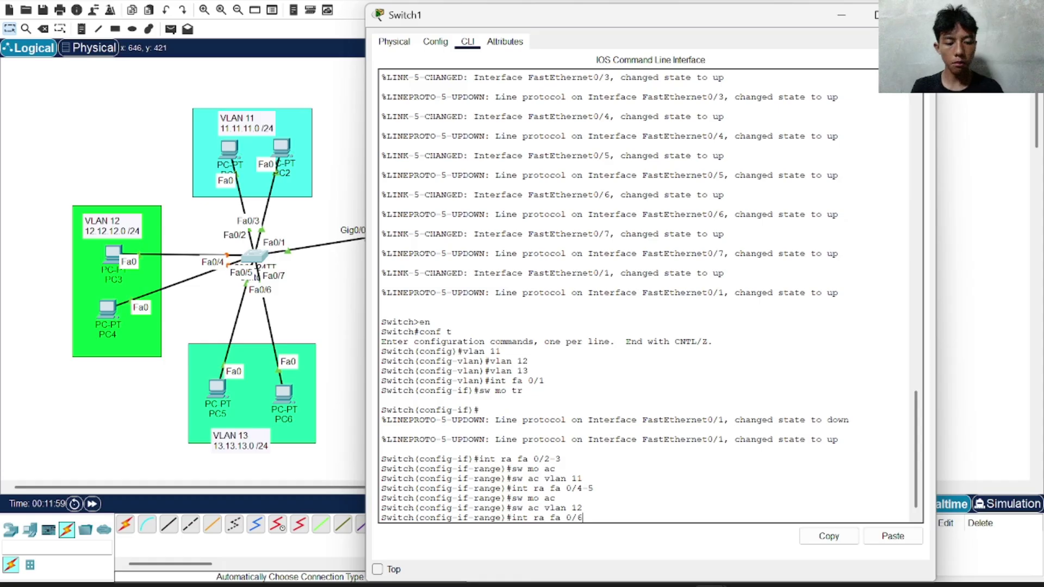
{"action": "type", "text": "-7"}
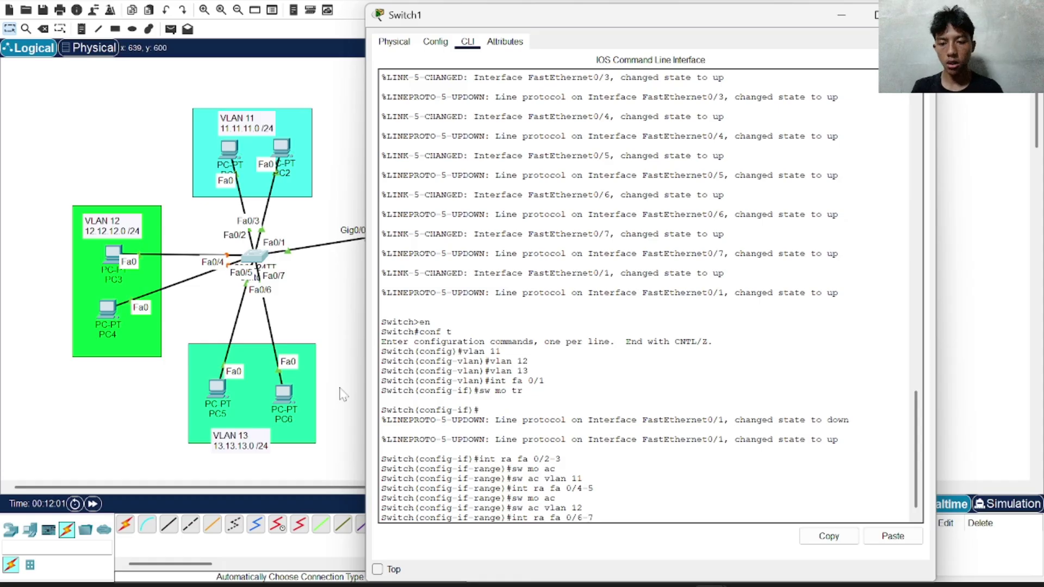
{"action": "key", "text": "Return"}
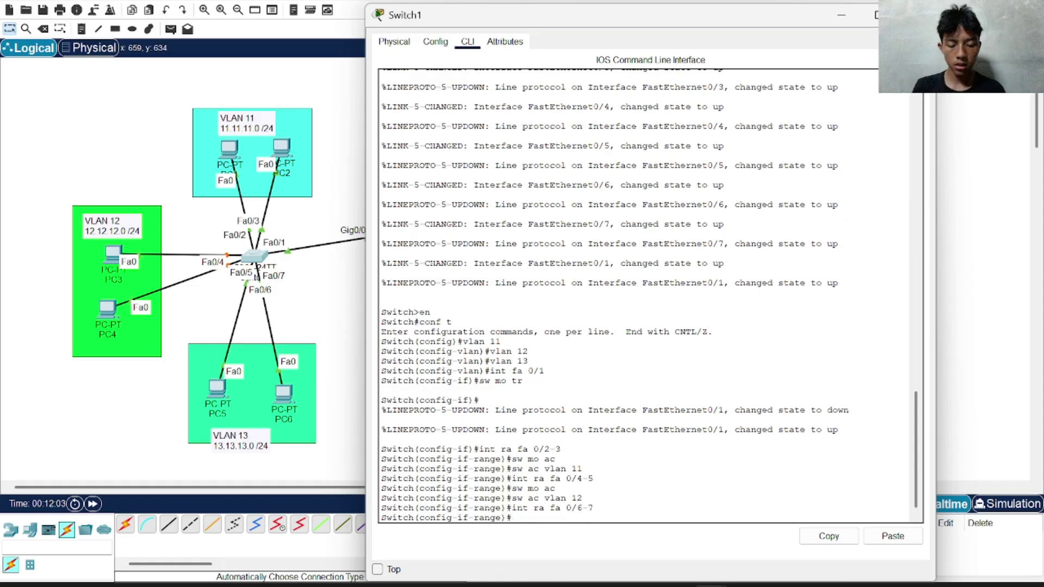
{"action": "type", "text": "sw"}
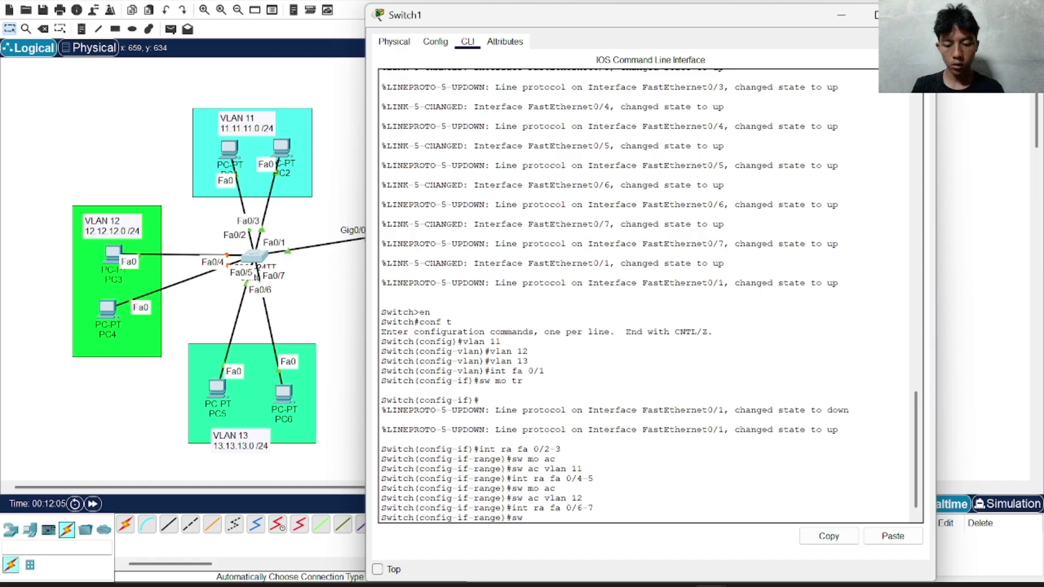
{"action": "type", "text": " mo ac"}
{"action": "key", "text": "Return"}
{"action": "type", "text": "sw"}
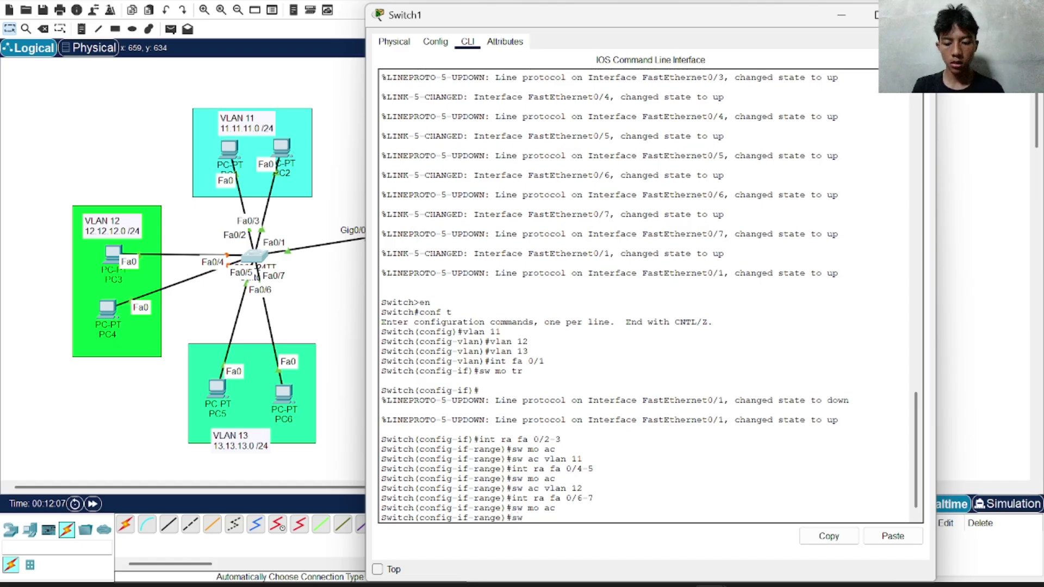
{"action": "type", "text": " ac vlan"}
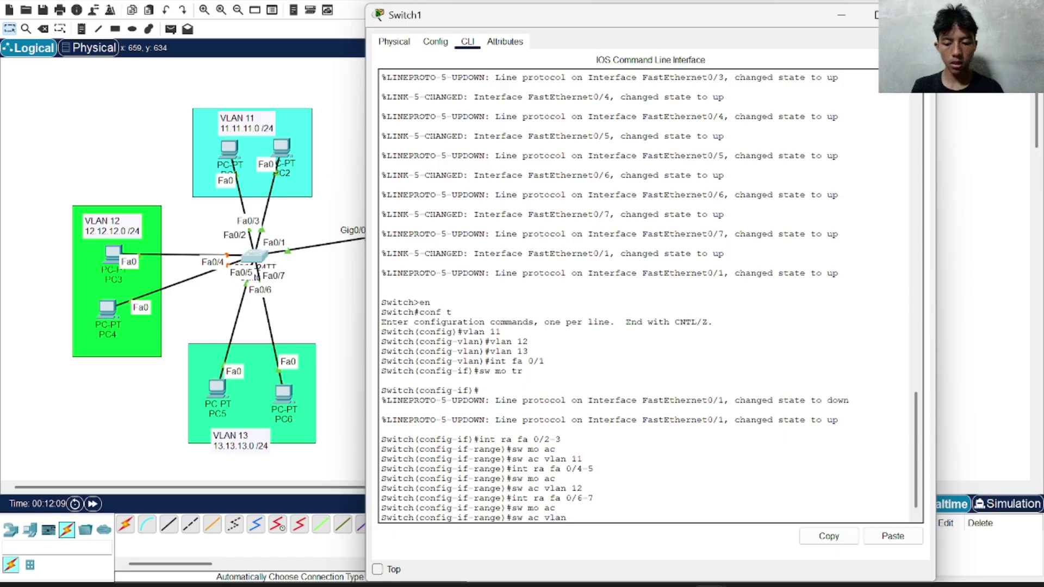
{"action": "type", "text": " 13"}
{"action": "key", "text": "Return"}
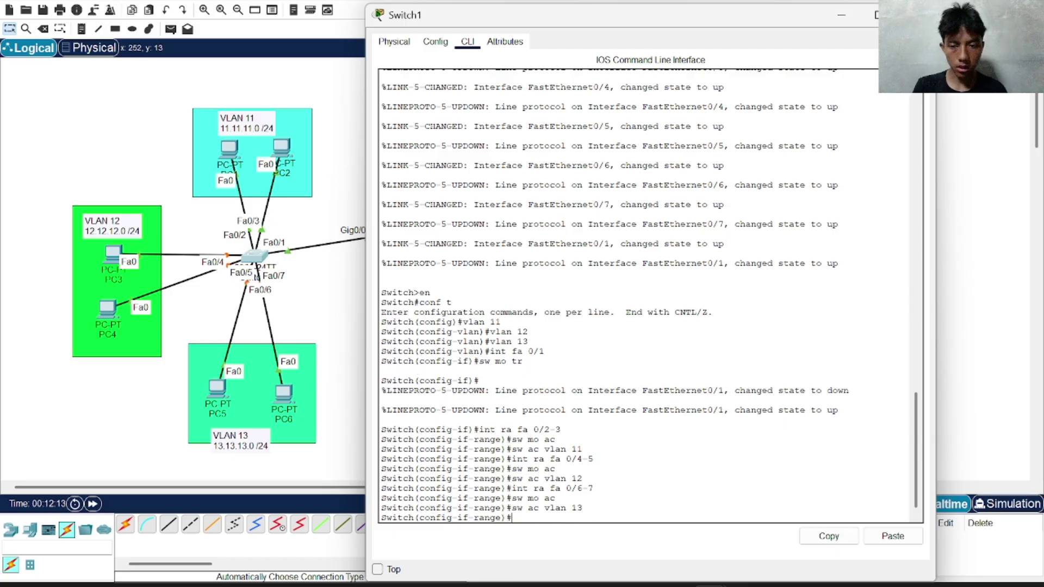
- Set PC1's IPv4 configuration to DHCP so it requests an address from the VLAN 11 pool
{"action": "left_click", "coordinate": [228, 152]}
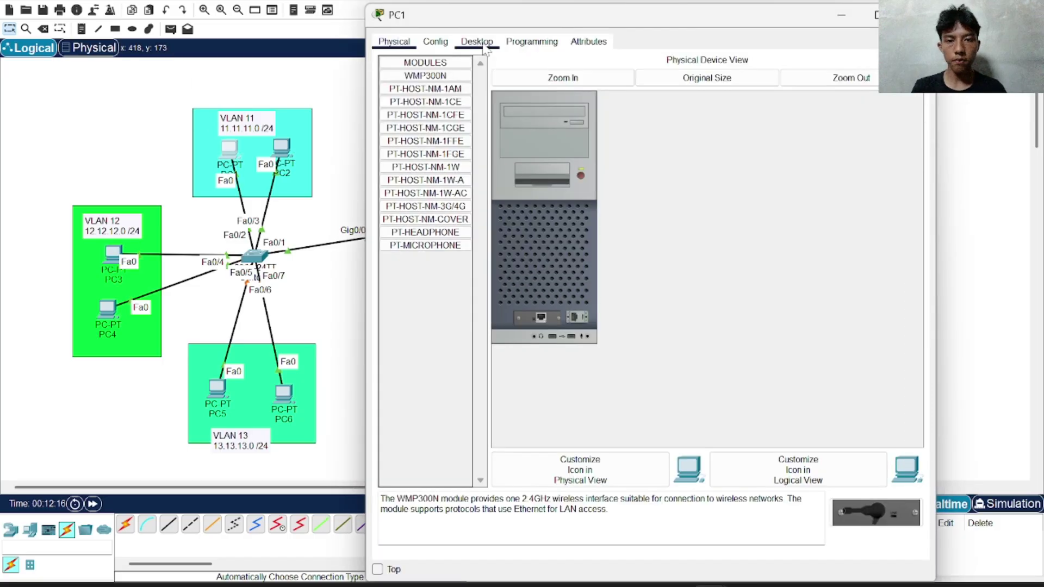
{"action": "left_click", "coordinate": [477, 41]}
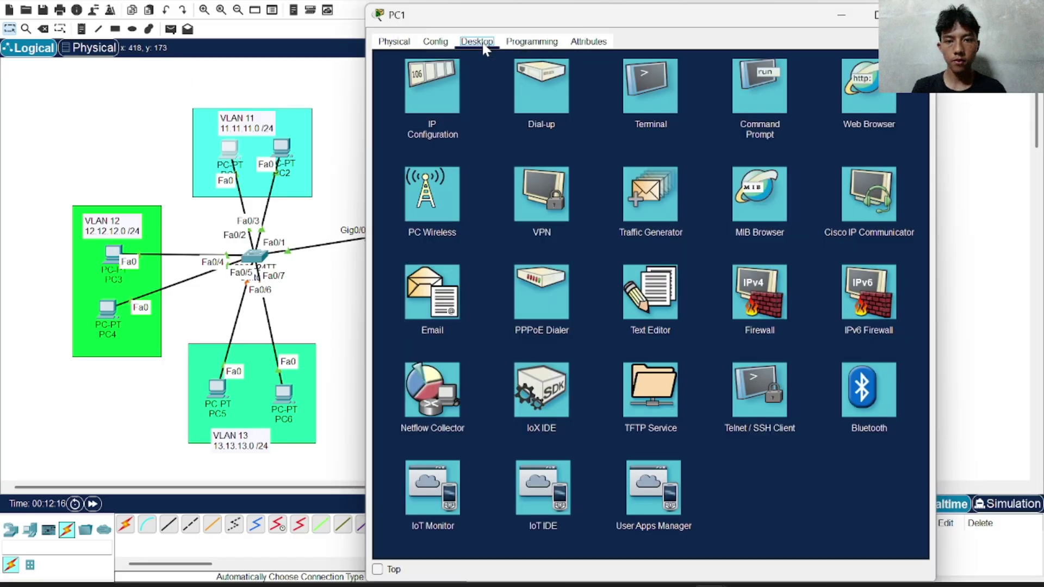
{"action": "left_click", "coordinate": [410, 90]}
{"action": "left_click", "coordinate": [392, 110]}
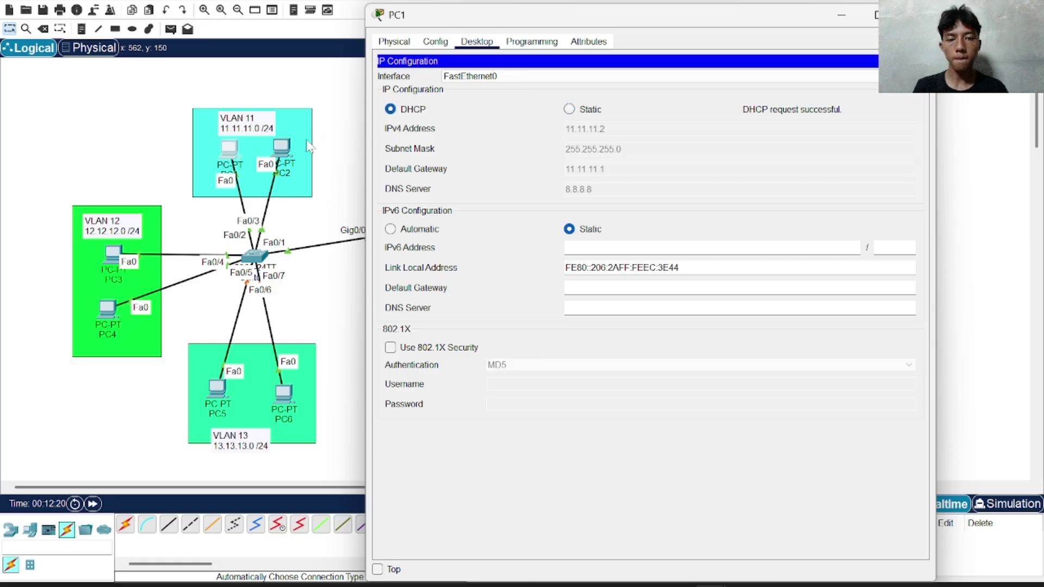
- Switch PC2 in VLAN 11 to DHCP addressing in its IP configuration
{"action": "left_click", "coordinate": [279, 144]}
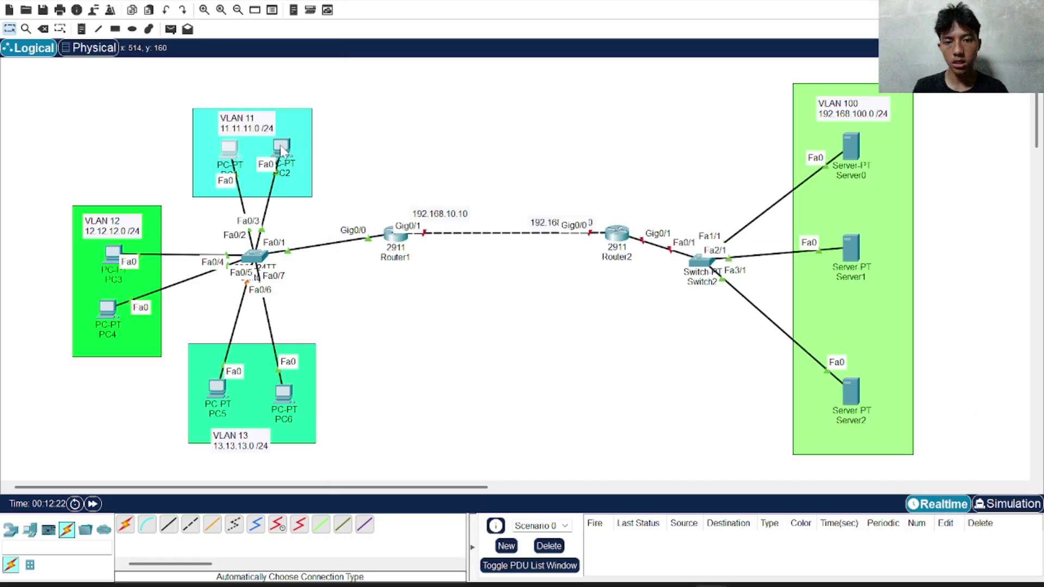
{"action": "left_click", "coordinate": [280, 145]}
{"action": "left_click", "coordinate": [477, 41]}
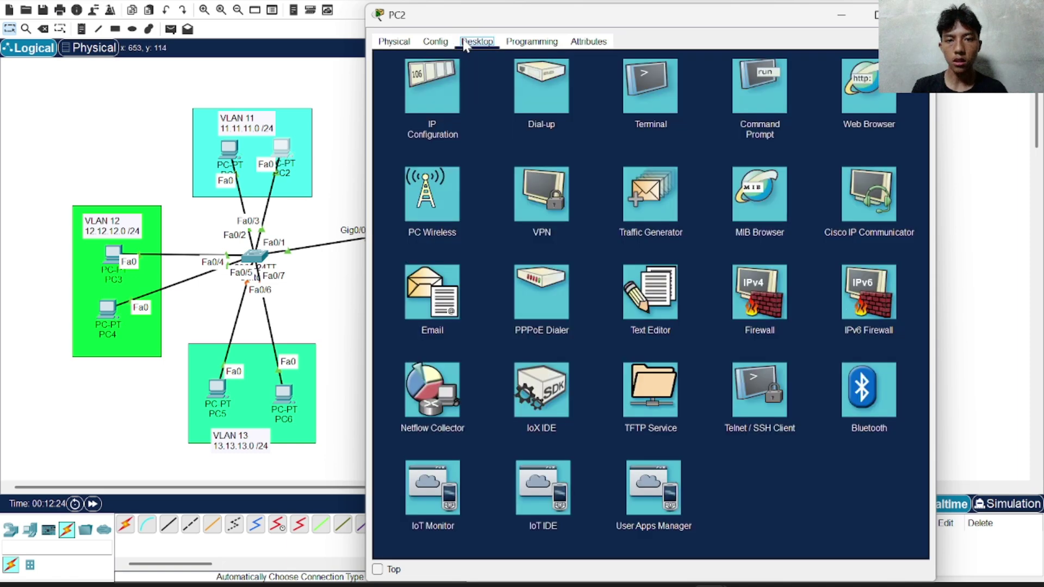
{"action": "left_click", "coordinate": [439, 70]}
{"action": "left_click", "coordinate": [390, 109]}
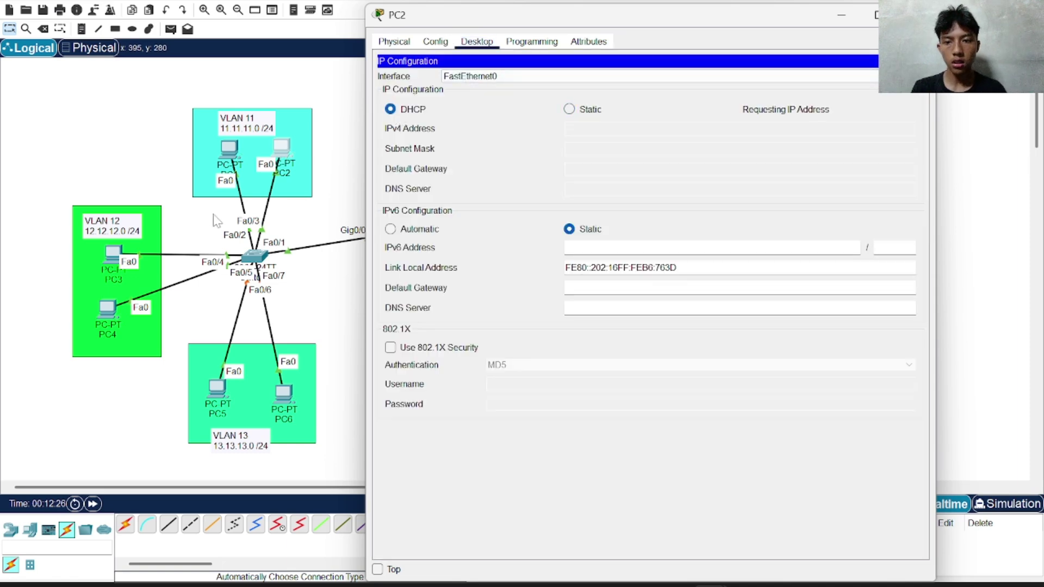
- Set PC3's IPv4 configuration to DHCP so it requests an address from the VLAN 12 pool
{"action": "left_click", "coordinate": [113, 256]}
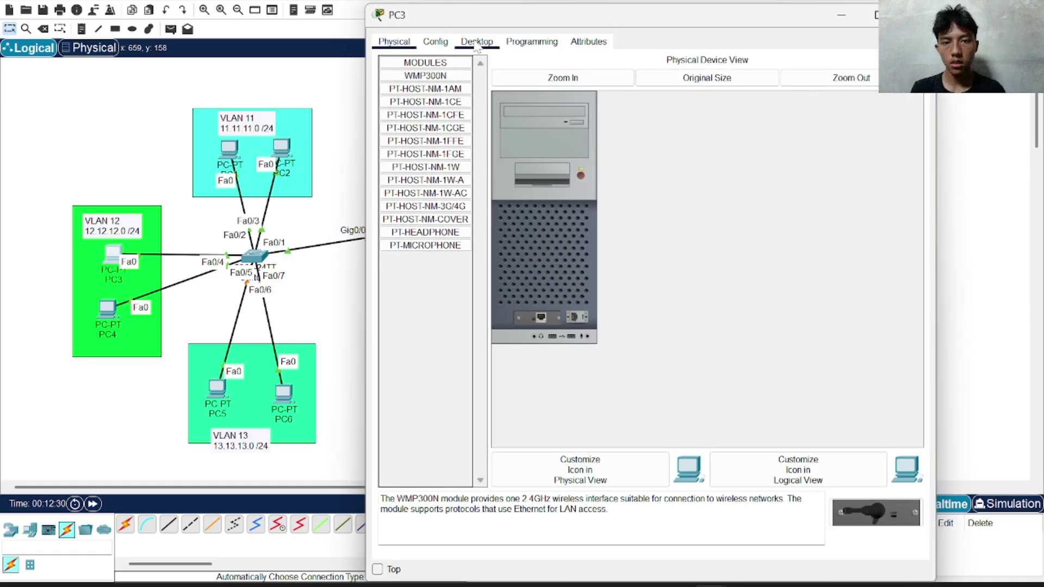
{"action": "left_click", "coordinate": [477, 43]}
{"action": "left_click", "coordinate": [415, 93]}
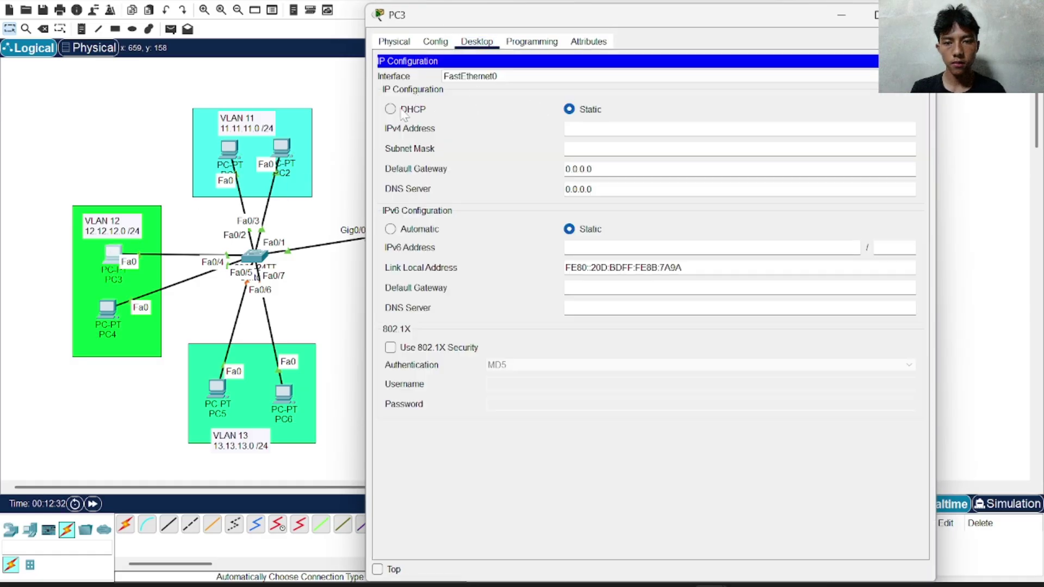
{"action": "left_click", "coordinate": [402, 110]}
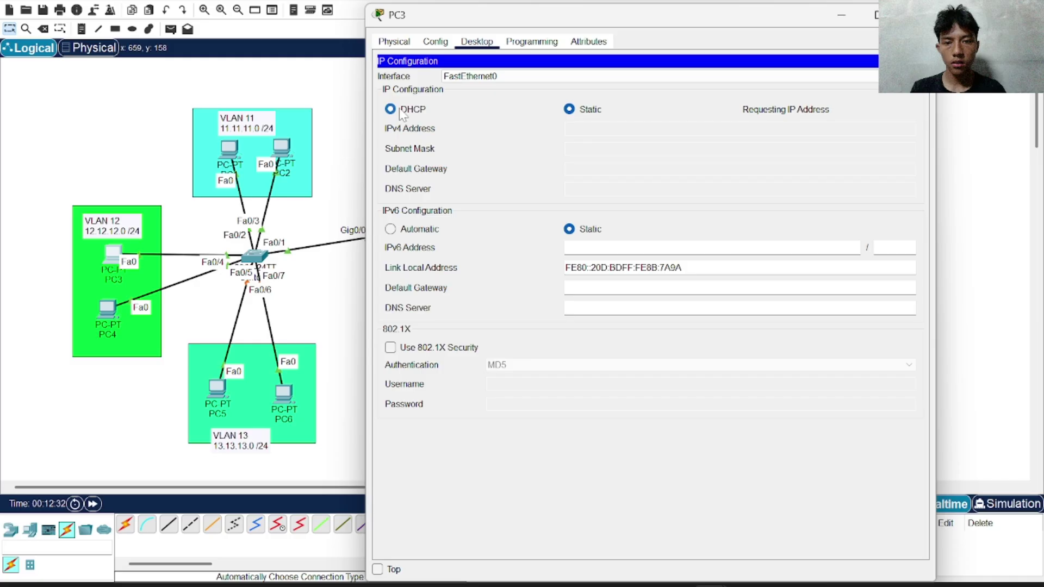
- Switch PC4 in VLAN 12 to DHCP addressing in its IP configuration
{"action": "left_click", "coordinate": [103, 309]}
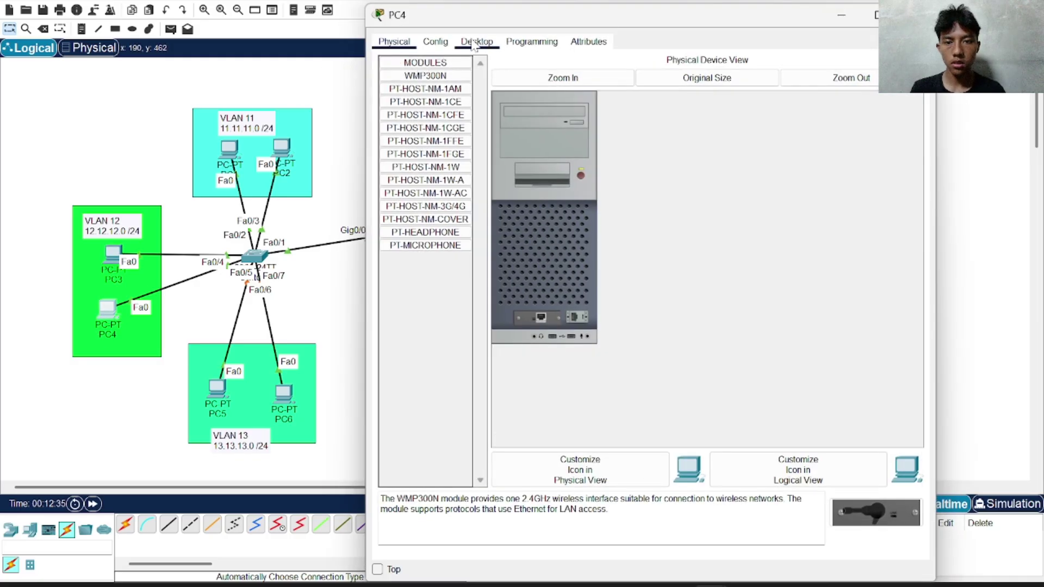
{"action": "left_click", "coordinate": [474, 43]}
{"action": "left_click", "coordinate": [417, 84]}
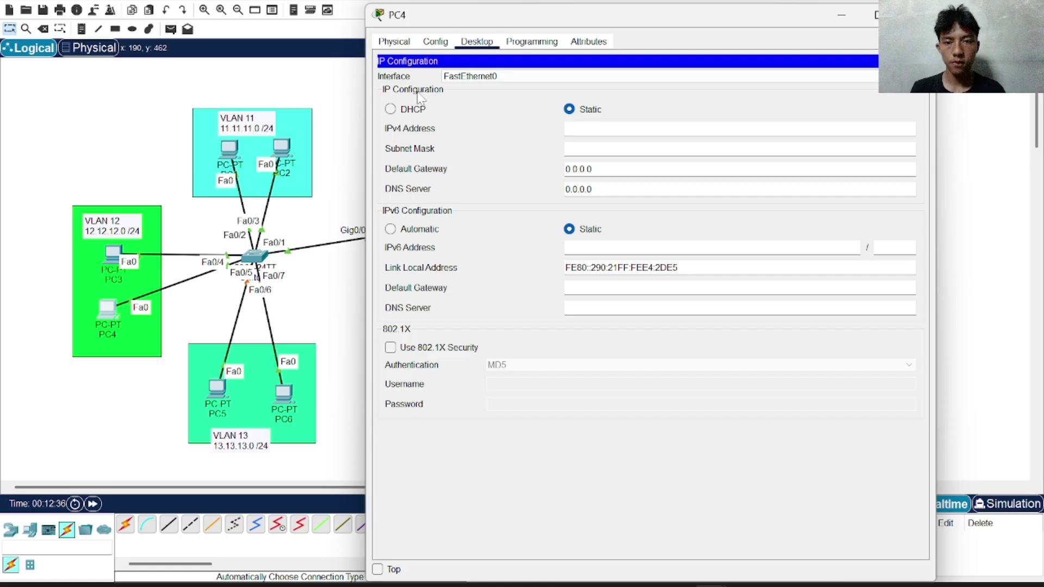
{"action": "left_click", "coordinate": [392, 110]}
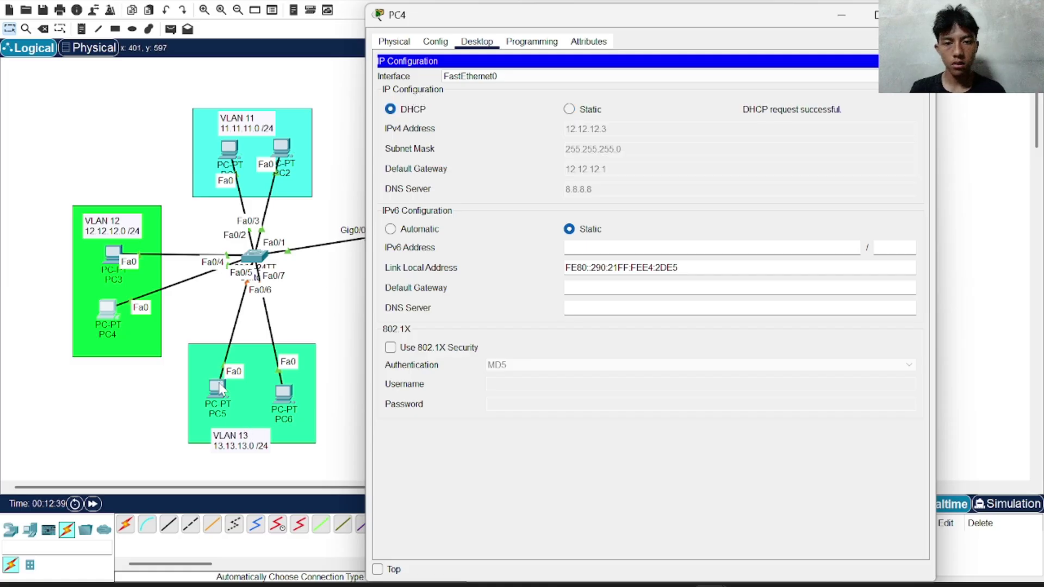
- Set PC5's IPv4 configuration to DHCP so it requests an address from the VLAN 13 pool
{"action": "left_click", "coordinate": [220, 388]}
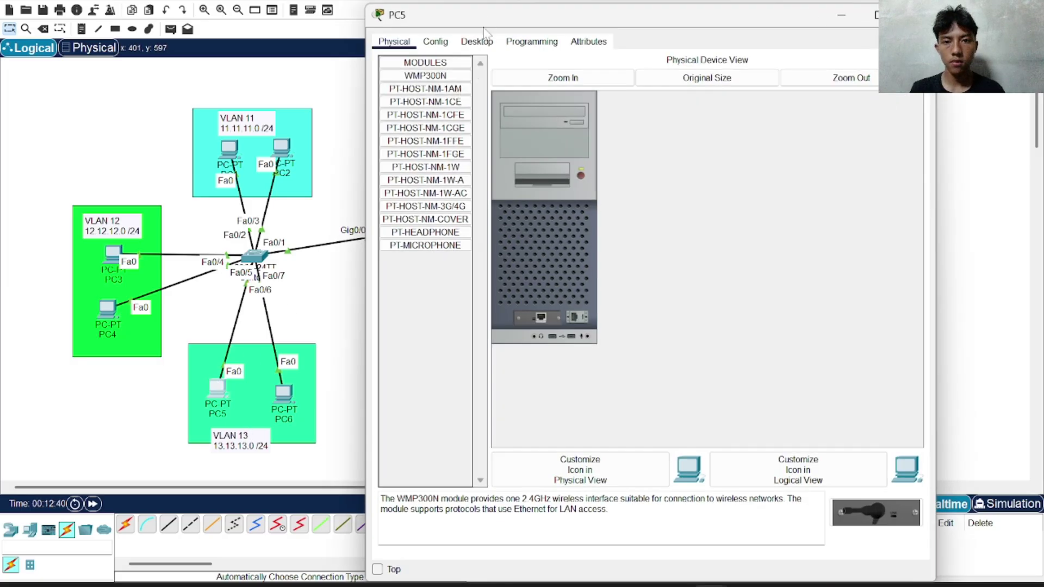
{"action": "double_click", "coordinate": [484, 26]}
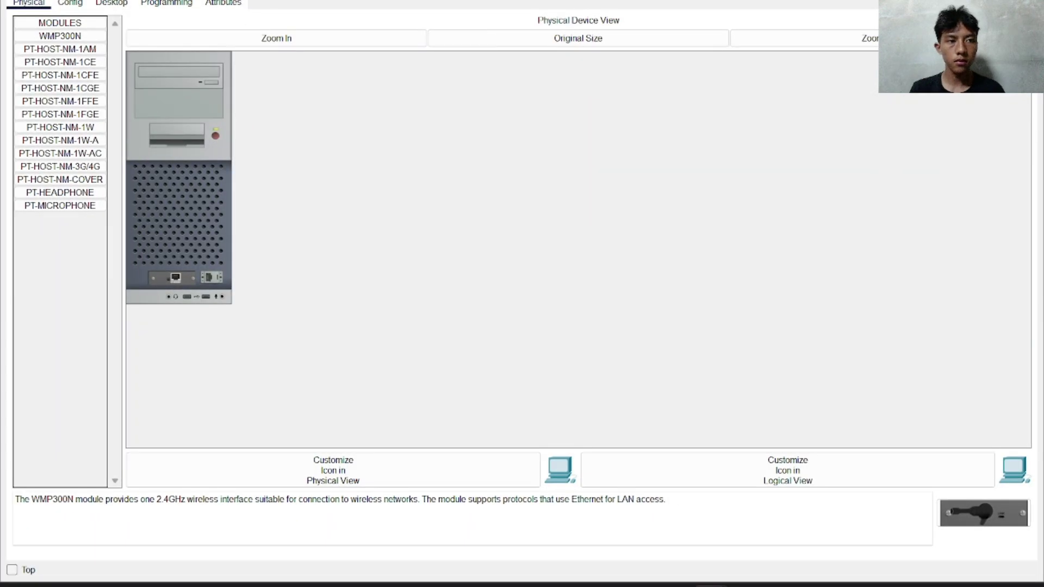
{"action": "key", "text": "super+Down"}
{"action": "left_click", "coordinate": [477, 41]}
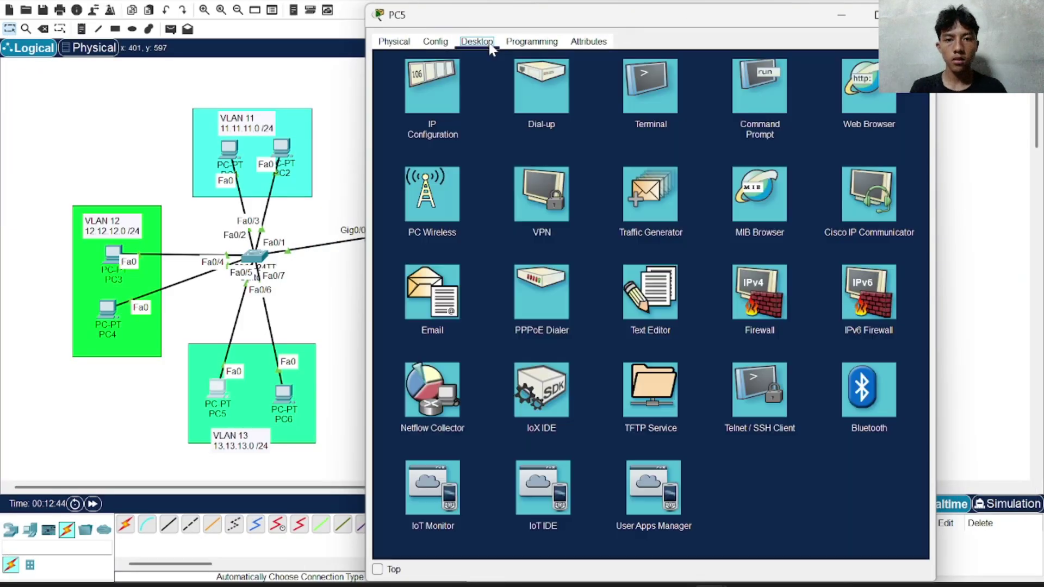
{"action": "left_click", "coordinate": [443, 80]}
{"action": "left_click", "coordinate": [389, 109]}
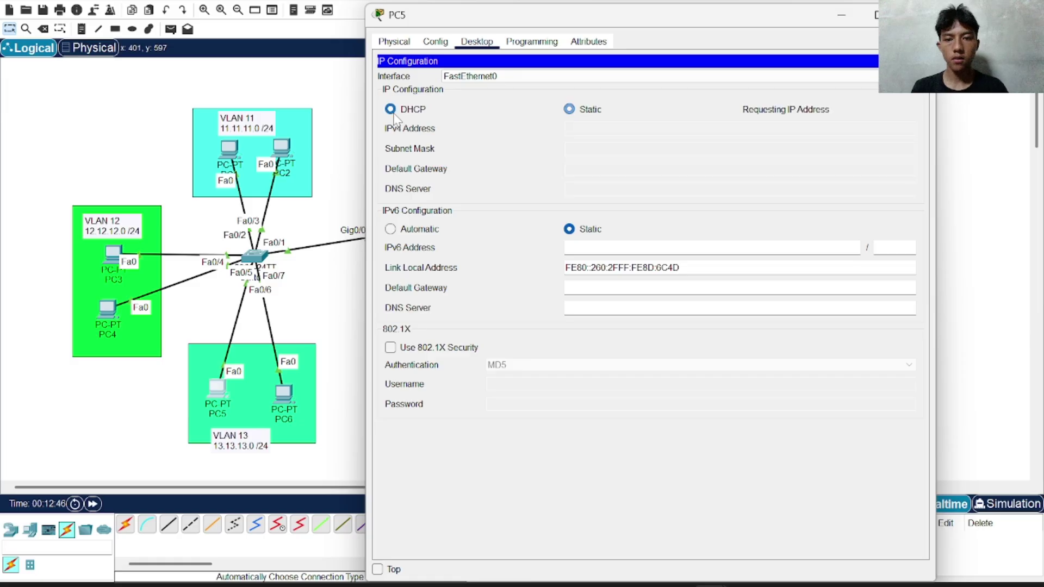
- Switch PC6 in VLAN 13 to DHCP addressing in its IP configuration
{"action": "left_click", "coordinate": [284, 402]}
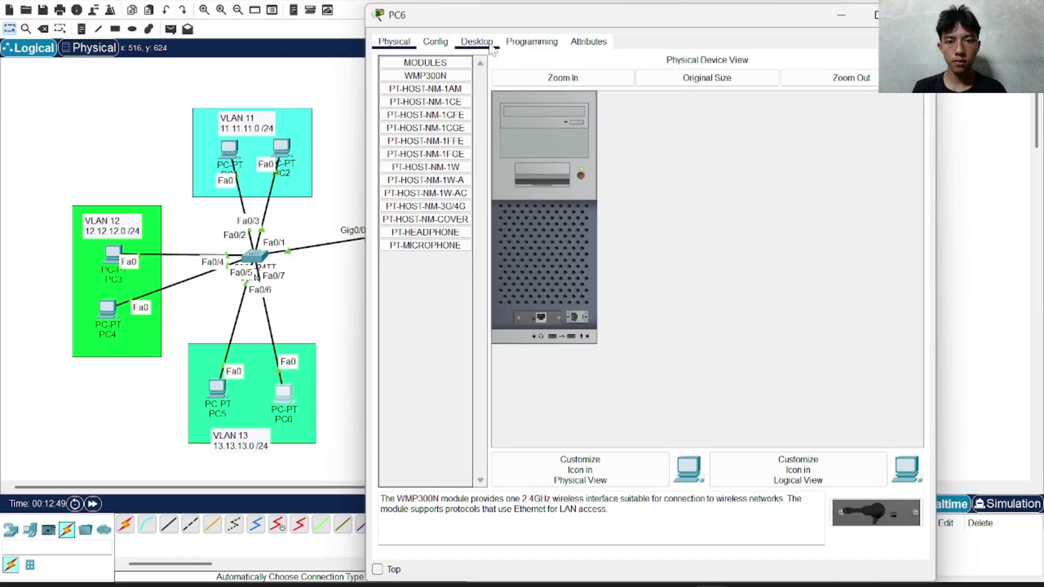
{"action": "left_click", "coordinate": [491, 48]}
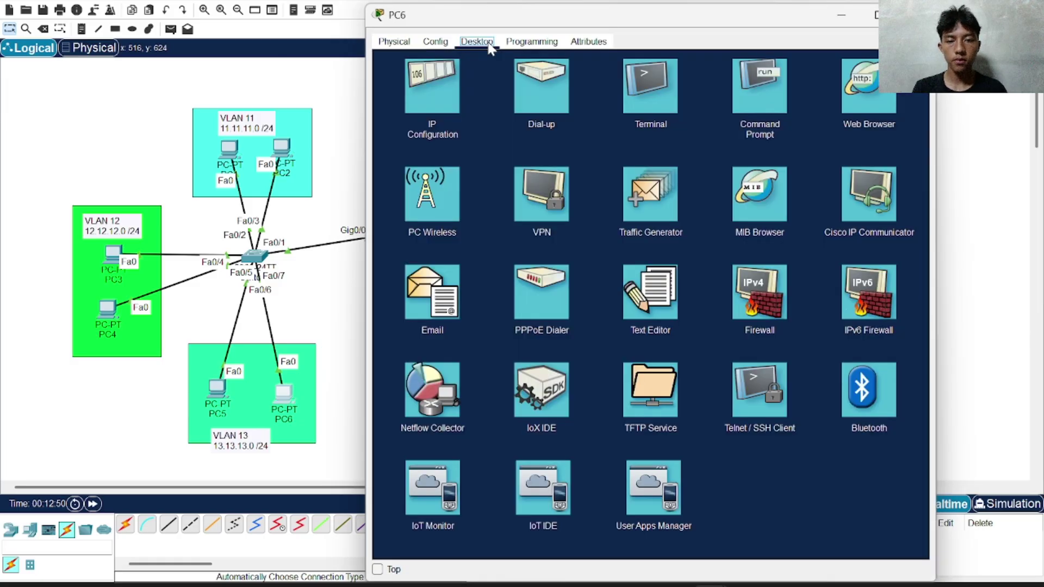
{"action": "left_click", "coordinate": [432, 87]}
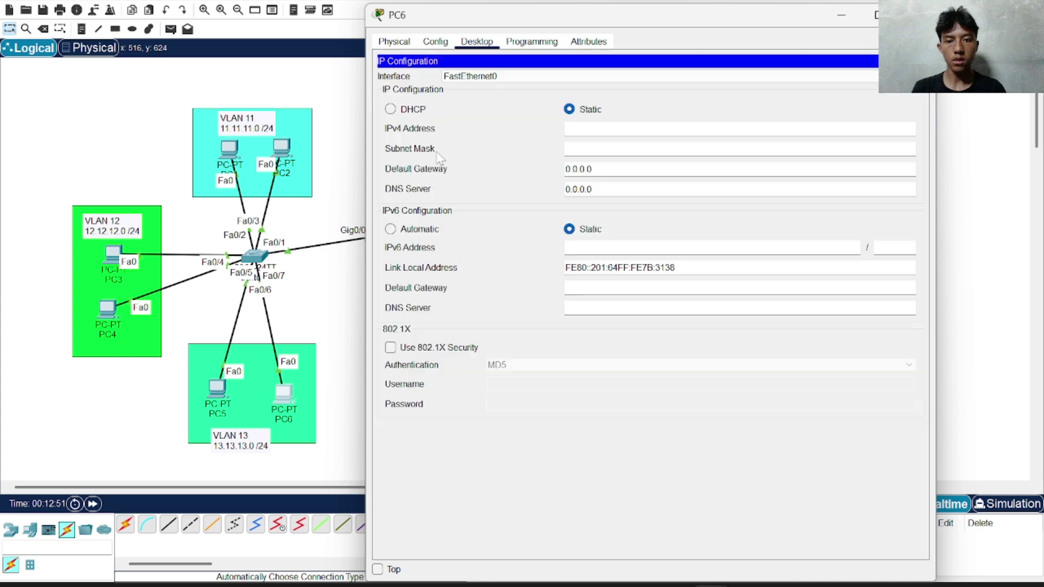
{"action": "left_click", "coordinate": [390, 109]}
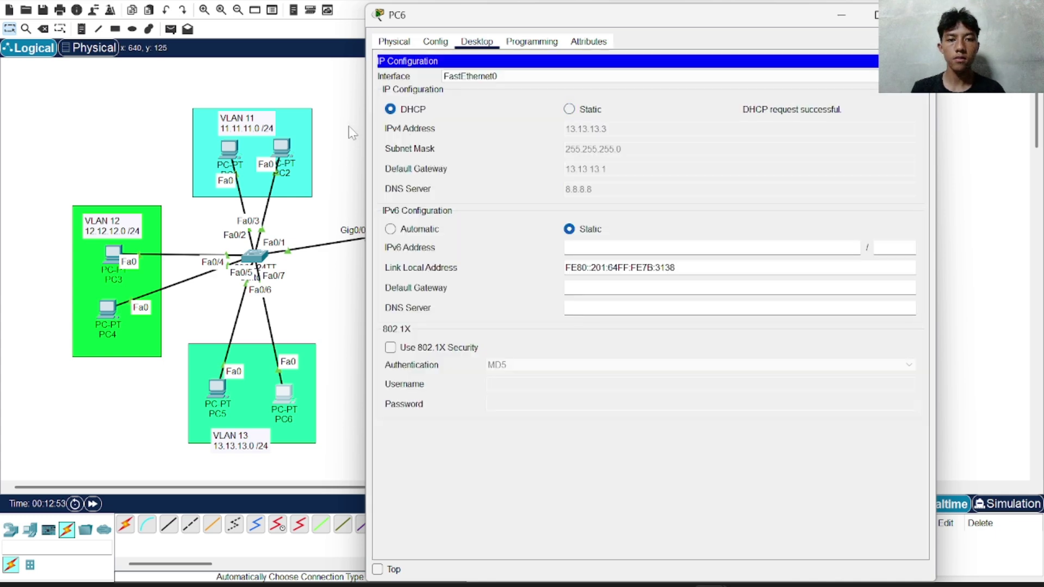
- Open Router2's command-line interface and move its window aside so the VLAN 100 servers and Switch2 stay in view
{"action": "left_click", "coordinate": [348, 126]}
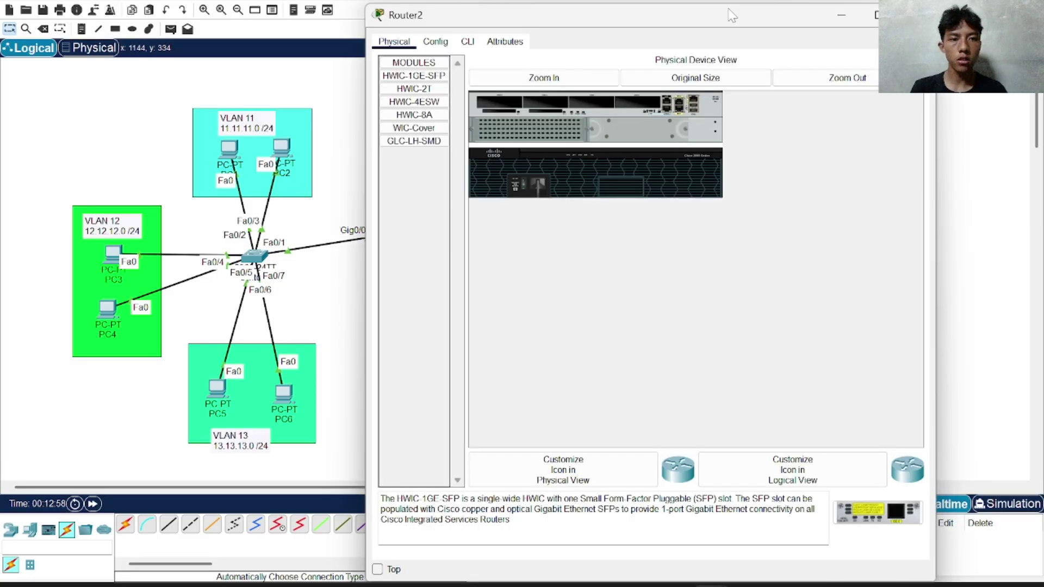
{"action": "left_click_drag", "start_coordinate": [728, 10], "coordinate": [413, 21]}
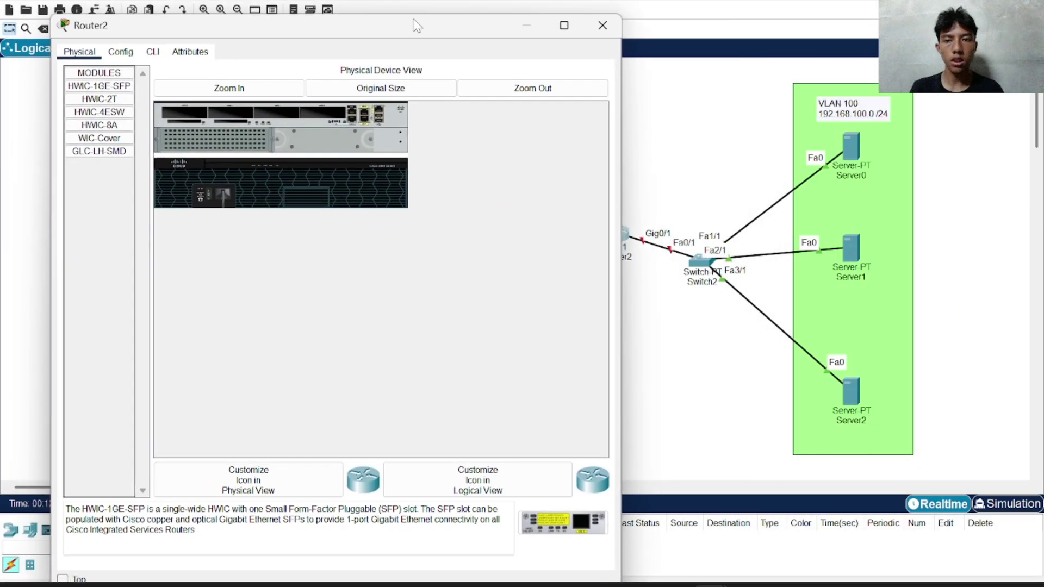
{"action": "left_click", "coordinate": [157, 51]}
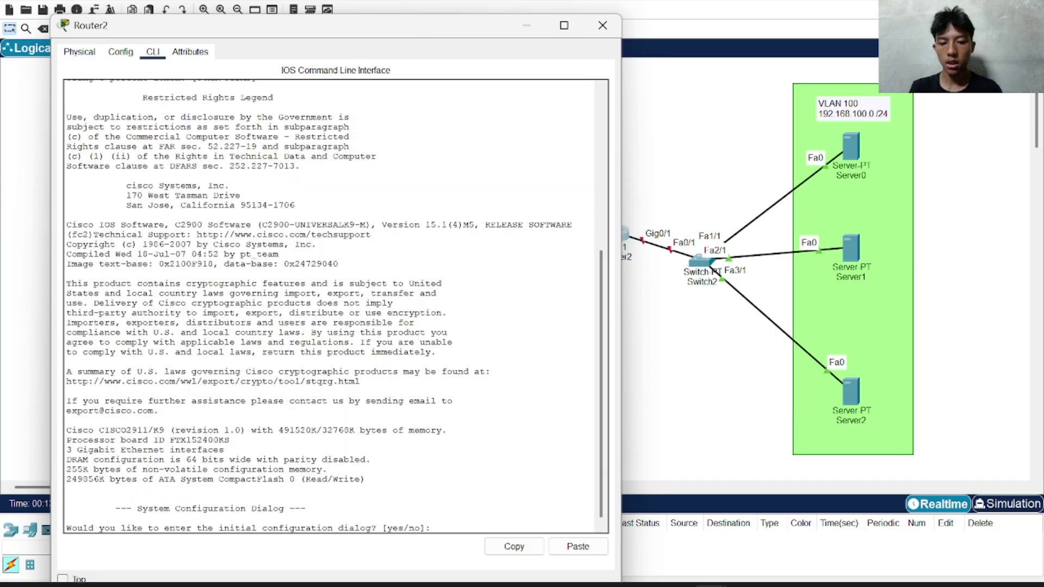
- Decline Router2's initial configuration dialog and enter global configuration mode through privileged mode
{"action": "type", "text": "no"}
{"action": "key", "text": "Return"}
{"action": "key", "text": "Return"}
{"action": "type", "text": "wn"}
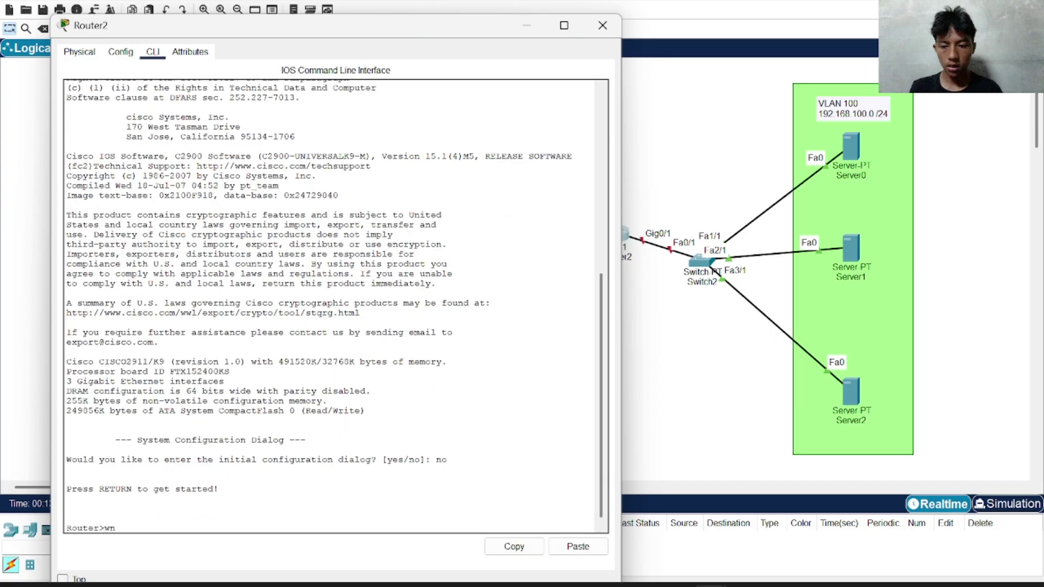
{"action": "key", "text": "BackSpace"}
{"action": "type", "text": "e"}
{"action": "key", "text": "Return"}
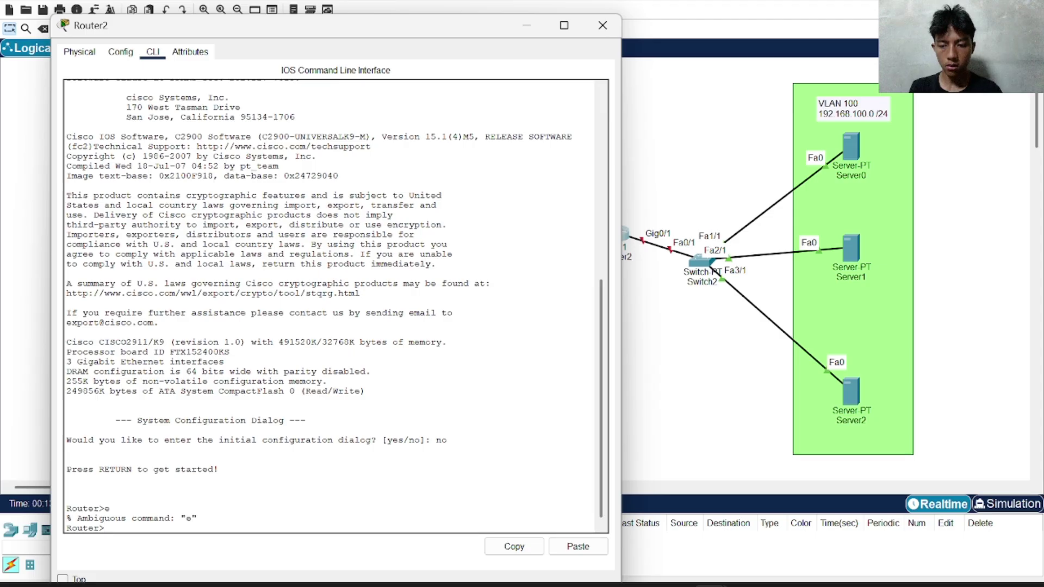
{"action": "type", "text": "en"}
{"action": "key", "text": "Return"}
{"action": "type", "text": "c"}
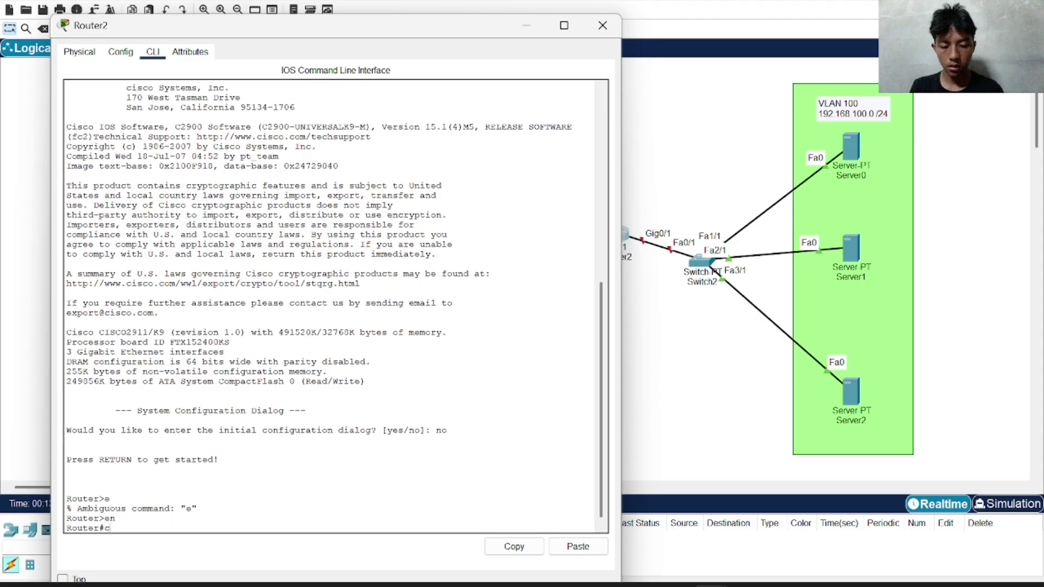
{"action": "type", "text": "onf t"}
{"action": "key", "text": "Return"}
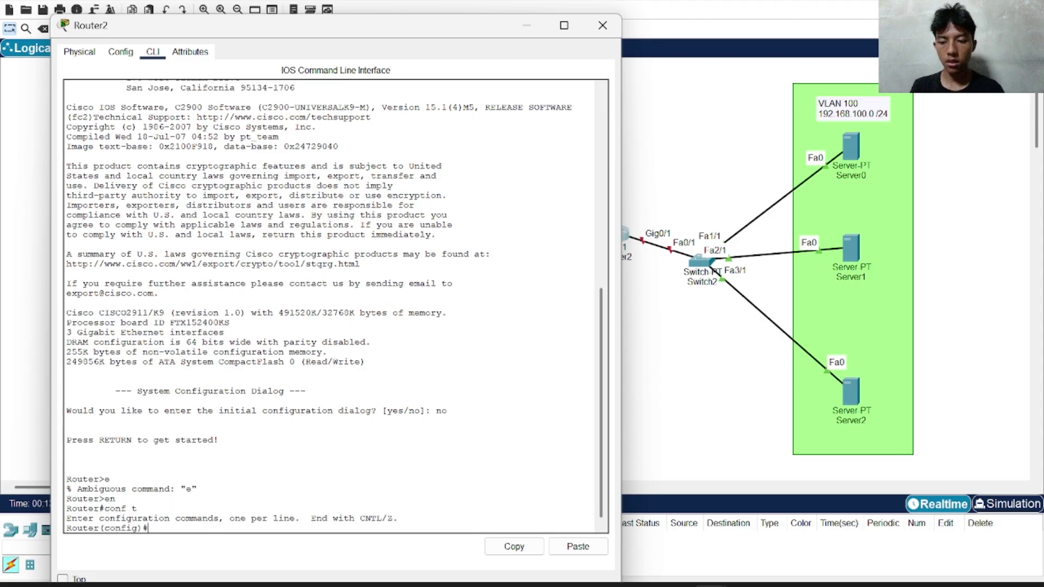
- Enable Router2's interface g0/1 toward Switch2 with no shutdown
{"action": "type", "text": "int g"}
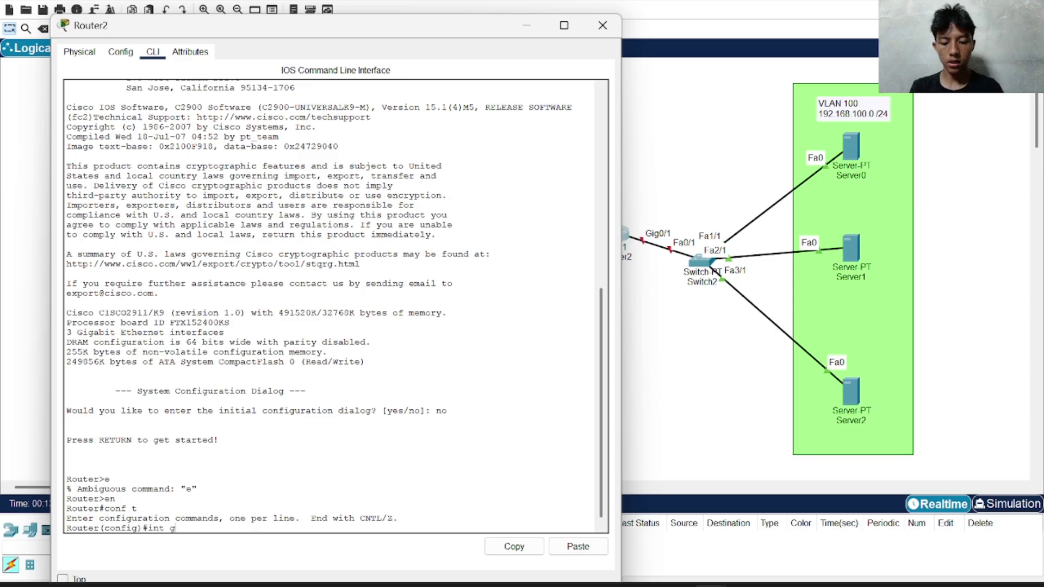
{"action": "type", "text": "0/1"}
{"action": "key", "text": "Return"}
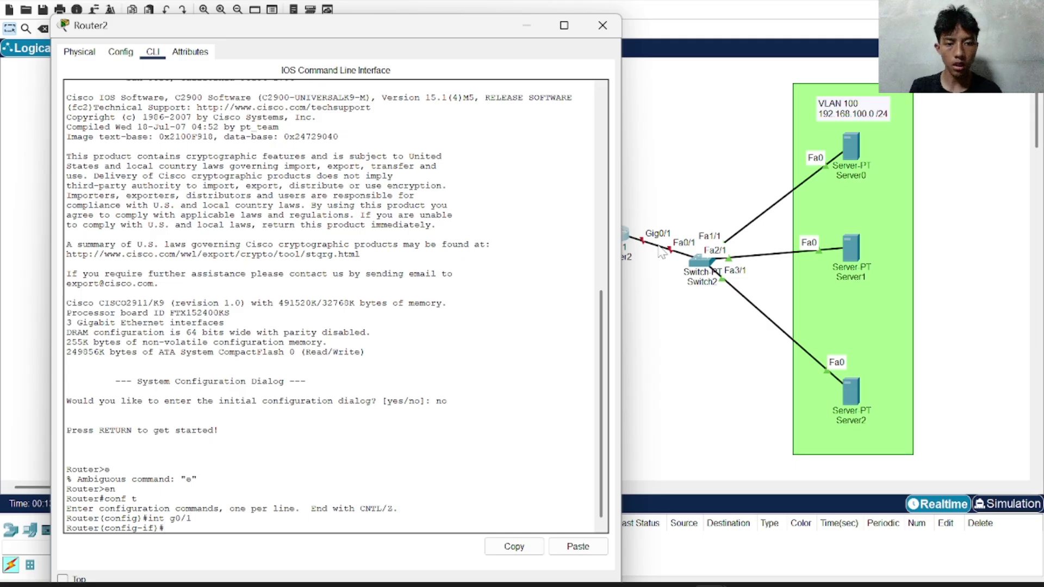
{"action": "type", "text": "n s"}
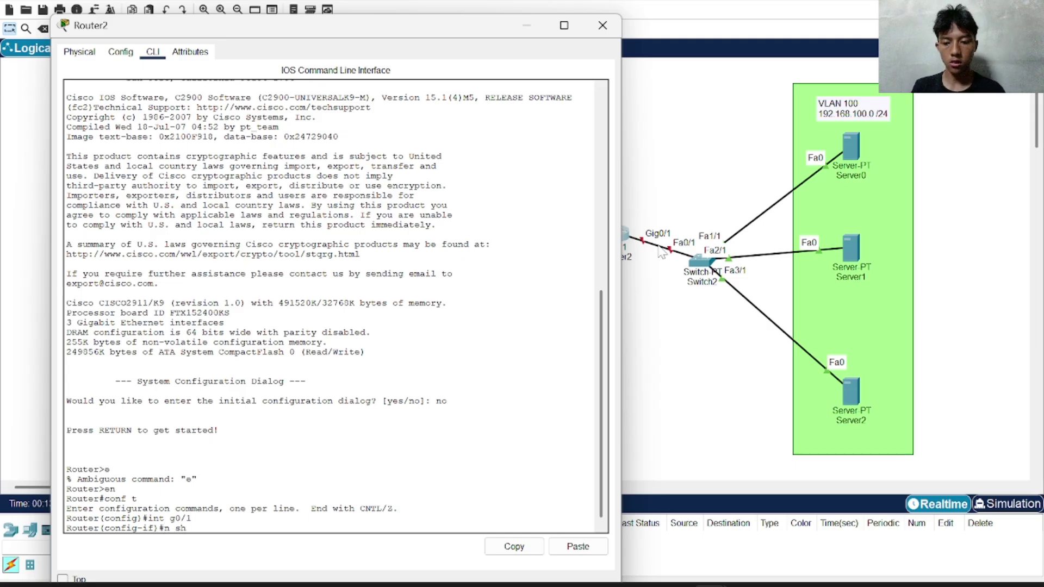
{"action": "key", "text": "BackSpace"}
{"action": "type", "text": "o sh"}
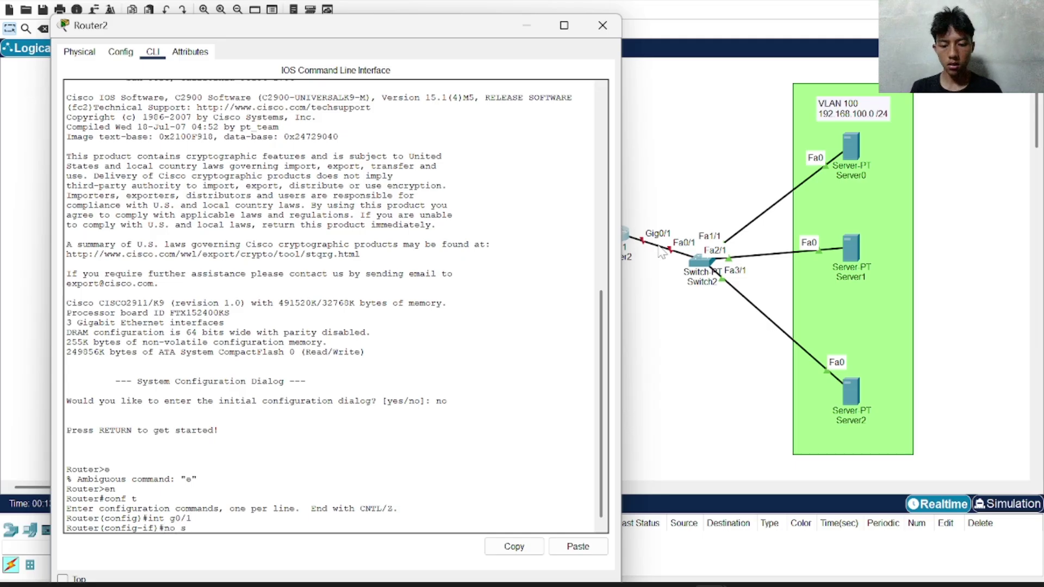
{"action": "key", "text": "Return"}
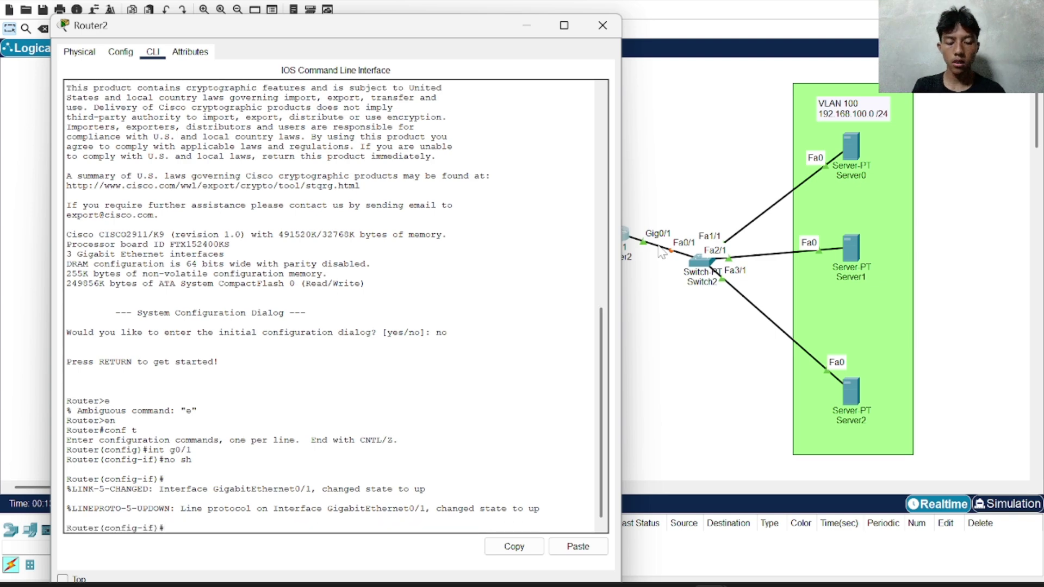
- Create subinterface g0/1.100 on Router2 and set its dot1Q encapsulation to VLAN 100
{"action": "type", "text": "int g0"}
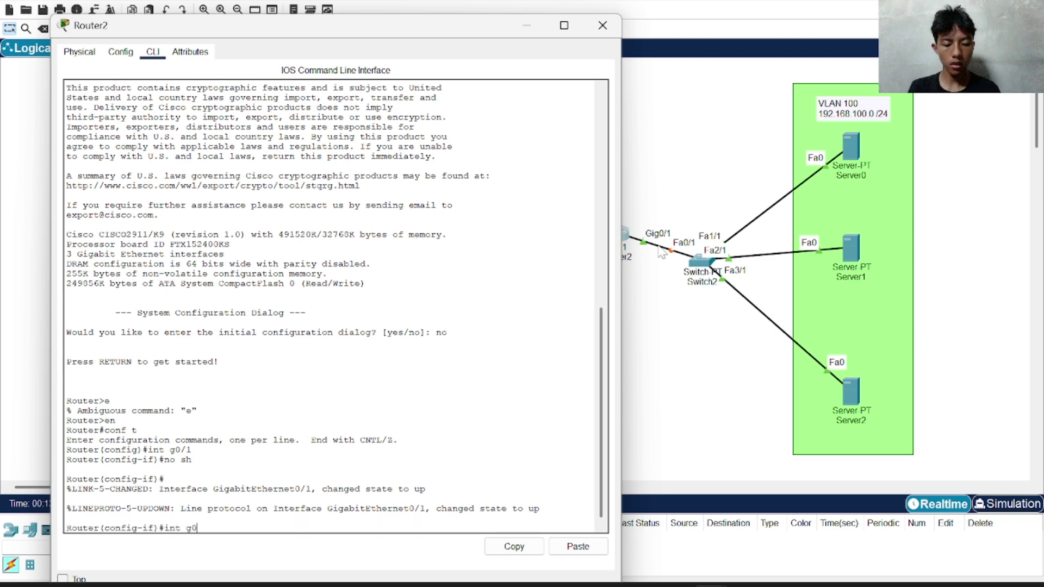
{"action": "type", "text": "/1"}
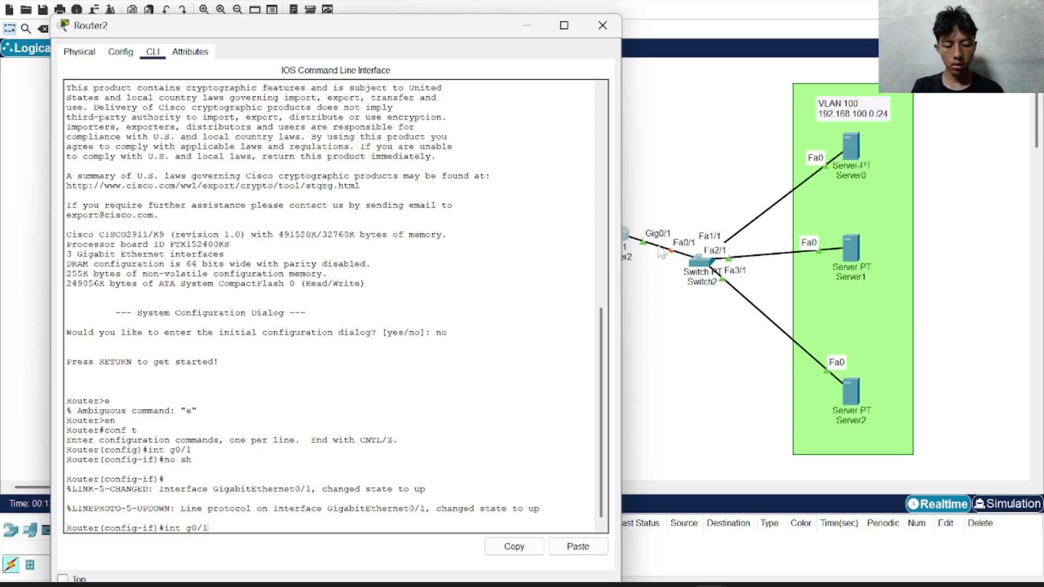
{"action": "type", "text": ".100"}
{"action": "key", "text": "Return"}
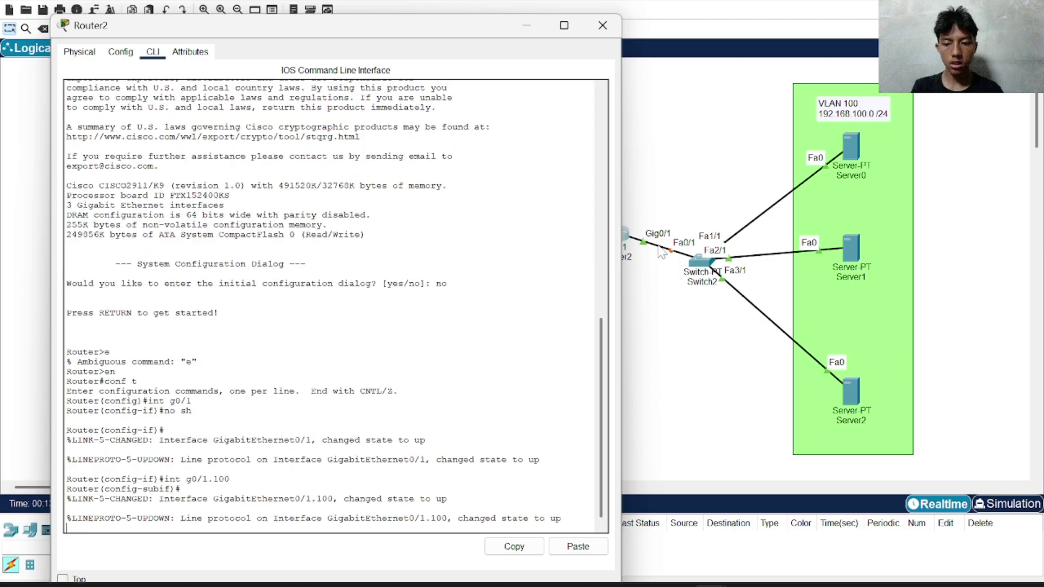
{"action": "type", "text": "en do"}
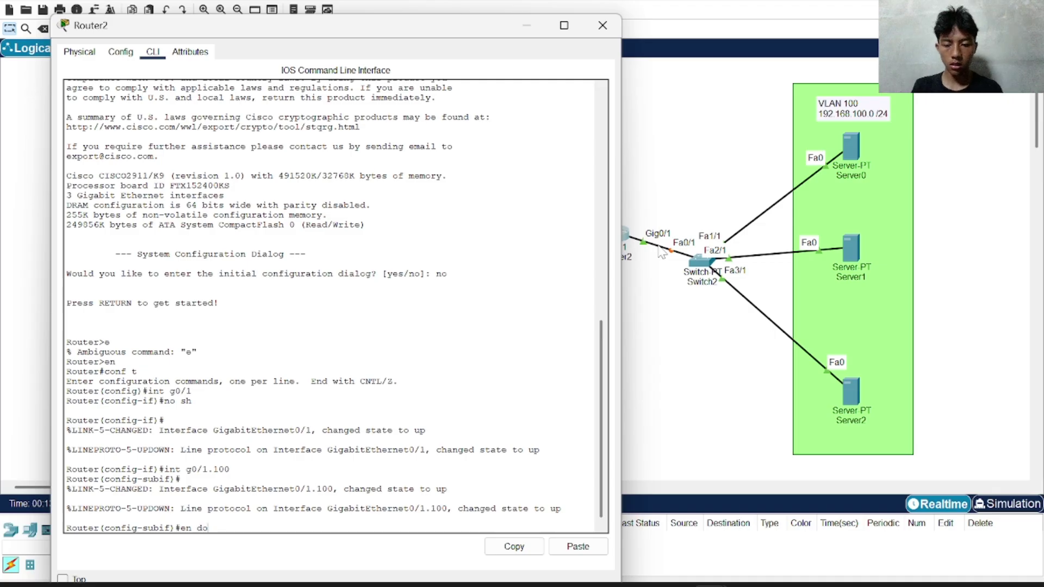
{"action": "type", "text": " 100"}
{"action": "key", "text": "Return"}
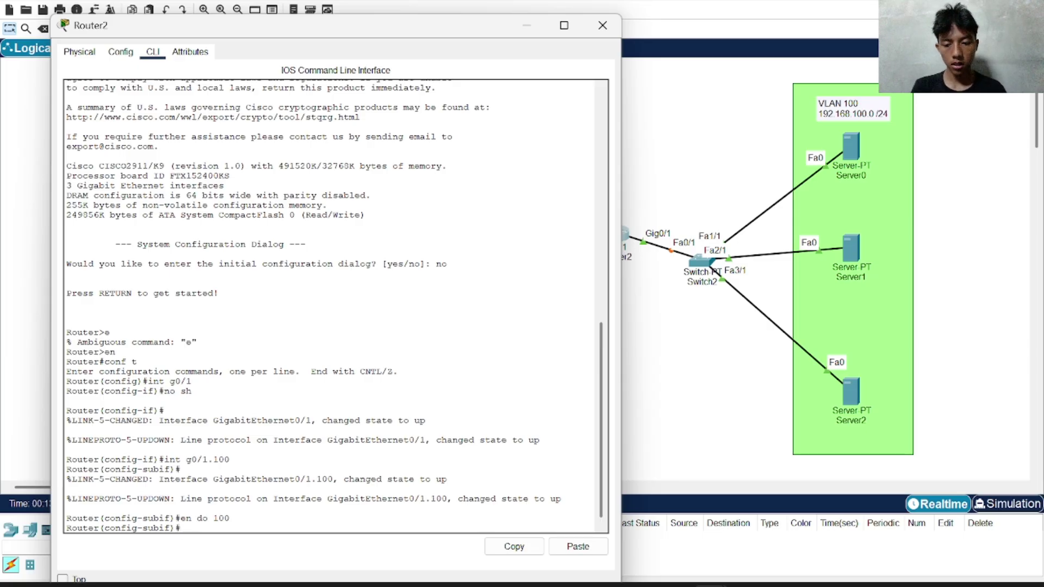
- Assign IP address 192.168.100.1 with mask 255.255.255.0 to subinterface g0/1.100
{"action": "type", "text": "ipa dd"}
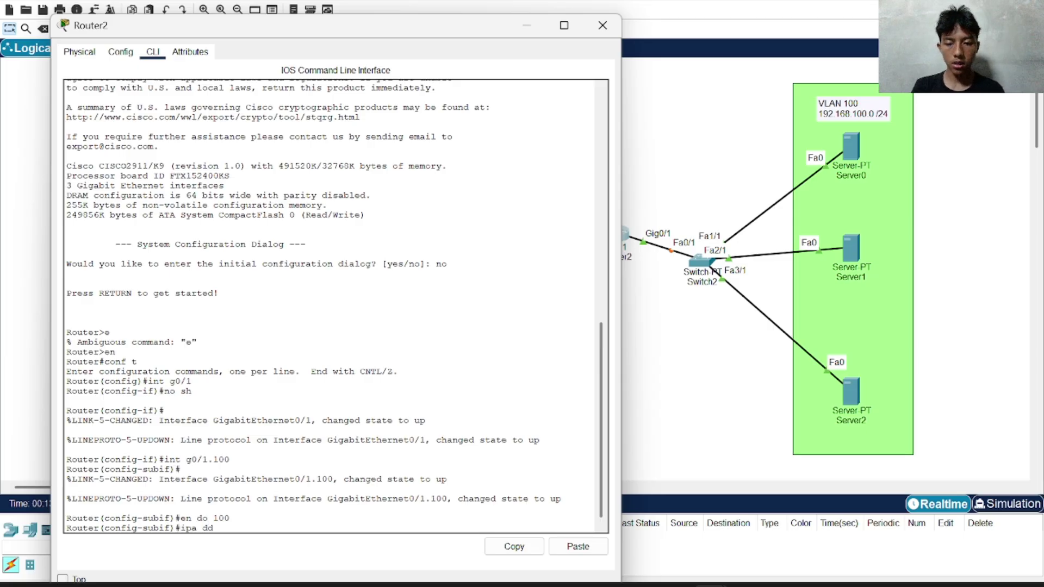
{"action": "key", "text": "BackSpace"}
{"action": "key", "text": "BackSpace"}
{"action": "key", "text": "BackSpace"}
{"action": "key", "text": "BackSpace"}
{"action": "type", "text": "a"}
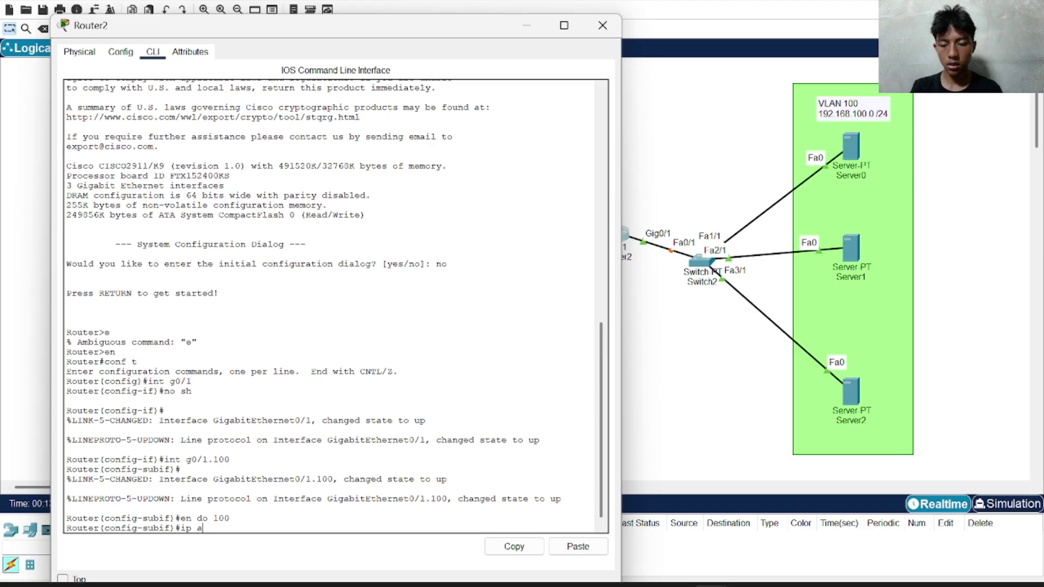
{"action": "type", "text": "dd 192.16"}
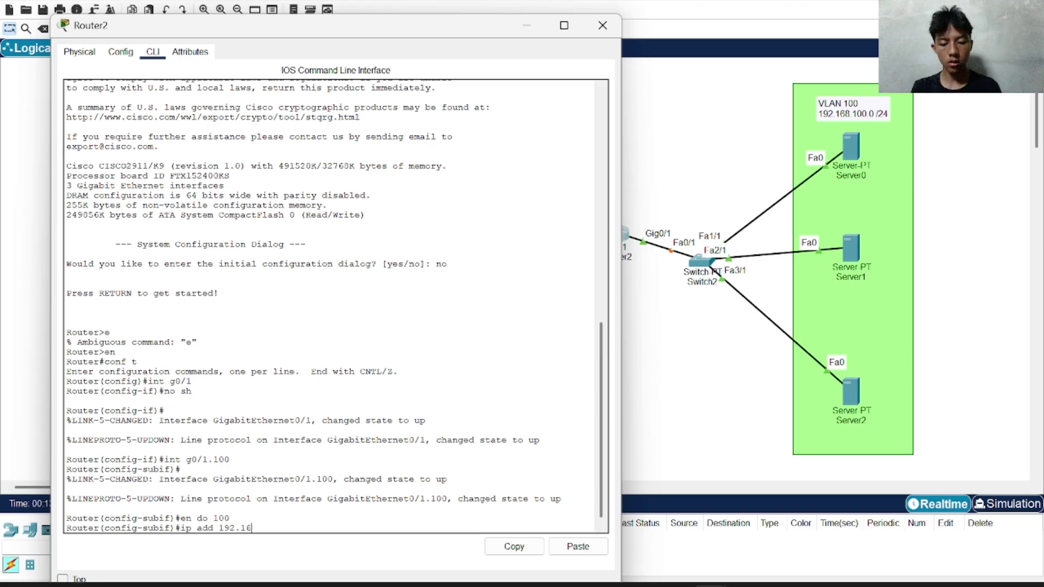
{"action": "type", "text": "8.100."}
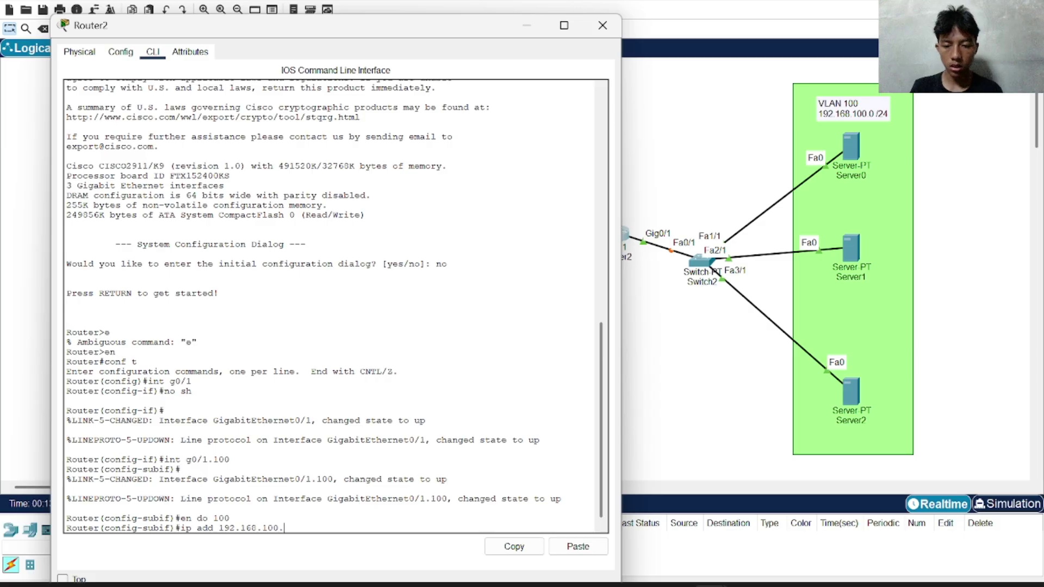
{"action": "type", "text": "1 25"}
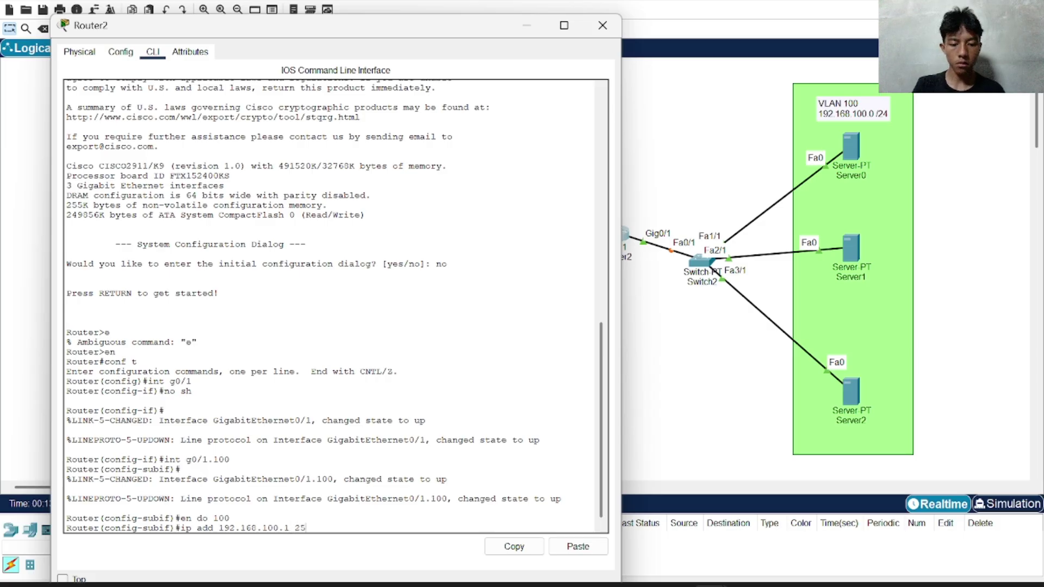
{"action": "type", "text": "5.255.255.255.0"}
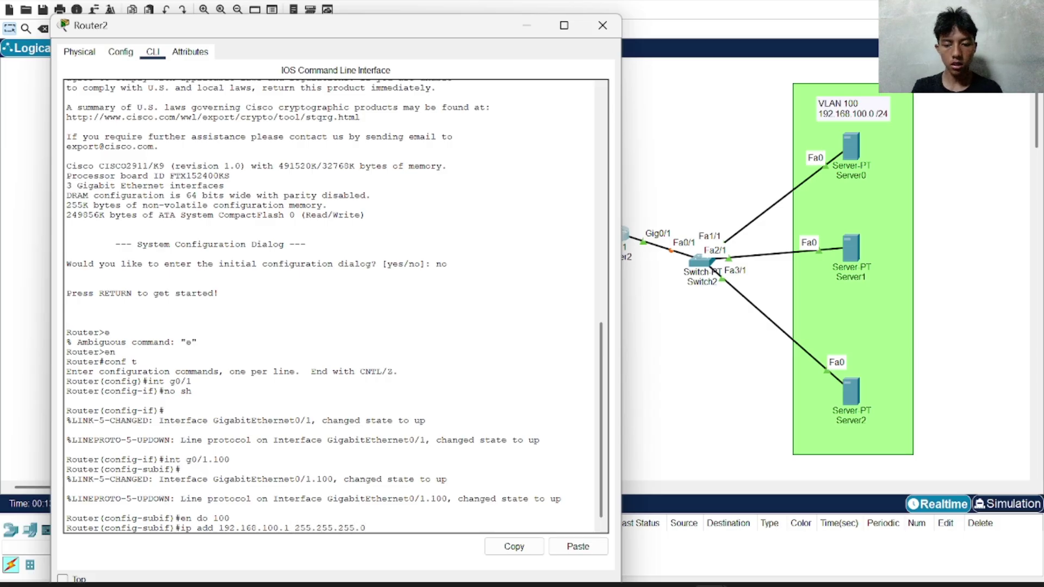
{"action": "key", "text": "Return"}
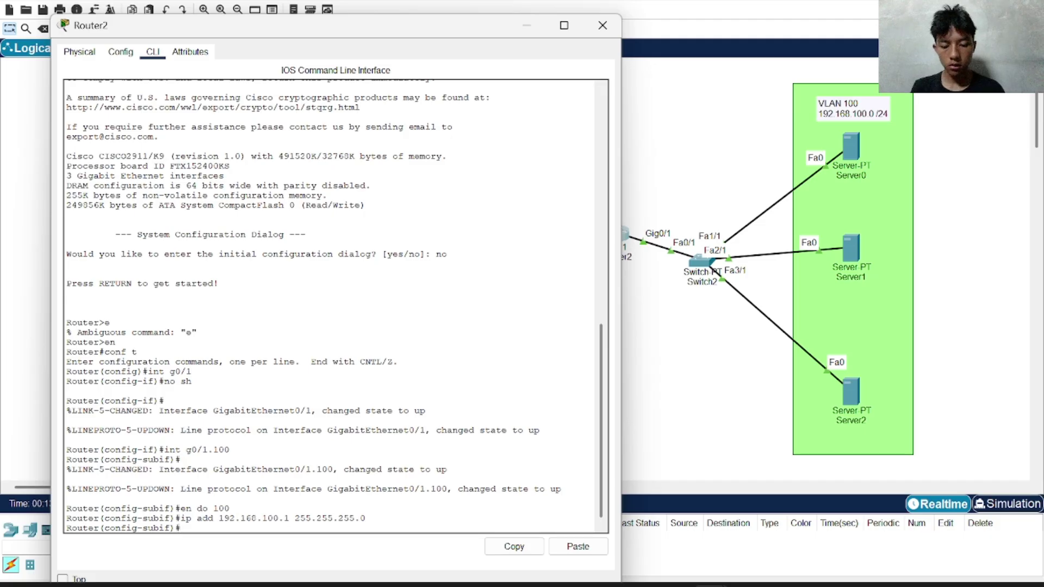
- Create DHCP pool 100 on Router2 for network 192.168.100.0 with mask 255.255.255.0
{"action": "type", "text": "ip dhcp"}
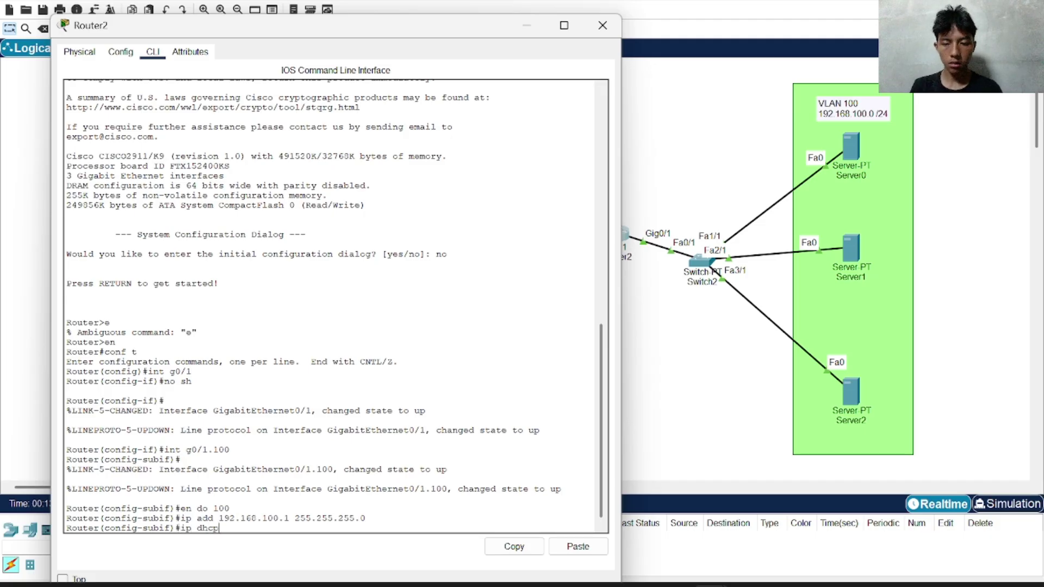
{"action": "type", "text": " pool "}
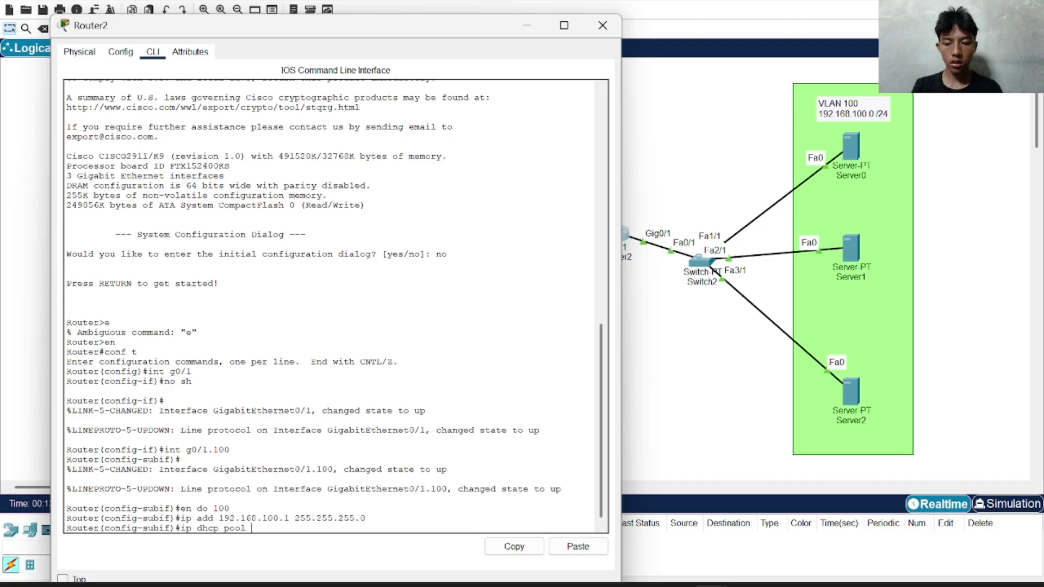
{"action": "type", "text": "100"}
{"action": "key", "text": "Return"}
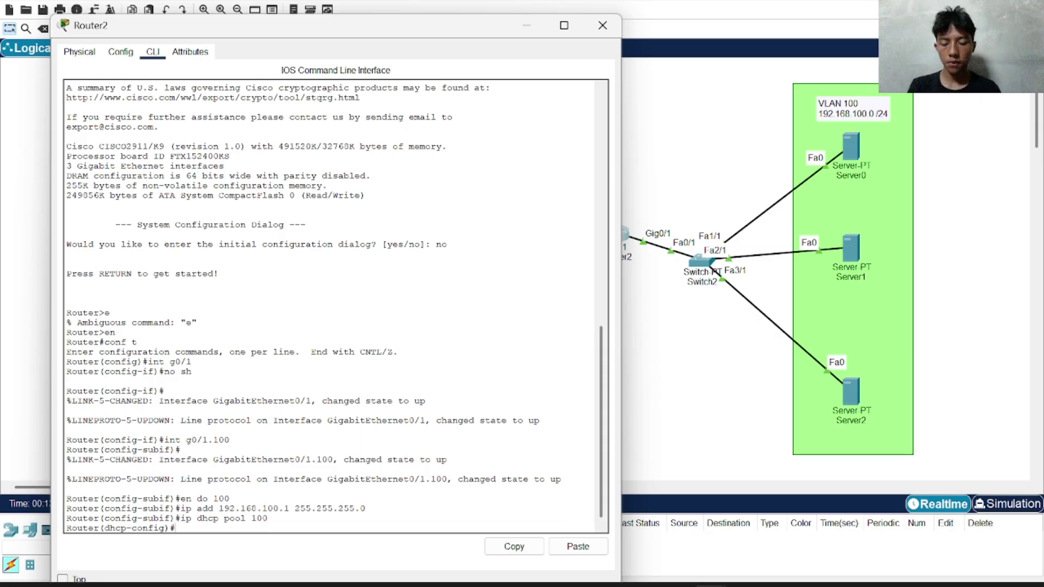
{"action": "type", "text": "net"}
{"action": "key", "text": "Tab"}
{"action": "type", "text": "1"}
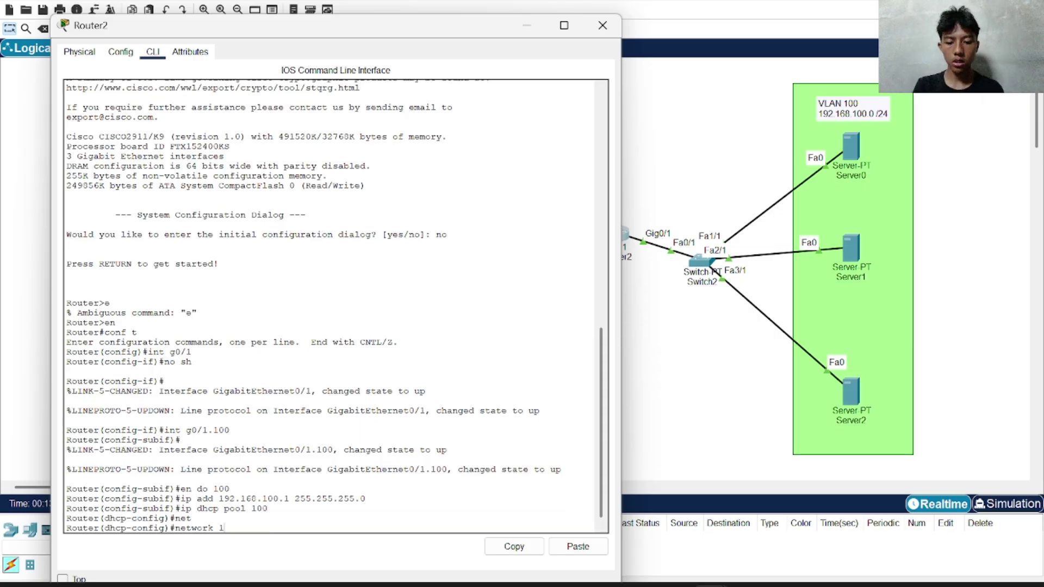
{"action": "type", "text": "9"}
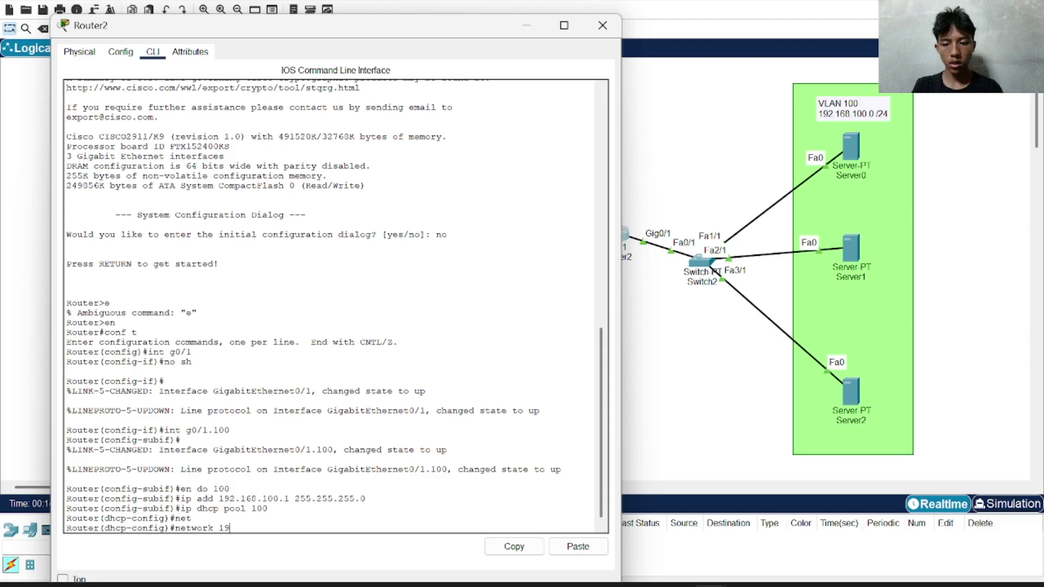
{"action": "type", "text": "12.168.1"}
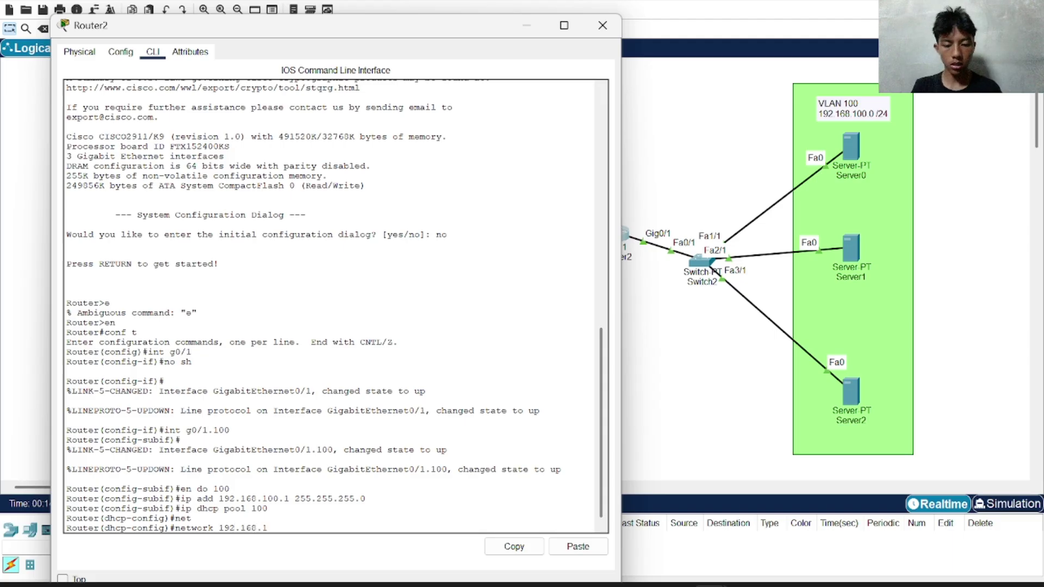
{"action": "type", "text": "00.0 255"}
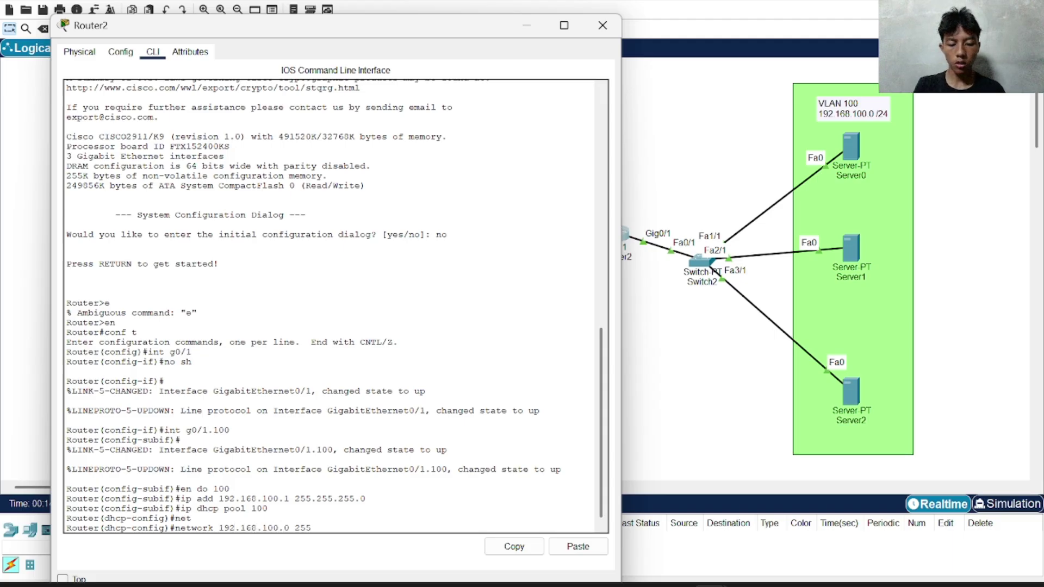
{"action": "type", "text": ".255.255.0"}
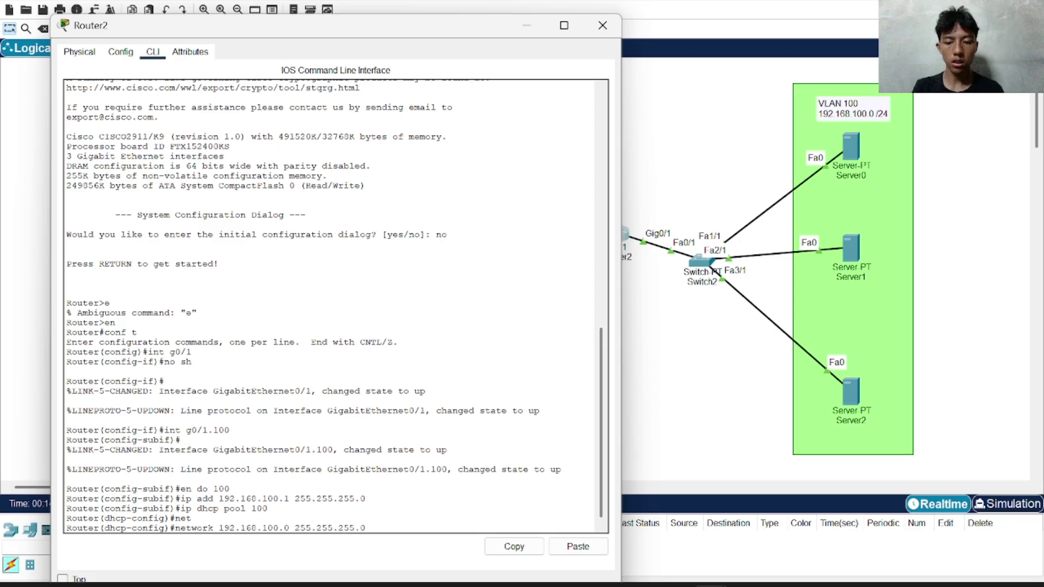
{"action": "key", "text": "Return"}
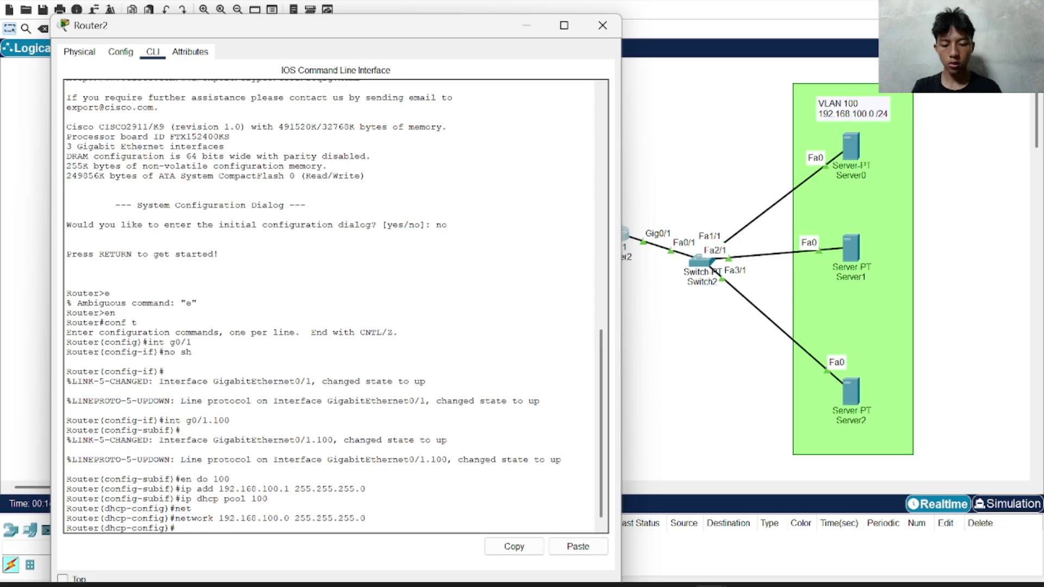
- Set the default router of DHCP pool 100 to 192.168.100.1
{"action": "type", "text": "def"}
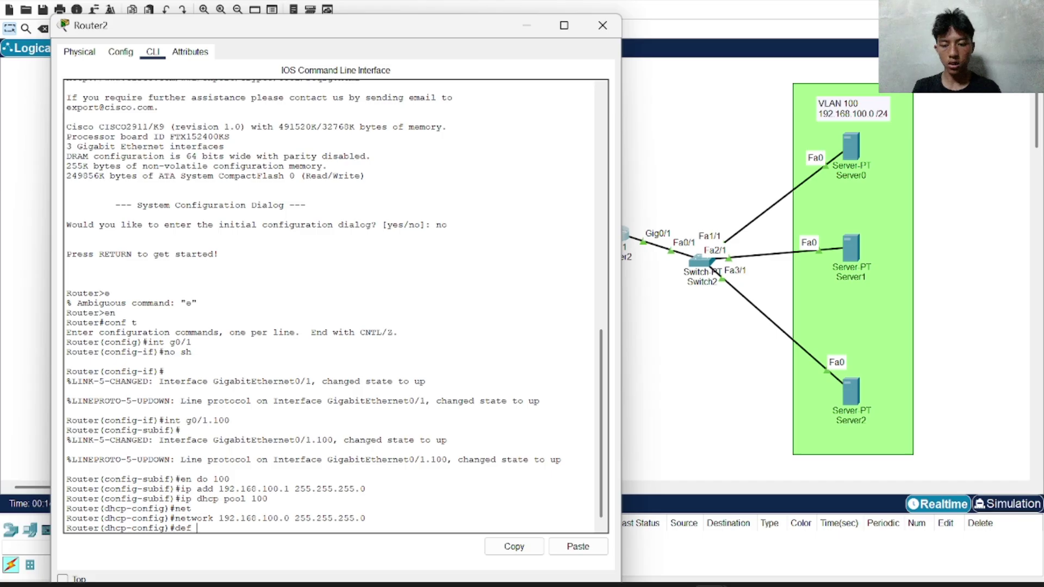
{"action": "type", "text": " 192.16"}
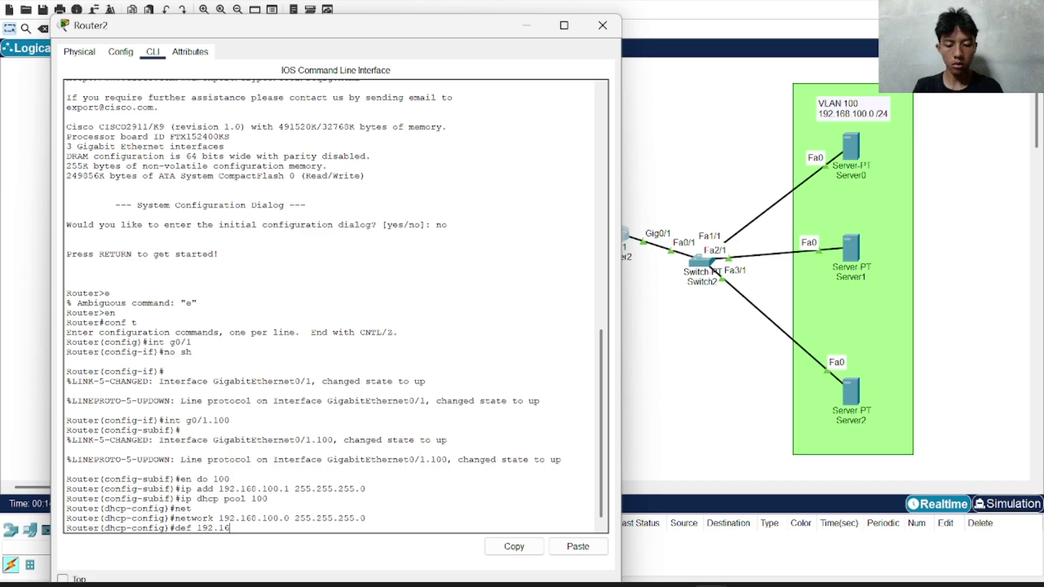
{"action": "type", "text": "8."}
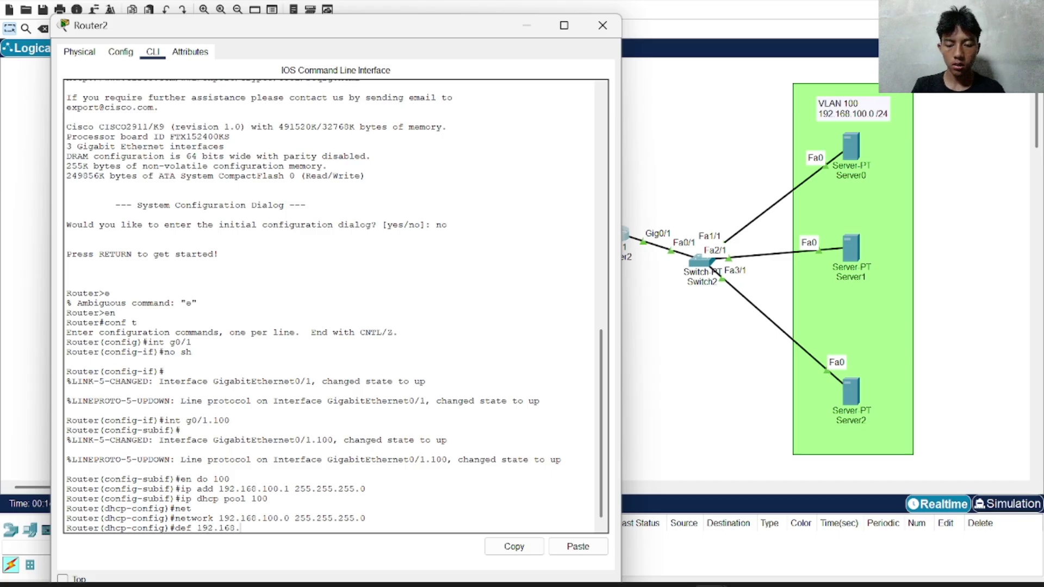
{"action": "type", "text": "100.1"}
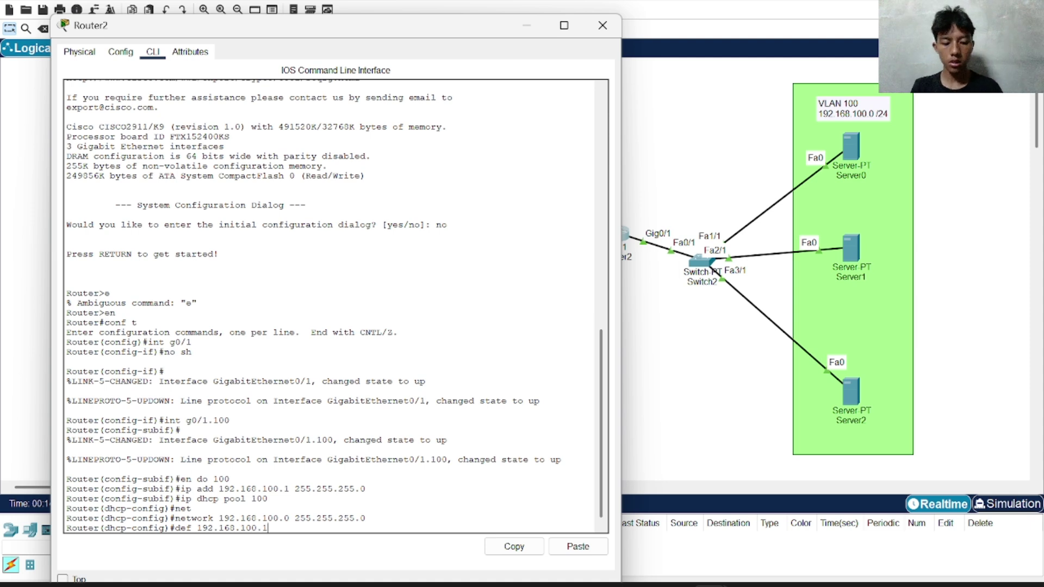
{"action": "key", "text": "Return"}
- Set the DNS server of DHCP pool 100 on Router2 to 8.8.8.8
{"action": "type", "text": "dn"}
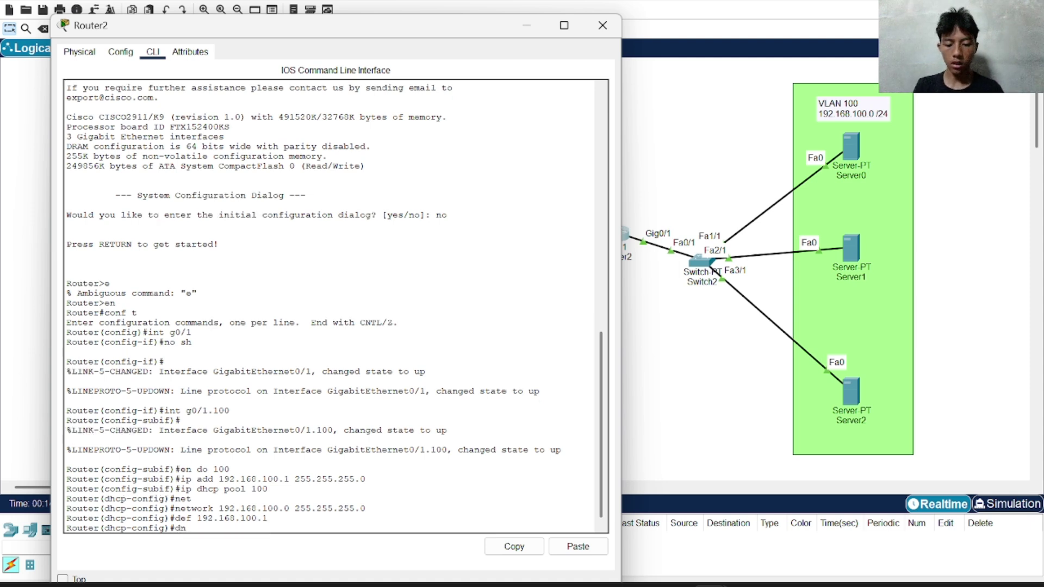
{"action": "type", "text": "s 192.1"}
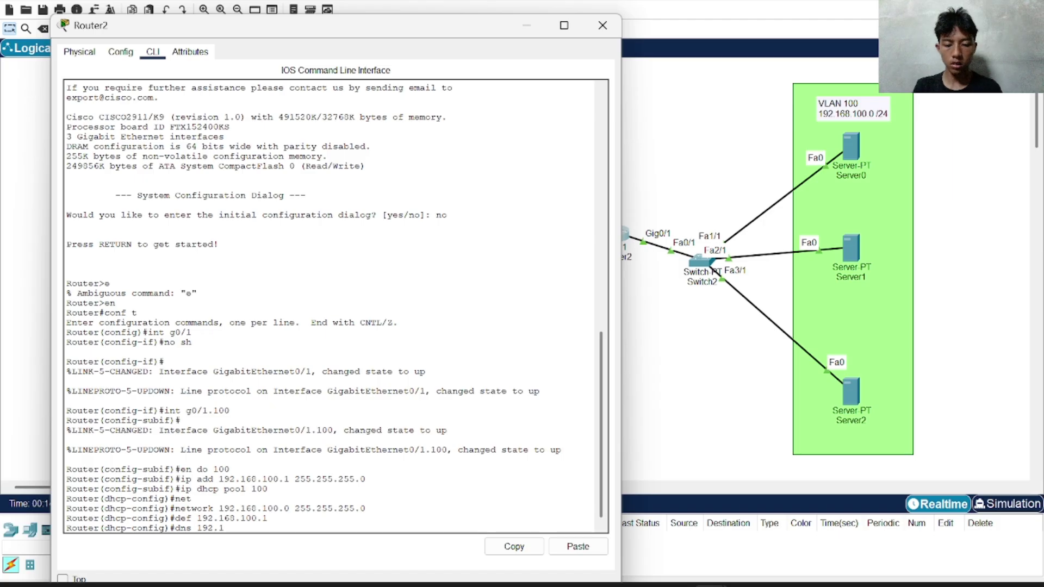
{"action": "type", "text": "68.100"}
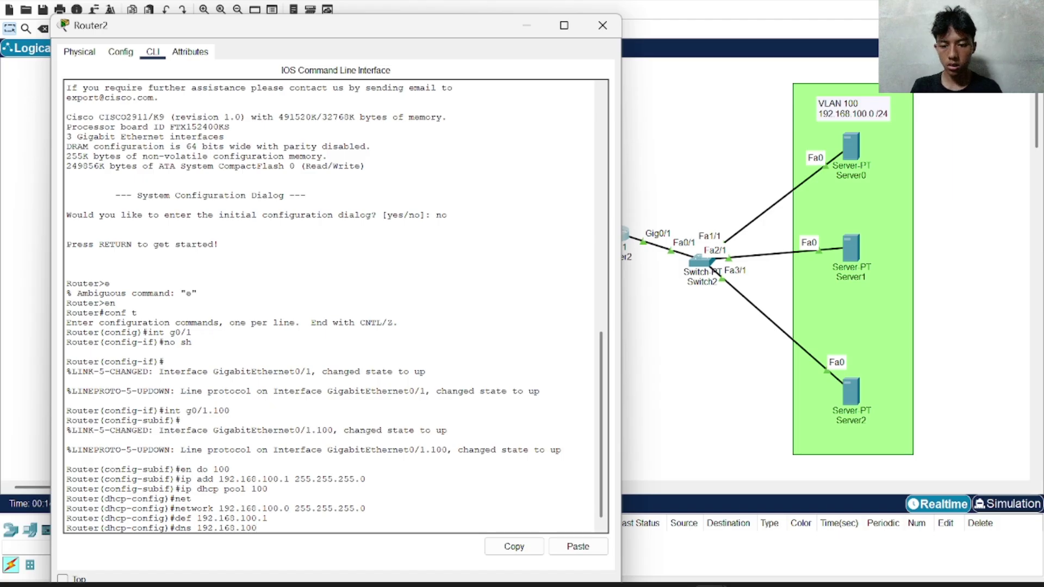
{"action": "key", "text": "BackSpace"}
{"action": "key", "text": "BackSpace"}
{"action": "key", "text": "BackSpace"}
{"action": "key", "text": "BackSpace"}
{"action": "key", "text": "BackSpace"}
{"action": "key", "text": "BackSpace"}
{"action": "key", "text": "BackSpace"}
{"action": "key", "text": "BackSpace"}
{"action": "key", "text": "BackSpace"}
{"action": "key", "text": "BackSpace"}
{"action": "key", "text": "BackSpace"}
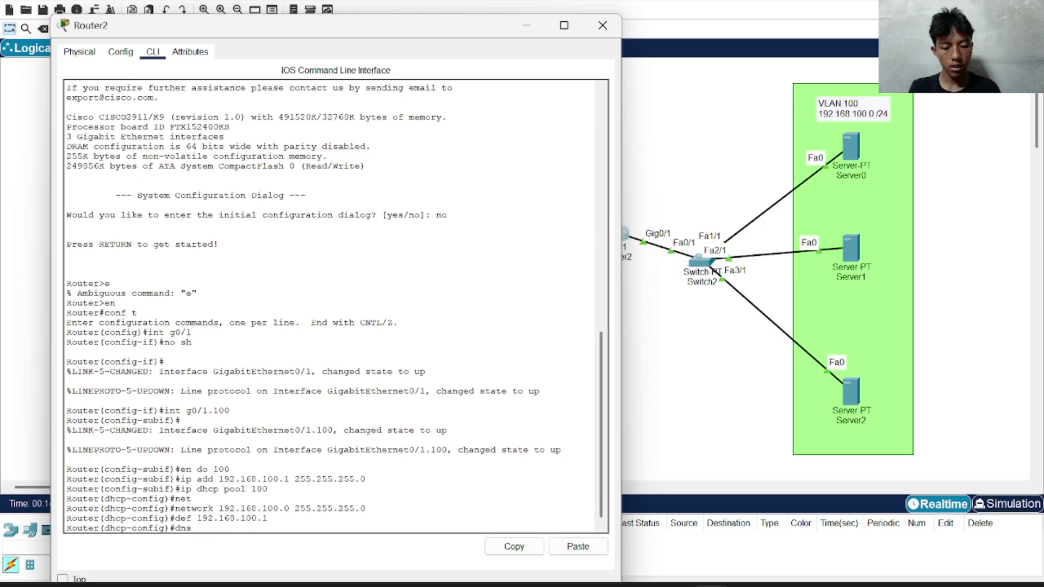
{"action": "type", "text": "8.8.8.8"}
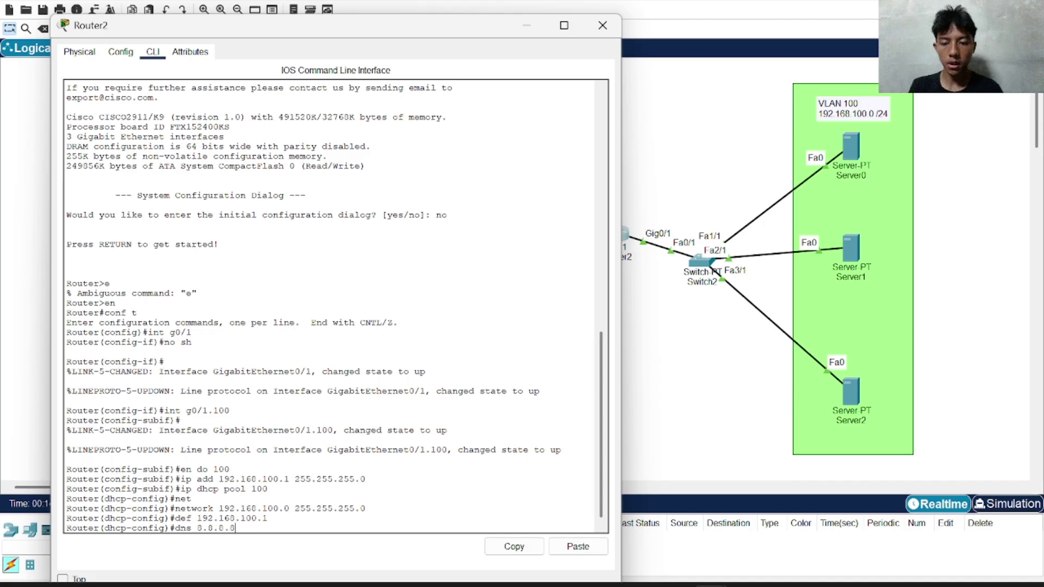
{"action": "key", "text": "Return"}
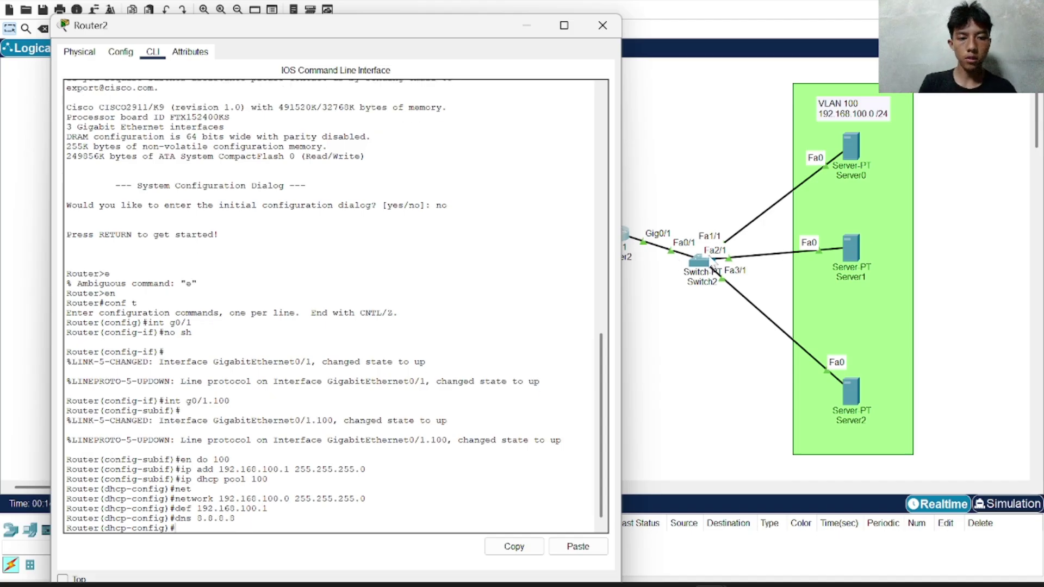
- Open Switch2's command line, enter global configuration mode and create VLAN 100
{"action": "left_click", "coordinate": [705, 264]}
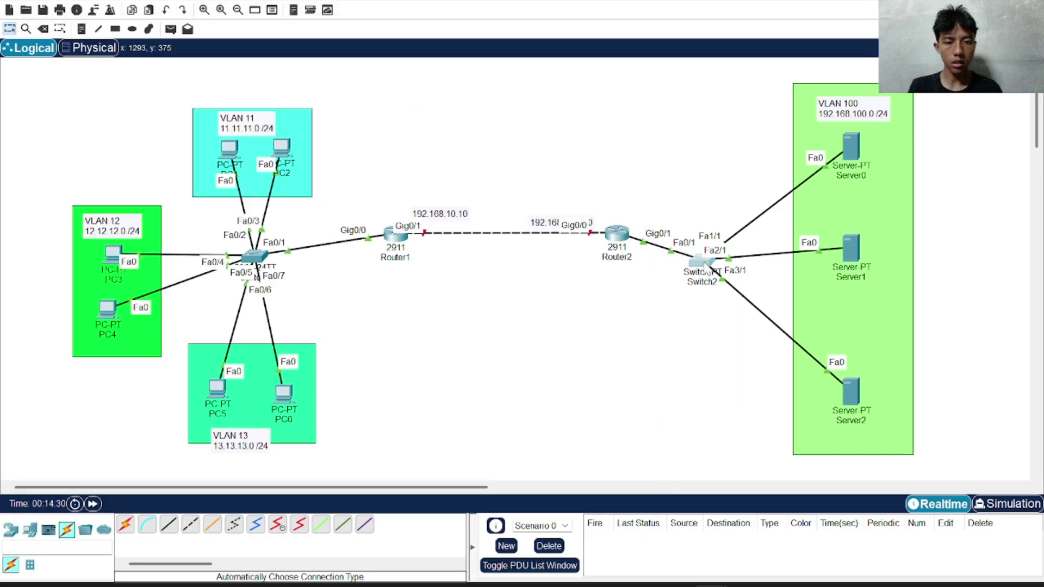
{"action": "left_click", "coordinate": [705, 263]}
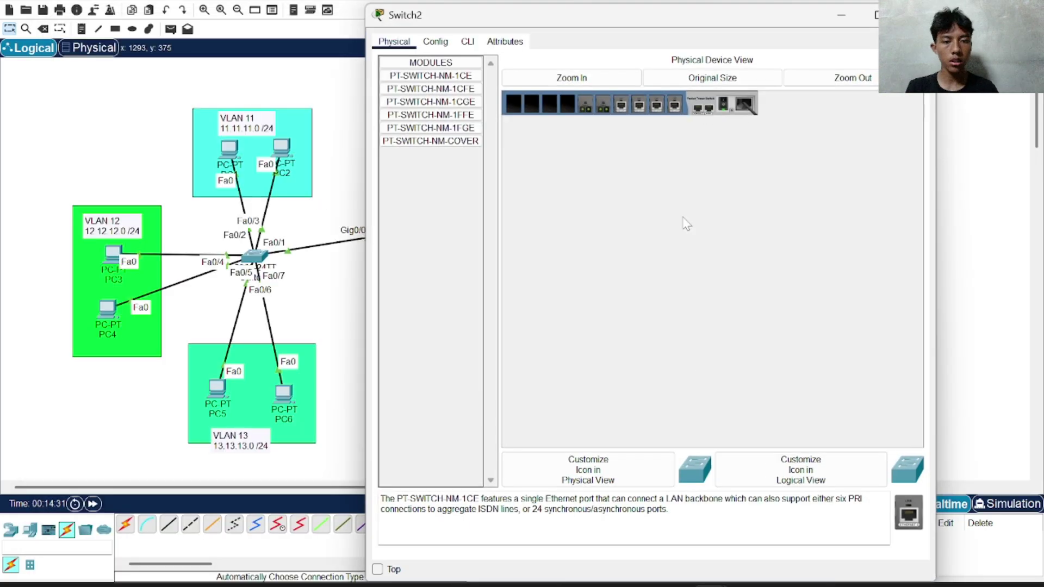
{"action": "left_click", "coordinate": [468, 42]}
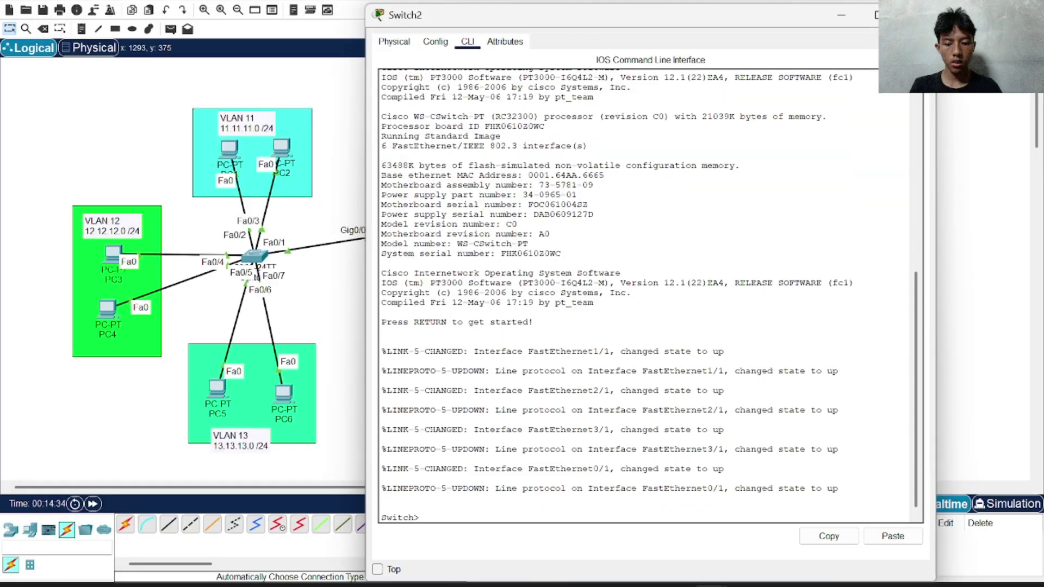
{"action": "type", "text": "en"}
{"action": "key", "text": "Return"}
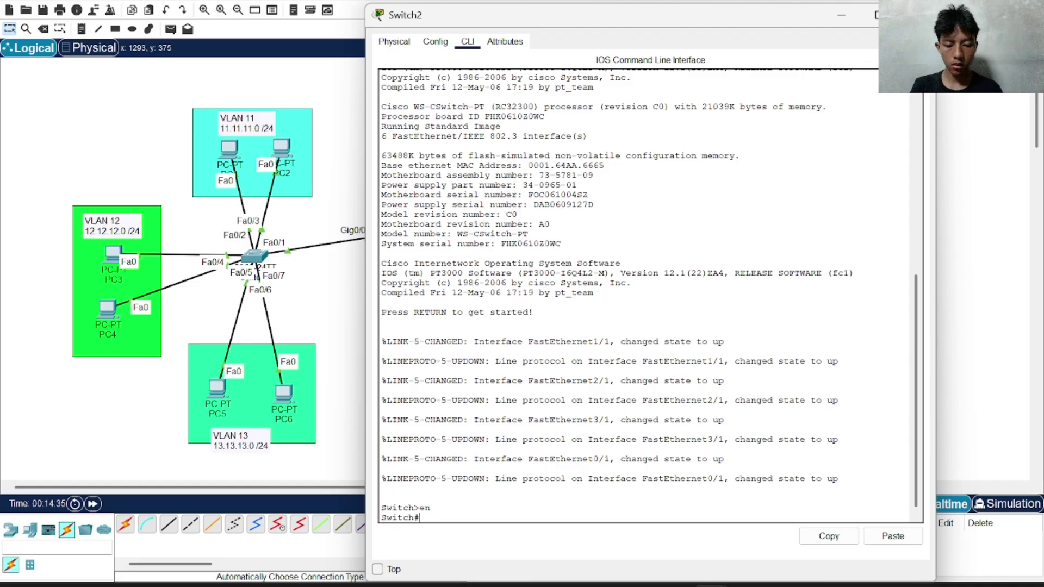
{"action": "type", "text": "conf t"}
{"action": "key", "text": "Return"}
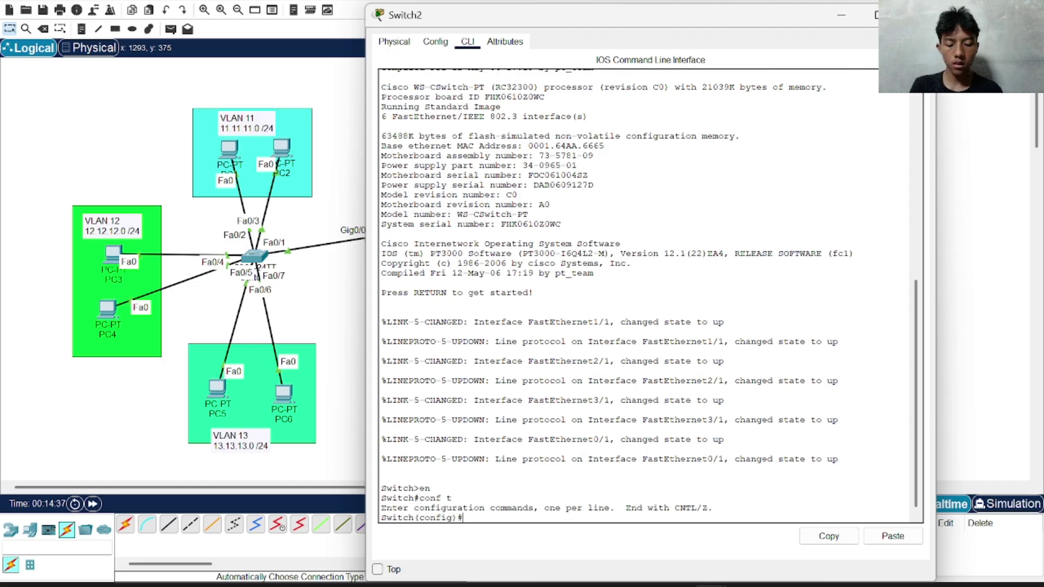
{"action": "type", "text": "vlan 10"}
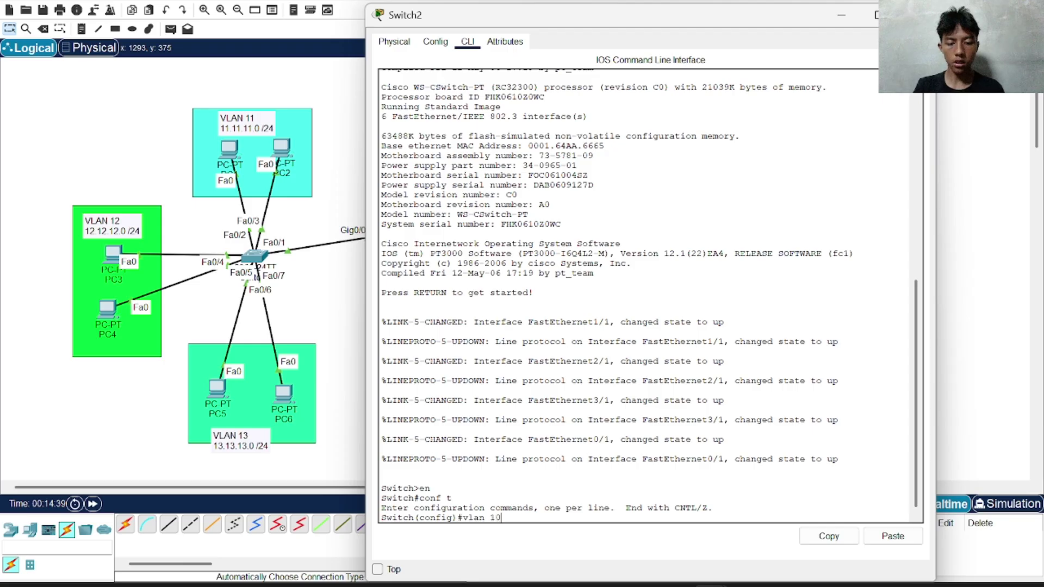
{"action": "type", "text": "0"}
{"action": "key", "text": "Return"}
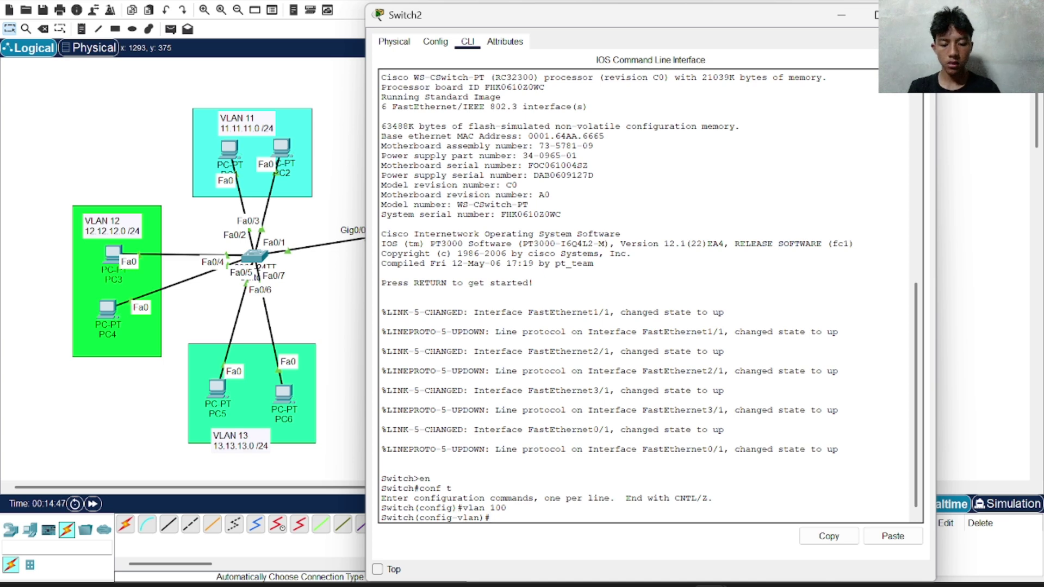
- Try to select the interface range fa 1/1 - 3/1 on Switch2
{"action": "type", "text": "int ra f"}
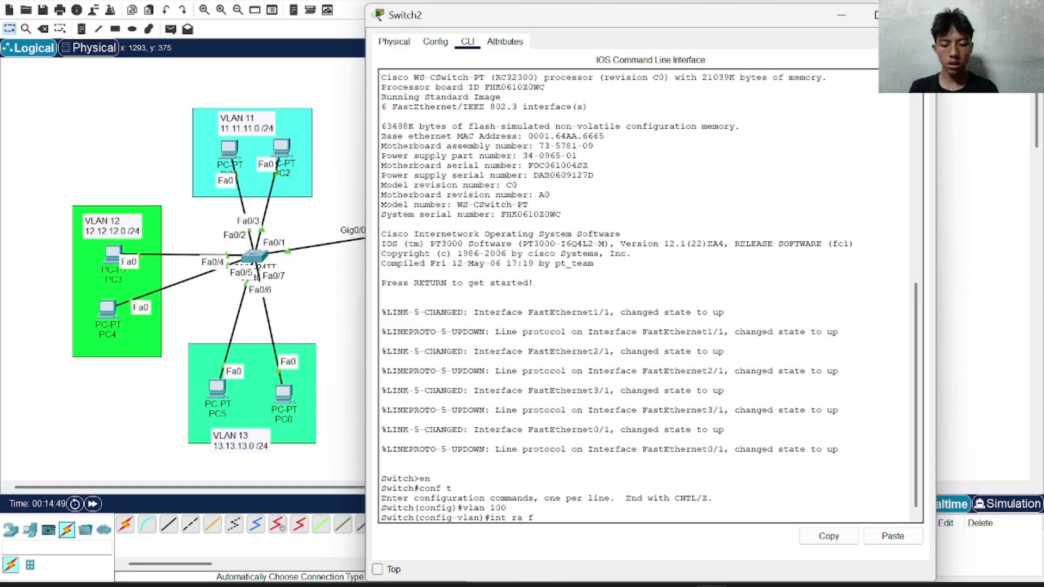
{"action": "type", "text": "a 0/"}
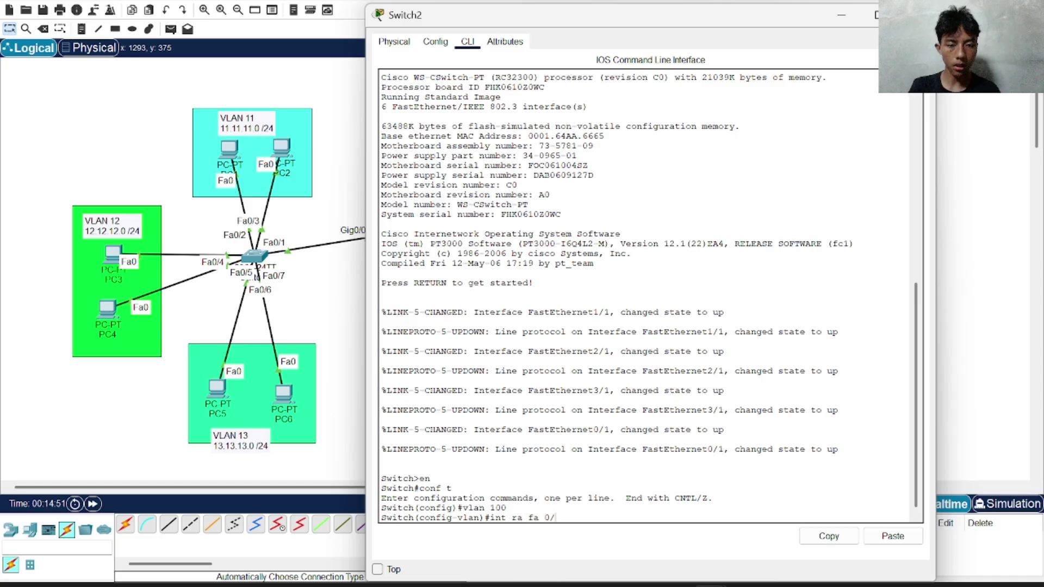
{"action": "left_click_drag", "start_coordinate": [726, 26], "coordinate": [440, 44]}
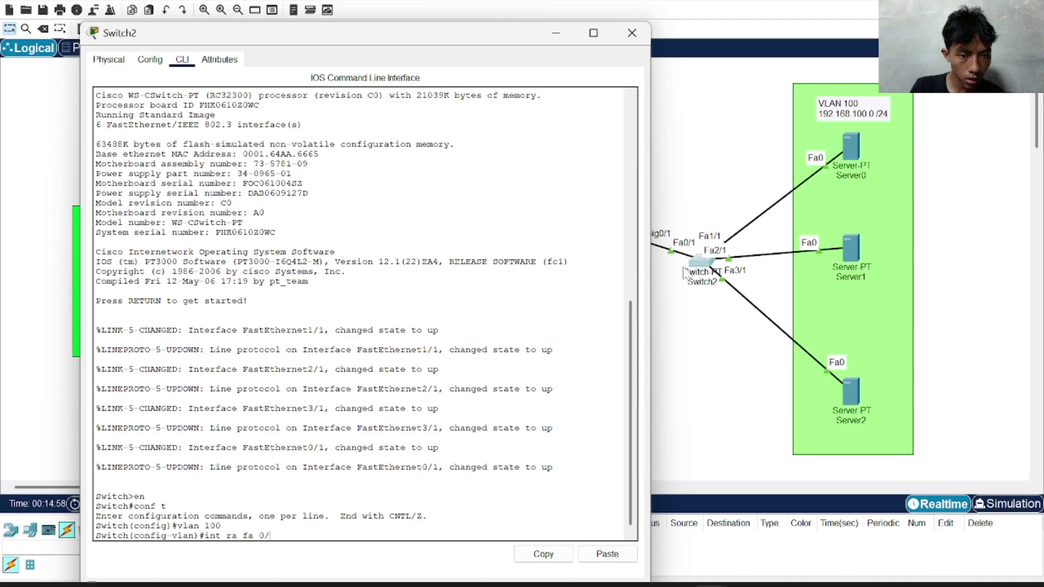
{"action": "key", "text": "BackSpace"}
{"action": "key", "text": "BackSpace"}
{"action": "key", "text": "BackSpace"}
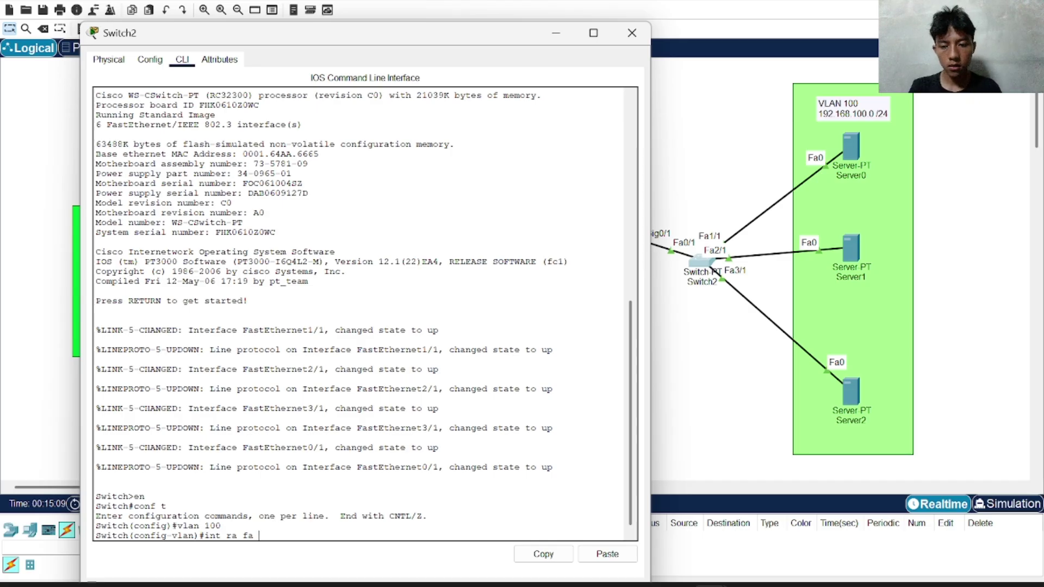
{"action": "type", "text": "1"}
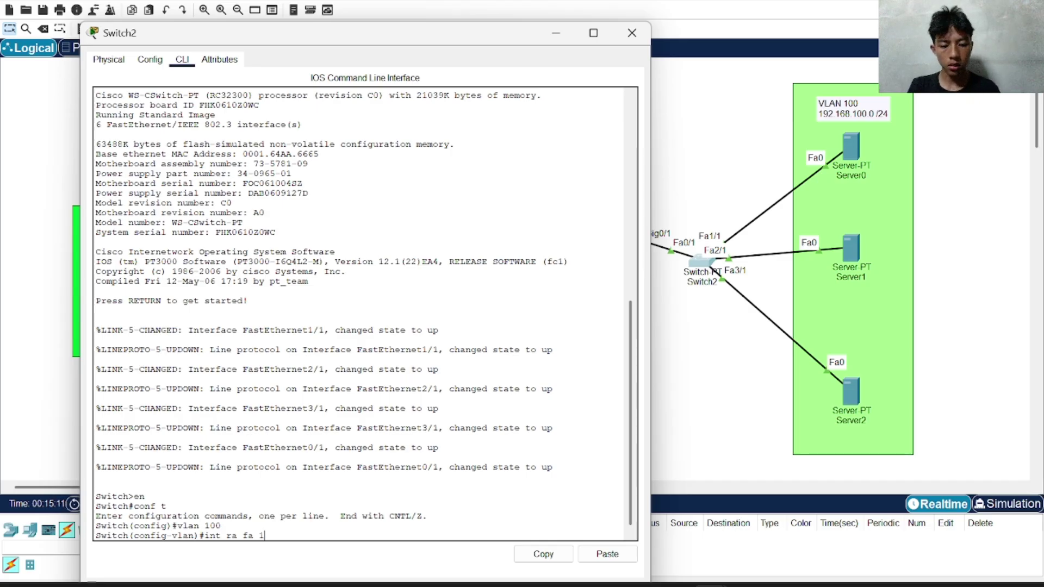
{"action": "type", "text": "/1"}
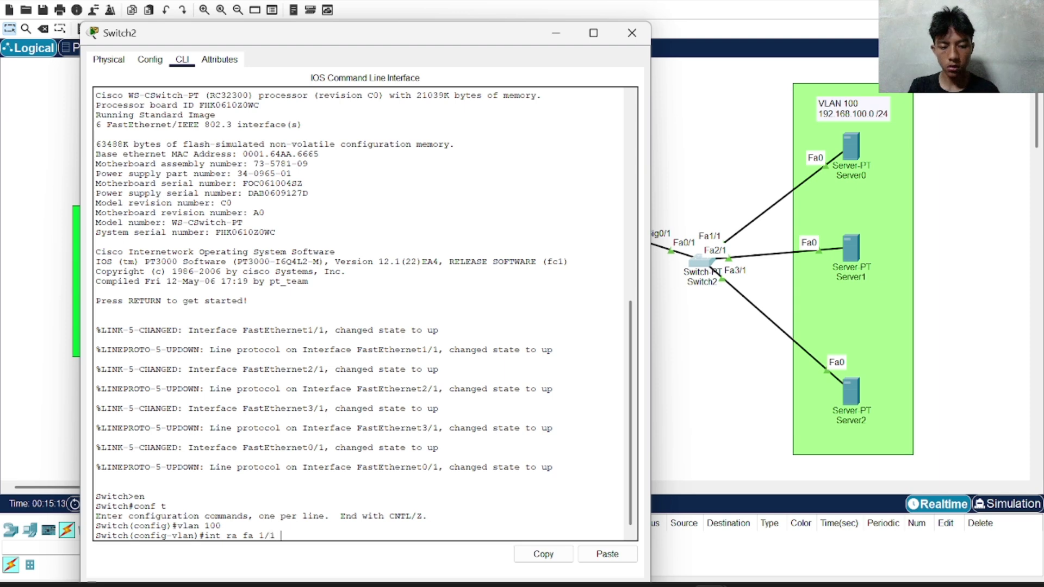
{"action": "type", "text": " -"}
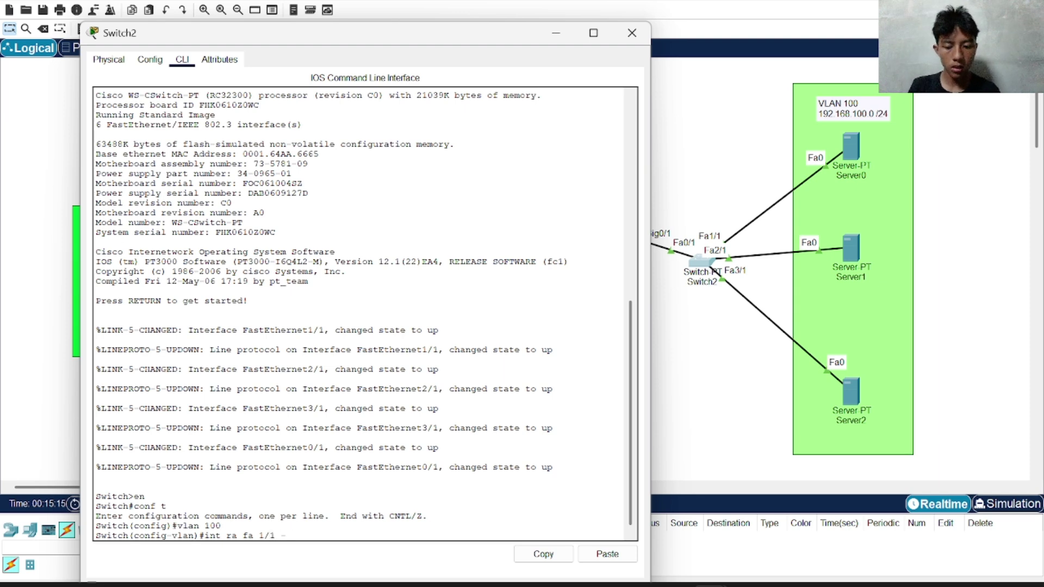
{"action": "type", "text": " 3/1"}
{"action": "key", "text": "Return"}
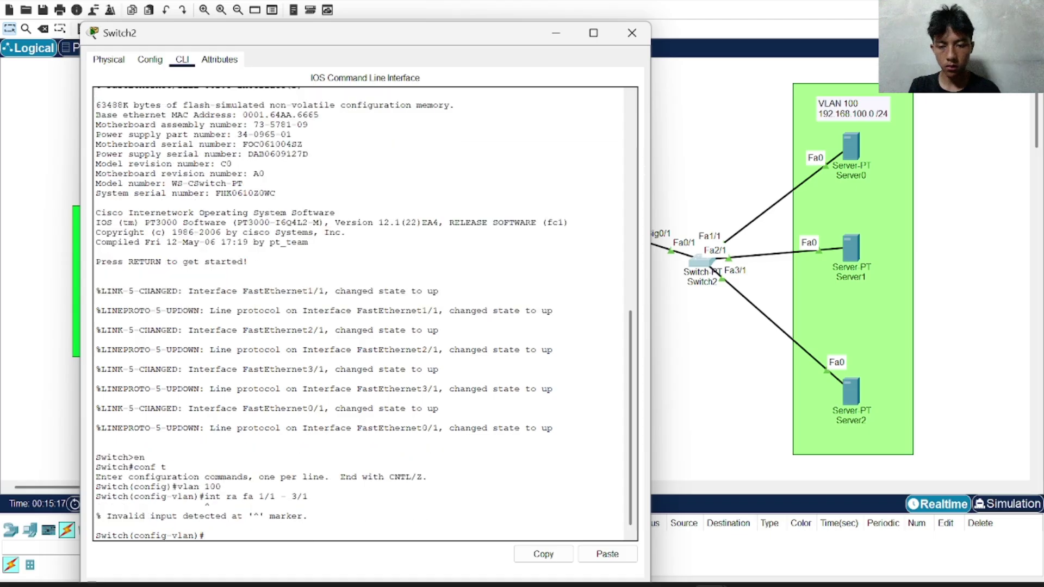
- Retry the interface range command on Switch2 without spaces, as fa 1/1-3/1
{"action": "key", "text": "Up"}
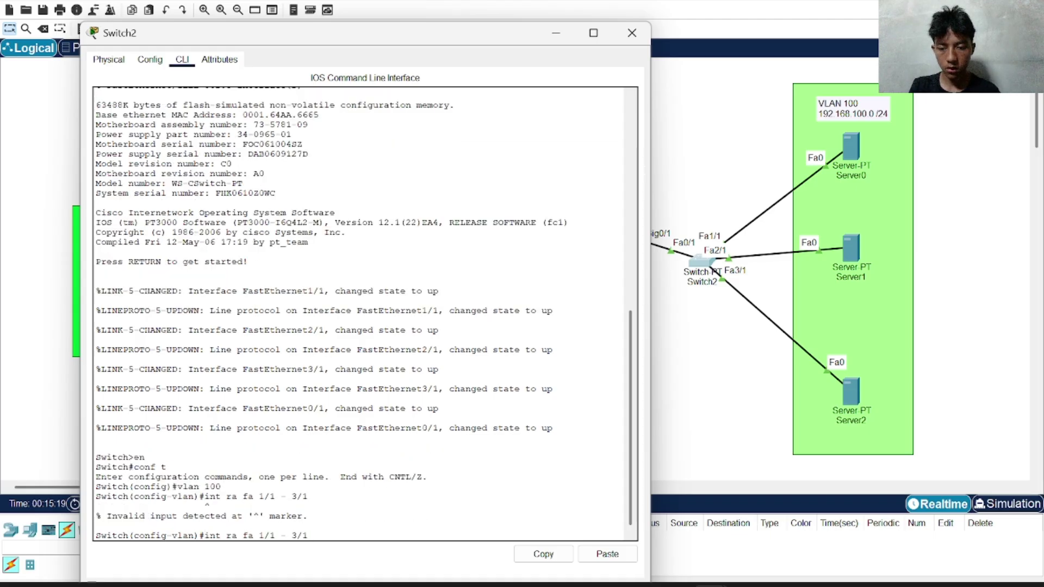
{"action": "key", "text": "Left"}
{"action": "key", "text": "BackSpace"}
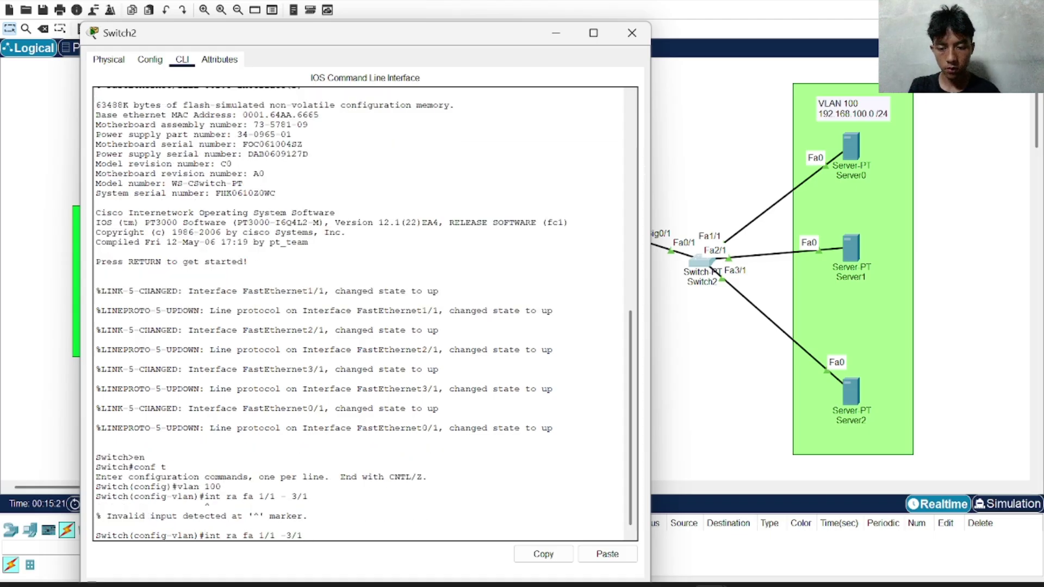
{"action": "key", "text": "Left"}
{"action": "key", "text": "BackSpace"}
{"action": "key", "text": "Return"}
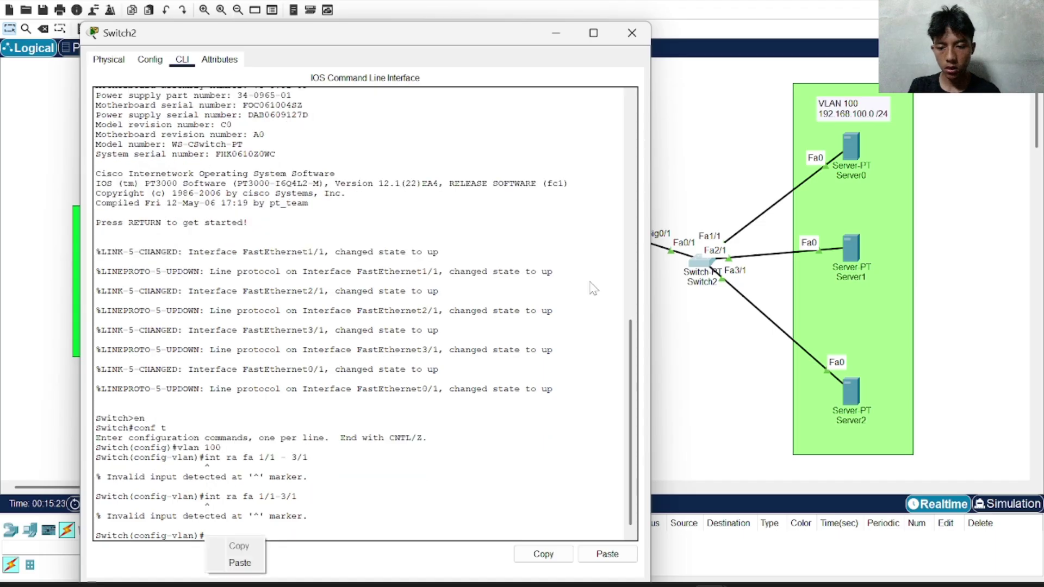
{"action": "left_click", "coordinate": [357, 528]}
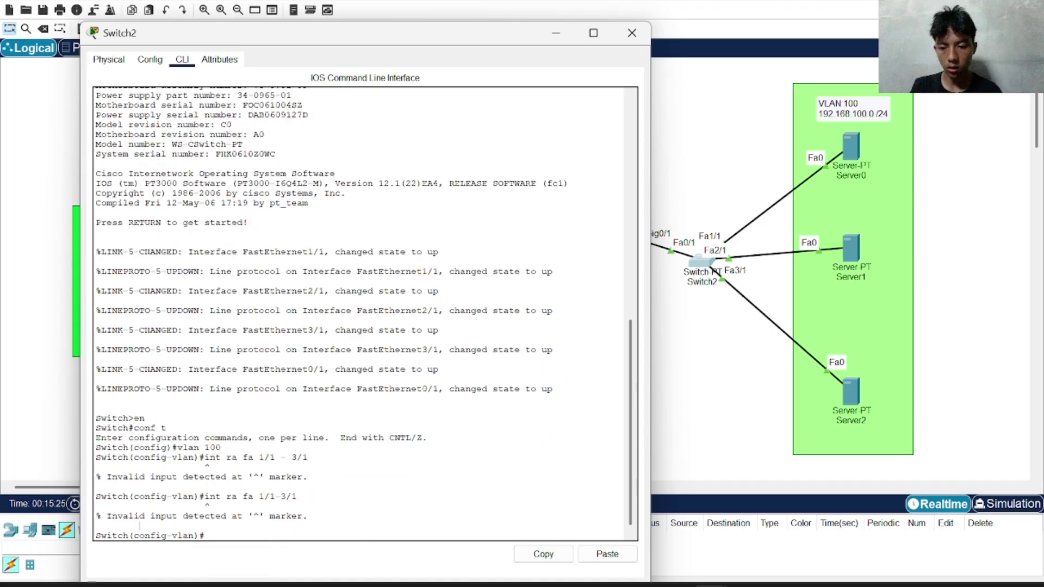
- Configure interface fa 1/1 on Switch2 as an access port in VLAN 100
{"action": "type", "text": "int fa 0"}
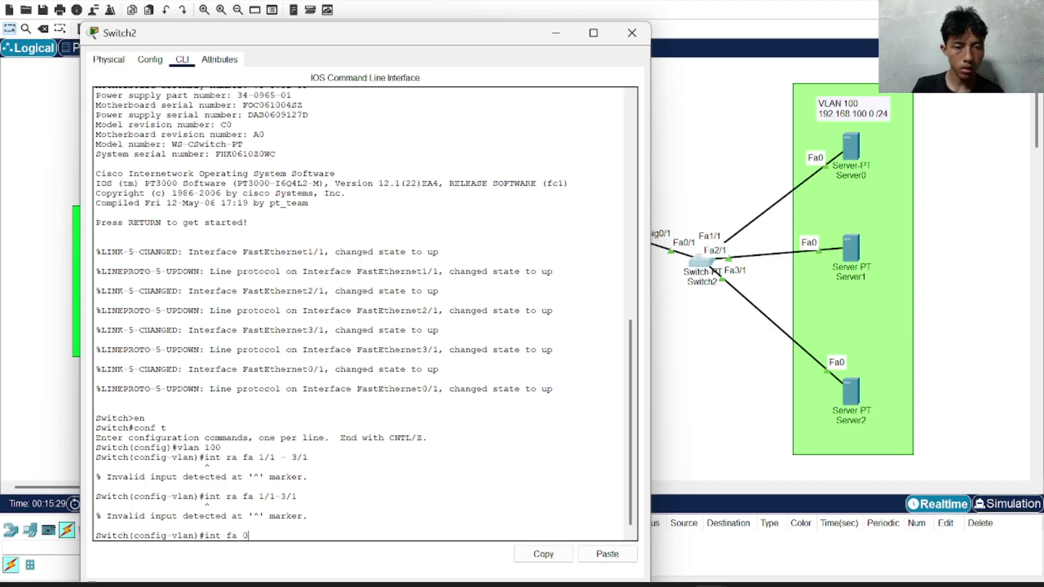
{"action": "key", "text": "BackSpace"}
{"action": "type", "text": "1/"}
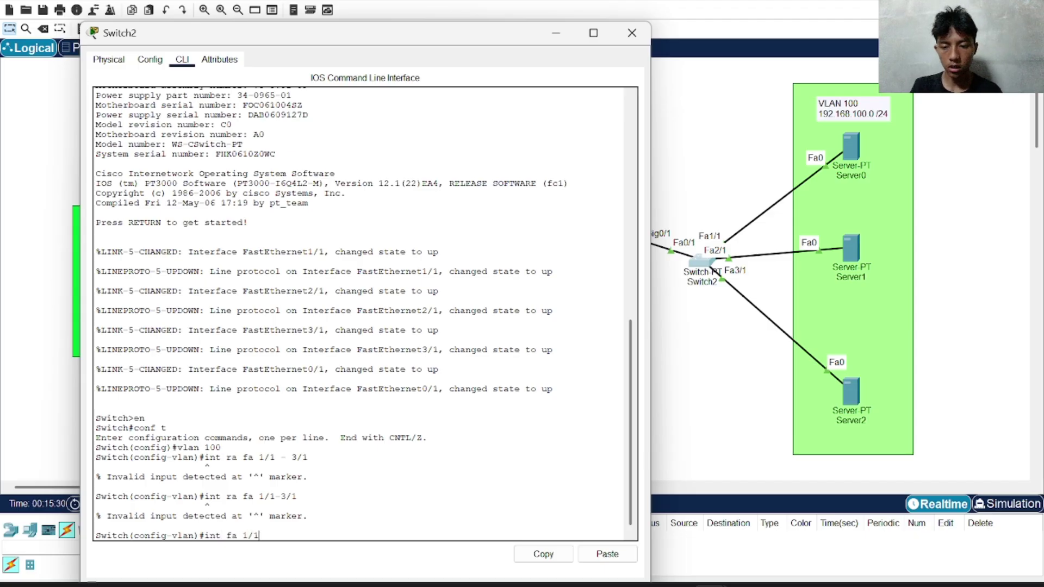
{"action": "type", "text": "1"}
{"action": "key", "text": "Return"}
{"action": "type", "text": "sw mo ac"}
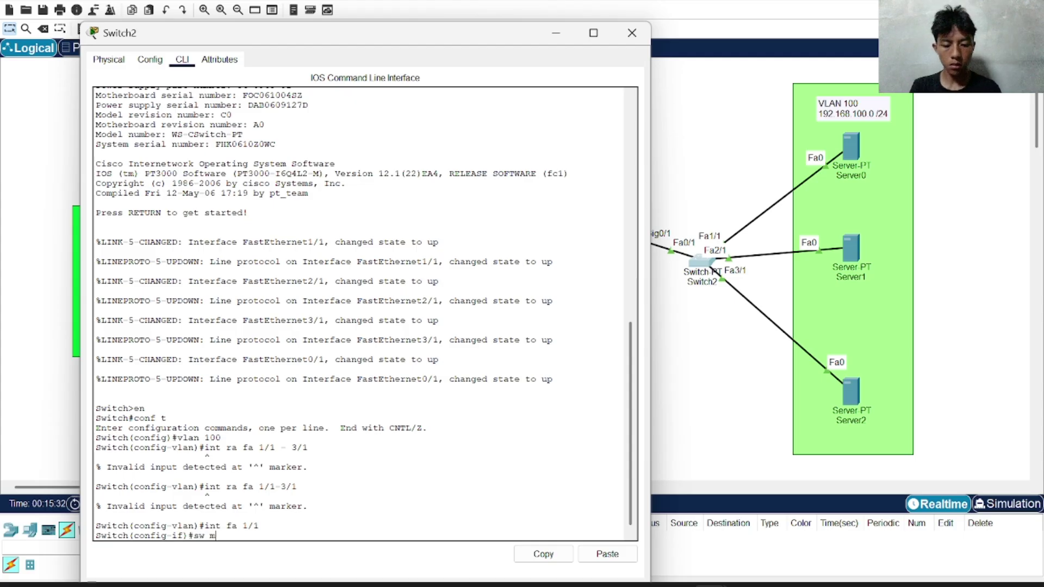
{"action": "key", "text": "Return"}
{"action": "type", "text": "s"}
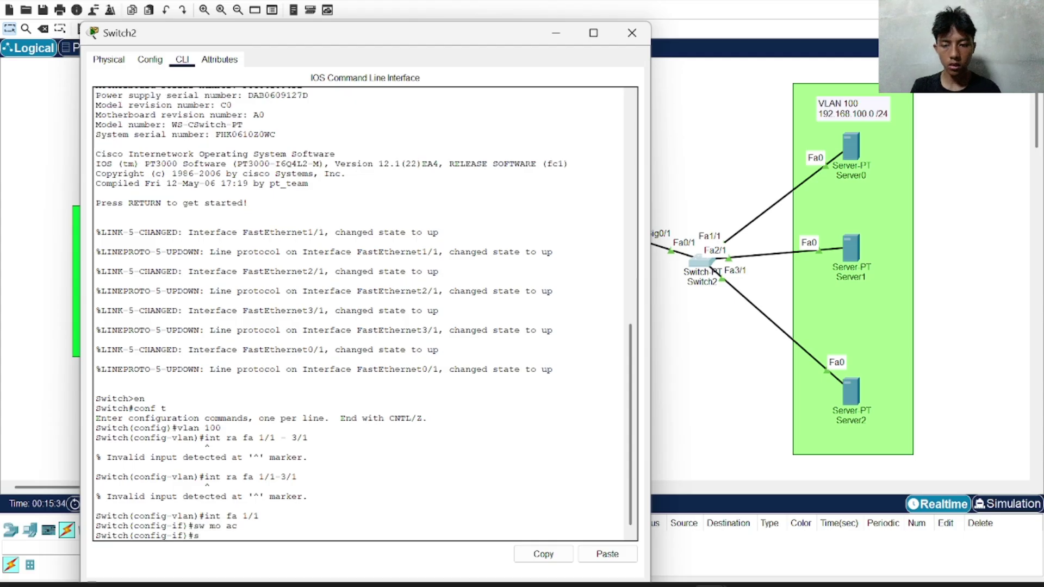
{"action": "type", "text": "w ac vlan 100"}
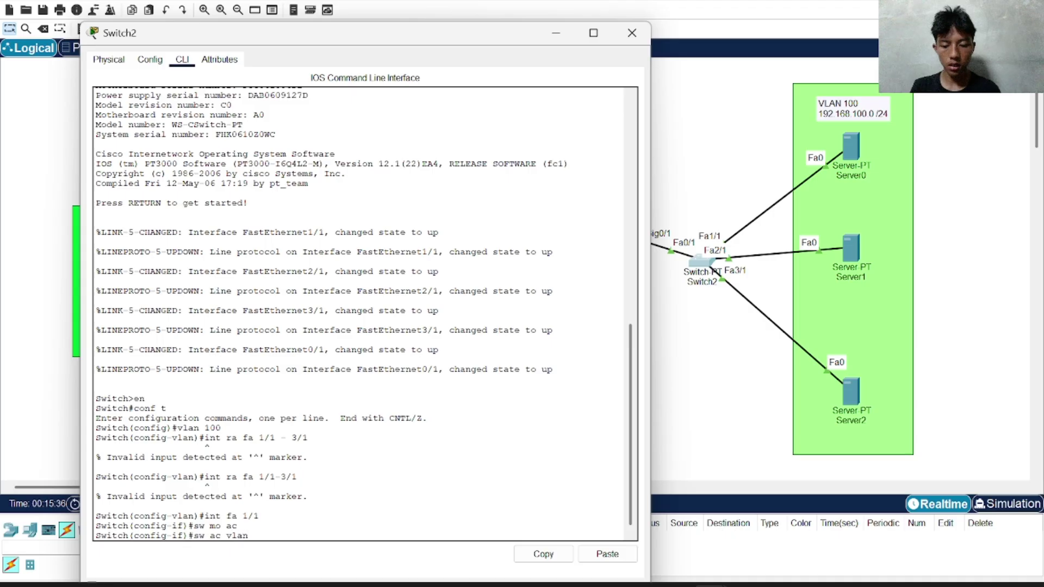
{"action": "key", "text": "Return"}
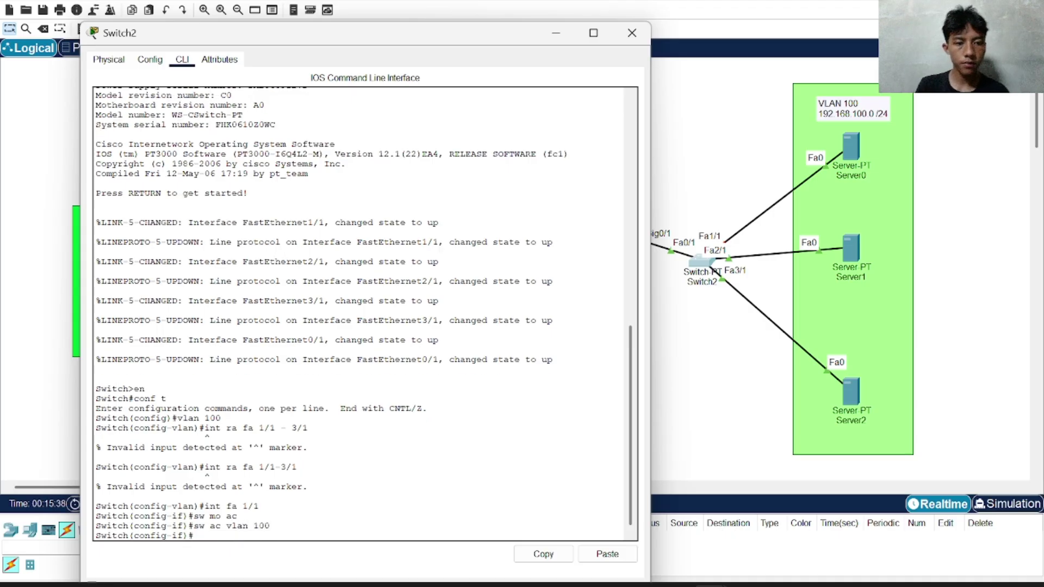
- Configure interface fa 2/1 on Switch2 as an access port in VLAN 100
{"action": "type", "text": "int"}
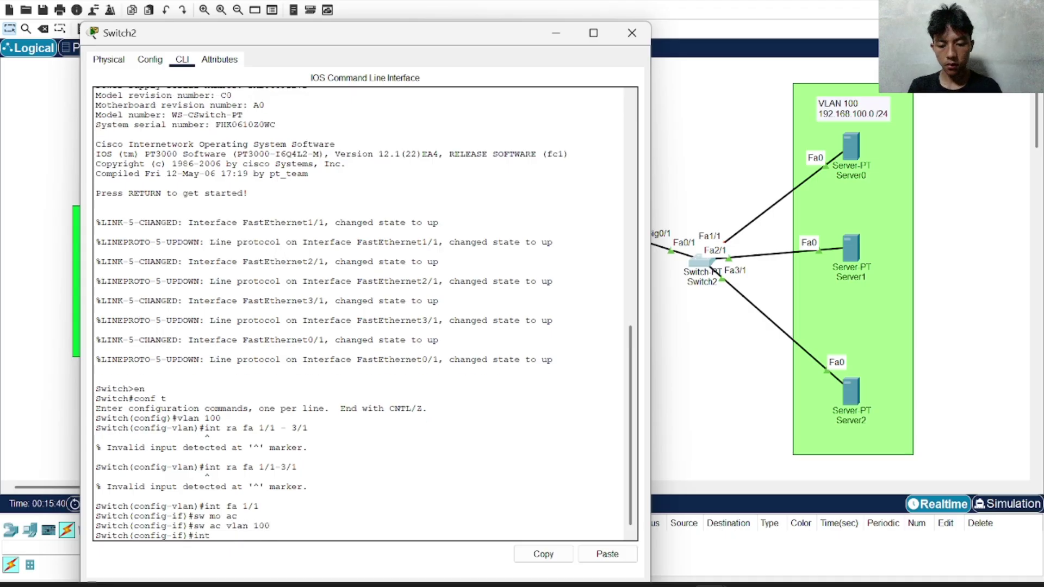
{"action": "type", "text": " fa 0/"}
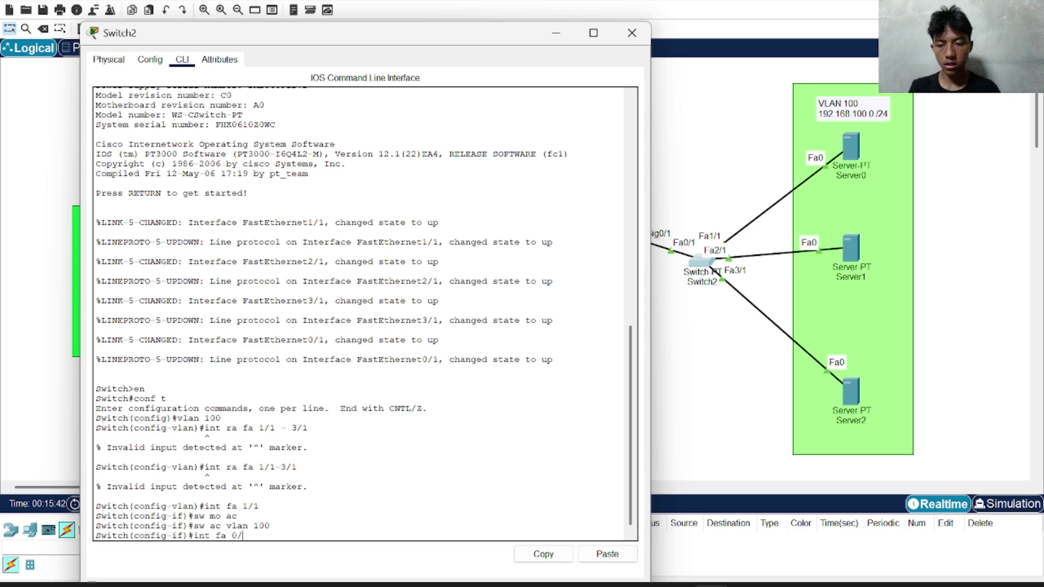
{"action": "key", "text": "BackSpace"}
{"action": "key", "text": "BackSpace"}
{"action": "type", "text": "1"}
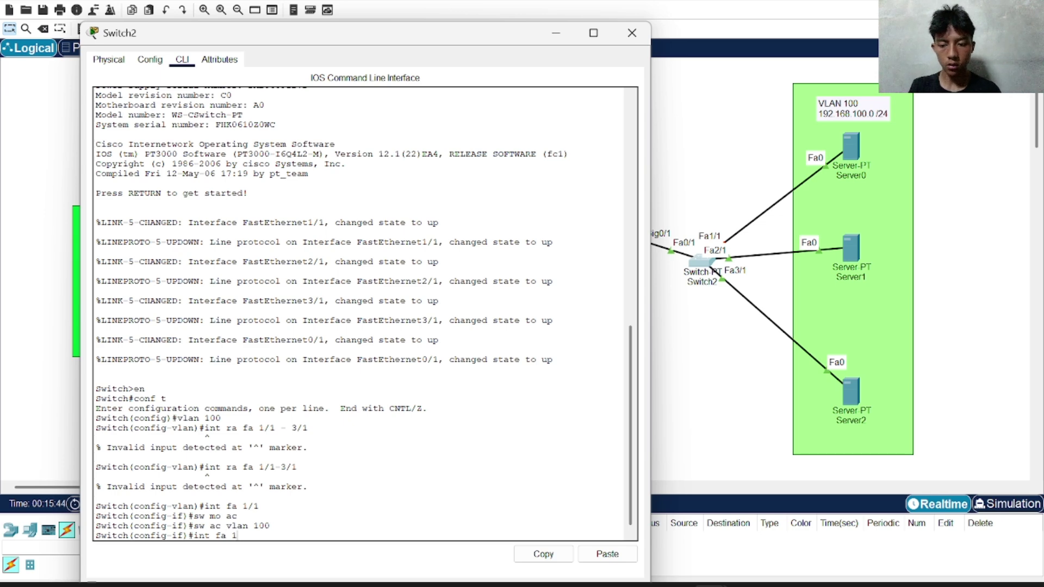
{"action": "key", "text": "BackSpace"}
{"action": "type", "text": "2/1"}
{"action": "key", "text": "Return"}
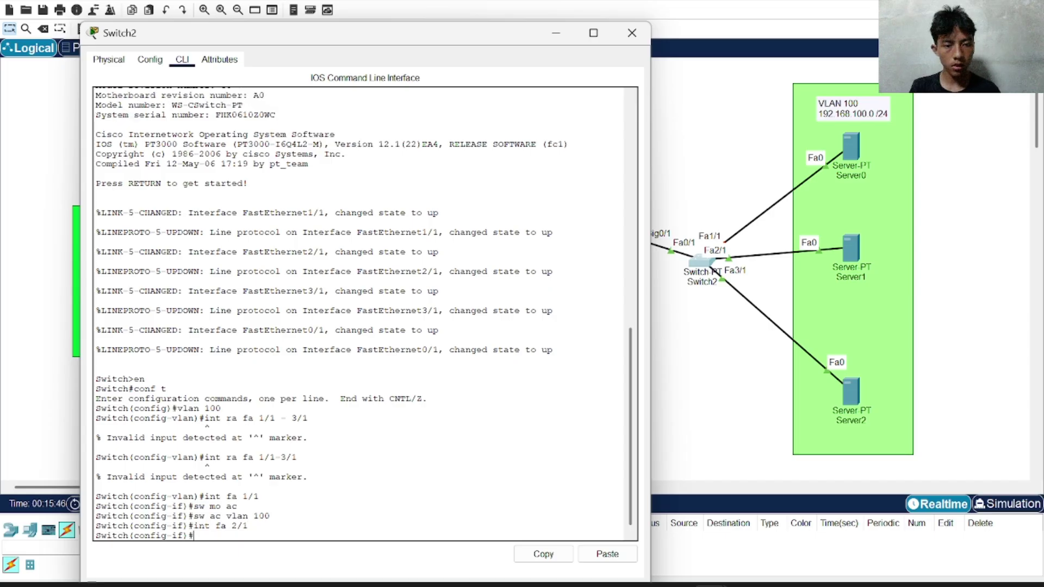
{"action": "type", "text": "sw mo ac"}
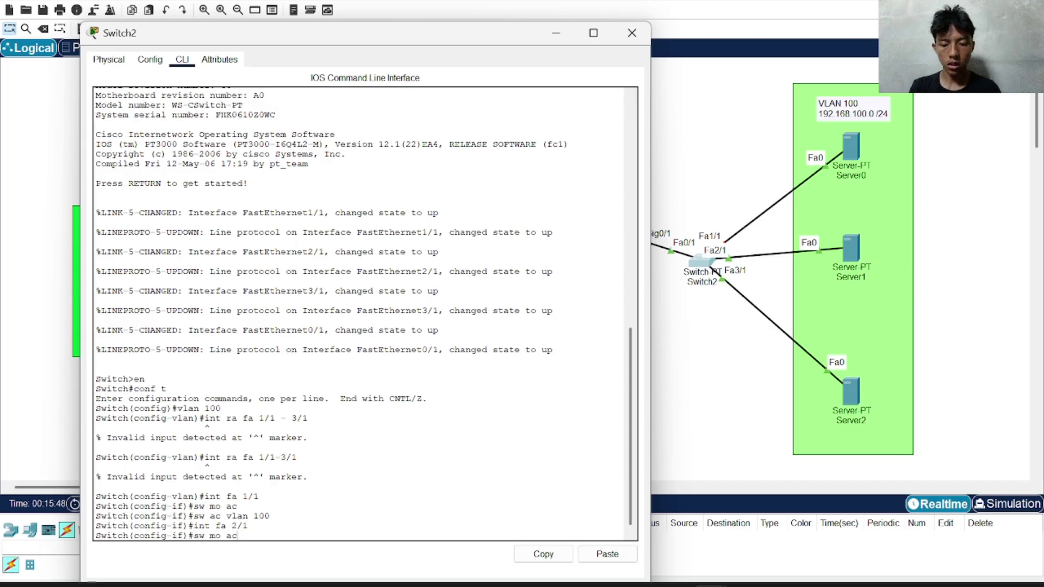
{"action": "key", "text": "Return"}
{"action": "type", "text": "sw ac v"}
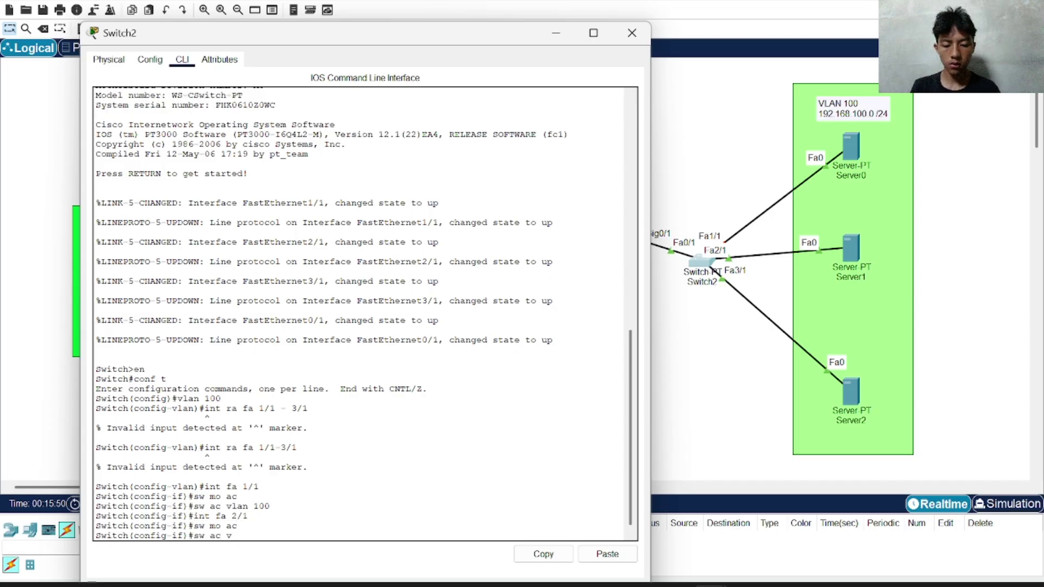
{"action": "type", "text": "lan 100"}
{"action": "key", "text": "Return"}
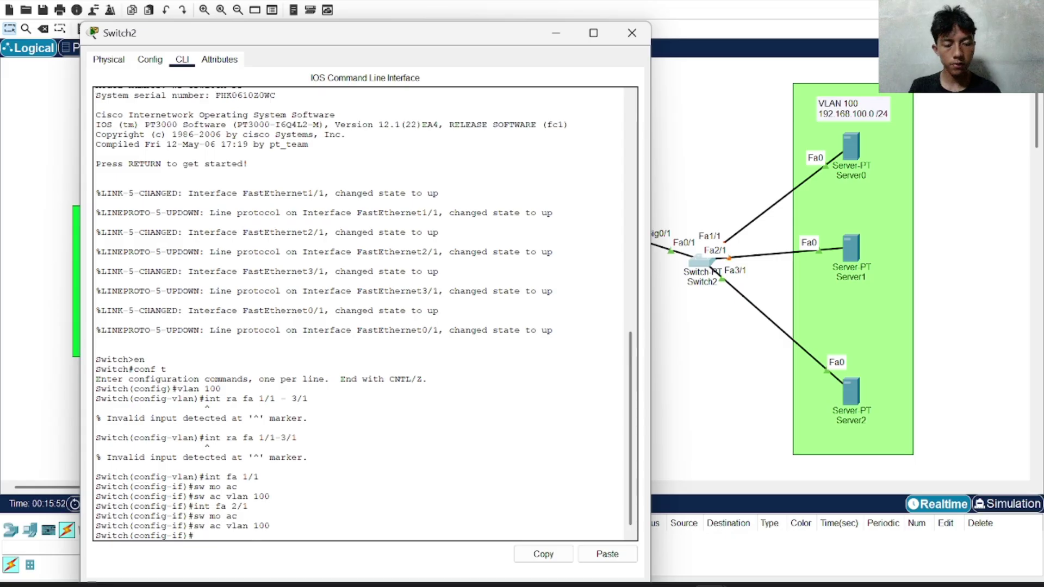
- Configure interface fa 3/1 on Switch2 as an access port in VLAN 100 and close the switch's window
{"action": "type", "text": "int"}
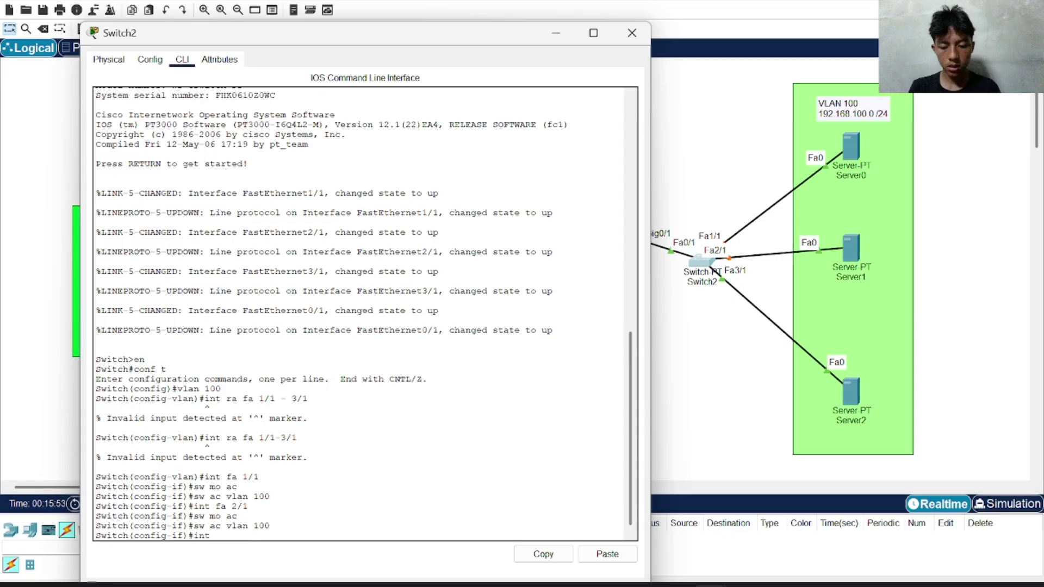
{"action": "type", "text": " fa 3/1"}
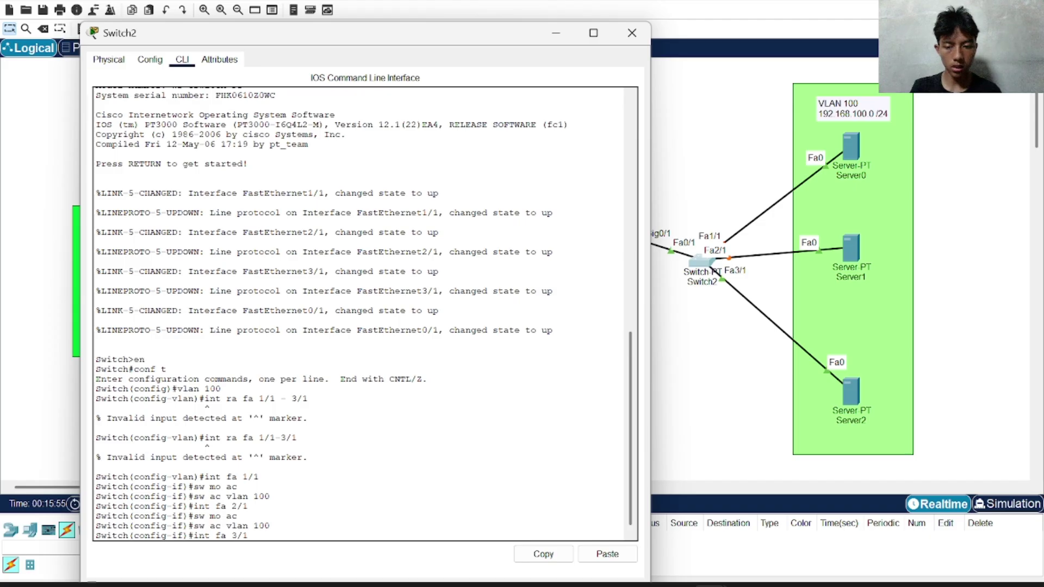
{"action": "key", "text": "Return"}
{"action": "type", "text": "sw mo ac"}
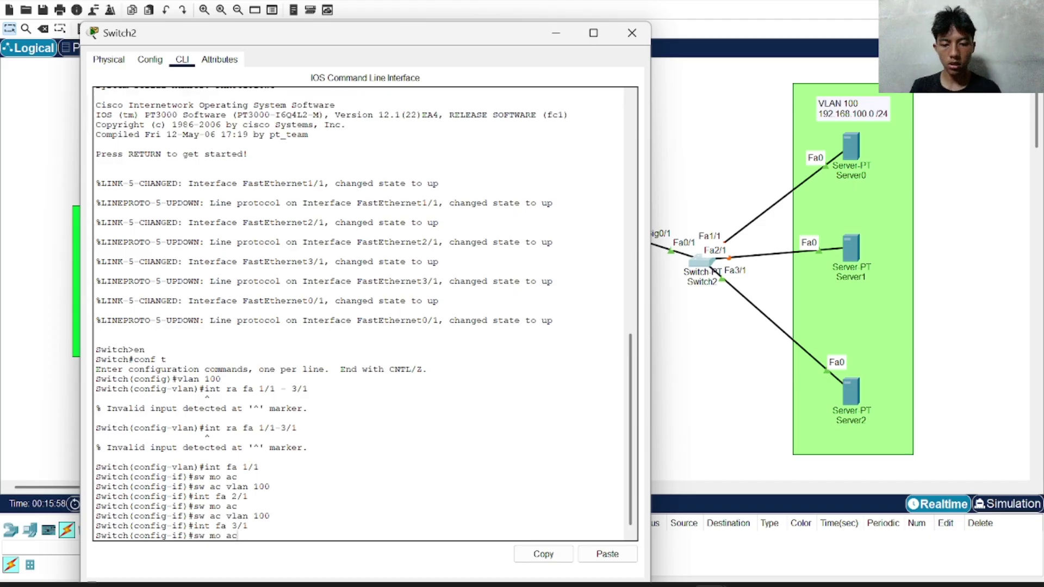
{"action": "key", "text": "Return"}
{"action": "type", "text": "sw ac v"}
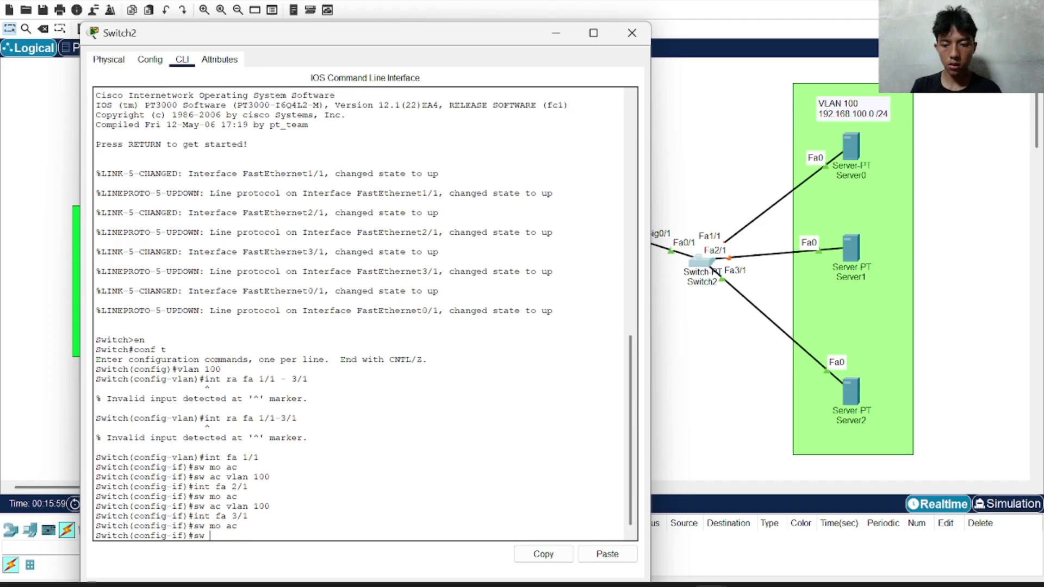
{"action": "type", "text": "lan 1oo"}
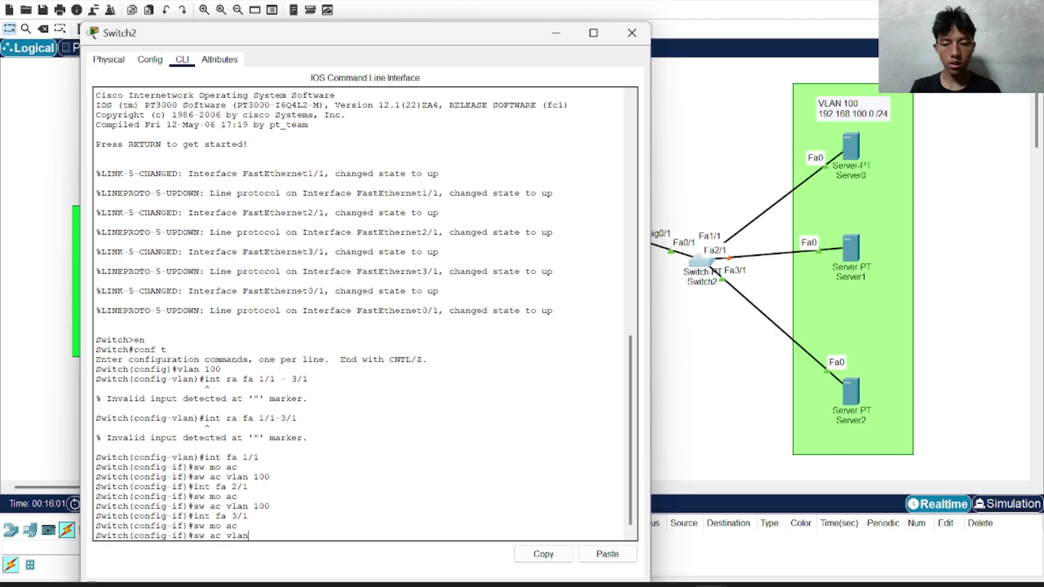
{"action": "key", "text": "BackSpace"}
{"action": "key", "text": "BackSpace"}
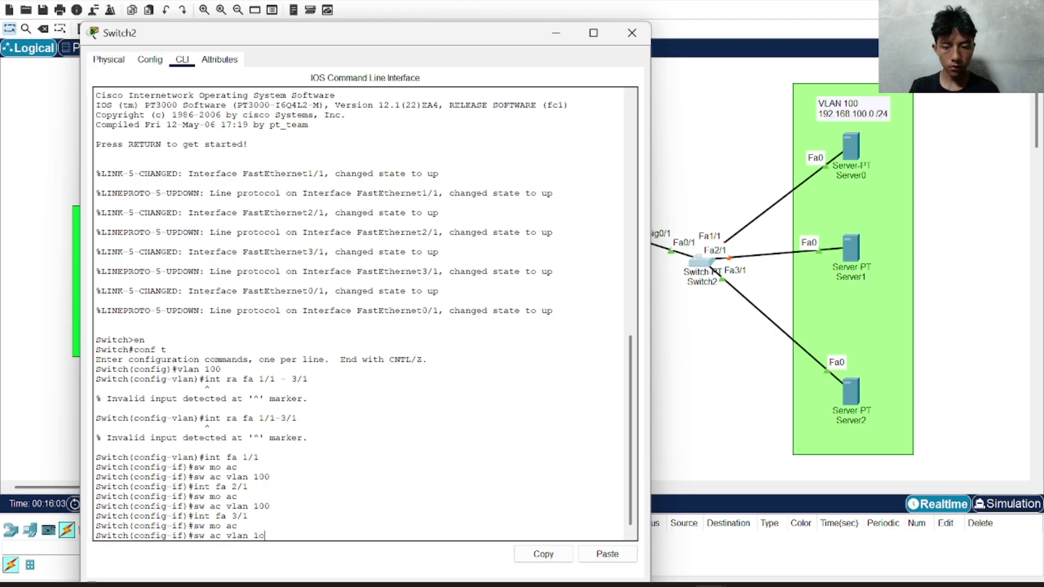
{"action": "type", "text": "00"}
{"action": "key", "text": "Return"}
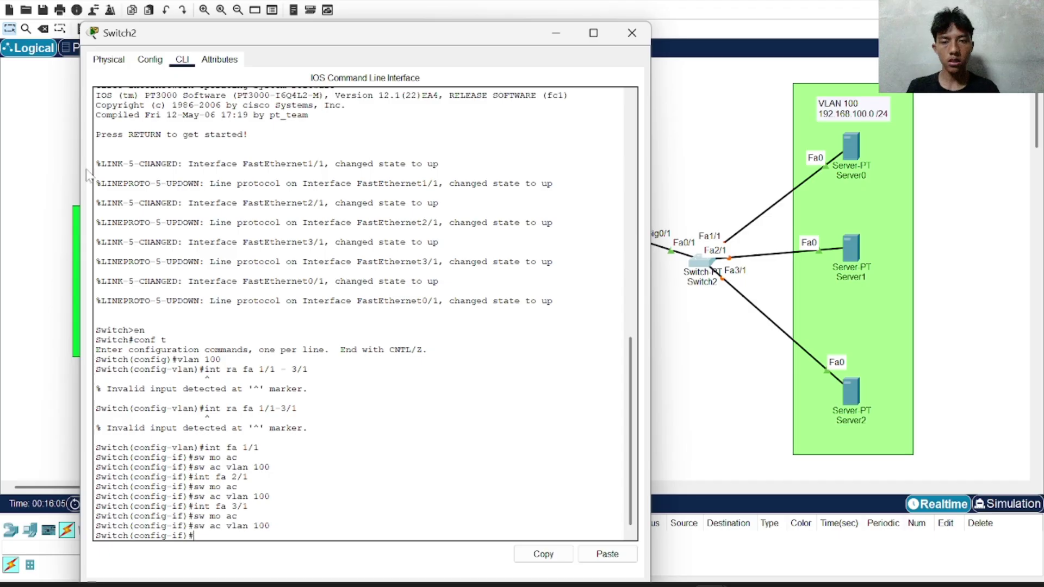
{"action": "left_click_drag", "start_coordinate": [233, 43], "coordinate": [430, 17]}
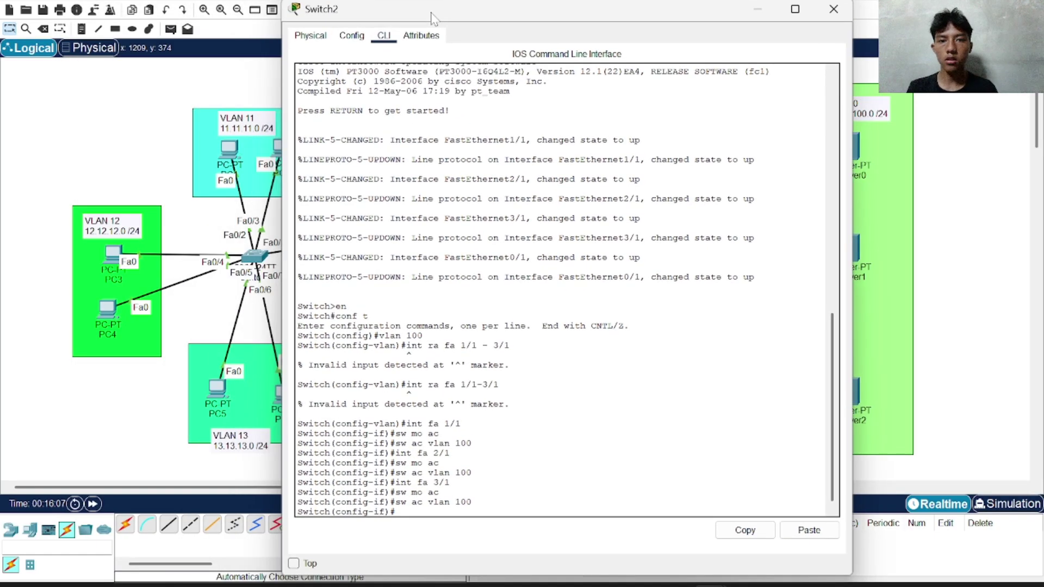
{"action": "left_click", "coordinate": [829, 8]}
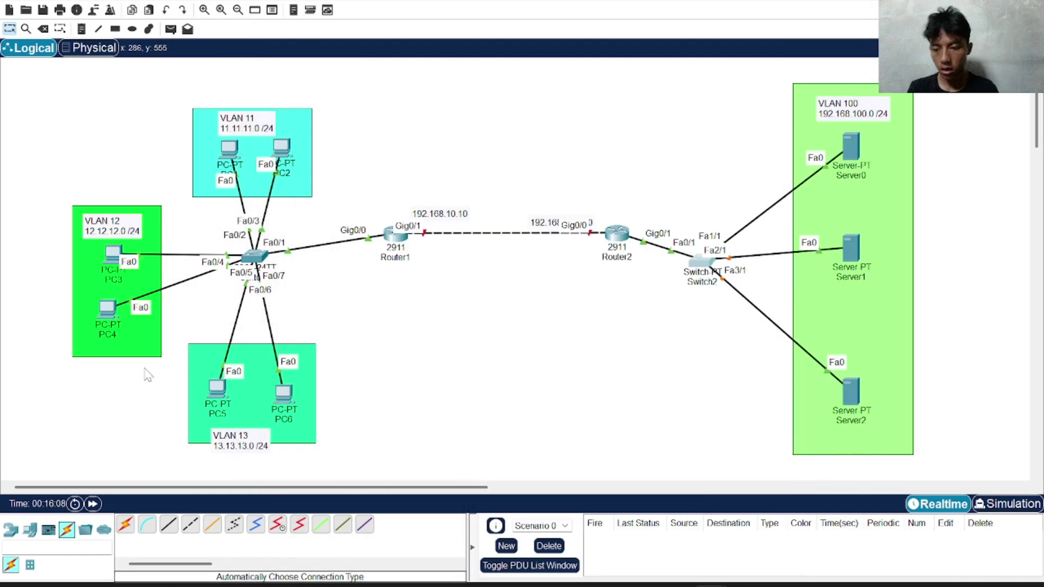
{"action": "left_click", "coordinate": [11, 530]}
{"action": "left_click", "coordinate": [30, 567]}
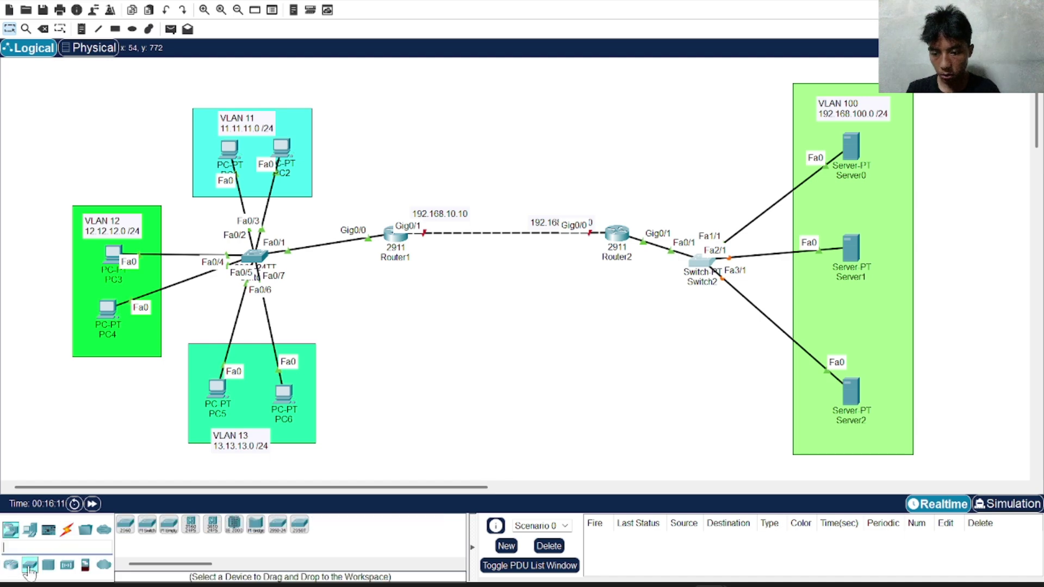
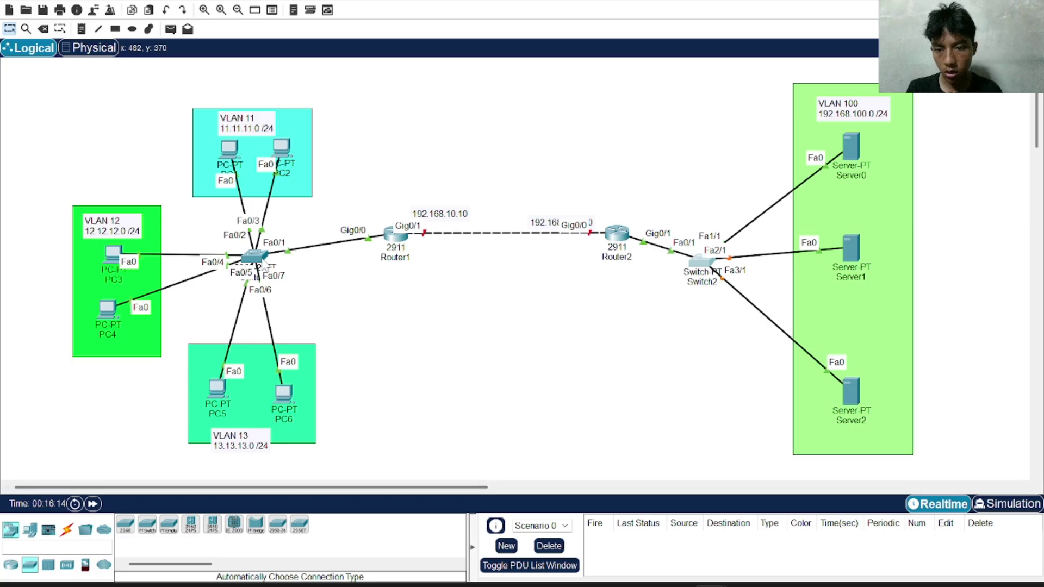
{"action": "mouse_move", "coordinate": [254, 256]}
{"action": "left_mouse_down"}
{"action": "mouse_move", "coordinate": [326, 179]}
{"action": "mouse_move", "coordinate": [252, 256]}
{"action": "left_mouse_up"}
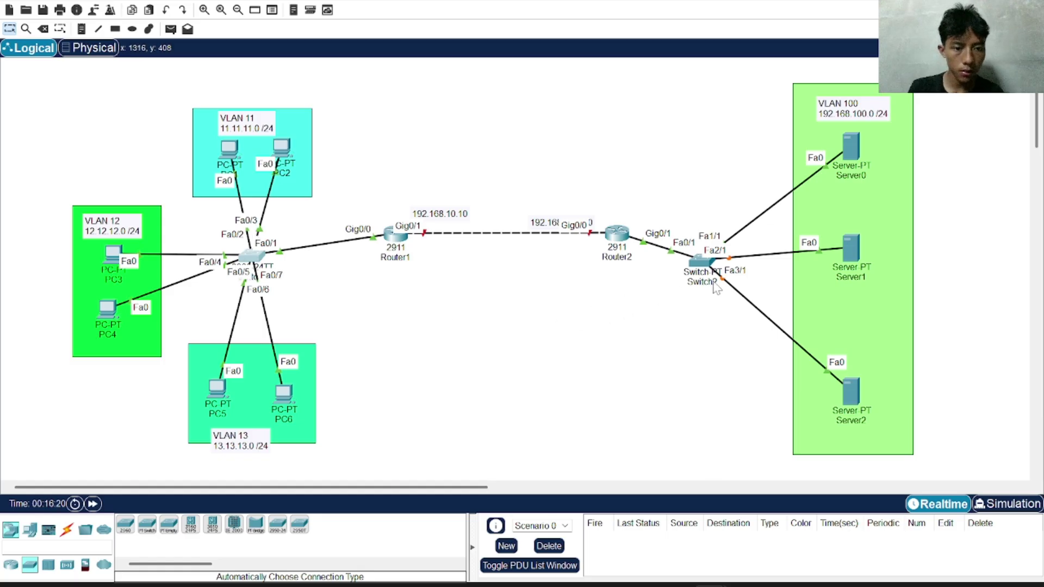
- Set interface fa 0/1 on Switch2 to trunk mode, close its window and fast-forward the simulation time
{"action": "mouse_move", "coordinate": [711, 251]}
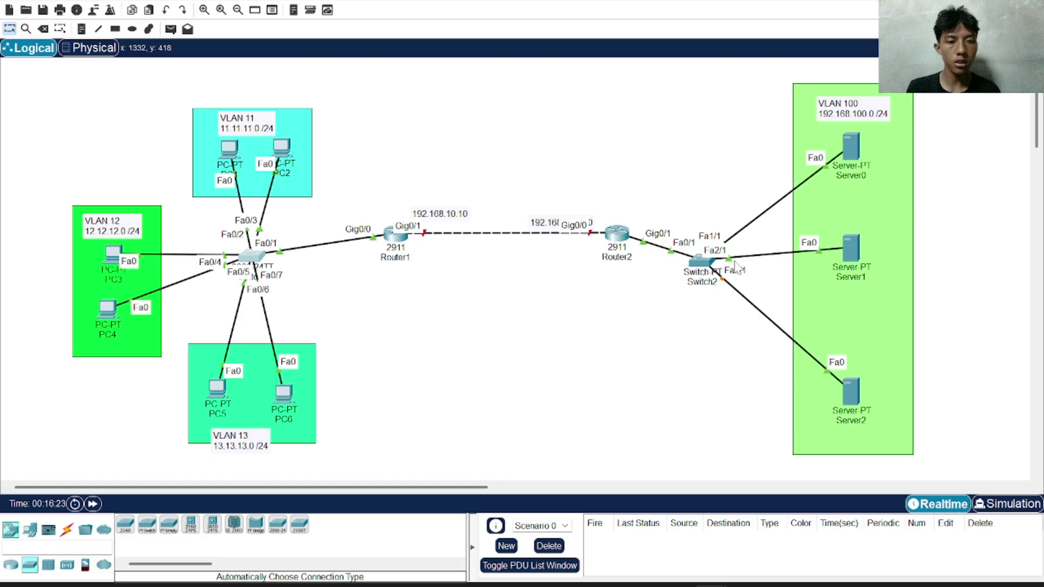
{"action": "left_click", "coordinate": [710, 265]}
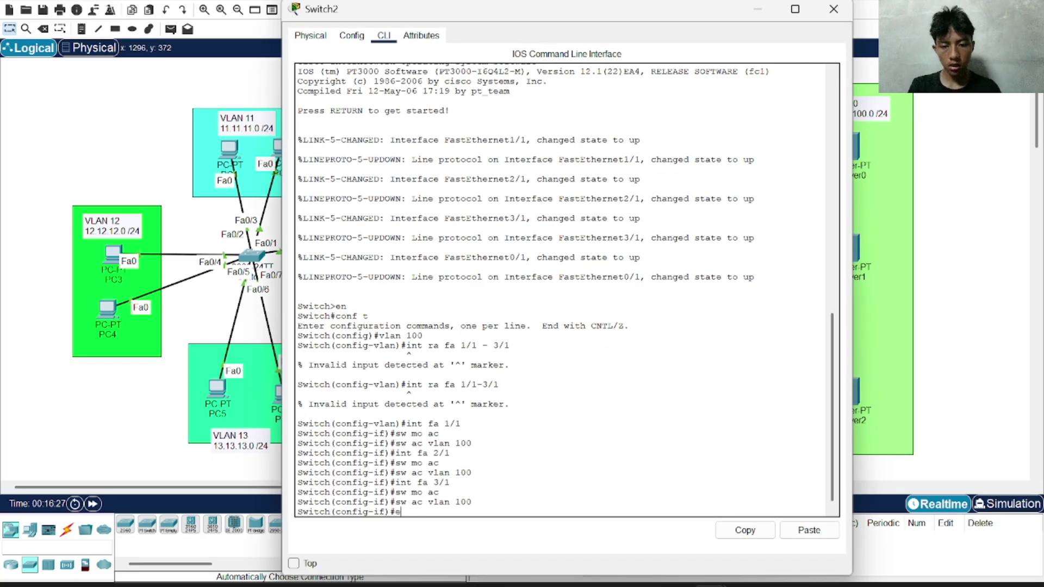
{"action": "key", "text": "BackSpace"}
{"action": "type", "text": "int fa"}
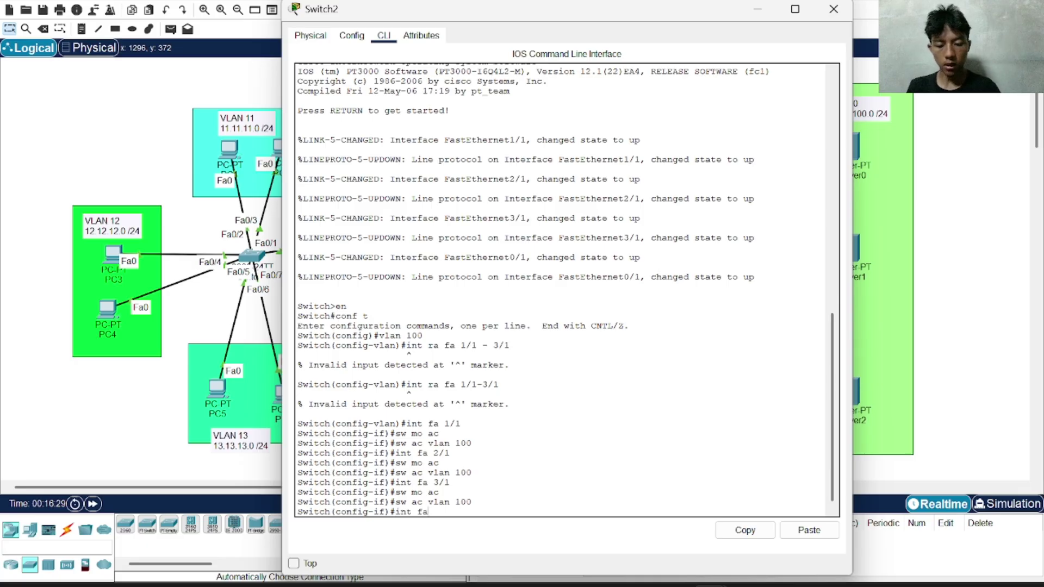
{"action": "type", "text": " 0/1"}
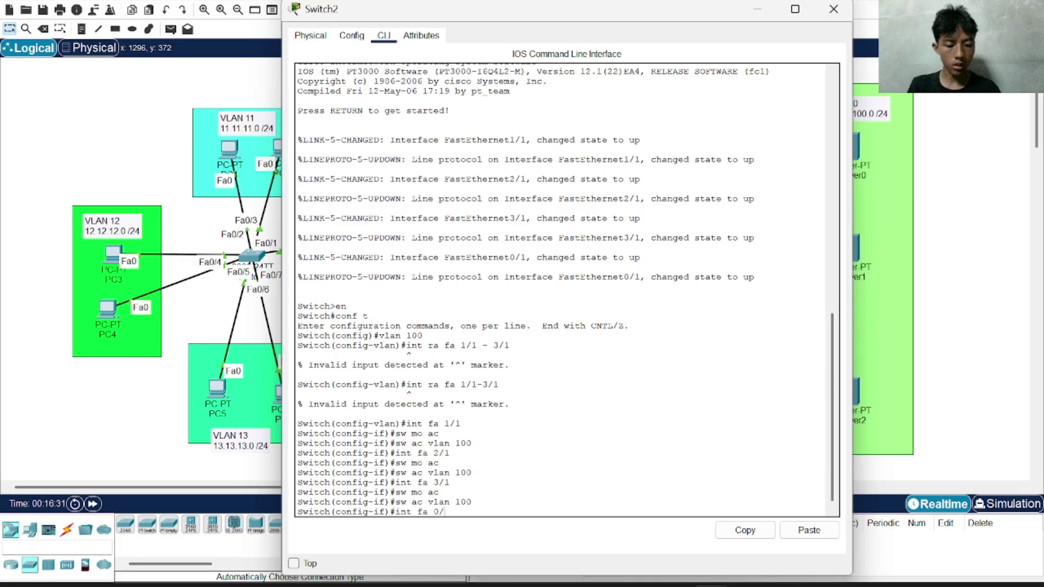
{"action": "key", "text": "Return"}
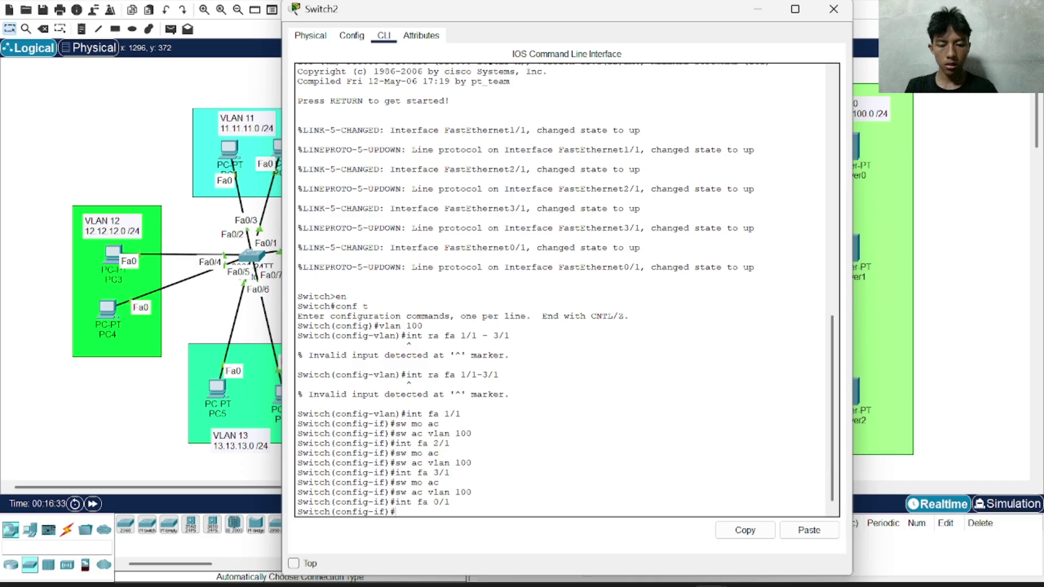
{"action": "type", "text": "sw"}
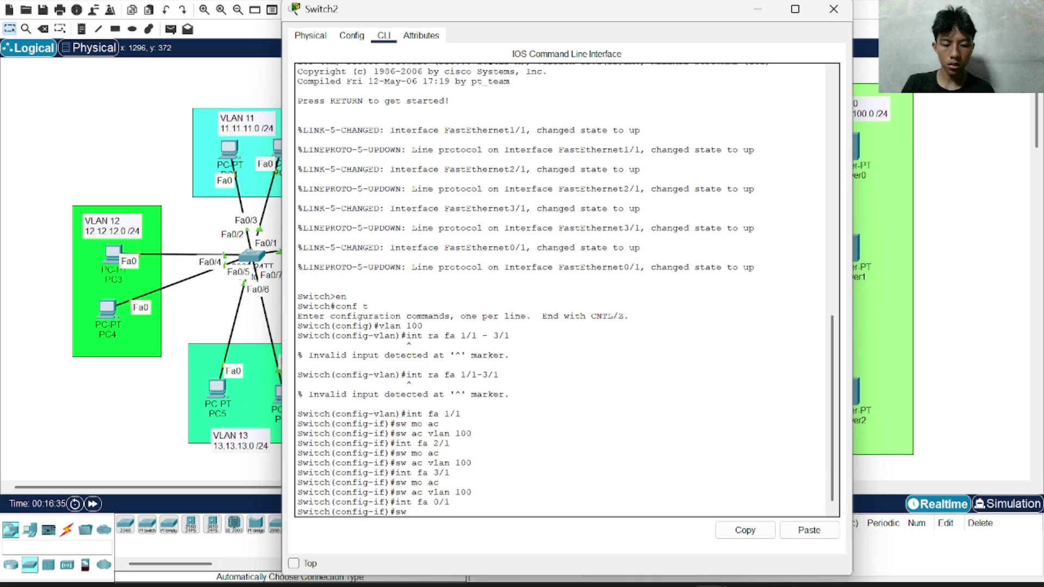
{"action": "type", "text": " mo tr"}
{"action": "key", "text": "Return"}
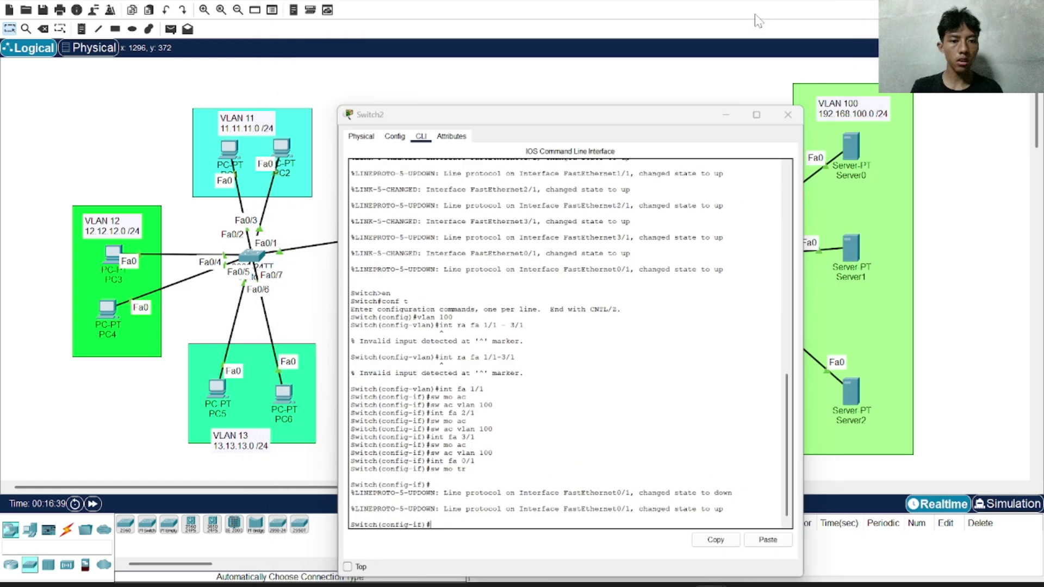
{"action": "left_click", "coordinate": [759, 9]}
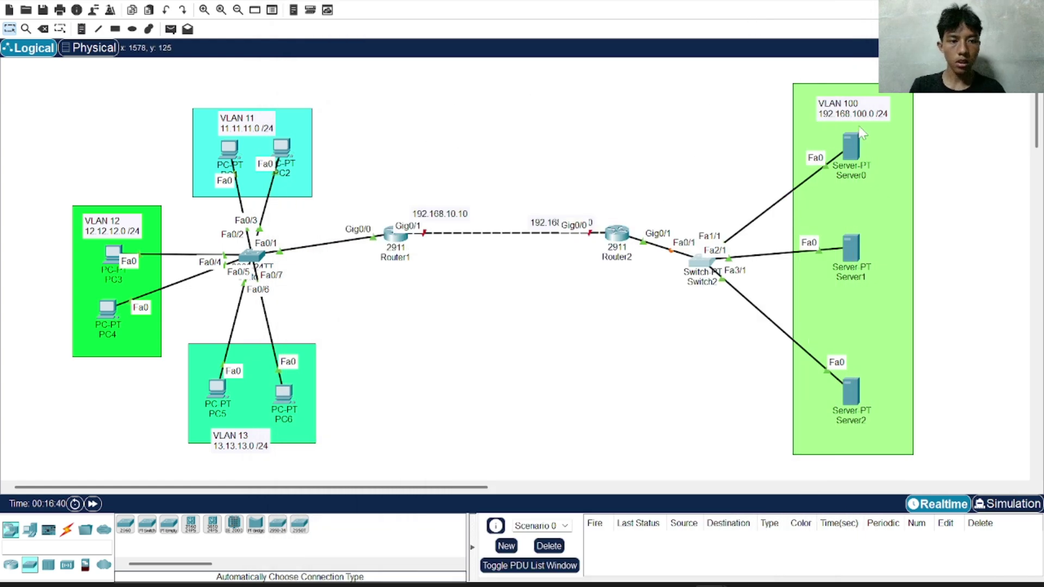
{"action": "left_click", "coordinate": [93, 505]}
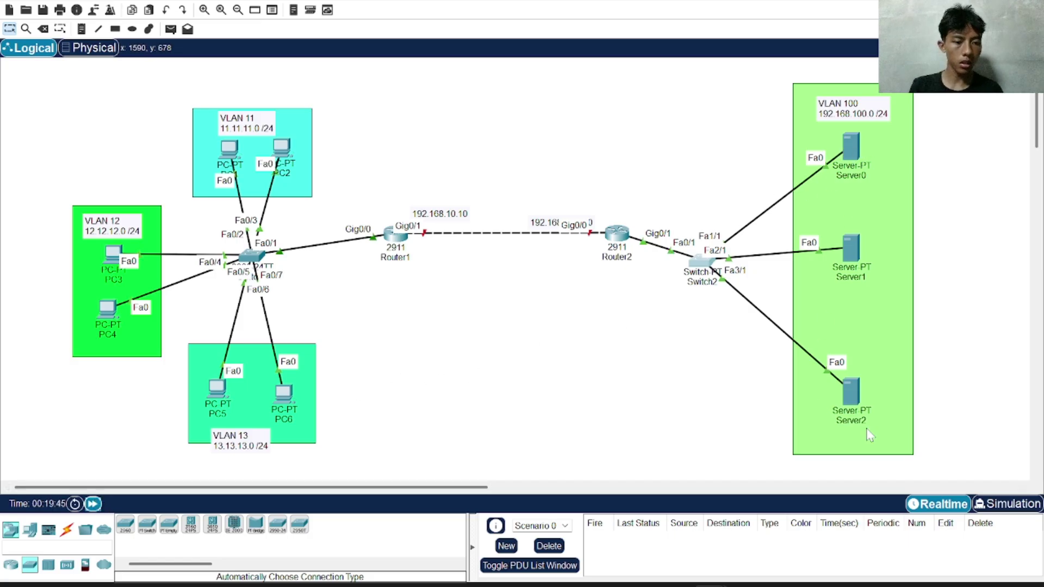
- Rename the VLAN 100 servers: Server2 as Server3, Server1 as Server2, and Server0 as Server1
{"action": "left_click", "coordinate": [854, 421]}
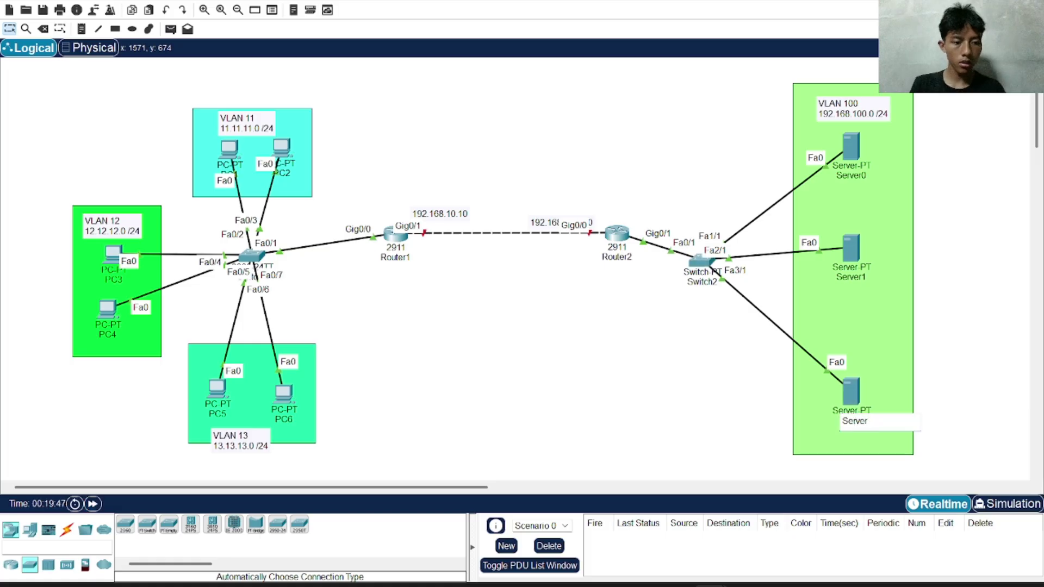
{"action": "type", "text": "2"}
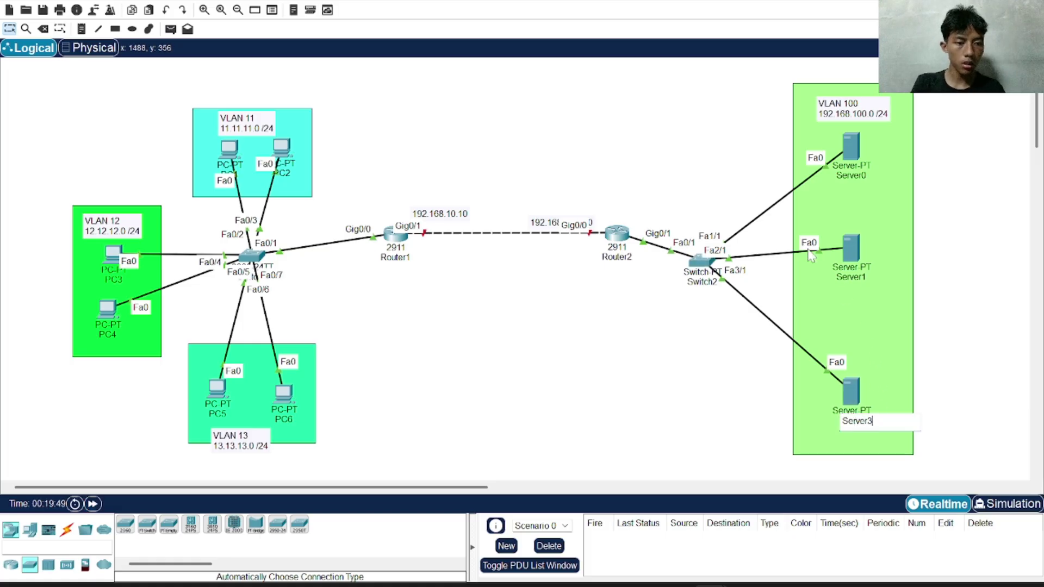
{"action": "left_click", "coordinate": [851, 277]}
{"action": "key", "text": "BackSpace"}
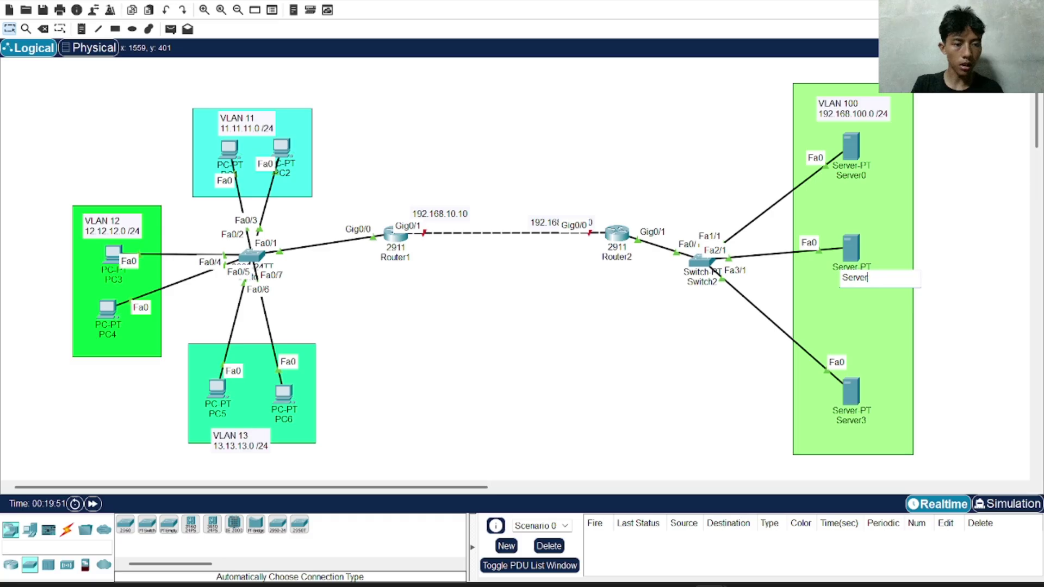
{"action": "type", "text": "2"}
{"action": "left_click", "coordinate": [861, 174]}
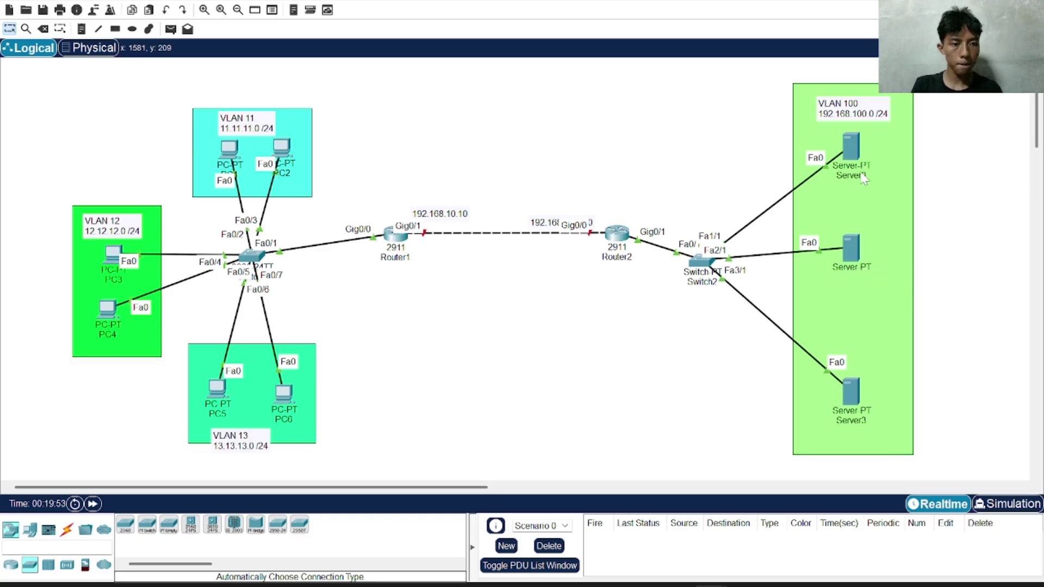
{"action": "key", "text": "BackSpace"}
{"action": "type", "text": "1"}
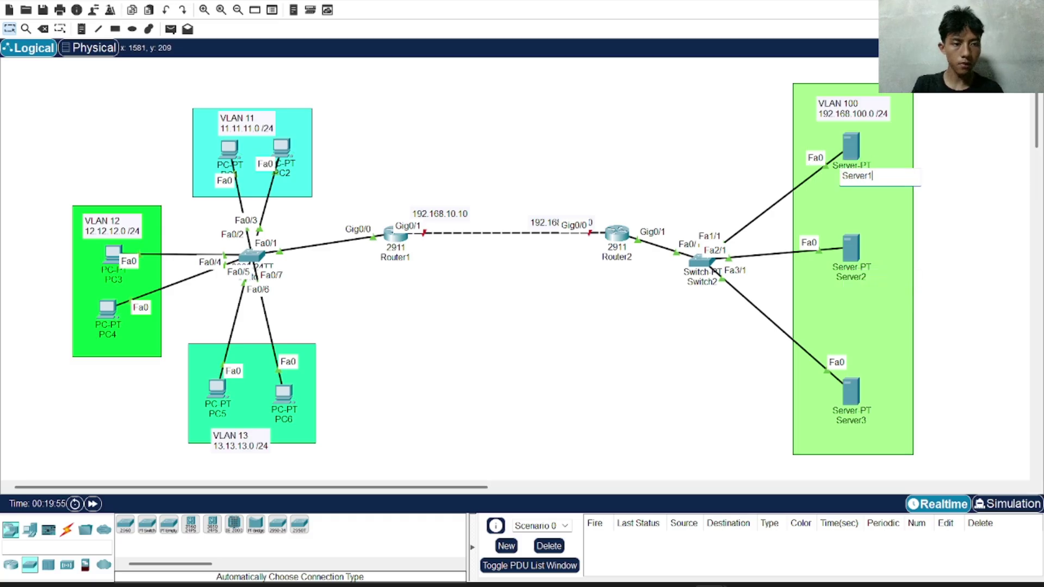
- Set Server1's IP configuration to DHCP and close its window
{"action": "left_click", "coordinate": [847, 141]}
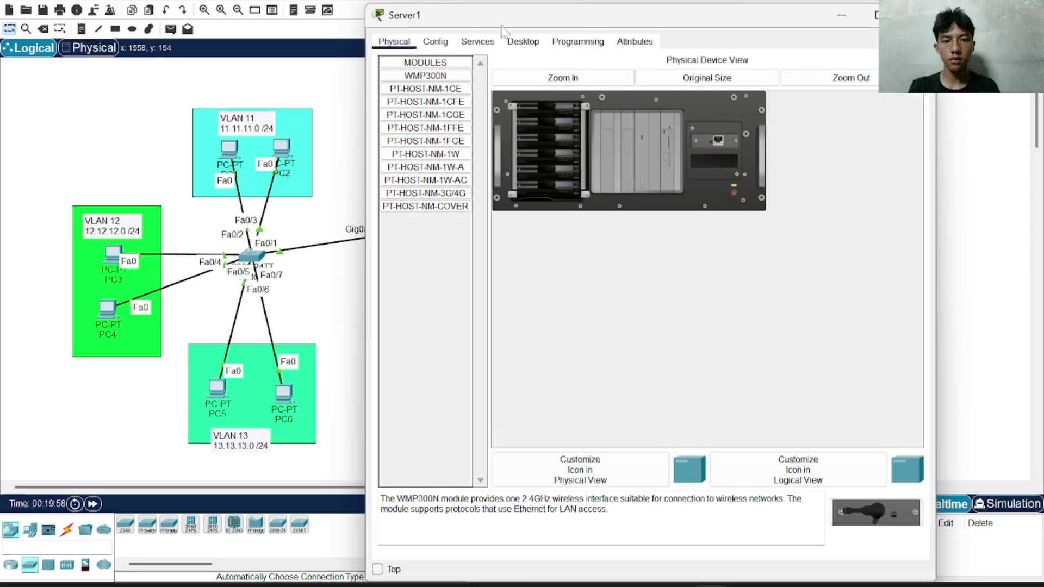
{"action": "left_click", "coordinate": [508, 46]}
{"action": "left_click", "coordinate": [445, 96]}
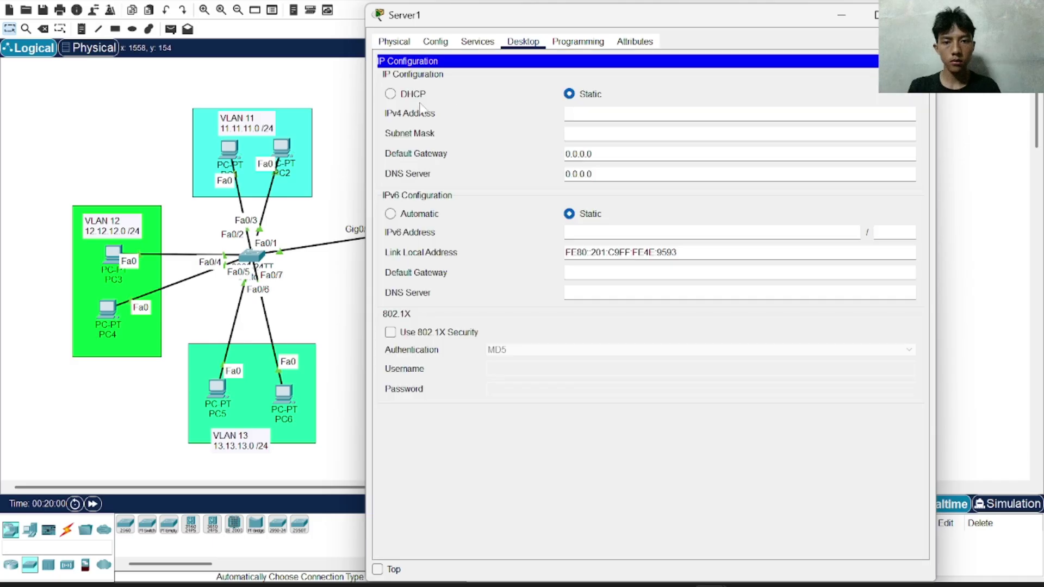
{"action": "left_click", "coordinate": [391, 94]}
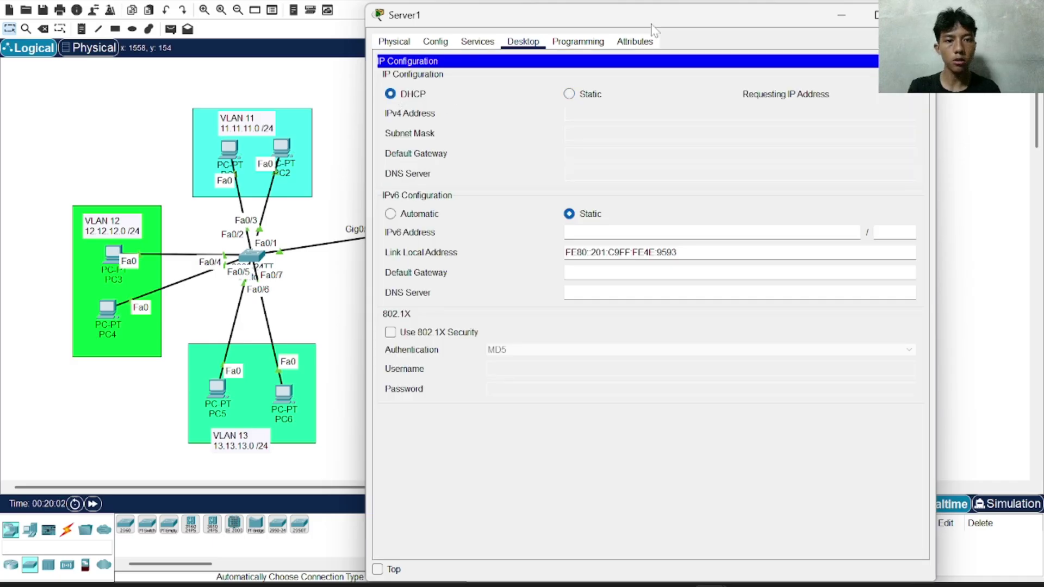
{"action": "left_click_drag", "start_coordinate": [652, 24], "coordinate": [453, 48]}
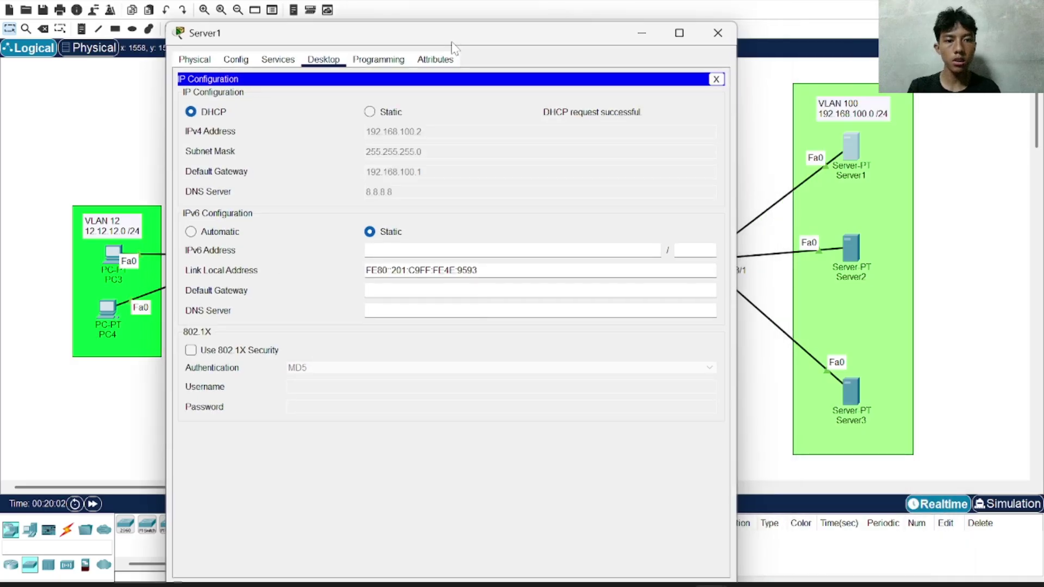
{"action": "left_click", "coordinate": [717, 33]}
- Set Server2's IP configuration to DHCP and close its window
{"action": "left_click", "coordinate": [853, 242]}
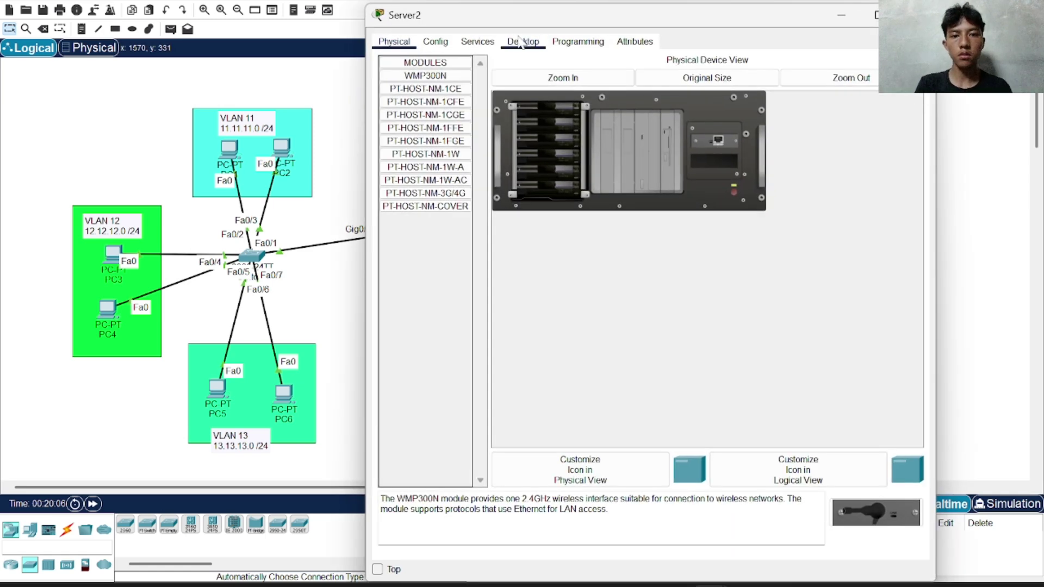
{"action": "left_click", "coordinate": [523, 41]}
{"action": "left_click", "coordinate": [445, 87]}
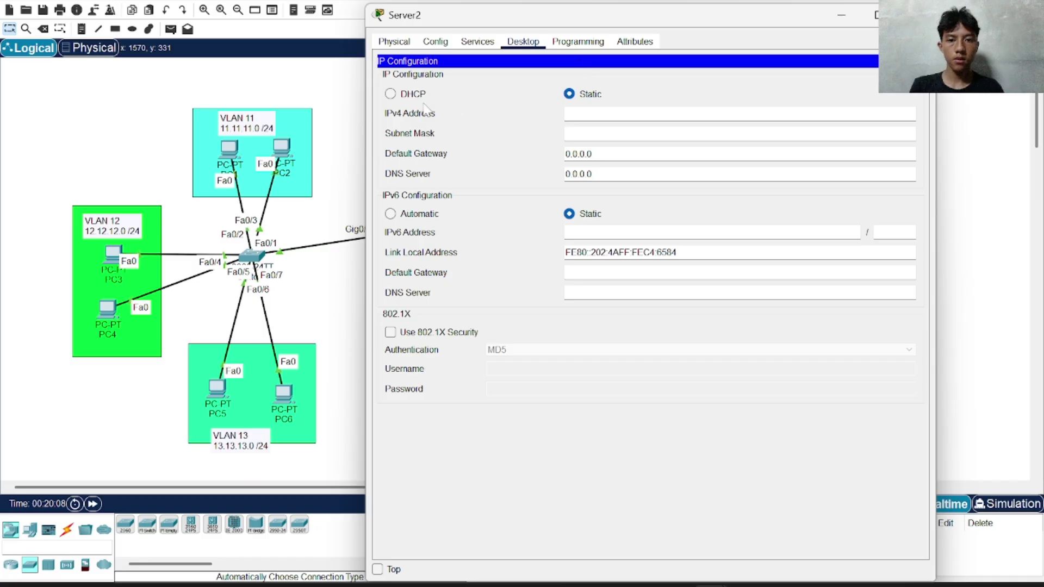
{"action": "left_click", "coordinate": [396, 97]}
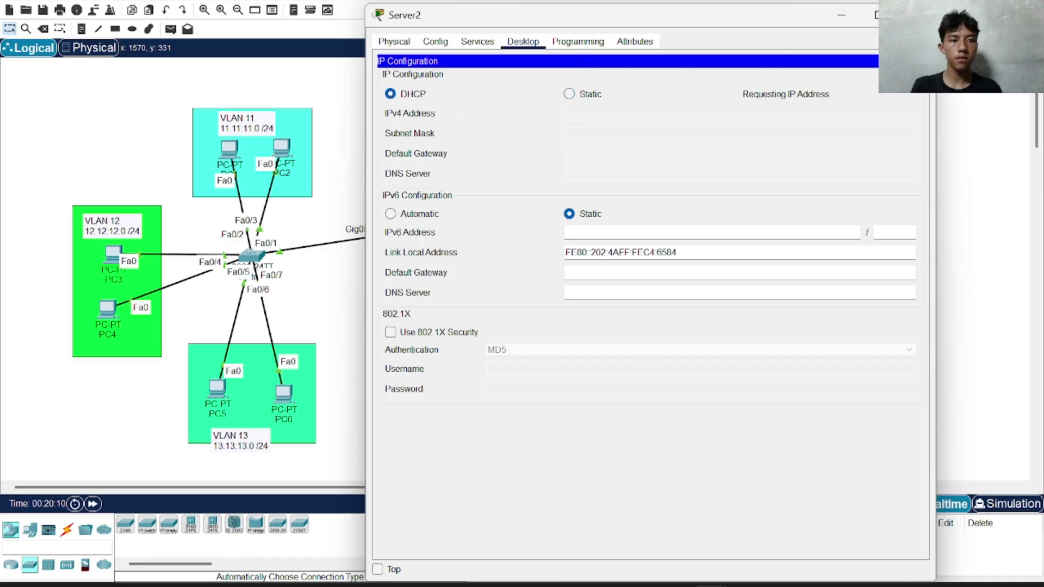
{"action": "left_click", "coordinate": [916, 15]}
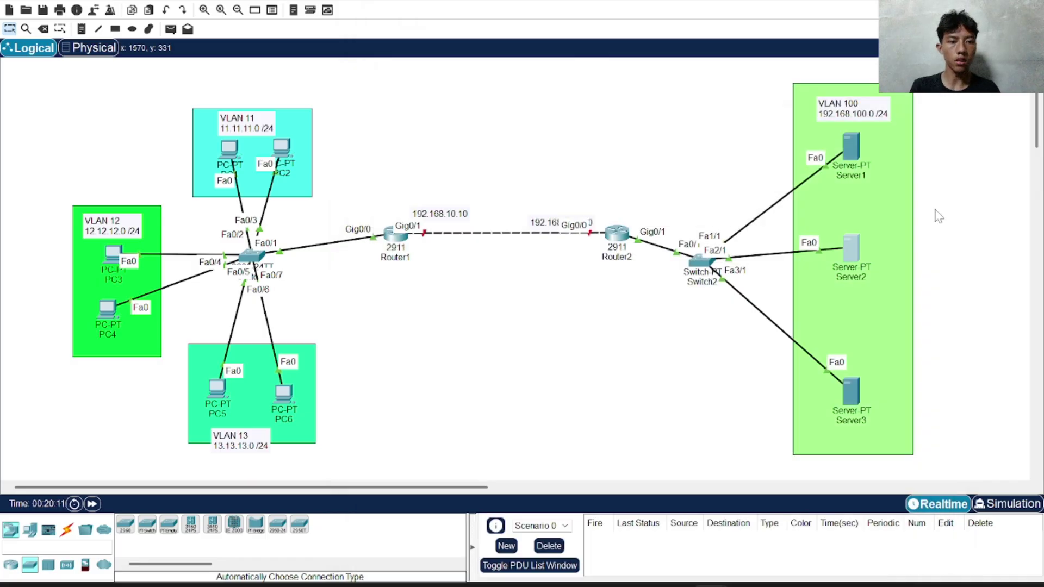
- Set Server3's IP configuration to DHCP and close its window
{"action": "left_click", "coordinate": [855, 387]}
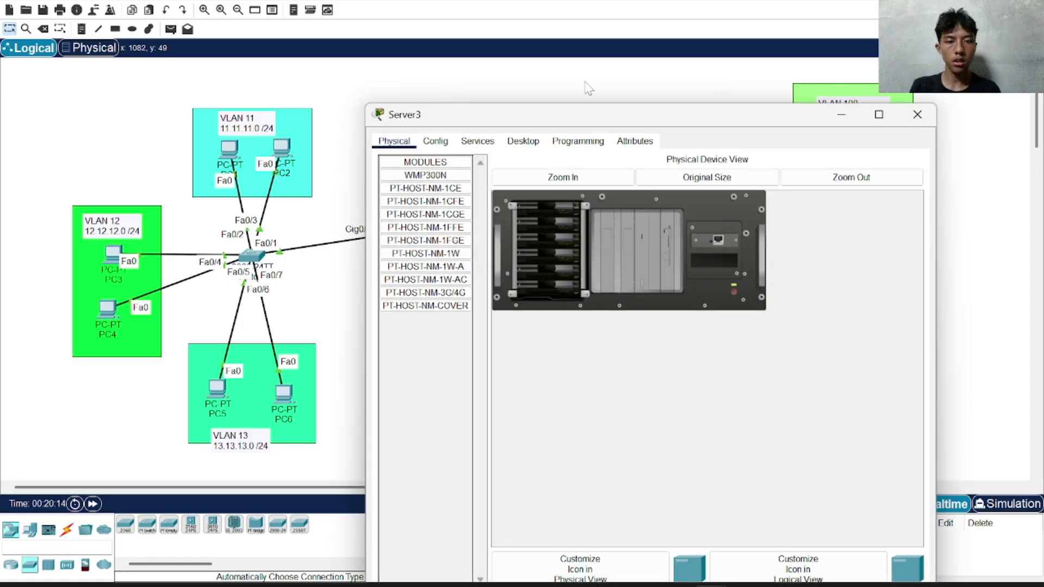
{"action": "left_click", "coordinate": [523, 141]}
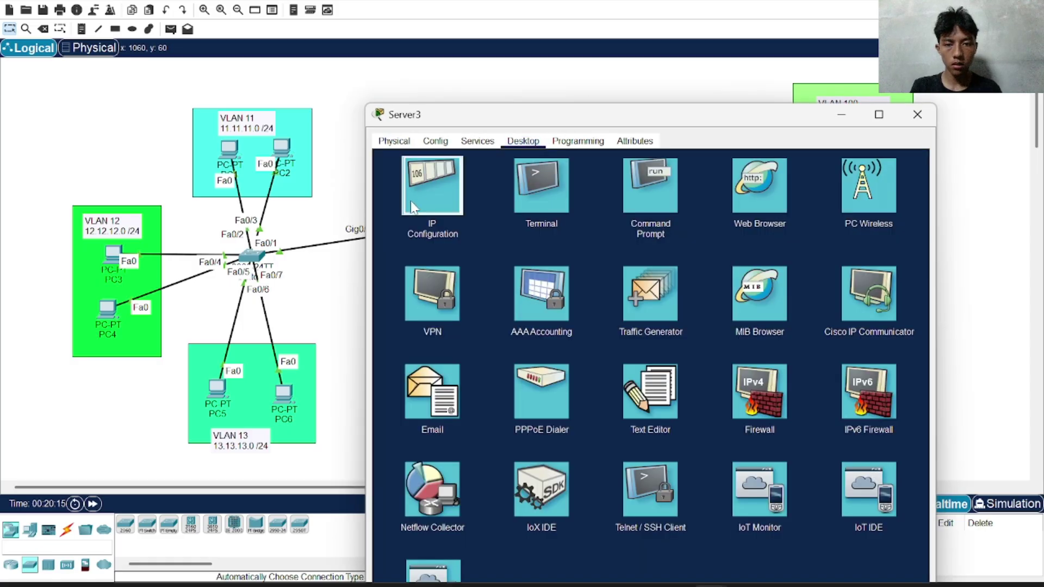
{"action": "left_click", "coordinate": [435, 187]}
{"action": "left_click", "coordinate": [390, 193]}
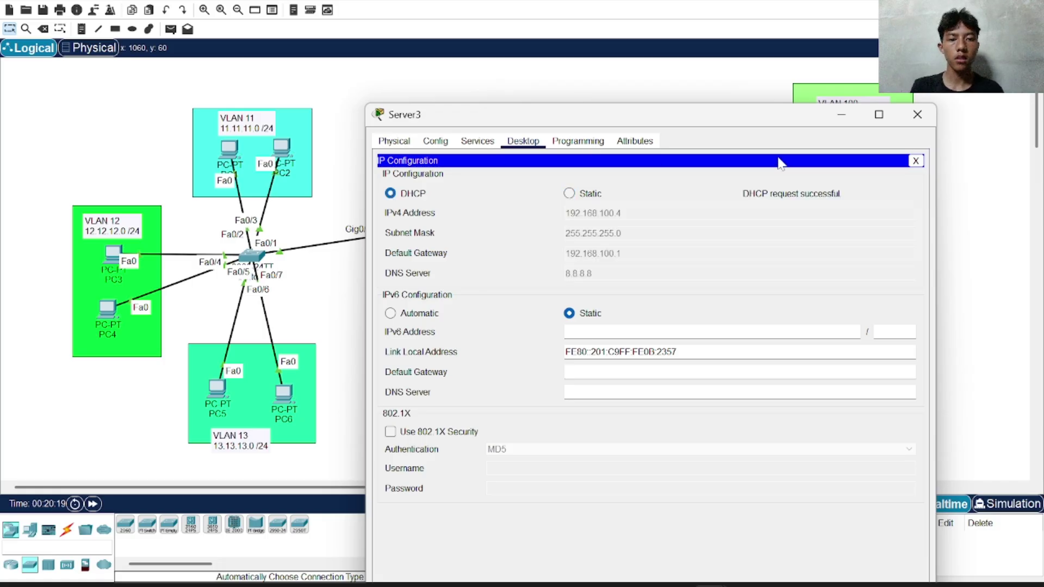
{"action": "left_click", "coordinate": [908, 117]}
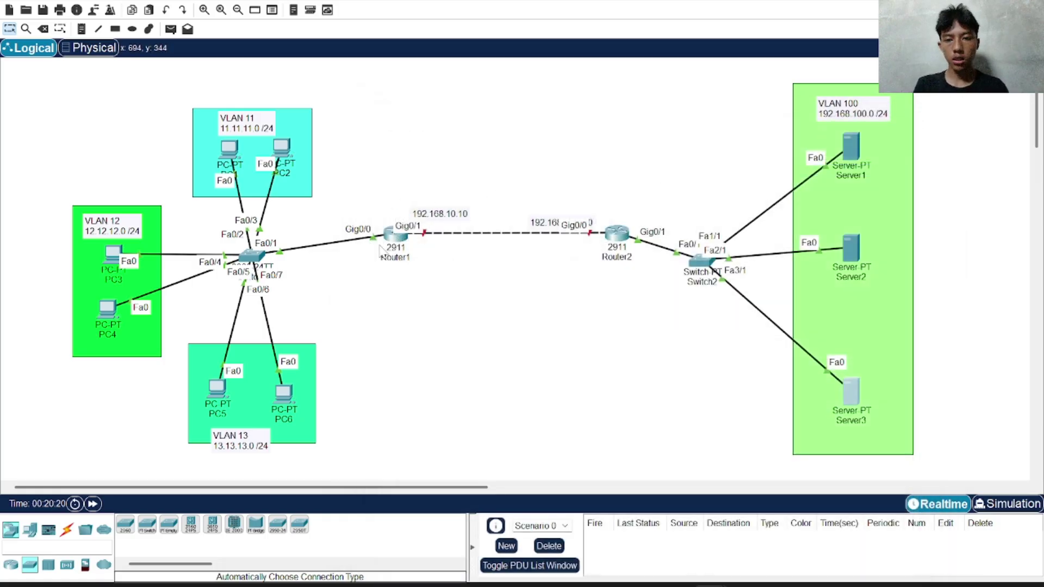
- Enable interface g0/1 on Router1 with no shutdown in its command line
{"action": "left_click", "coordinate": [399, 235]}
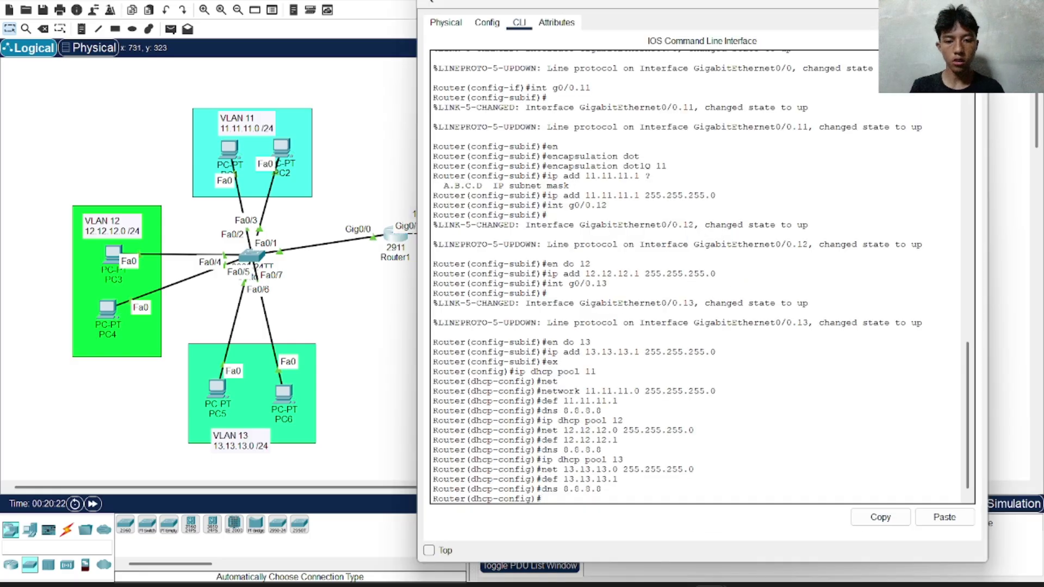
{"action": "type", "text": "int"}
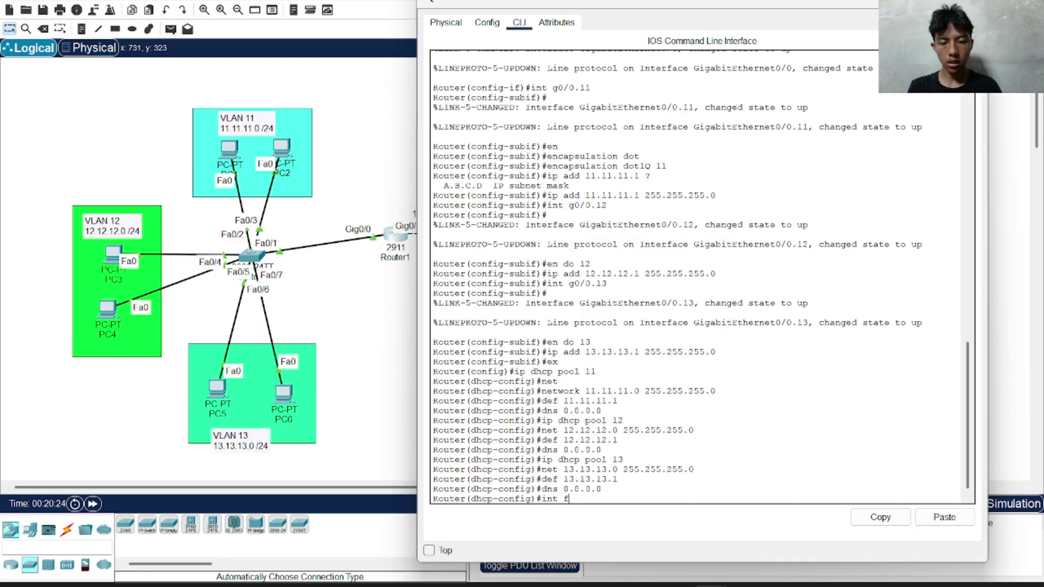
{"action": "type", "text": " g0/1"}
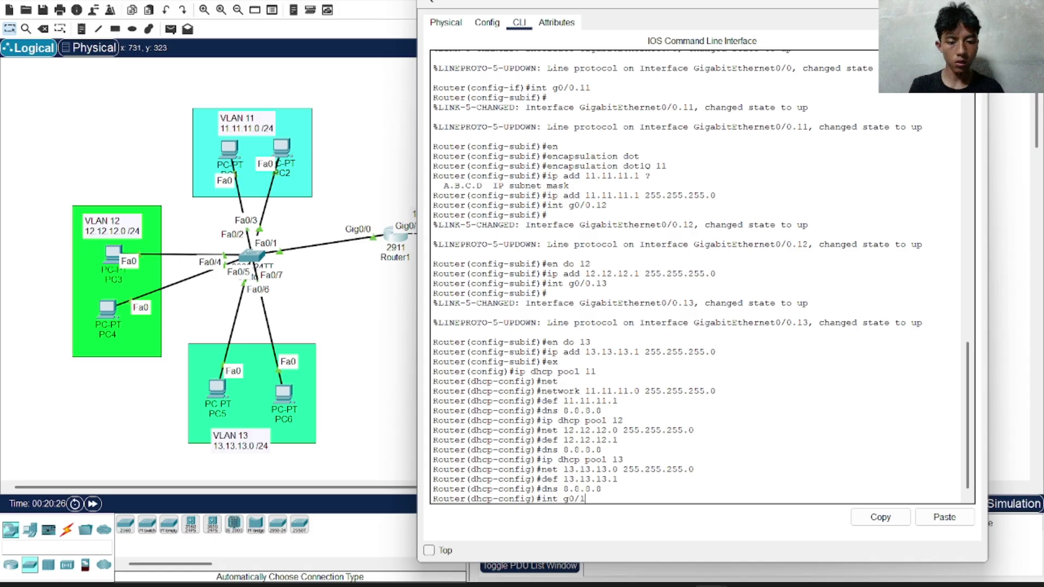
{"action": "key", "text": "Return"}
{"action": "type", "text": "no sh"}
{"action": "key", "text": "Return"}
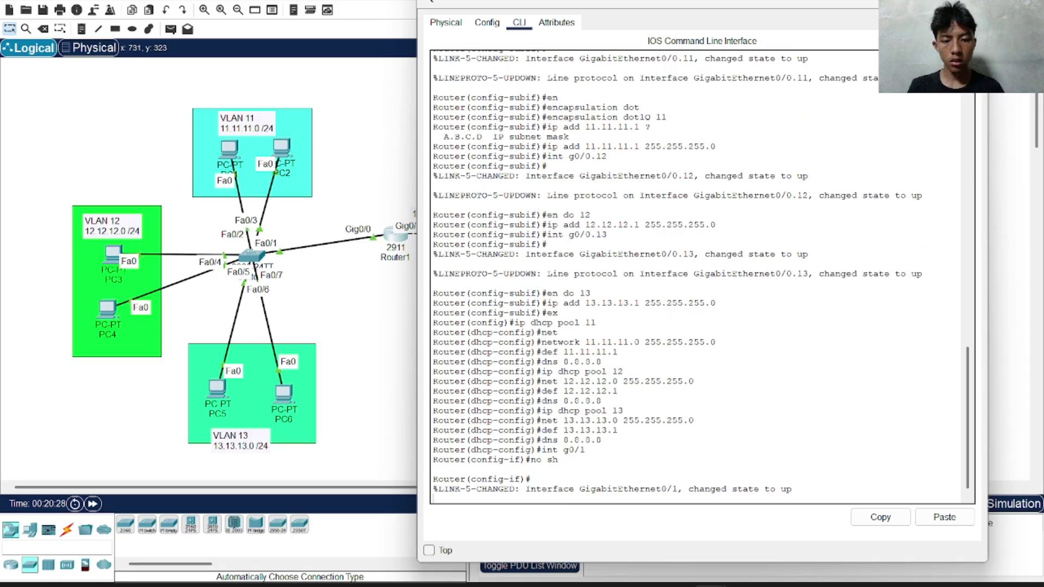
- Assign IP address 192.168.10.1 with mask 255.255.255.252 to Router1's g0/1 interface and close the router's window
{"action": "type", "text": "ip a"}
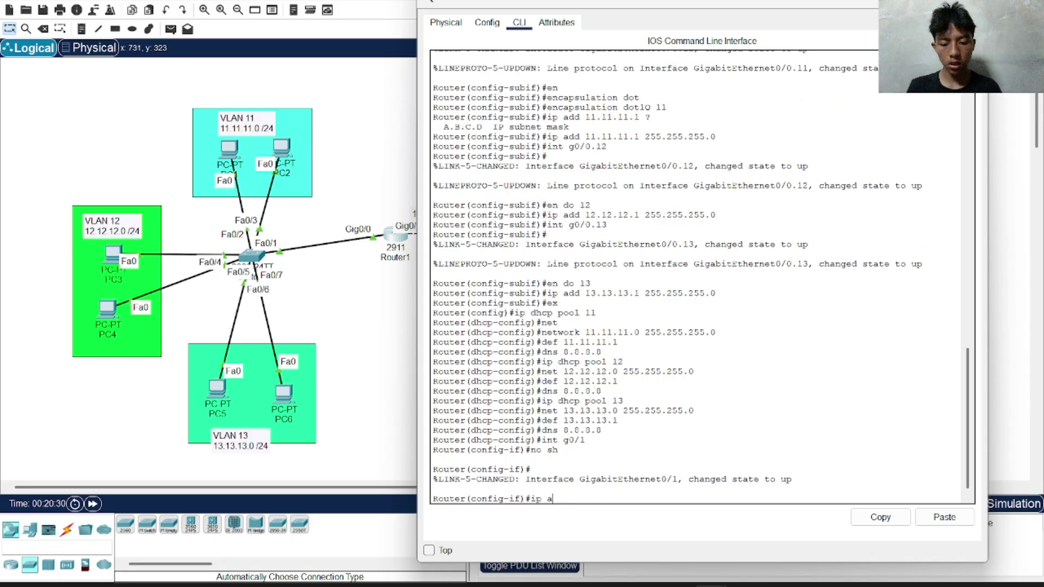
{"action": "type", "text": "dd 192.168"}
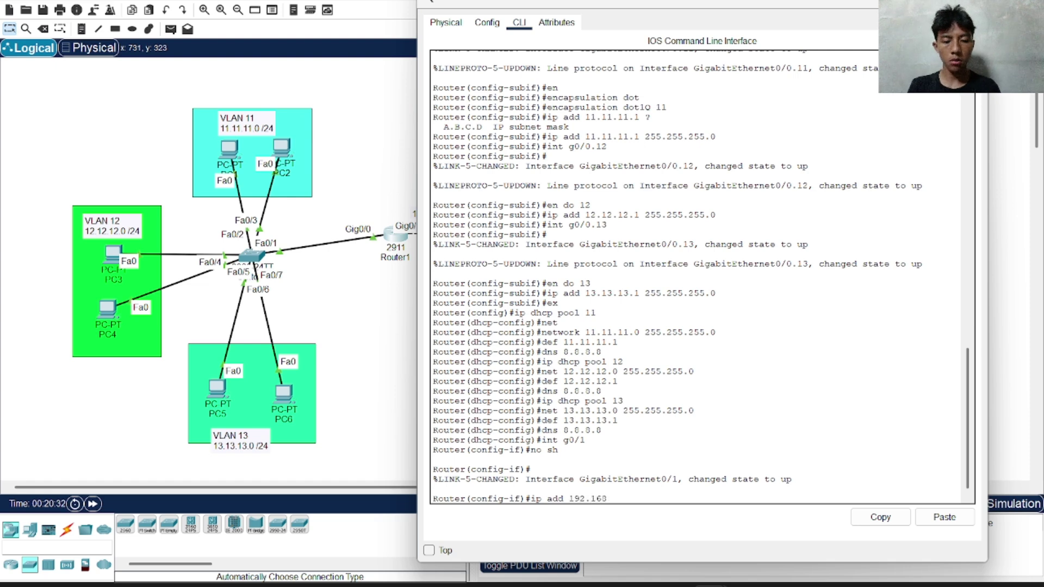
{"action": "type", "text": ".10.1 2"}
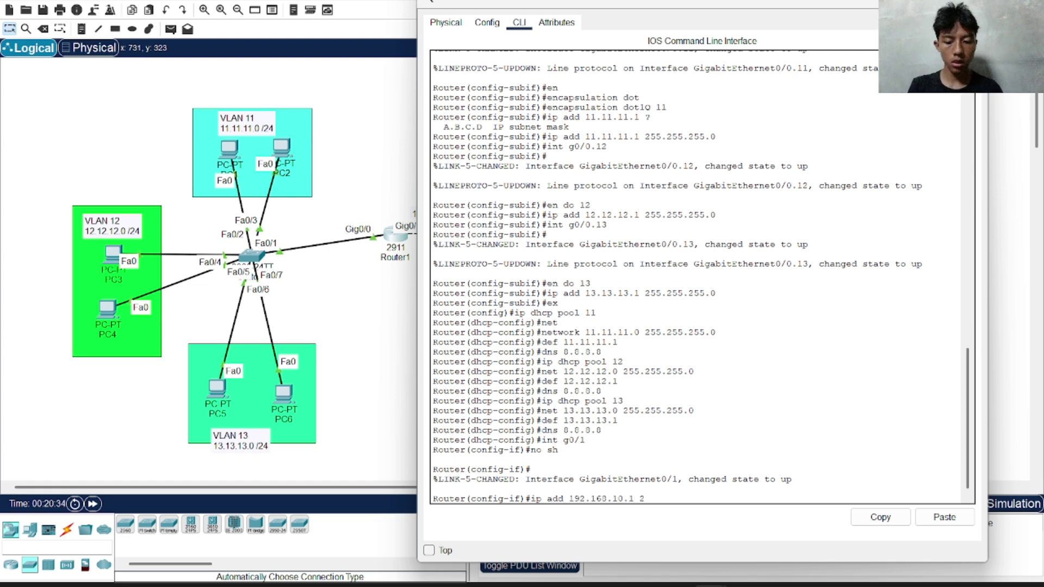
{"action": "type", "text": "55.255.255."}
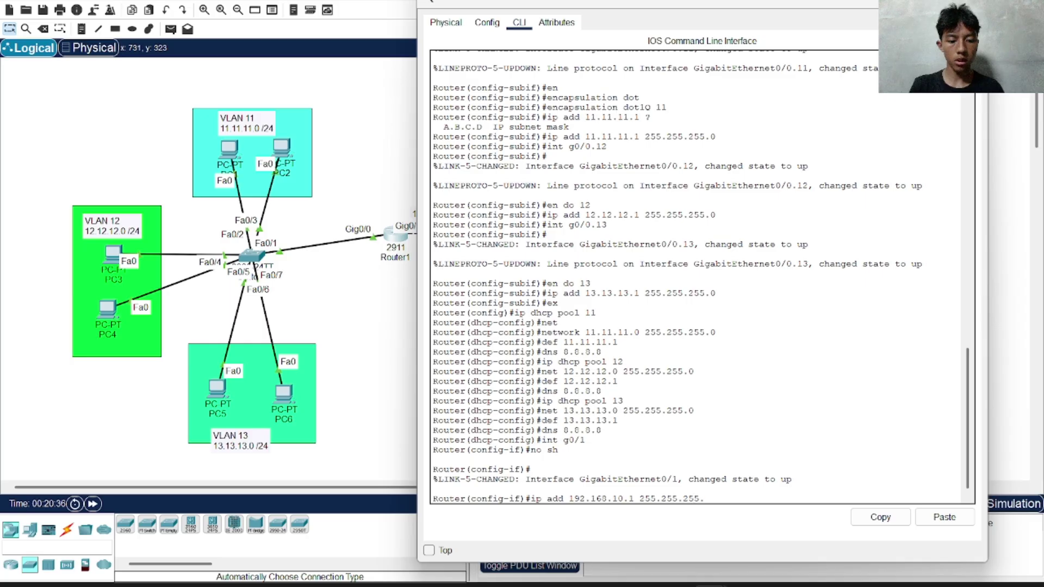
{"action": "type", "text": "252"}
{"action": "key", "text": "Return"}
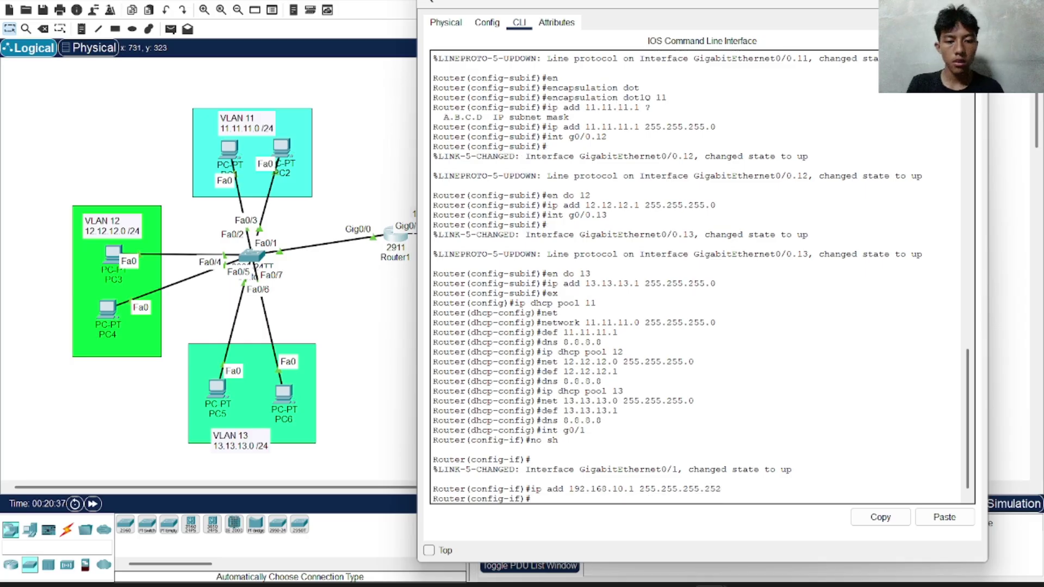
{"action": "left_click", "coordinate": [972, 2]}
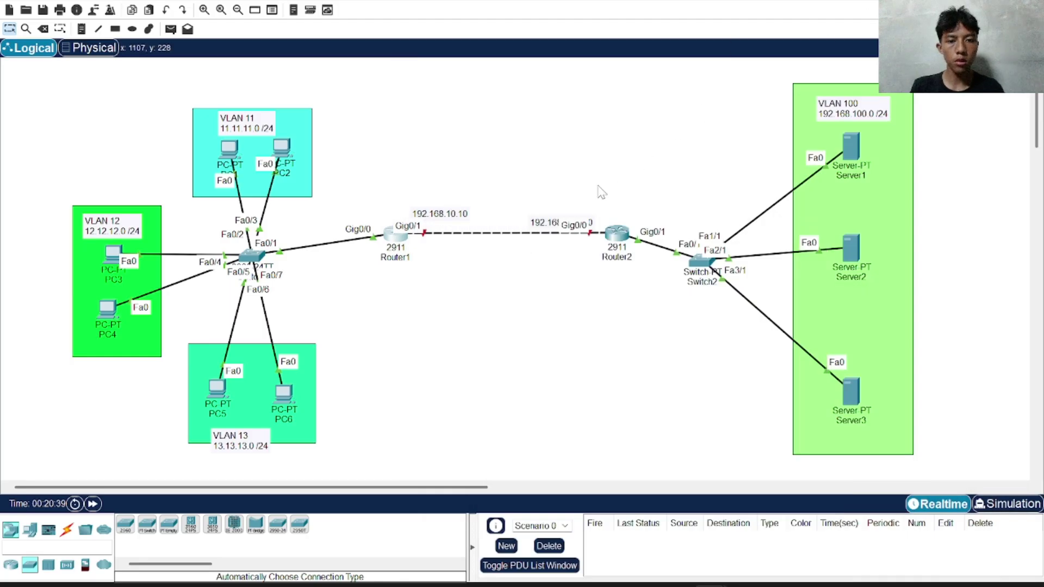
- Change the address note beside Router1 to 192.168.10.1 /30 and move Router2's address note up, clear of the Gig0/0 label
{"action": "left_click", "coordinate": [461, 217]}
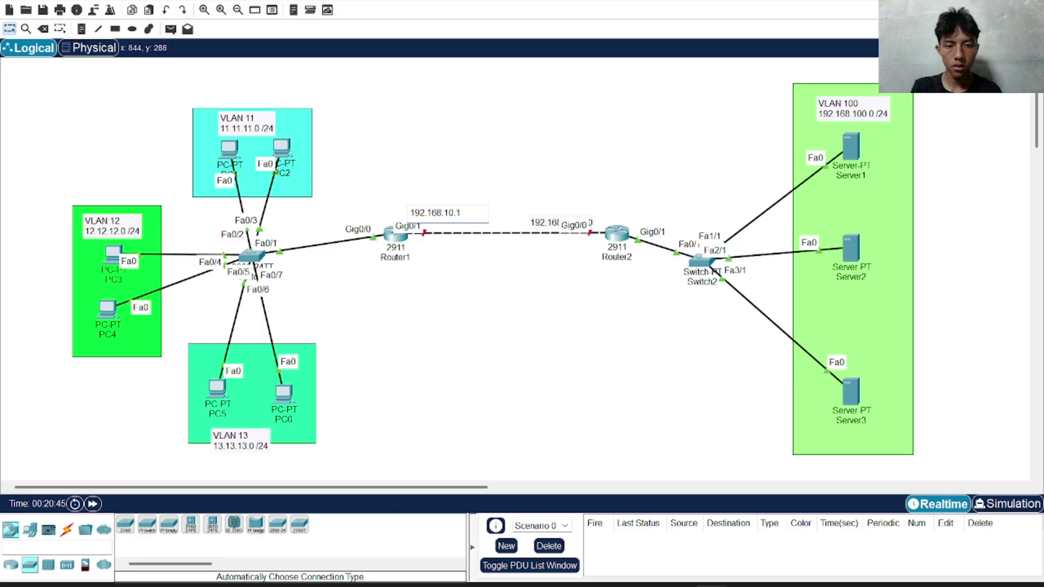
{"action": "type", "text": "0"}
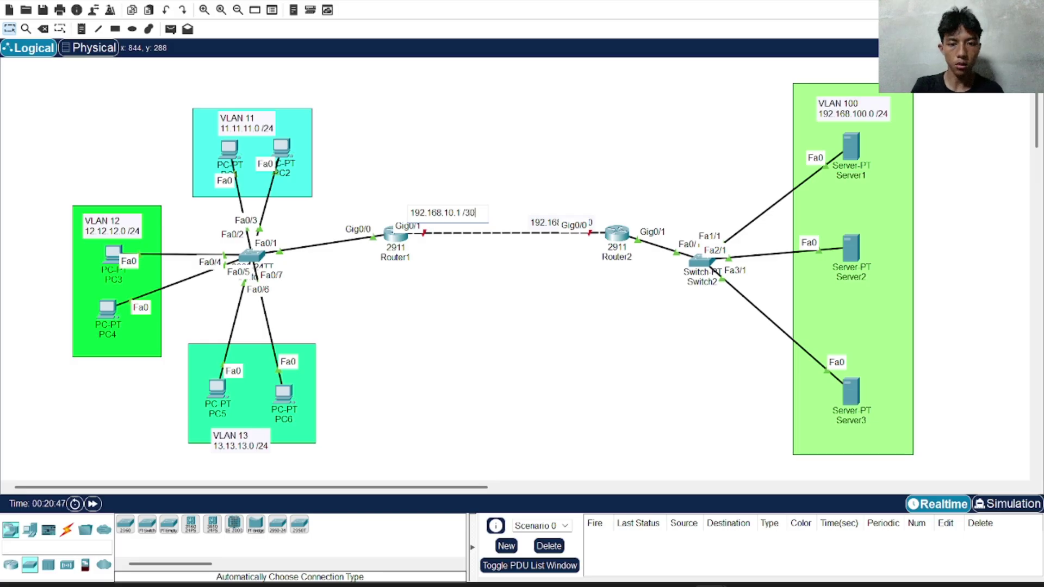
{"action": "left_click", "coordinate": [614, 207]}
{"action": "left_click_drag", "start_coordinate": [544, 223], "coordinate": [543, 199]}
- Enable interface g0/2 on Router2 with no shutdown in its command line
{"action": "left_click", "coordinate": [617, 233]}
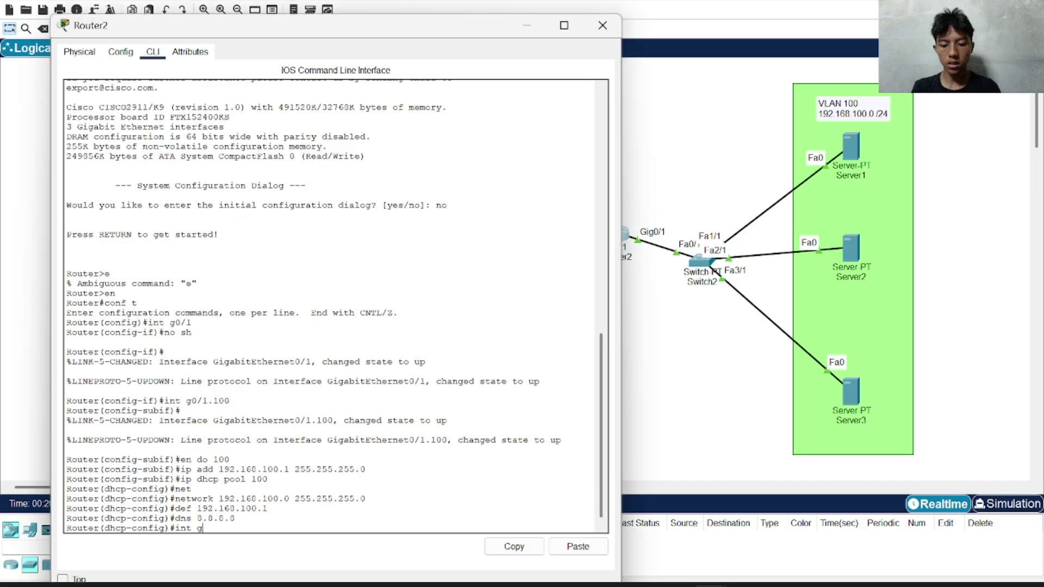
{"action": "type", "text": "int g0/2"}
{"action": "key", "text": "Return"}
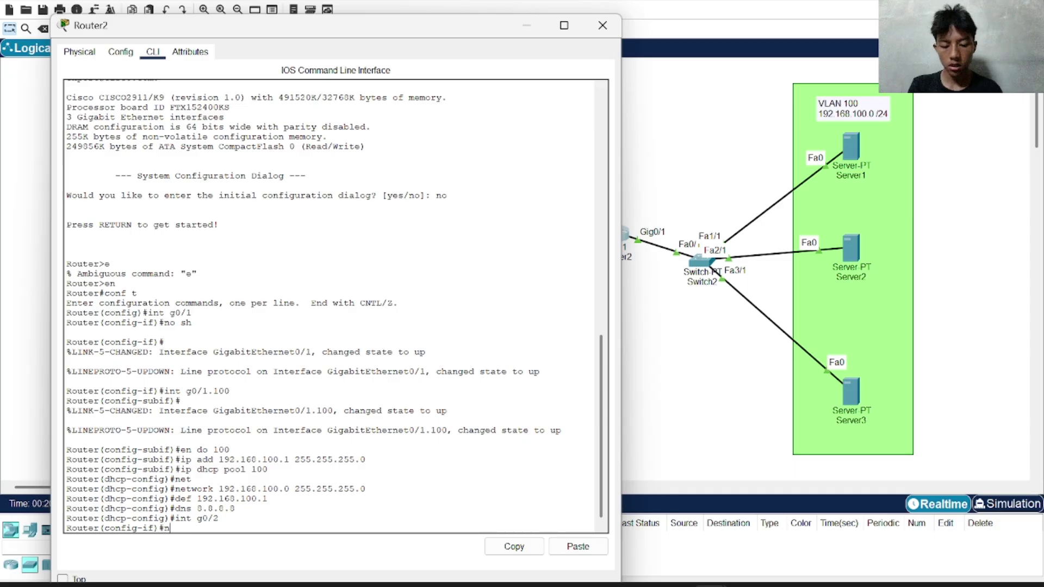
{"action": "type", "text": "no sh"}
{"action": "key", "text": "Return"}
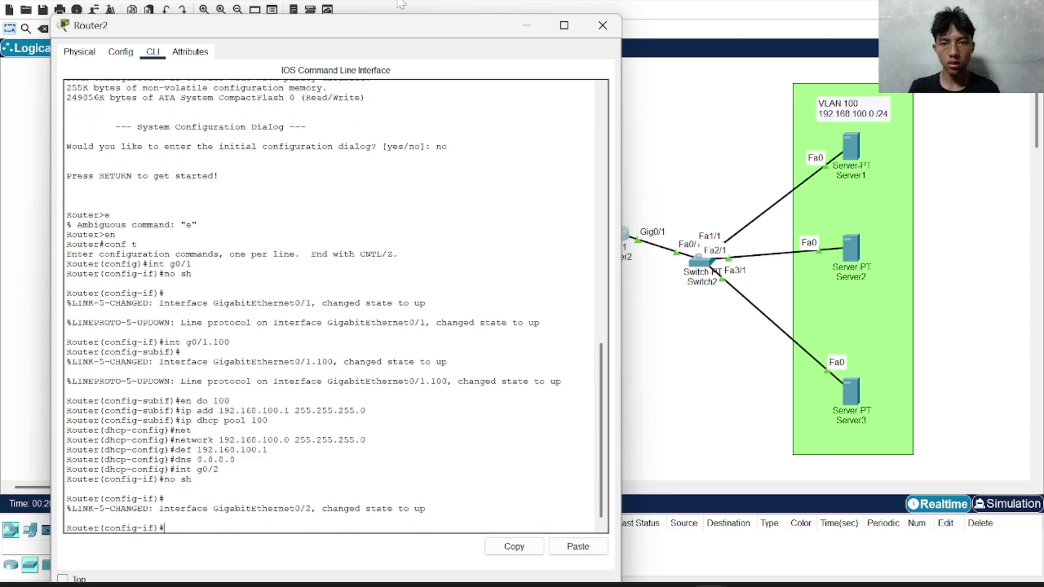
- Enable interface g0/0 on Router2 with no shutdown, moving the router's window up to see the prompt
{"action": "left_click_drag", "start_coordinate": [377, 30], "coordinate": [368, 0]}
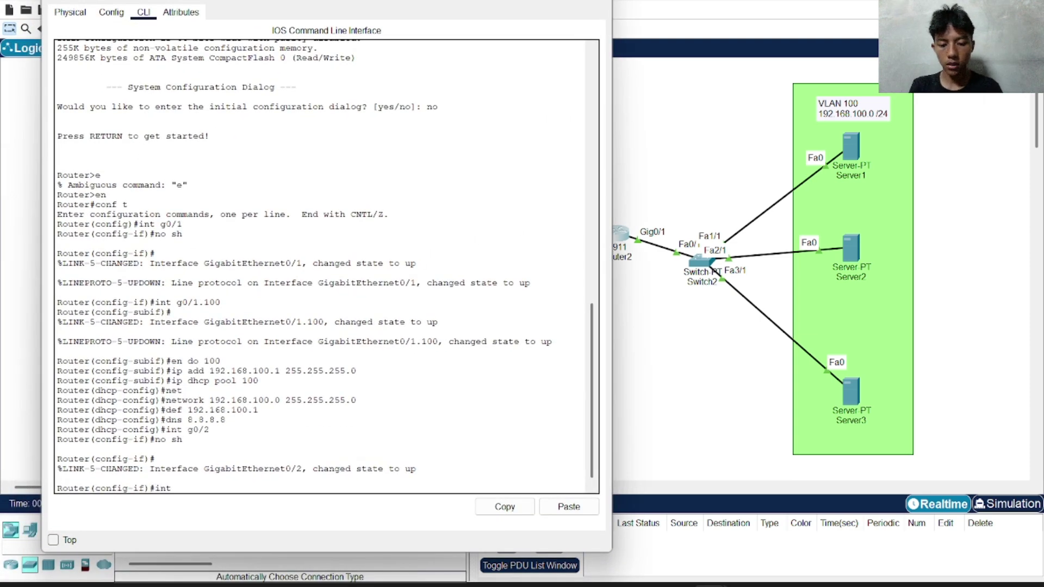
{"action": "type", "text": "int g0/0"}
{"action": "key", "text": "Return"}
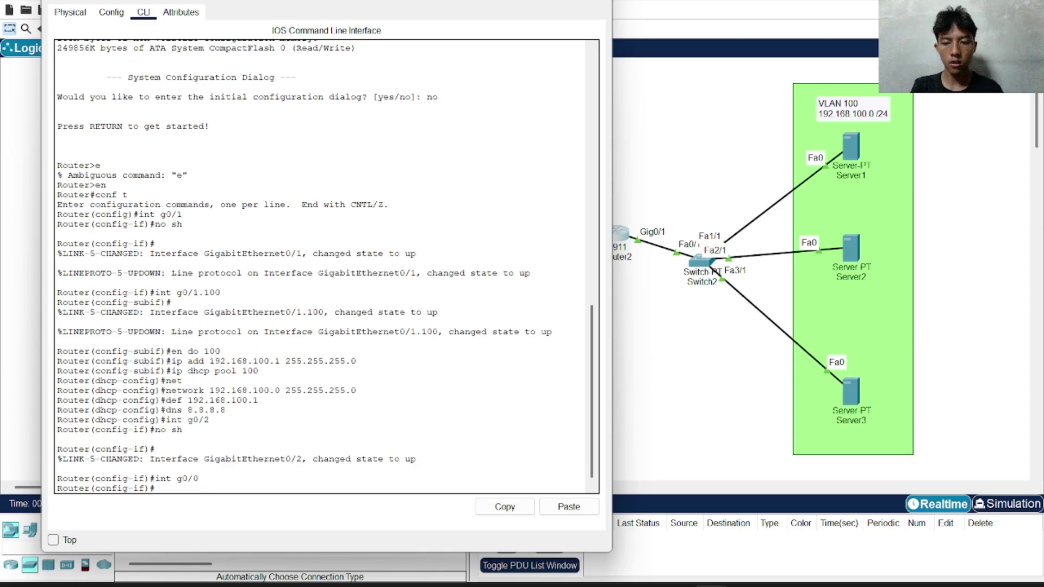
{"action": "type", "text": "no sh"}
{"action": "key", "text": "Return"}
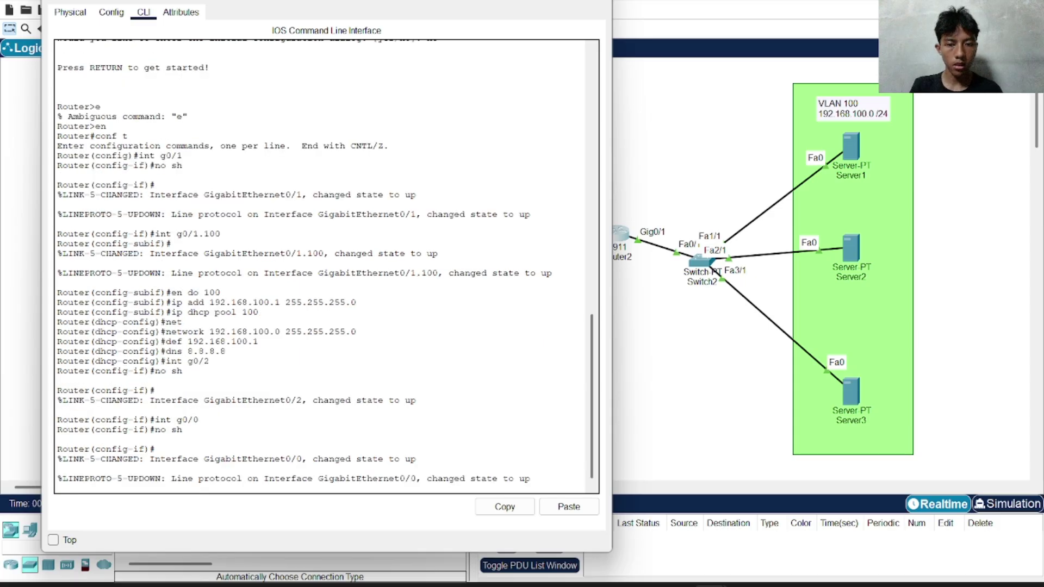
- Assign IP address 192.168.10.2 with mask 255.255.255.0 to Router2's g0/0 interface
{"action": "left_click_drag", "start_coordinate": [449, 8], "coordinate": [345, 31]}
{"action": "type", "text": "ip ad"}
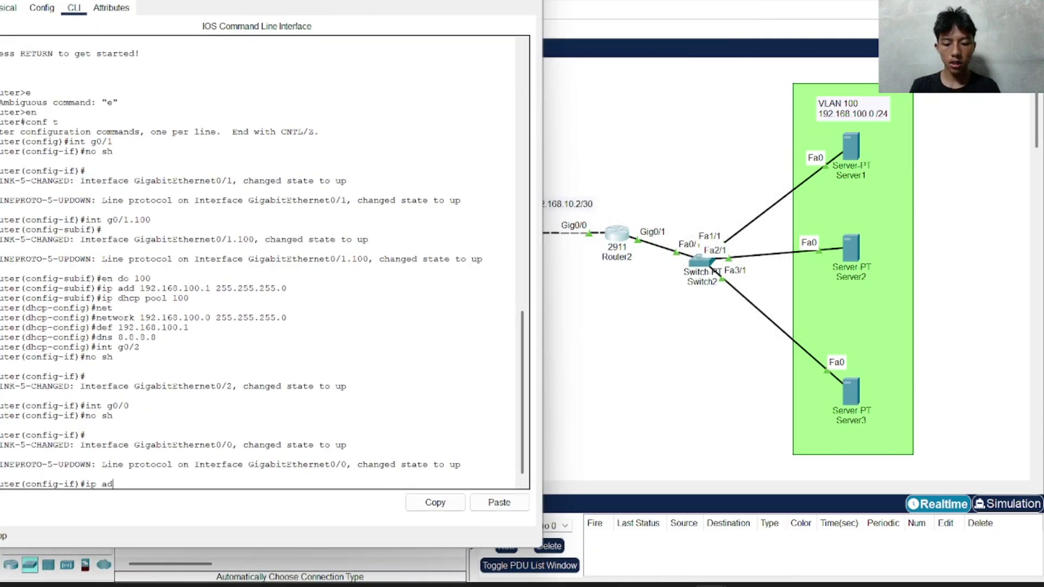
{"action": "type", "text": "d 192.168"}
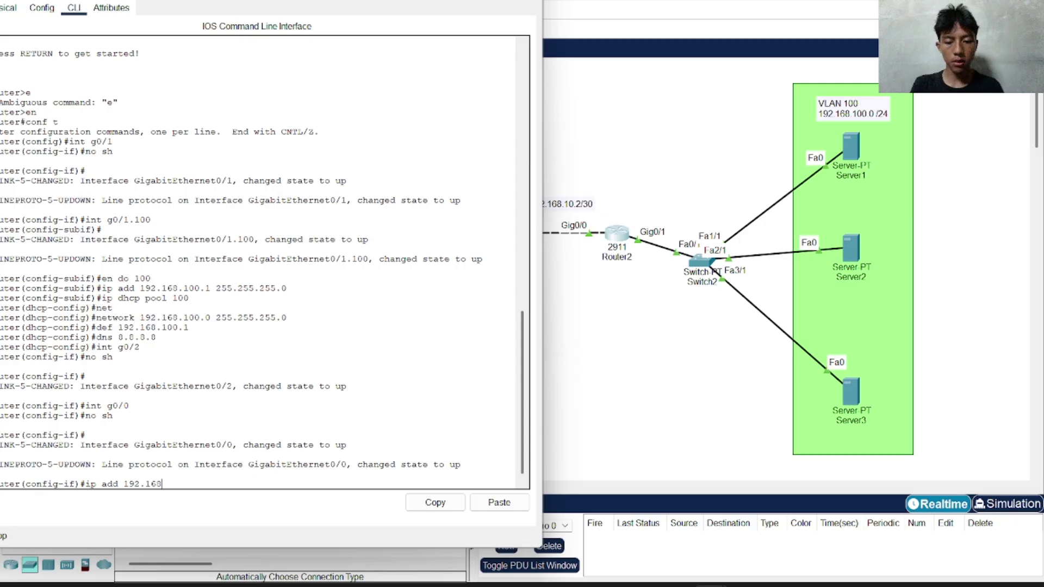
{"action": "type", "text": ".10.2 "}
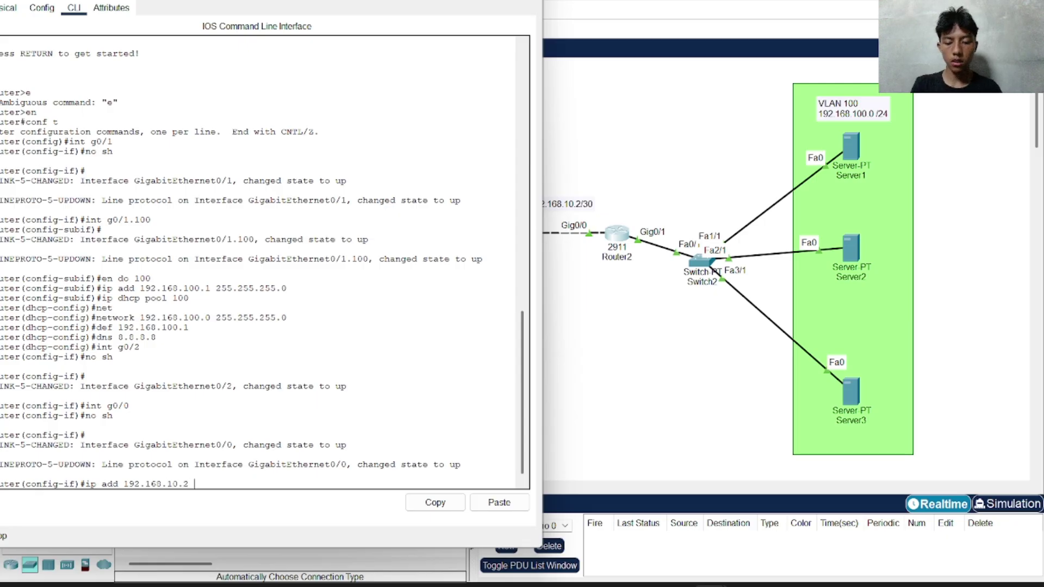
{"action": "type", "text": "255.255"}
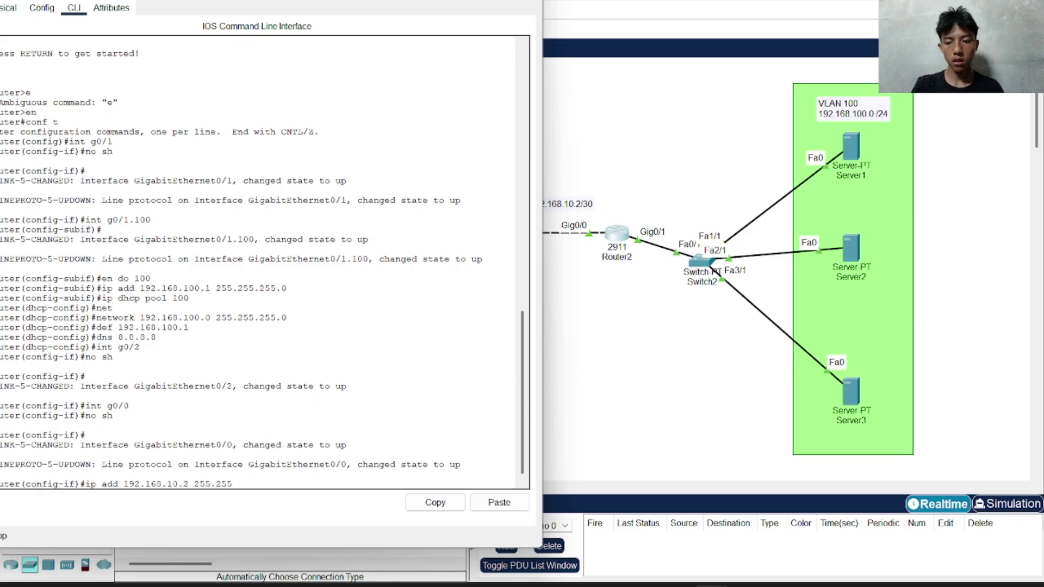
{"action": "type", "text": ".255.0"}
{"action": "key", "text": "Return"}
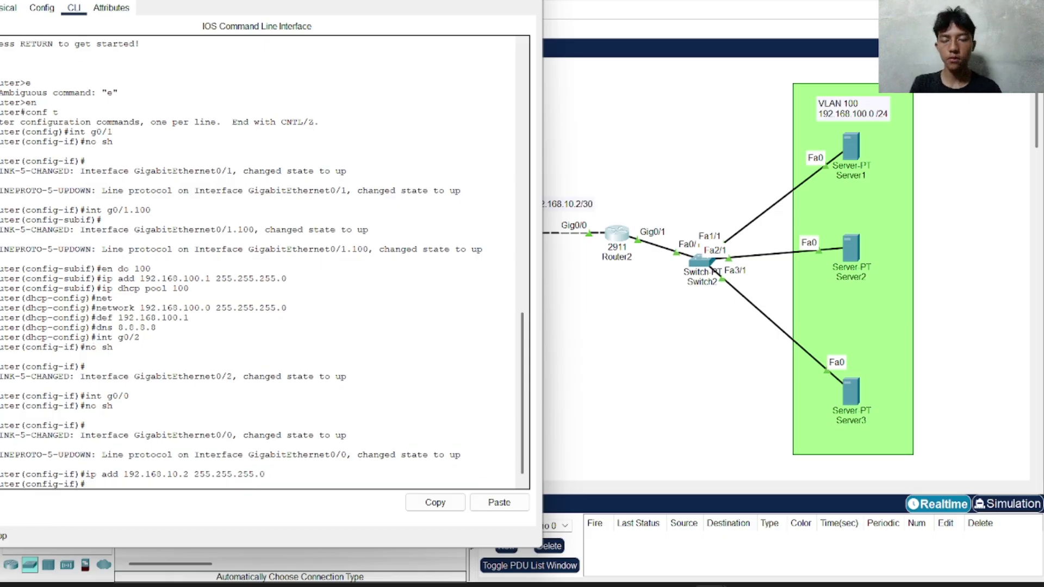
- Send a simple test PDU from PC2 to Server1 to check connectivity between VLAN 11 and VLAN 100
{"action": "left_click", "coordinate": [462, 0]}
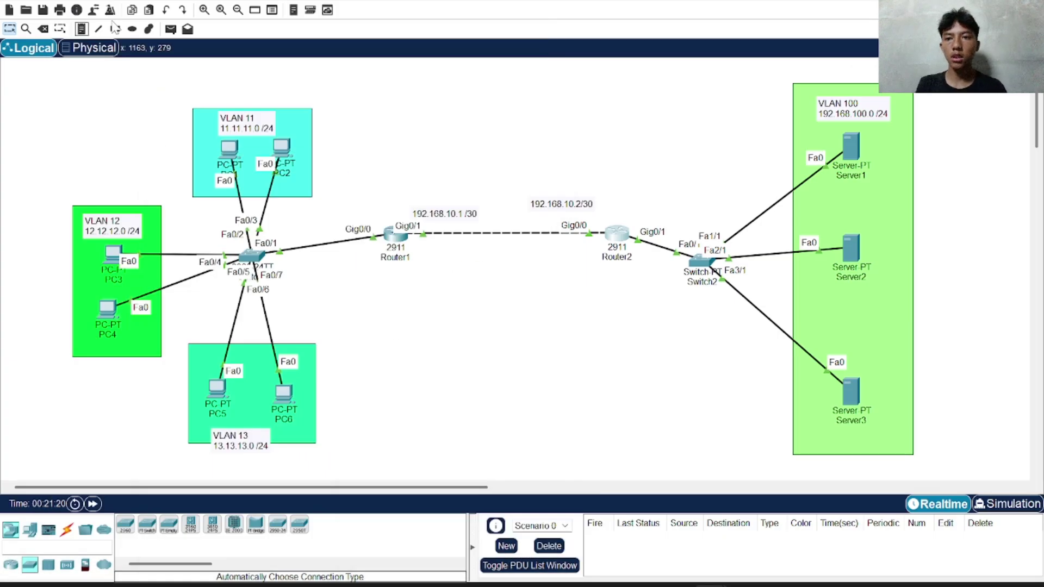
{"action": "left_click", "coordinate": [171, 28]}
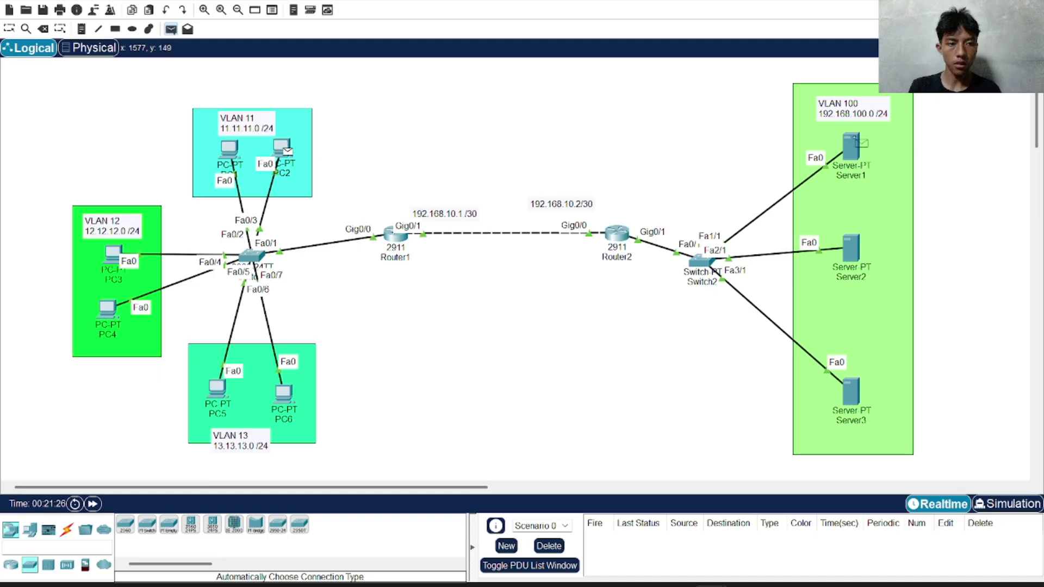
{"action": "left_click", "coordinate": [857, 140]}
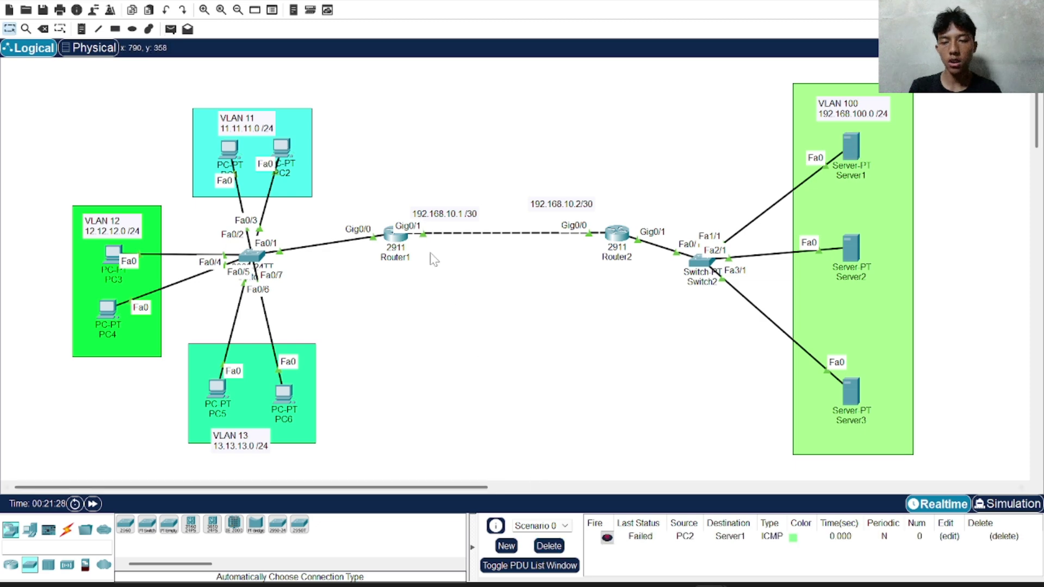
- Exit interface configuration on Router1 and start EIGRP routing process 2
{"action": "left_click", "coordinate": [399, 237]}
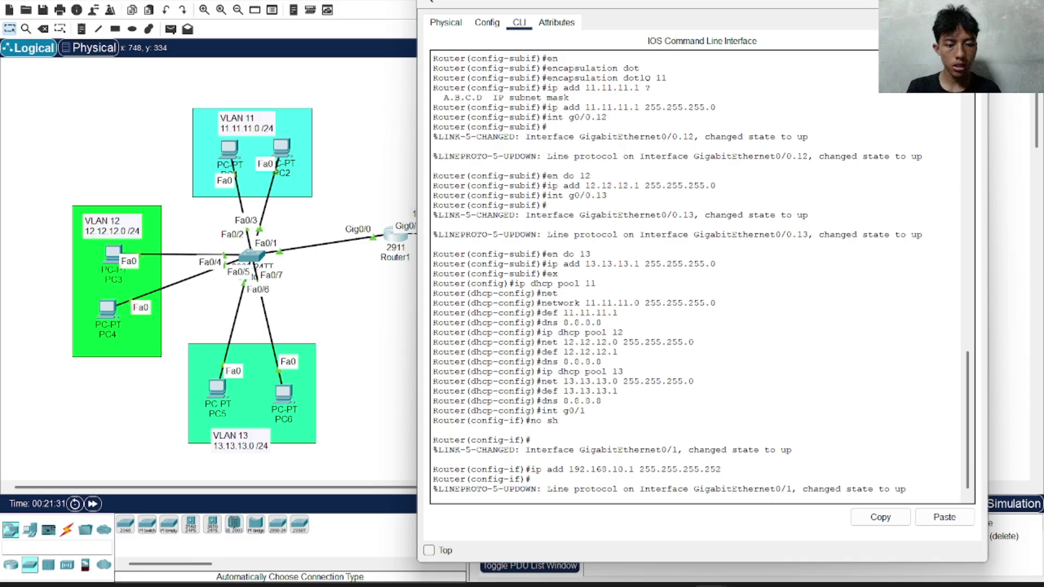
{"action": "key", "text": "Return"}
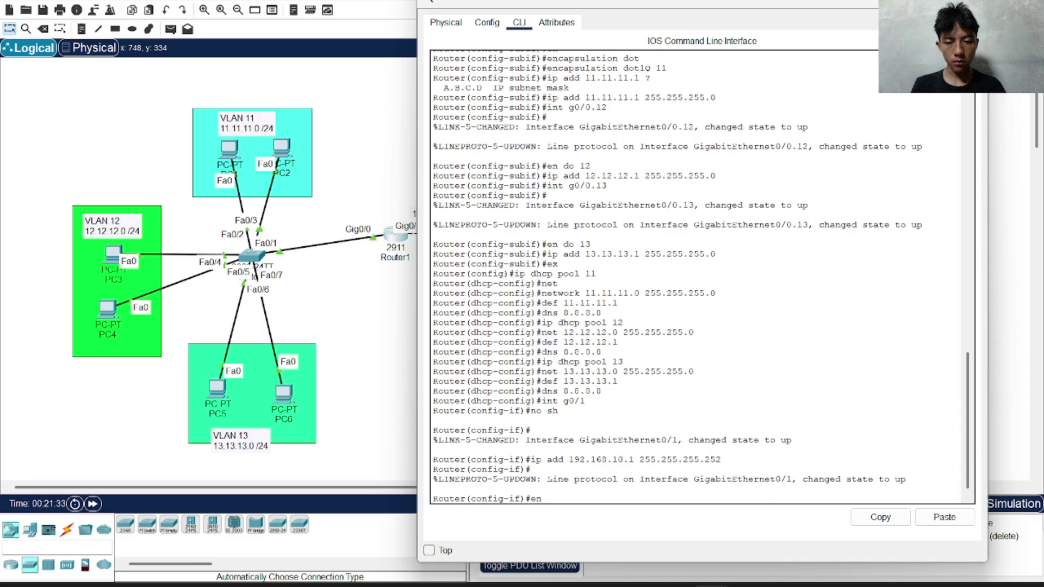
{"action": "type", "text": "ex"}
{"action": "key", "text": "Return"}
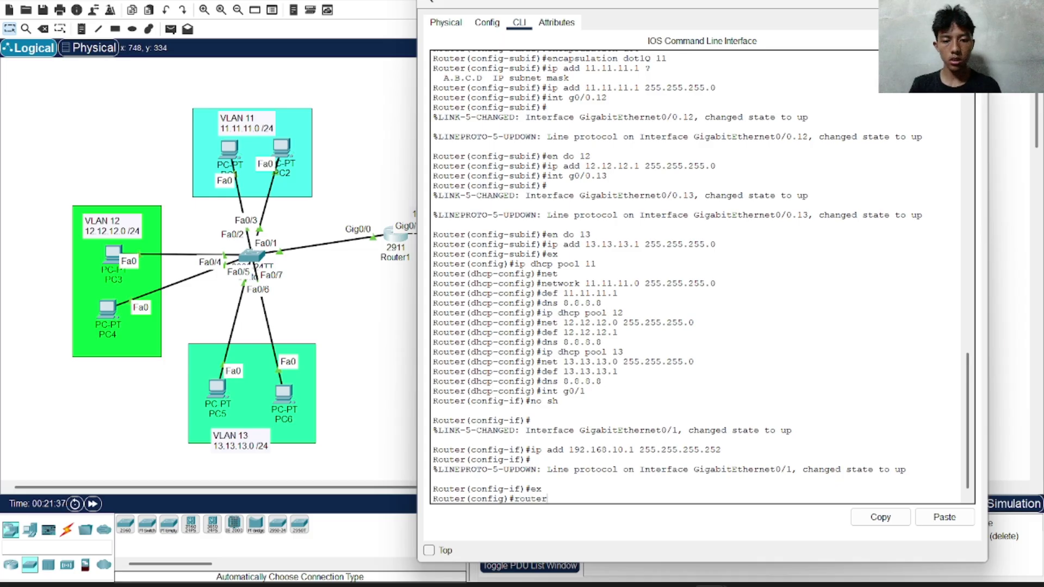
{"action": "type", "text": "router eif"}
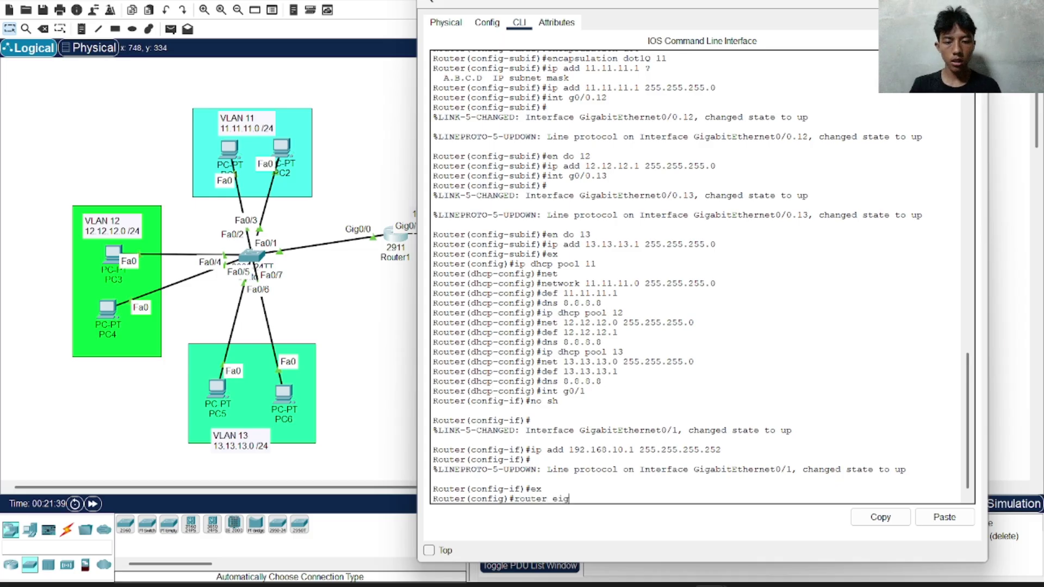
{"action": "type", "text": "rp "}
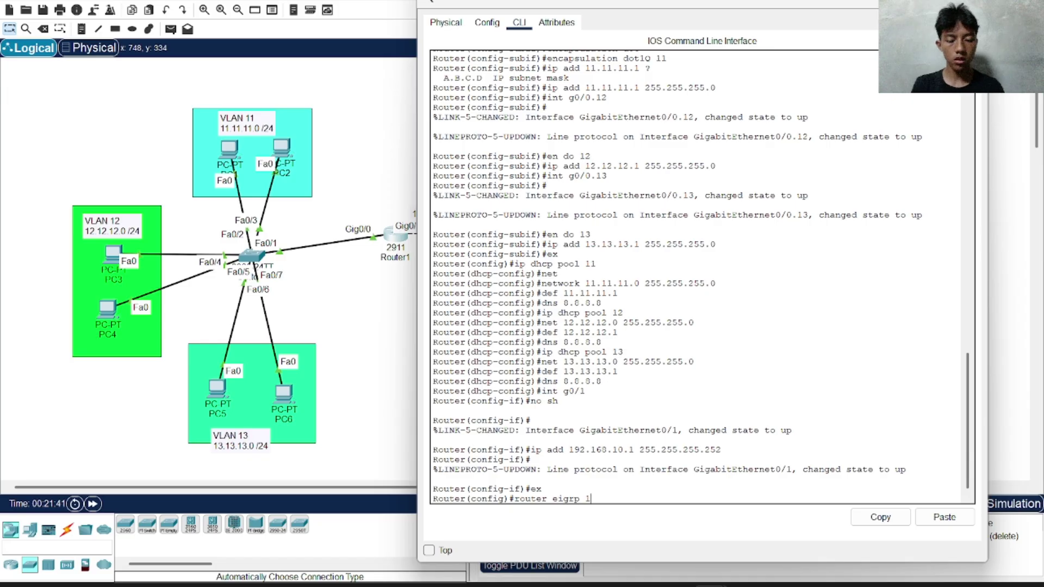
{"action": "type", "text": "22"}
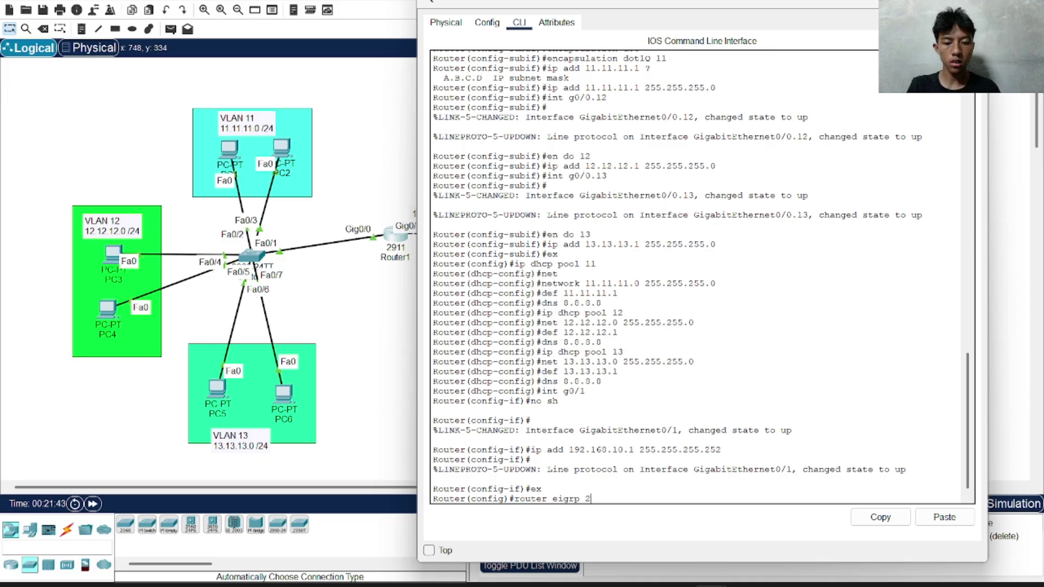
{"action": "key", "text": "Return"}
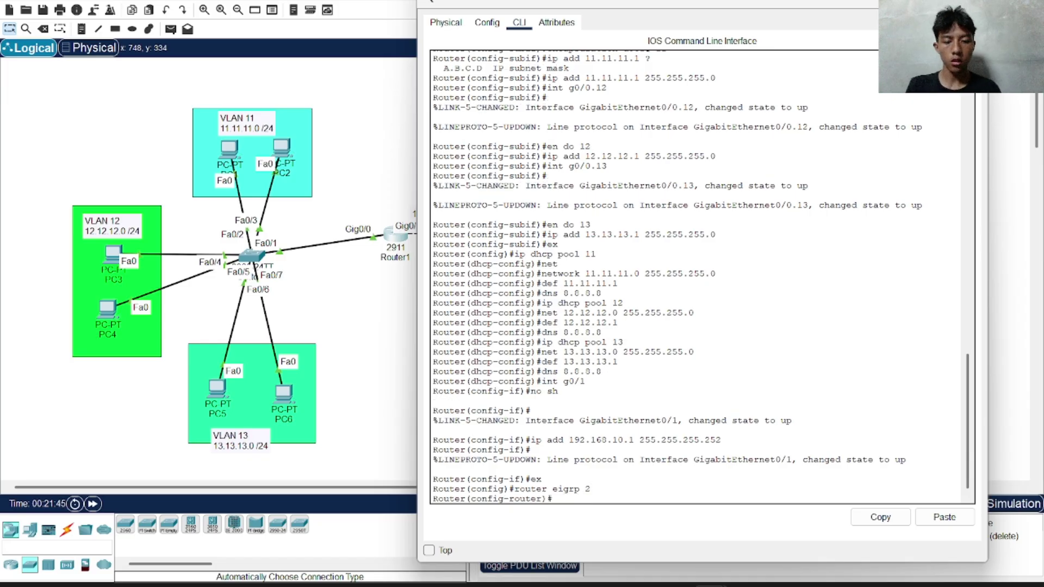
- Advertise networks 11.11.11.0 and 12.12.12.0 in Router1's EIGRP process, without masks
{"action": "type", "text": "net"}
{"action": "key", "text": "Tab"}
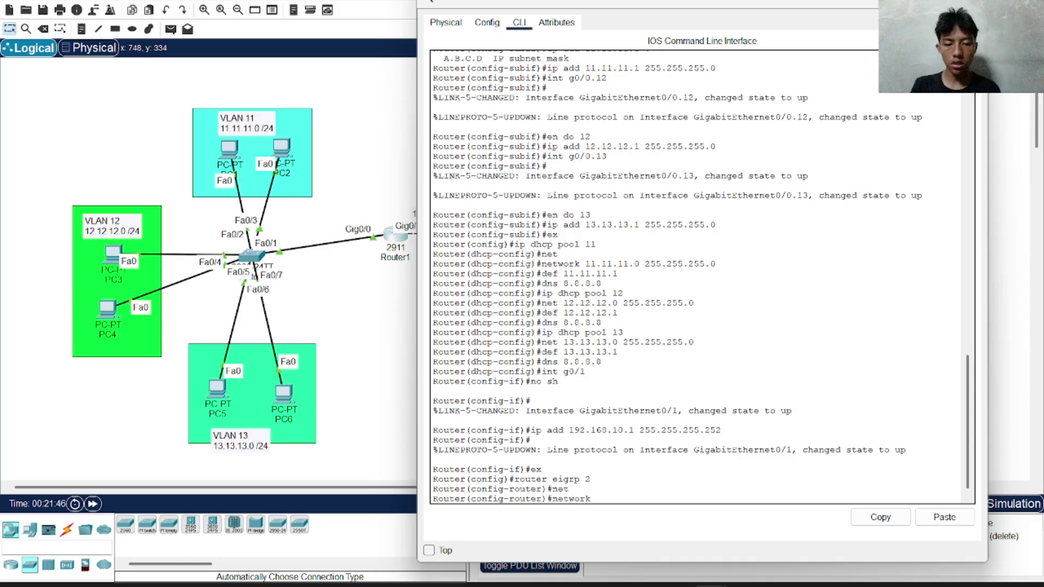
{"action": "type", "text": "11.11.11.0 2"}
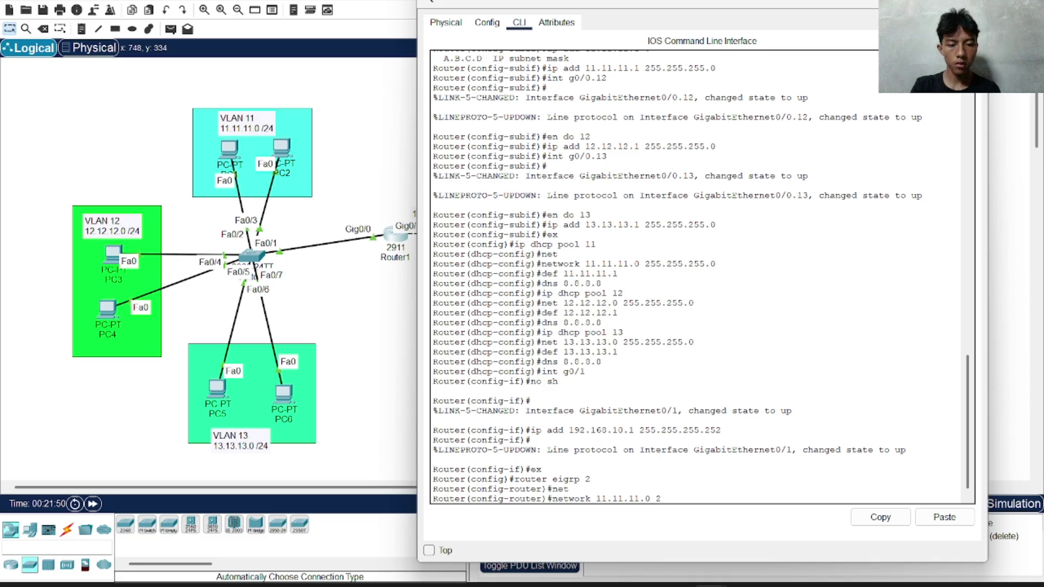
{"action": "key", "text": "BackSpace"}
{"action": "key", "text": "Return"}
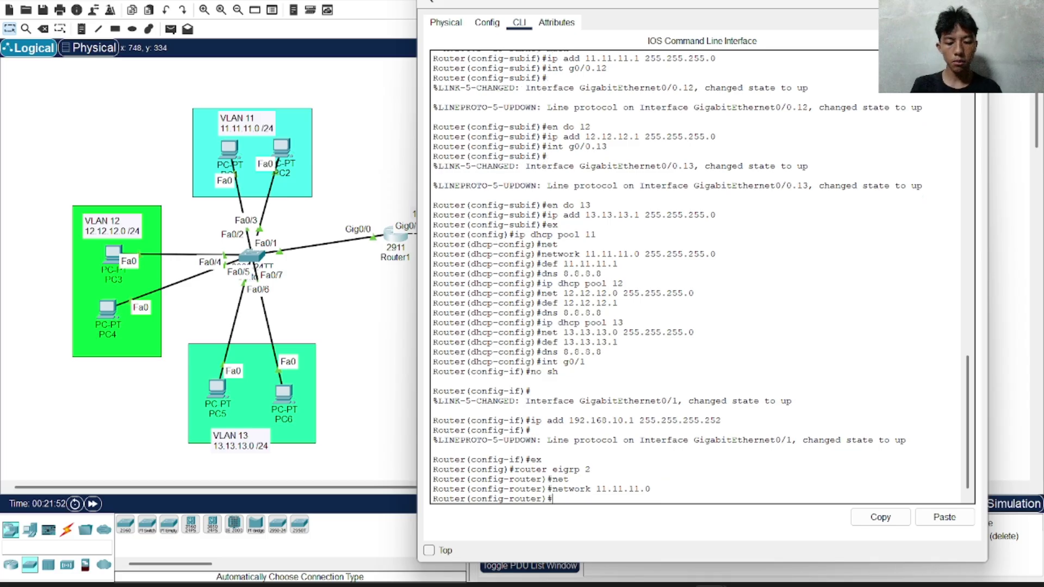
{"action": "type", "text": "net"}
{"action": "key", "text": "Tab"}
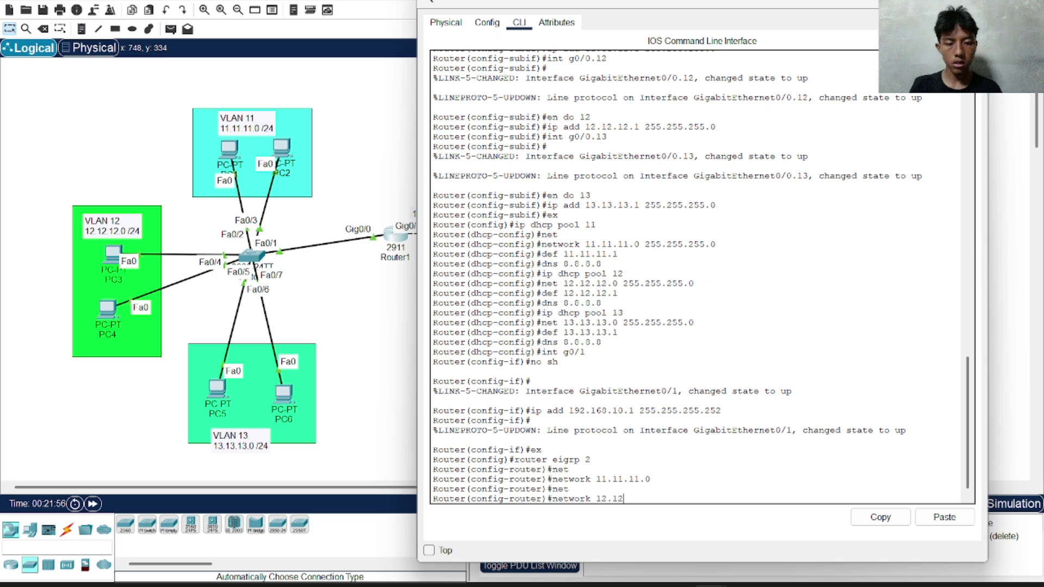
{"action": "type", "text": "12.12.12.0"}
{"action": "key", "text": "Return"}
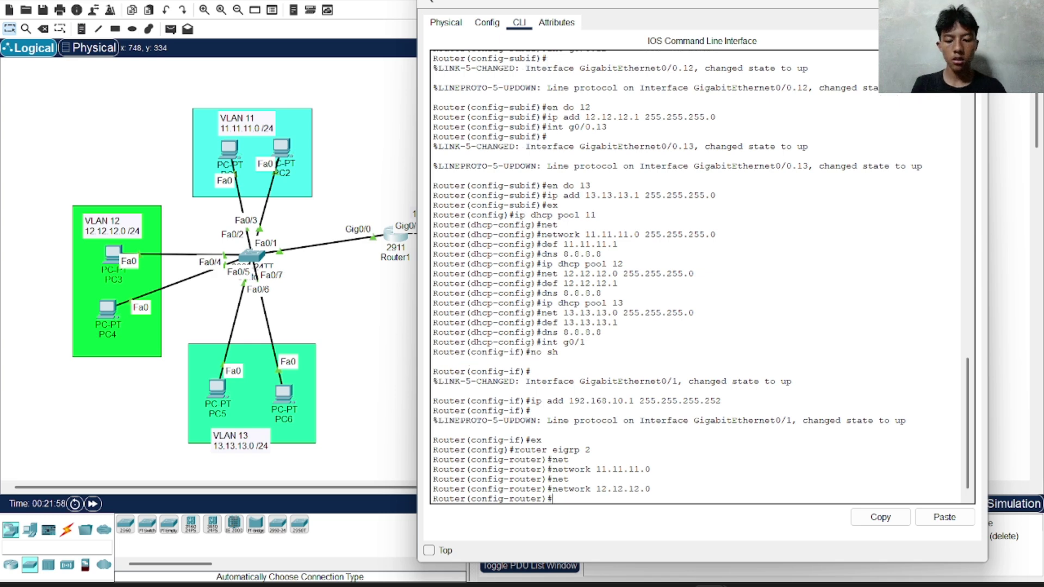
- Advertise networks 13.13.13.0 and 192.168.10.0 in Router1's EIGRP process, then return to the topology
{"action": "type", "text": "net"}
{"action": "key", "text": "Tab"}
{"action": "type", "text": "1"}
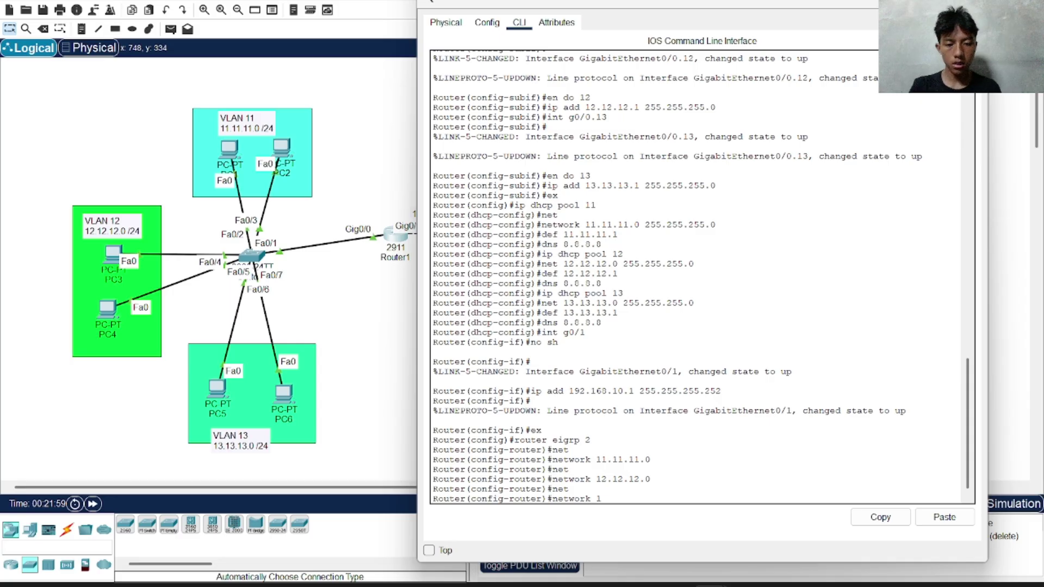
{"action": "type", "text": "3.13.13"}
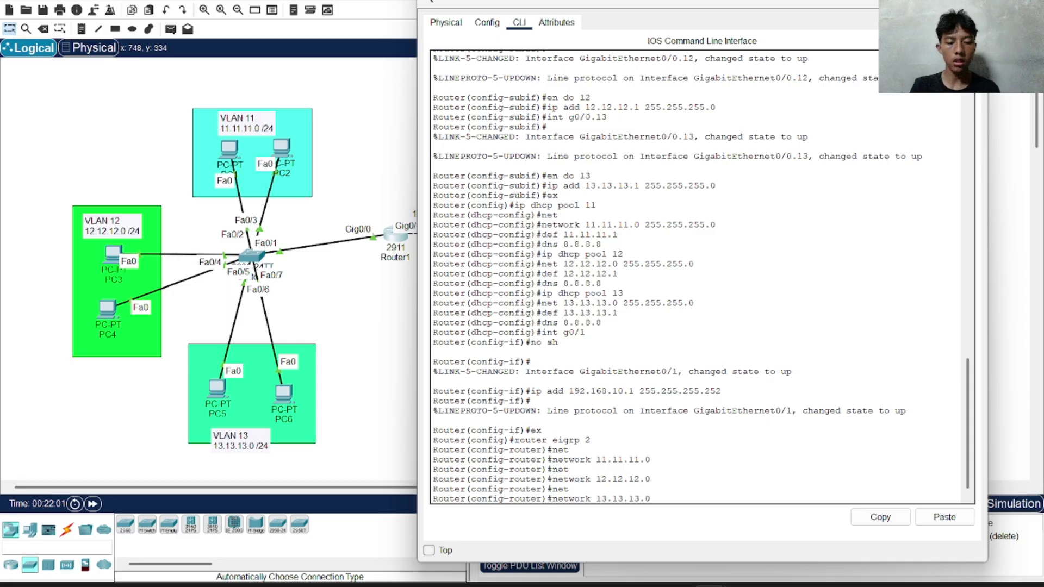
{"action": "type", "text": ".0"}
{"action": "key", "text": "Return"}
{"action": "type", "text": "net"}
{"action": "key", "text": "Tab"}
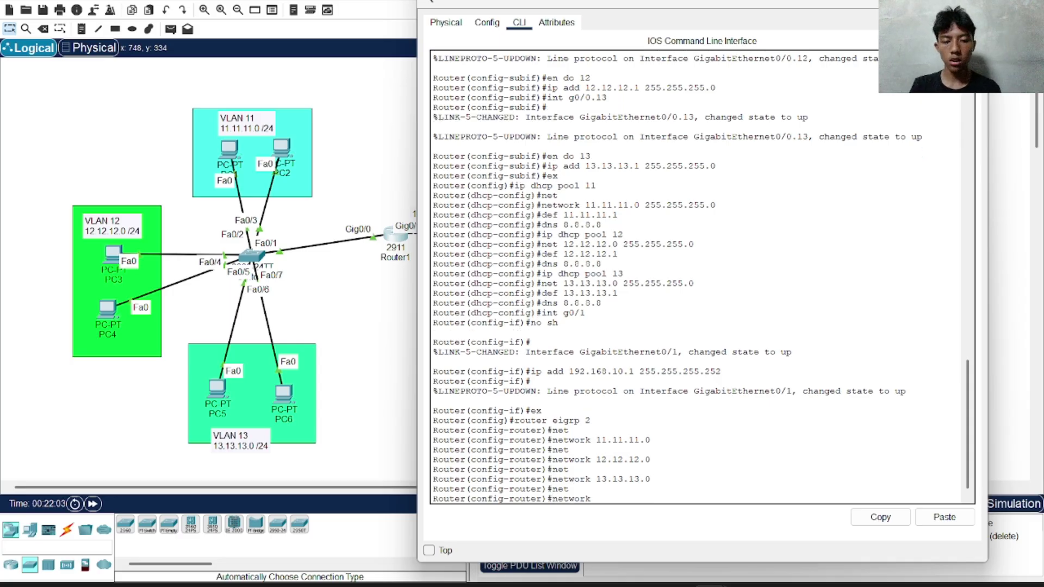
{"action": "type", "text": "192.168."}
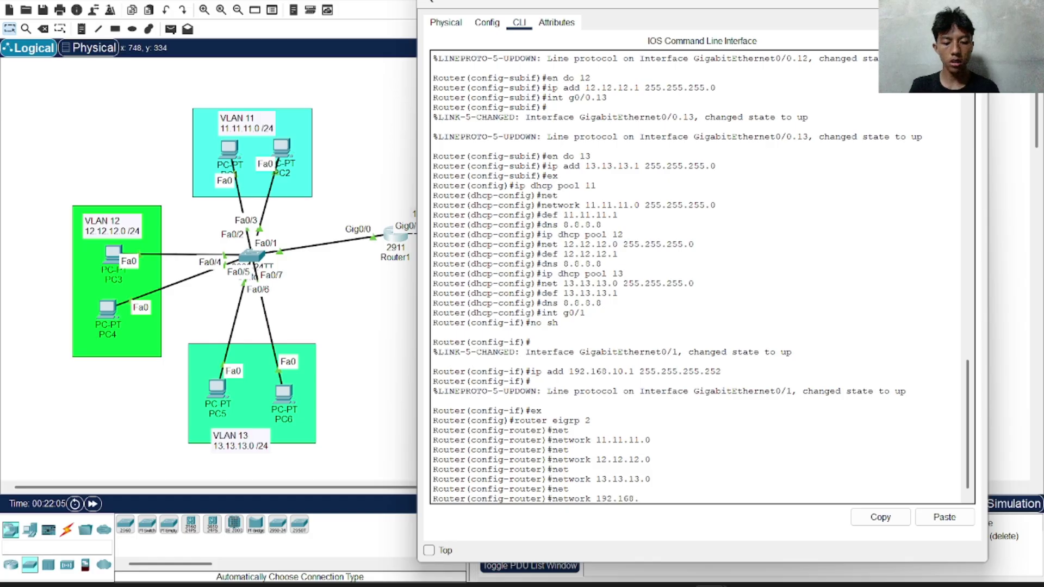
{"action": "type", "text": "10.0"}
{"action": "key", "text": "Return"}
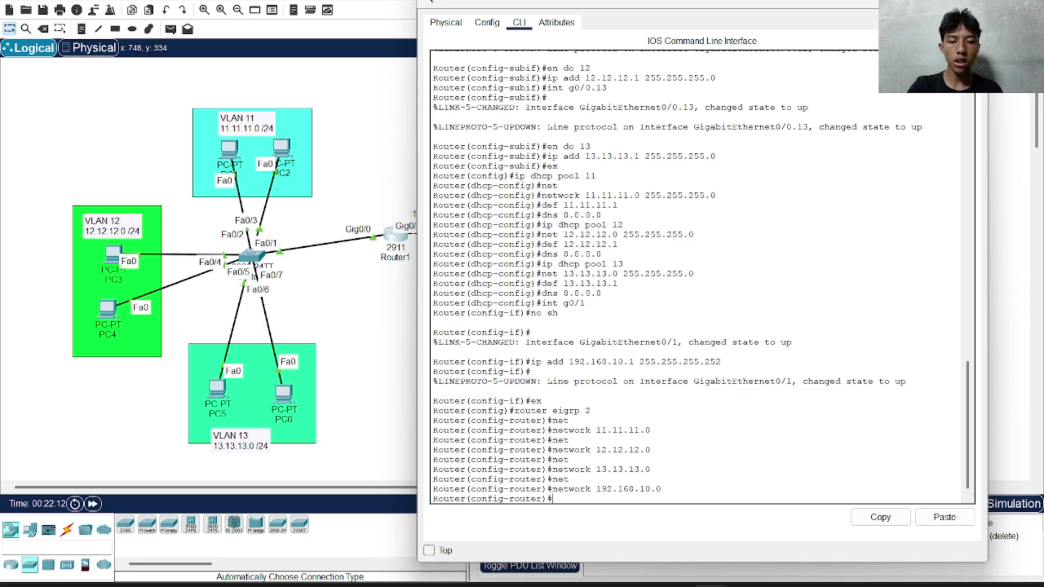
{"action": "left_click", "coordinate": [335, 296]}
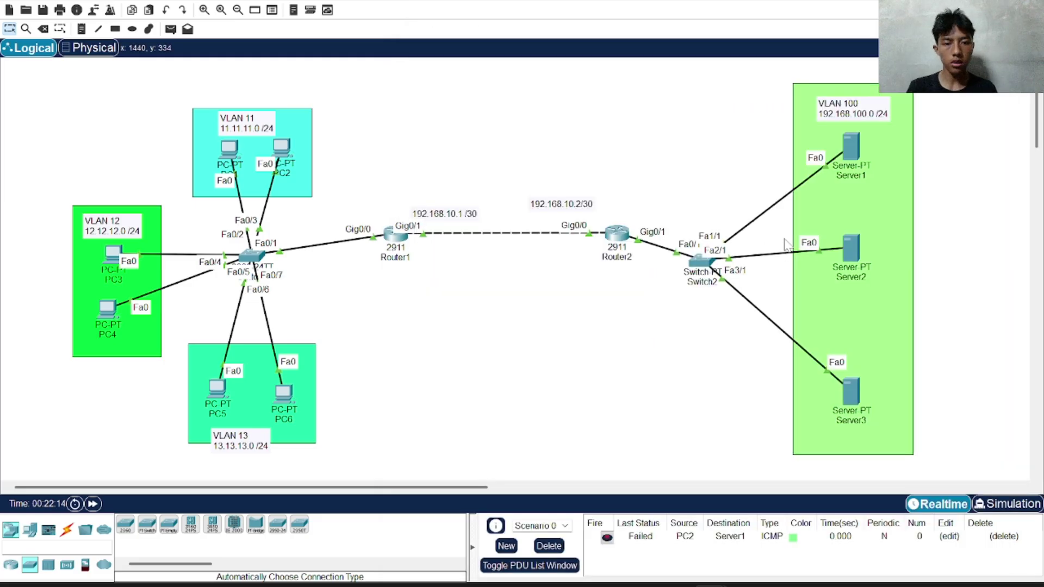
- Enlarge Router2's command-line window and exit interface configuration to global configuration mode
{"action": "left_click", "coordinate": [616, 235]}
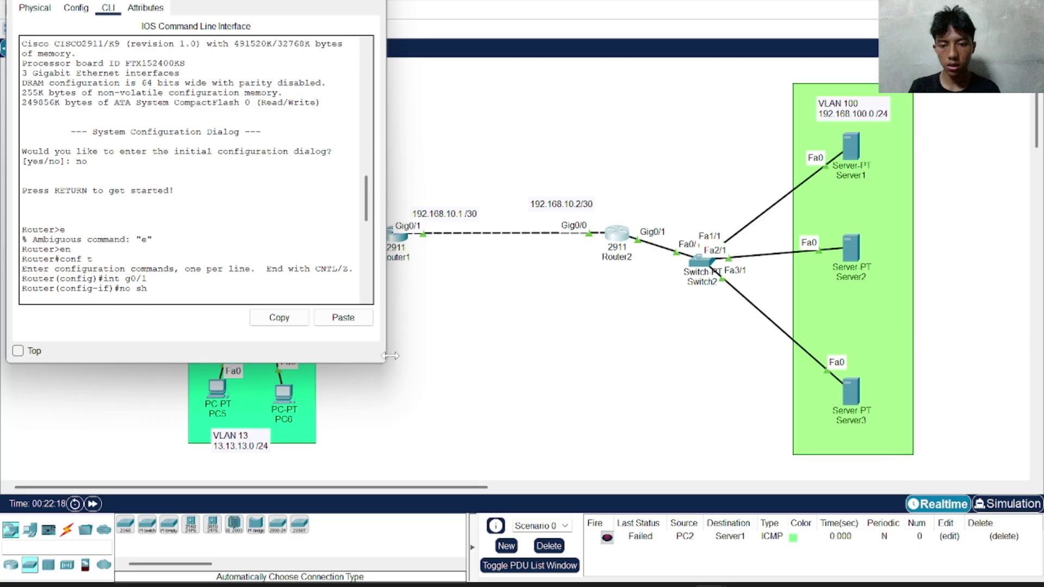
{"action": "left_click_drag", "start_coordinate": [387, 356], "coordinate": [495, 436]}
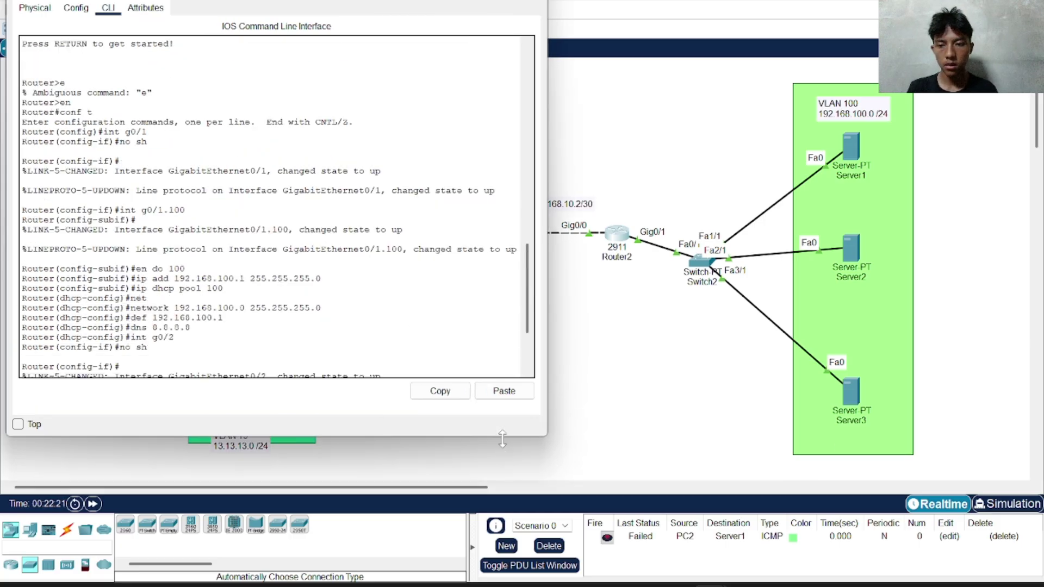
{"action": "scroll", "coordinate": [272, 206], "scroll_direction": "down", "scroll_amount": 4}
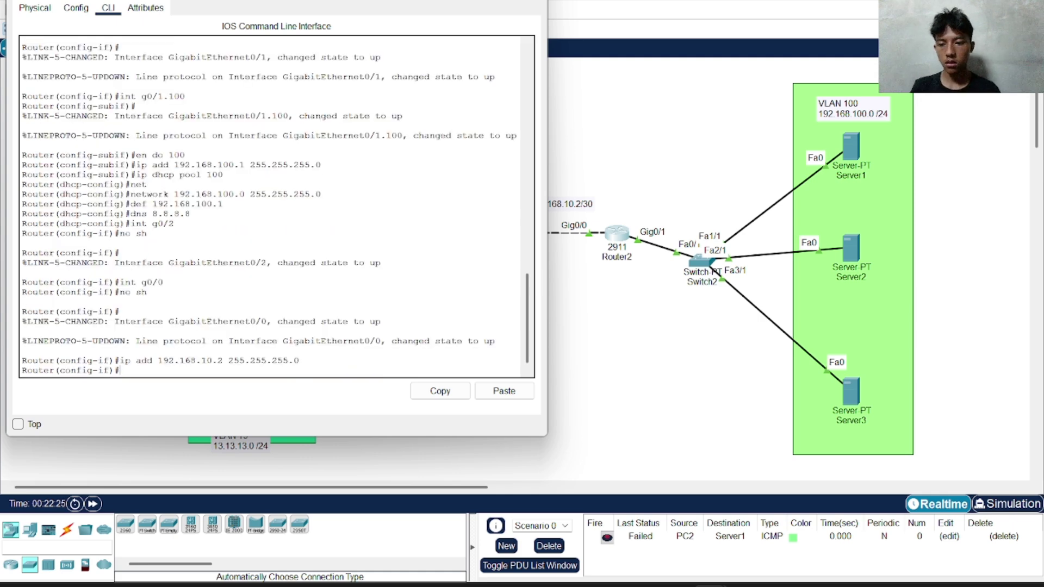
{"action": "key", "text": "Return"}
{"action": "type", "text": "ec"}
{"action": "key", "text": "Return"}
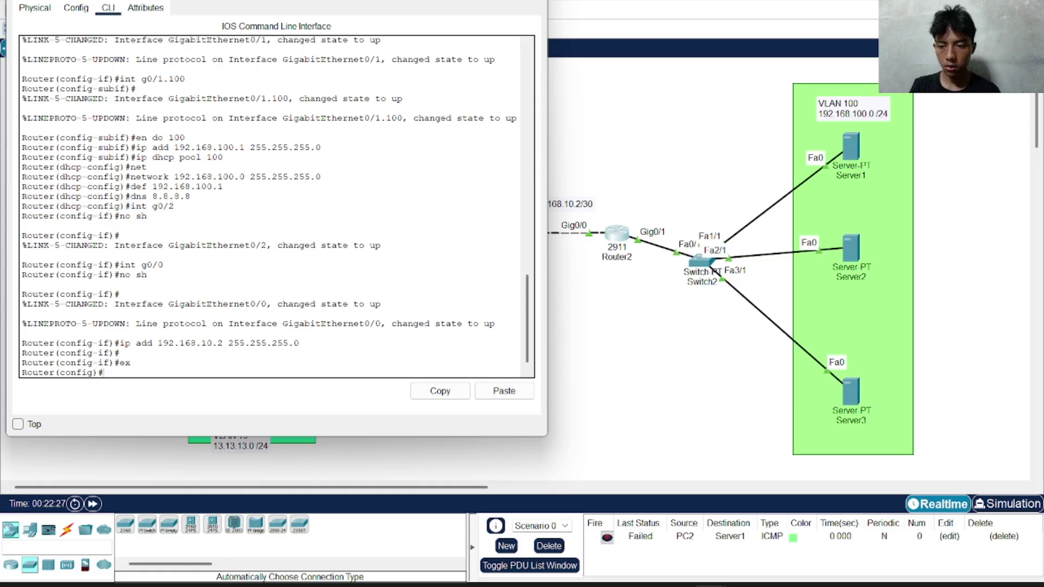
- Start EIGRP routing process 2 on Router2
{"action": "type", "text": "ip"}
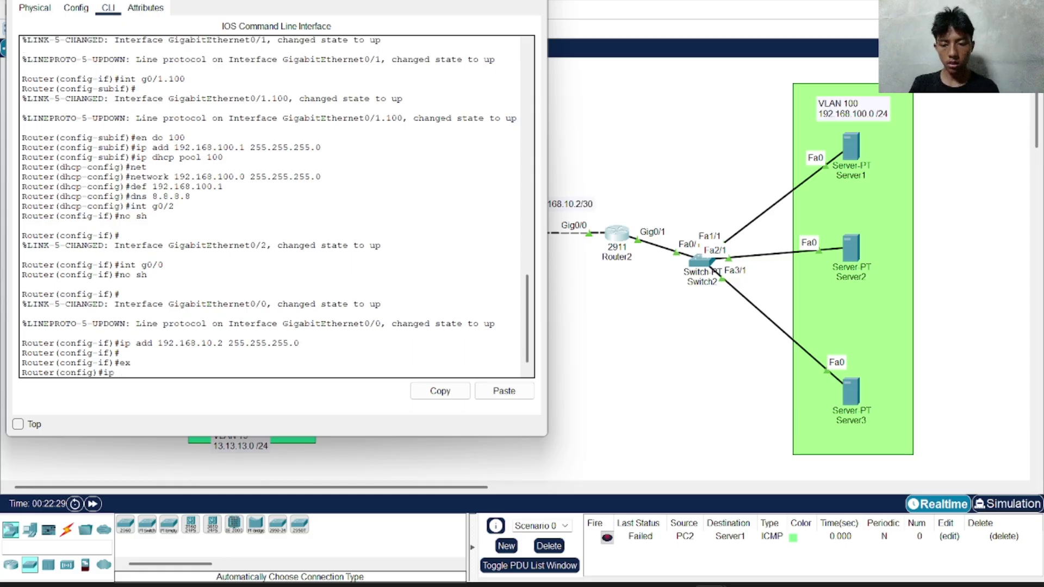
{"action": "key", "text": "BackSpace"}
{"action": "key", "text": "BackSpace"}
{"action": "type", "text": "rou"}
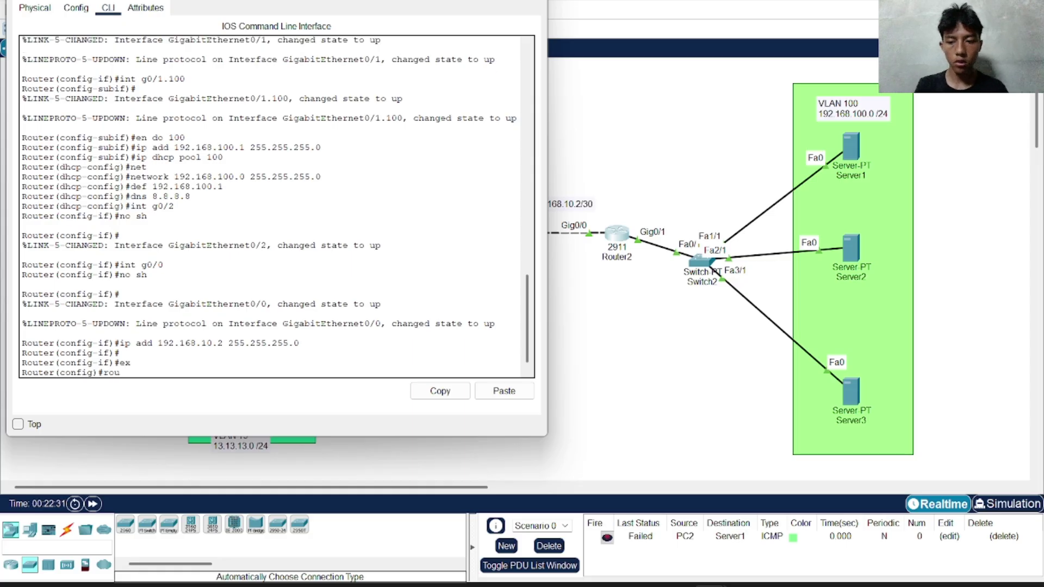
{"action": "type", "text": "e"}
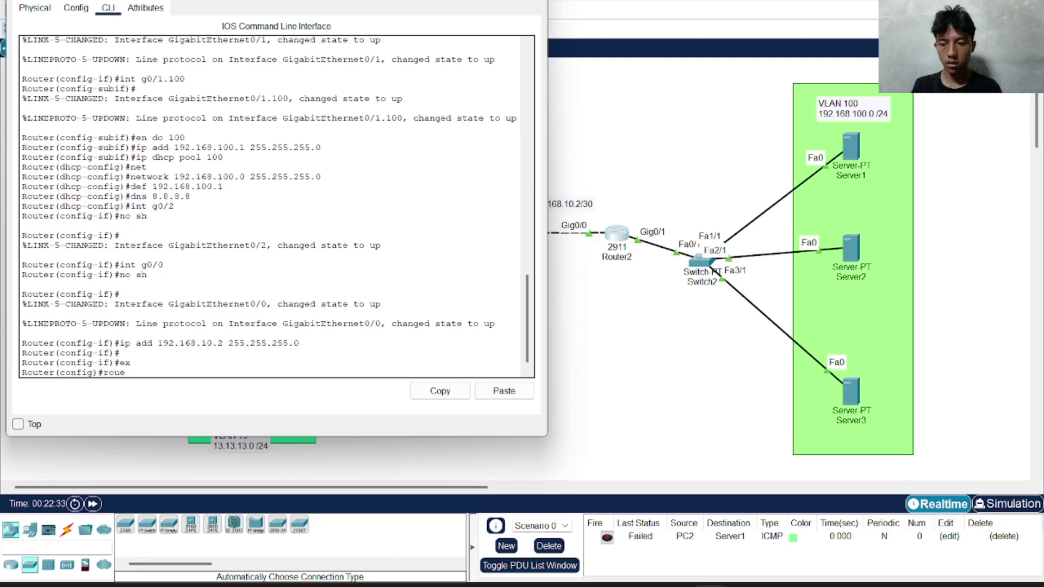
{"action": "key", "text": "BackSpace"}
{"action": "type", "text": "ter eig"}
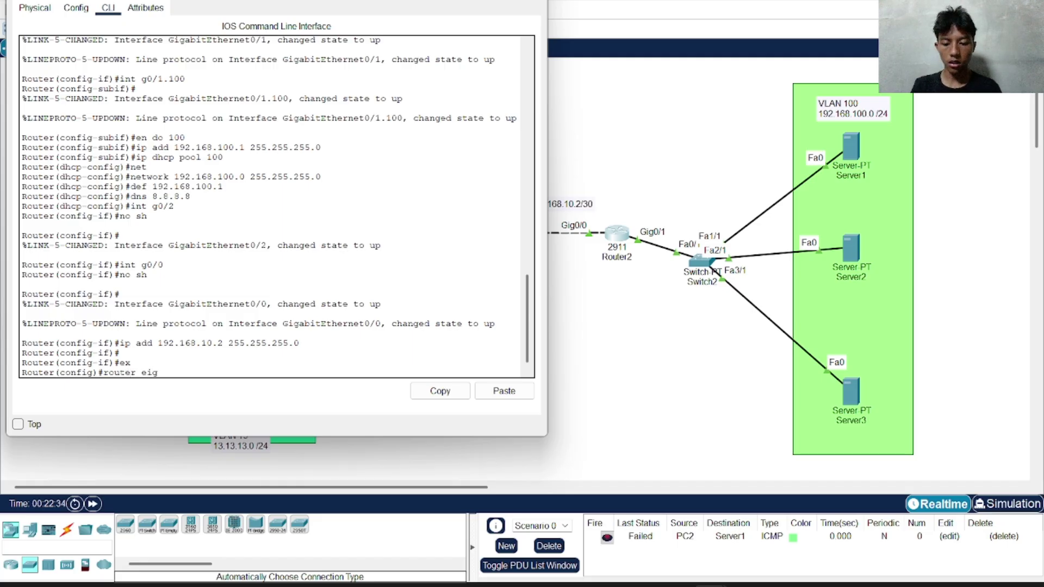
{"action": "type", "text": "rp 2"}
{"action": "key", "text": "Return"}
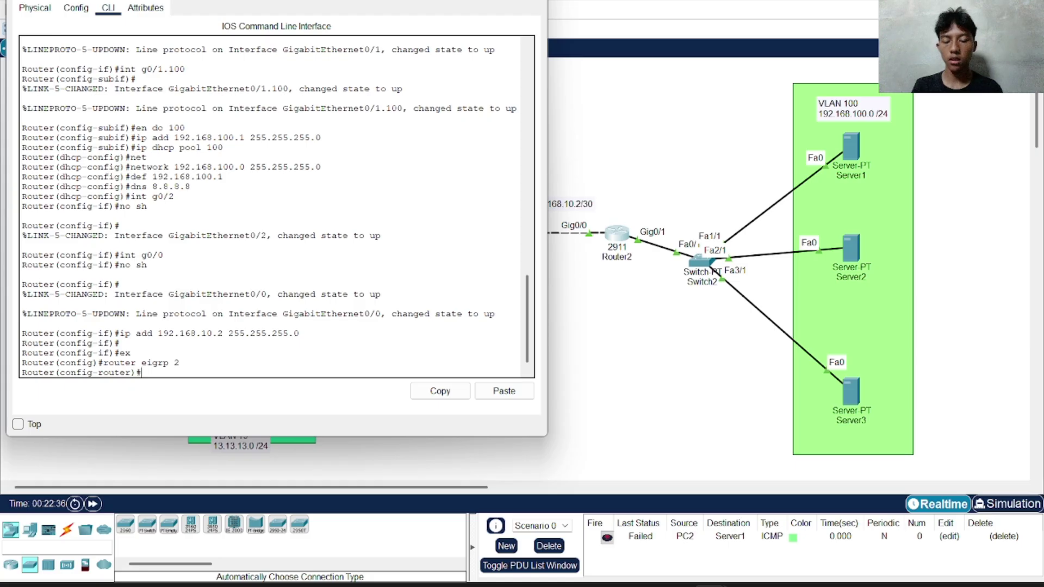
- Advertise the server network 192.168.100.0 in Router2's EIGRP process
{"action": "type", "text": "net"}
{"action": "key", "text": "Tab"}
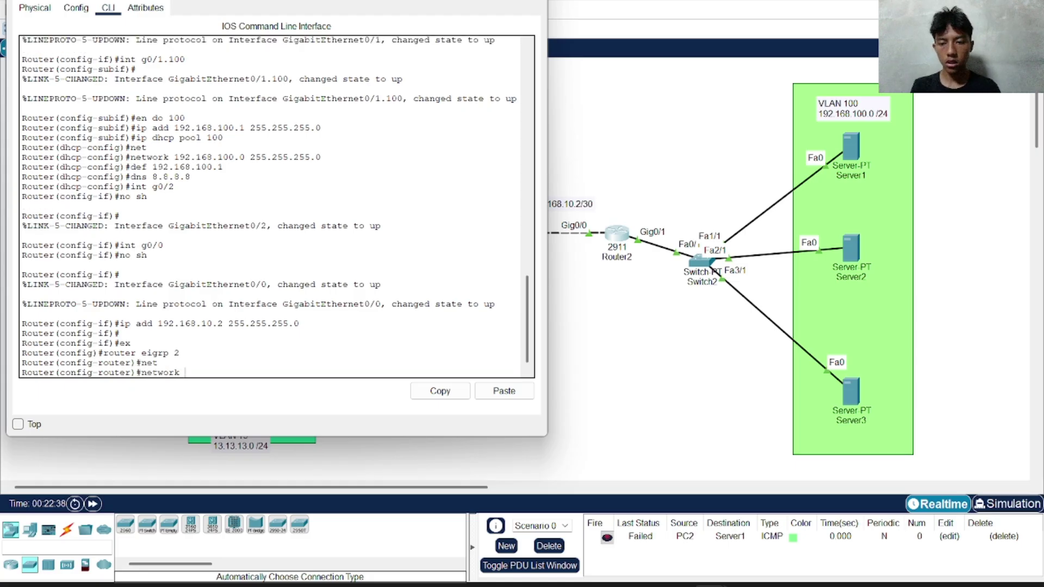
{"action": "type", "text": "192.16"}
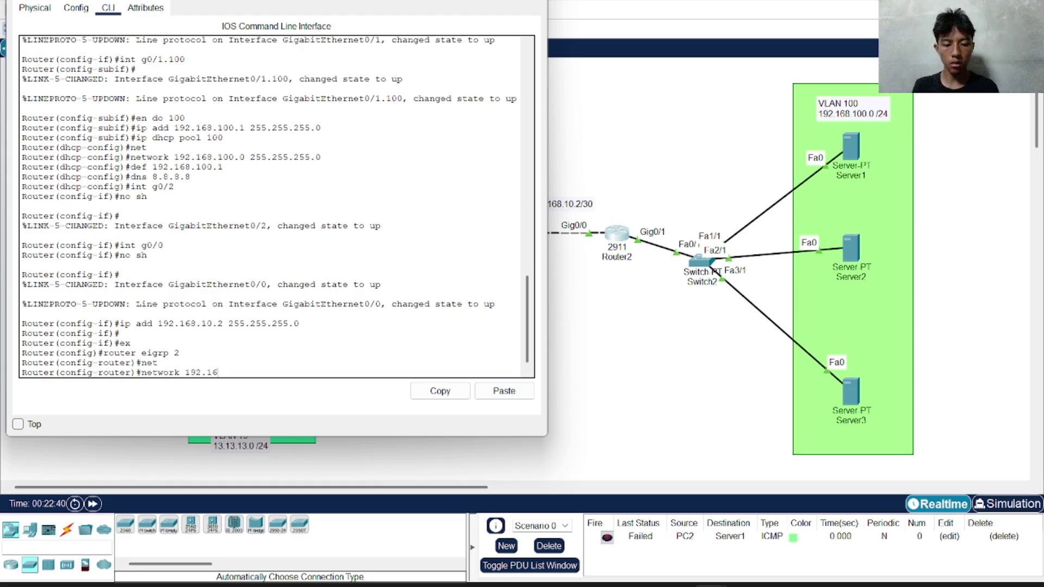
{"action": "type", "text": "8.100.0"}
{"action": "key", "text": "Return"}
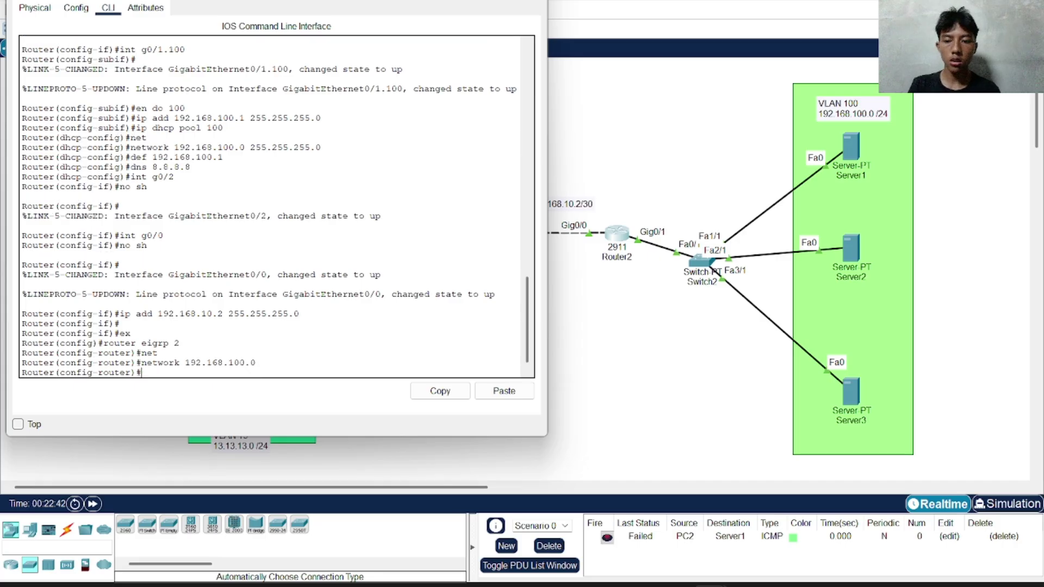
- Advertise the inter-router network 192.168.10.0 in Router2's EIGRP process and return to the topology
{"action": "type", "text": "n"}
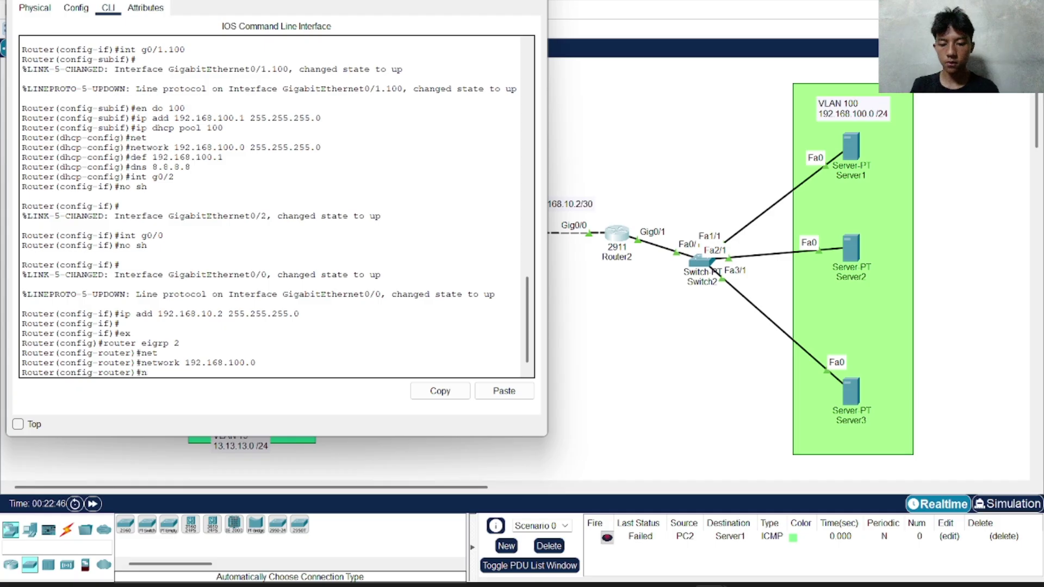
{"action": "type", "text": "et"}
{"action": "key", "text": "Tab"}
{"action": "type", "text": "192.1"}
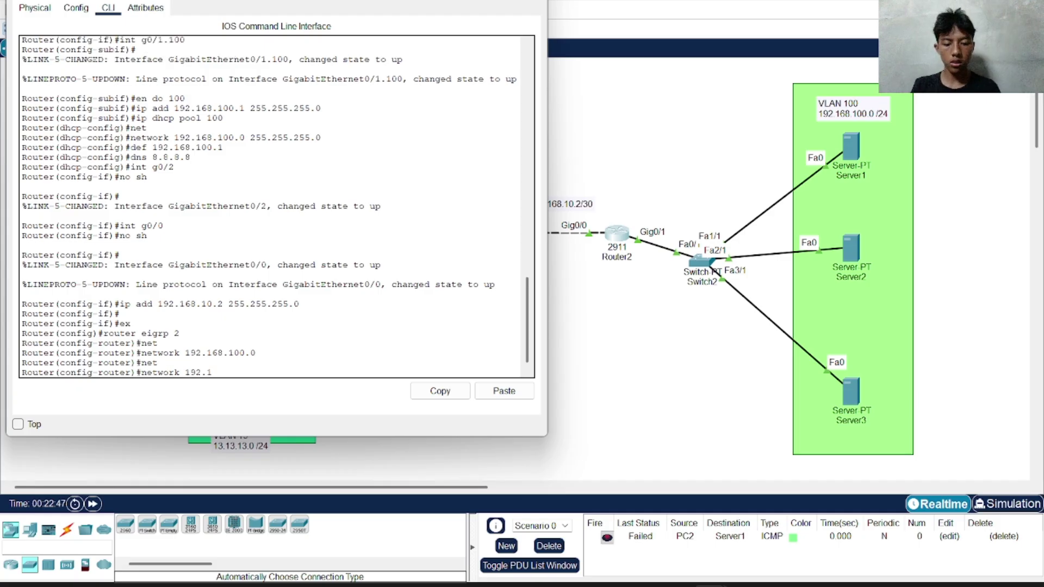
{"action": "type", "text": "68.10.0"}
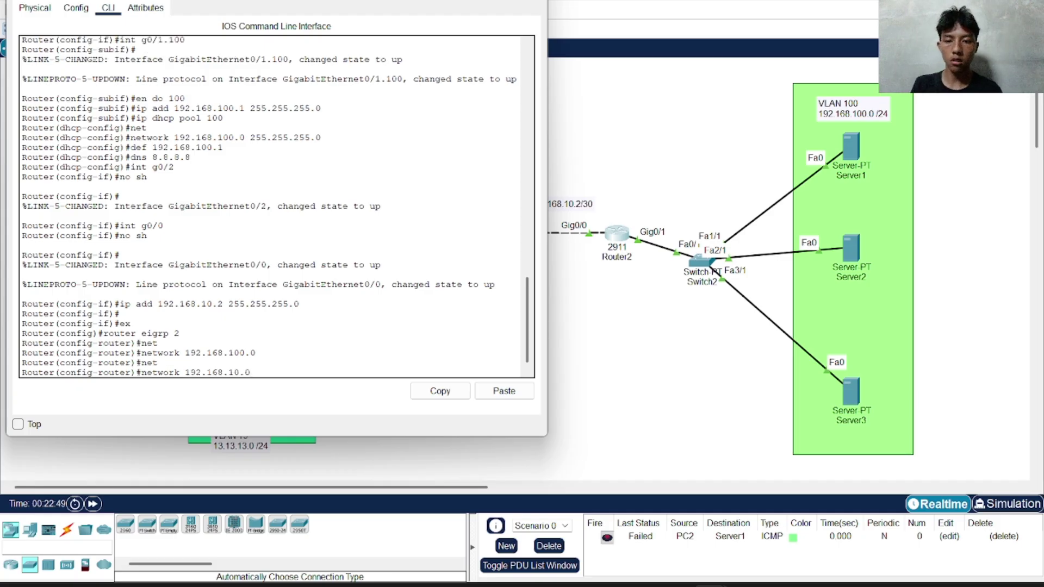
{"action": "key", "text": "Return"}
{"action": "key", "text": "Return"}
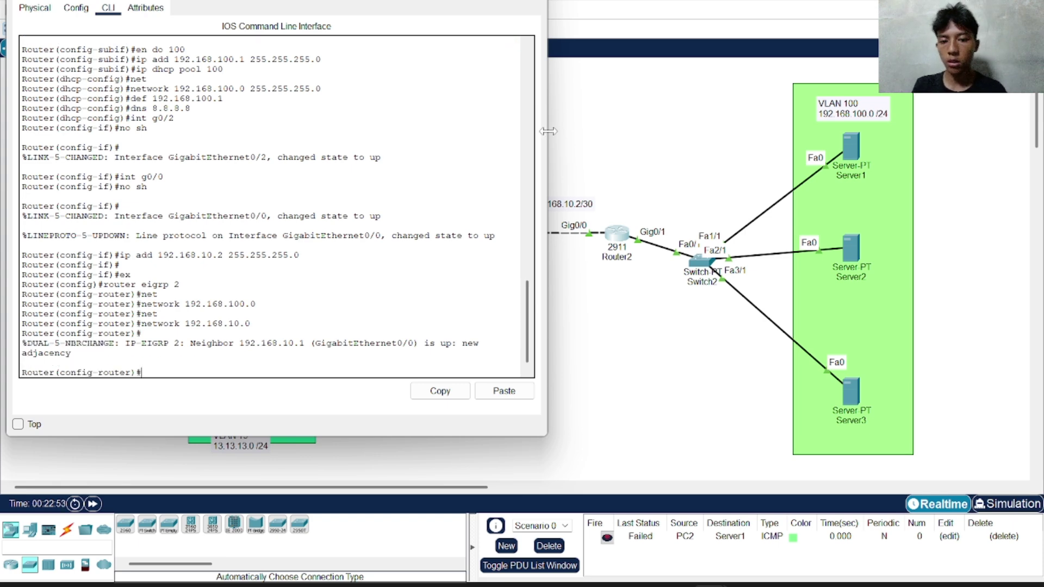
{"action": "key", "text": "alt+F4"}
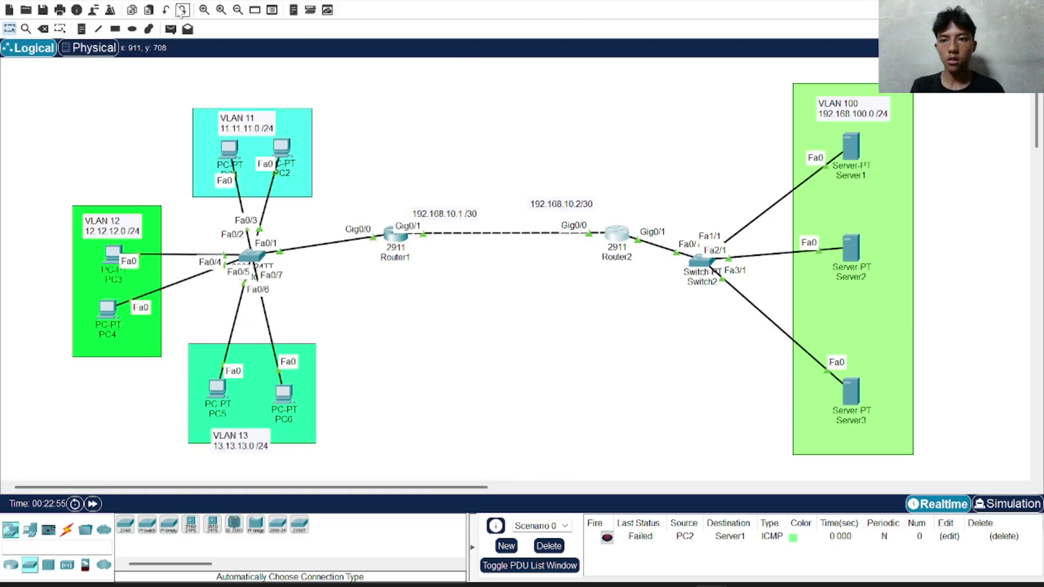
- Test connectivity from VLAN 11 to the servers by sending a simple PDU from PC1 to Server1
{"action": "left_click", "coordinate": [171, 28]}
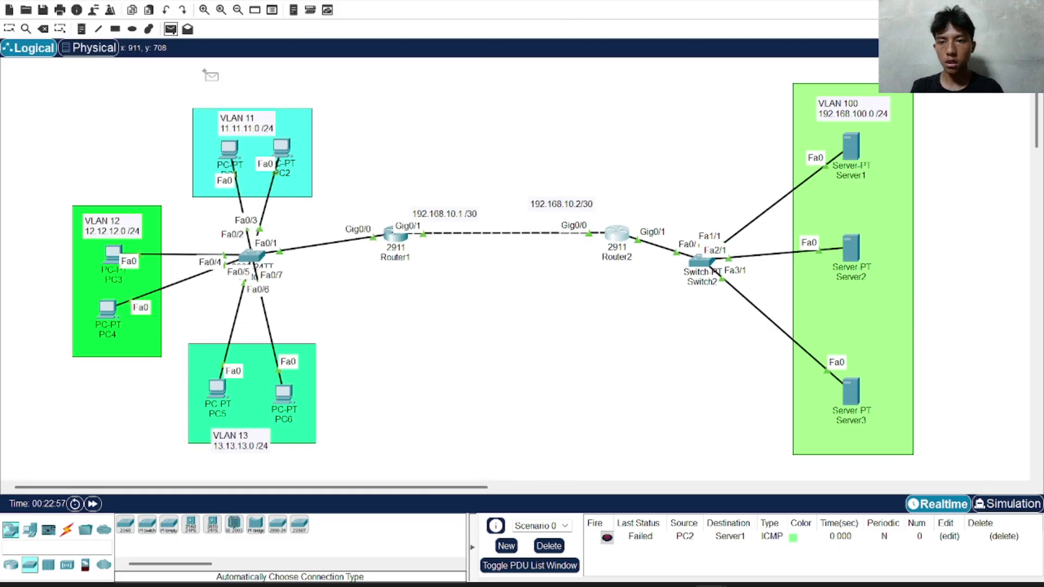
{"action": "left_click", "coordinate": [229, 148]}
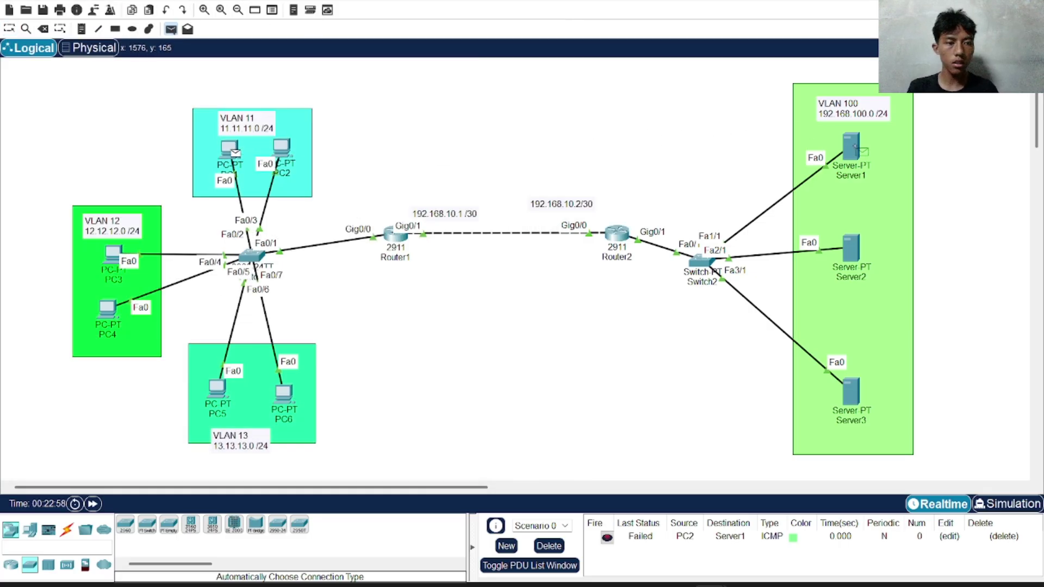
{"action": "left_click", "coordinate": [850, 146]}
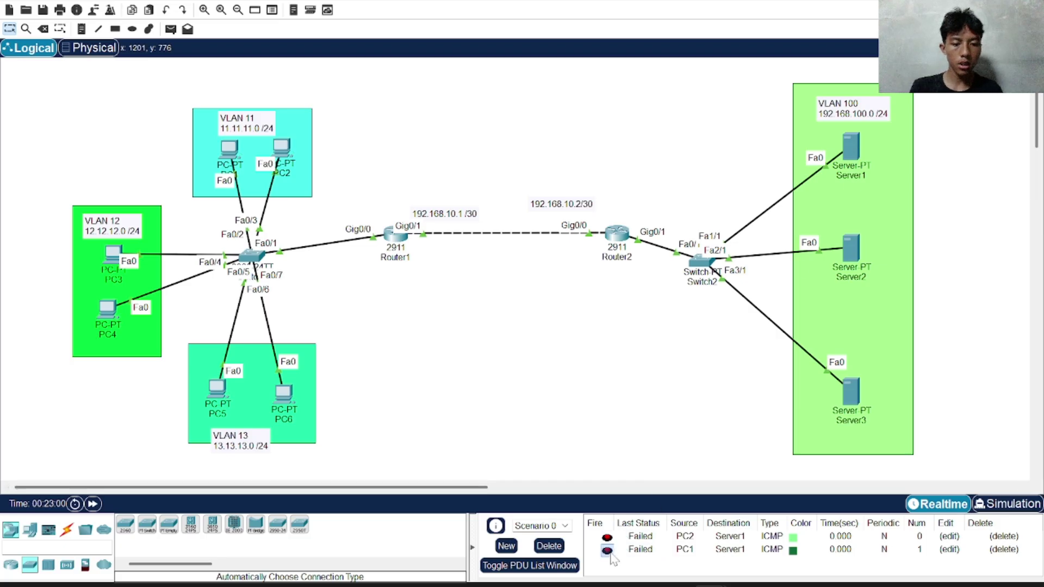
- Send a simple PDU from PC4 in VLAN 12 to Server2 and fire it again
{"action": "left_click", "coordinate": [170, 29]}
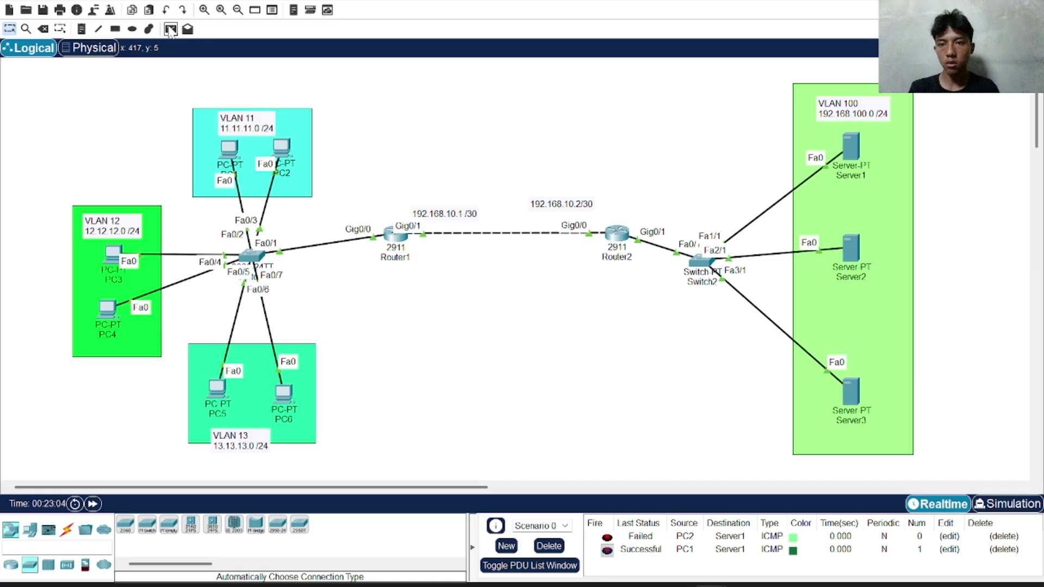
{"action": "left_click", "coordinate": [108, 309]}
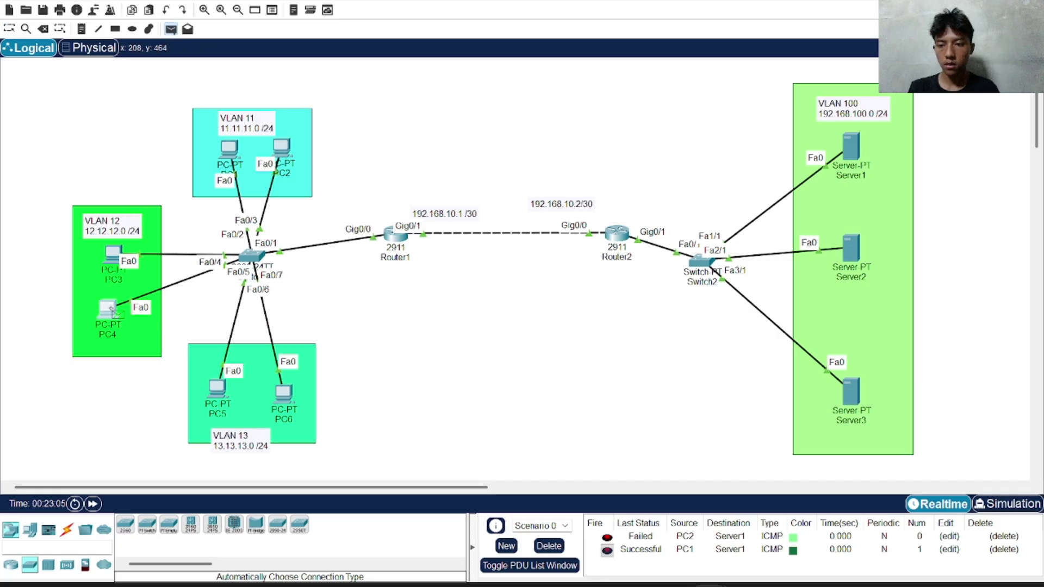
{"action": "left_click", "coordinate": [857, 248]}
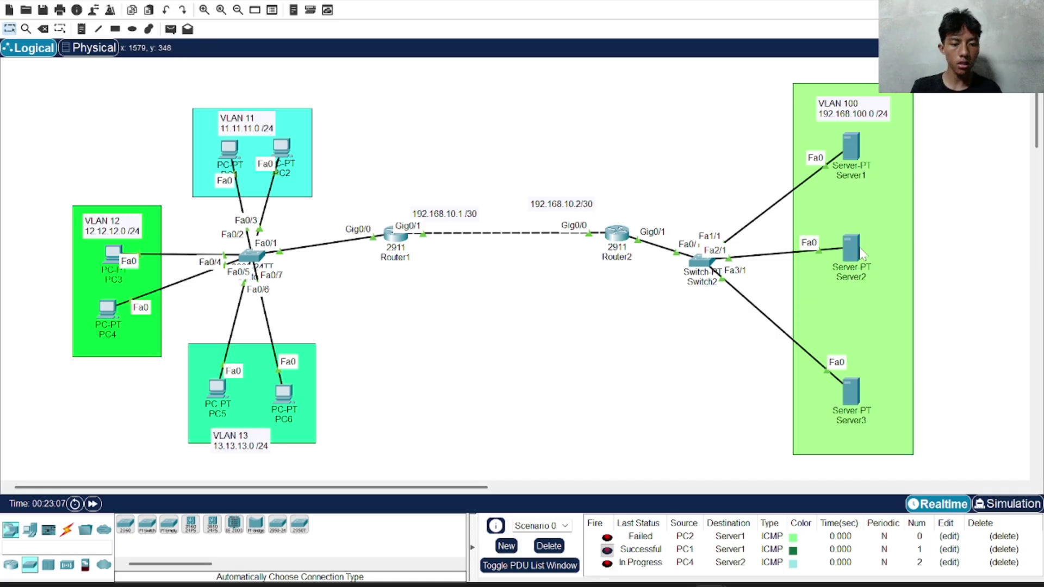
{"action": "left_click", "coordinate": [607, 563]}
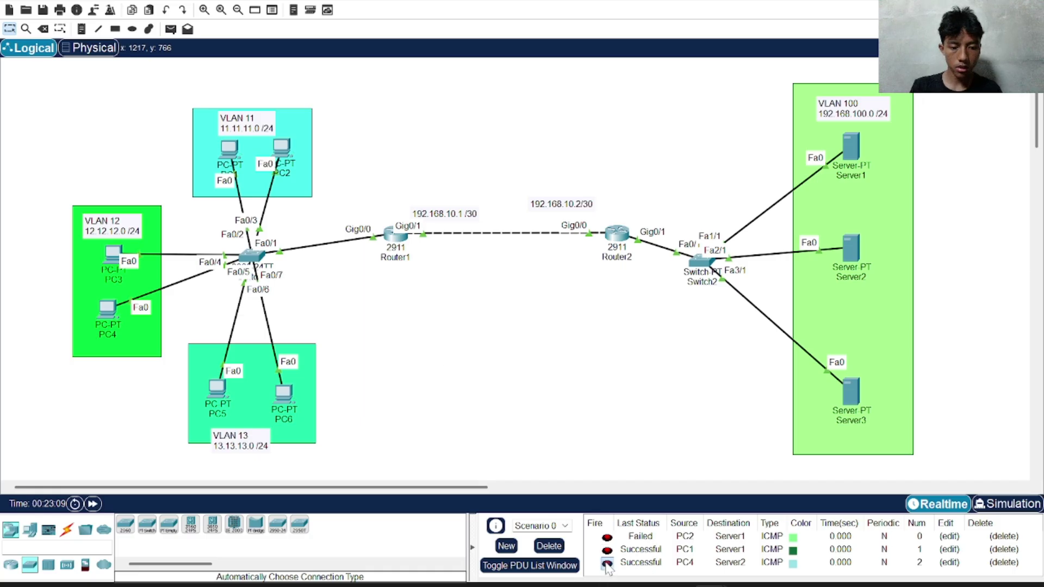
- Send and refire a simple PDU from PC6 in VLAN 13 to Server3, and clear all test PDUs from Scenario 0
{"action": "left_click", "coordinate": [171, 28]}
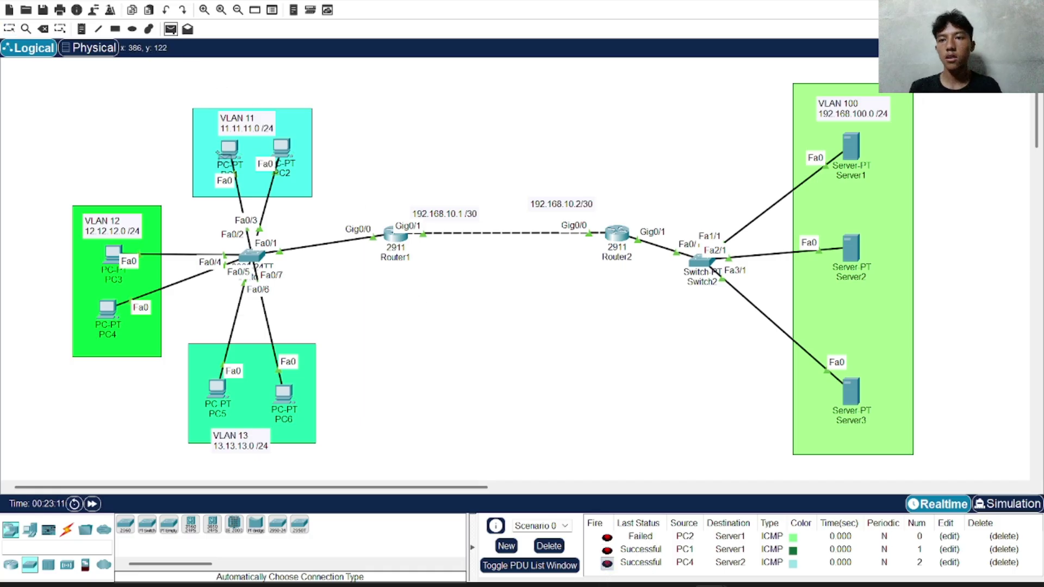
{"action": "left_click", "coordinate": [284, 392]}
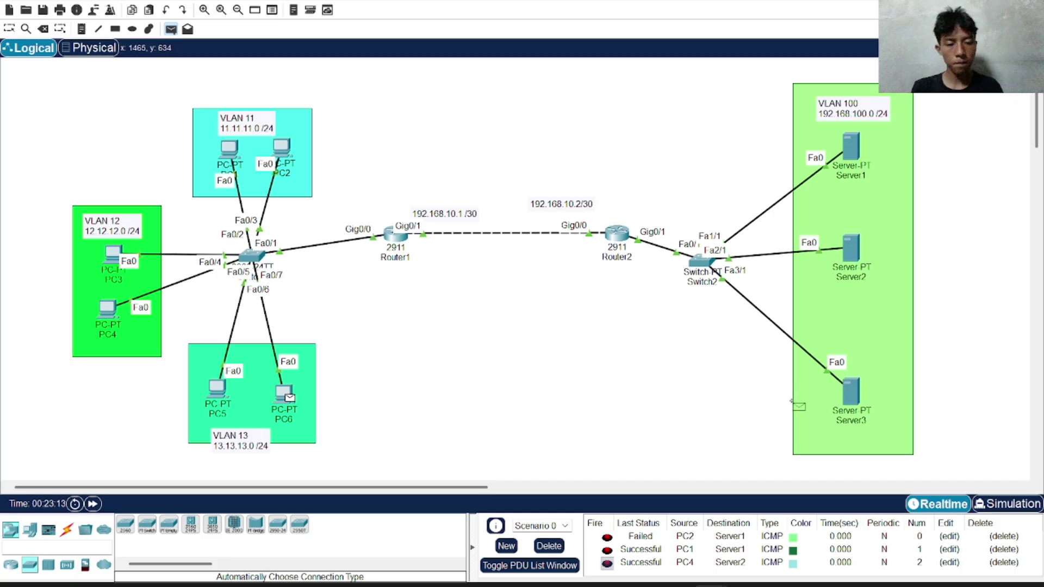
{"action": "left_click", "coordinate": [851, 392]}
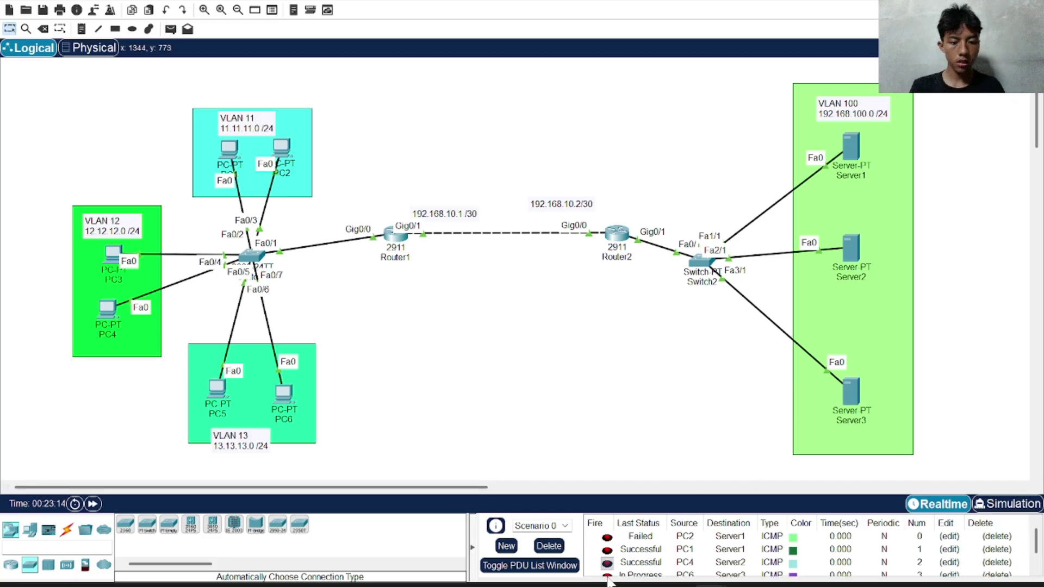
{"action": "scroll", "coordinate": [606, 568], "scroll_direction": "down", "scroll_amount": 1}
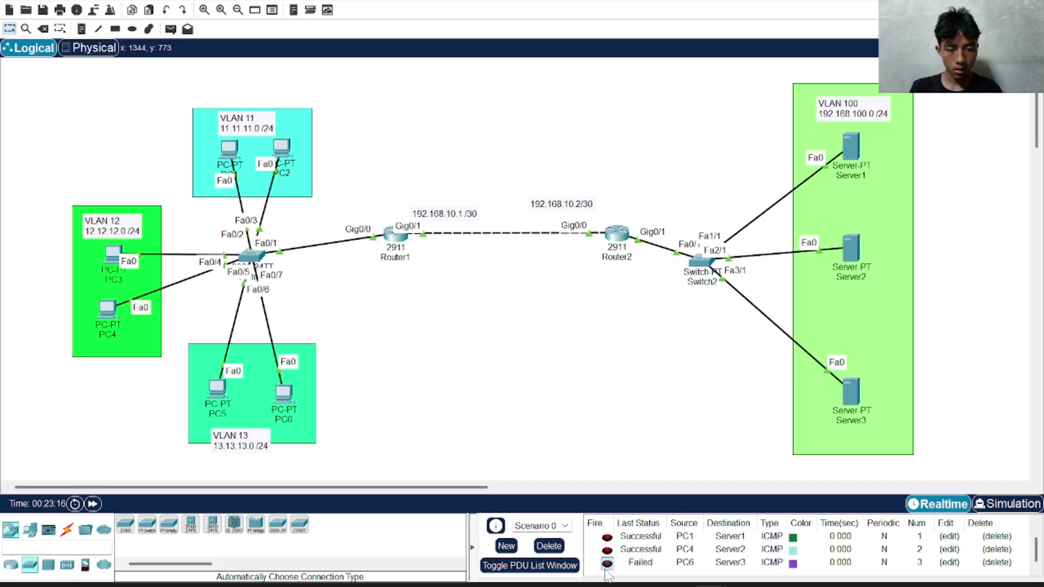
{"action": "double_click", "coordinate": [606, 563]}
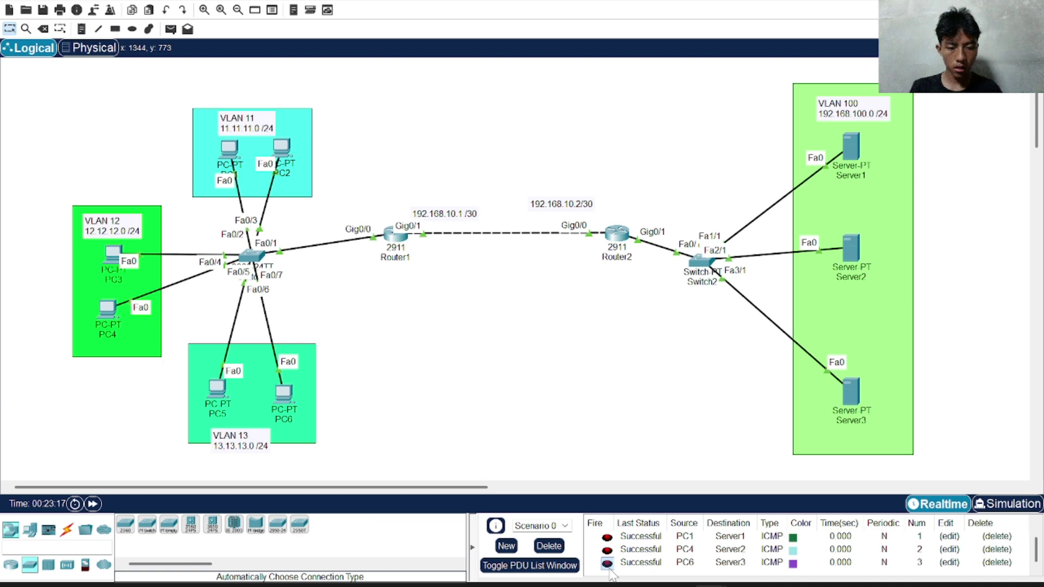
{"action": "left_click", "coordinate": [548, 546]}
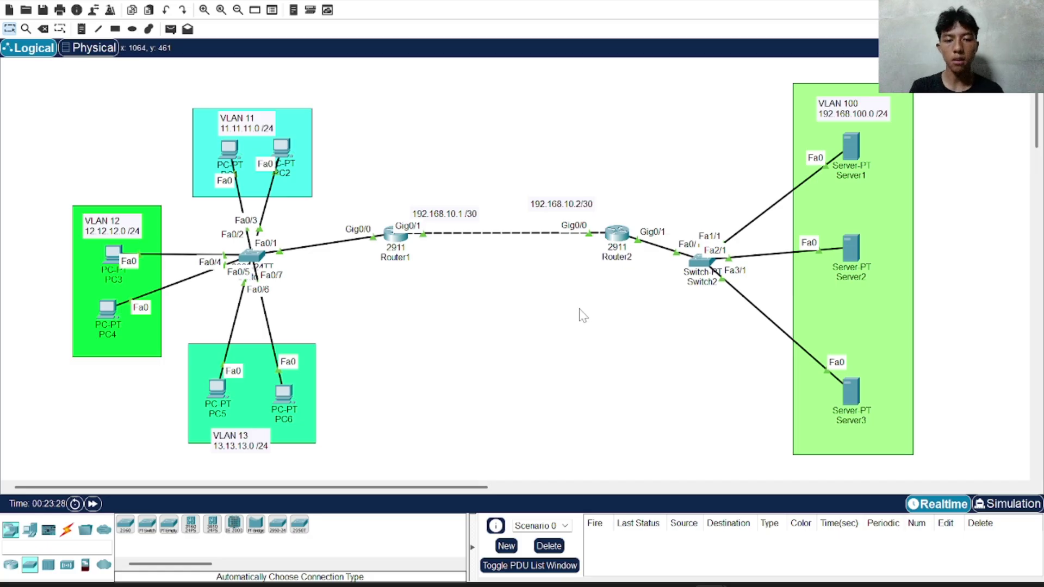
- Nudge the 192.168.10.1 /30 label up above the router link and shift Router2 slightly toward Router1
{"action": "mouse_move", "coordinate": [471, 218]}
{"action": "left_mouse_down"}
{"action": "mouse_move", "coordinate": [469, 207]}
{"action": "mouse_move", "coordinate": [470, 215]}
{"action": "left_mouse_up"}
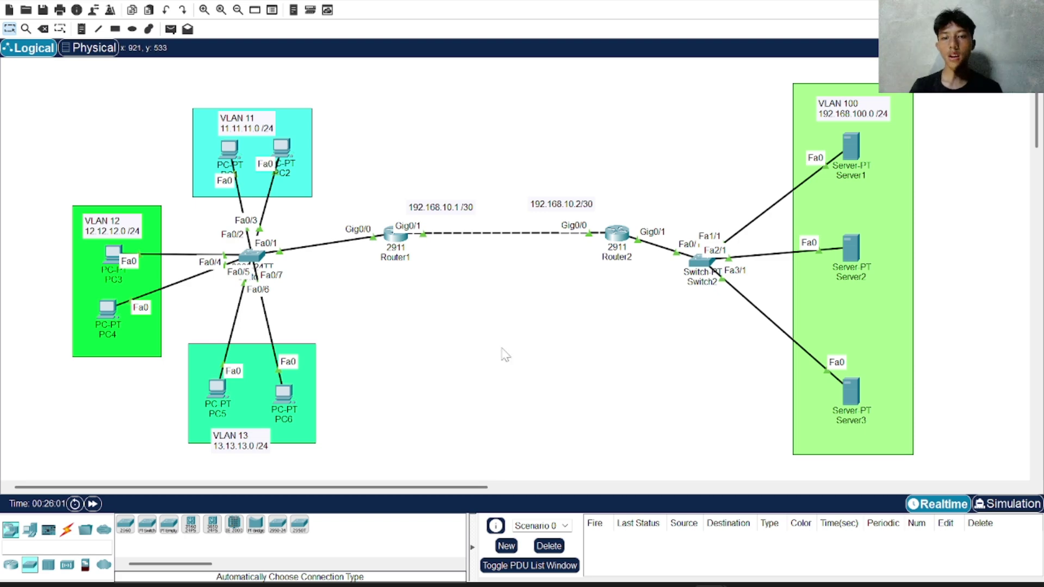
{"action": "left_click_drag", "start_coordinate": [620, 234], "coordinate": [606, 234]}
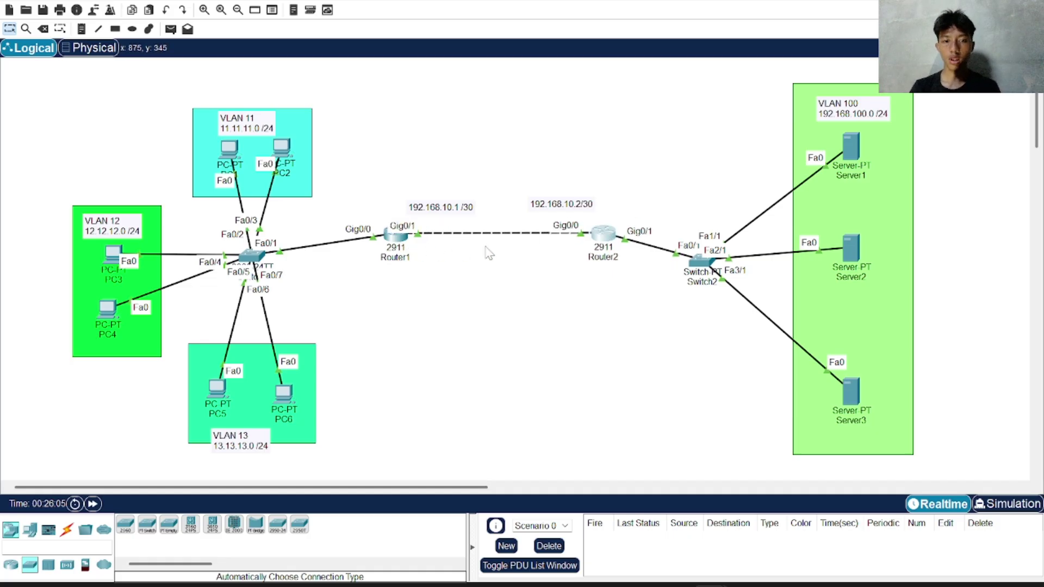
- Exit EIGRP configuration on Router2 to global configuration mode and begin an IP access-list command
{"action": "left_click", "coordinate": [604, 233]}
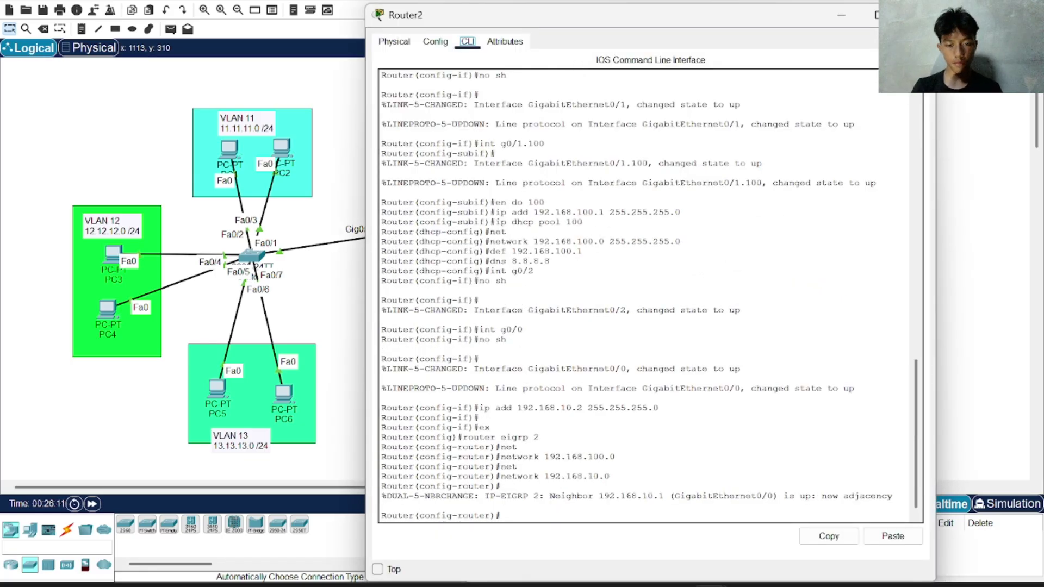
{"action": "type", "text": "e"}
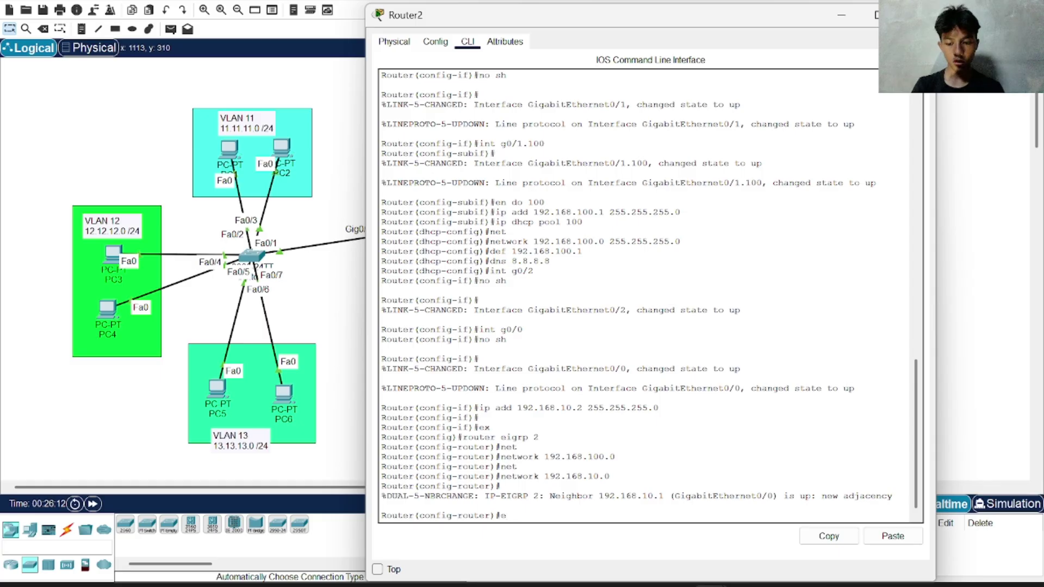
{"action": "type", "text": "x"}
{"action": "key", "text": "Return"}
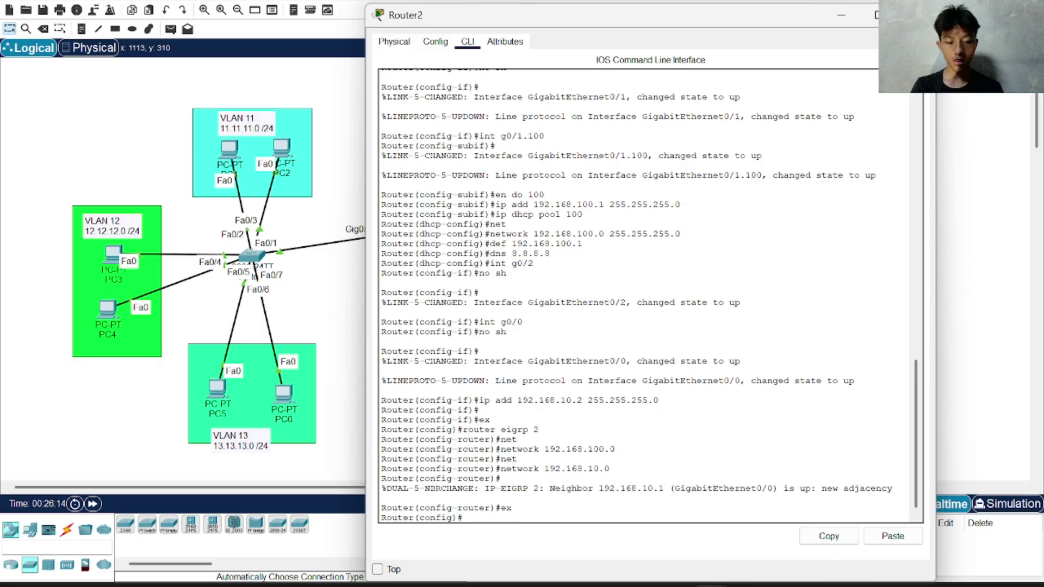
{"action": "type", "text": "ip acc"}
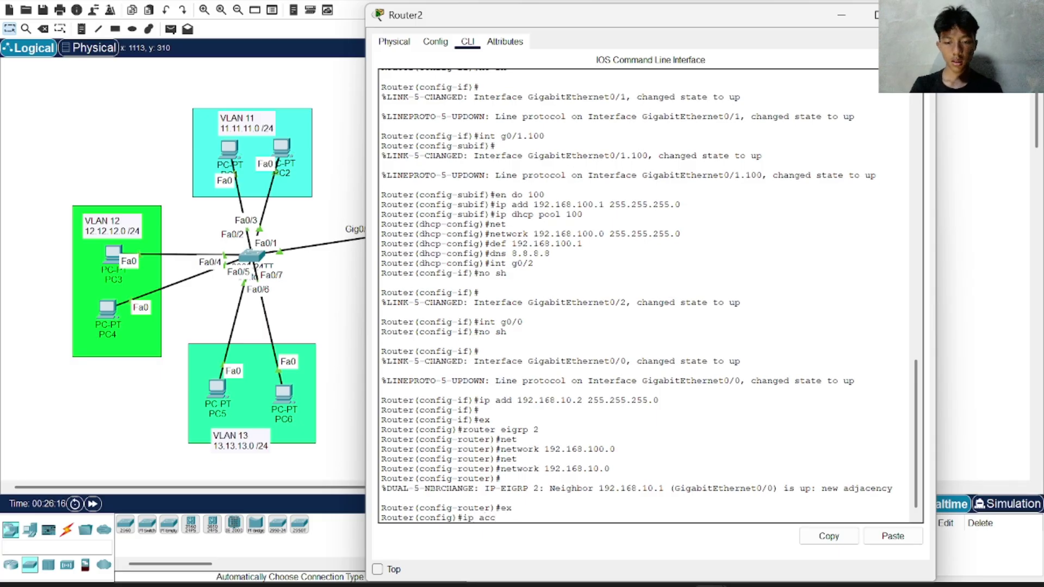
- Create standard IP access list 2 on Router2, consulting the command help for the list types and allowed identifiers
{"action": "type", "text": "ess"}
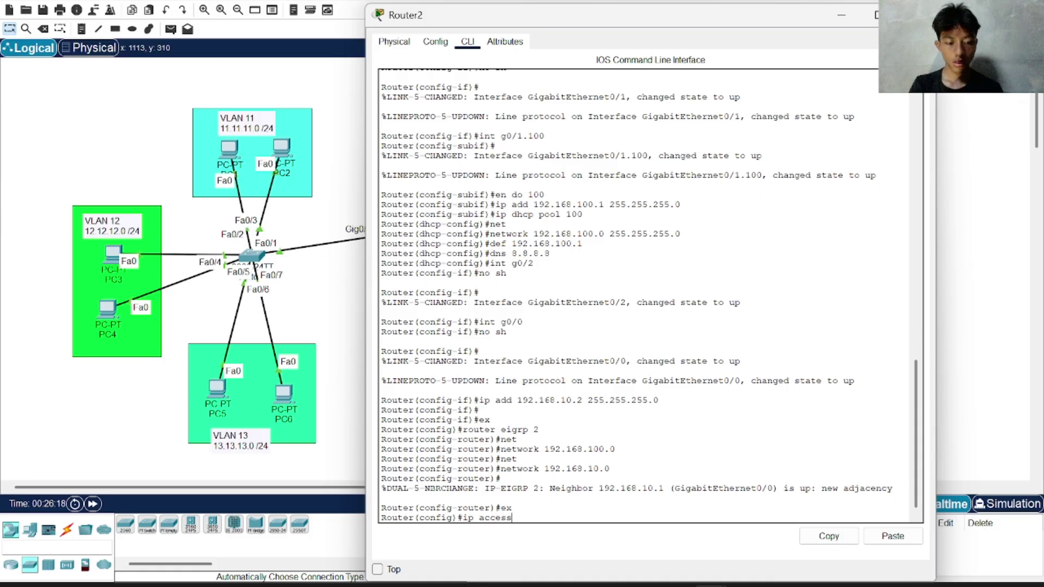
{"action": "type", "text": " list"}
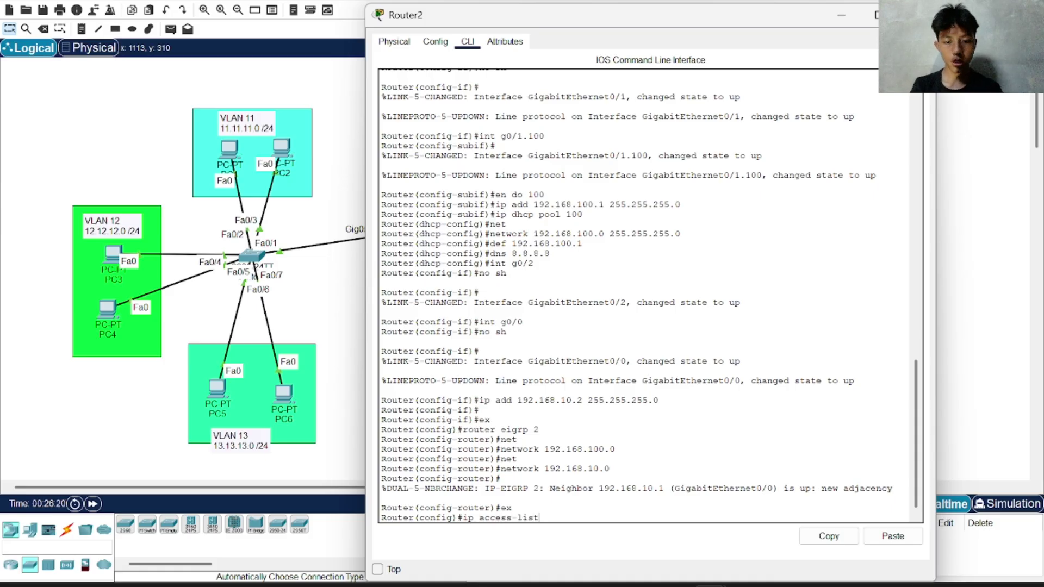
{"action": "type", "text": " ?"}
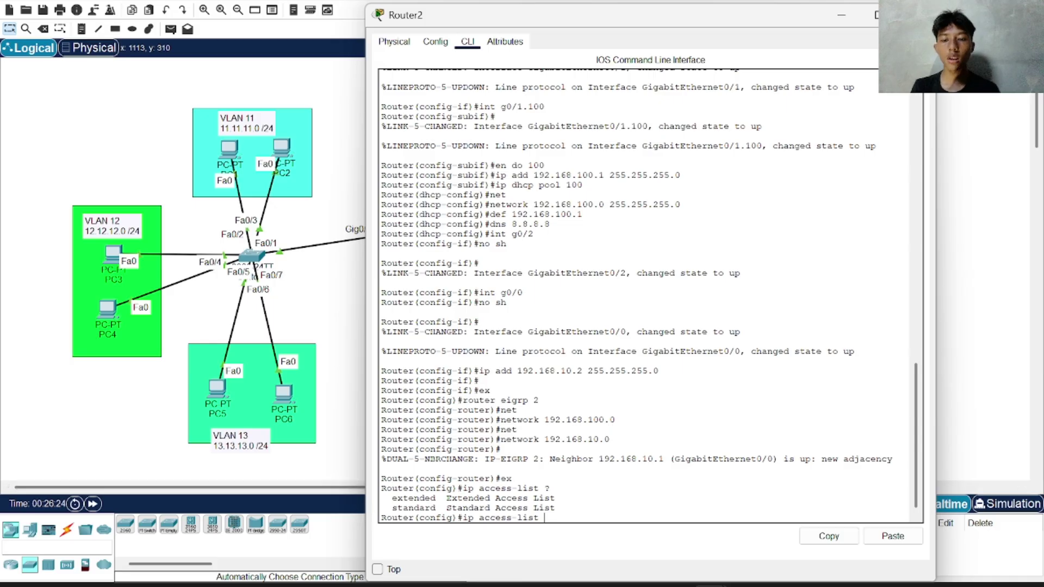
{"action": "type", "text": "stan"}
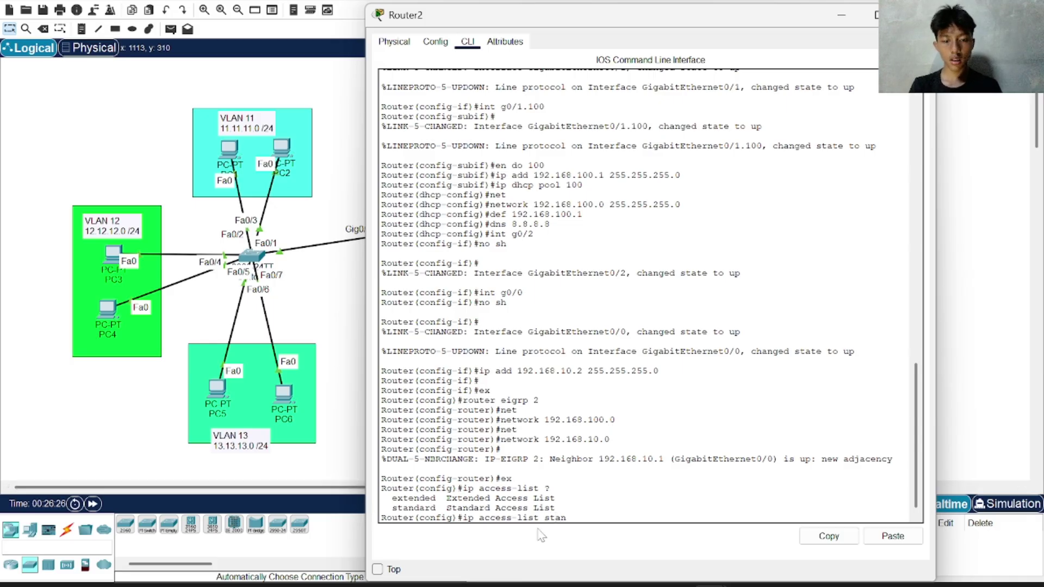
{"action": "type", "text": "dard"}
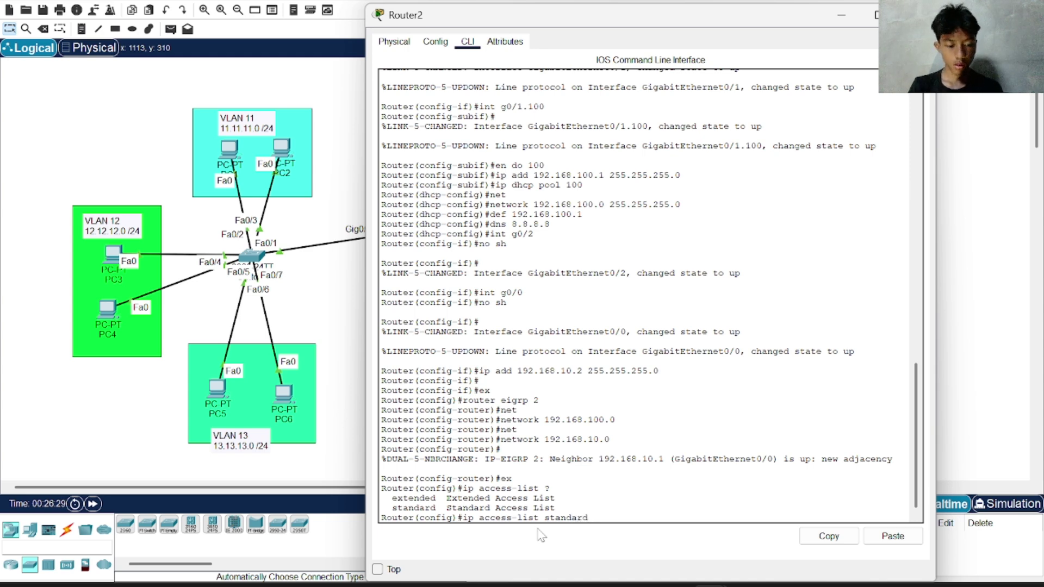
{"action": "type", "text": " ?"}
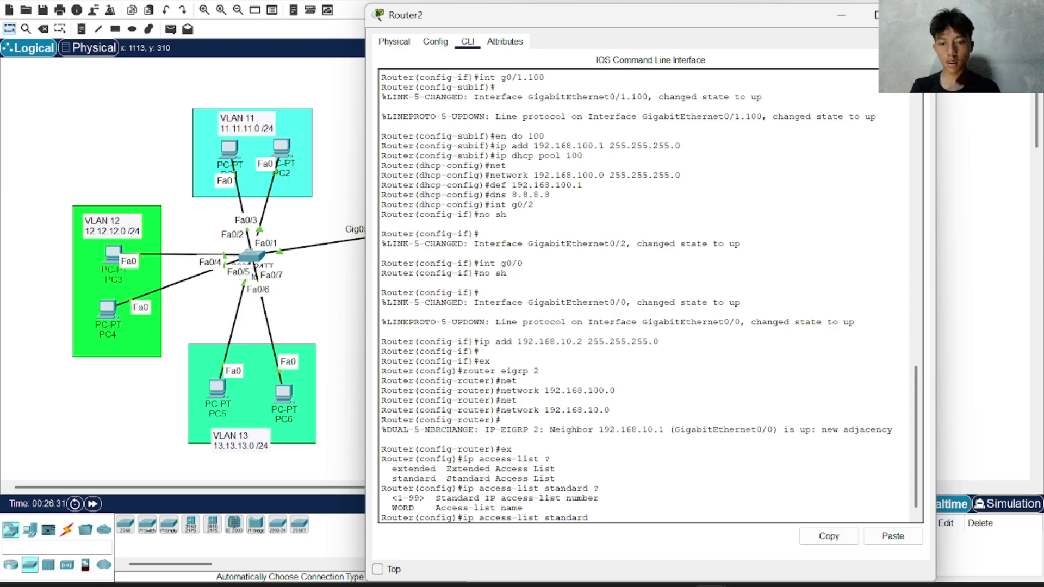
{"action": "left_click_drag", "start_coordinate": [392, 508], "coordinate": [522, 508]}
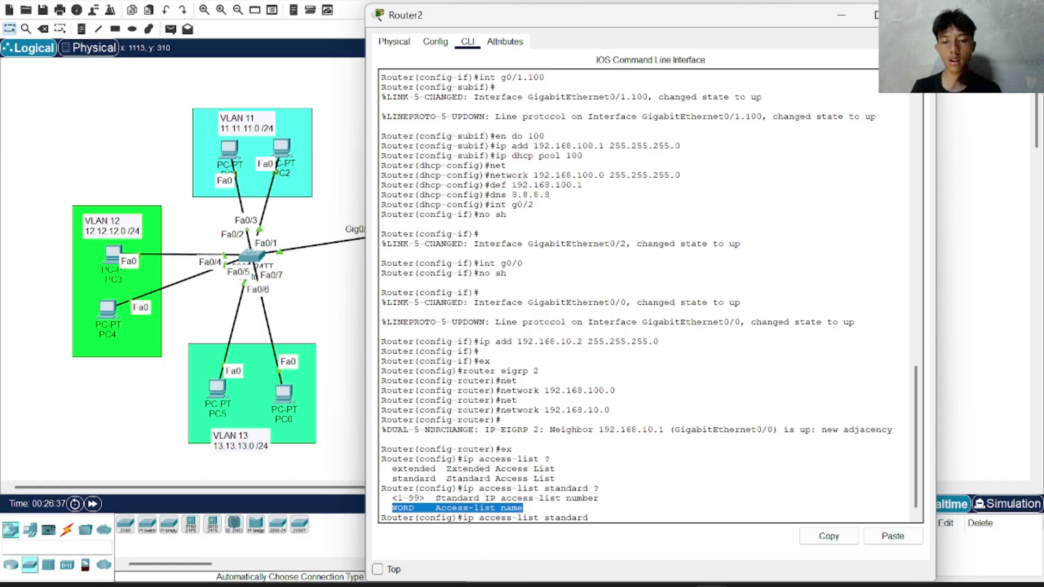
{"action": "left_click_drag", "start_coordinate": [386, 498], "coordinate": [481, 498]}
{"action": "left_click", "coordinate": [481, 498]}
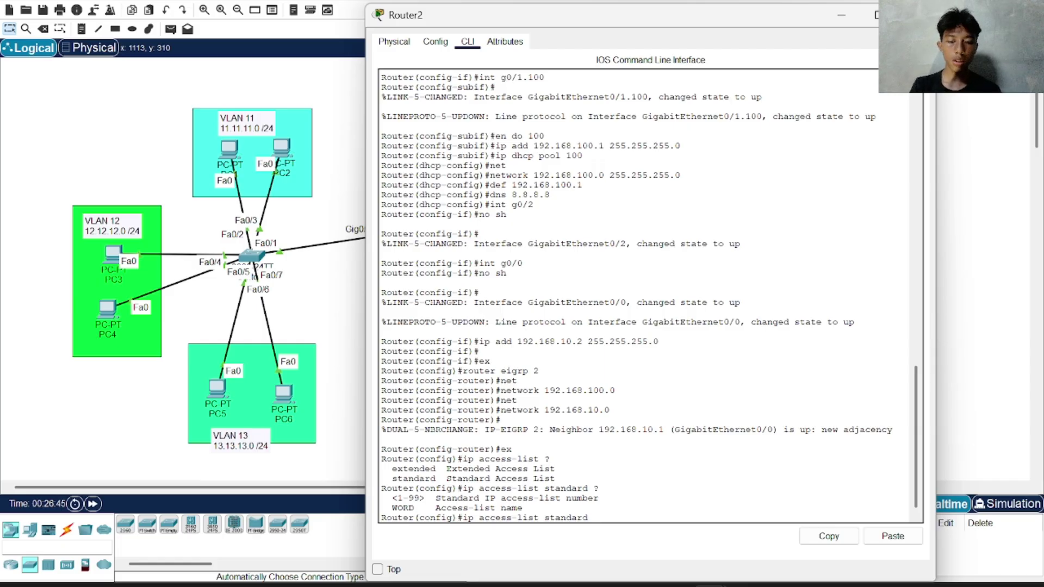
{"action": "type", "text": "2"}
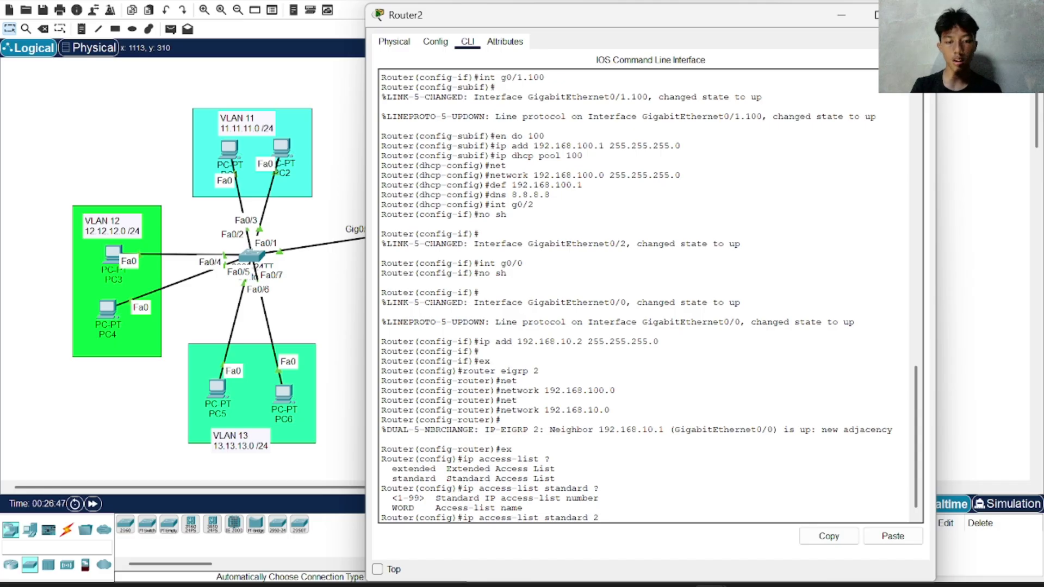
{"action": "key", "text": "Return"}
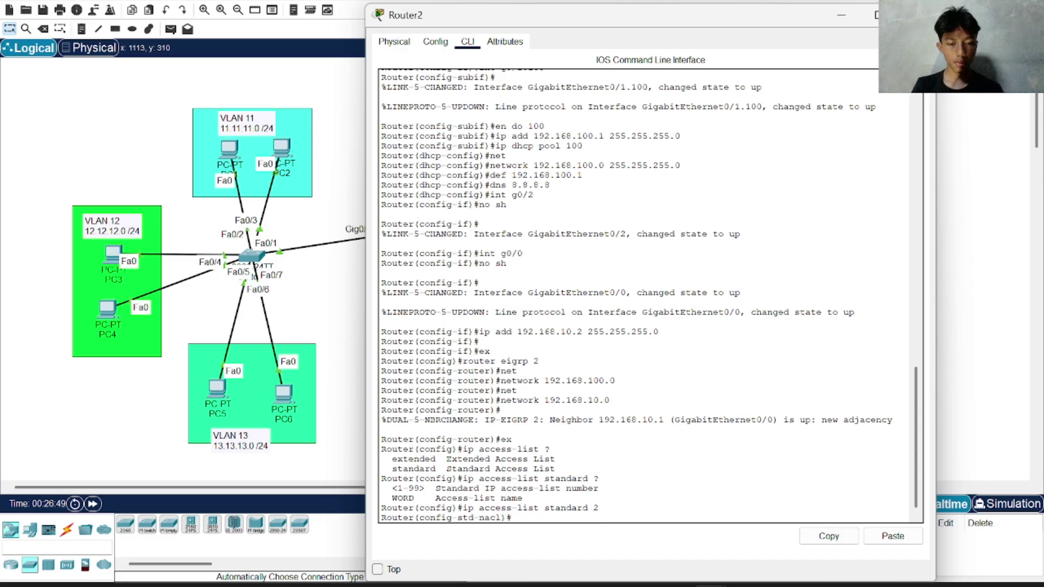
- List the commands available in access-list configuration mode and examine the sequence number, deny and permit entries
{"action": "type", "text": "?"}
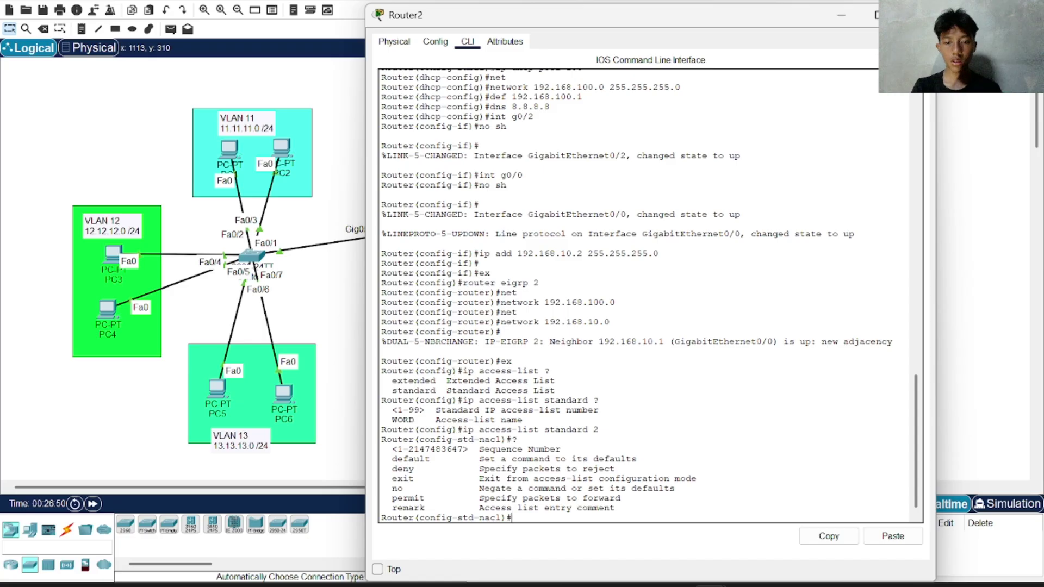
{"action": "left_click_drag", "start_coordinate": [560, 449], "coordinate": [392, 450]}
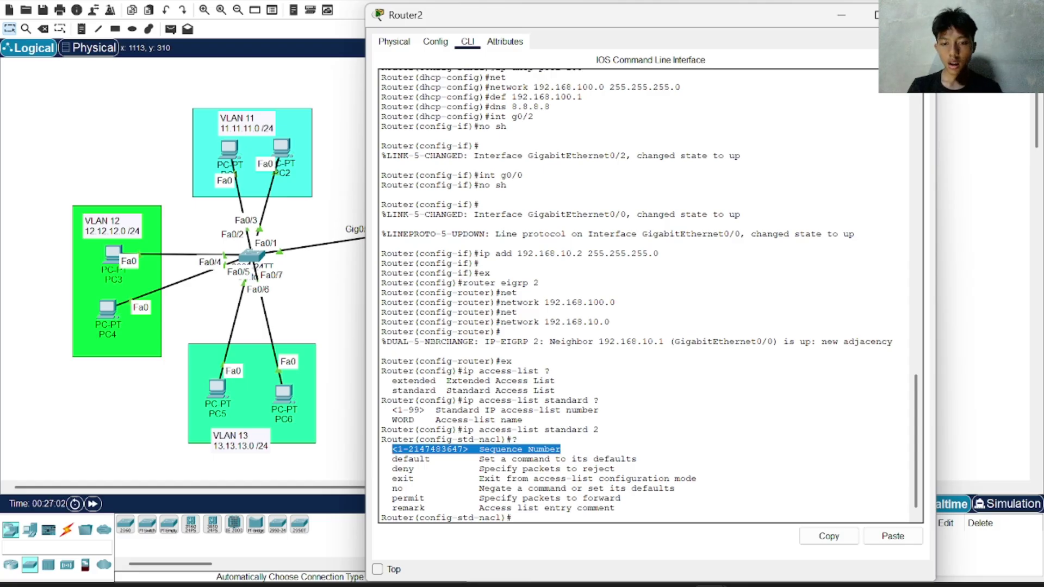
{"action": "left_click_drag", "start_coordinate": [387, 468], "coordinate": [632, 467]}
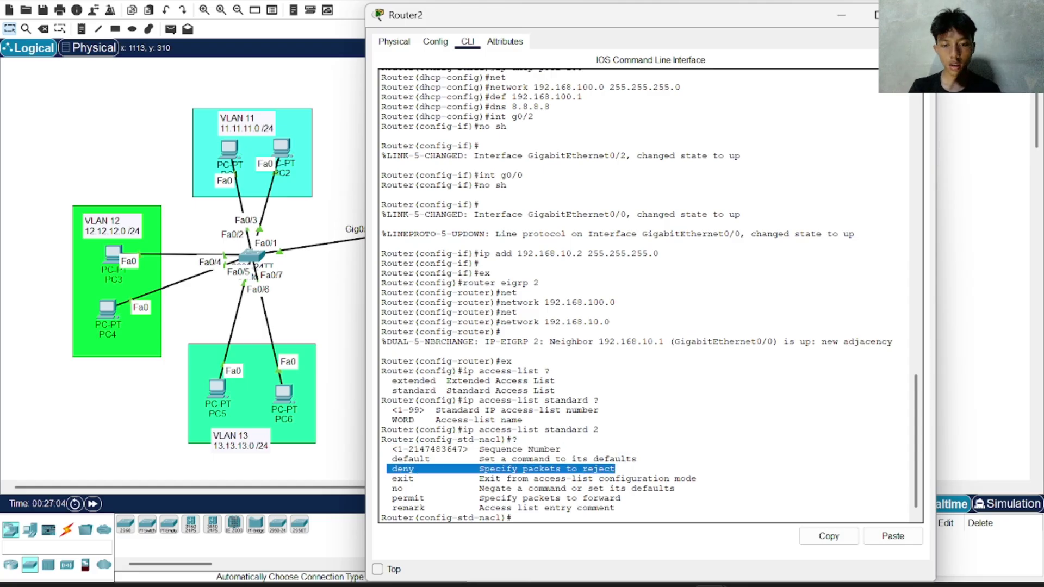
{"action": "left_click_drag", "start_coordinate": [387, 498], "coordinate": [621, 499]}
{"action": "left_click", "coordinate": [600, 469]}
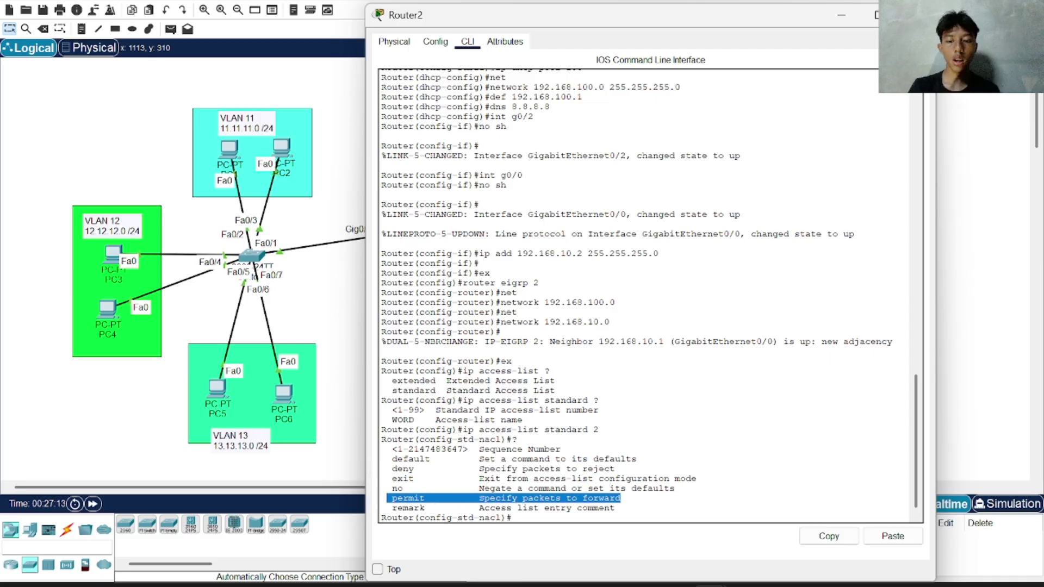
{"action": "left_click", "coordinate": [543, 517]}
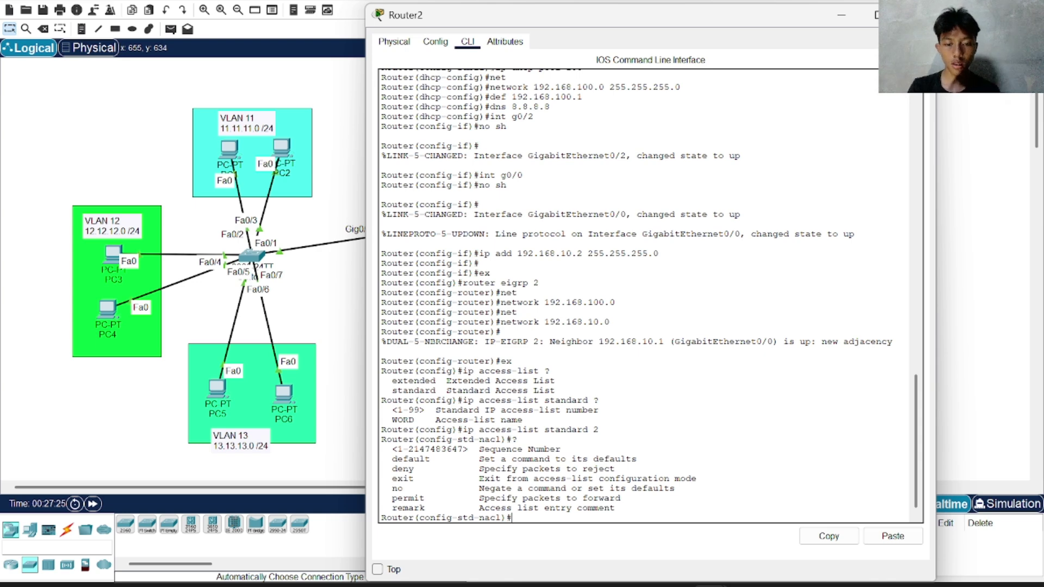
- Show the source options of the deny command and examine the address, any and host entries
{"action": "type", "text": "deny ?"}
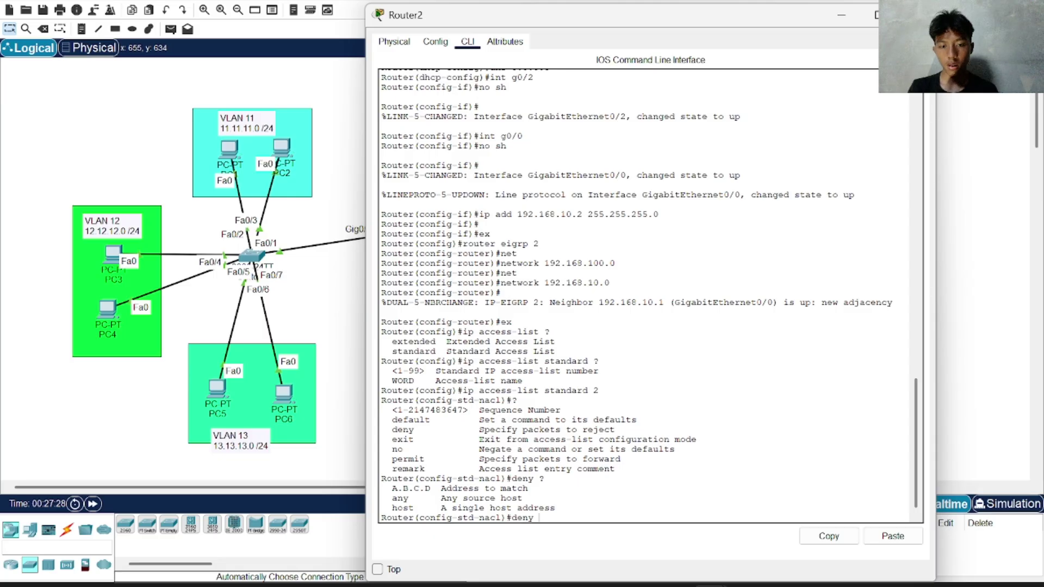
{"action": "left_click_drag", "start_coordinate": [386, 488], "coordinate": [528, 489]}
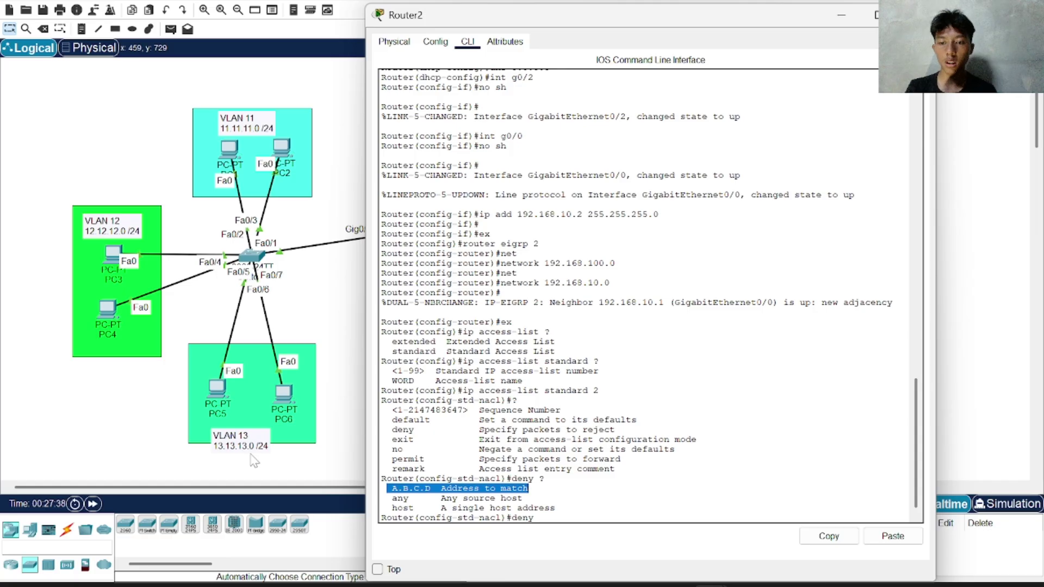
{"action": "left_click_drag", "start_coordinate": [387, 498], "coordinate": [523, 498]}
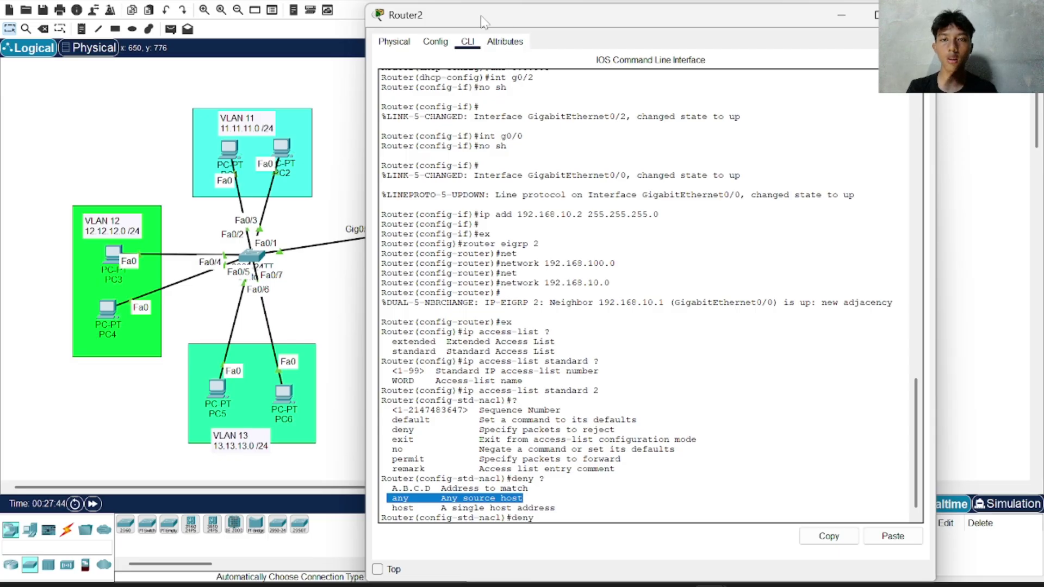
{"action": "left_click_drag", "start_coordinate": [482, 21], "coordinate": [777, 38]}
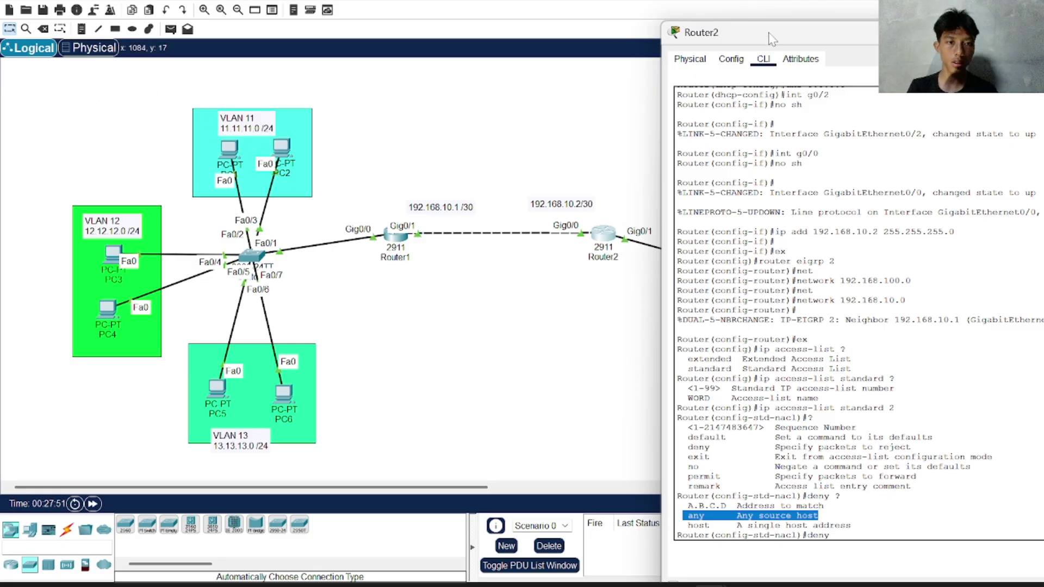
{"action": "left_click_drag", "start_coordinate": [773, 37], "coordinate": [323, 10]}
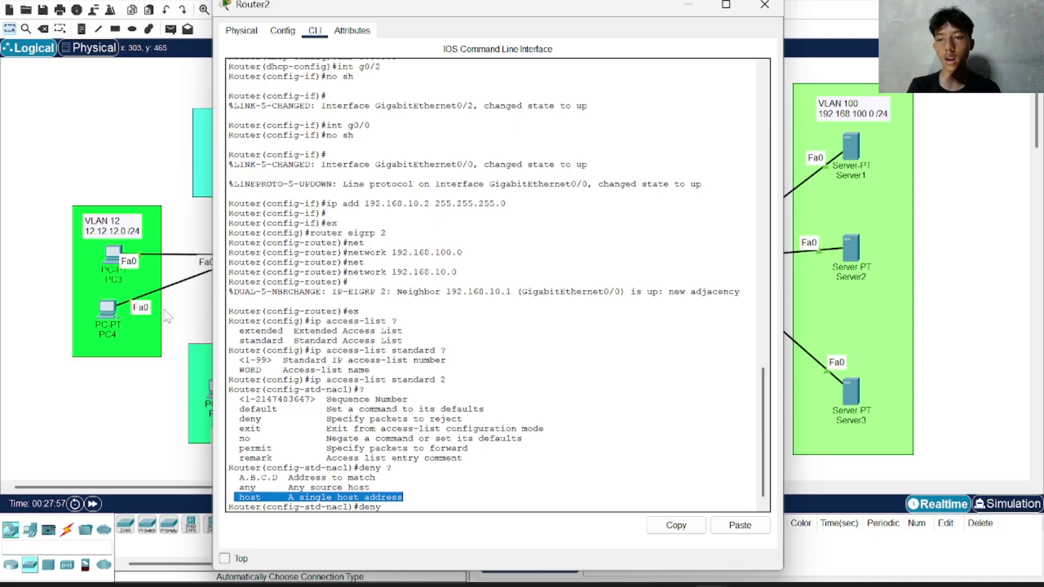
- Rearrange PC3 and PC4 inside the VLAN 12 area so that PC4 sits close below PC3
{"action": "left_click", "coordinate": [112, 253]}
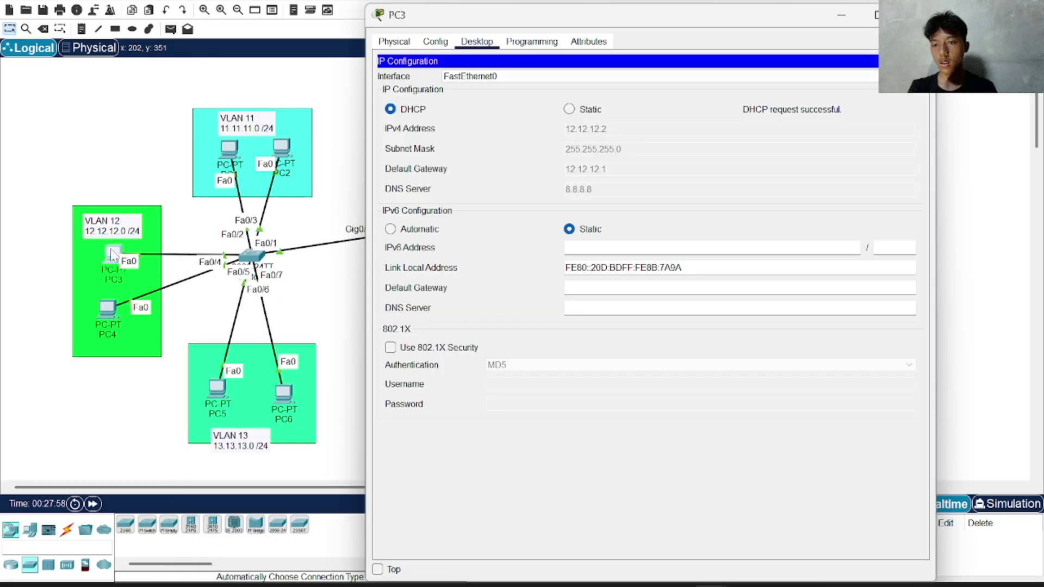
{"action": "left_click", "coordinate": [133, 136]}
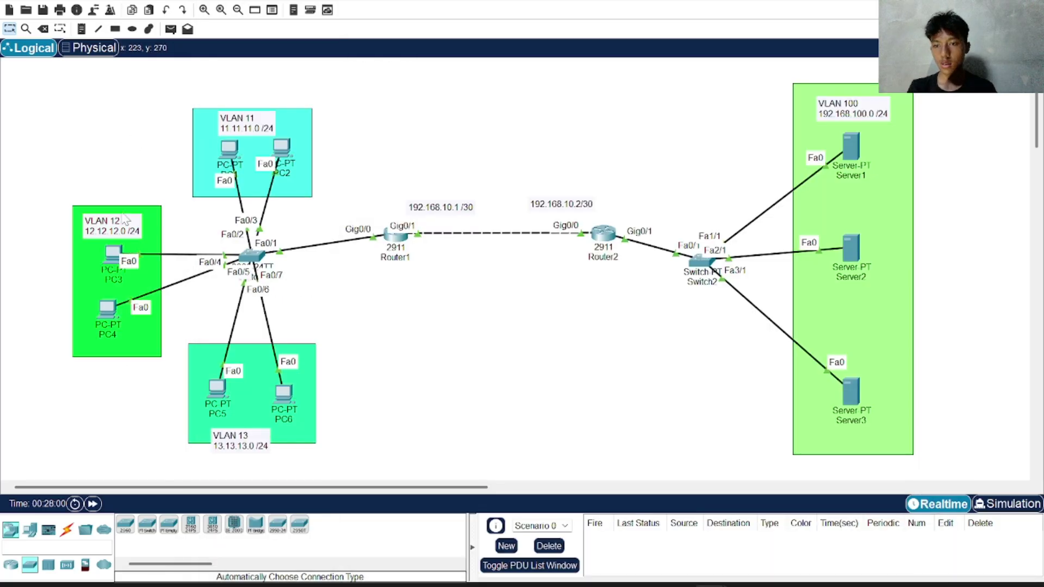
{"action": "left_click_drag", "start_coordinate": [112, 253], "coordinate": [94, 128]}
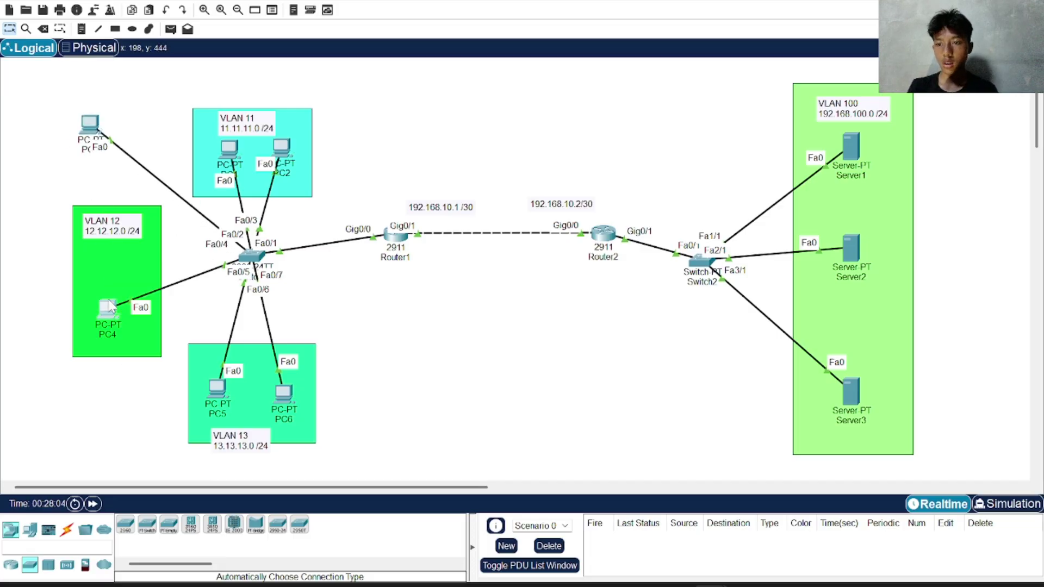
{"action": "mouse_move", "coordinate": [108, 307]}
{"action": "left_mouse_down"}
{"action": "mouse_move", "coordinate": [104, 380]}
{"action": "mouse_move", "coordinate": [113, 295]}
{"action": "left_mouse_up"}
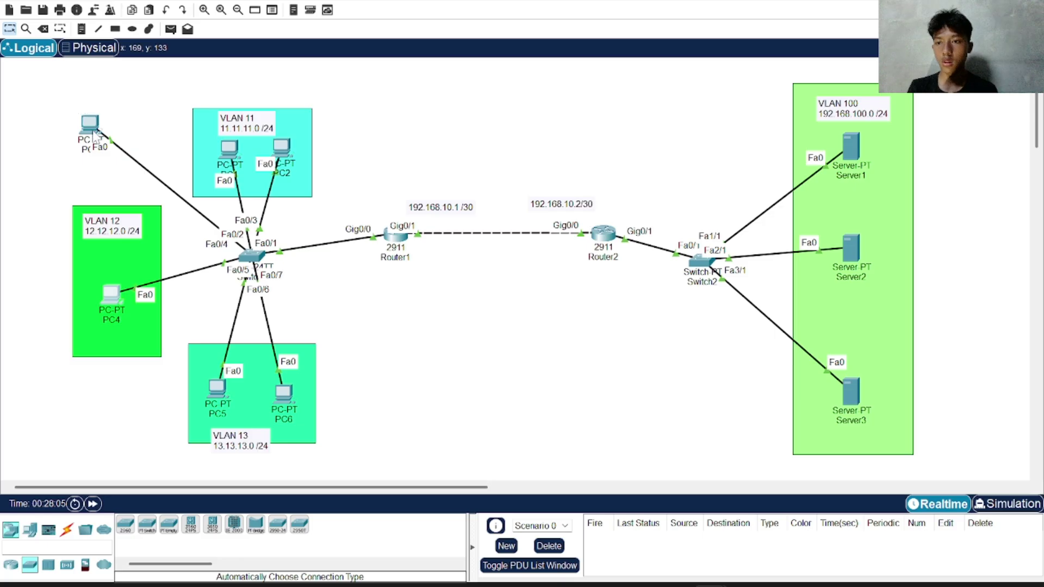
{"action": "mouse_move", "coordinate": [96, 133]}
{"action": "left_mouse_down"}
{"action": "mouse_move", "coordinate": [113, 275]}
{"action": "mouse_move", "coordinate": [115, 258]}
{"action": "left_mouse_up"}
{"action": "left_click", "coordinate": [108, 167]}
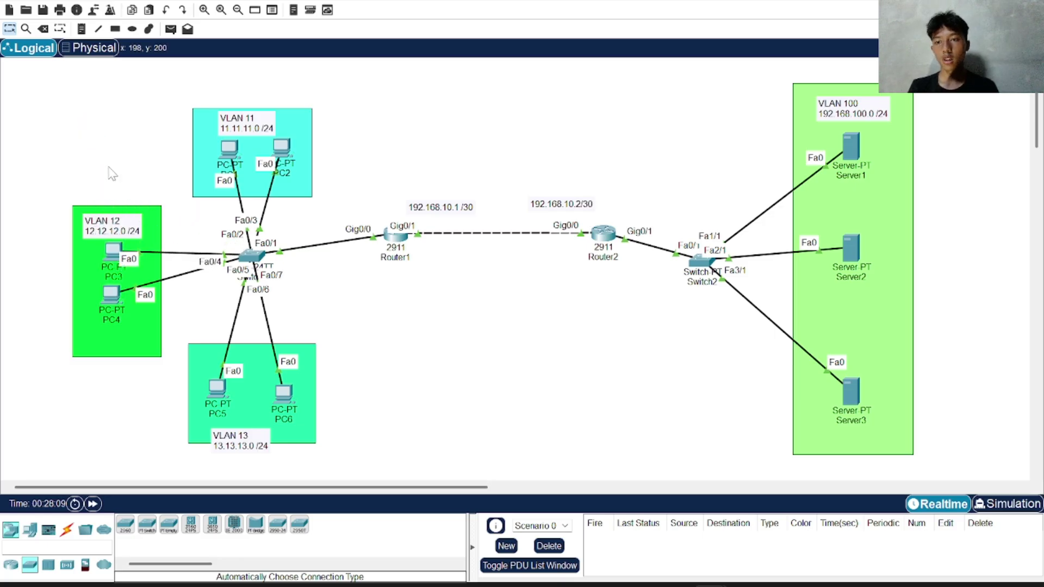
{"action": "left_click_drag", "start_coordinate": [78, 173], "coordinate": [152, 474]}
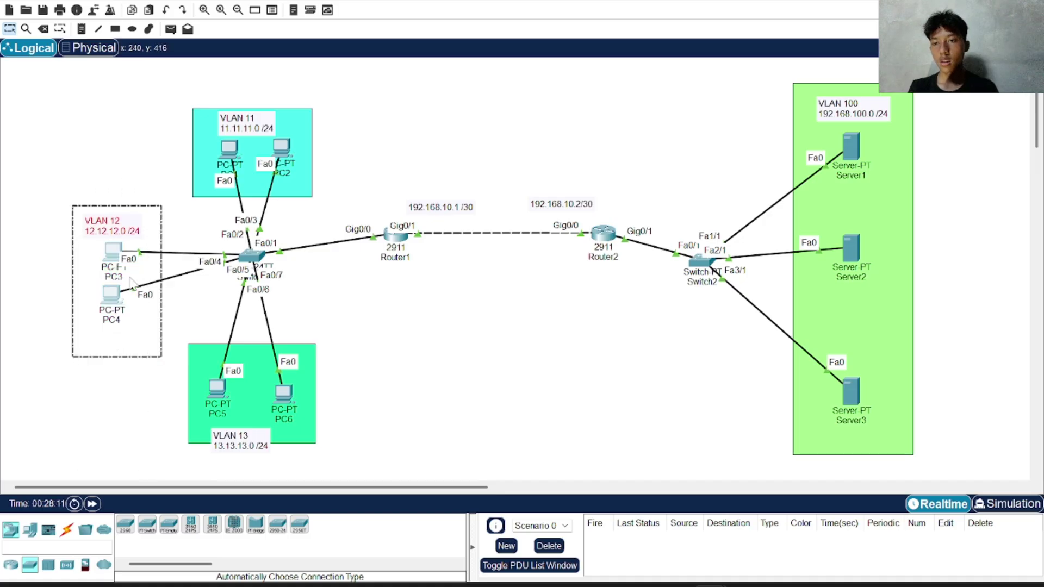
{"action": "left_click", "coordinate": [120, 111]}
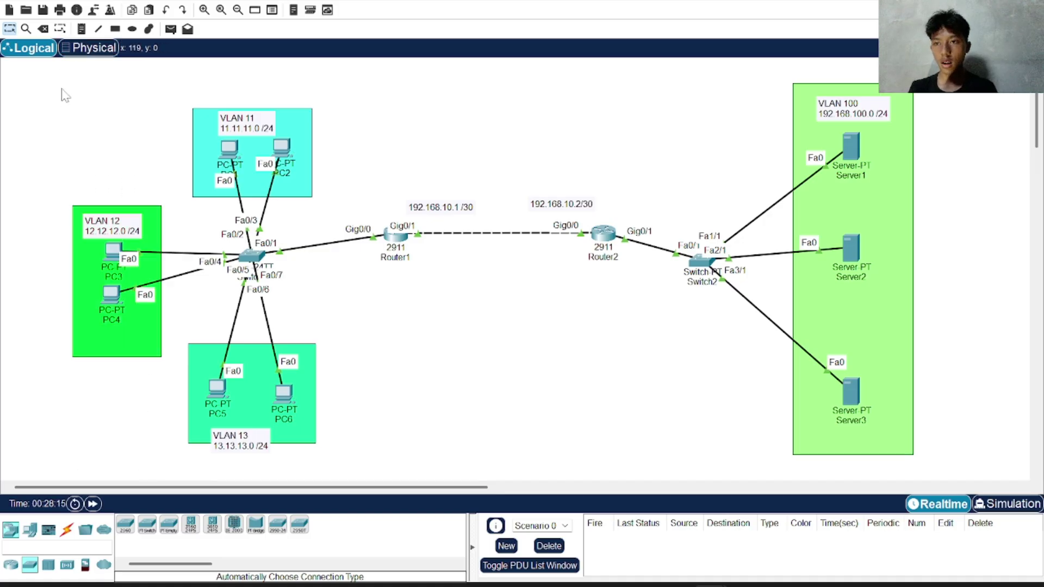
{"action": "left_click_drag", "start_coordinate": [61, 88], "coordinate": [318, 496]}
{"action": "left_click", "coordinate": [114, 117]}
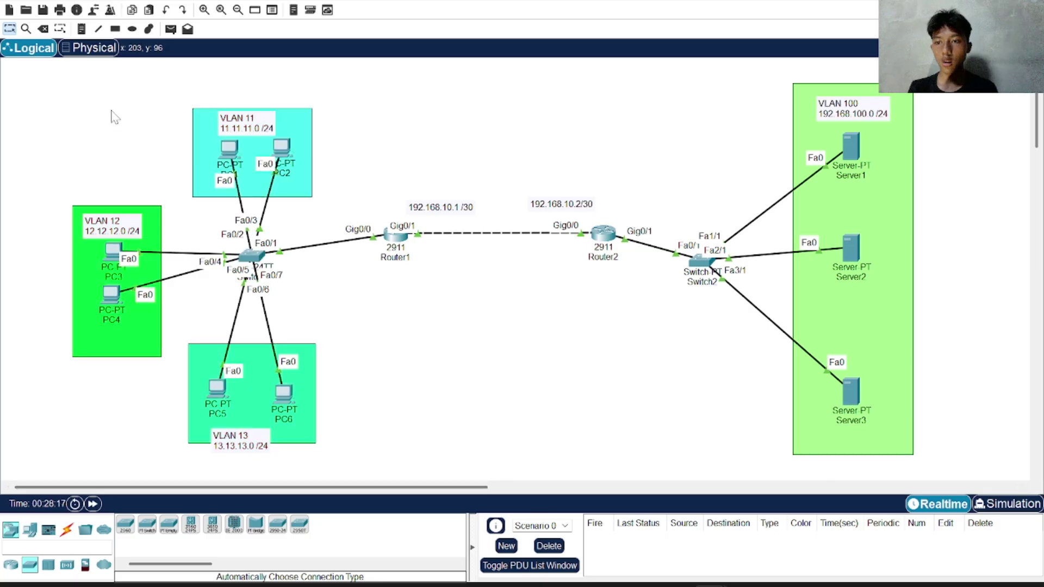
{"action": "left_click_drag", "start_coordinate": [50, 247], "coordinate": [5, 245]}
{"action": "mouse_move", "coordinate": [111, 251]}
{"action": "left_mouse_down"}
{"action": "mouse_move", "coordinate": [109, 164]}
{"action": "mouse_move", "coordinate": [111, 267]}
{"action": "mouse_move", "coordinate": [110, 256]}
{"action": "left_mouse_up"}
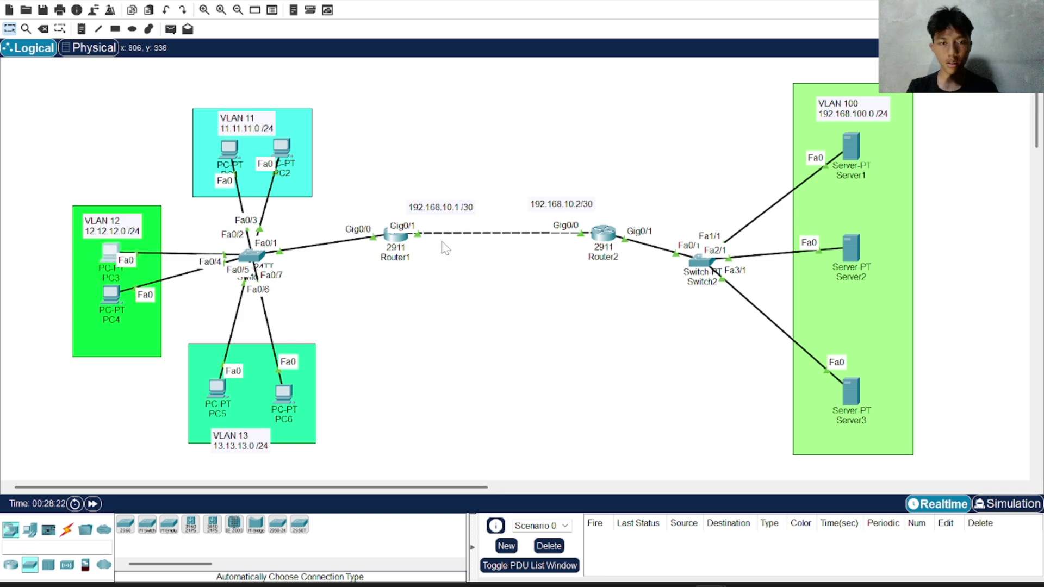
- Add a deny rule for network 13.13.13.0 with wildcard 0.0.0.255 to Router2's access list 2
{"action": "left_click", "coordinate": [603, 234]}
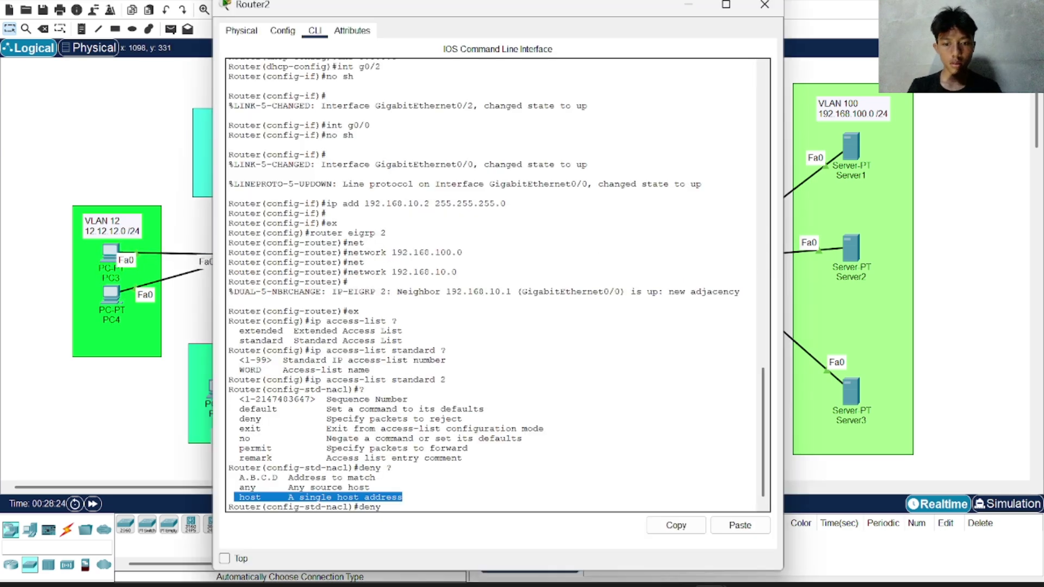
{"action": "left_click", "coordinate": [387, 507]}
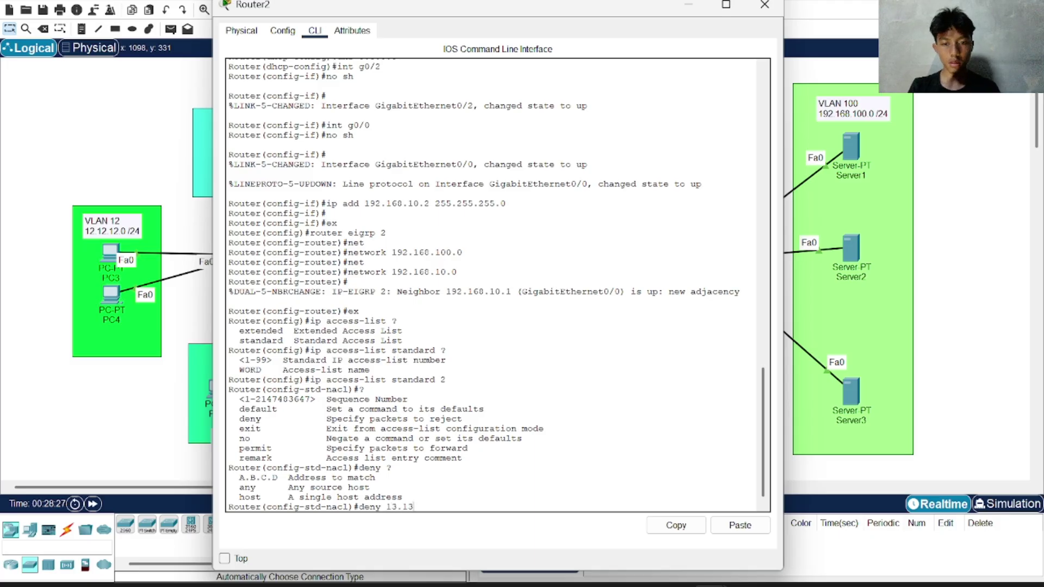
{"action": "type", "text": "13.13.13.0 "}
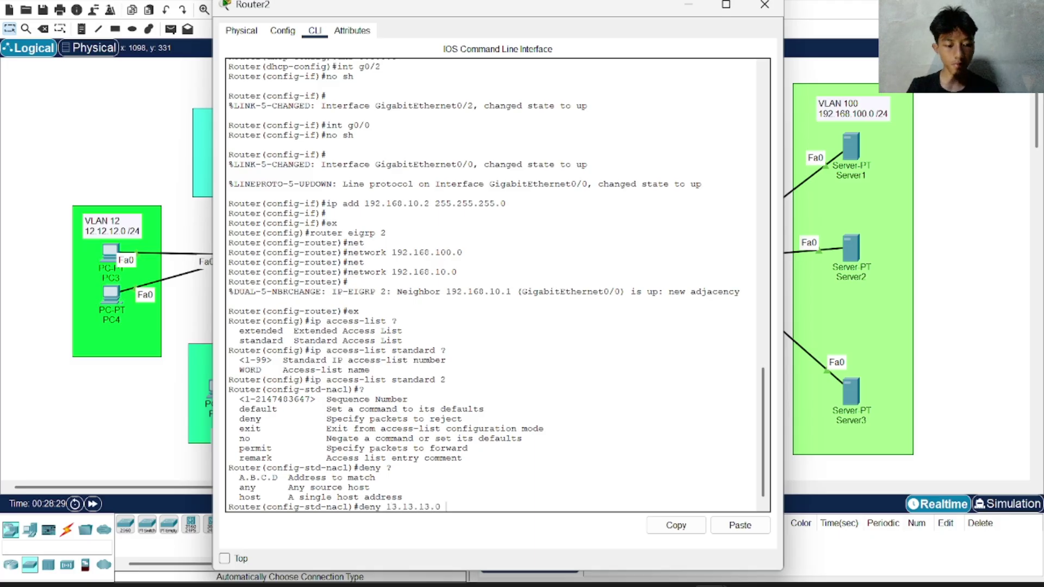
{"action": "type", "text": "?"}
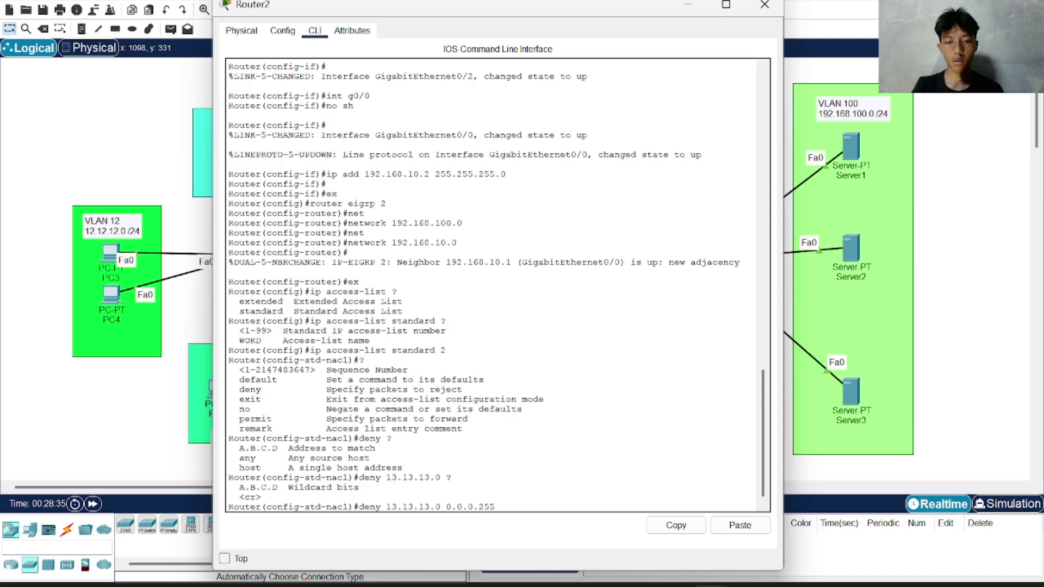
{"action": "type", "text": "0.0.0.255"}
{"action": "key", "text": "Return"}
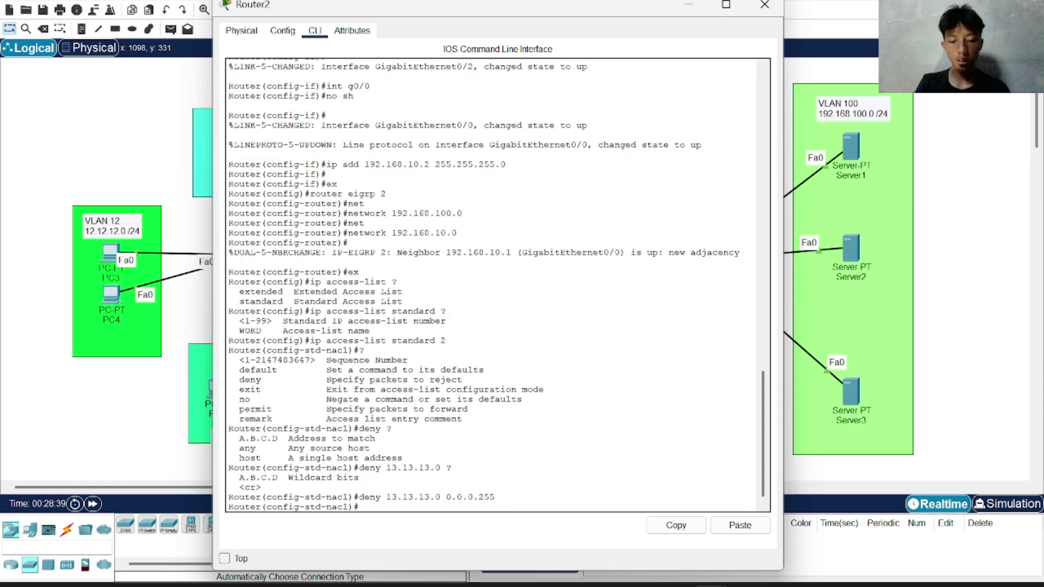
- Add a permit any rule to access list 2 and review the deny and permit entries
{"action": "type", "text": "permit any"}
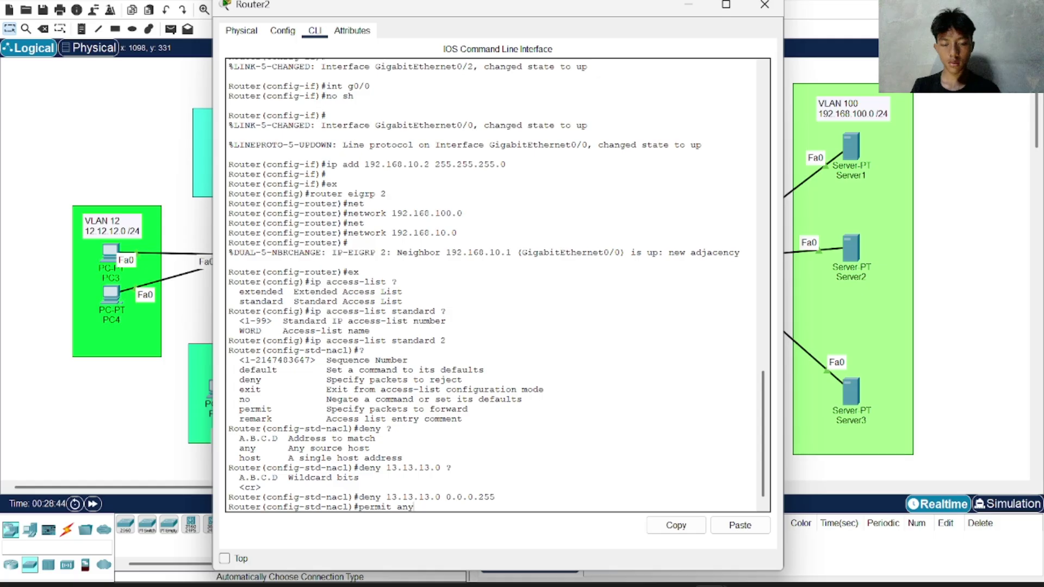
{"action": "key", "text": "Return"}
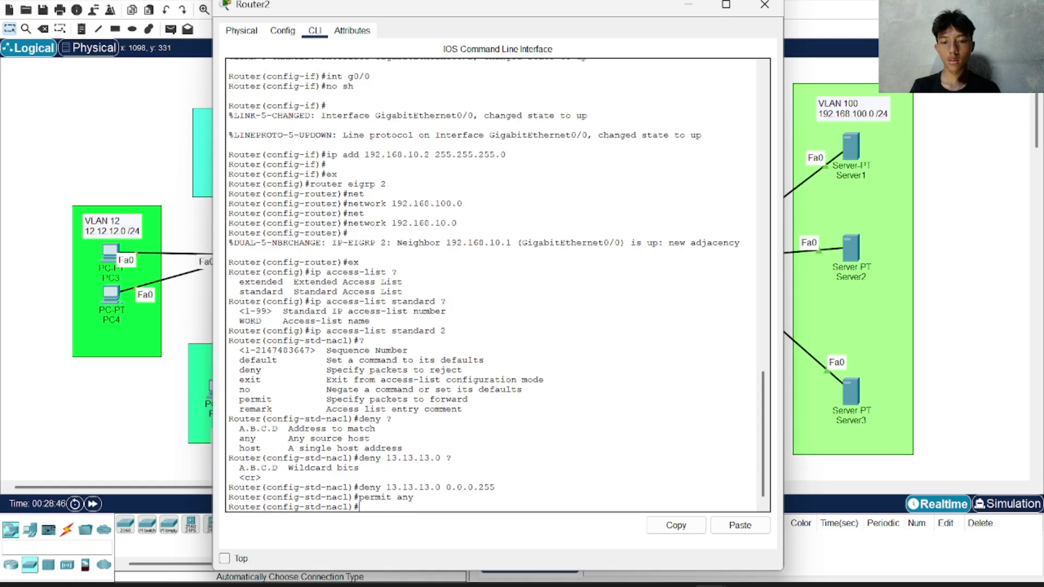
{"action": "left_click_drag", "start_coordinate": [354, 488], "coordinate": [495, 487]}
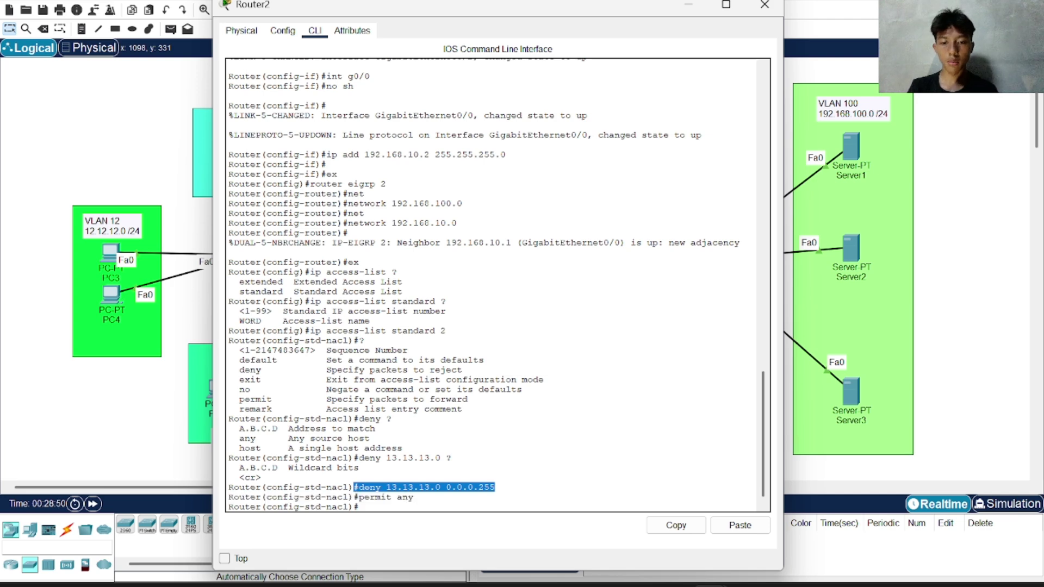
{"action": "left_click_drag", "start_coordinate": [414, 497], "coordinate": [359, 497]}
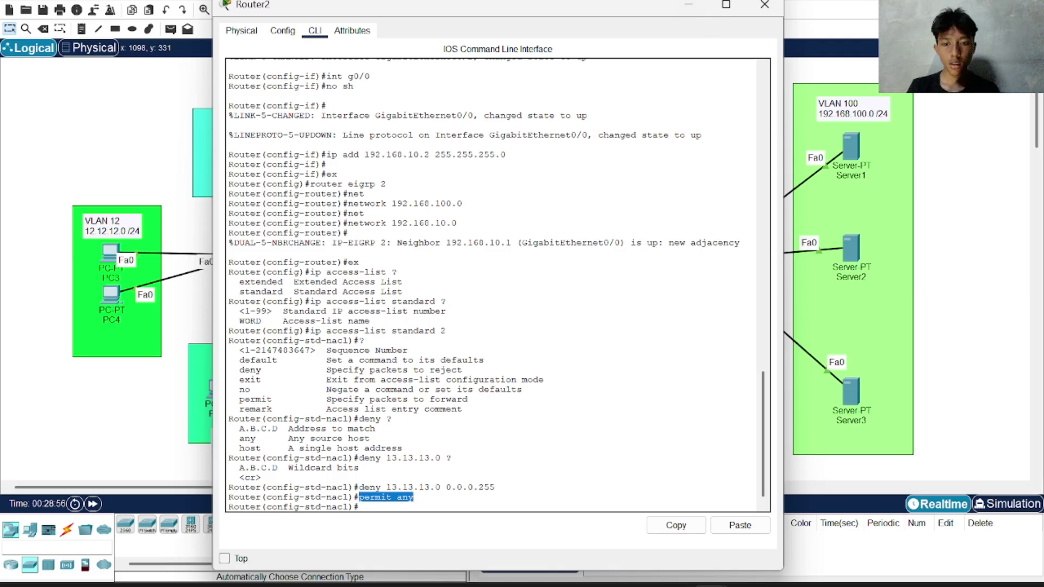
- Enter configuration of Router2's interface g0/0 and list the identifiers that the ip access-group command accepts
{"action": "left_click_drag", "start_coordinate": [485, 5], "coordinate": [841, 32]}
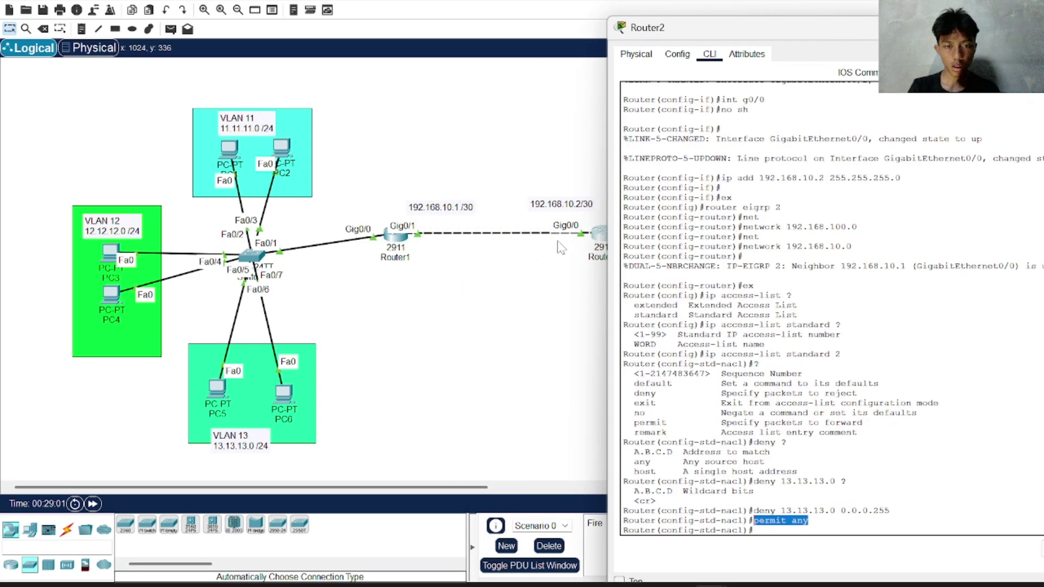
{"action": "left_click", "coordinate": [789, 528]}
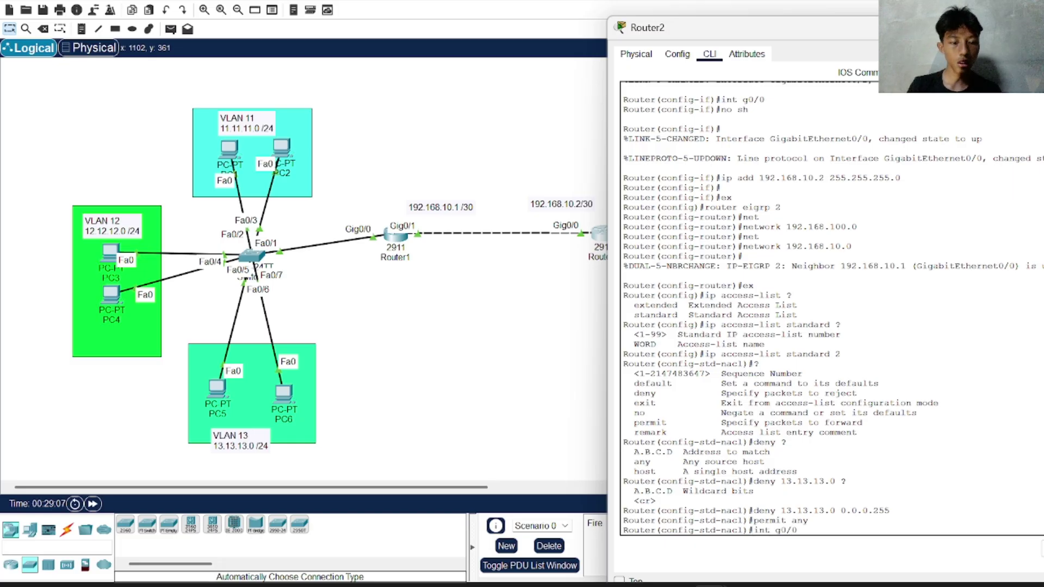
{"action": "key", "text": "Return"}
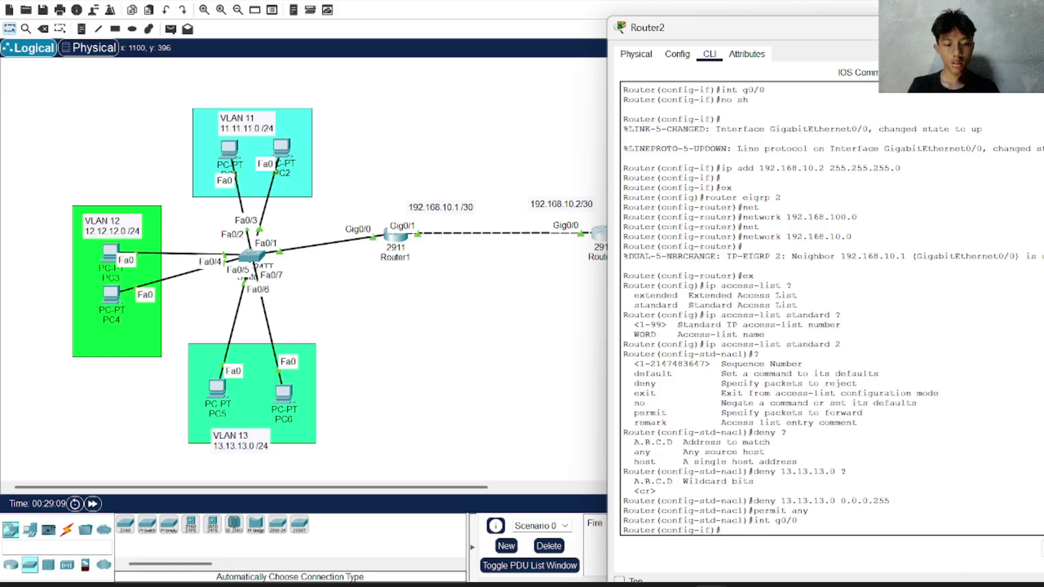
{"action": "type", "text": "ip "}
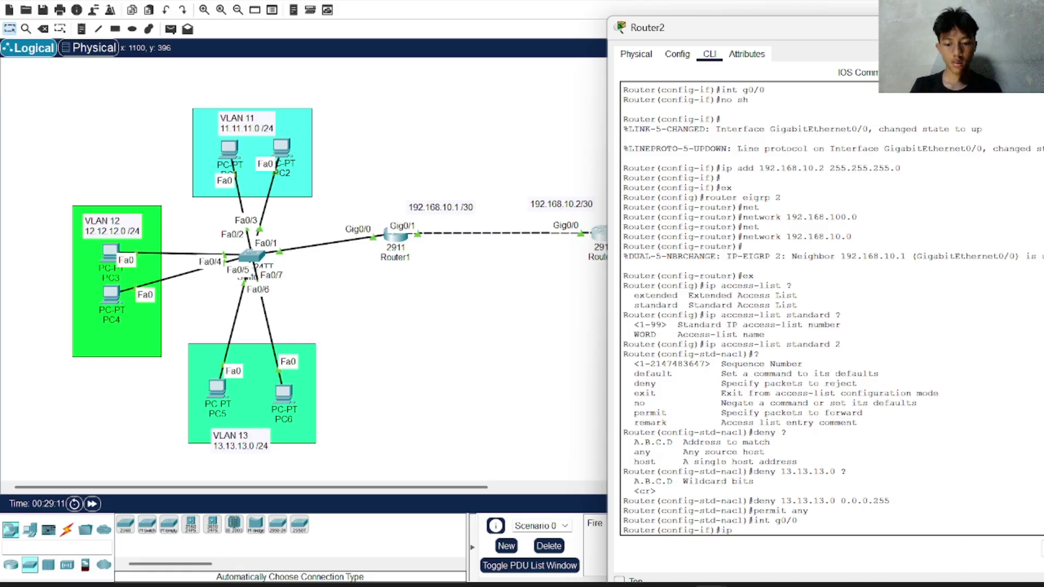
{"action": "type", "text": "acc"}
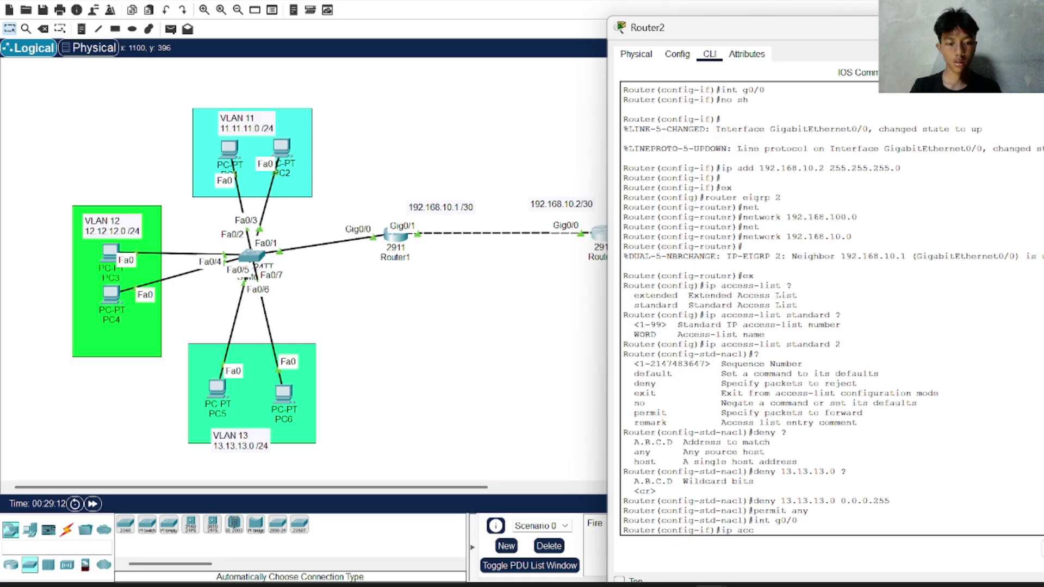
{"action": "key", "text": "Tab"}
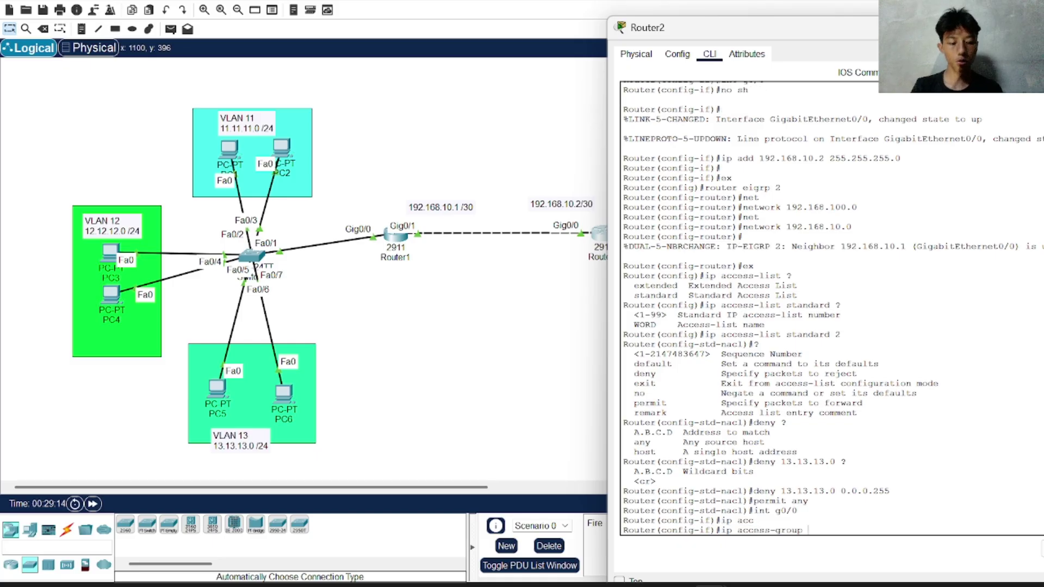
{"action": "type", "text": "?"}
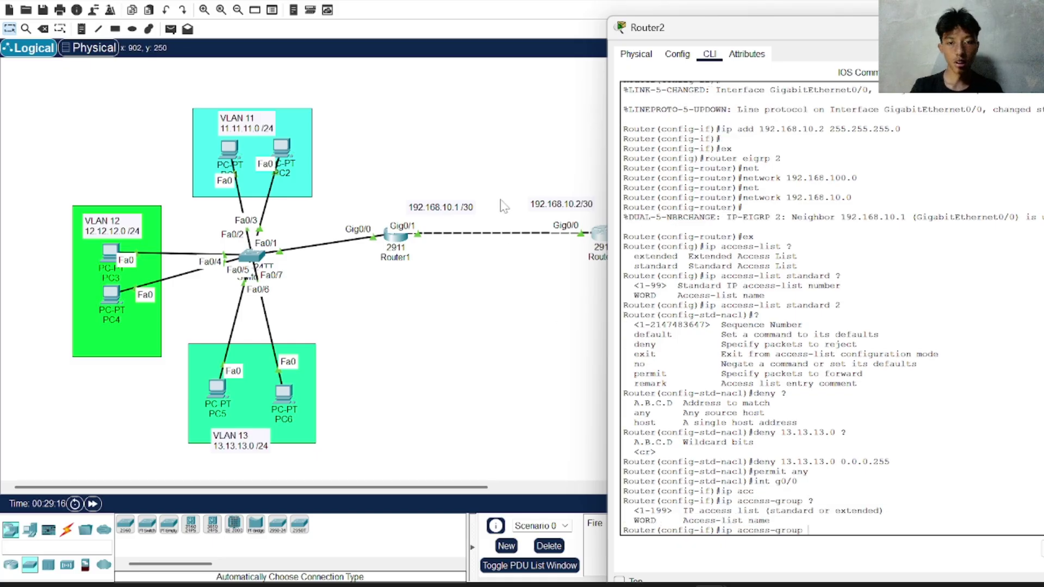
- Try applying access list 2 to g0/0 without a direction and list the command's direction options
{"action": "type", "text": "2"}
{"action": "key", "text": "Return"}
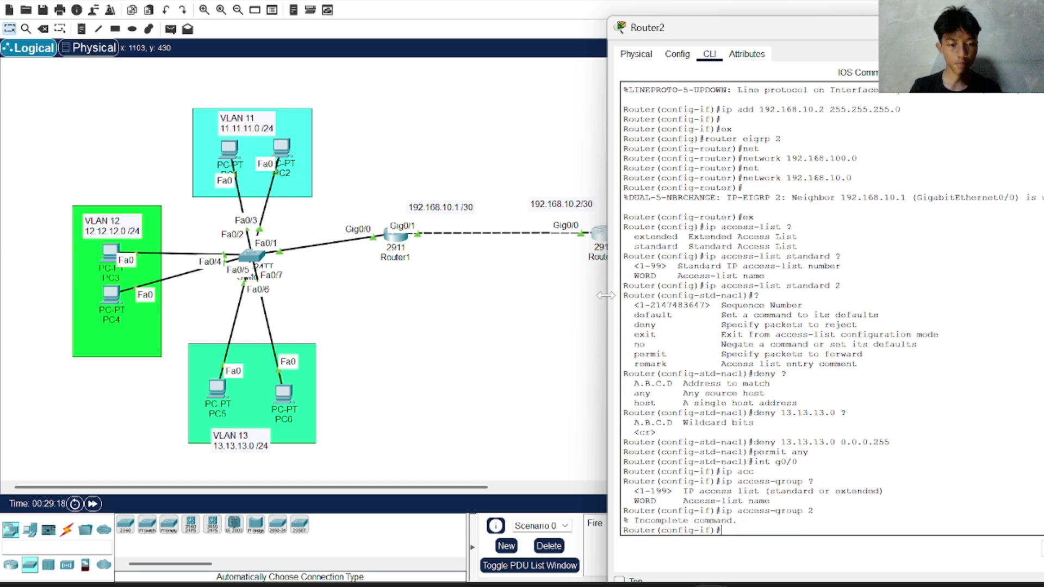
{"action": "key", "text": "Up"}
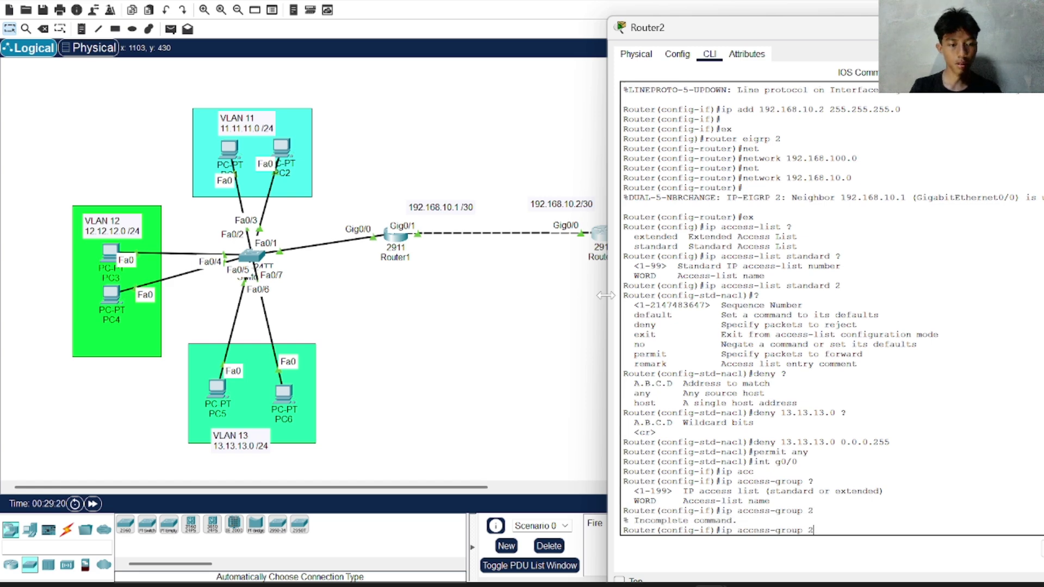
{"action": "type", "text": "?"}
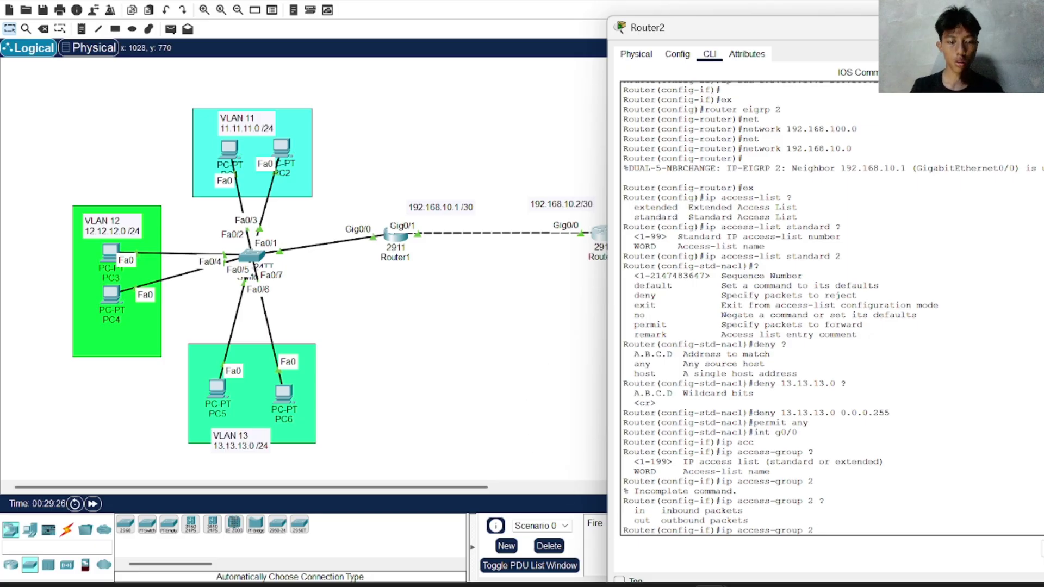
- Examine the topology around Router2's Gig0/0 and Gig0/1 to determine how VLAN 13 traffic reaches the VLAN 100 servers
{"action": "left_click_drag", "start_coordinate": [762, 24], "coordinate": [341, 9]}
{"action": "left_click", "coordinate": [656, 15]}
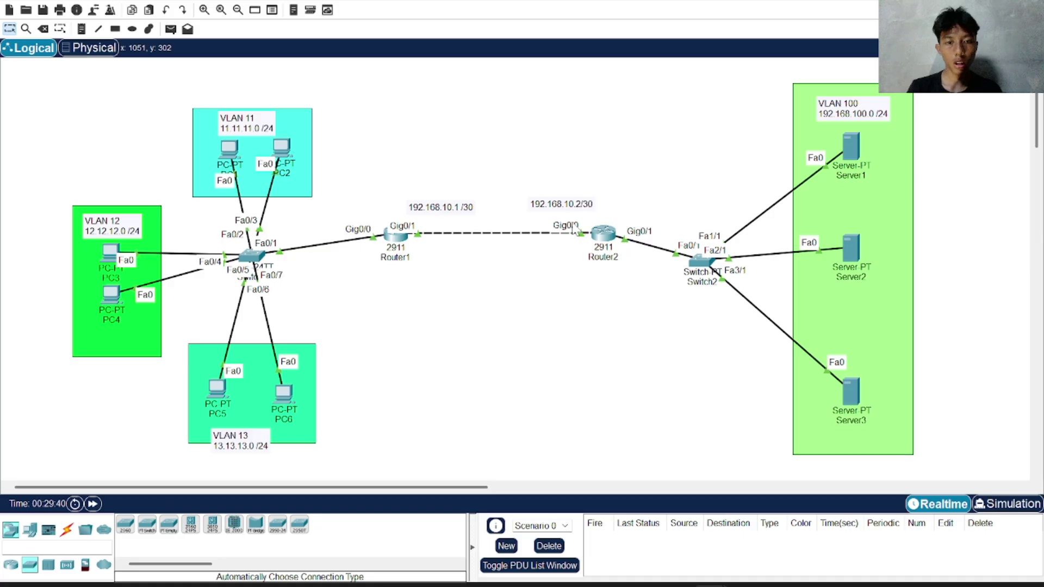
{"action": "left_click_drag", "start_coordinate": [572, 219], "coordinate": [588, 252]}
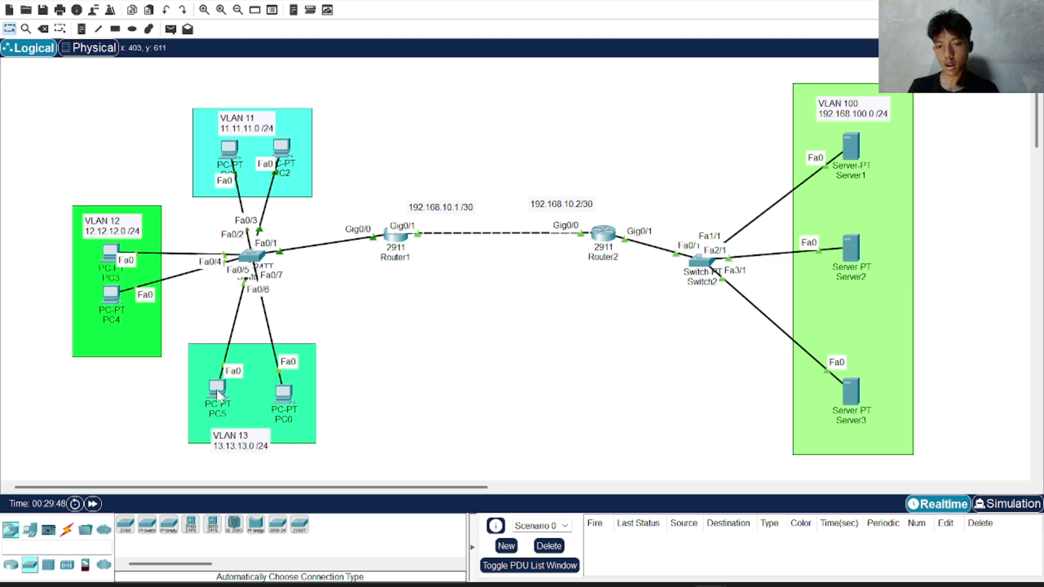
{"action": "mouse_move", "coordinate": [229, 392]}
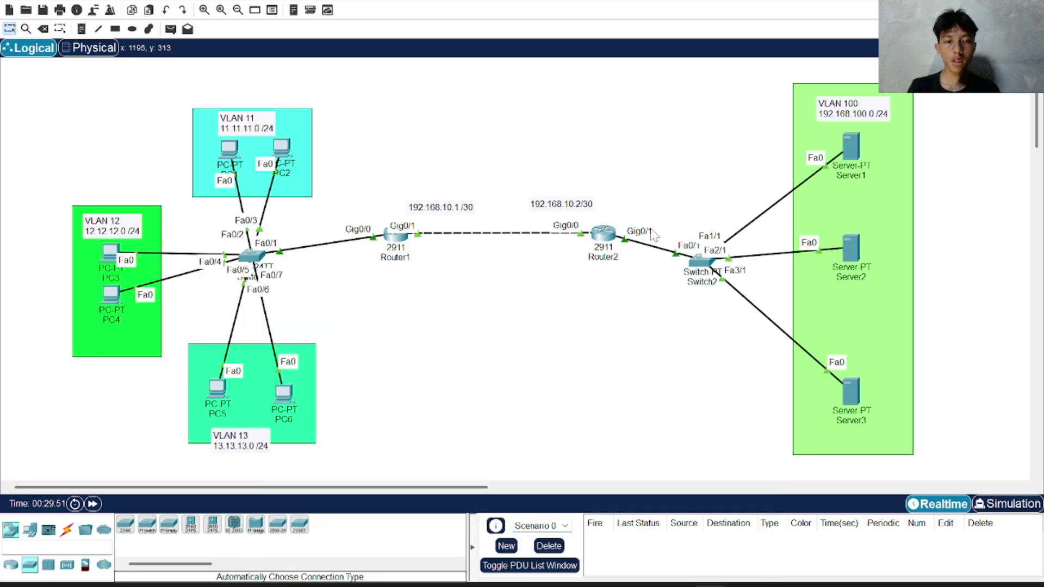
{"action": "key", "text": "Delete"}
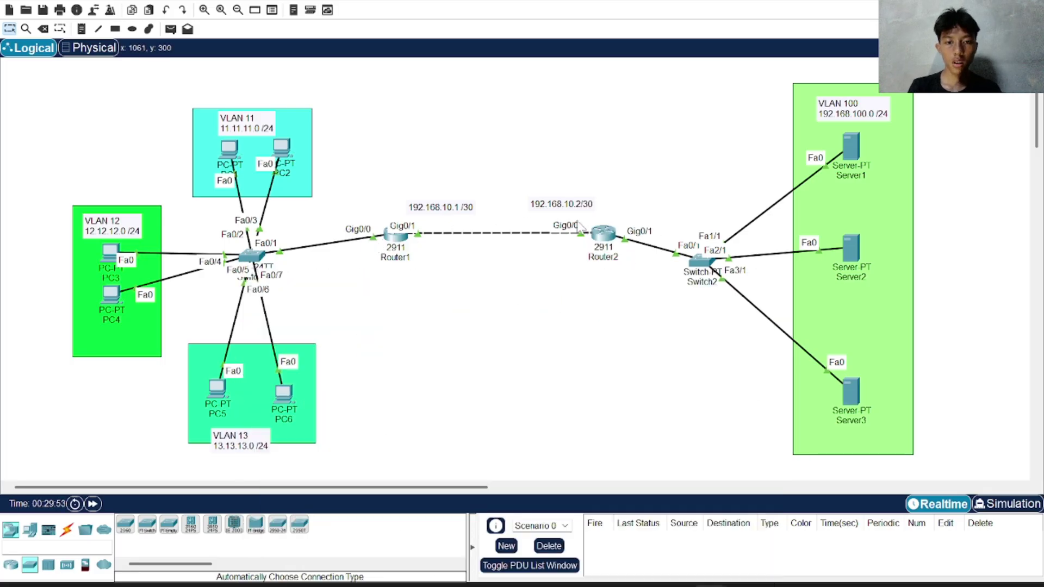
{"action": "mouse_move", "coordinate": [572, 218]}
{"action": "left_mouse_down"}
{"action": "mouse_move", "coordinate": [587, 253]}
{"action": "mouse_move", "coordinate": [582, 234]}
{"action": "left_mouse_up"}
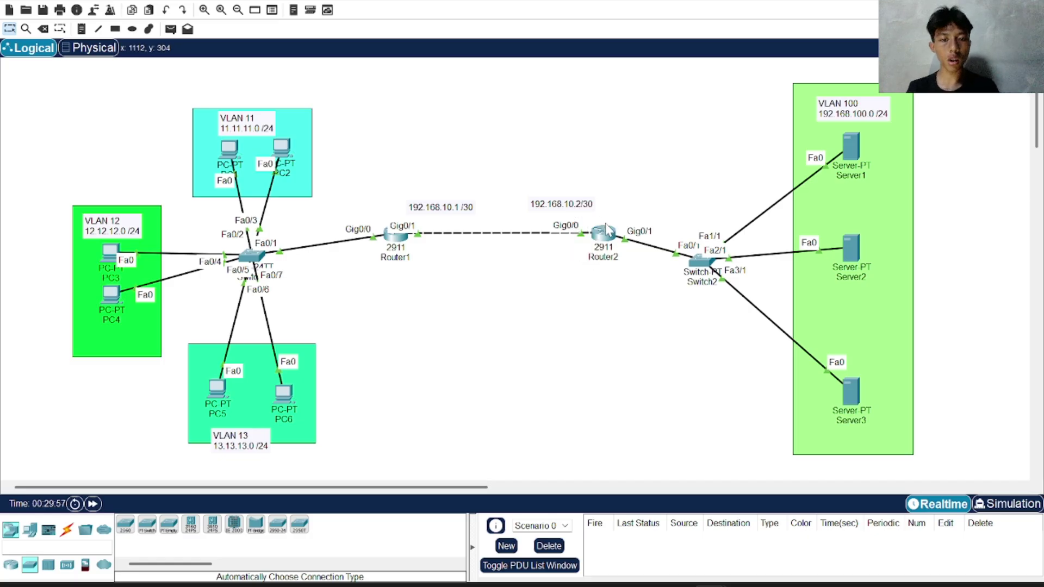
{"action": "left_click_drag", "start_coordinate": [816, 64], "coordinate": [905, 443]}
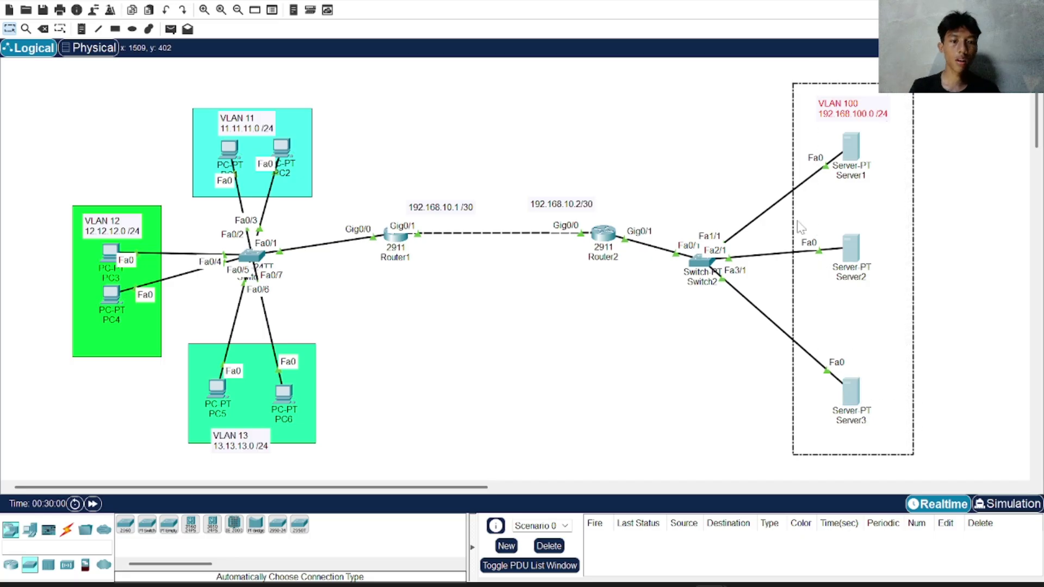
{"action": "left_click", "coordinate": [717, 163]}
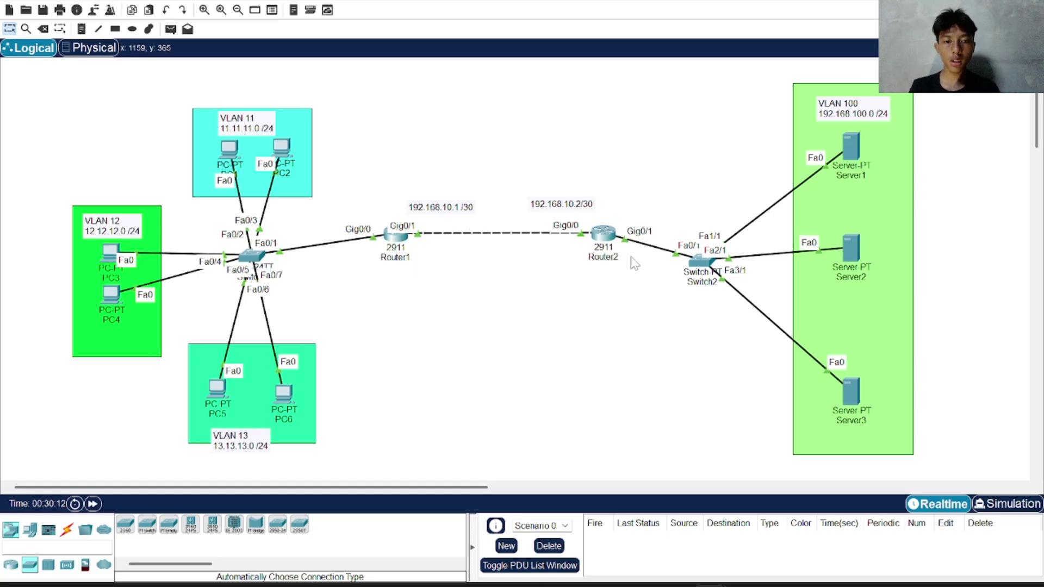
{"action": "left_click_drag", "start_coordinate": [619, 222], "coordinate": [625, 258]}
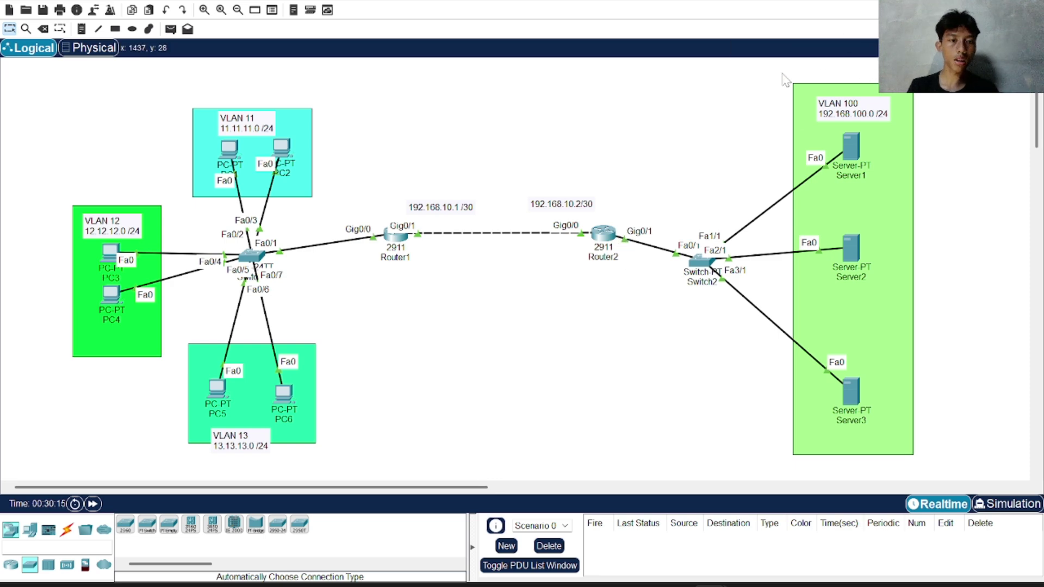
{"action": "left_click_drag", "start_coordinate": [783, 72], "coordinate": [620, 143]}
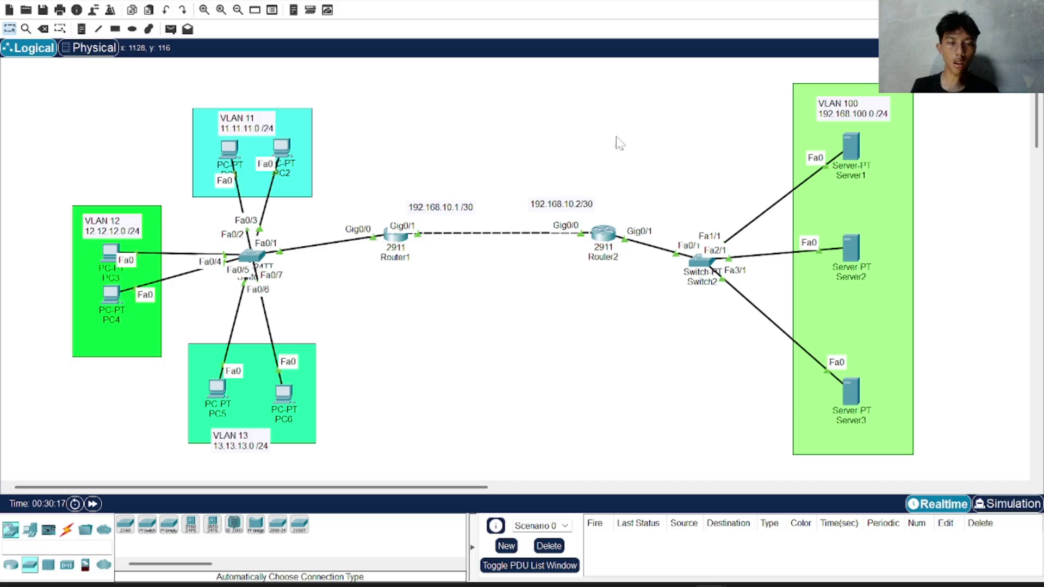
{"action": "left_click_drag", "start_coordinate": [622, 211], "coordinate": [634, 269]}
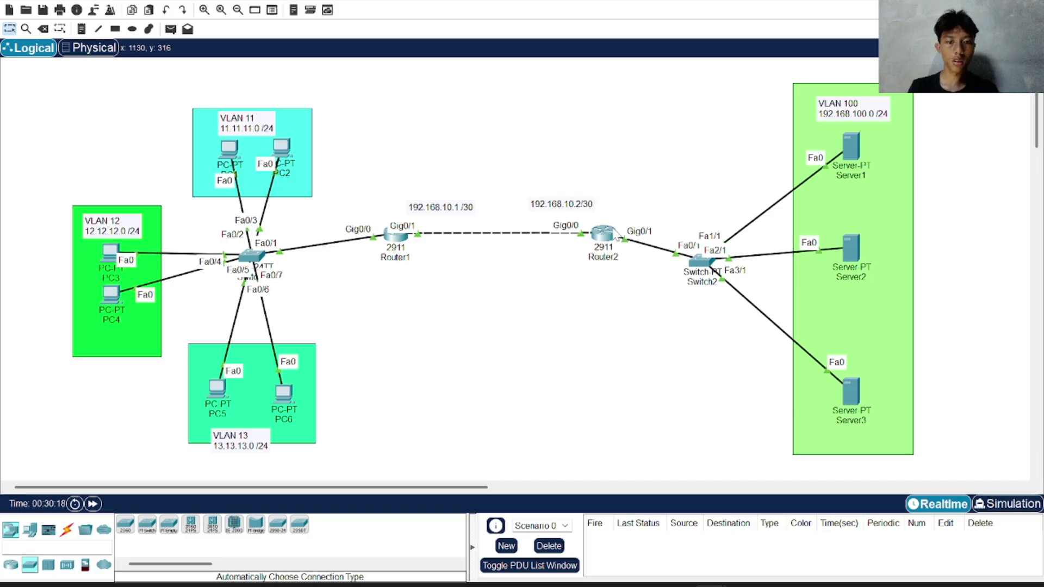
- Apply access list 2 to inbound packets on Router2's g0/0 interface with ip access-group 2 in
{"action": "left_click", "coordinate": [601, 240]}
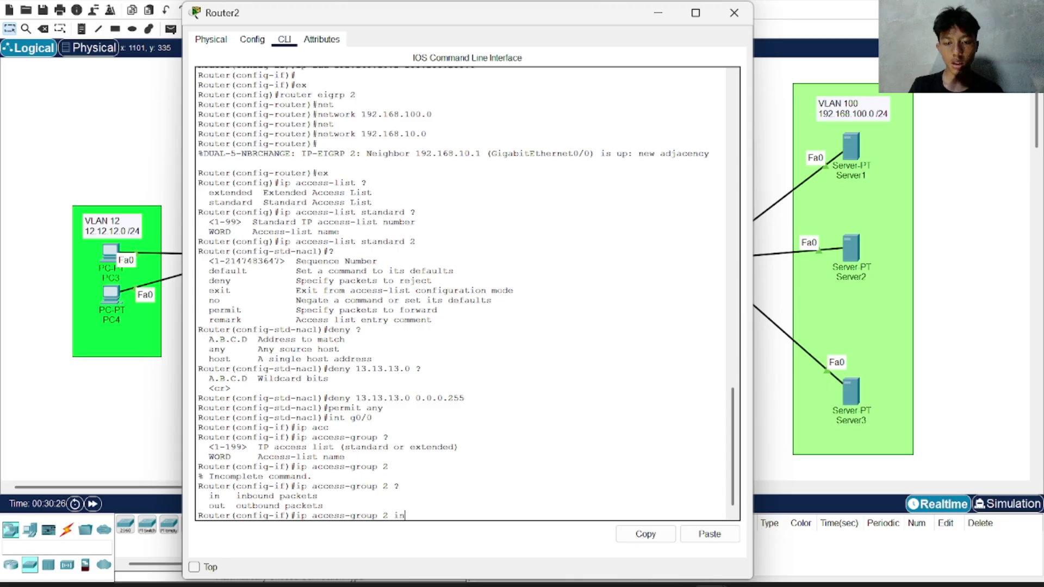
{"action": "key", "text": "Return"}
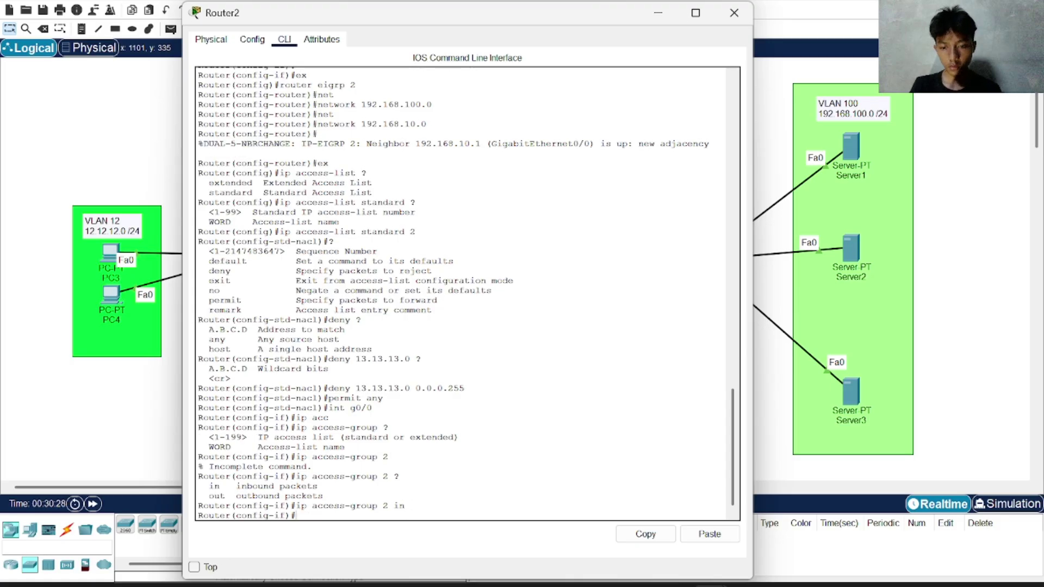
{"action": "left_click_drag", "start_coordinate": [74, 112], "coordinate": [172, 33]}
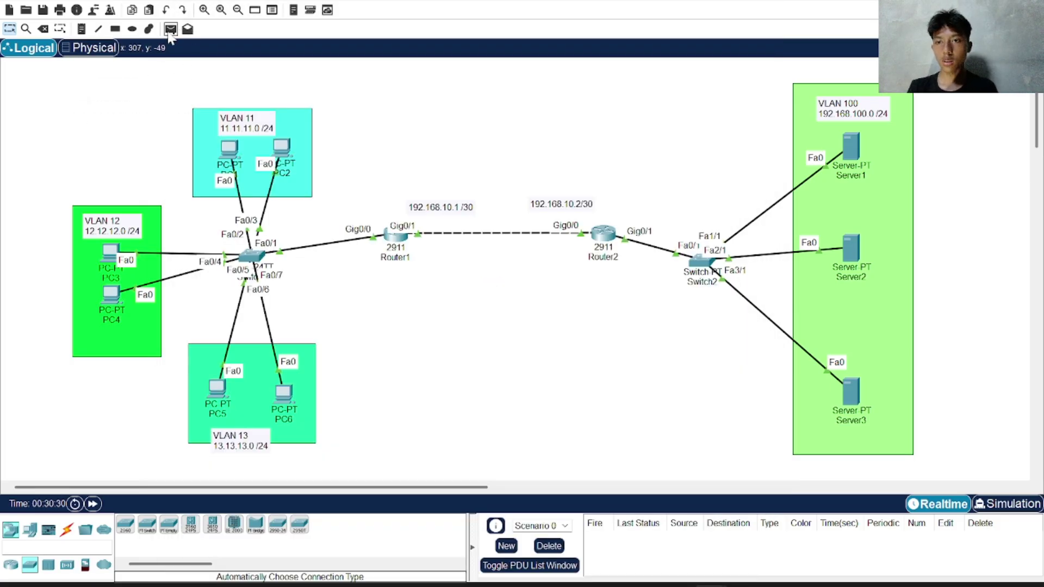
- Send a simple PDU from PC6 in VLAN 13 to Server1 to test the access list
{"action": "left_click", "coordinate": [170, 29]}
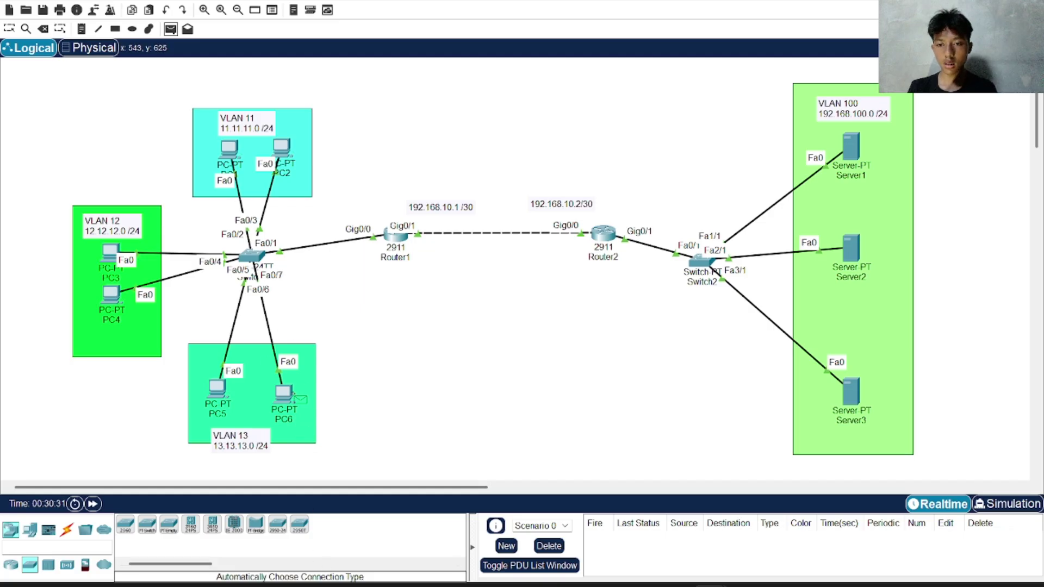
{"action": "left_click", "coordinate": [285, 392]}
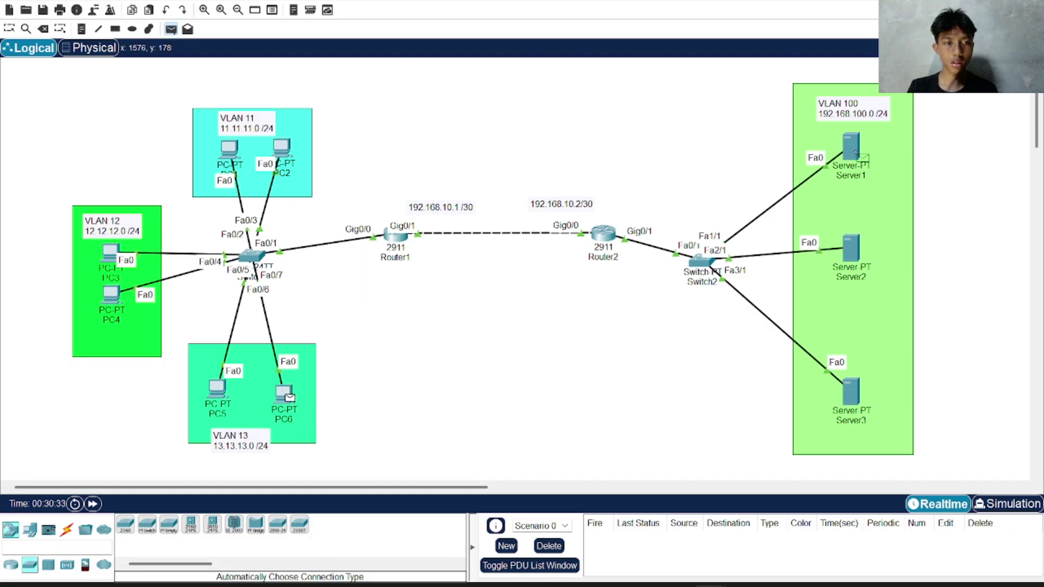
{"action": "left_click", "coordinate": [858, 155]}
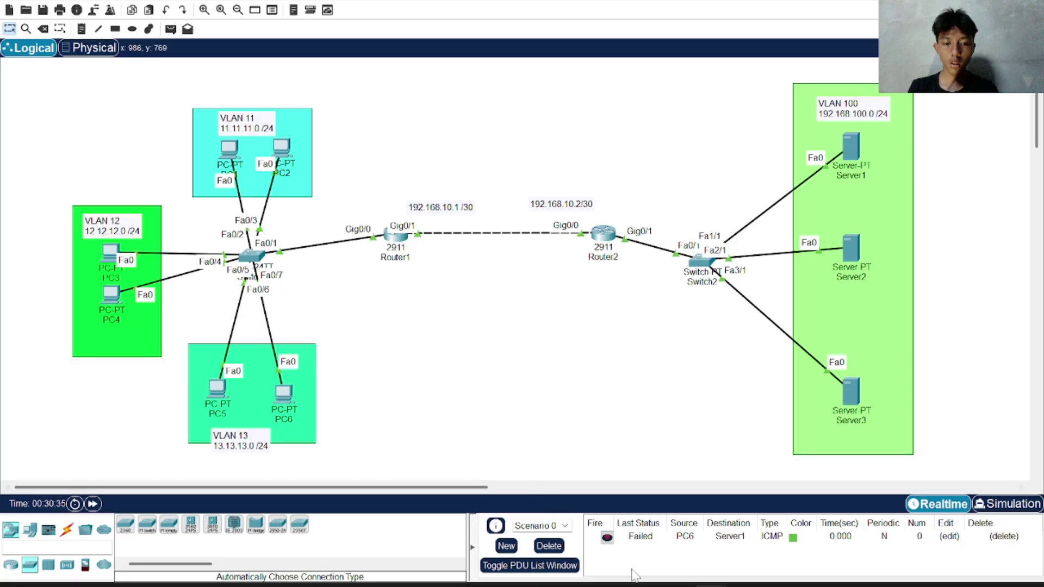
- Send simple PDUs to Server1 from PC1 in VLAN 11 and from PC3 in VLAN 12
{"action": "left_click", "coordinate": [172, 31]}
{"action": "left_click", "coordinate": [229, 147]}
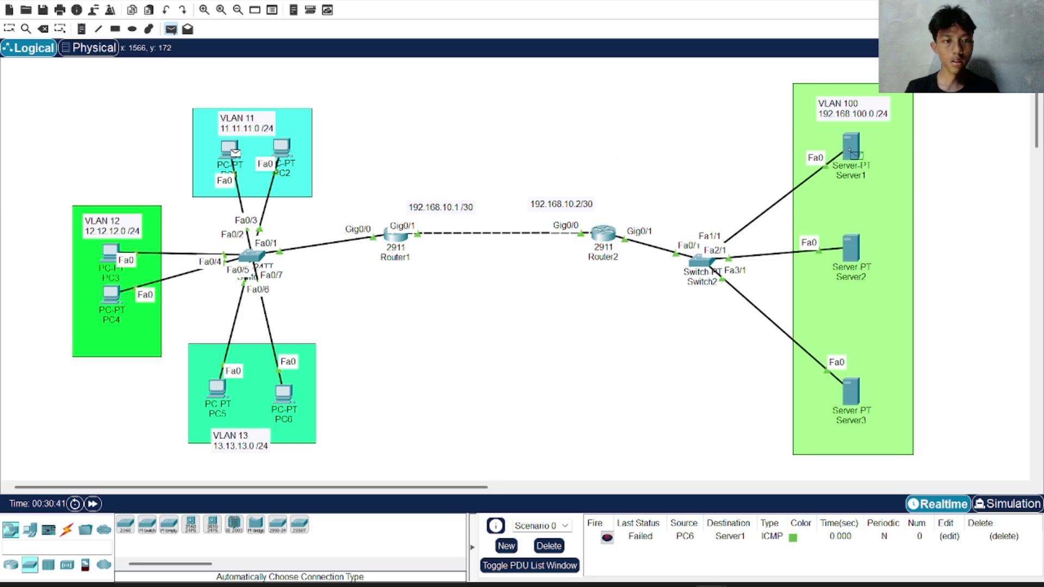
{"action": "left_click", "coordinate": [849, 150]}
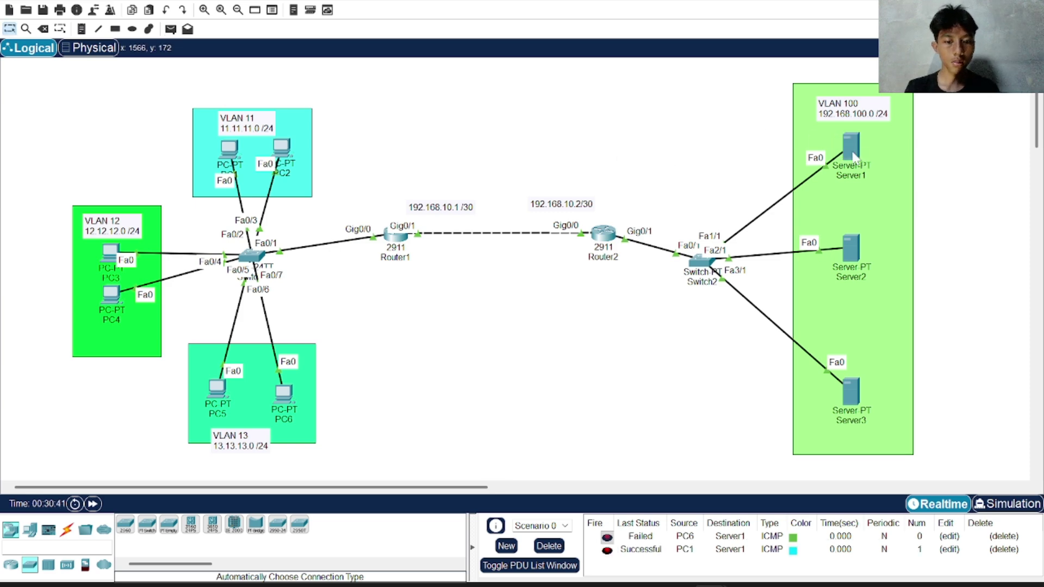
{"action": "left_click", "coordinate": [171, 31]}
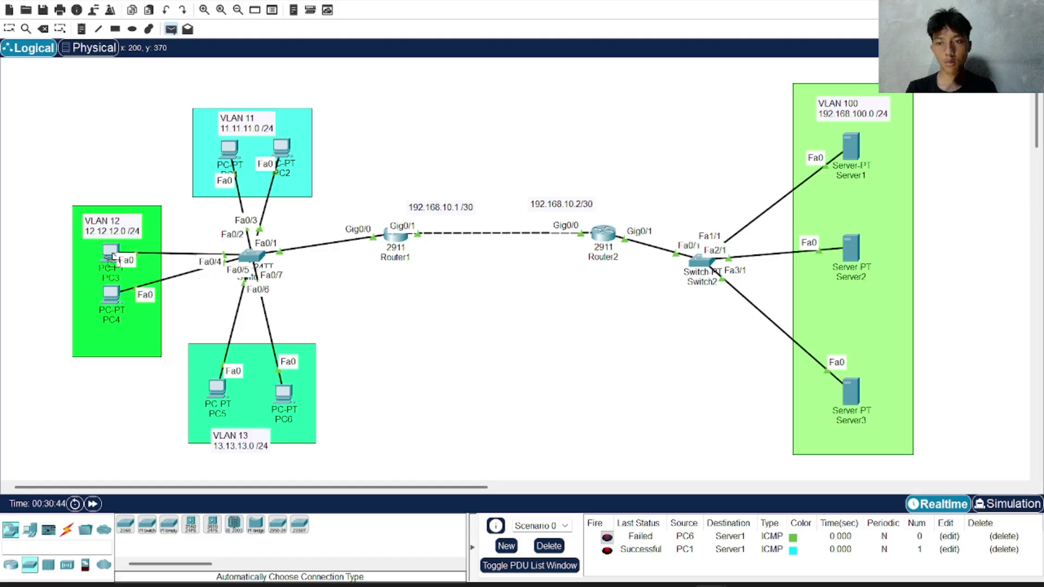
{"action": "left_click", "coordinate": [113, 256]}
{"action": "left_click", "coordinate": [849, 148]}
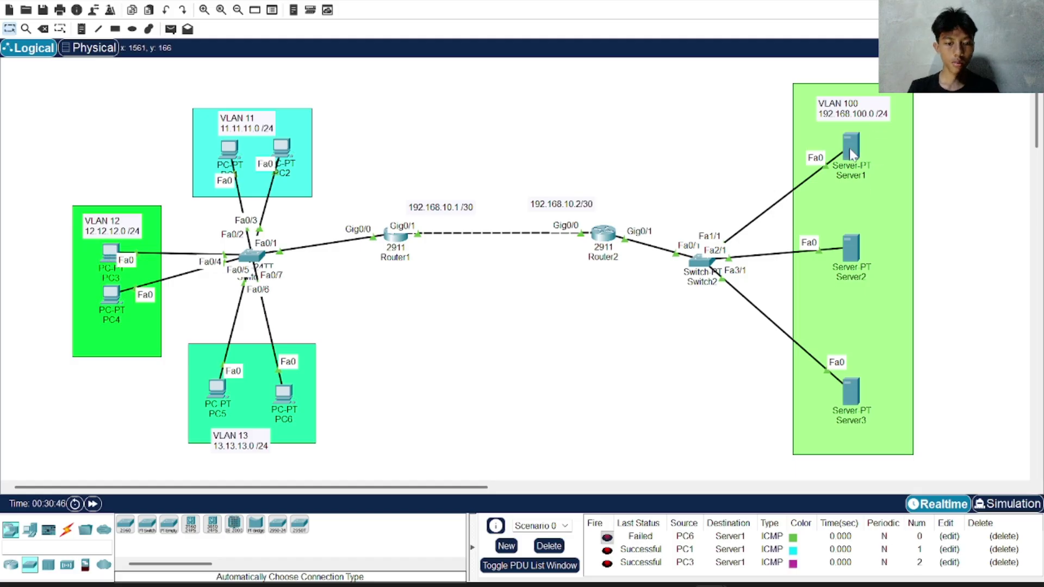
- Send another simple PDU from PC6 in VLAN 13 to Server1 to retest the block
{"action": "left_click", "coordinate": [170, 30]}
{"action": "left_click", "coordinate": [287, 391]}
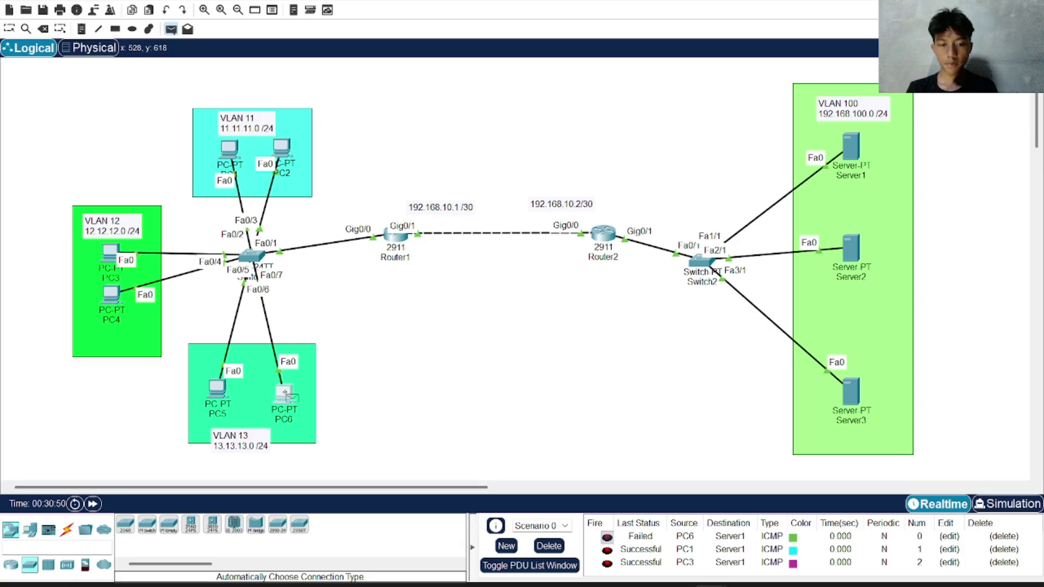
{"action": "left_click", "coordinate": [855, 147]}
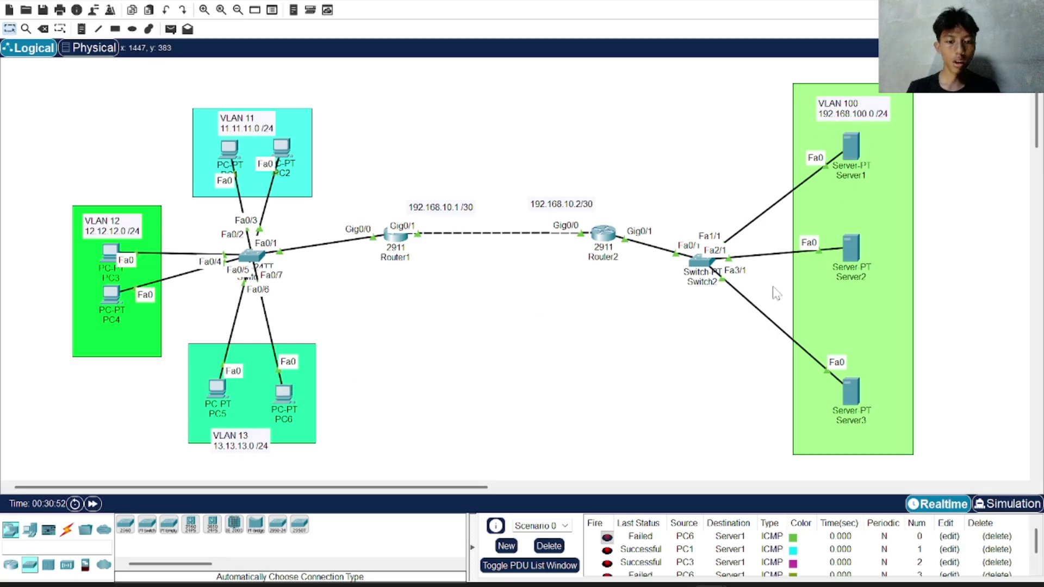
- Display Router2's access lists with do show acc and examine the deny entry for 13.13.13.0 and its match count
{"action": "left_click", "coordinate": [600, 232]}
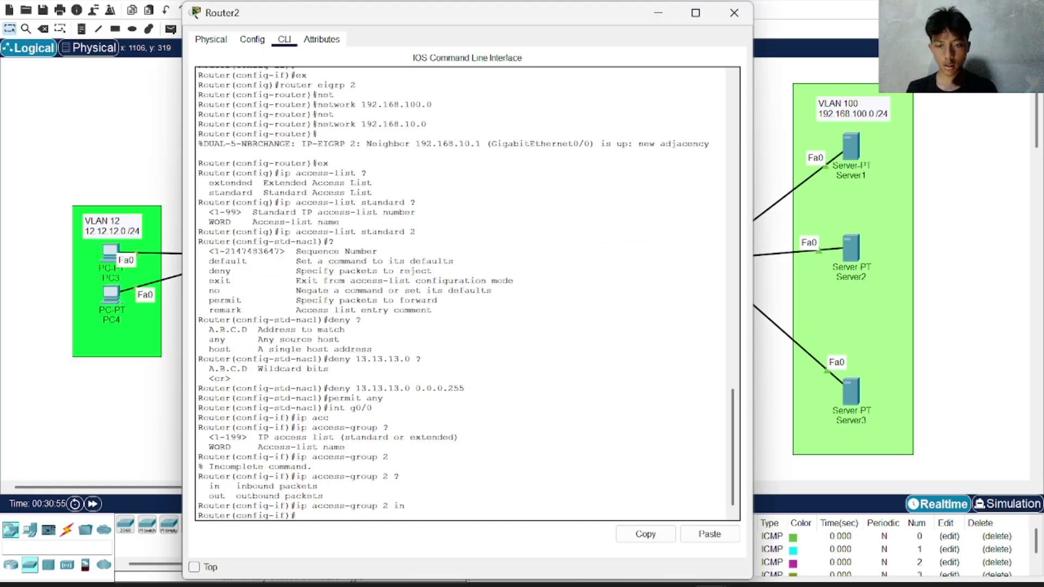
{"action": "type", "text": "do show ac"}
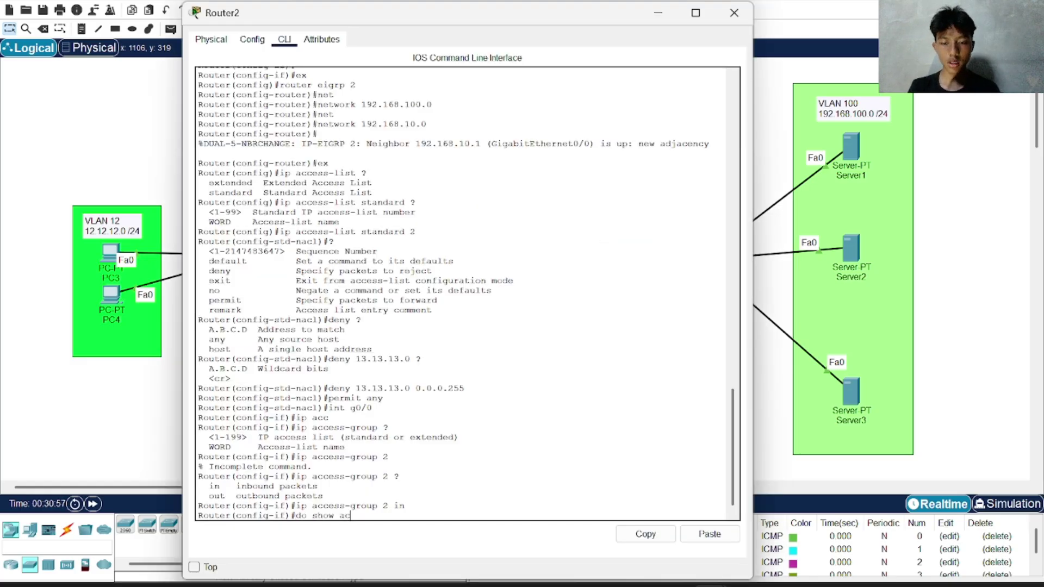
{"action": "type", "text": "c"}
{"action": "key", "text": "Tab"}
{"action": "key", "text": "Return"}
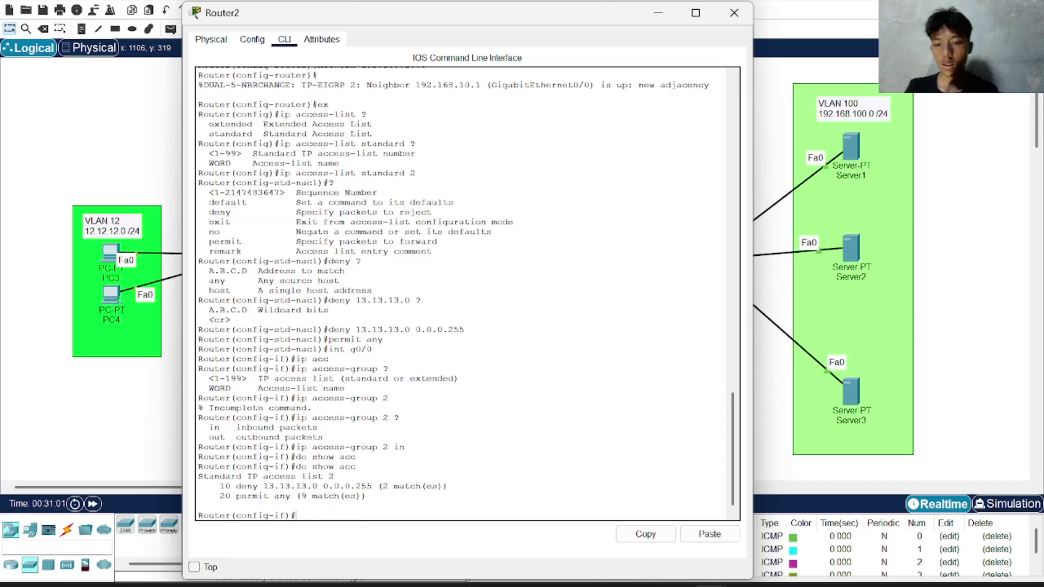
{"action": "left_click_drag", "start_coordinate": [215, 487], "coordinate": [439, 486]}
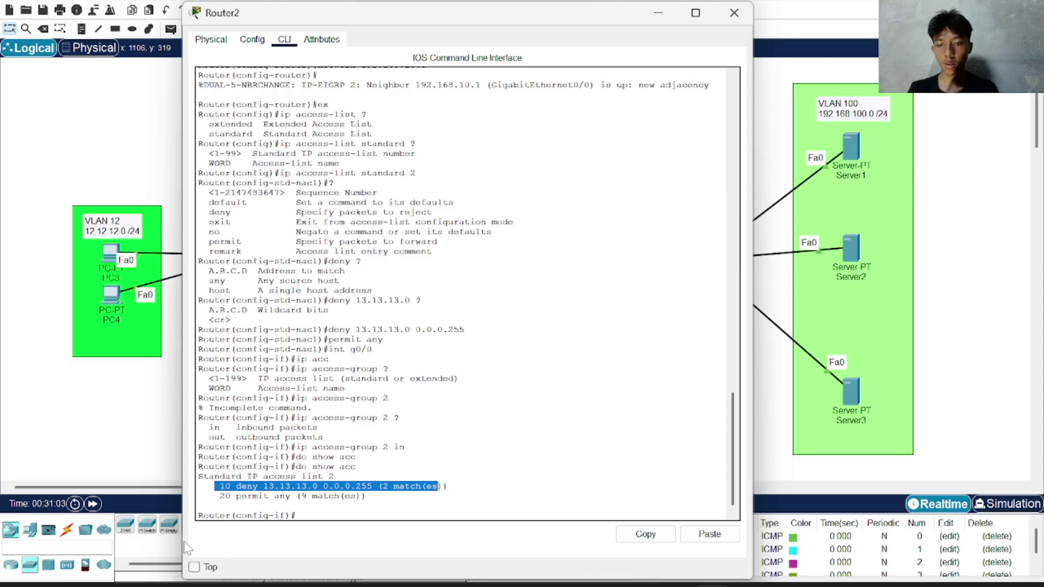
{"action": "key", "text": "ctrl+c"}
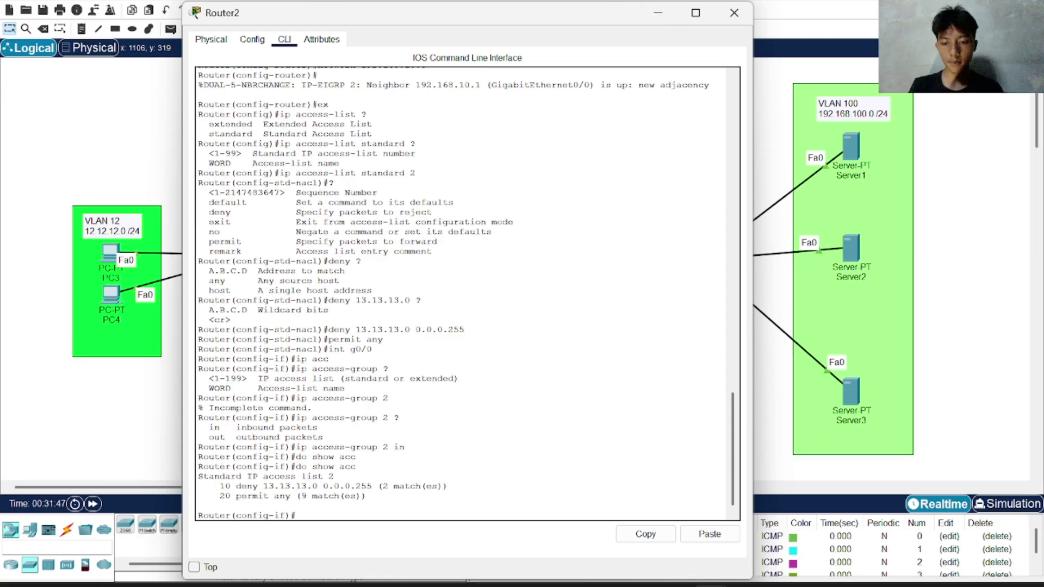
{"action": "left_click", "coordinate": [657, 18]}
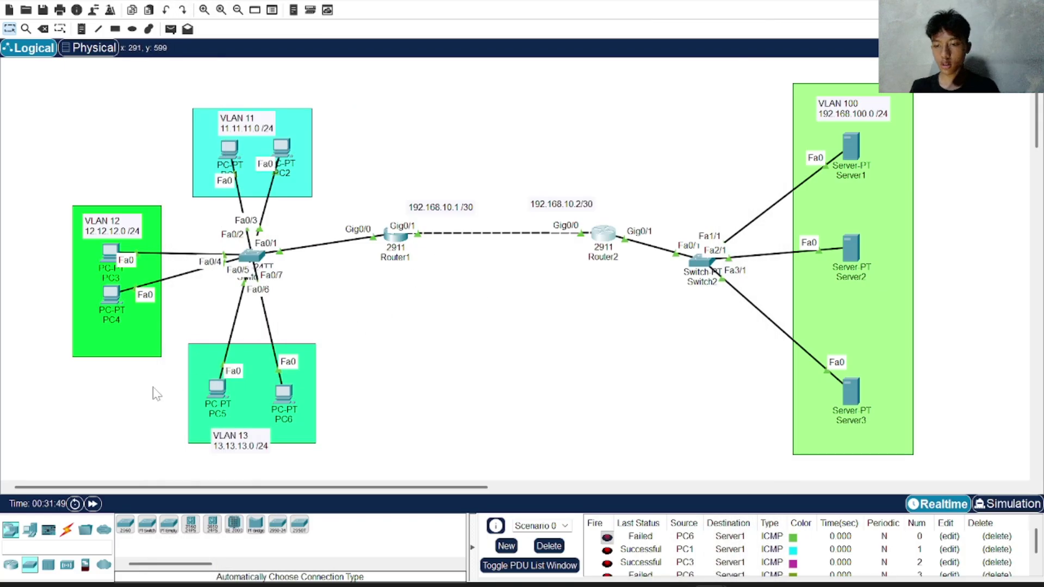
- Add a new PC between VLAN 11 and Router1 and connect it to Switch1 with an automatically chosen cable
{"action": "left_click", "coordinate": [22, 532]}
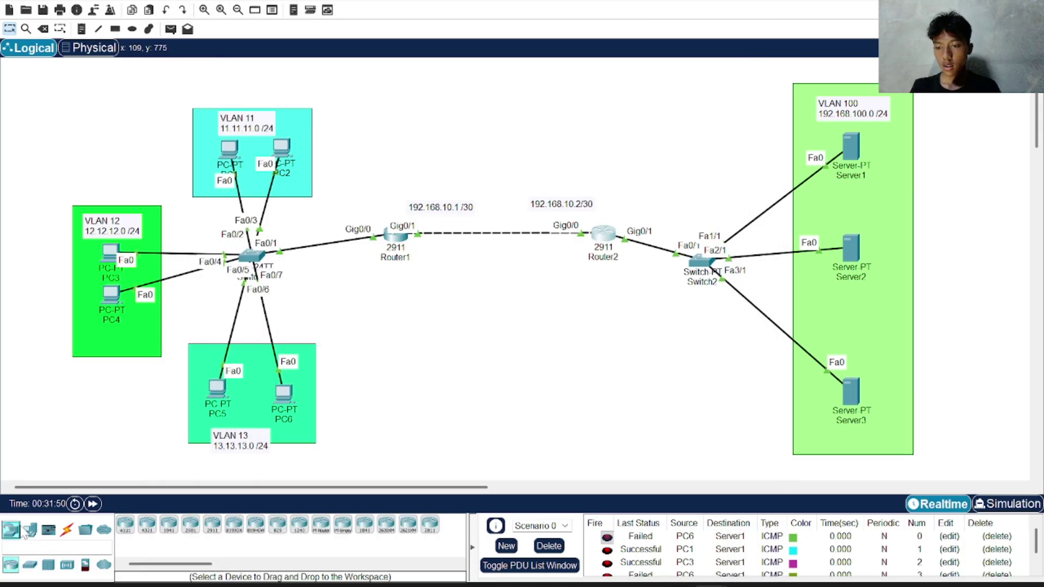
{"action": "left_click", "coordinate": [30, 530]}
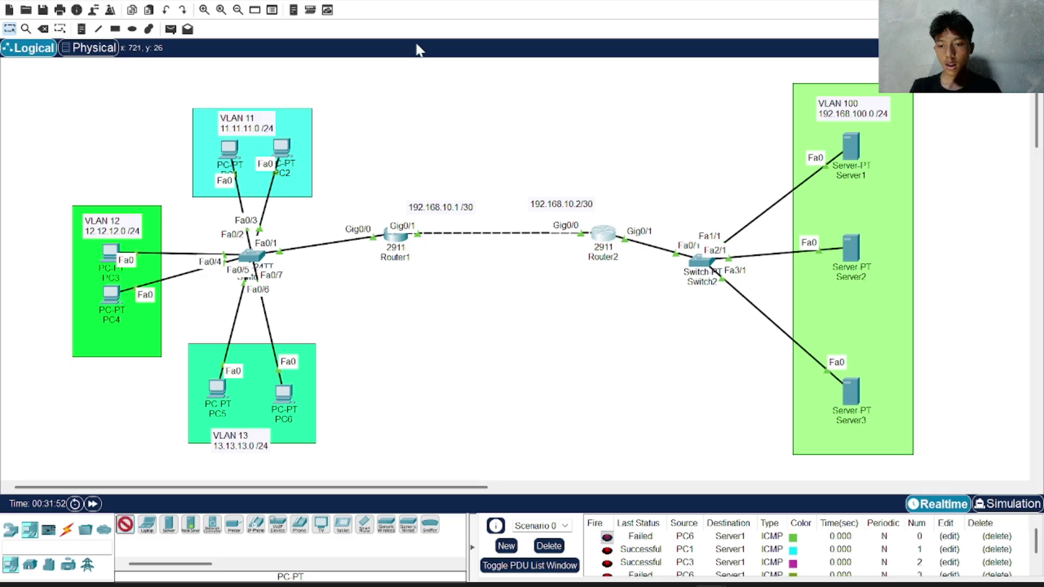
{"action": "left_click", "coordinate": [373, 131]}
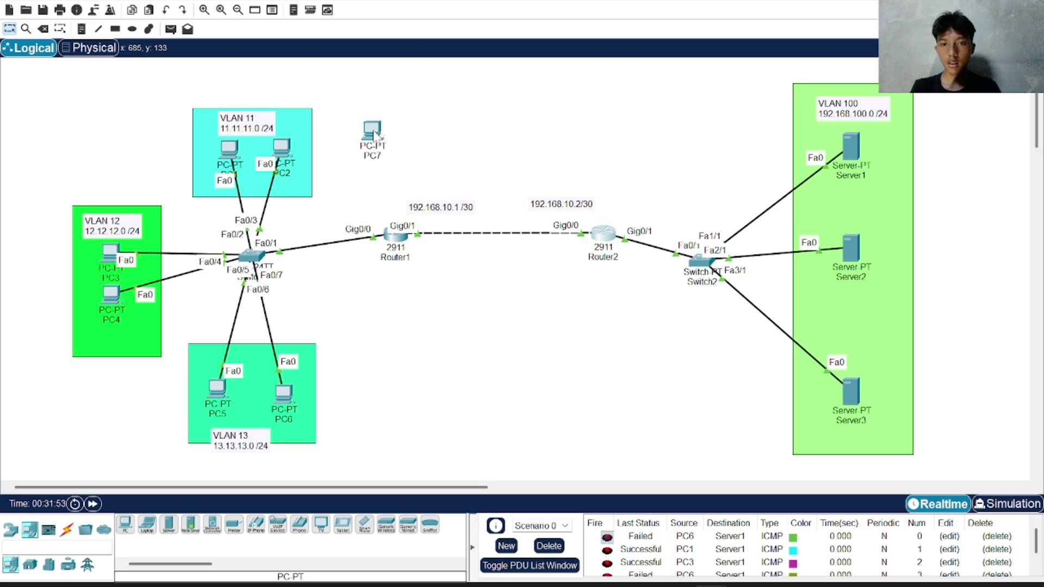
{"action": "left_click", "coordinate": [67, 531]}
{"action": "left_click", "coordinate": [125, 525]}
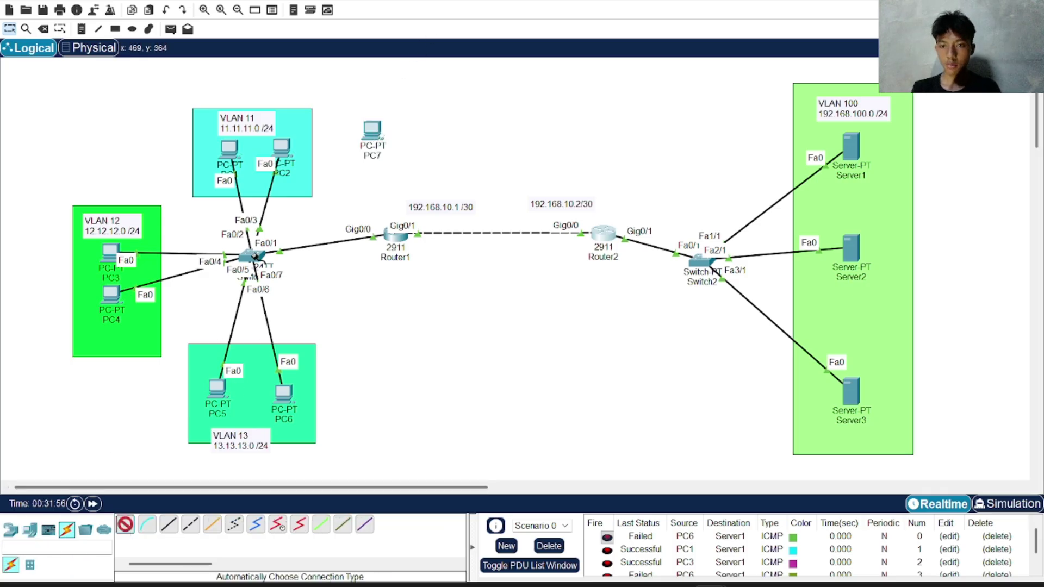
{"action": "left_click", "coordinate": [255, 255]}
{"action": "left_click", "coordinate": [355, 153]}
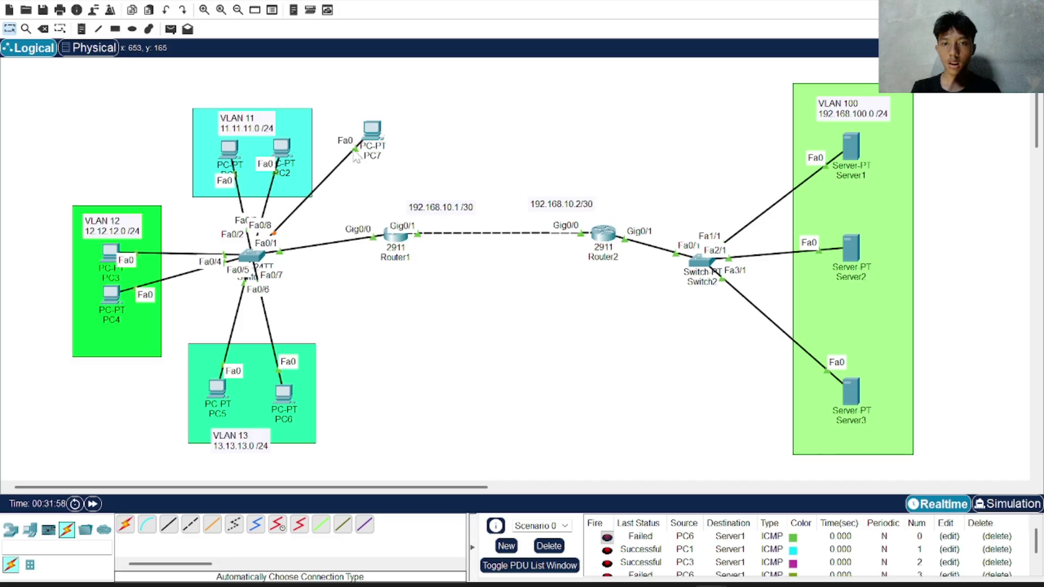
- Enter global configuration mode in Switch1's CLI using en and conf t
{"action": "left_click", "coordinate": [253, 257]}
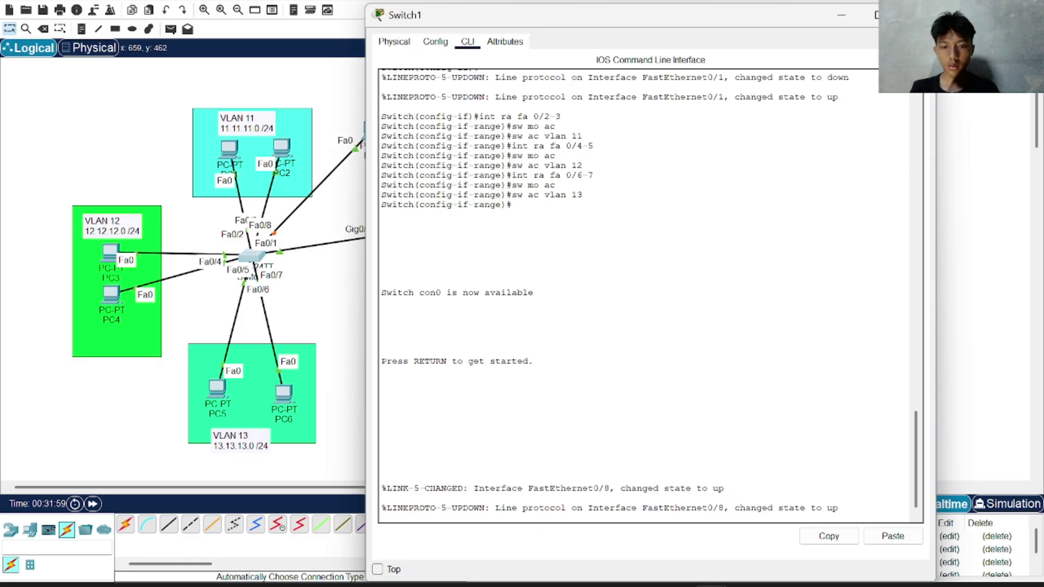
{"action": "key", "text": "Return"}
{"action": "type", "text": "en"}
{"action": "key", "text": "Return"}
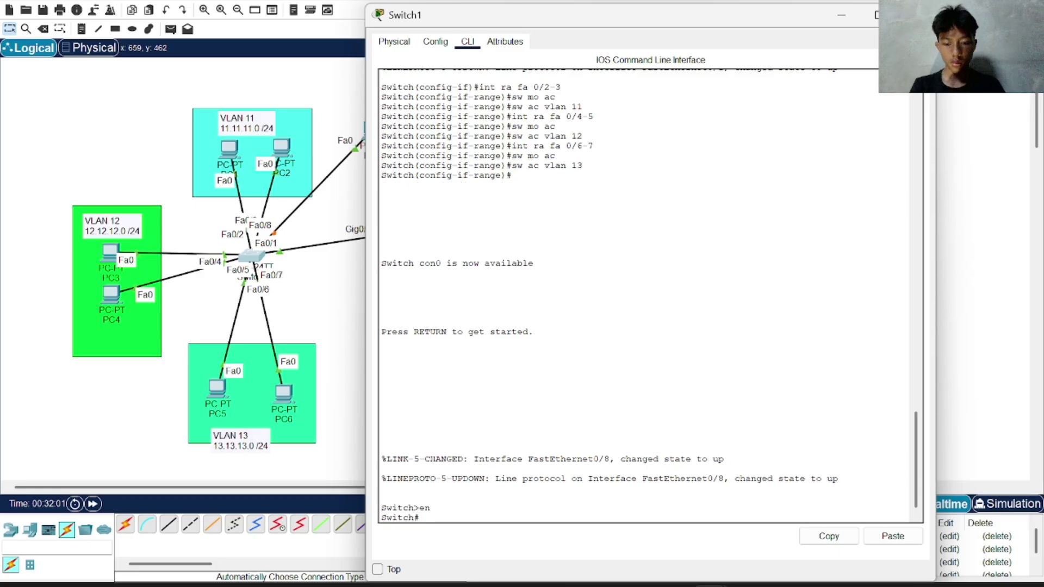
{"action": "type", "text": "conf"}
{"action": "type", "text": " t"}
{"action": "key", "text": "Return"}
- Set Switch1's interface fa 0/8 to access mode in VLAN 11 and fast-forward the simulation time
{"action": "type", "text": "ig)#i"}
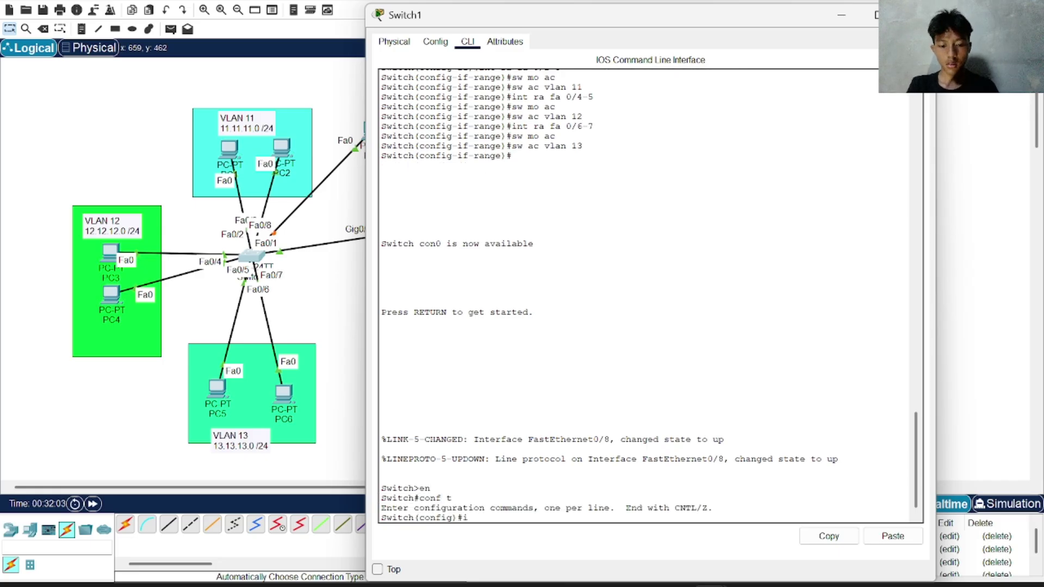
{"action": "type", "text": "nt fa 0"}
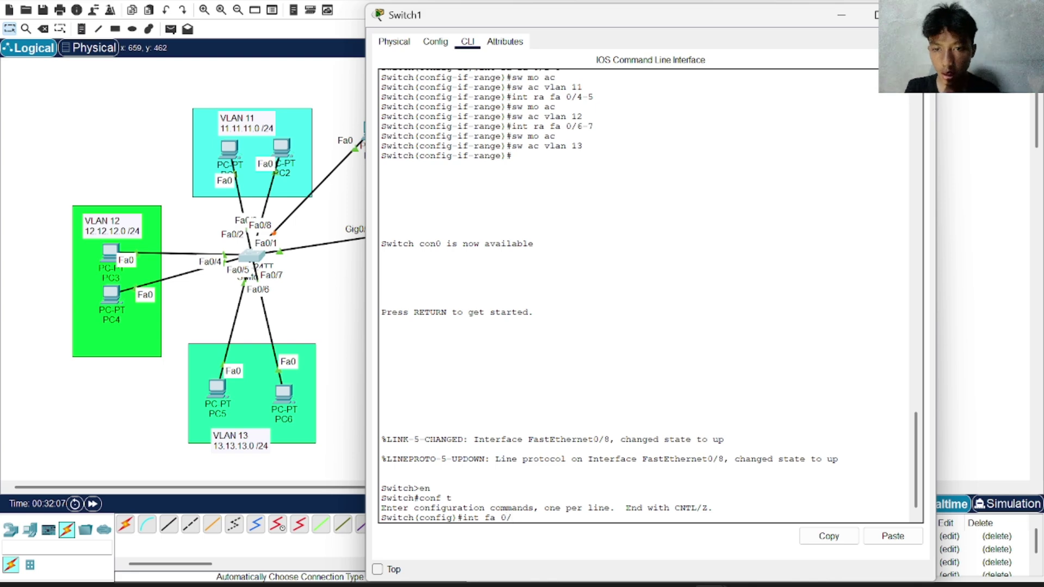
{"action": "type", "text": "/8"}
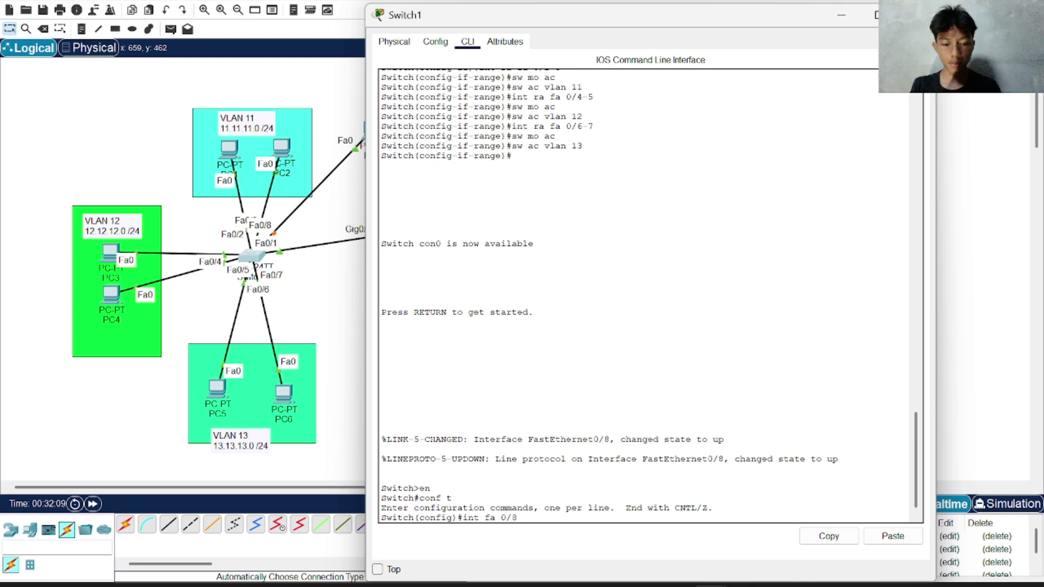
{"action": "key", "text": "Return"}
{"action": "type", "text": "sw mo ac"}
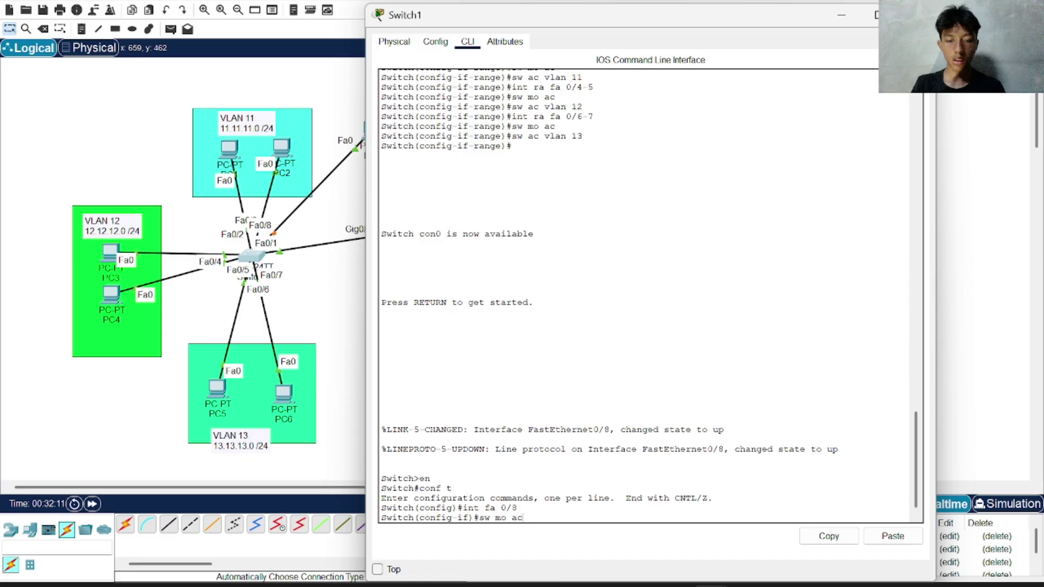
{"action": "key", "text": "Return"}
{"action": "type", "text": "sw "}
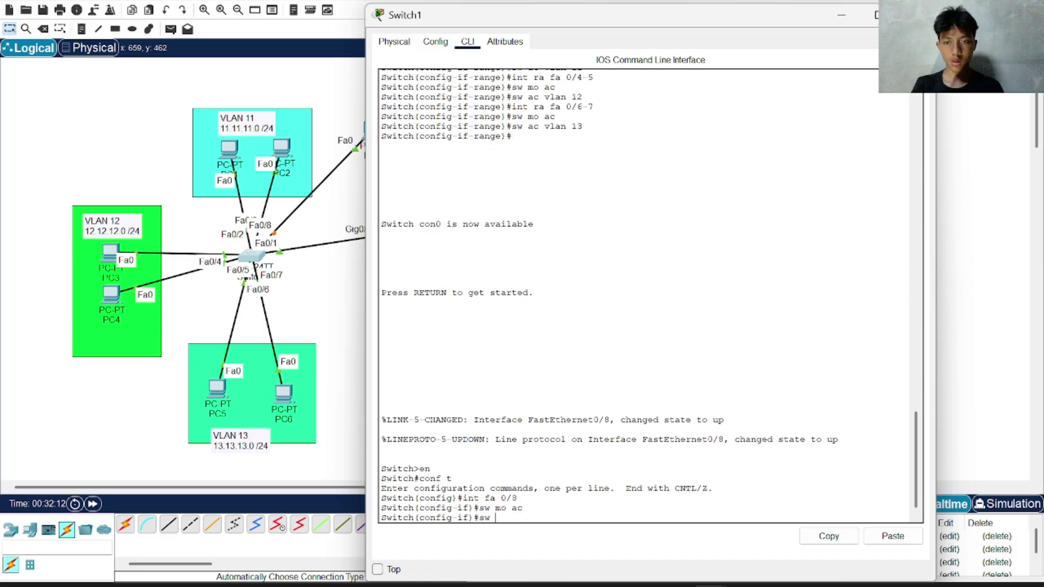
{"action": "type", "text": "ac vlan 11"}
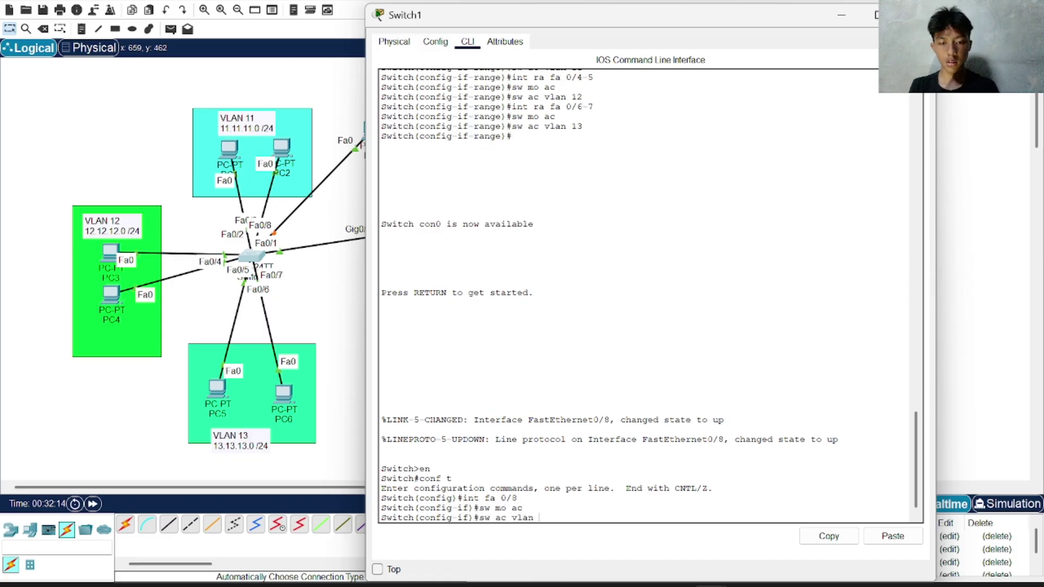
{"action": "key", "text": "Return"}
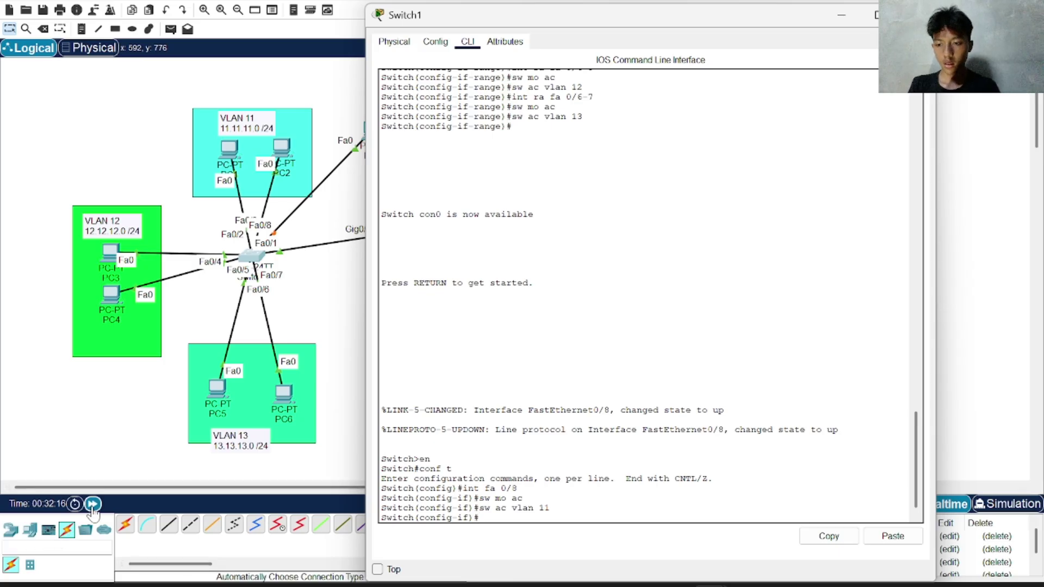
{"action": "left_click", "coordinate": [92, 504]}
{"action": "left_click", "coordinate": [93, 504]}
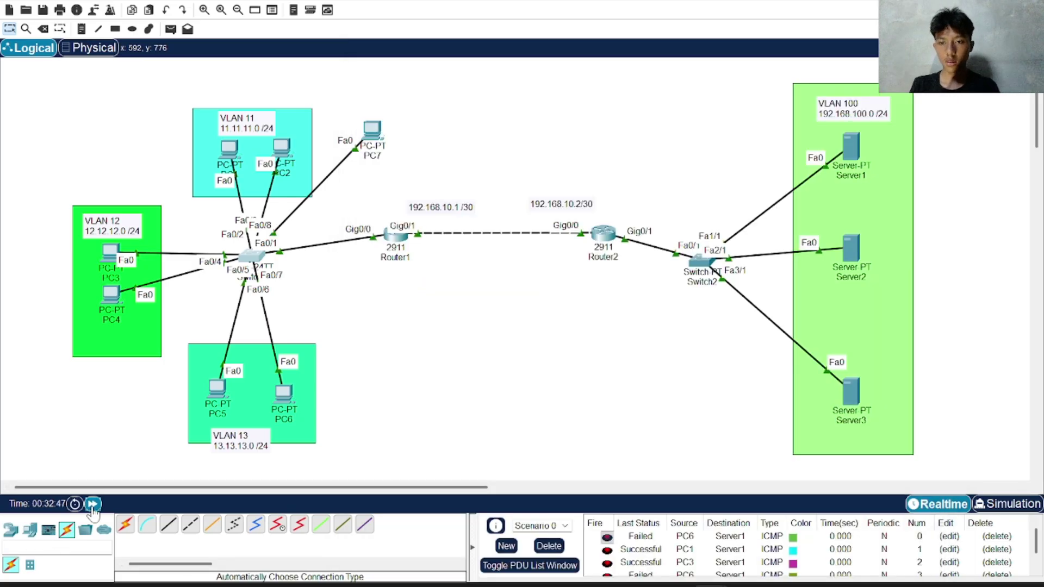
- Set PC7's IPv4 configuration to DHCP and return to the topology
{"action": "left_click", "coordinate": [374, 132]}
{"action": "left_click", "coordinate": [477, 41]}
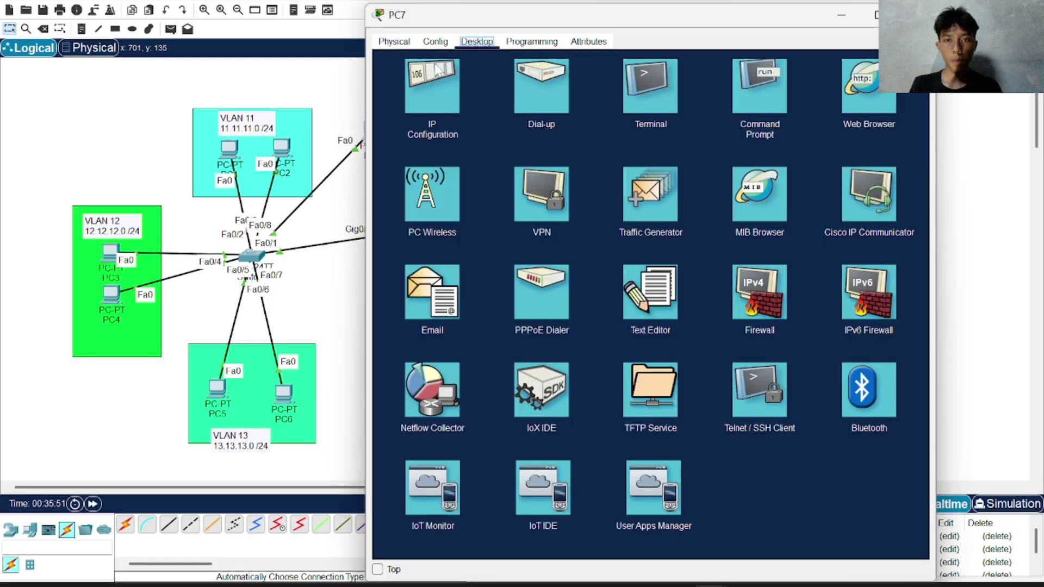
{"action": "left_click", "coordinate": [403, 109]}
{"action": "left_click", "coordinate": [391, 109]}
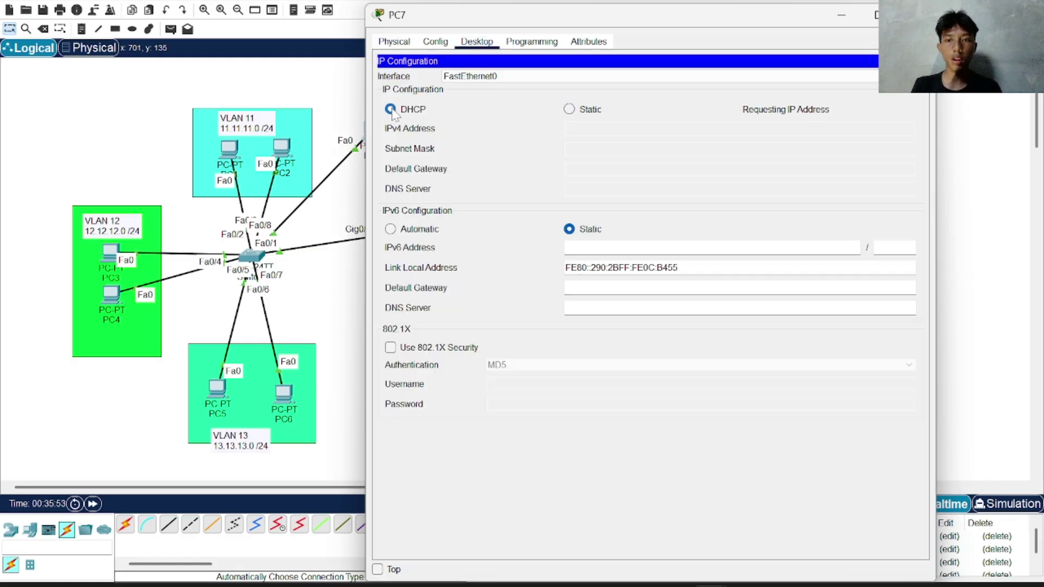
{"action": "left_click", "coordinate": [343, 105]}
- Send a simple PDU from PC7 to Server2 and check its status in the PDU list
{"action": "left_click", "coordinate": [171, 29]}
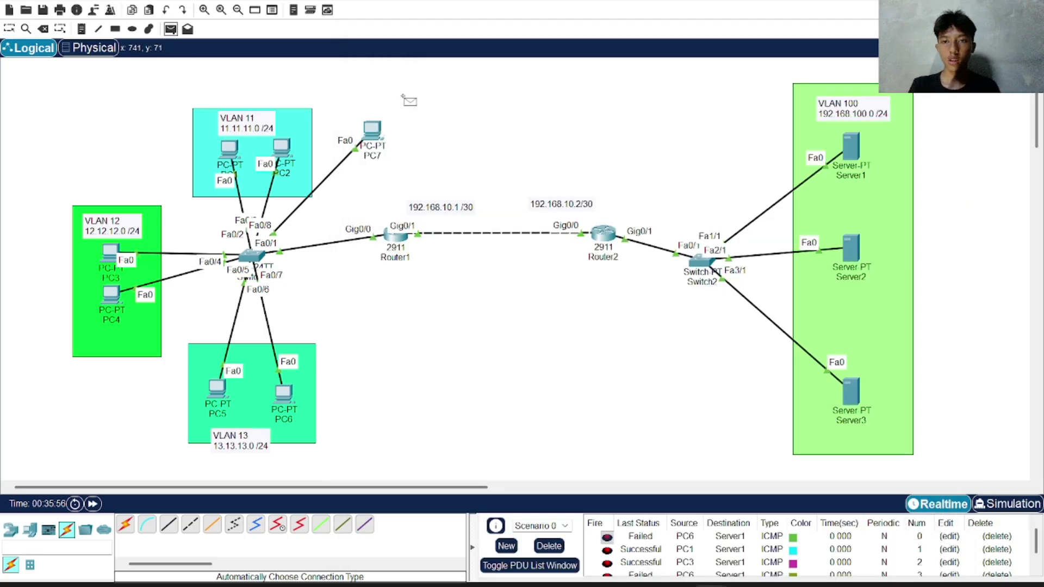
{"action": "left_click", "coordinate": [374, 131]}
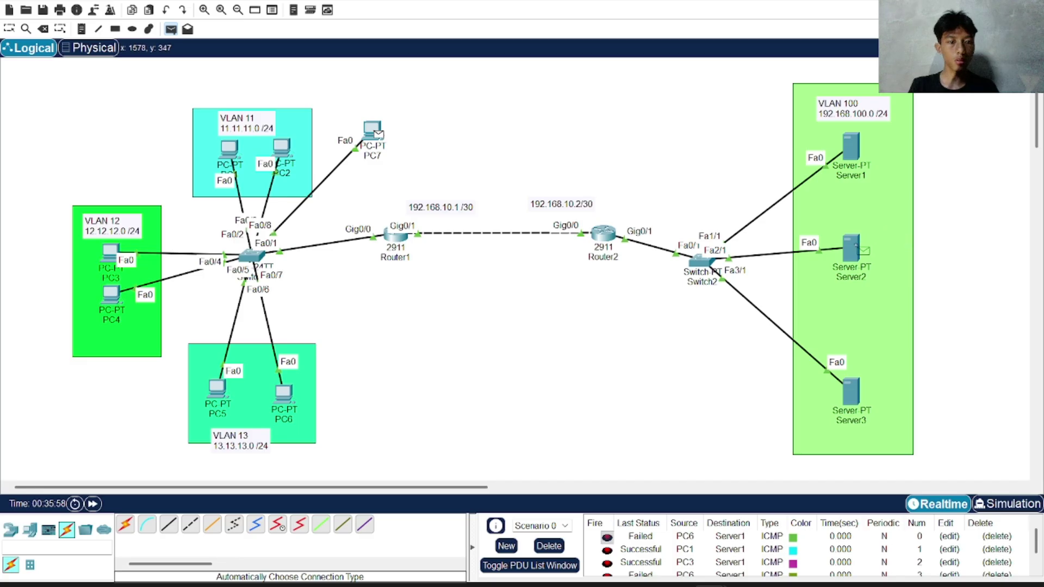
{"action": "left_click", "coordinate": [851, 247]}
{"action": "scroll", "coordinate": [686, 538], "scroll_direction": "down", "scroll_amount": 1}
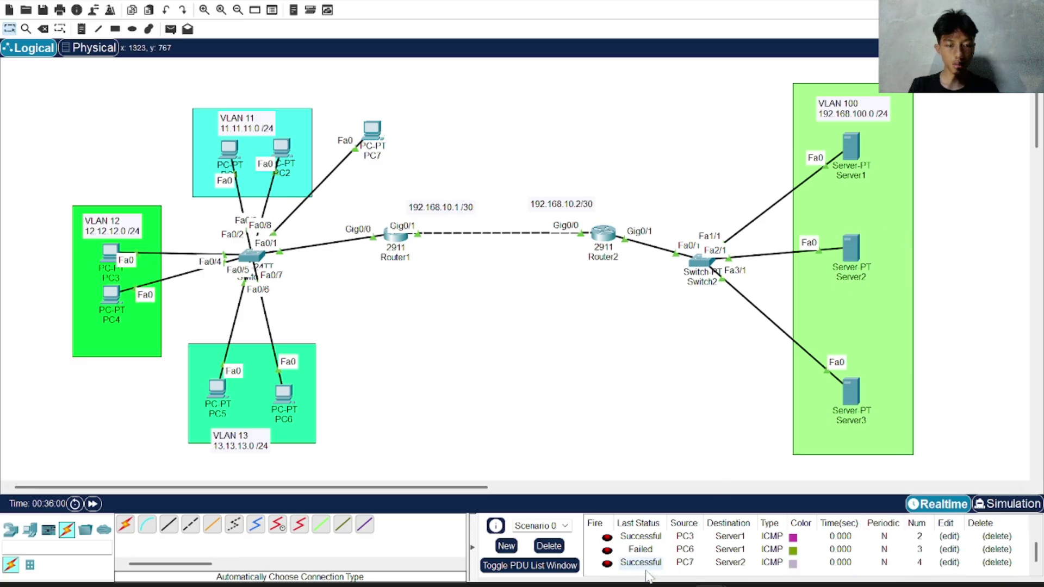
- Delete the scenario's existing PDUs and send a simple PDU from PC7 to Server1
{"action": "left_click", "coordinate": [550, 546]}
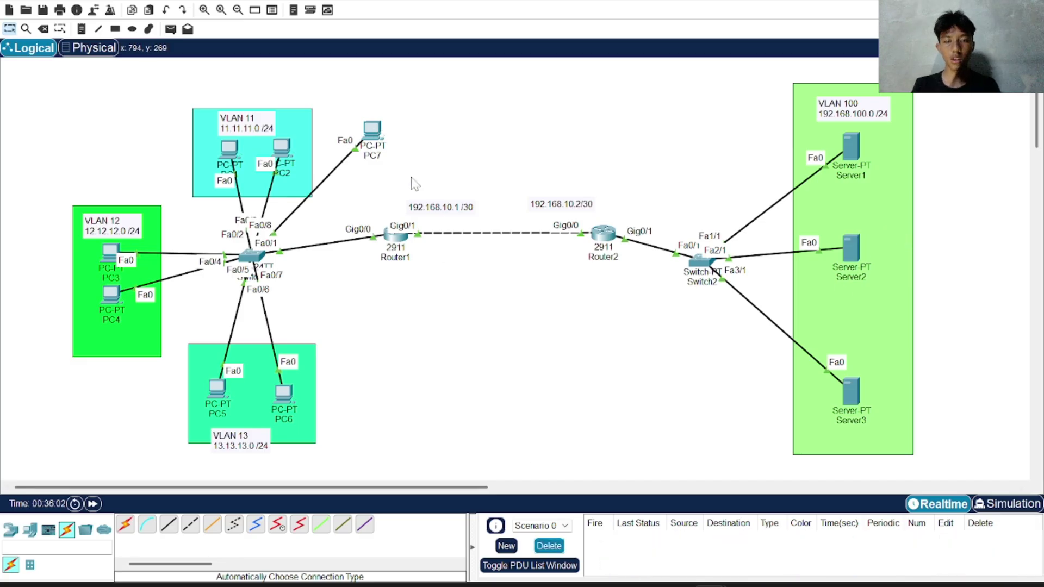
{"action": "left_click", "coordinate": [170, 29]}
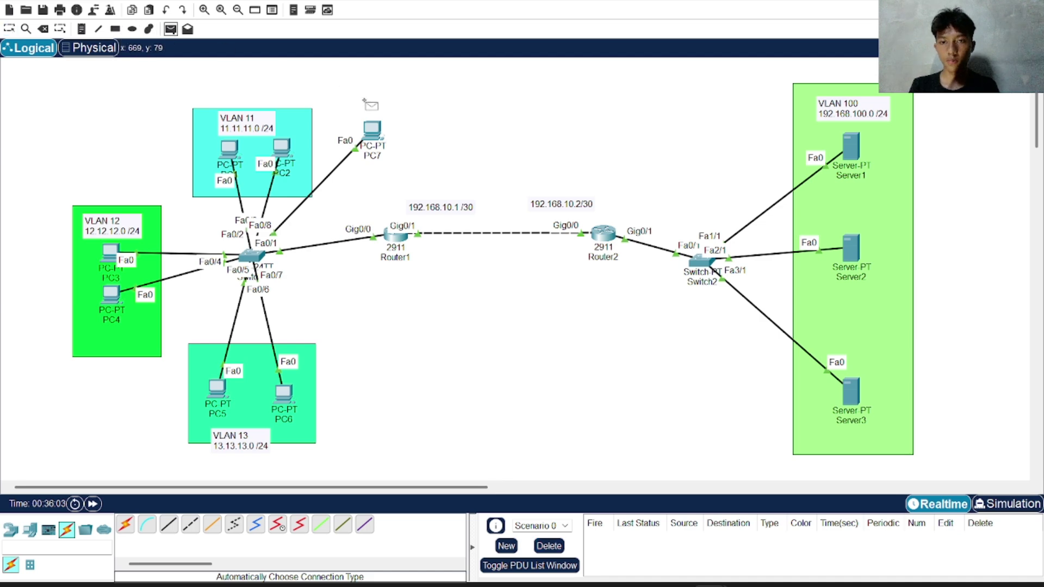
{"action": "left_click", "coordinate": [372, 130]}
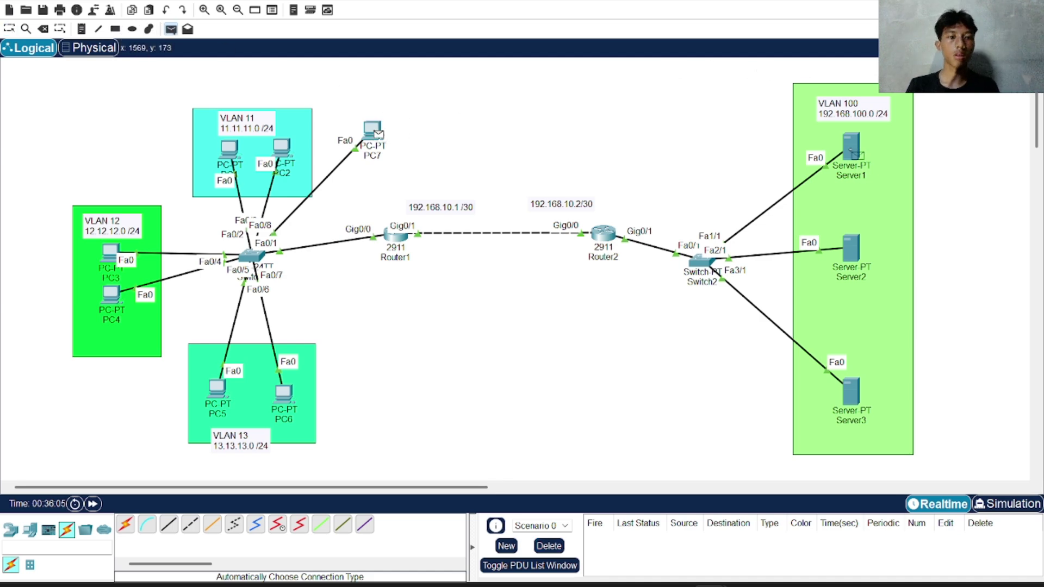
{"action": "left_click", "coordinate": [851, 146]}
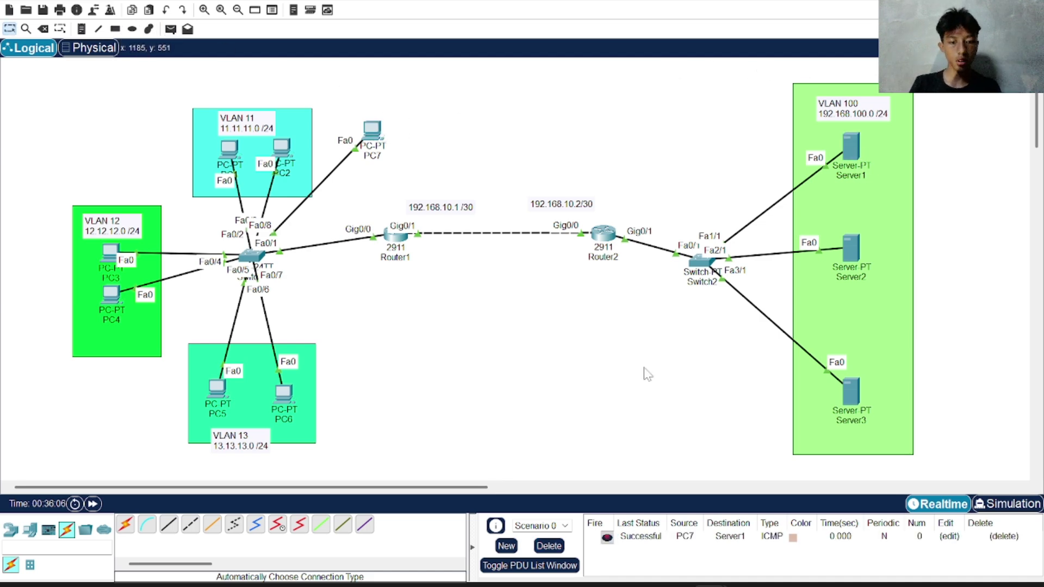
- Delete the scenario's existing PDUs and open Router2's command line beside the topology
{"action": "left_click", "coordinate": [550, 546]}
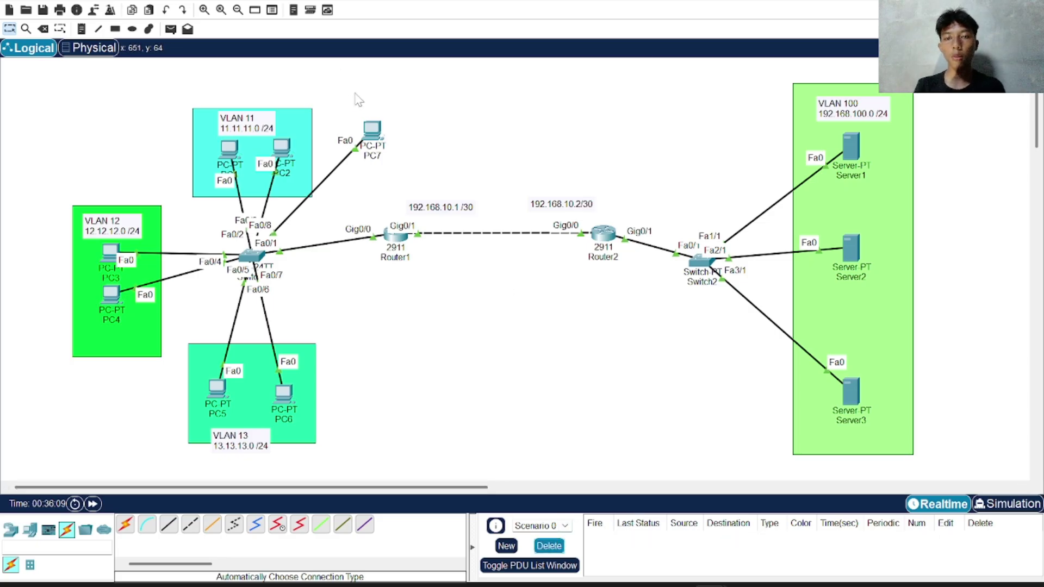
{"action": "left_click_drag", "start_coordinate": [354, 94], "coordinate": [400, 182]}
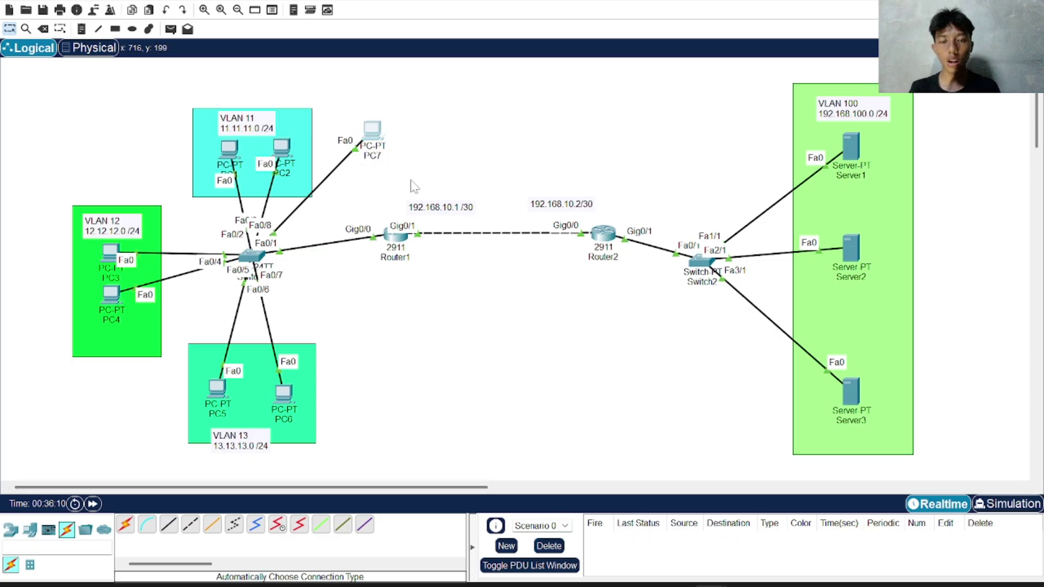
{"action": "left_click", "coordinate": [603, 233]}
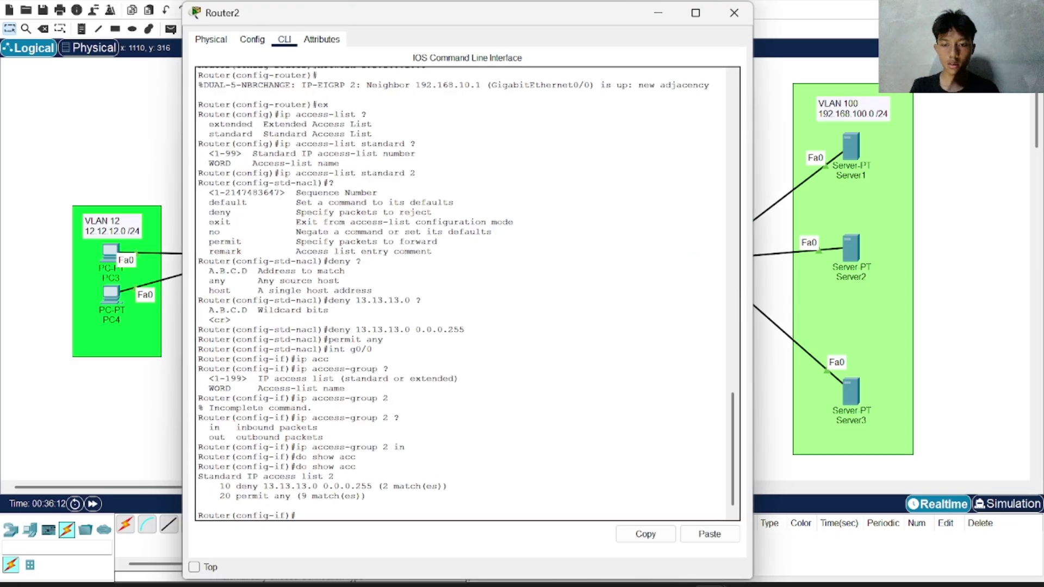
{"action": "left_click_drag", "start_coordinate": [372, 17], "coordinate": [621, 9]}
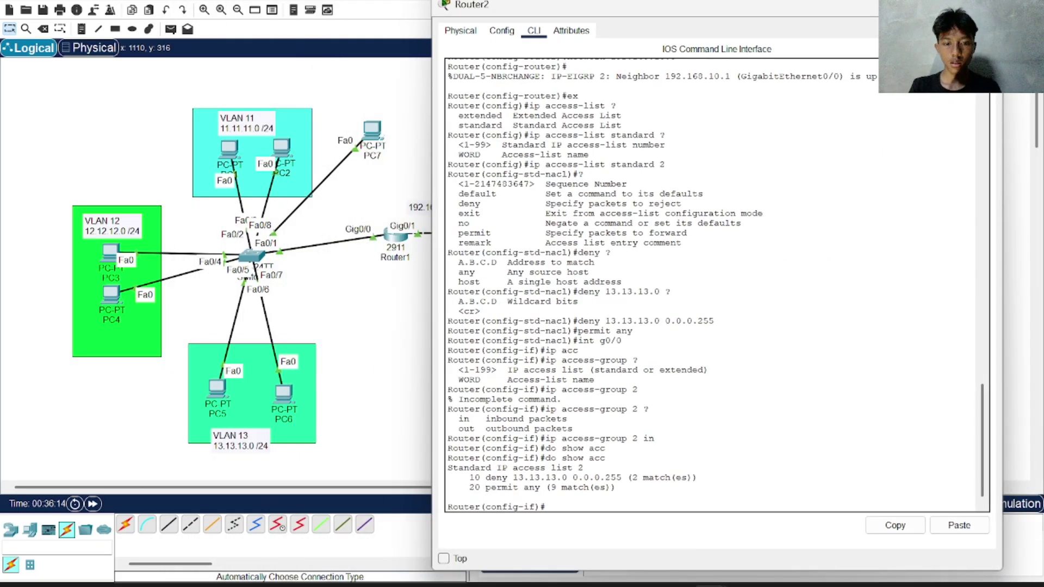
- Exit interface configuration on Router2 and enter configuration mode for standard IP access list 2
{"action": "type", "text": "e"}
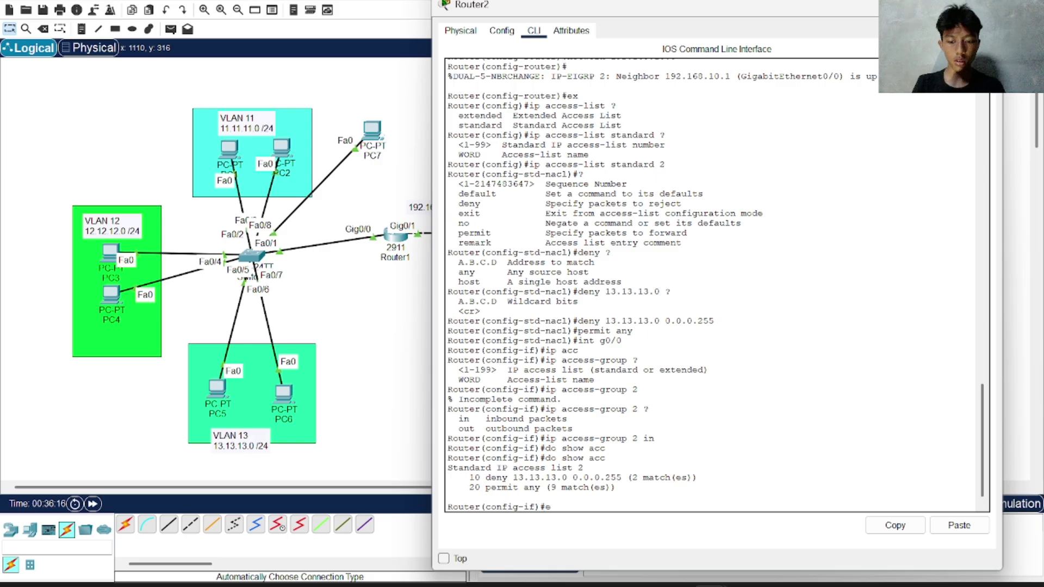
{"action": "type", "text": "x"}
{"action": "key", "text": "Return"}
{"action": "type", "text": "ip acc"}
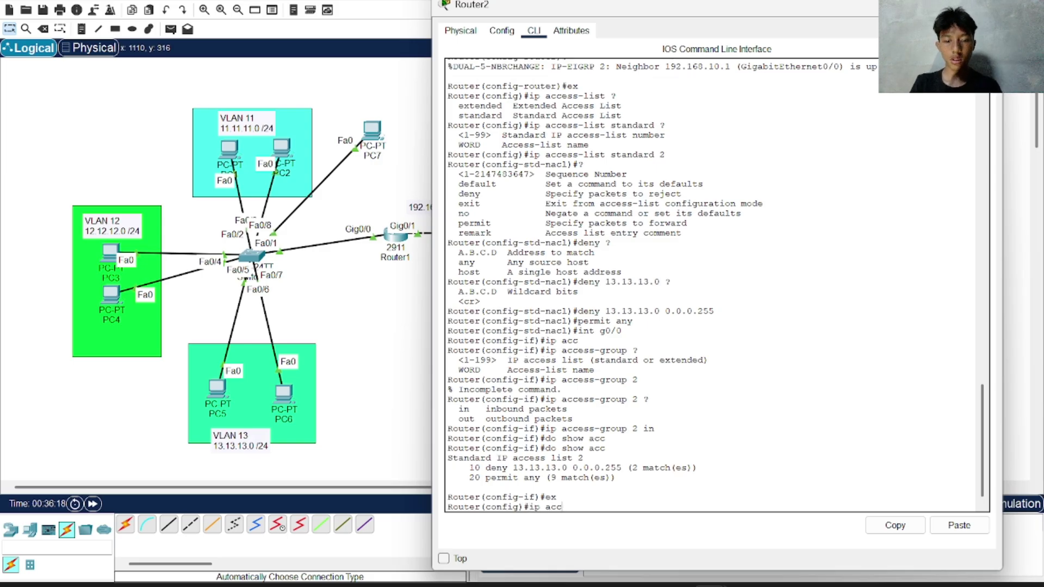
{"action": "key", "text": "Tab"}
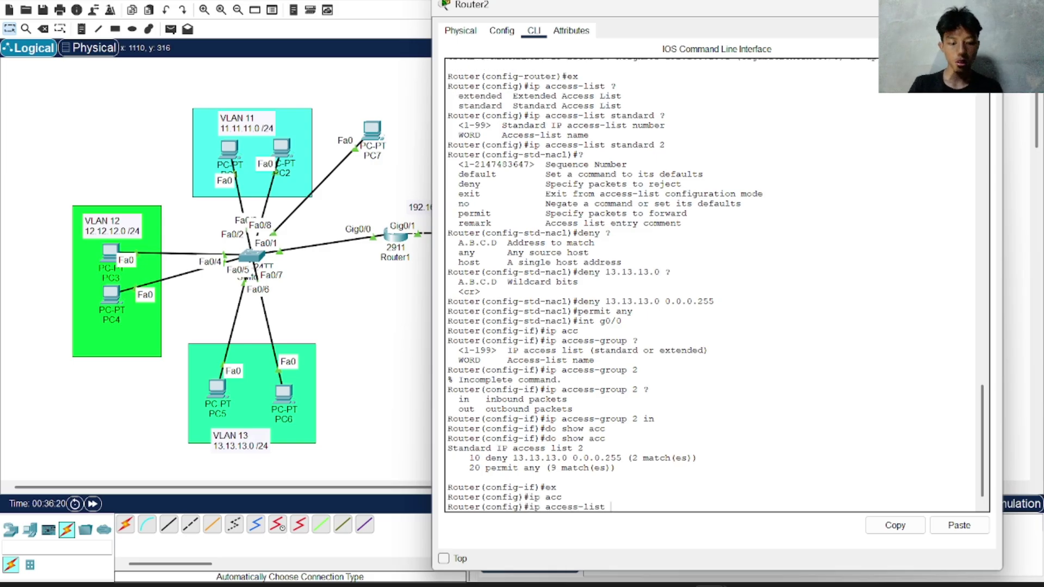
{"action": "type", "text": "stan"}
{"action": "key", "text": "Tab"}
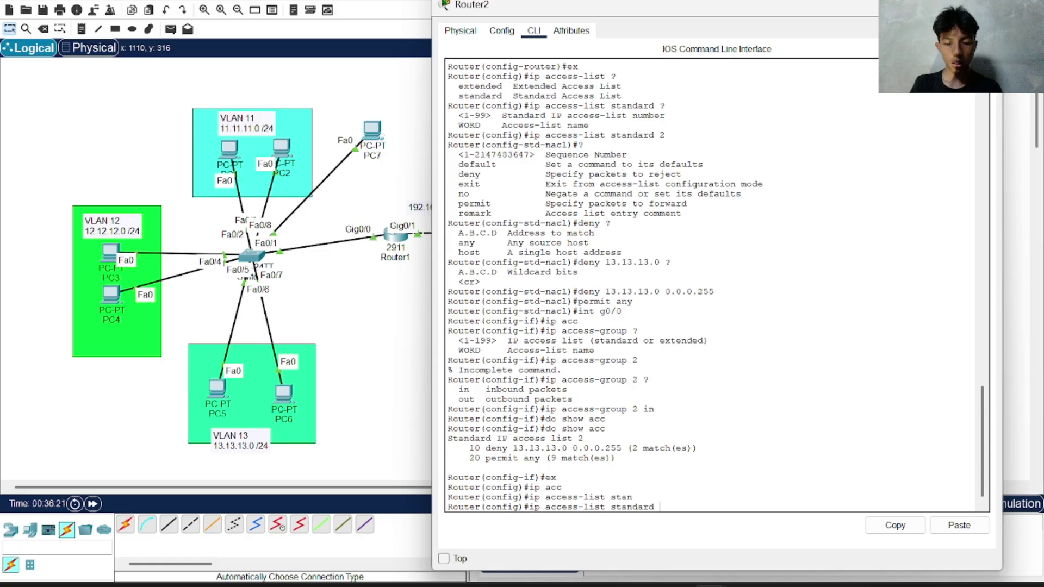
{"action": "type", "text": "2"}
{"action": "key", "text": "Return"}
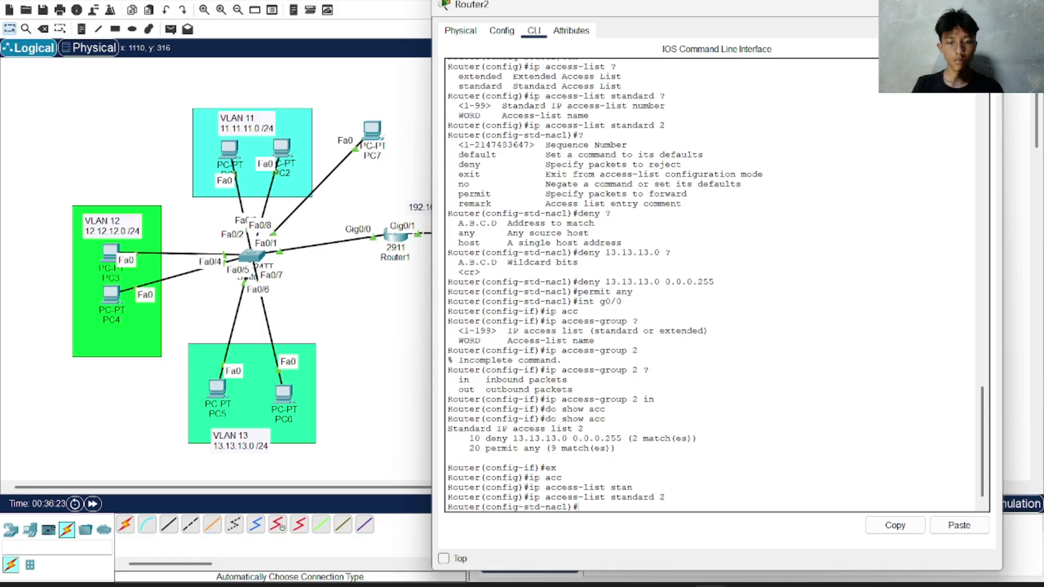
- Look up PC7's IPv4 address and add a deny entry for host 11.11.11.4 to Router2's access list 2
{"action": "type", "text": "deny"}
{"action": "key", "text": "Tab"}
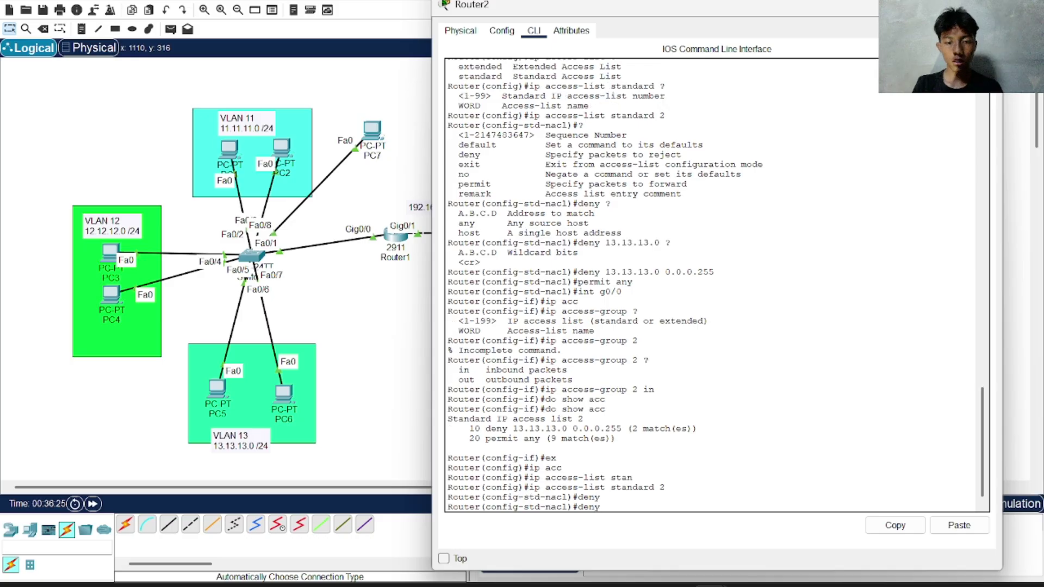
{"action": "type", "text": "?"}
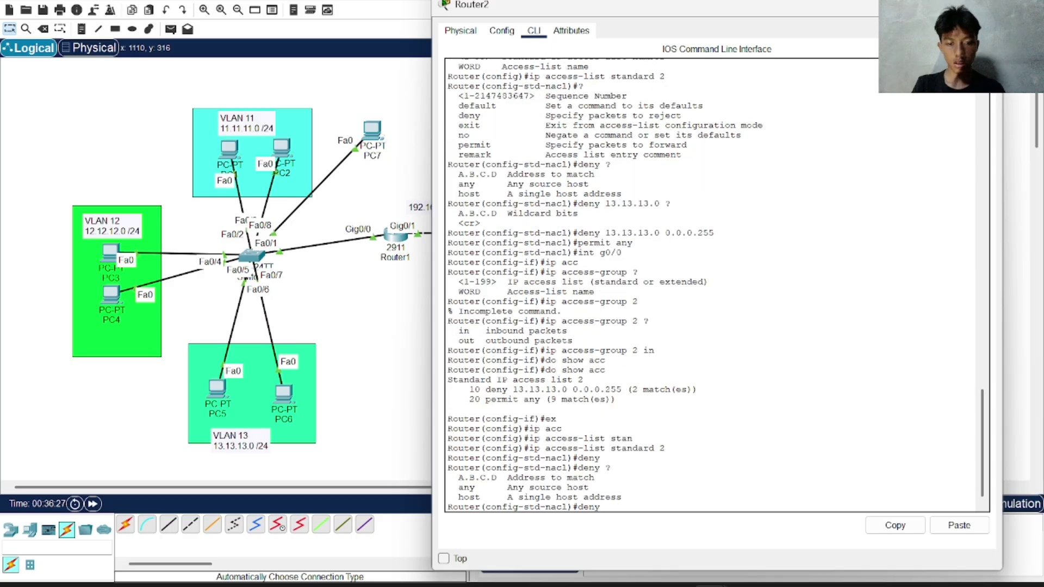
{"action": "type", "text": "ho"}
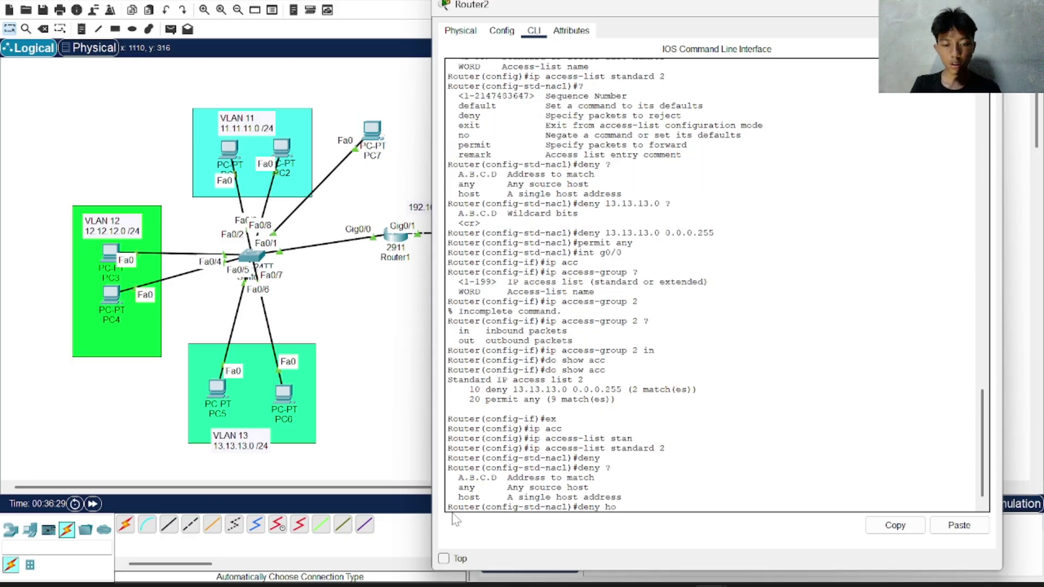
{"action": "type", "text": "st"}
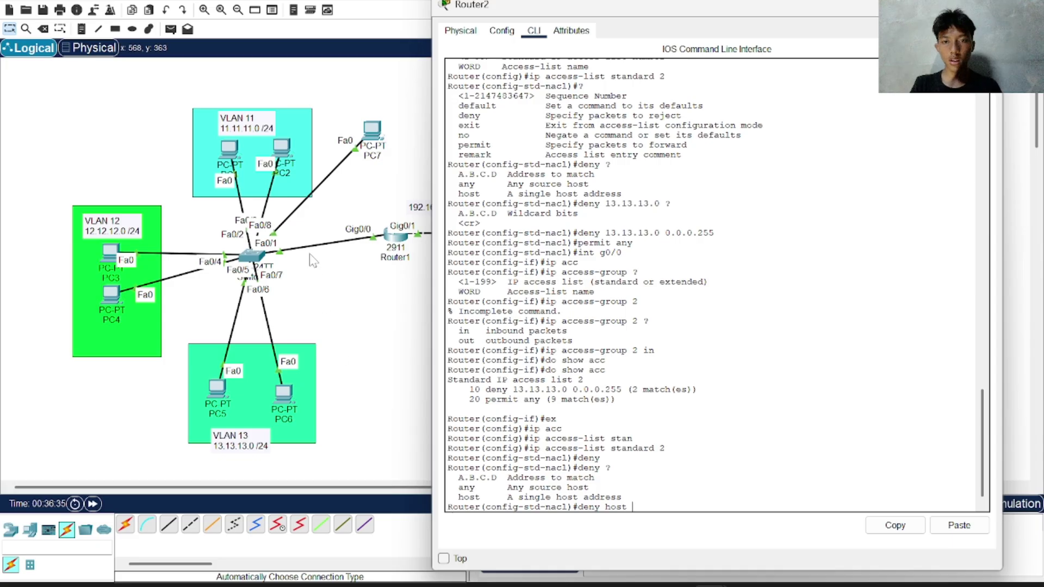
{"action": "left_click", "coordinate": [373, 130]}
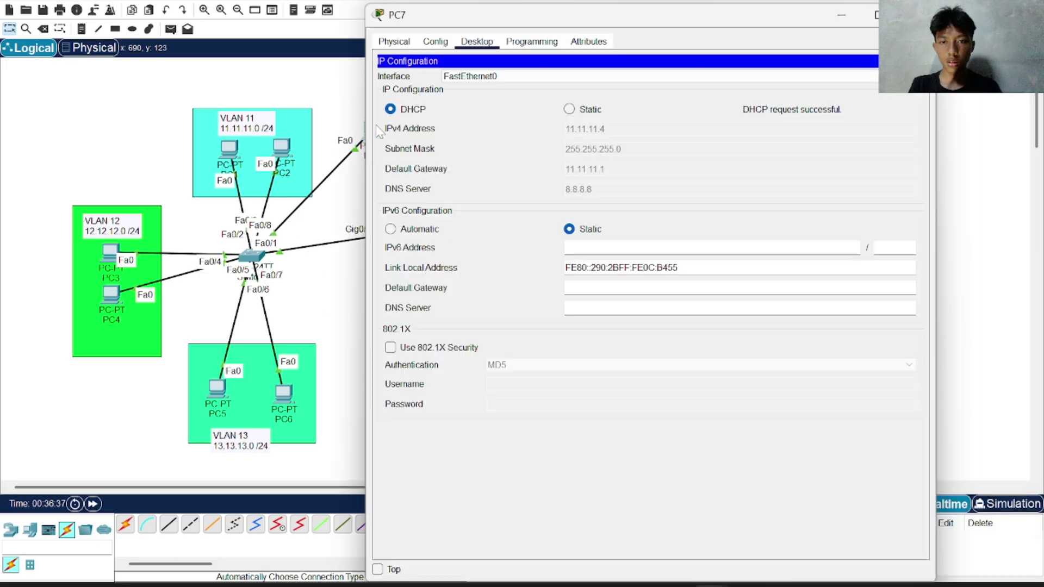
{"action": "left_click", "coordinate": [344, 72]}
{"action": "left_click", "coordinate": [598, 234]}
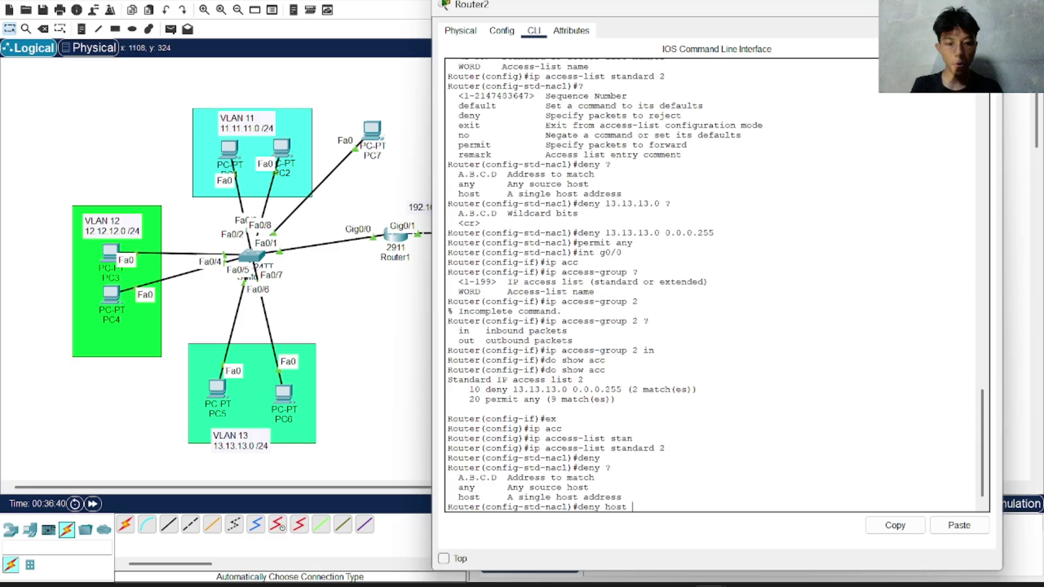
{"action": "type", "text": "11.11"}
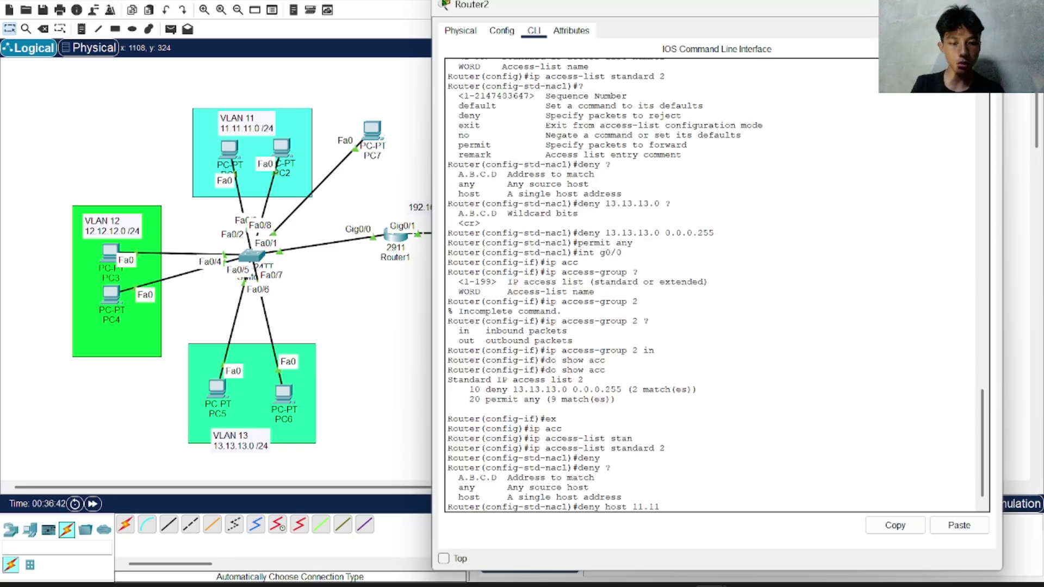
{"action": "type", "text": ".11.4"}
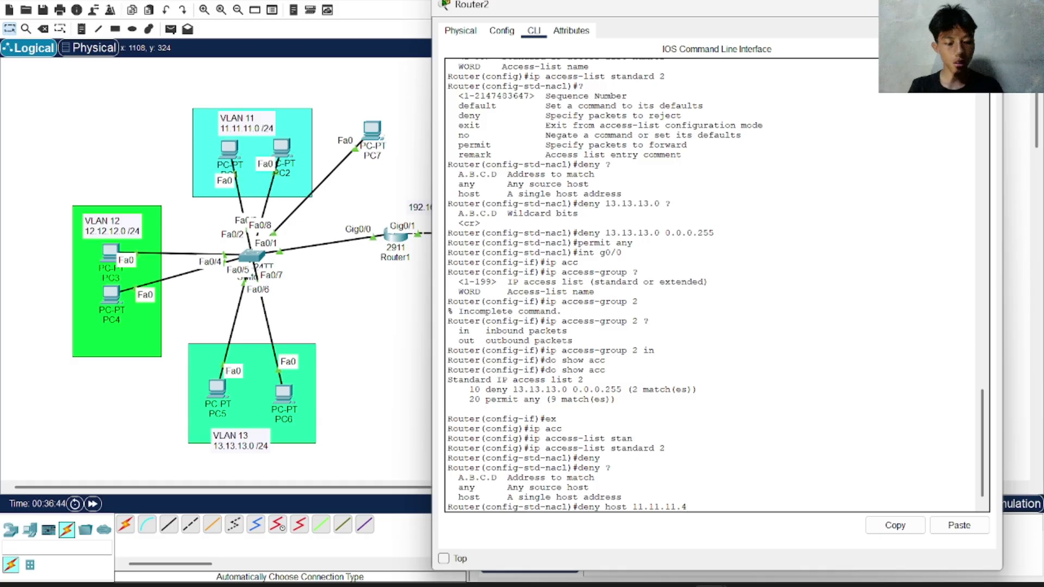
{"action": "type", "text": " ?"}
{"action": "key", "text": "Return"}
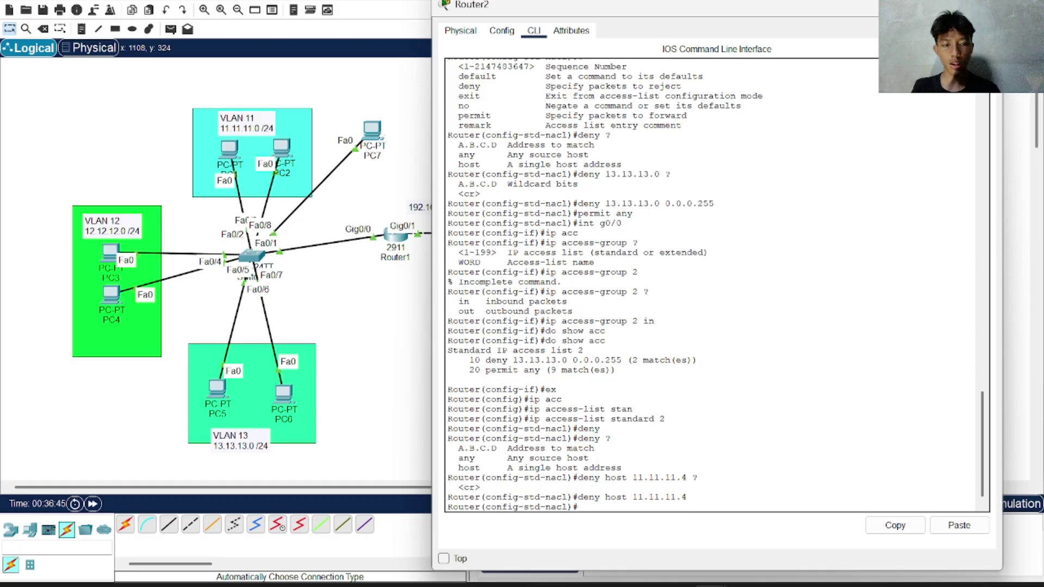
- Send a simple PDU from PC7 to Server1 to test the new deny entry
{"action": "left_click", "coordinate": [170, 29]}
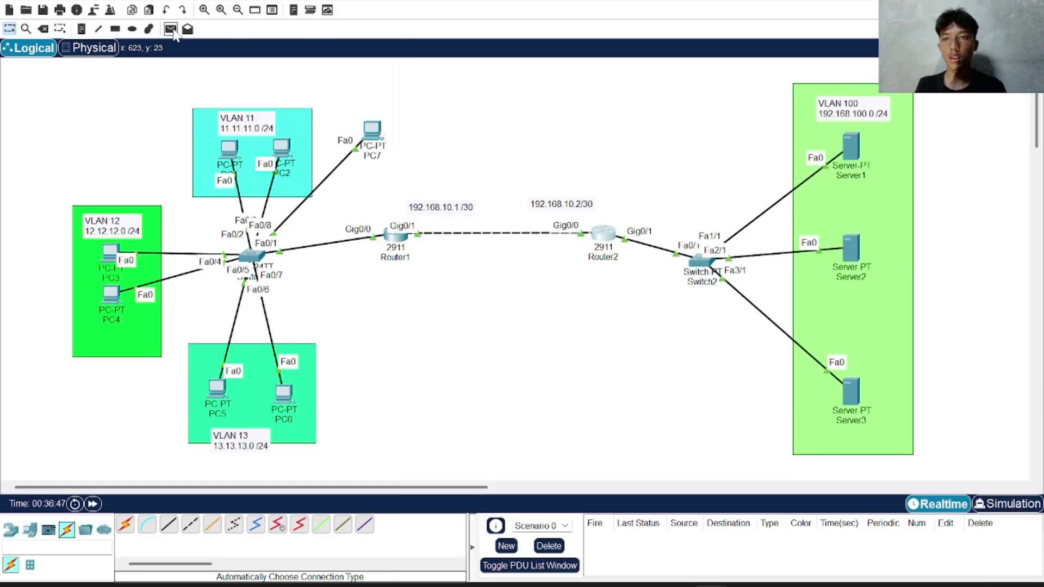
{"action": "left_click", "coordinate": [374, 131]}
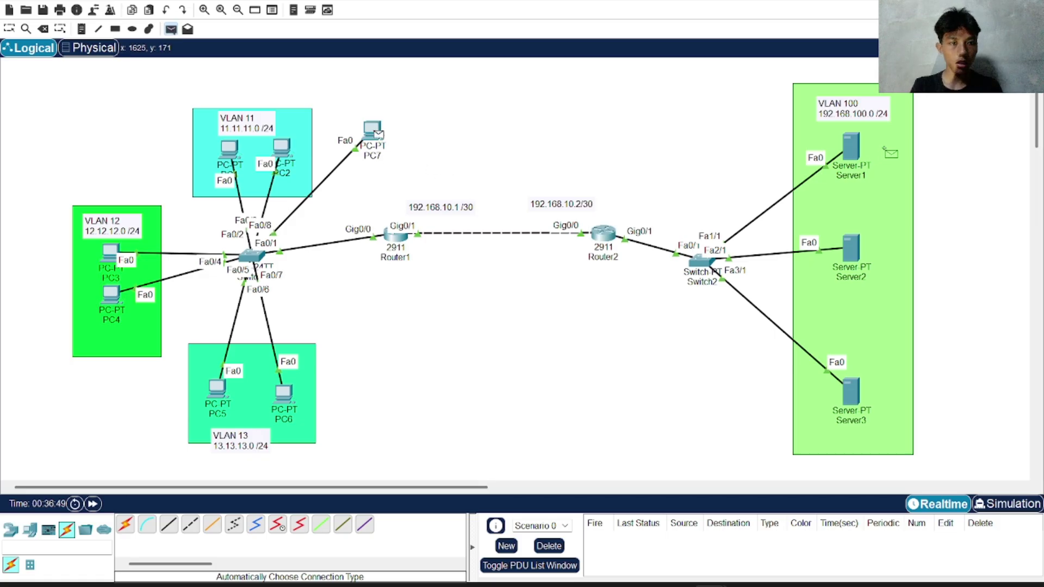
{"action": "left_click", "coordinate": [851, 147]}
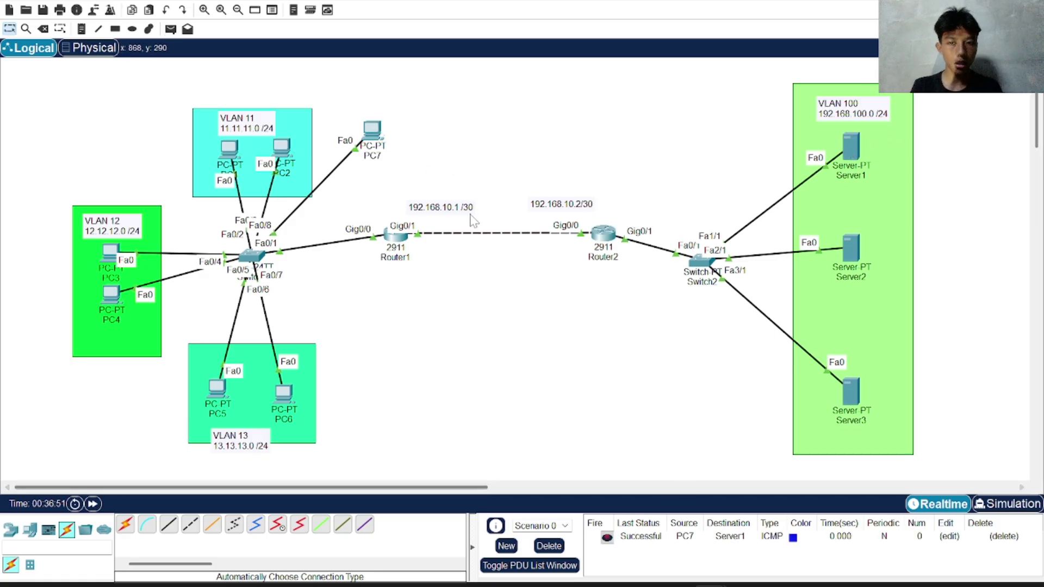
- Show Router2's access lists and examine the order of the entries in standard list 2
{"action": "left_click", "coordinate": [602, 235]}
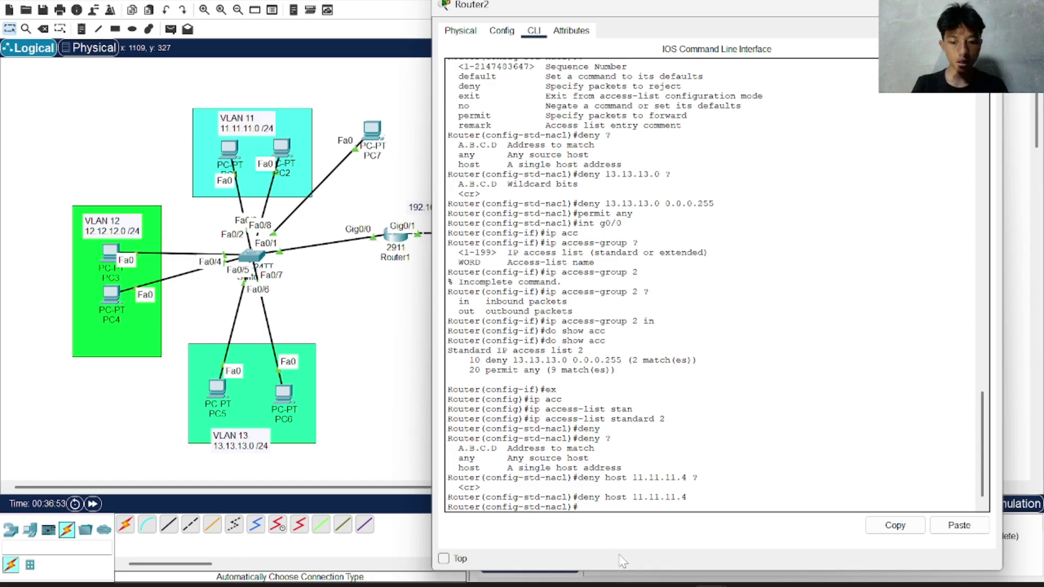
{"action": "type", "text": "d oo"}
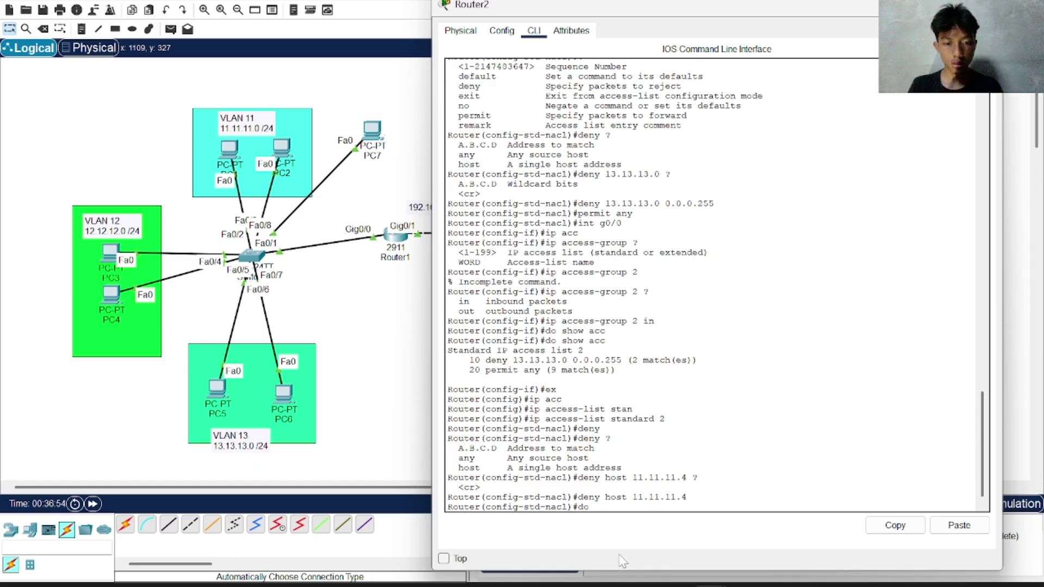
{"action": "type", "text": " show acc"}
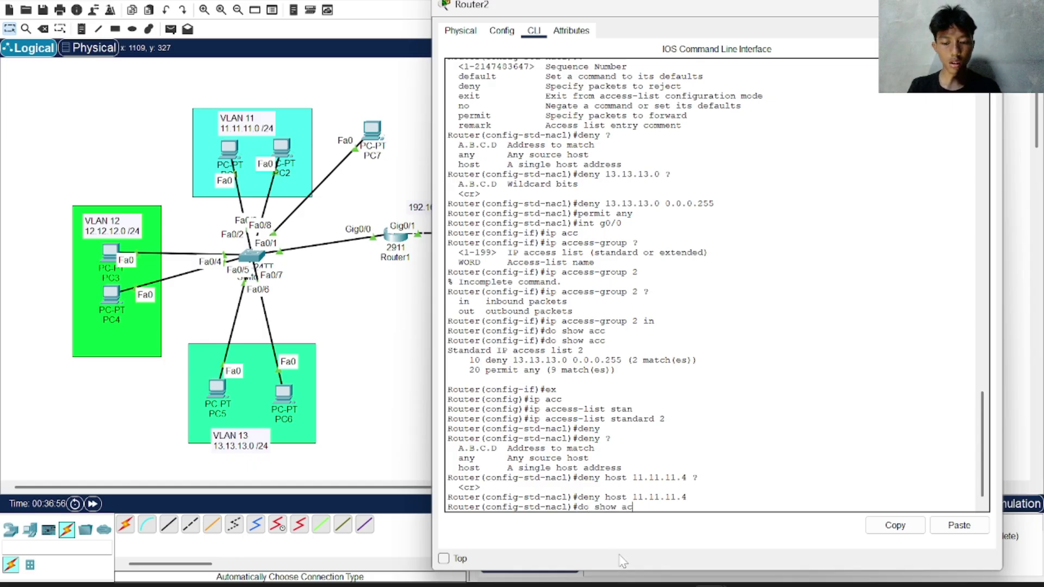
{"action": "key", "text": "Return"}
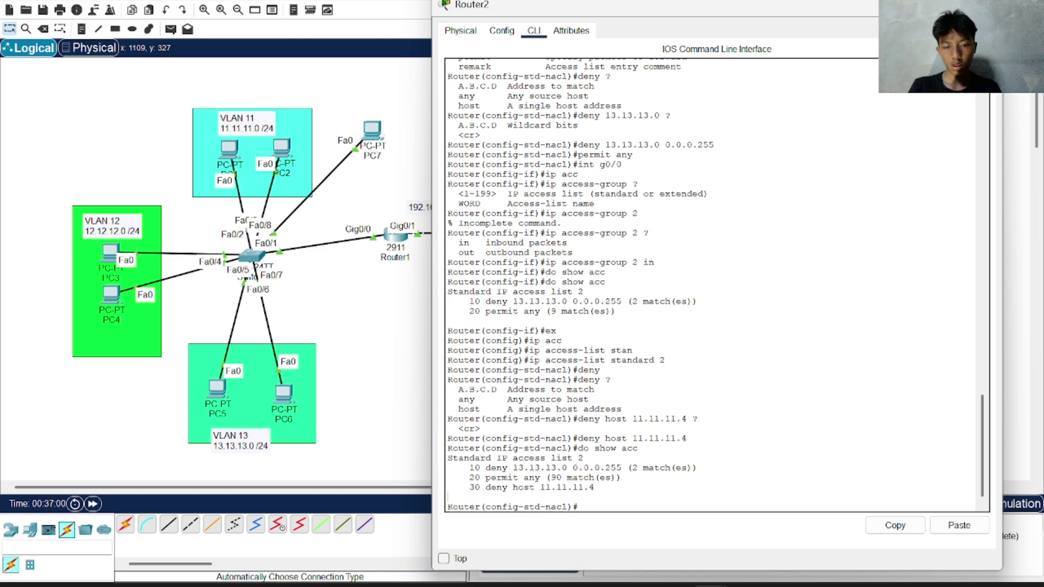
{"action": "left_click_drag", "start_coordinate": [464, 467], "coordinate": [595, 487]}
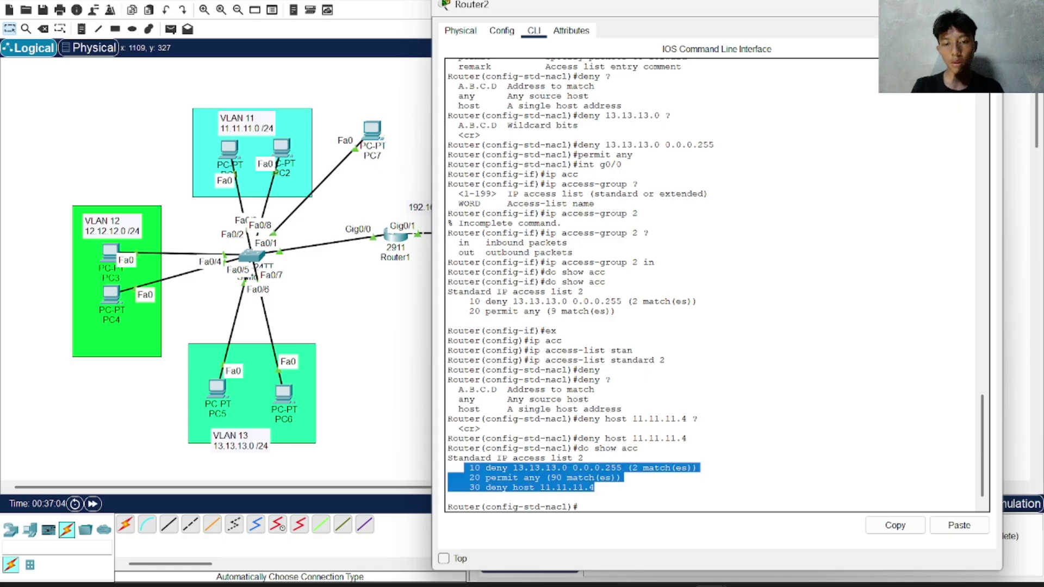
{"action": "left_click_drag", "start_coordinate": [465, 468], "coordinate": [438, 475]}
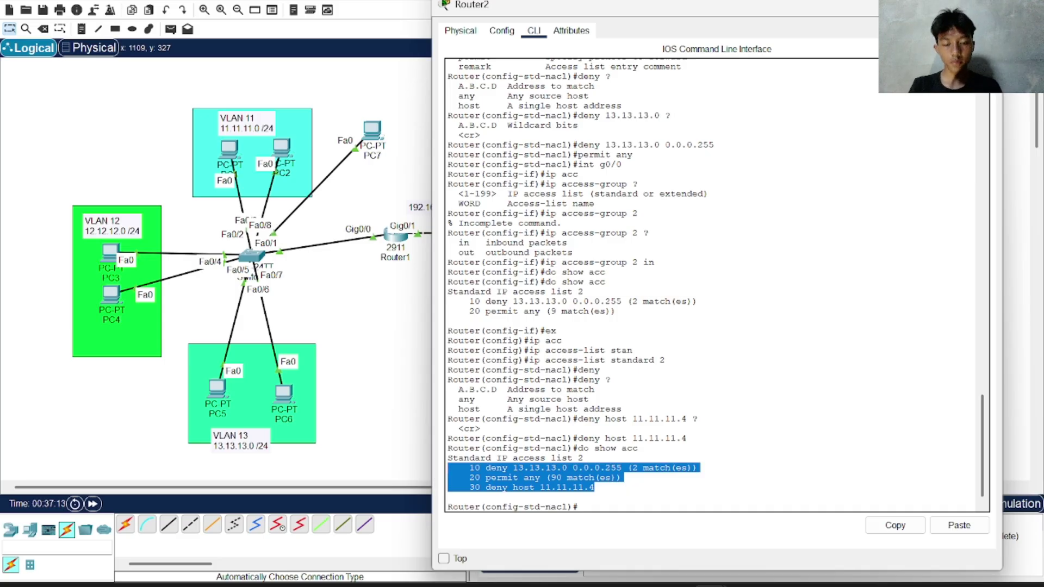
{"action": "left_click", "coordinate": [598, 497]}
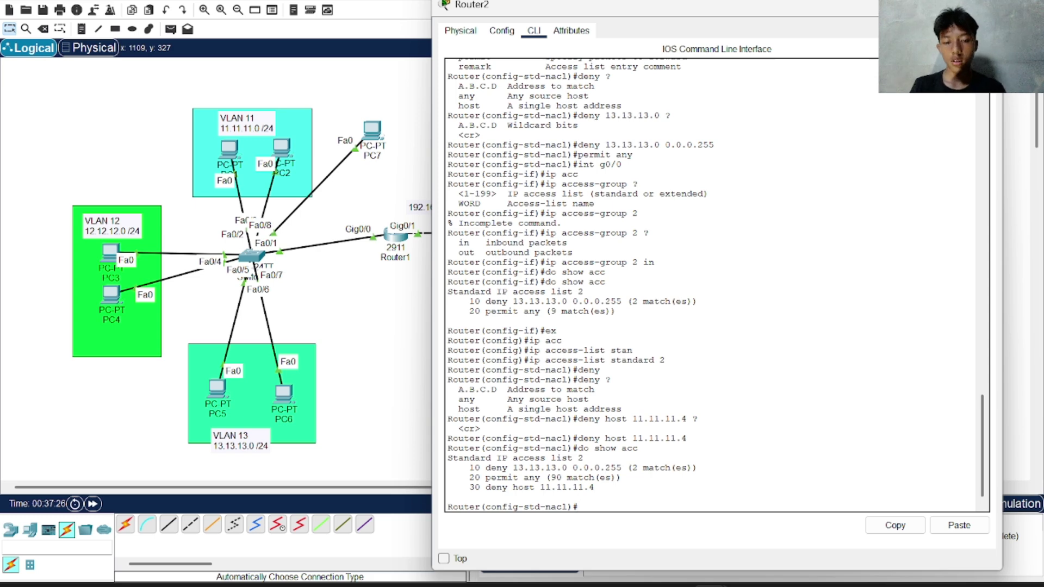
{"action": "left_click_drag", "start_coordinate": [463, 487], "coordinate": [594, 487]}
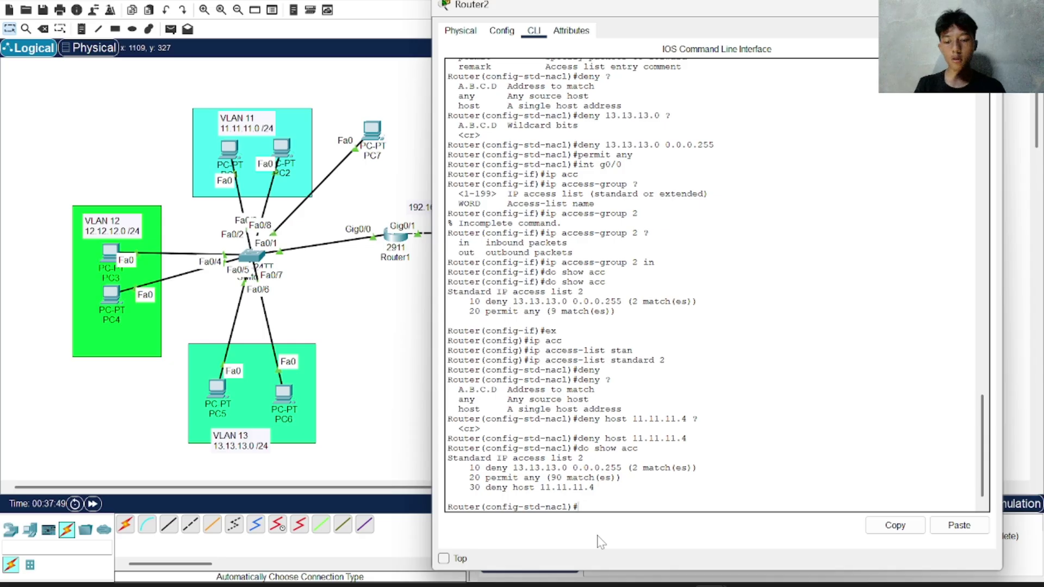
- List the available access-list configuration commands and the options that can follow sequence number 100
{"action": "type", "text": "e"}
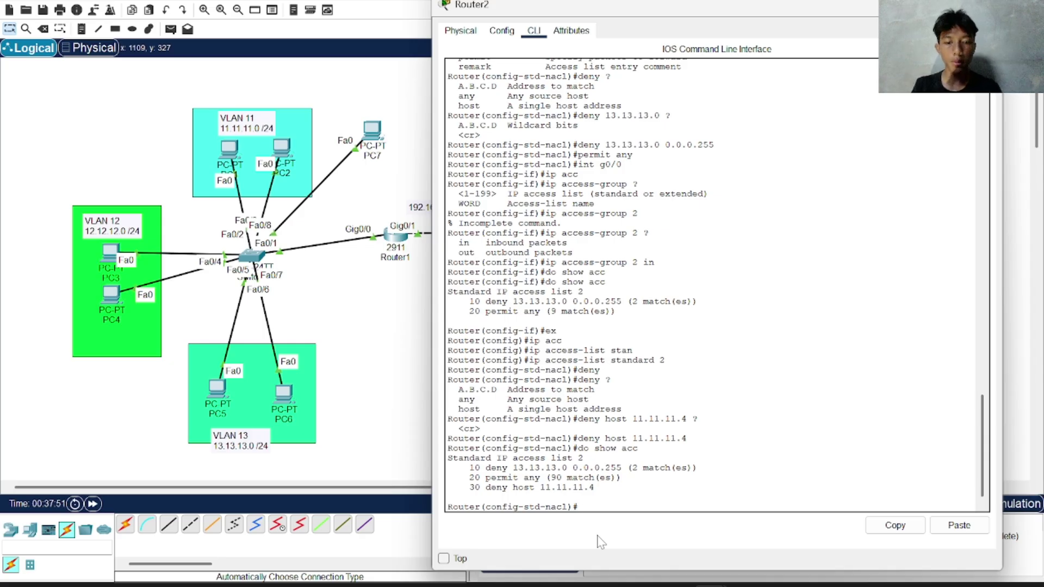
{"action": "type", "text": "?"}
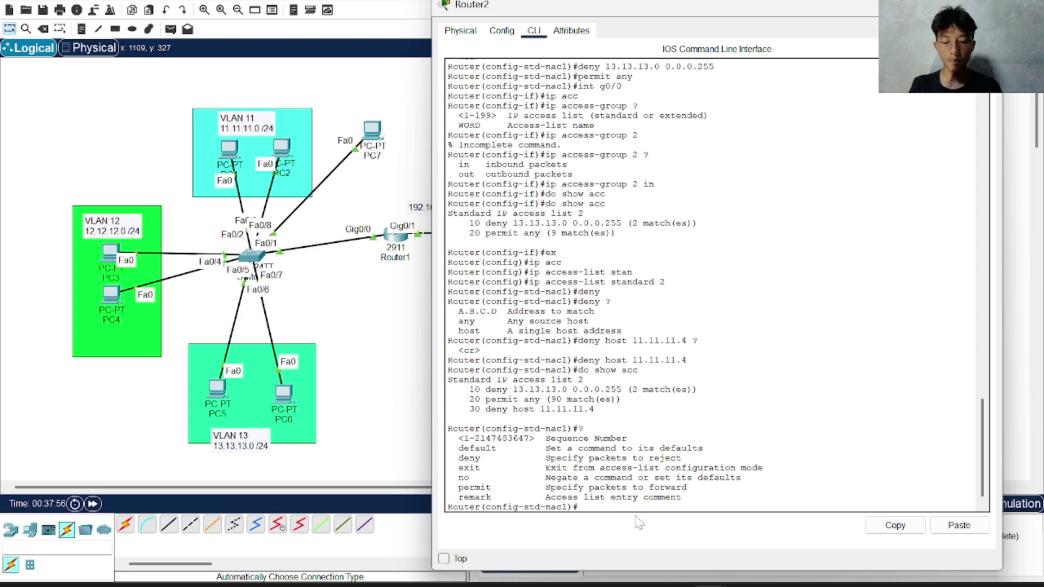
{"action": "type", "text": "100"}
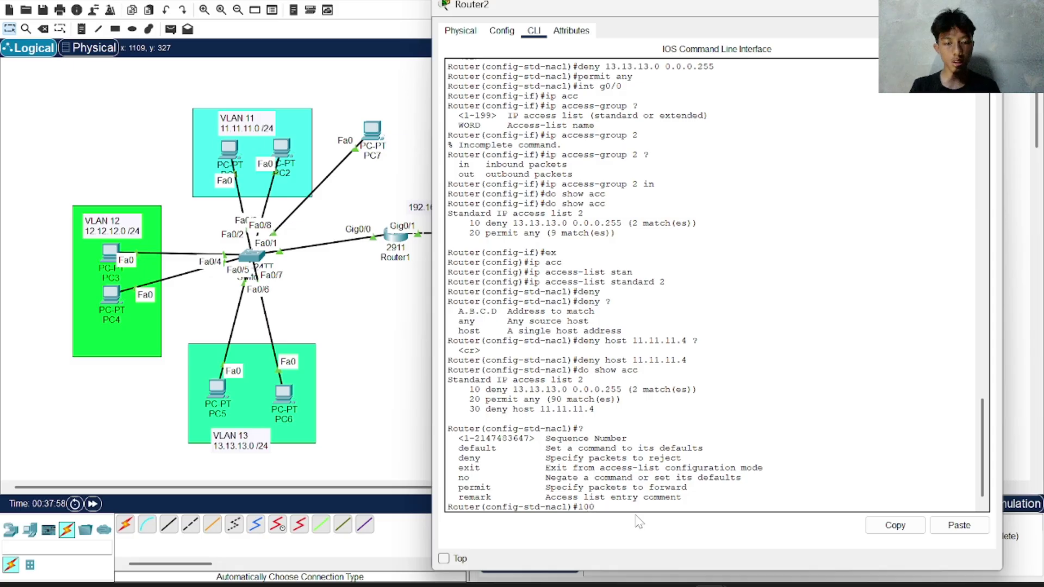
{"action": "type", "text": " ?"}
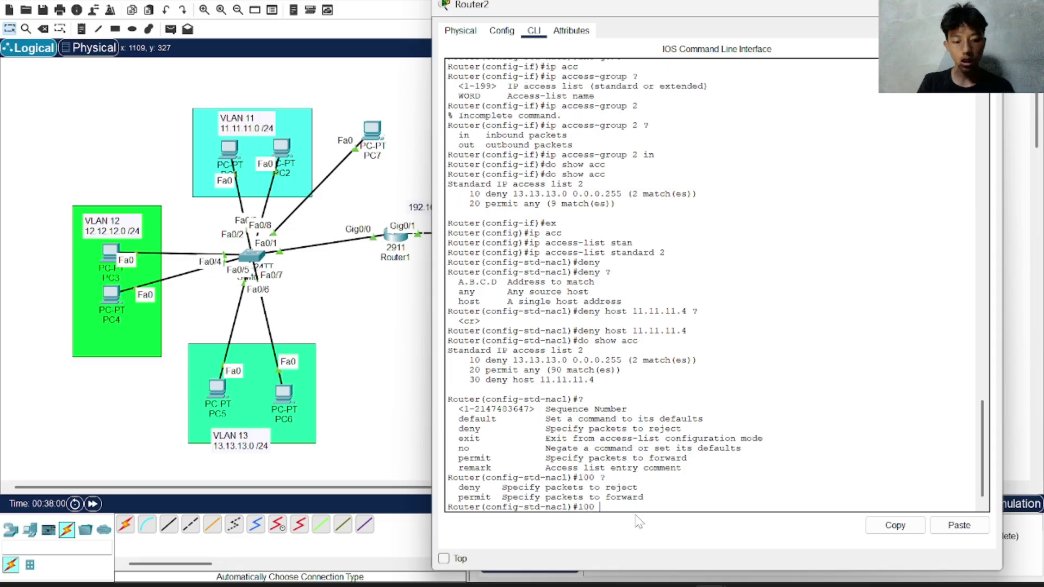
{"action": "type", "text": "per"}
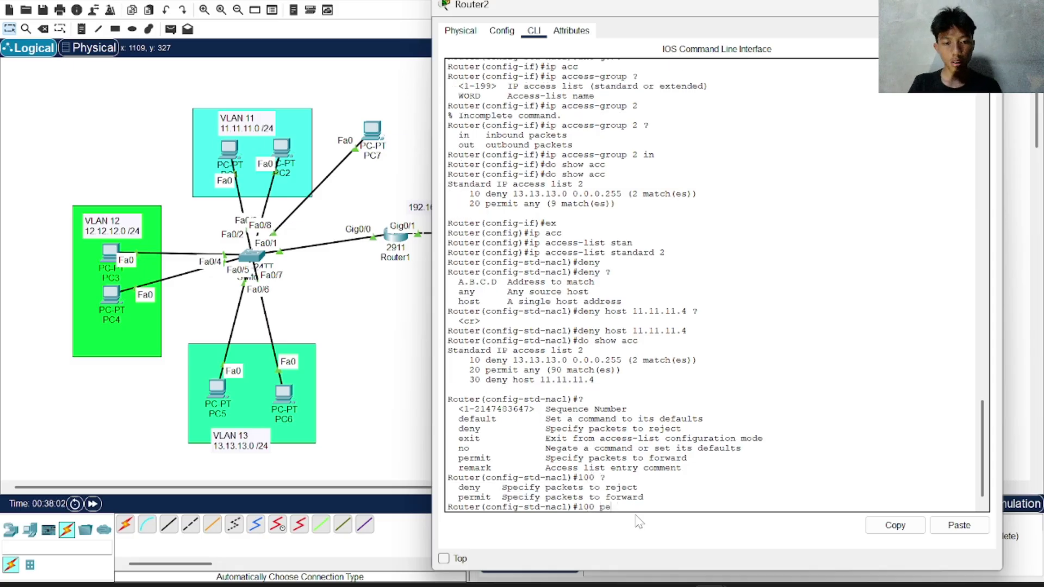
{"action": "key", "text": "BackSpace"}
{"action": "key", "text": "BackSpace"}
{"action": "key", "text": "BackSpace"}
{"action": "key", "text": "BackSpace"}
{"action": "key", "text": "BackSpace"}
{"action": "key", "text": "BackSpace"}
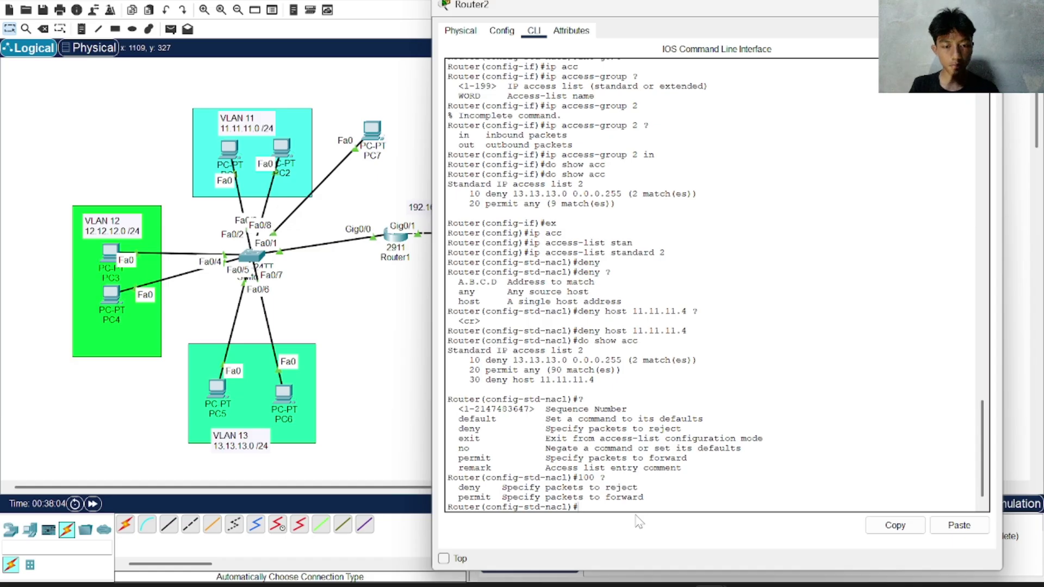
{"action": "type", "text": "do show acc"}
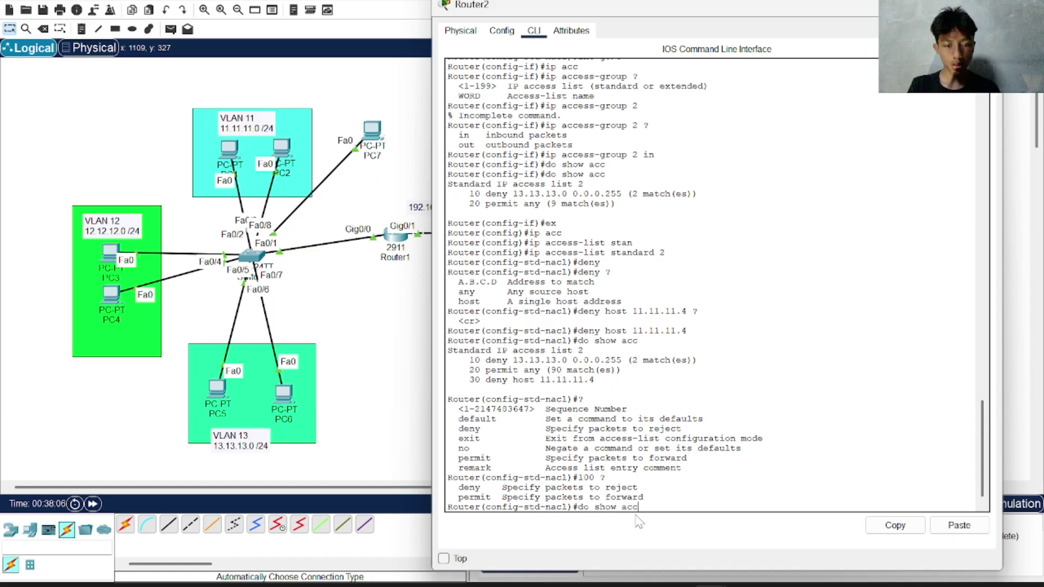
{"action": "key", "text": "BackSpace"}
{"action": "key", "text": "BackSpace"}
{"action": "key", "text": "BackSpace"}
{"action": "key", "text": "BackSpace"}
{"action": "key", "text": "BackSpace"}
{"action": "key", "text": "BackSpace"}
{"action": "key", "text": "BackSpace"}
{"action": "key", "text": "BackSpace"}
{"action": "key", "text": "BackSpace"}
{"action": "key", "text": "BackSpace"}
{"action": "key", "text": "BackSpace"}
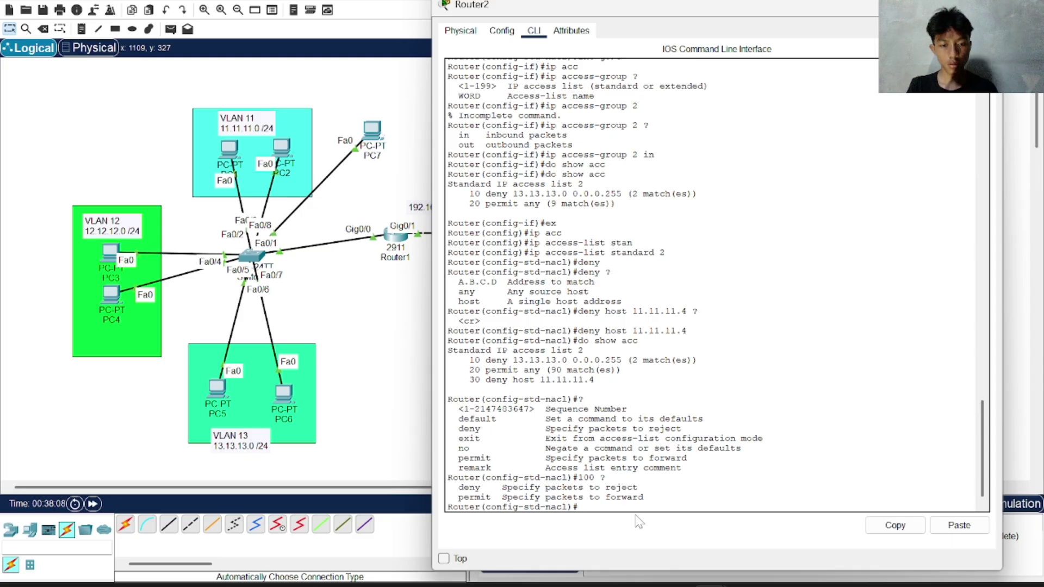
- Remove the permit any entry from Router2's standard access list 2
{"action": "key", "text": "Up"}
{"action": "key", "text": "Up"}
{"action": "key", "text": "Up"}
{"action": "key", "text": "Up"}
{"action": "key", "text": "Up"}
{"action": "key", "text": "Up"}
{"action": "key", "text": "Up"}
{"action": "key", "text": "Up"}
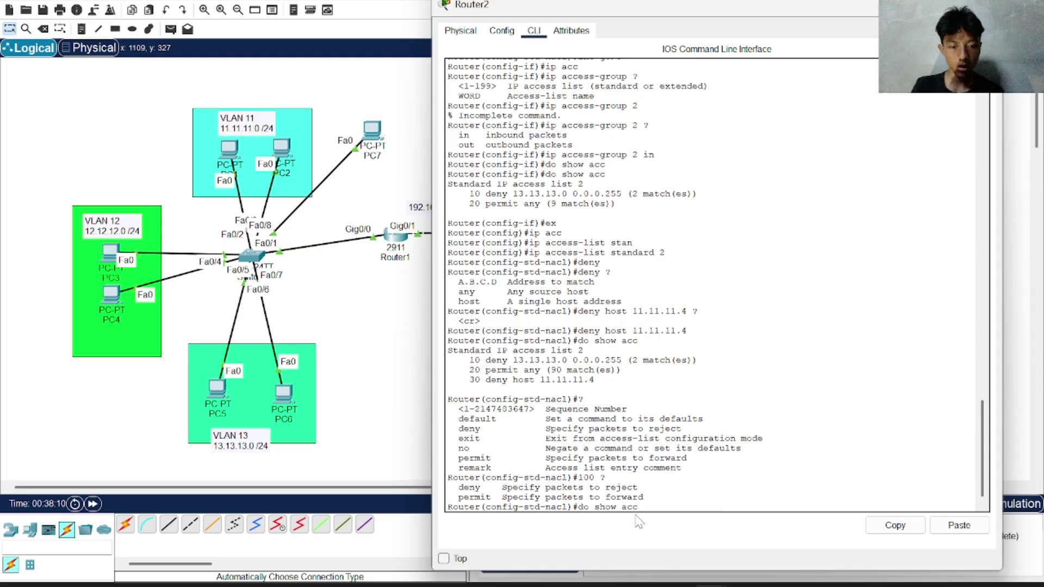
{"action": "key", "text": "BackSpace"}
{"action": "key", "text": "BackSpace"}
{"action": "key", "text": "BackSpace"}
{"action": "key", "text": "Up"}
{"action": "key", "text": "Up"}
{"action": "key", "text": "Up"}
{"action": "key", "text": "Up"}
{"action": "key", "text": "Up"}
{"action": "key", "text": "Up"}
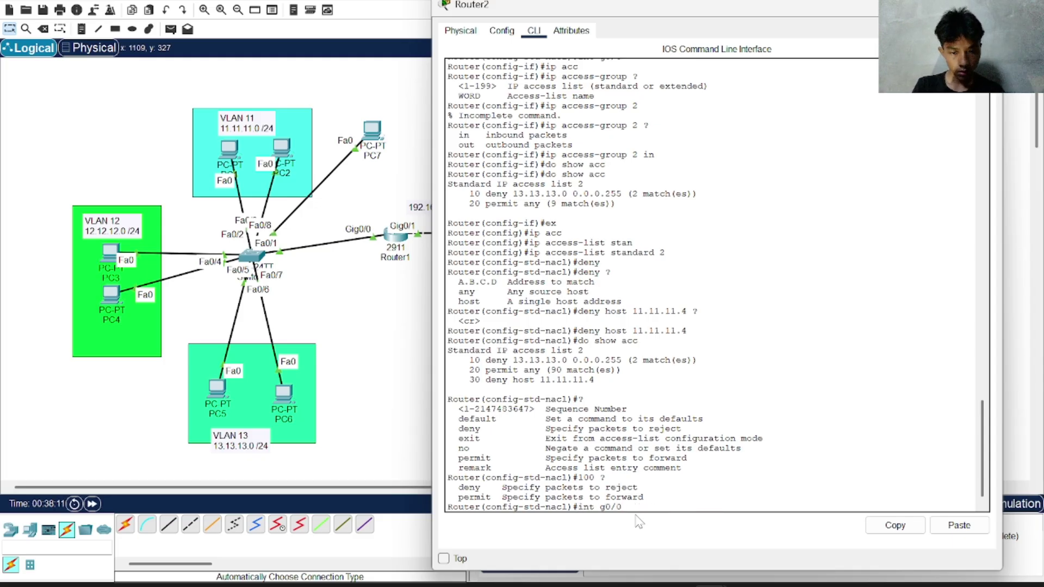
{"action": "key", "text": "Up"}
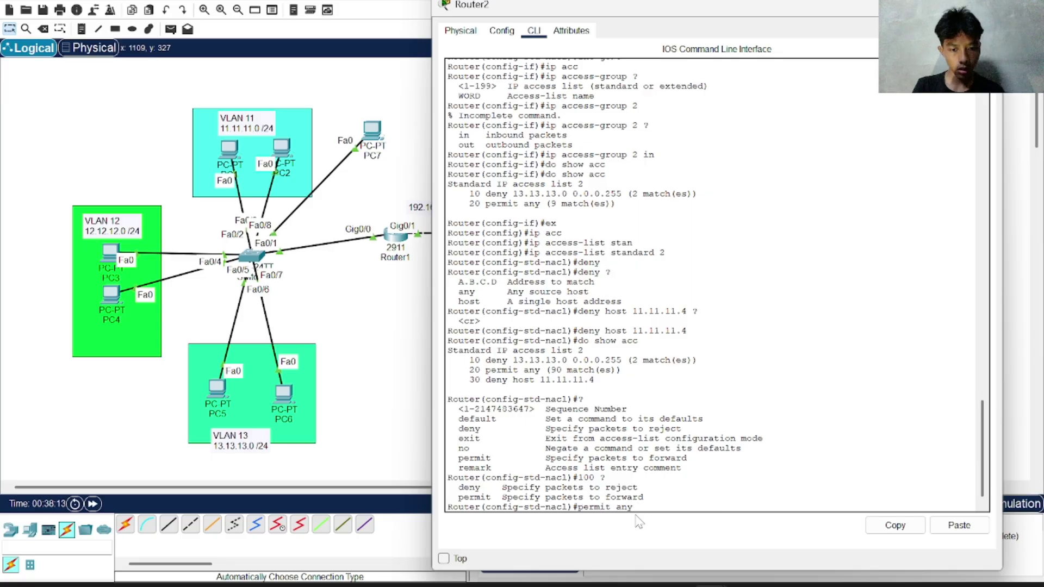
{"action": "key", "text": "Home"}
{"action": "type", "text": "no"}
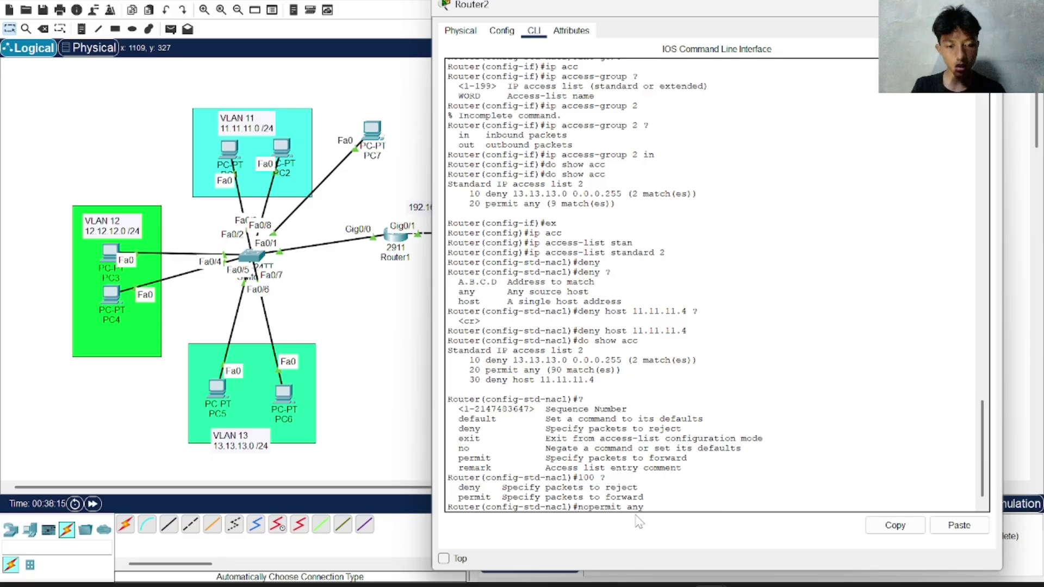
{"action": "key", "text": "Return"}
- Show Router2's access lists to check which entries are left in standard list 2
{"action": "type", "text": "do show "}
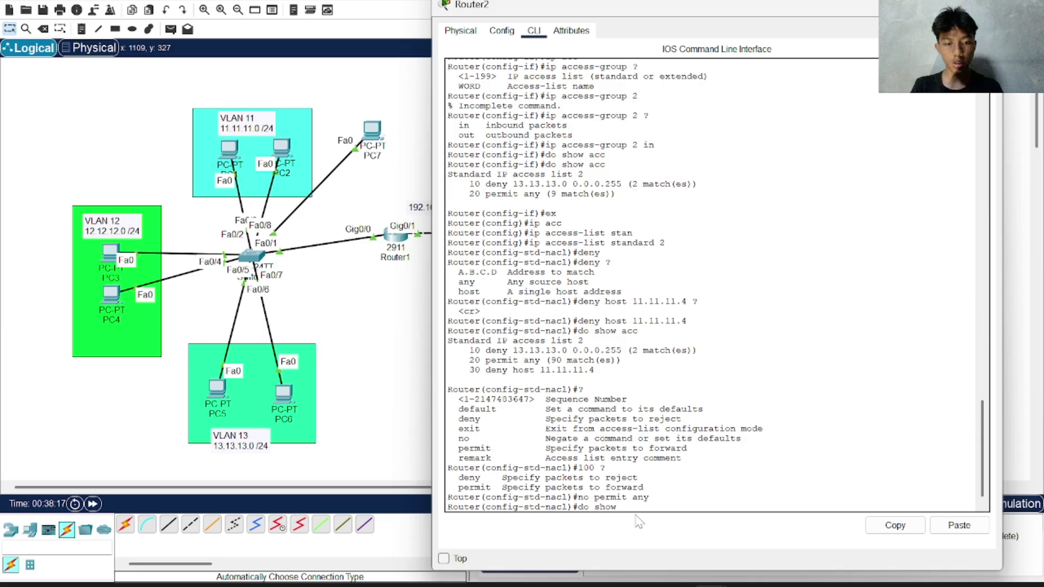
{"action": "type", "text": "acc"}
{"action": "key", "text": "Return"}
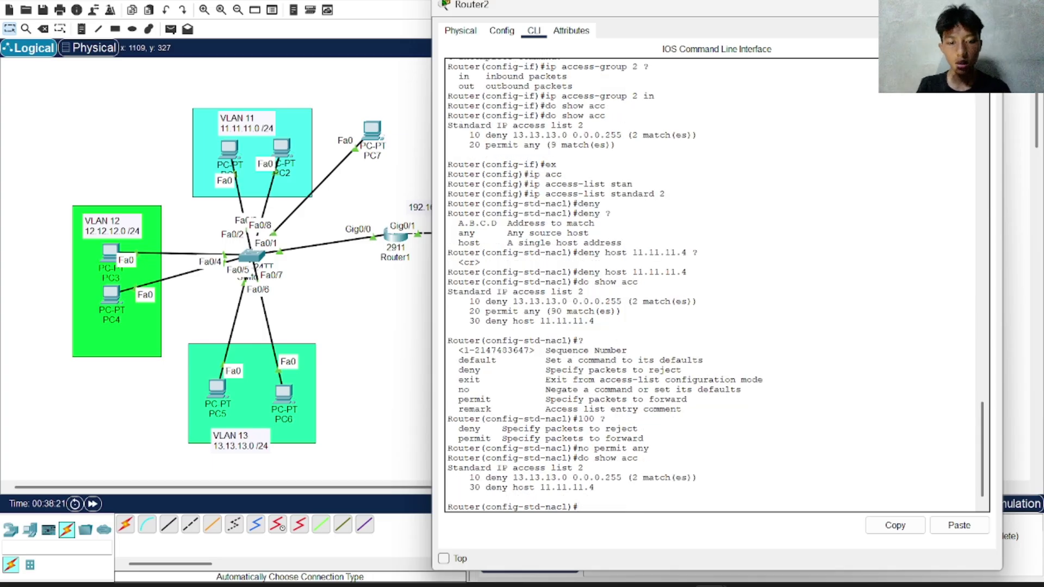
- Add a permit any entry with sequence number 100 to Router2's access list 2
{"action": "type", "text": "100"}
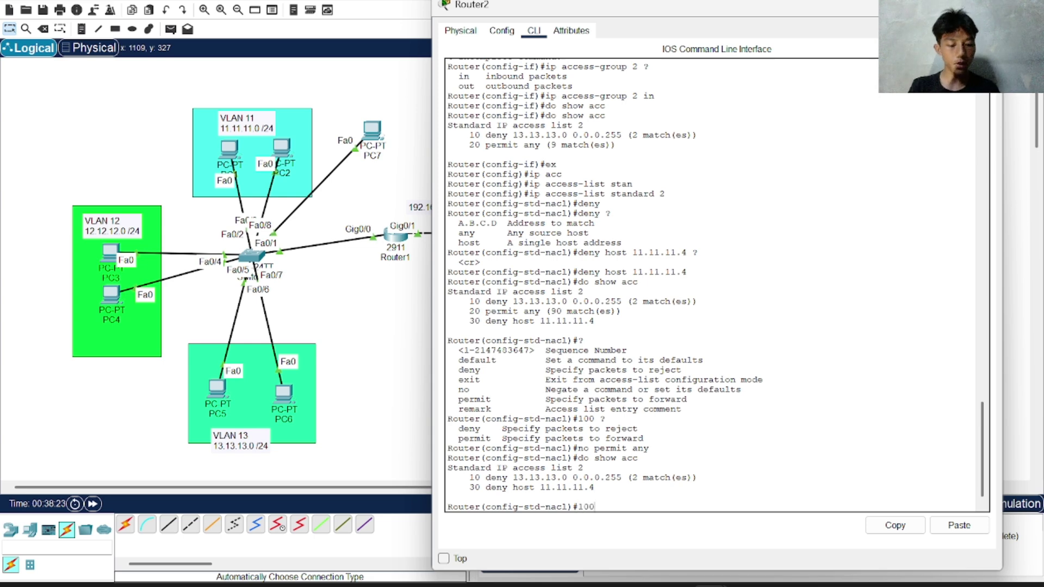
{"action": "type", "text": " pe"}
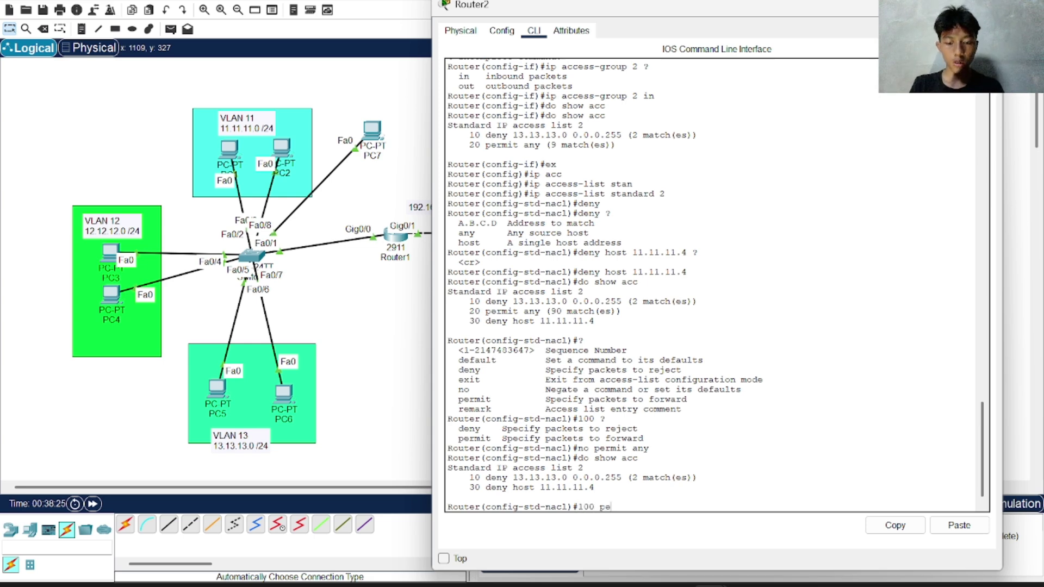
{"action": "type", "text": "rmit any"}
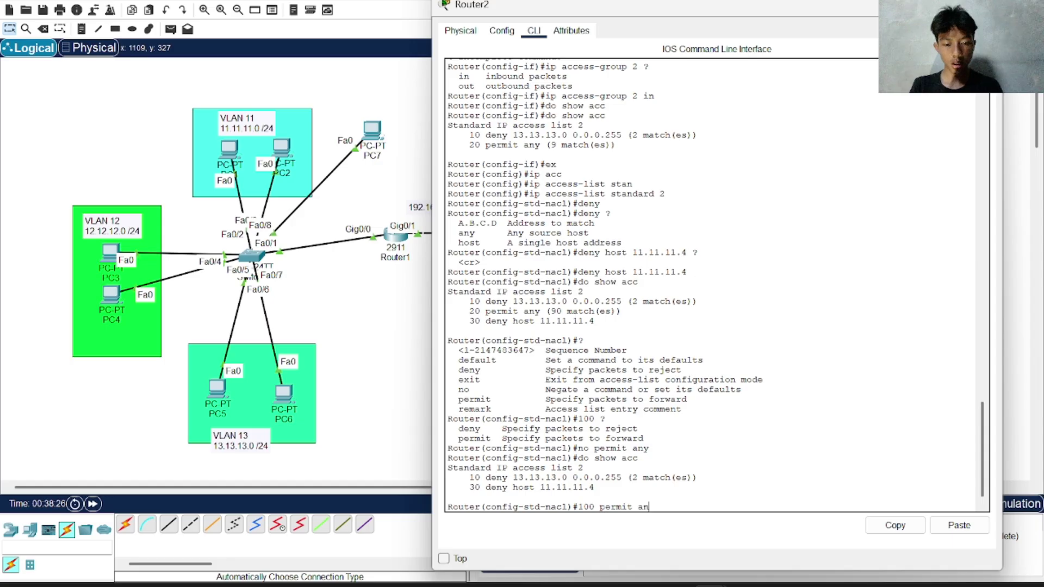
{"action": "key", "text": "Return"}
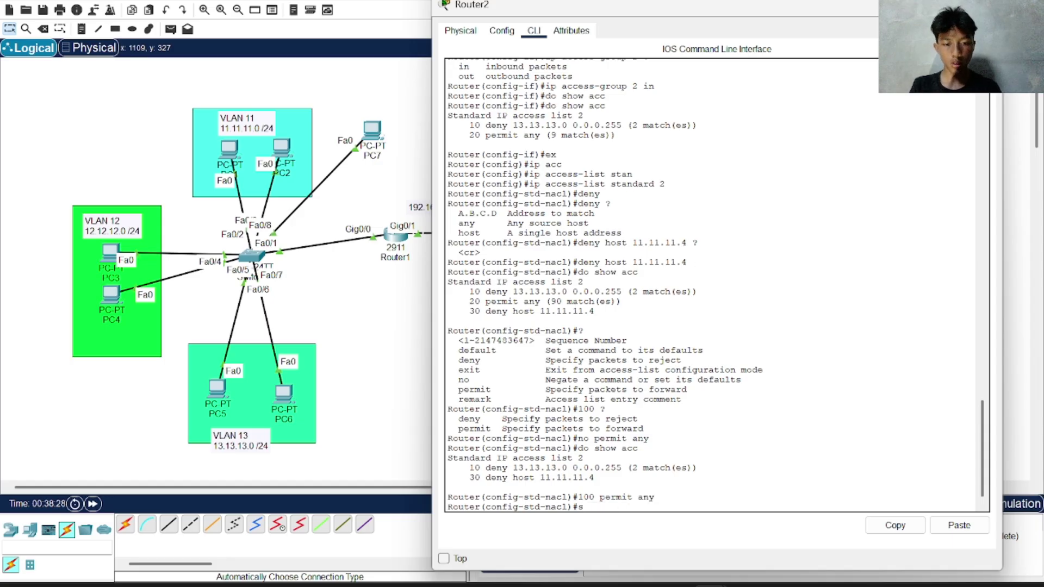
- Show Router2's access lists again, examine the order of the deny and permit entries, and return to the topology
{"action": "type", "text": "do show ip"}
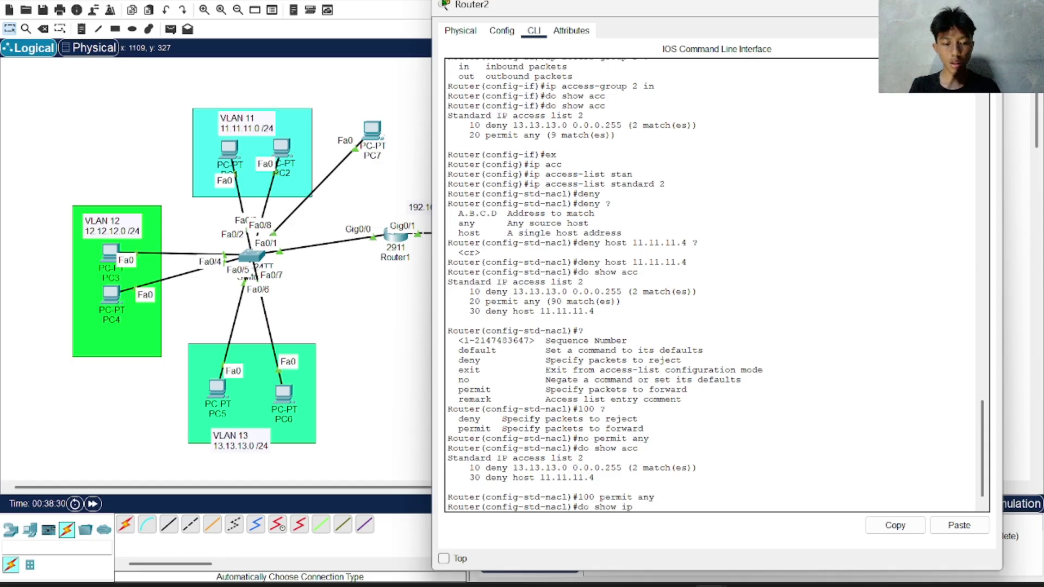
{"action": "key", "text": "BackSpace"}
{"action": "key", "text": "BackSpace"}
{"action": "type", "text": "acc"}
{"action": "key", "text": "Return"}
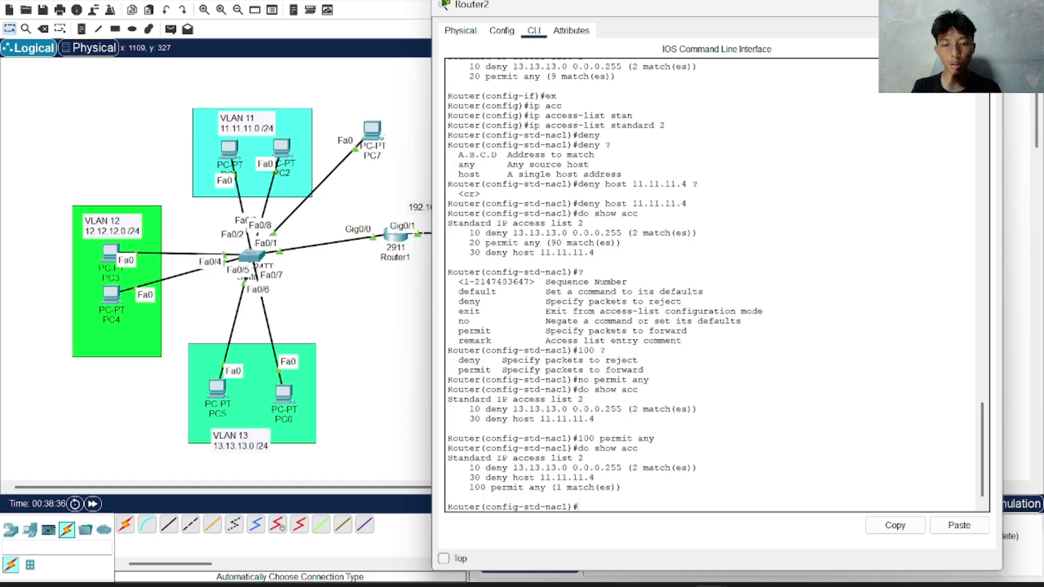
{"action": "left_click_drag", "start_coordinate": [465, 468], "coordinate": [595, 477]}
{"action": "left_click", "coordinate": [418, 406]}
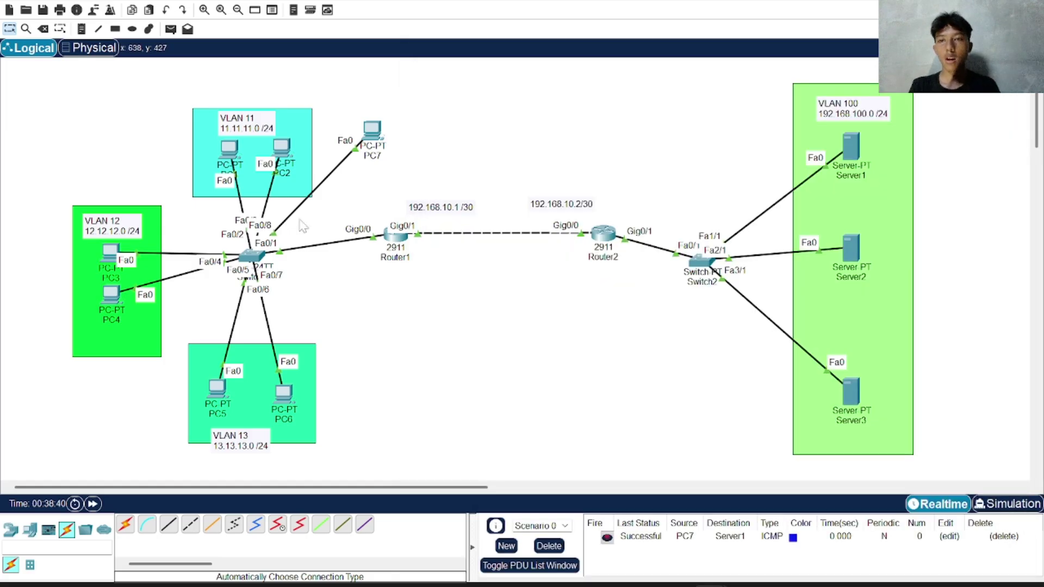
- Send simple PDUs from PC7 to Server1, Server3 and Server2 to test the reordered access list
{"action": "left_click", "coordinate": [170, 29]}
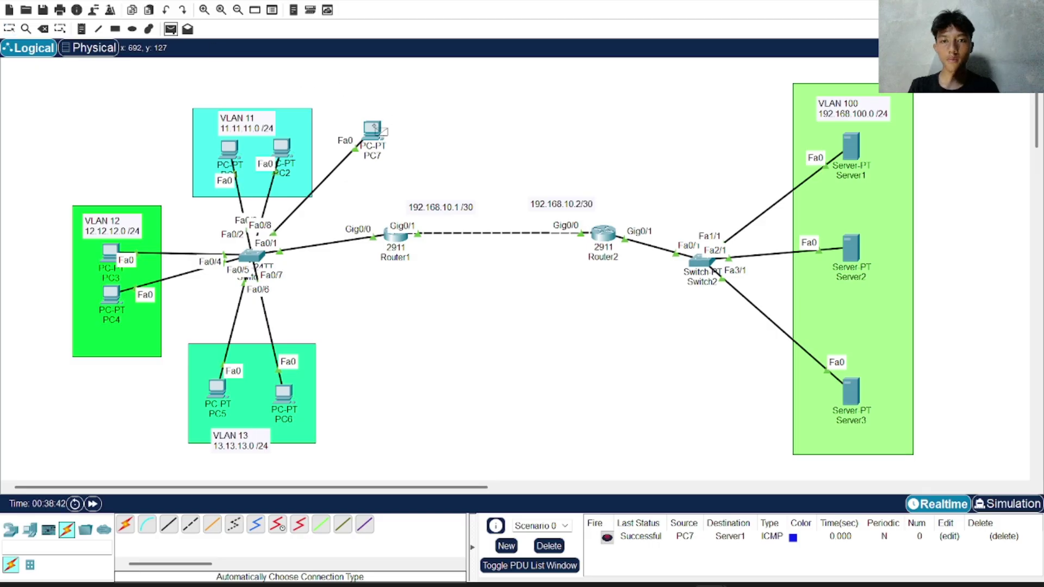
{"action": "left_click", "coordinate": [379, 132]}
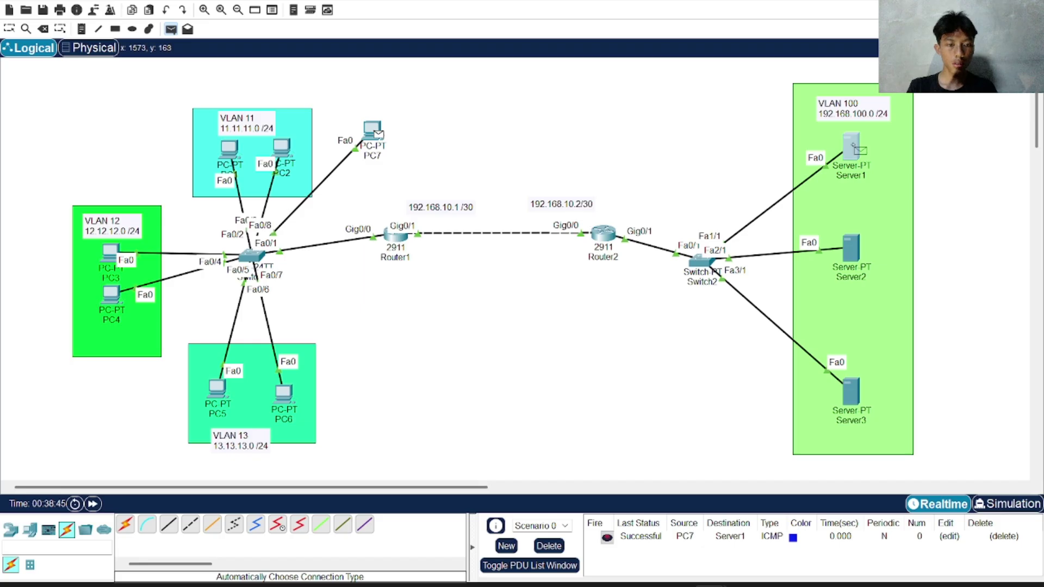
{"action": "left_click", "coordinate": [862, 151]}
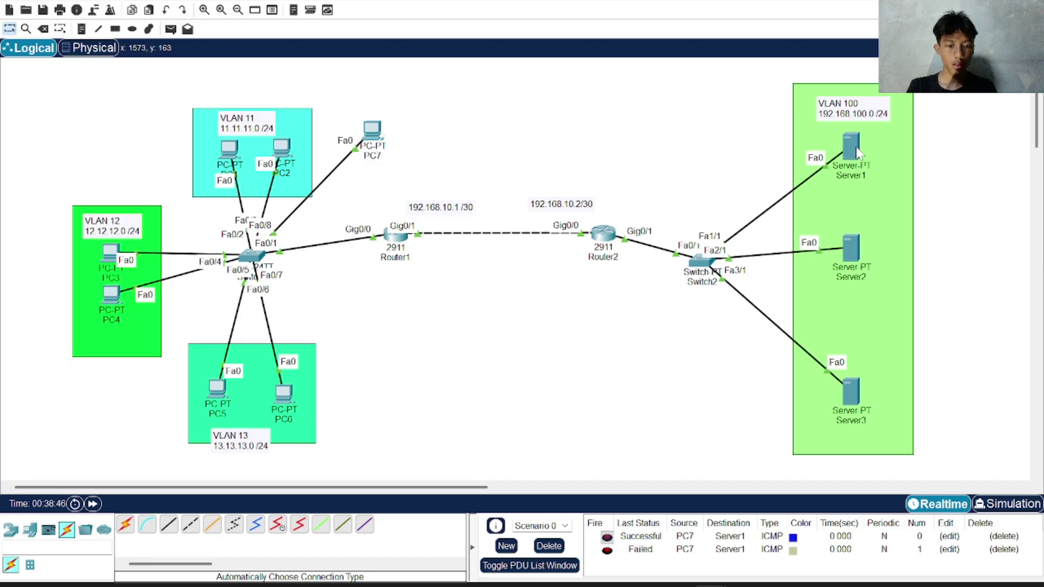
{"action": "left_click", "coordinate": [170, 29]}
{"action": "left_click", "coordinate": [376, 129]}
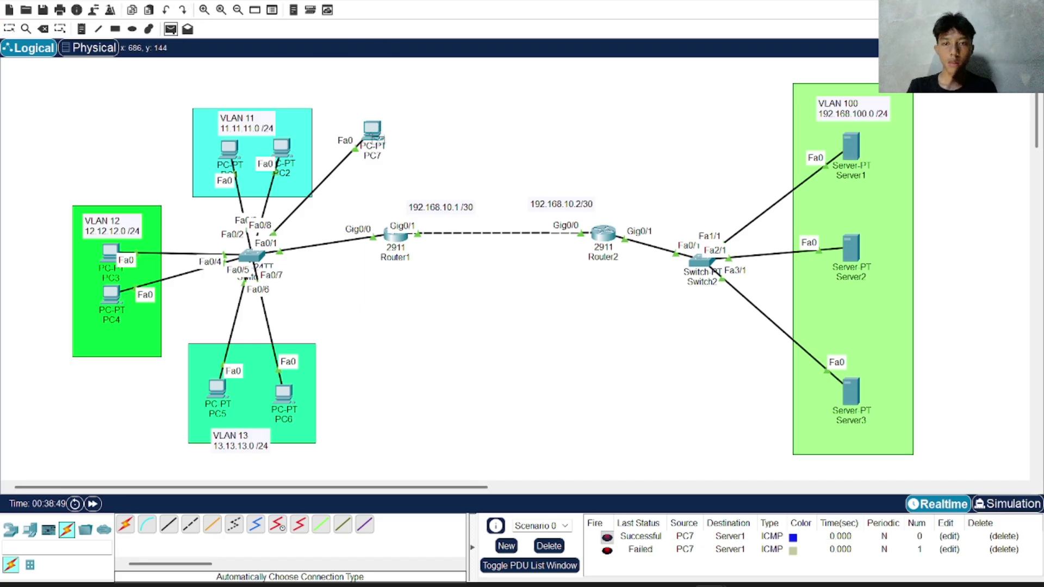
{"action": "left_click", "coordinate": [851, 391]}
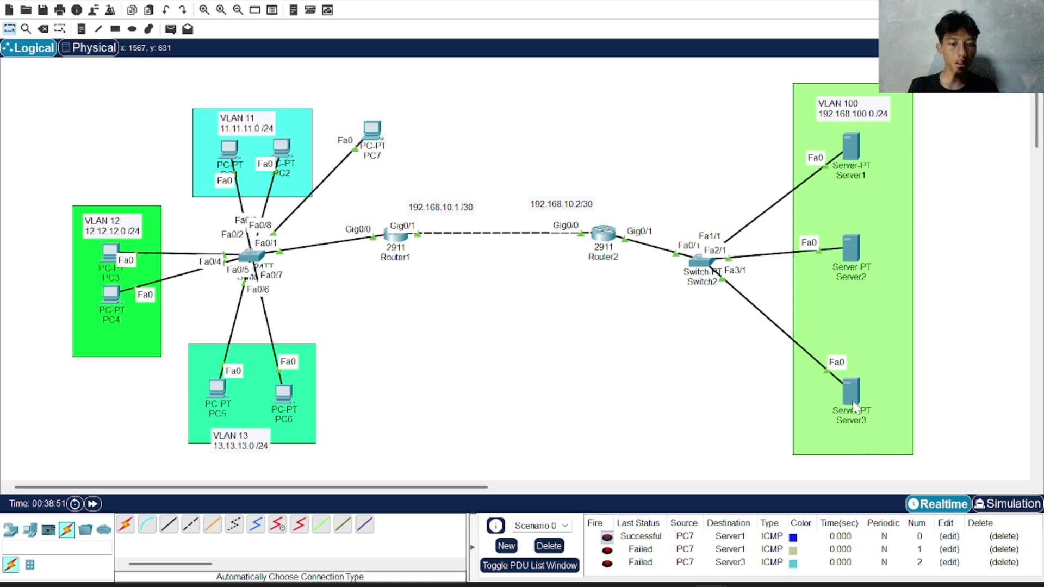
{"action": "left_click", "coordinate": [171, 29]}
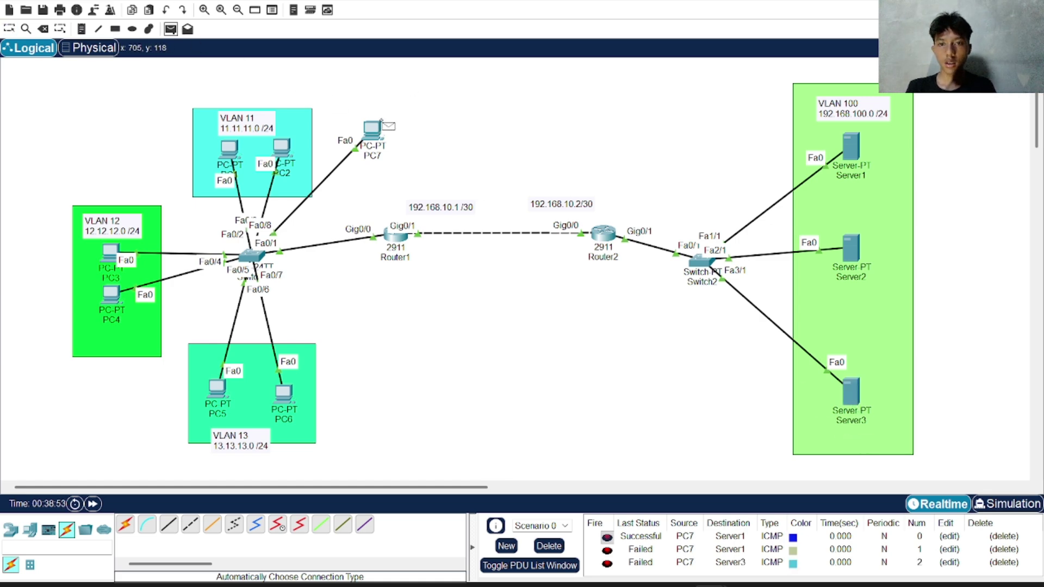
{"action": "left_click", "coordinate": [374, 130]}
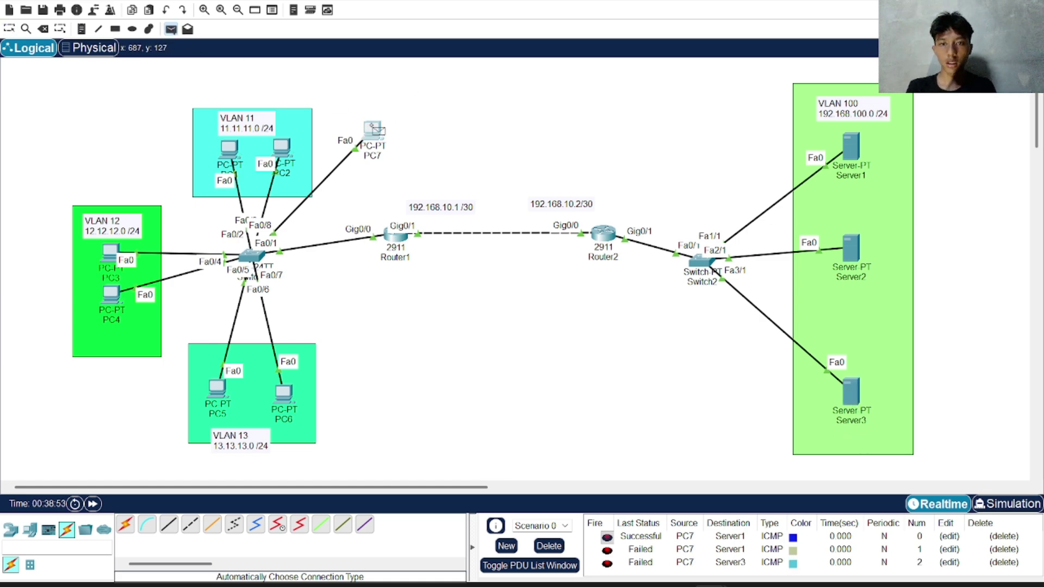
{"action": "left_click", "coordinate": [850, 253]}
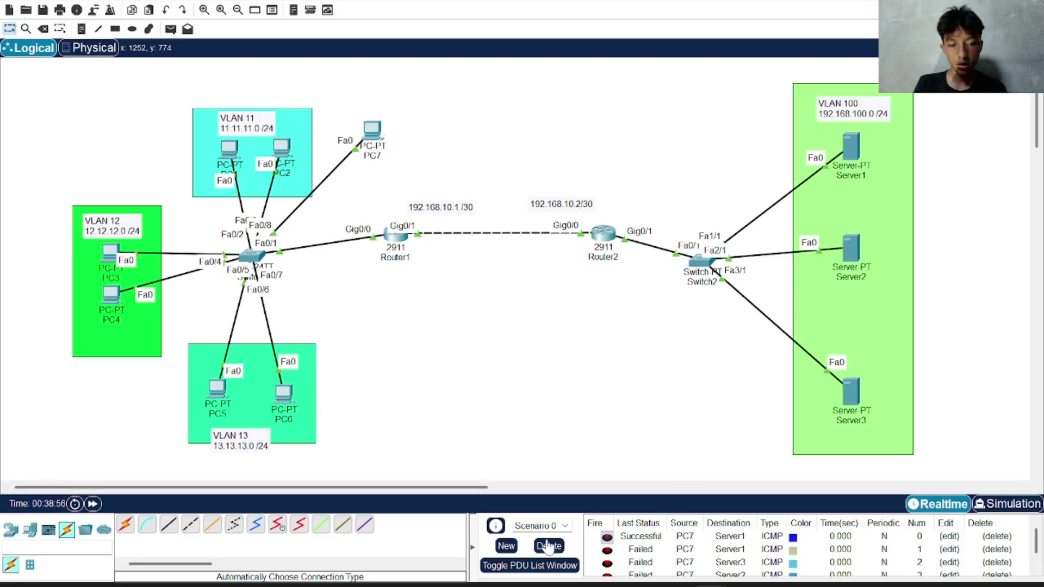
- Bring back Router2's command line, review the entries of access list 2 and return to the topology
{"action": "left_click", "coordinate": [608, 235]}
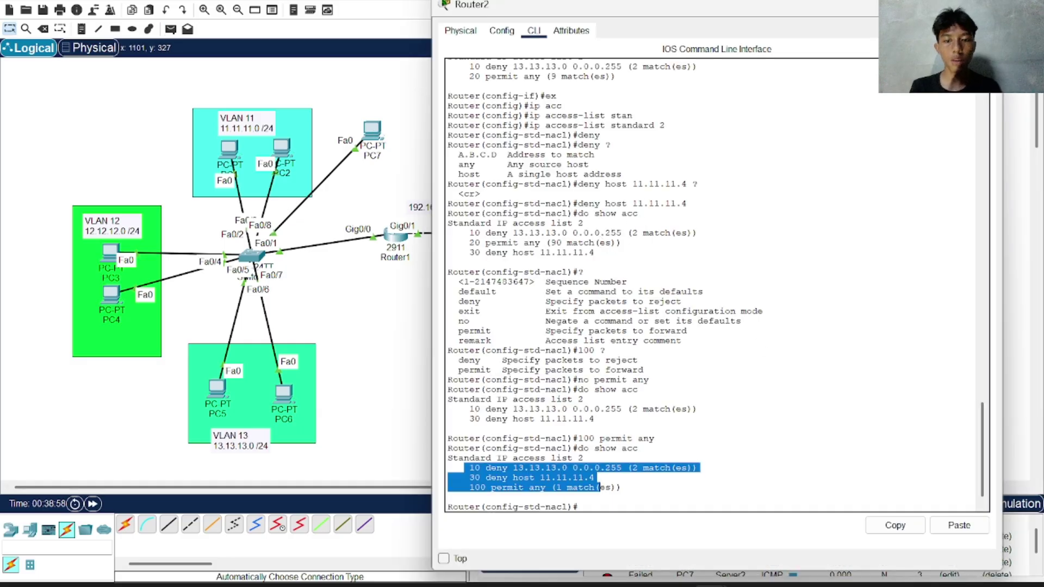
{"action": "left_click", "coordinate": [599, 487]}
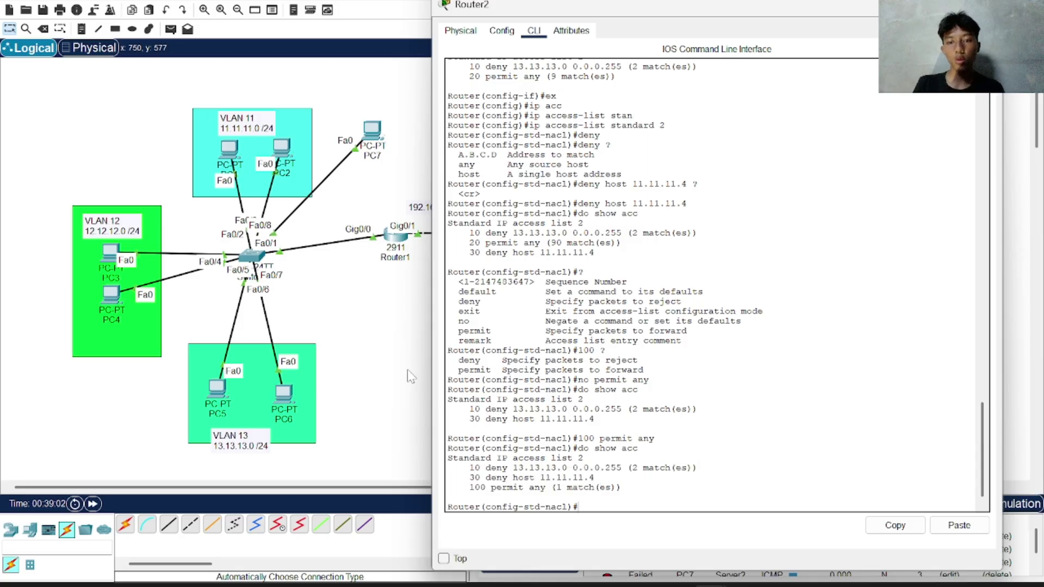
{"action": "left_click", "coordinate": [375, 303]}
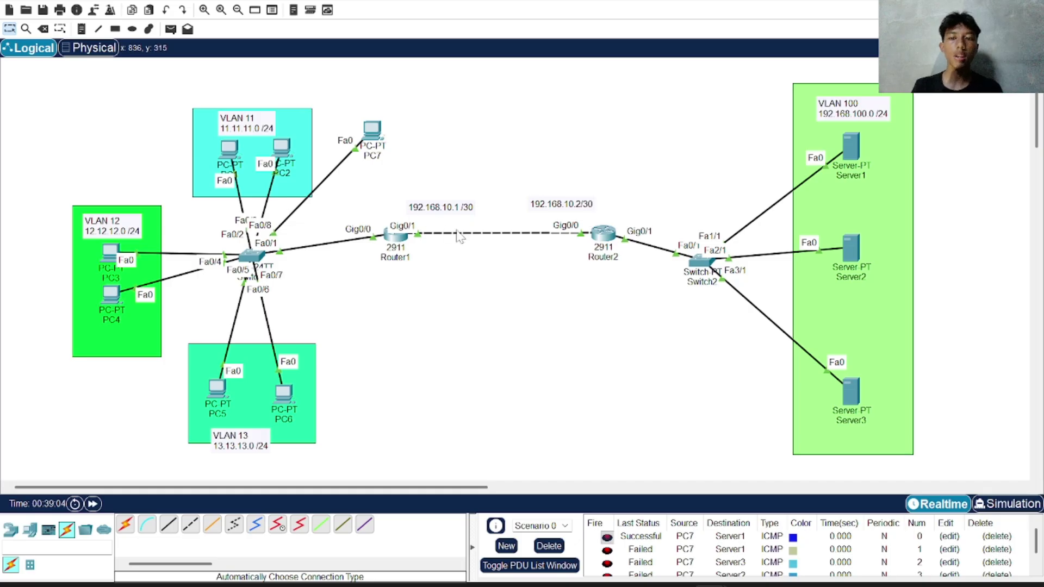
{"action": "left_click_drag", "start_coordinate": [374, 131], "coordinate": [408, 134]}
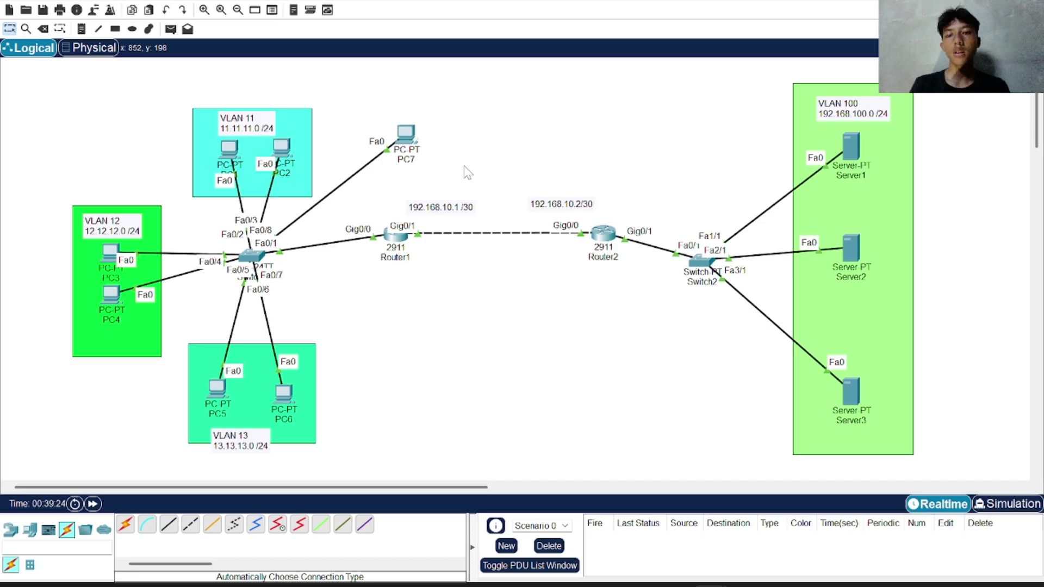
{"action": "left_click_drag", "start_coordinate": [409, 138], "coordinate": [386, 138]}
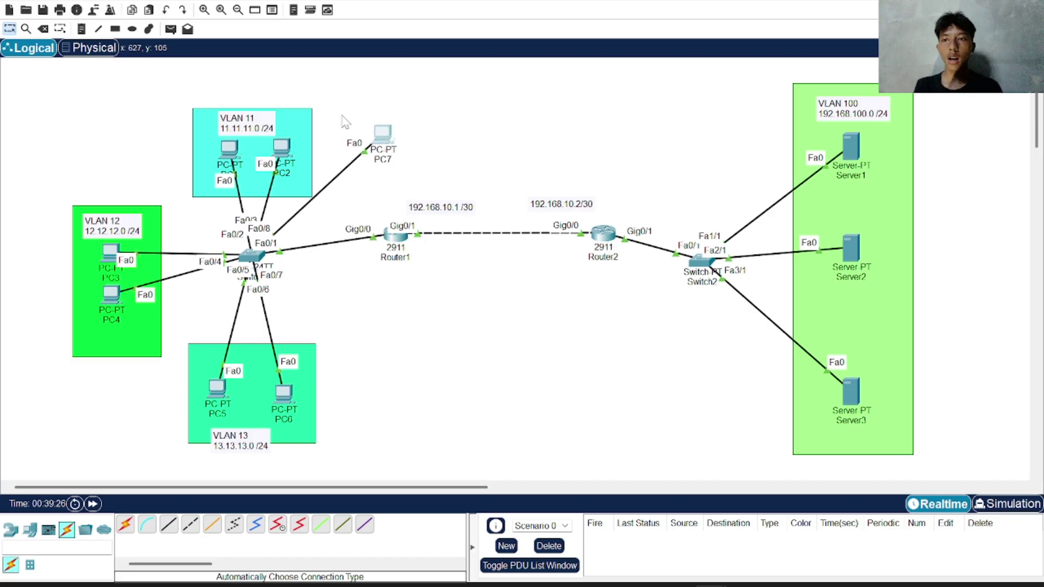
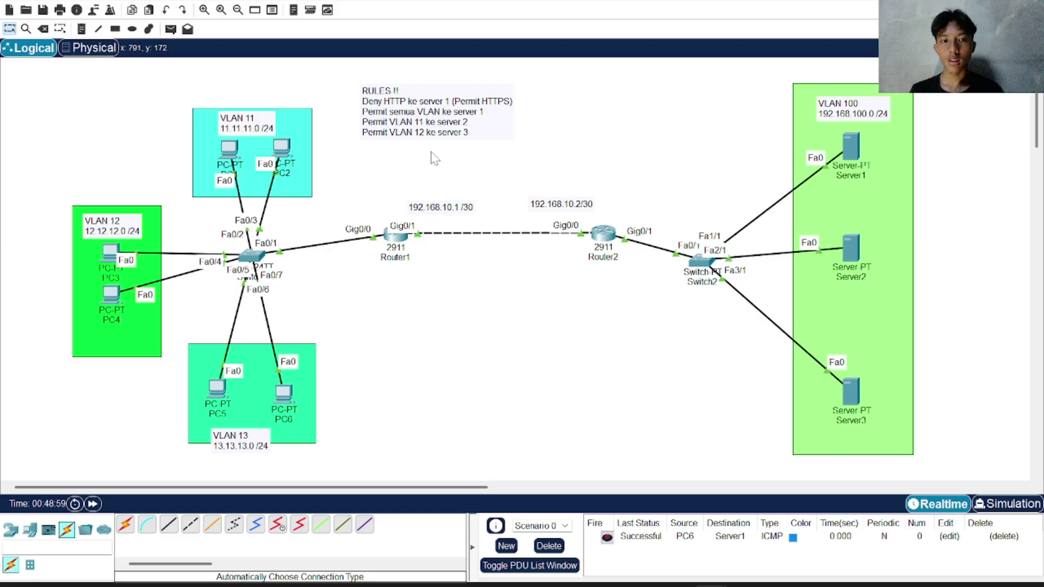
- Open the index.html page of Server1's HTTP service for editing
{"action": "left_click", "coordinate": [277, 156]}
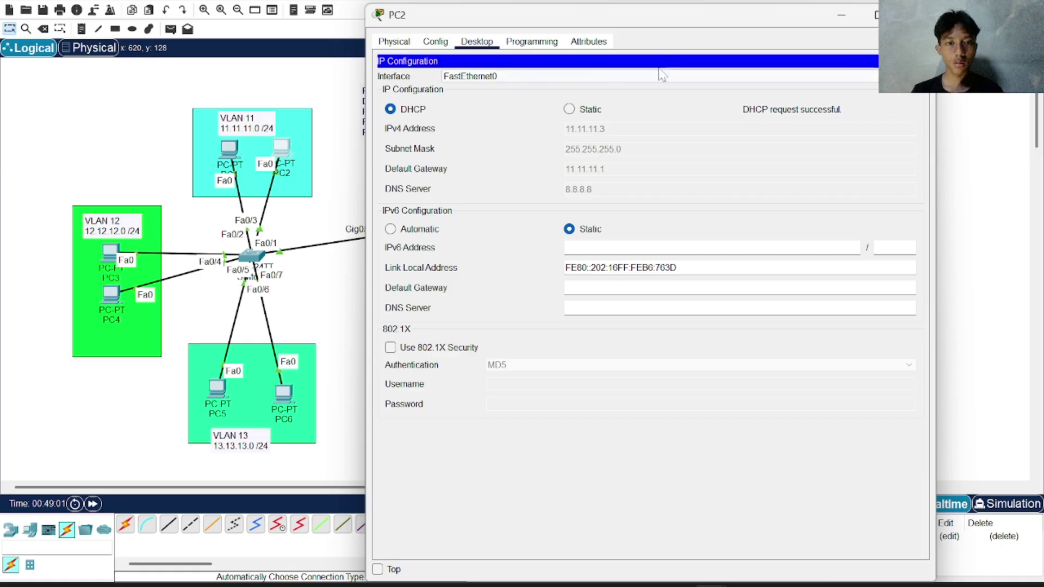
{"action": "left_click", "coordinate": [842, 16]}
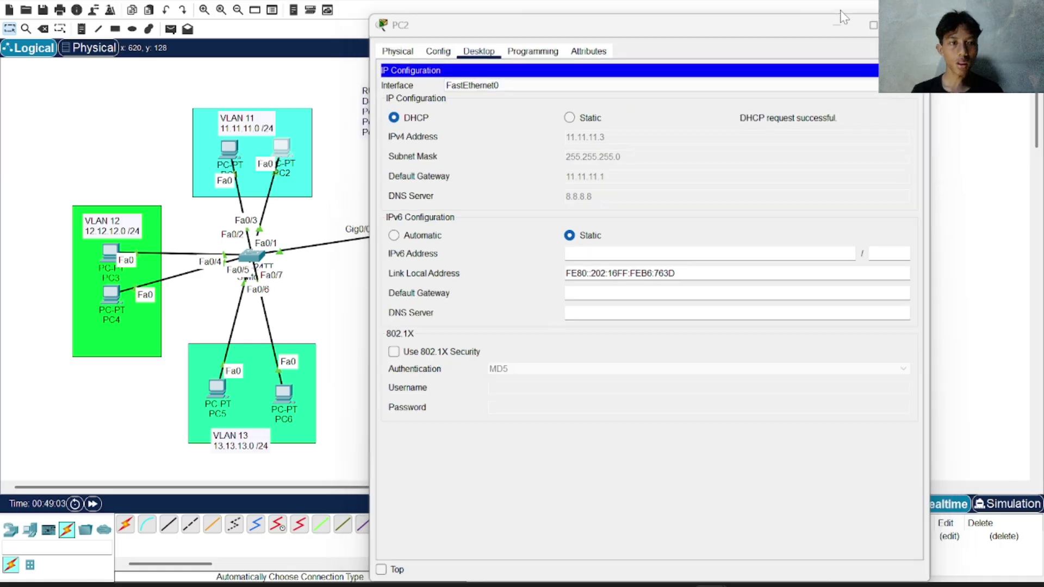
{"action": "left_click", "coordinate": [849, 146]}
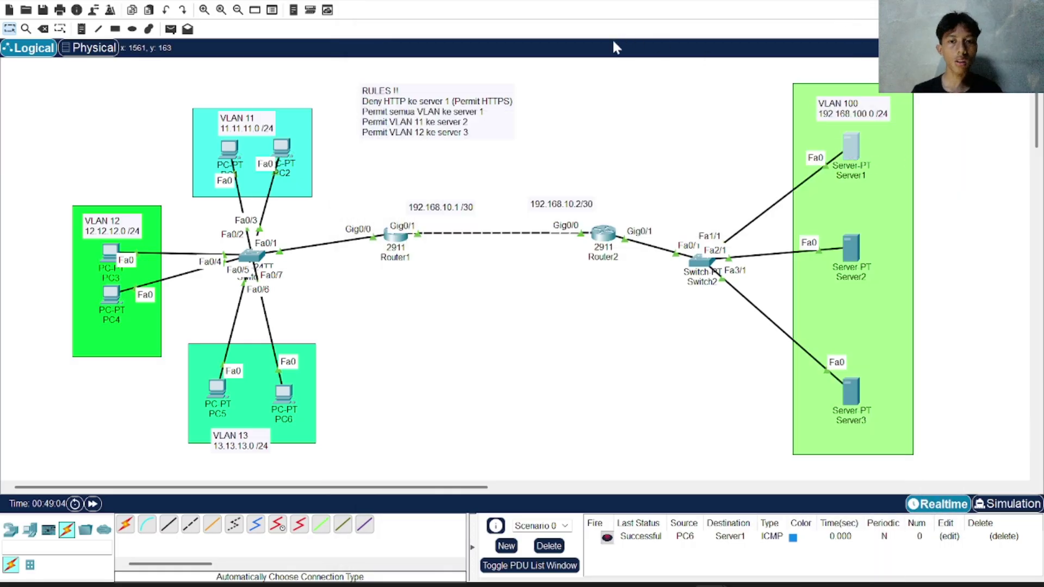
{"action": "left_click", "coordinate": [486, 43]}
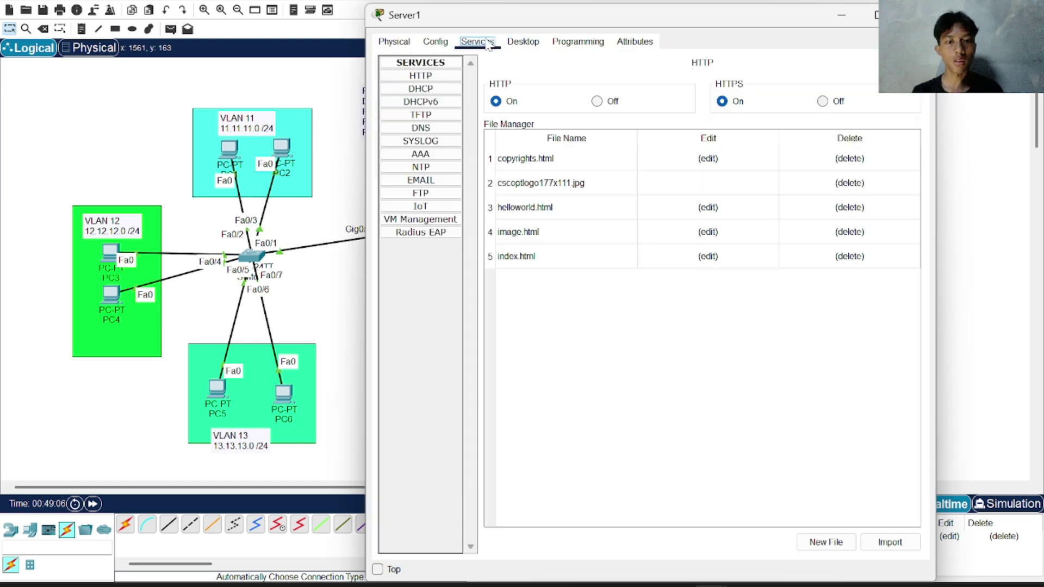
{"action": "left_click", "coordinate": [707, 258]}
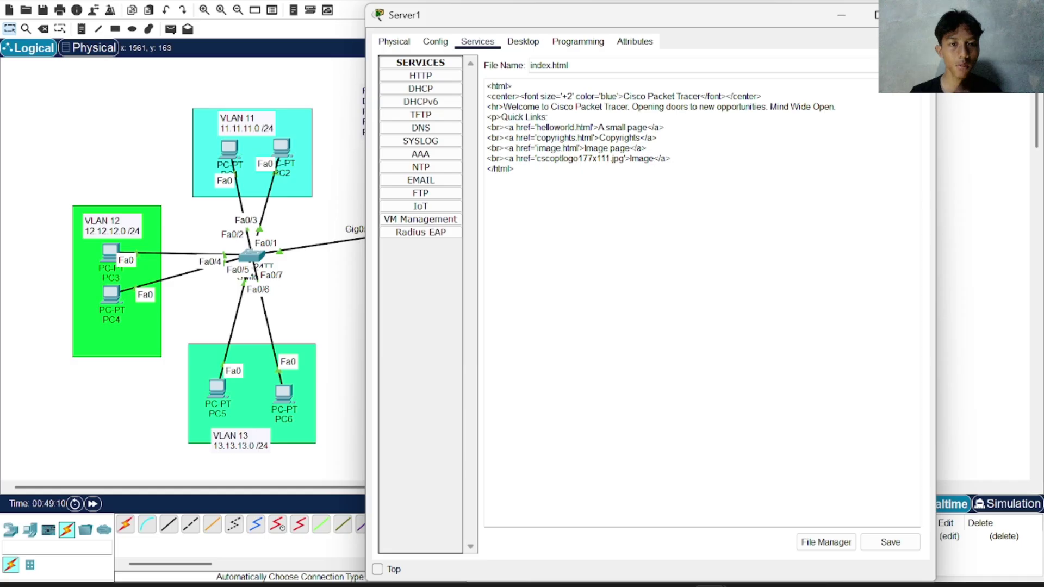
- Replace the "Cisco Packet Tracer" heading in index.html with "WELCOME TO SID", save over the existing file and close Server1
{"action": "left_click_drag", "start_coordinate": [700, 96], "coordinate": [624, 97]}
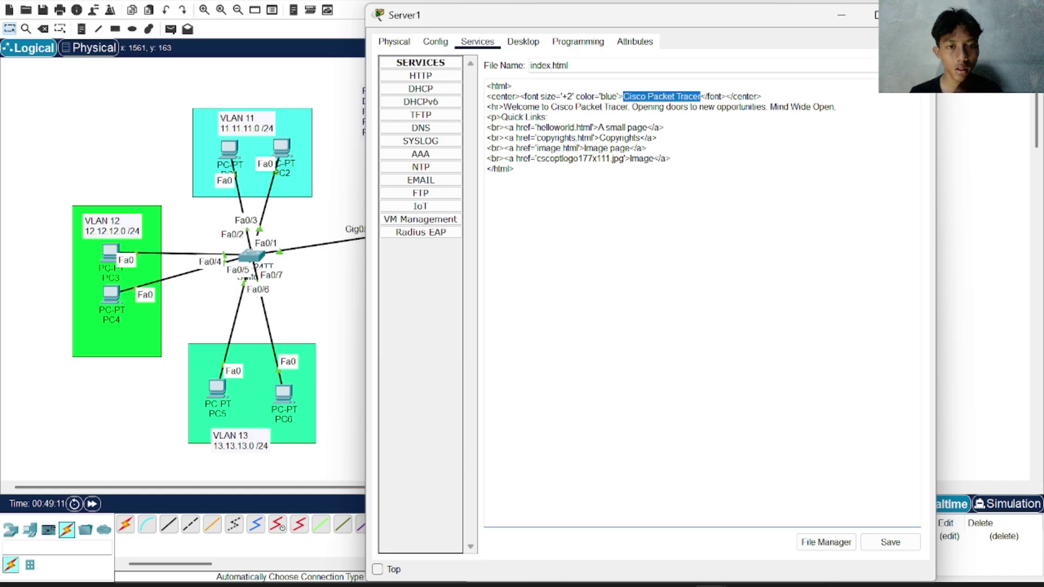
{"action": "key", "text": "BackSpace"}
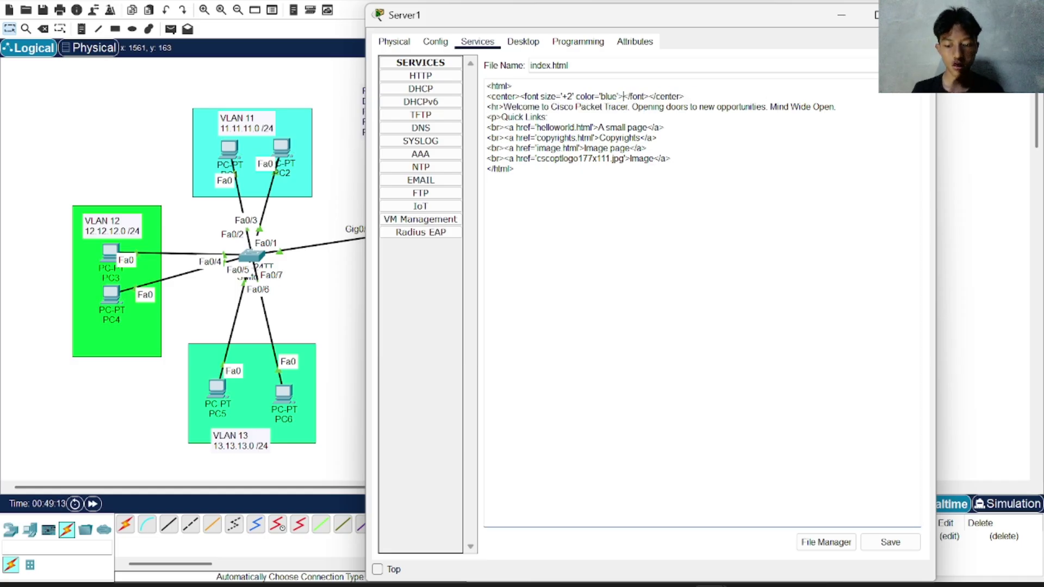
{"action": "type", "text": "WEL"}
{"action": "type", "text": "COME "}
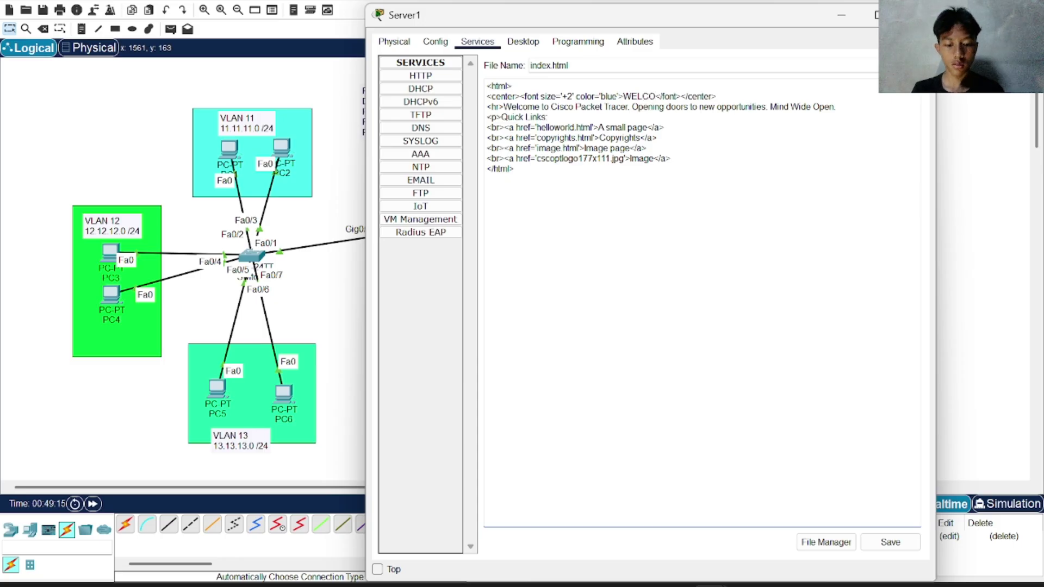
{"action": "type", "text": "TO SID"}
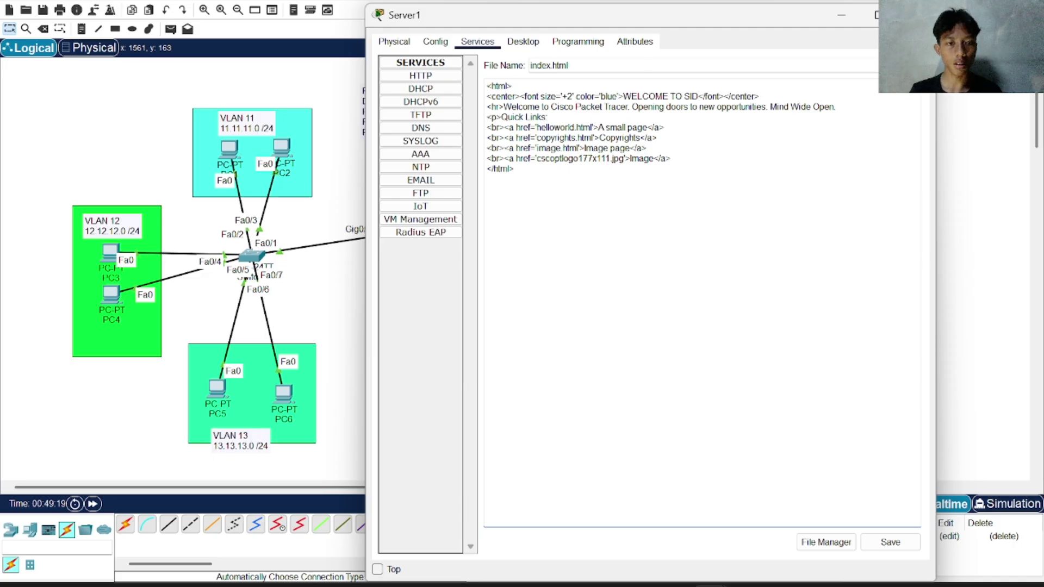
{"action": "left_click", "coordinate": [879, 551]}
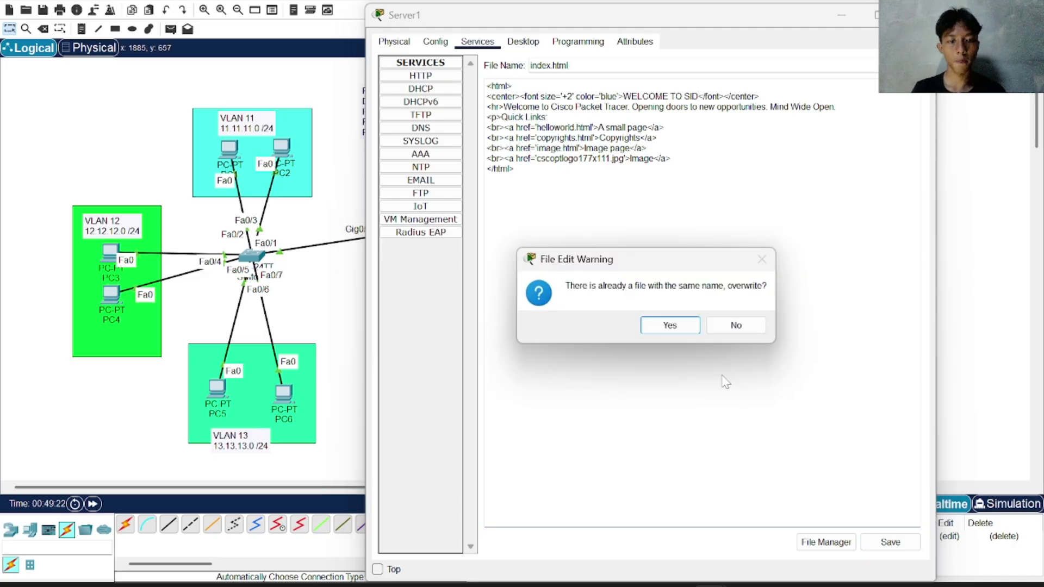
{"action": "left_click", "coordinate": [670, 326]}
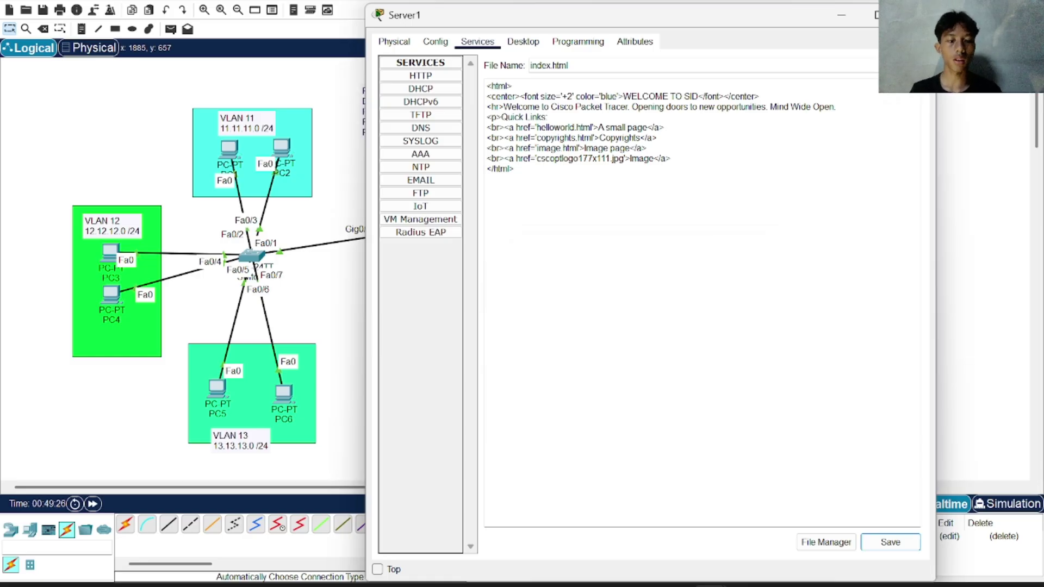
{"action": "left_click", "coordinate": [919, 15]}
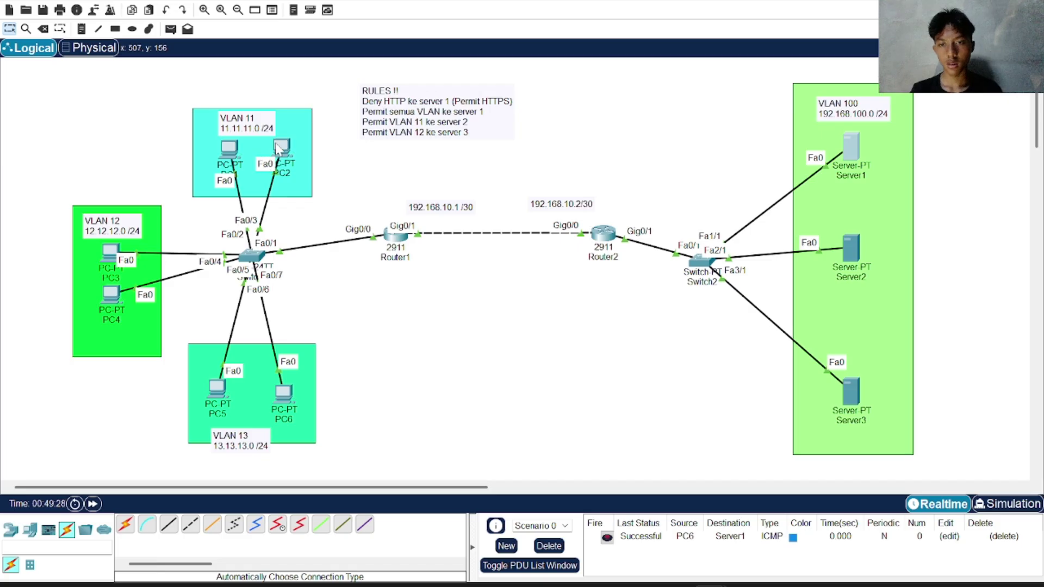
- Close PC2's IP configuration and send a simple PDU from PC2 to Server1
{"action": "left_click", "coordinate": [281, 147]}
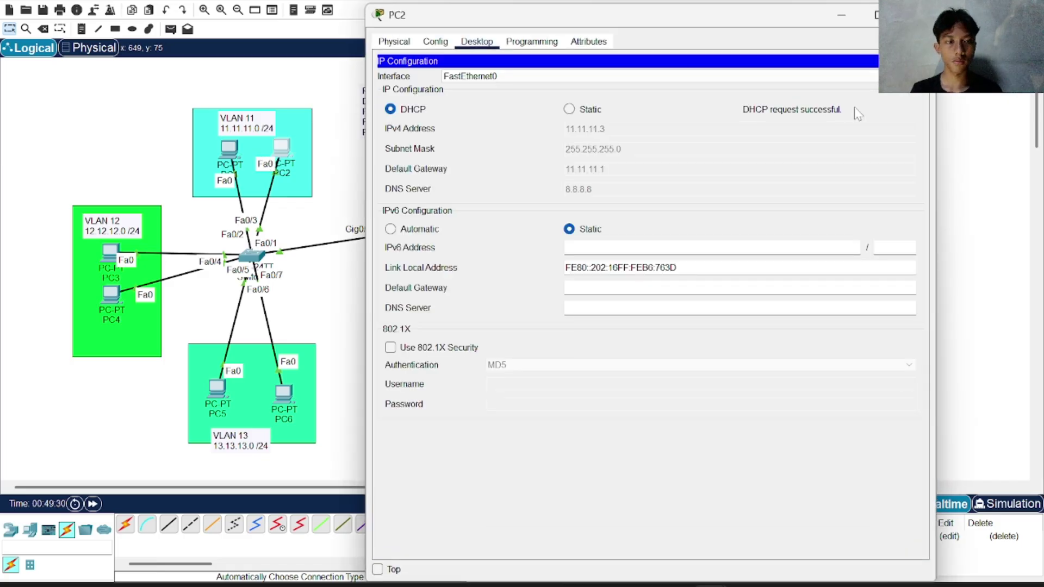
{"action": "left_click", "coordinate": [925, 60]}
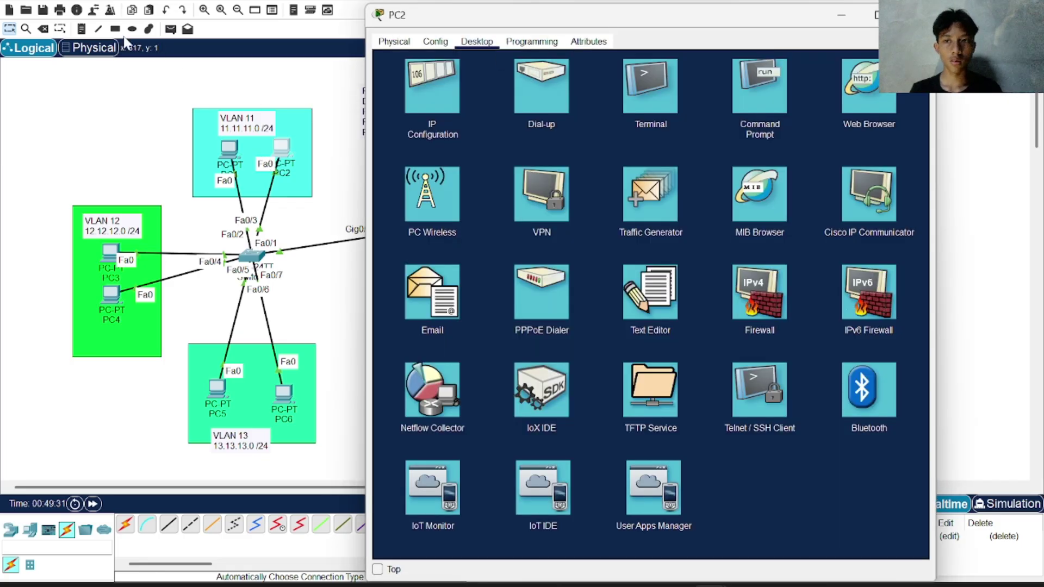
{"action": "left_click", "coordinate": [353, 98]}
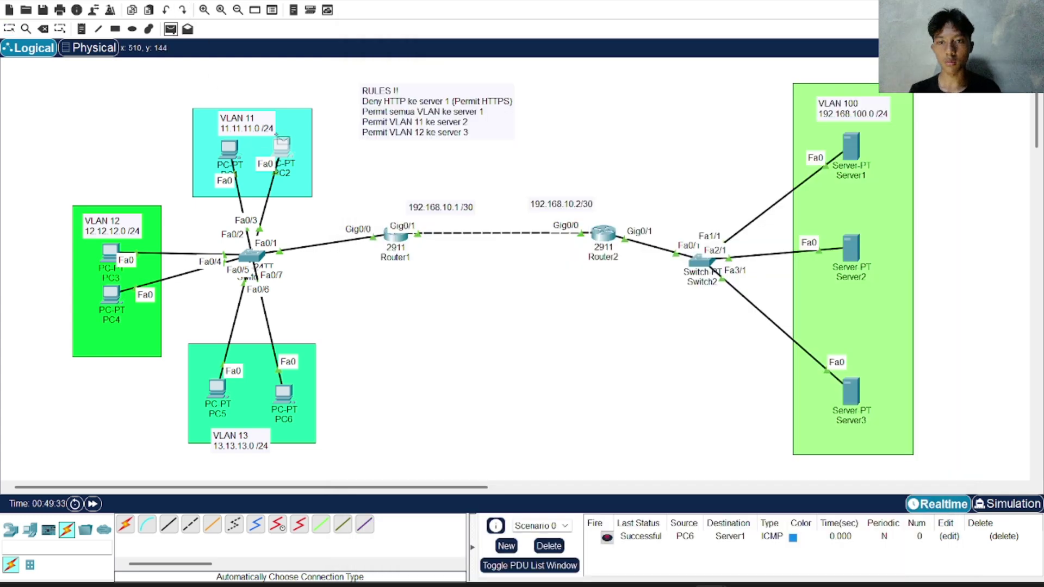
{"action": "left_click", "coordinate": [279, 148]}
{"action": "left_click", "coordinate": [852, 154]}
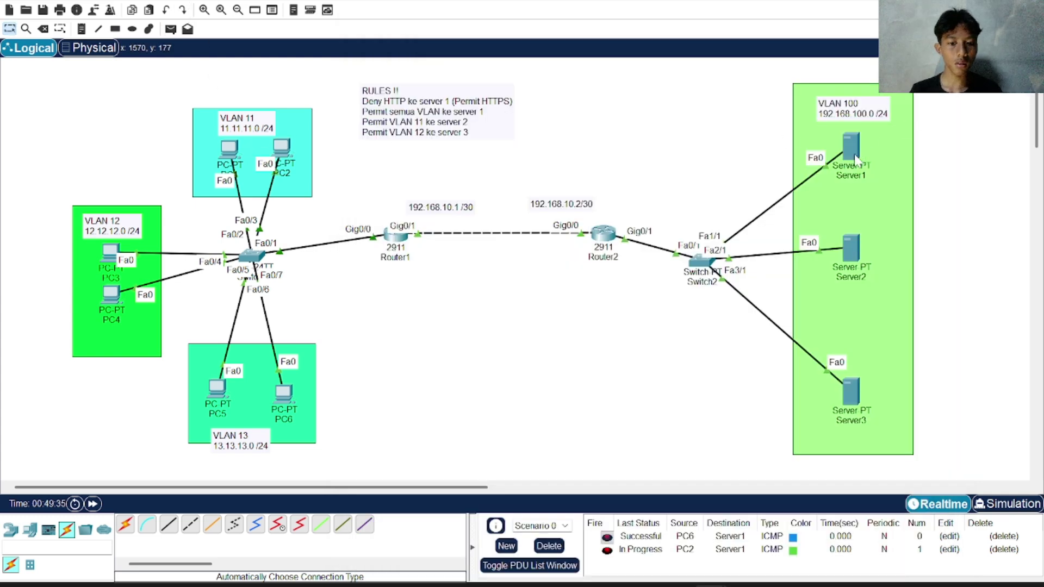
- Load Server1's page at 192.168.100.2 over HTTP in PC2's web browser, then close PC2
{"action": "left_click", "coordinate": [281, 149]}
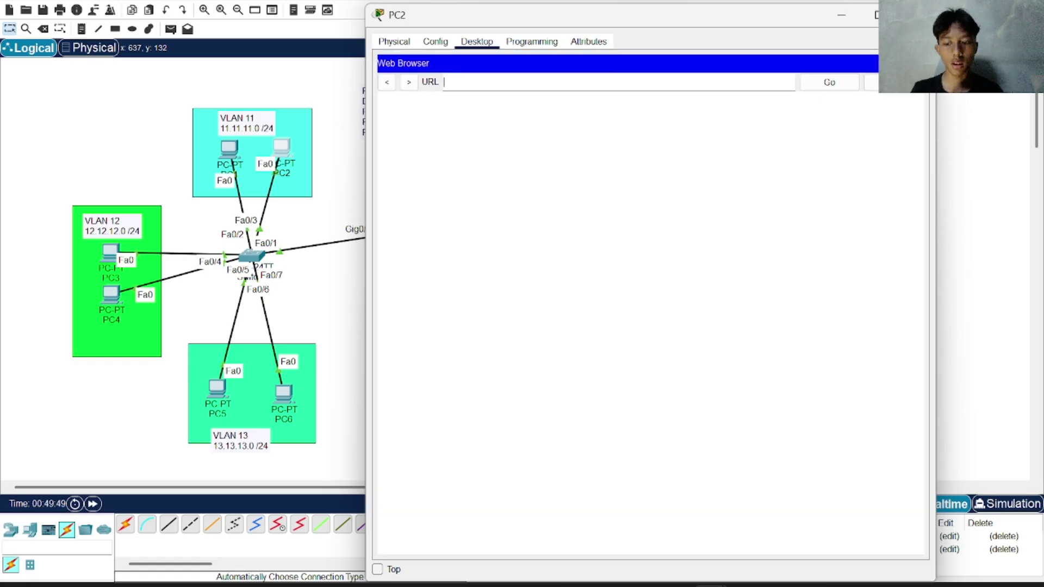
{"action": "type", "text": "192."}
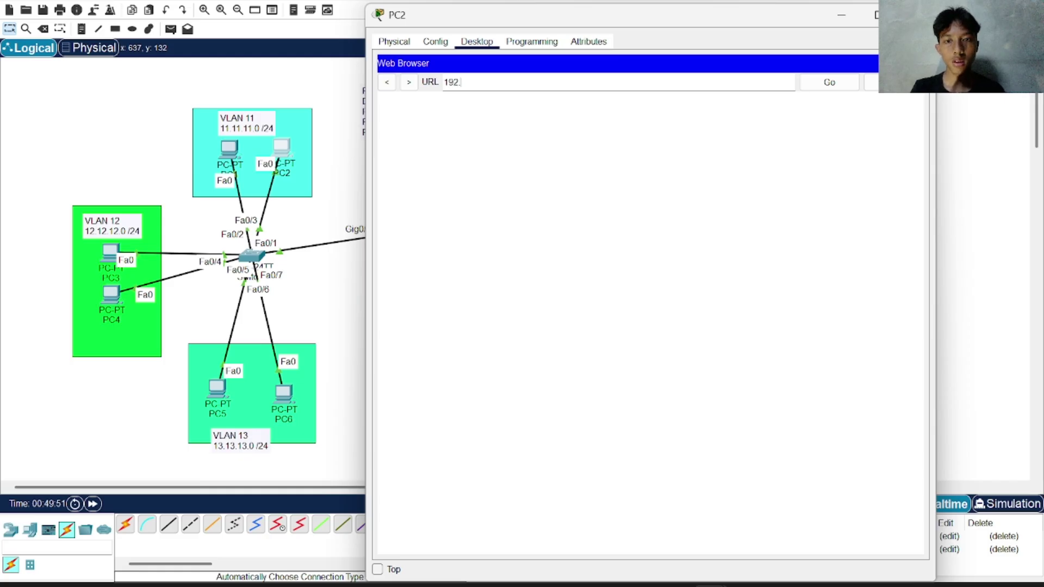
{"action": "type", "text": "16"}
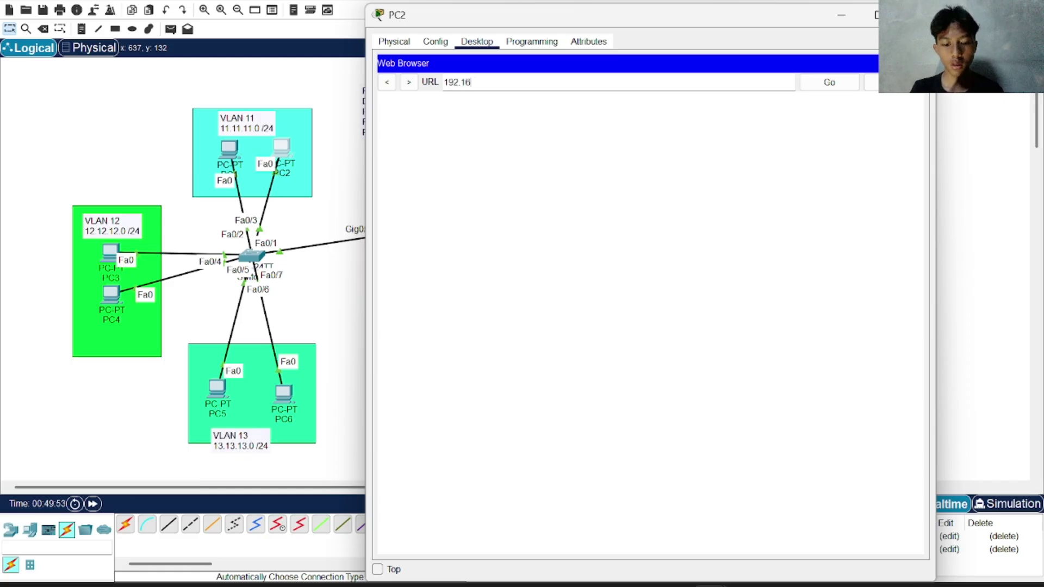
{"action": "type", "text": "8.100.2"}
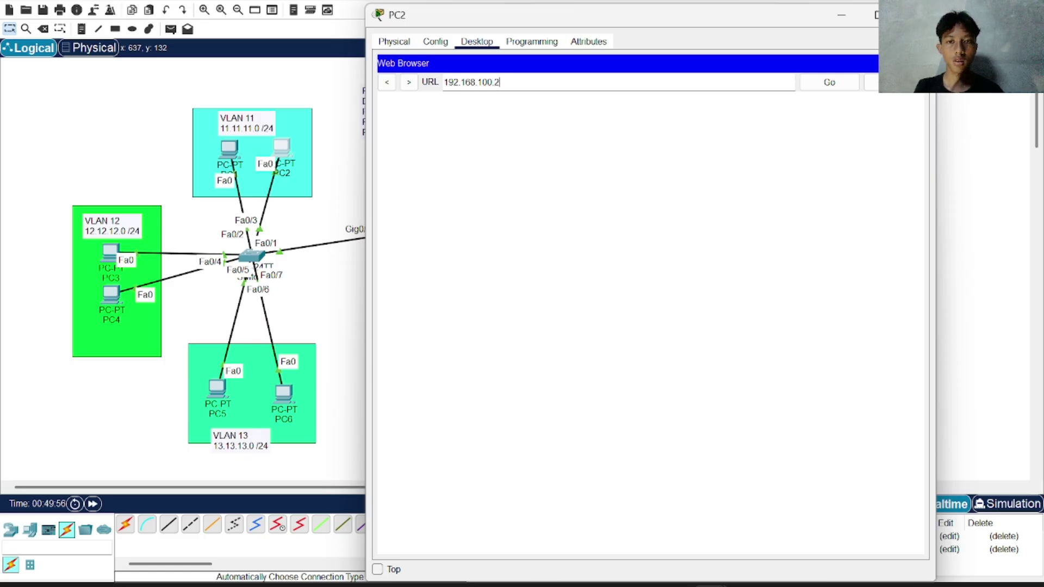
{"action": "key", "text": "Return"}
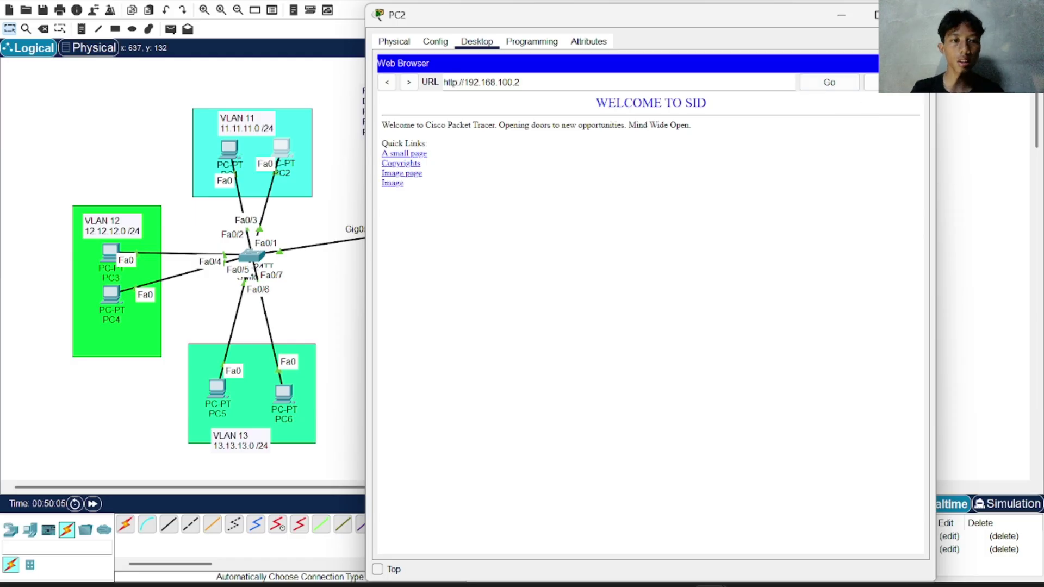
{"action": "left_click", "coordinate": [918, 63]}
{"action": "left_click", "coordinate": [912, 15]}
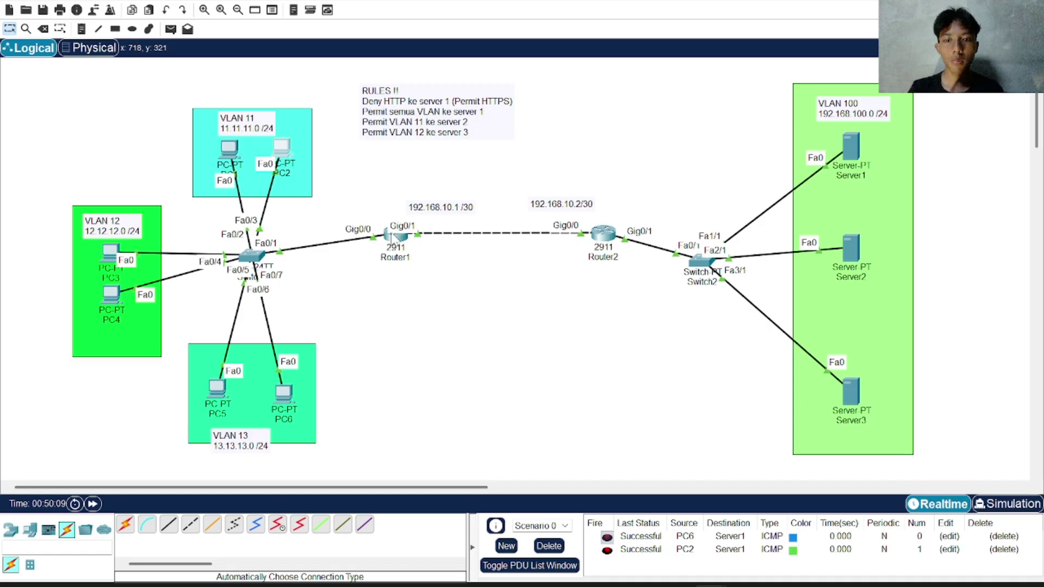
- Start a command-line session on Router1 and return to the topology
{"action": "left_click_drag", "start_coordinate": [487, 300], "coordinate": [599, 239]}
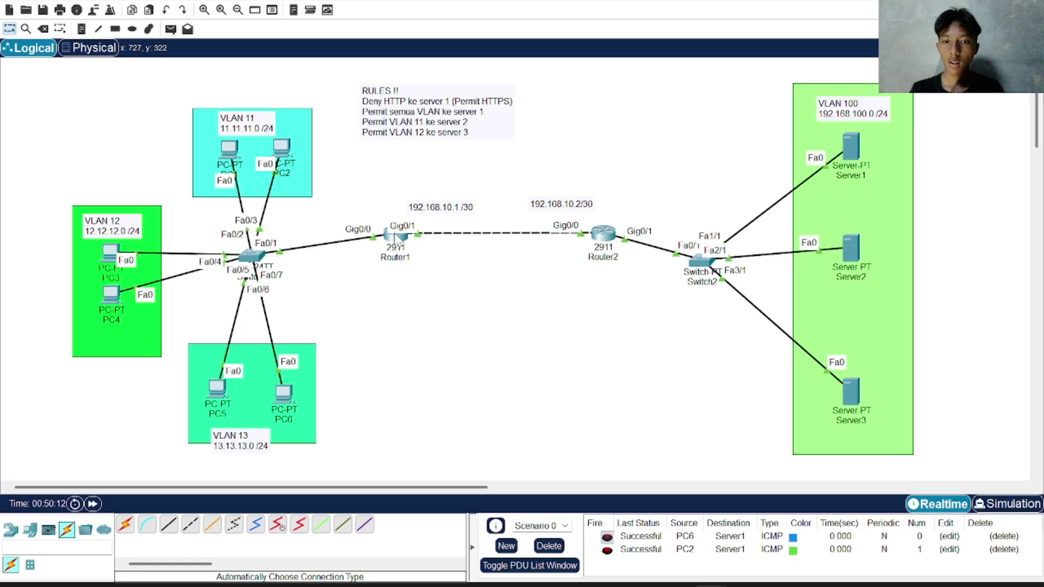
{"action": "left_click", "coordinate": [402, 244]}
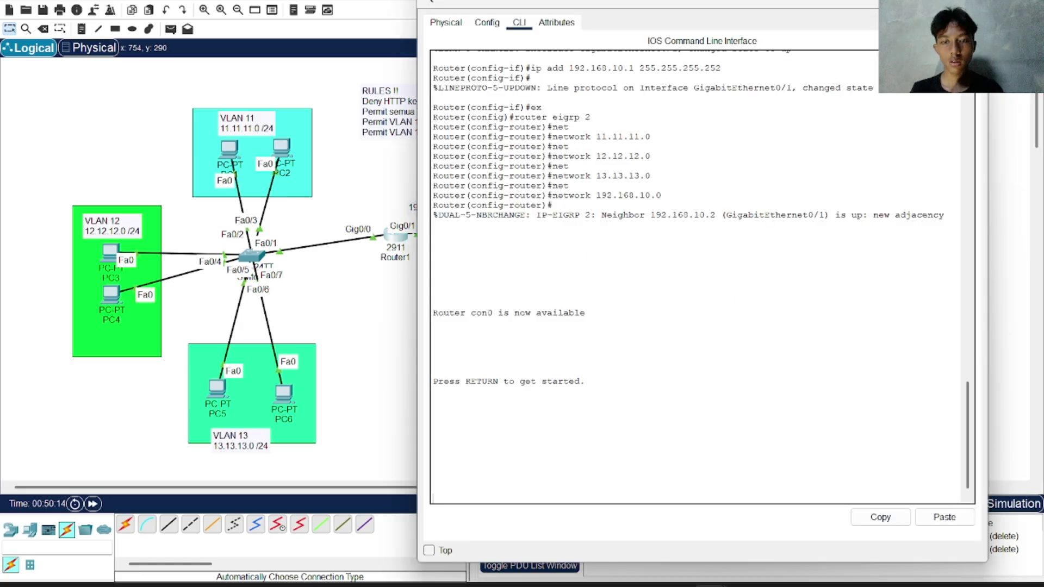
{"action": "key", "text": "Return"}
{"action": "type", "text": "er>e"}
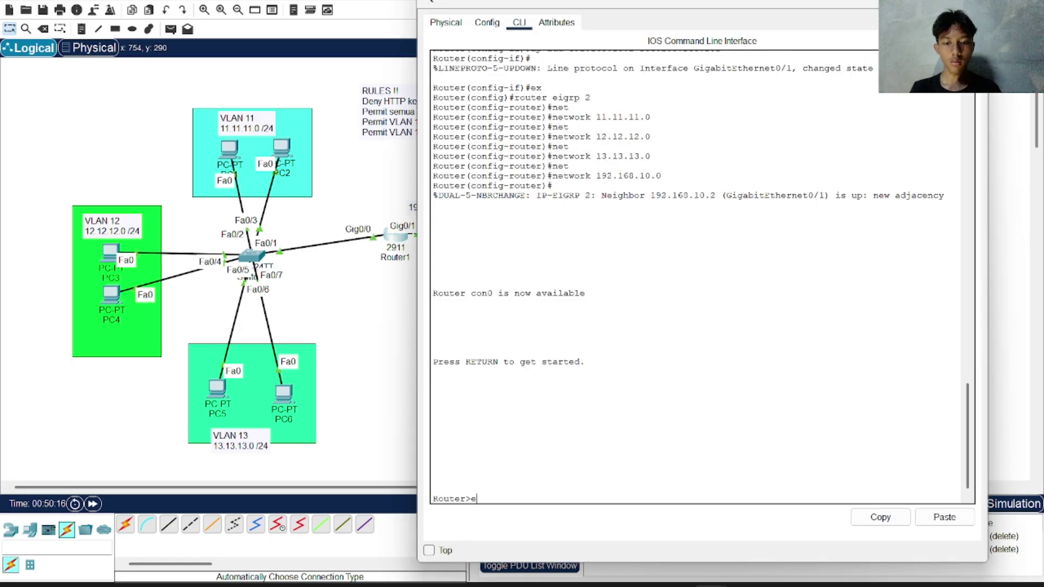
{"action": "left_click", "coordinate": [356, 315]}
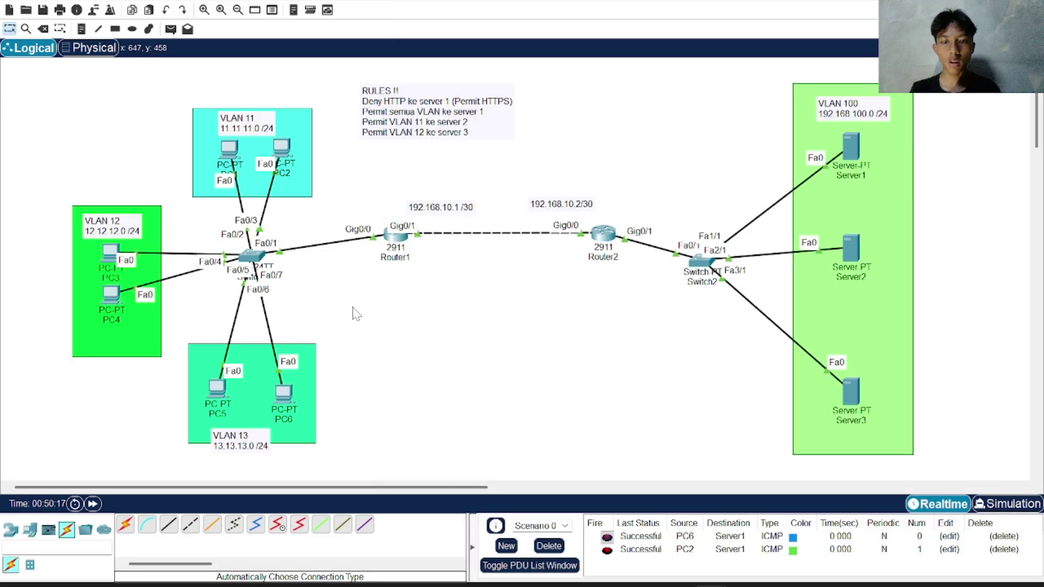
- Review Router2's command history, show its access lists to check for remaining entries, and return to the topology
{"action": "left_click", "coordinate": [602, 234]}
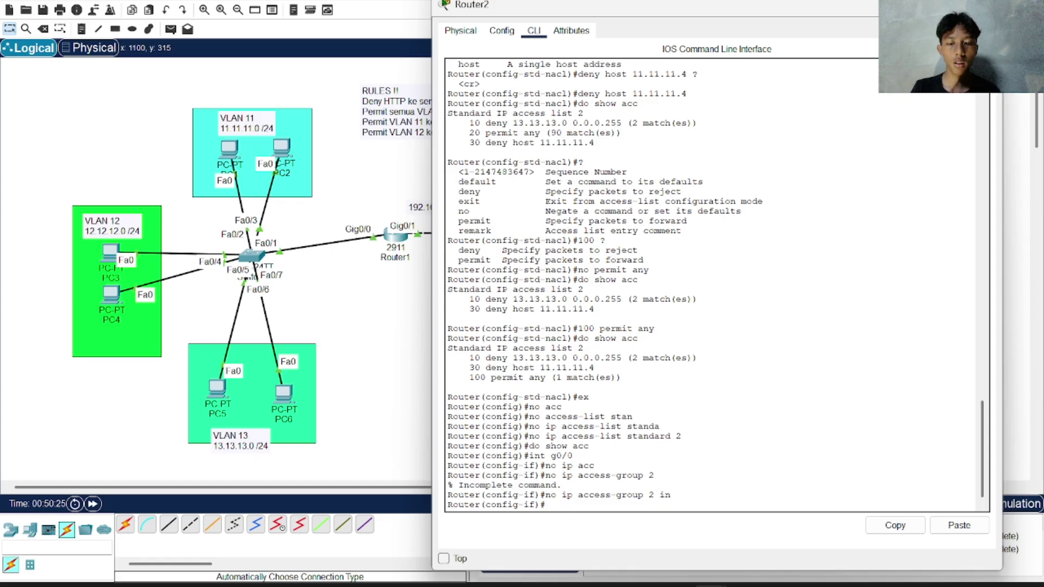
{"action": "scroll", "coordinate": [707, 283], "scroll_direction": "up", "scroll_amount": 5}
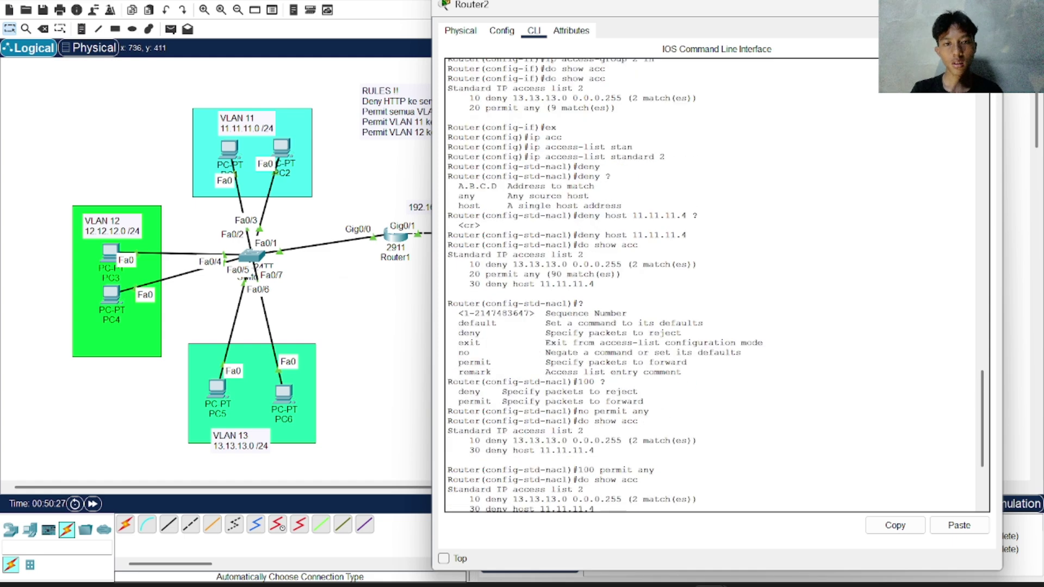
{"action": "scroll", "coordinate": [716, 286], "scroll_direction": "down", "scroll_amount": 5}
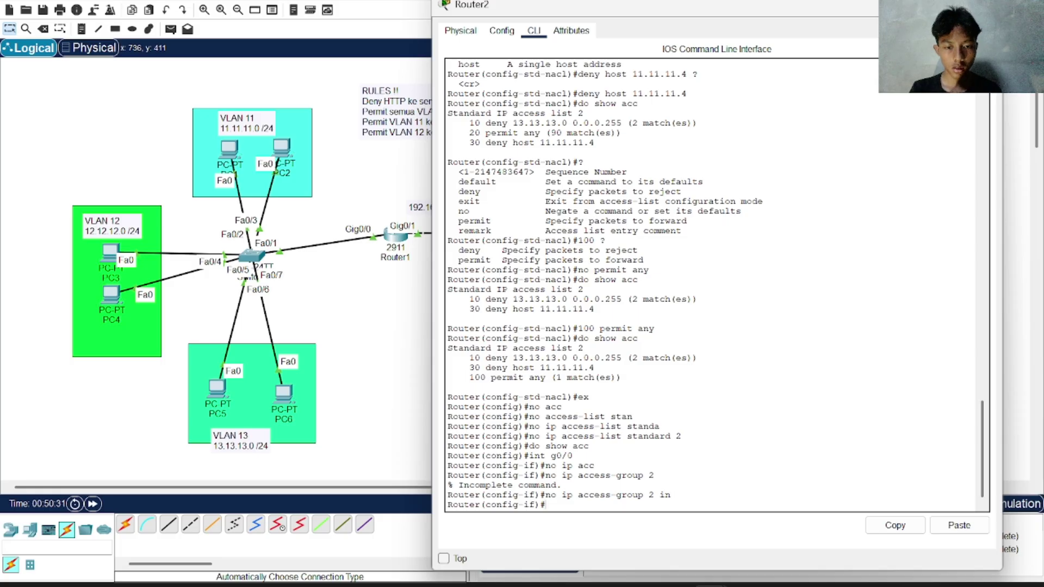
{"action": "type", "text": "do show acc"}
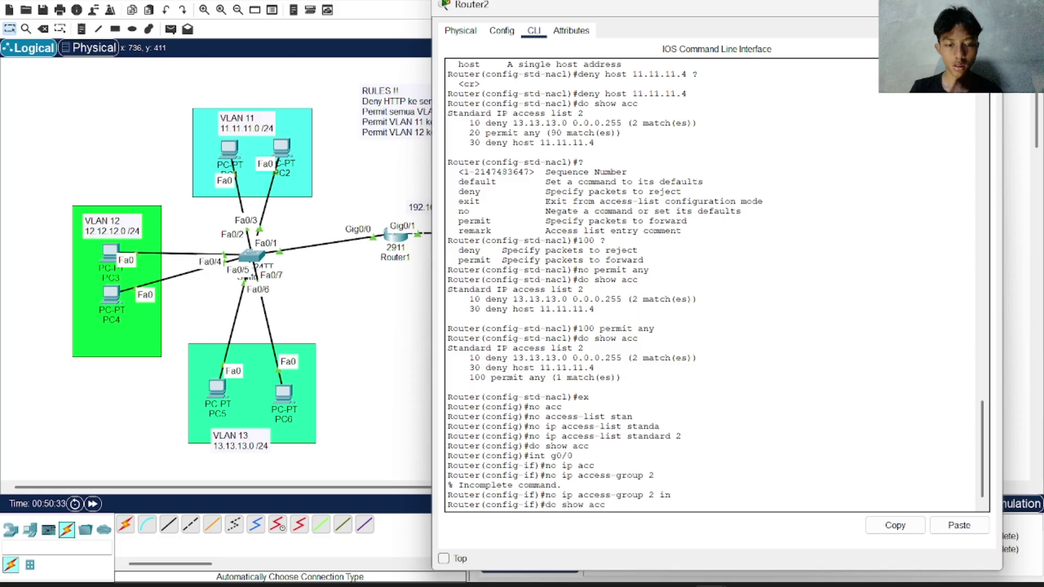
{"action": "key", "text": "Return"}
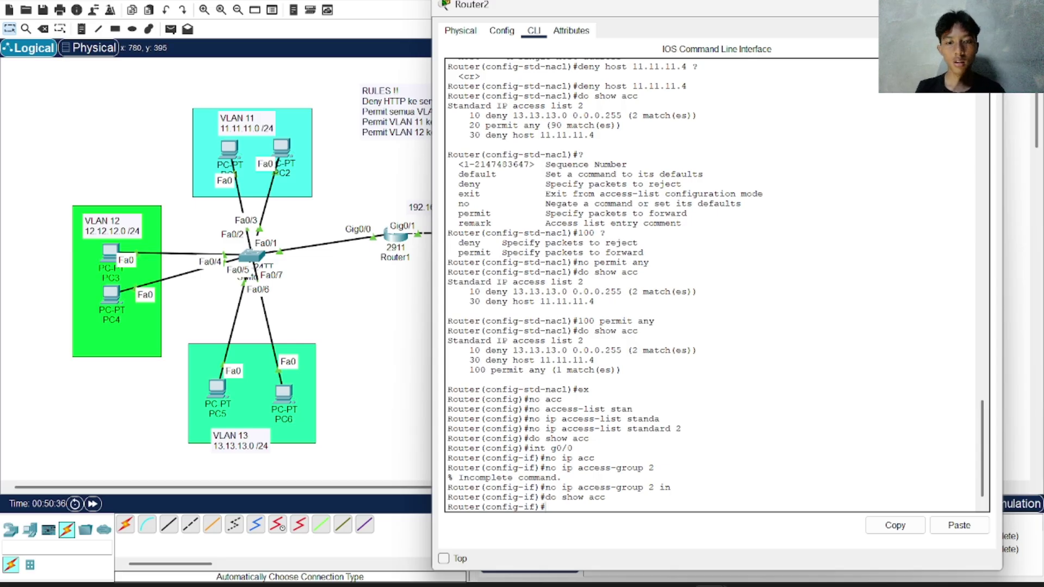
{"action": "left_click", "coordinate": [361, 272]}
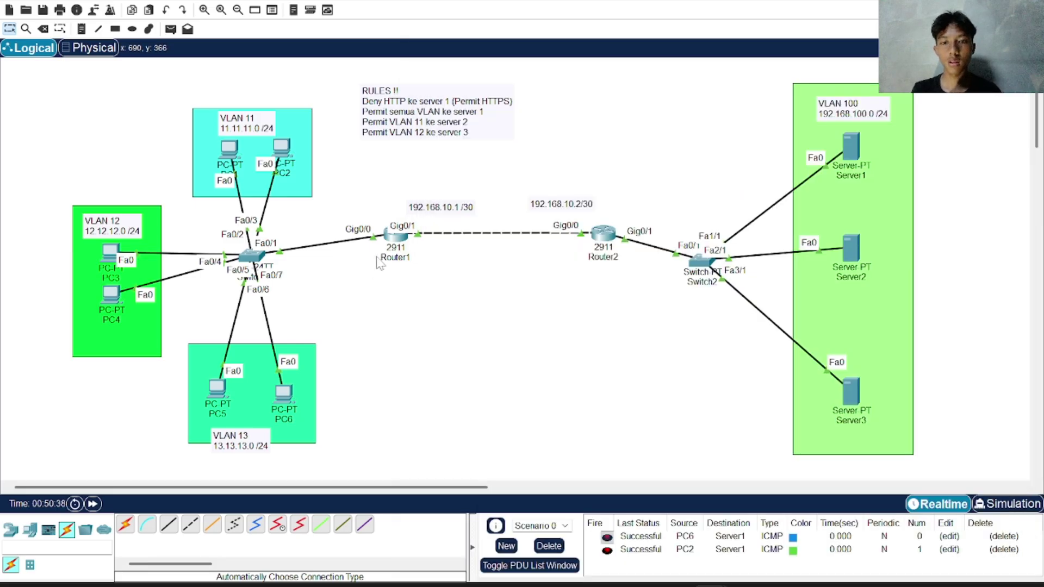
- Enter privileged EXEC mode on Router1 and move its window aside to uncover the rules note
{"action": "left_click", "coordinate": [397, 235]}
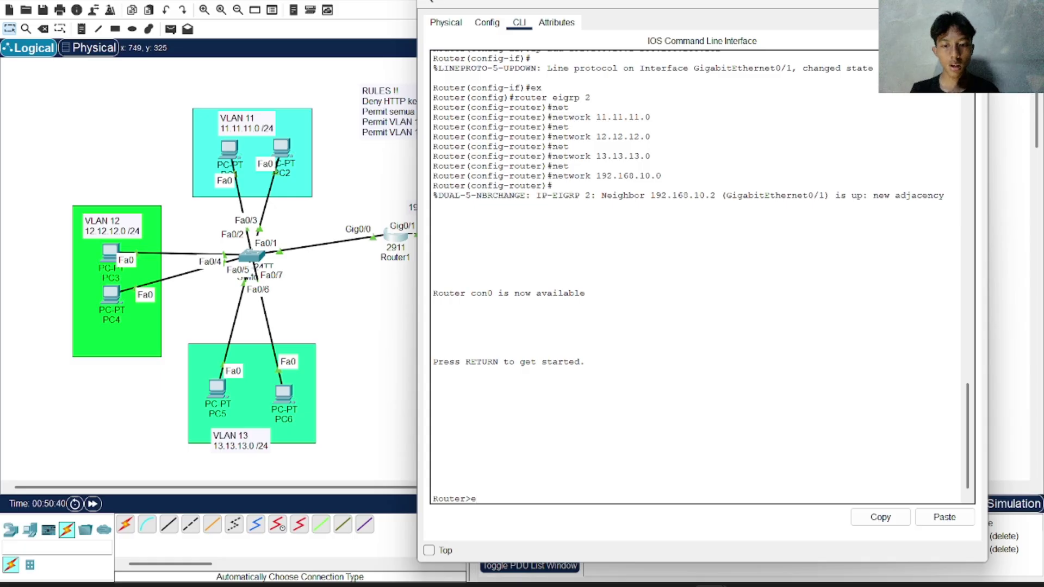
{"action": "type", "text": "en"}
{"action": "key", "text": "Return"}
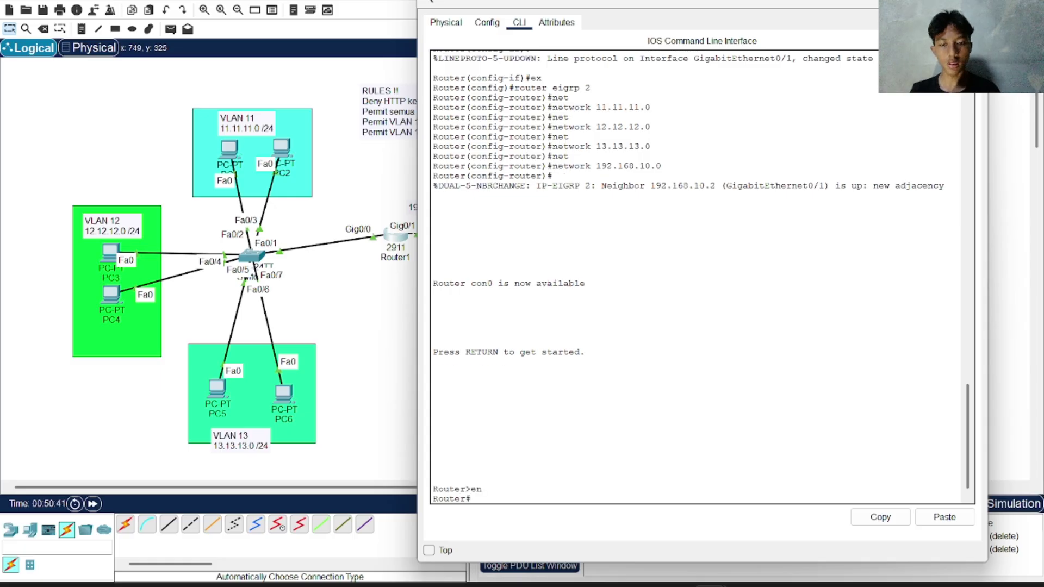
{"action": "left_click_drag", "start_coordinate": [493, 1], "coordinate": [739, 6]}
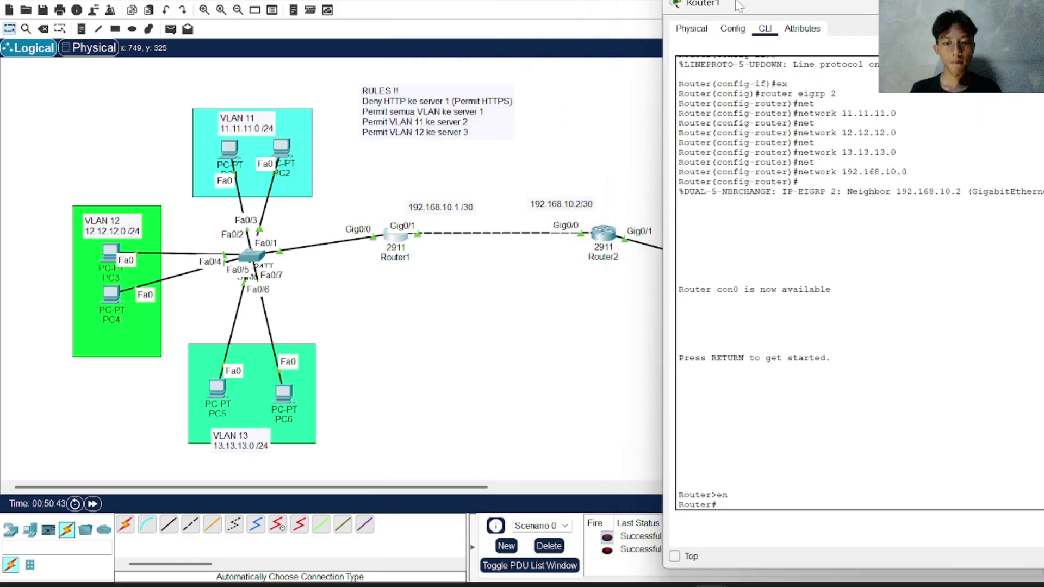
- Enter global configuration mode on Router1 and move its window so the whole command line is in view
{"action": "type", "text": "conf t"}
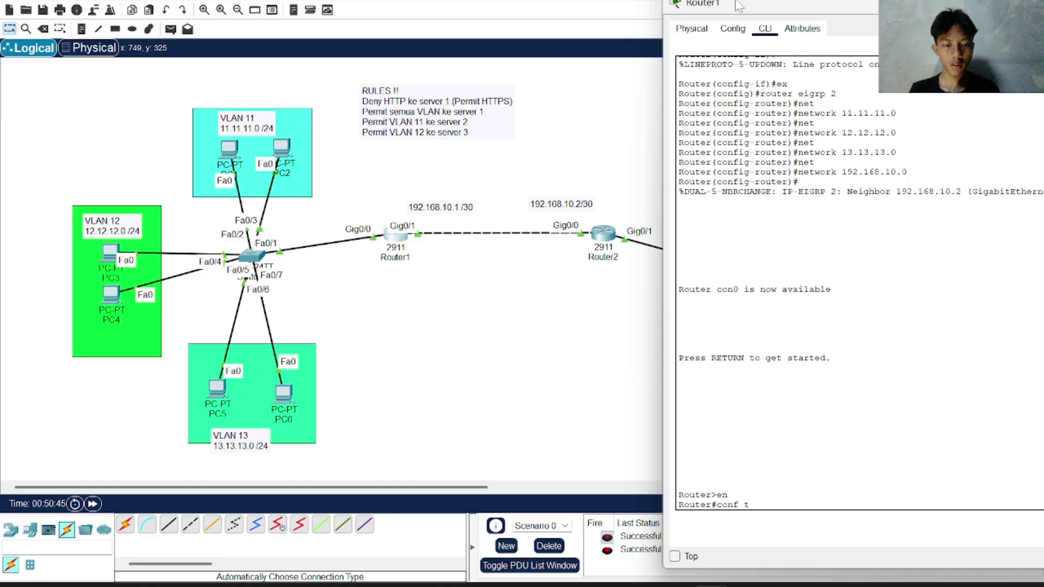
{"action": "key", "text": "Return"}
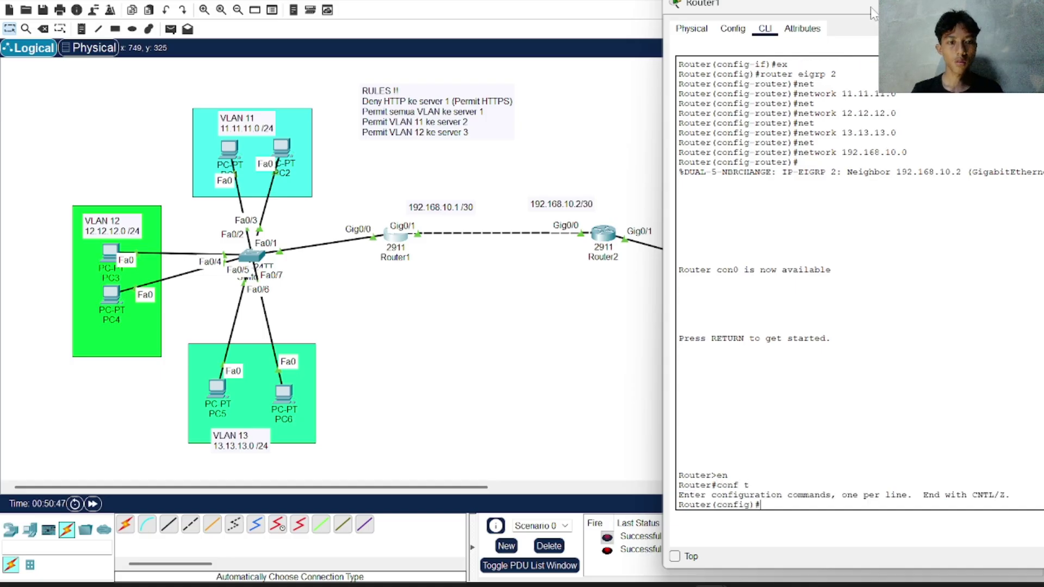
{"action": "left_click_drag", "start_coordinate": [869, 6], "coordinate": [704, 39]}
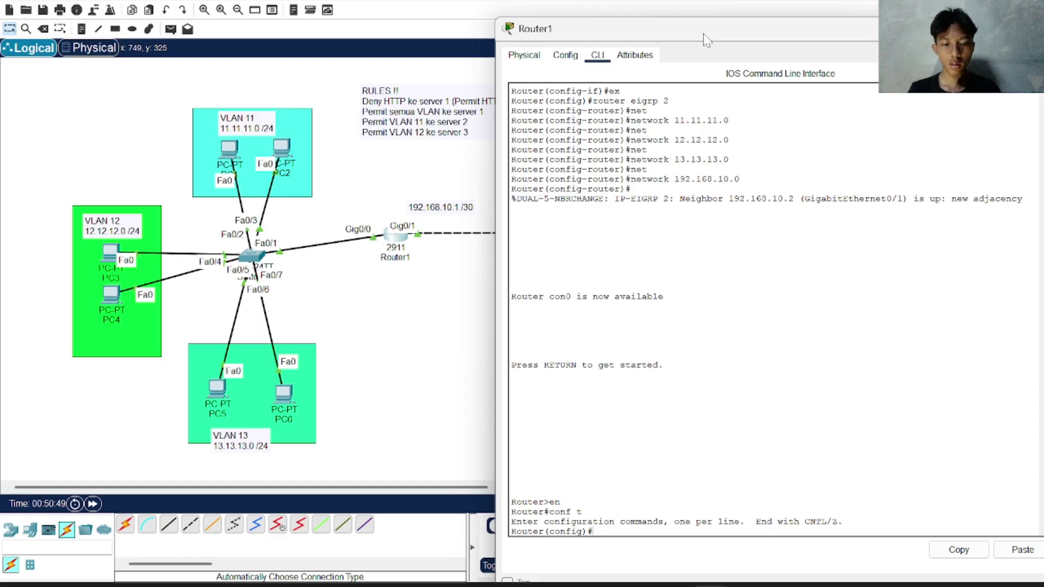
- List the options available for the ip access-list command on Router1
{"action": "type", "text": "ip acc"}
{"action": "key", "text": "Tab"}
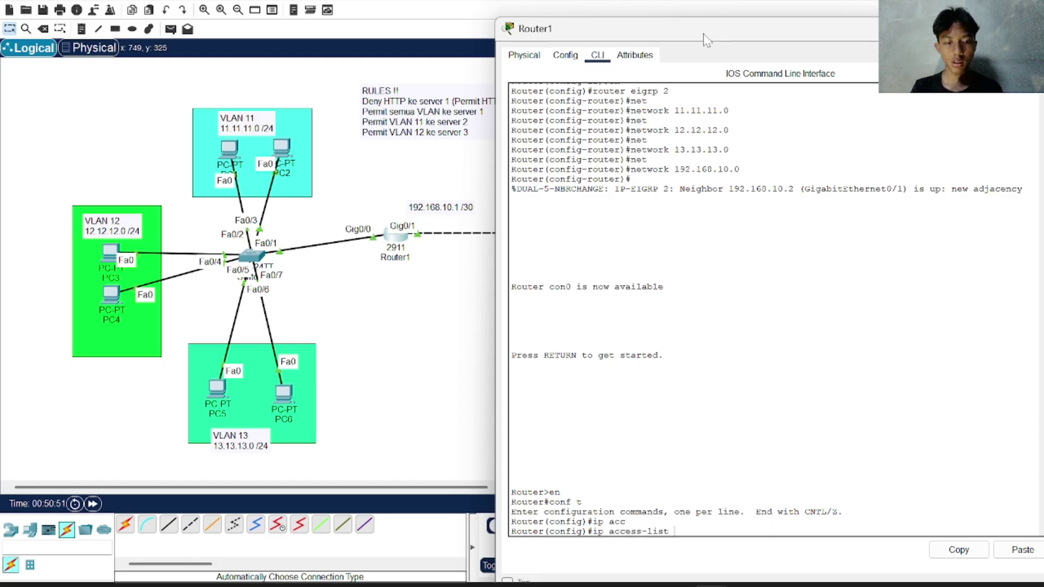
{"action": "type", "text": "?"}
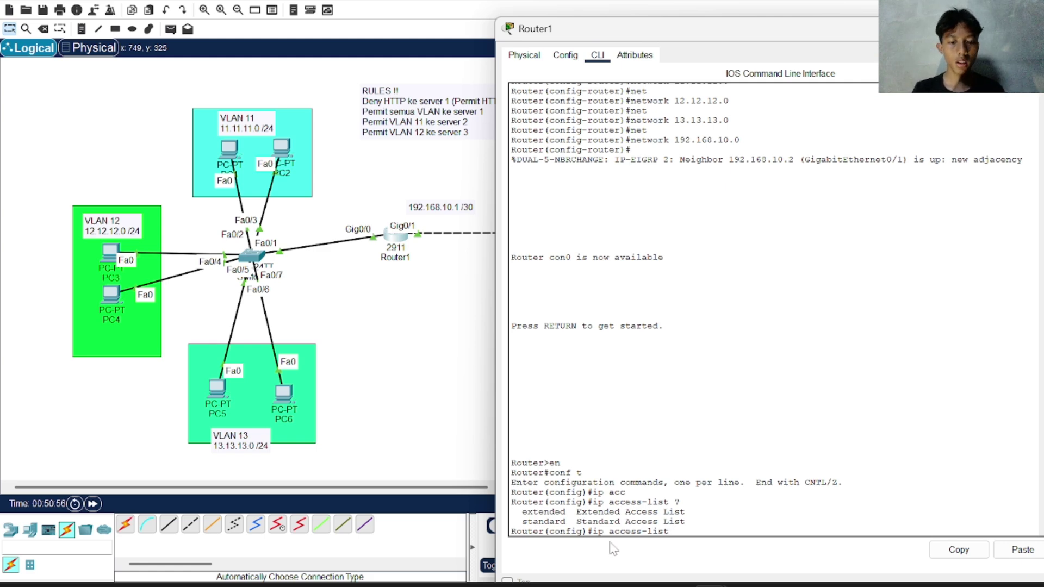
- Check the number ranges offered by the access-list command and the options for access-list 1, leaving the command line empty
{"action": "key", "text": "BackSpace"}
{"action": "key", "text": "BackSpace"}
{"action": "key", "text": "BackSpace"}
{"action": "key", "text": "BackSpace"}
{"action": "key", "text": "BackSpace"}
{"action": "key", "text": "BackSpace"}
{"action": "key", "text": "BackSpace"}
{"action": "key", "text": "BackSpace"}
{"action": "key", "text": "BackSpace"}
{"action": "key", "text": "BackSpace"}
{"action": "key", "text": "BackSpace"}
{"action": "key", "text": "BackSpace"}
{"action": "key", "text": "BackSpace"}
{"action": "key", "text": "BackSpace"}
{"action": "key", "text": "BackSpace"}
{"action": "type", "text": "acc"}
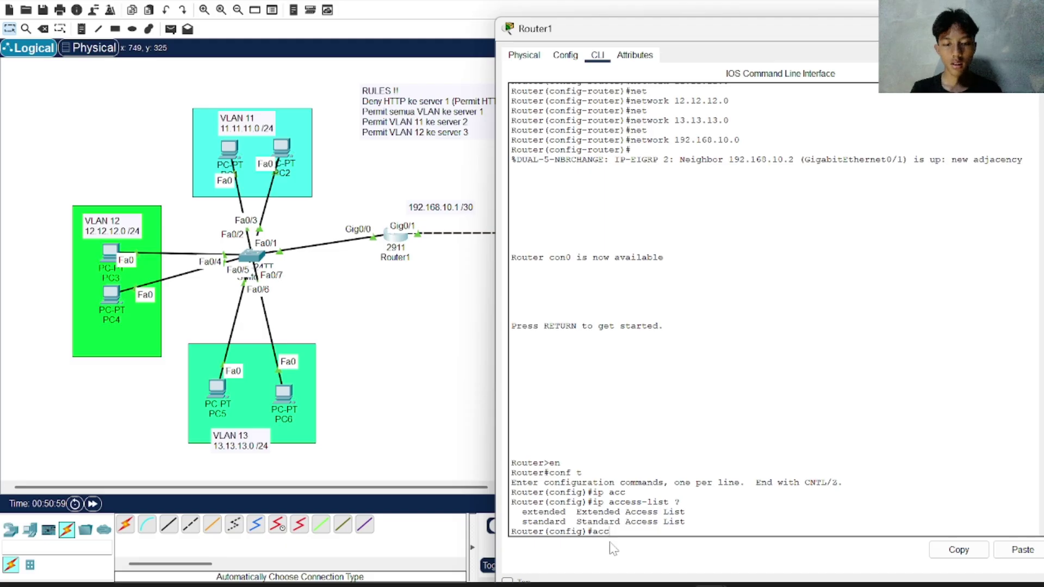
{"action": "key", "text": "Tab"}
{"action": "type", "text": "?"}
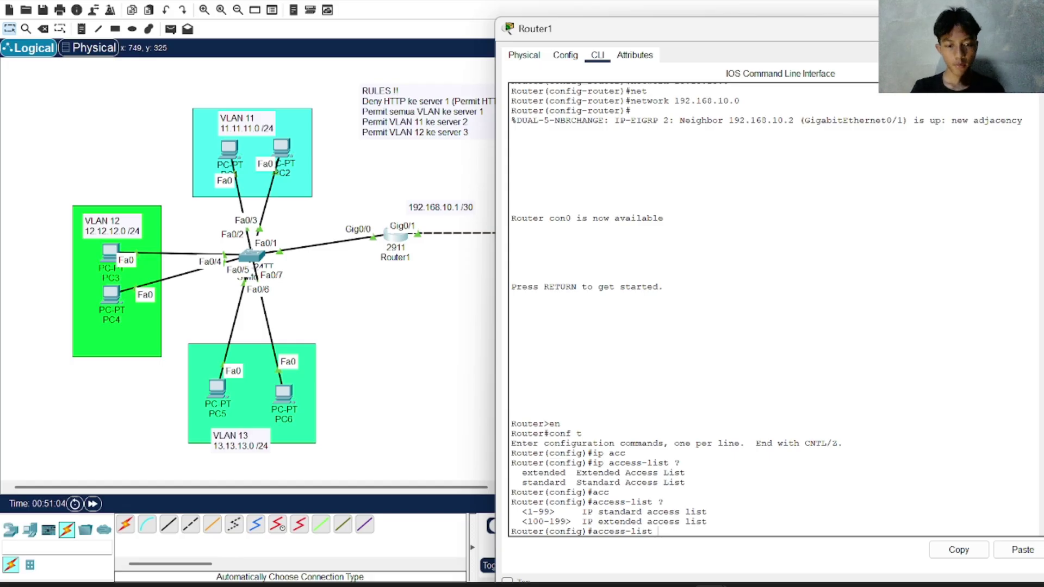
{"action": "left_click_drag", "start_coordinate": [512, 512], "coordinate": [658, 521]}
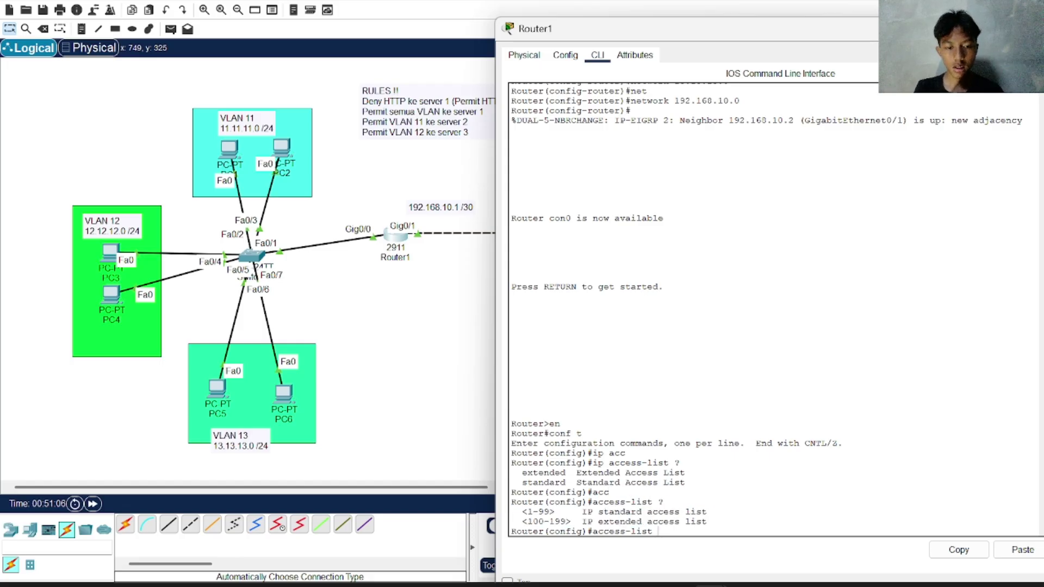
{"action": "type", "text": "1 ?"}
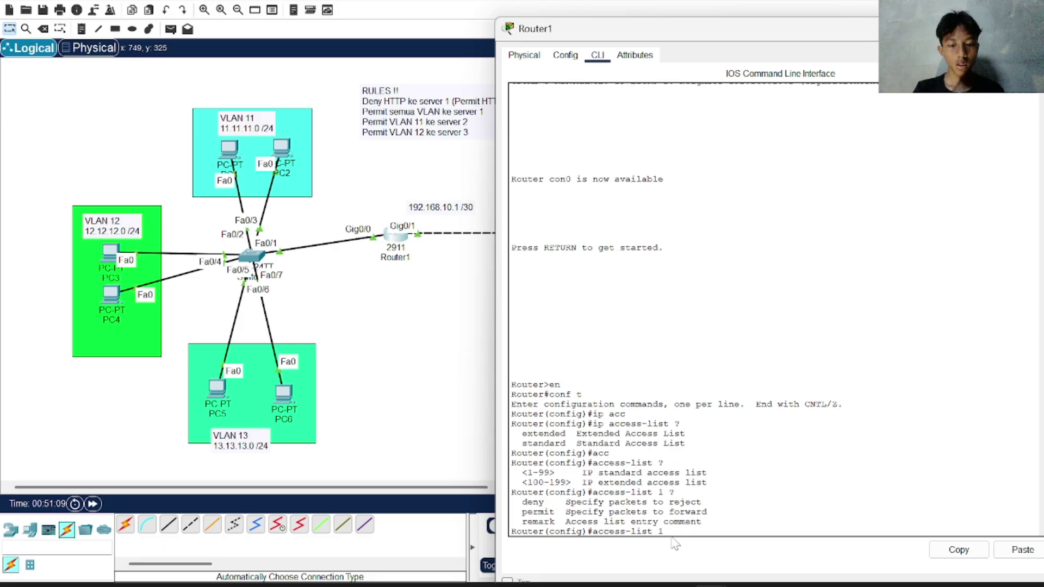
{"action": "key", "text": "BackSpace"}
{"action": "key", "text": "BackSpace"}
{"action": "key", "text": "BackSpace"}
{"action": "key", "text": "BackSpace"}
{"action": "key", "text": "BackSpace"}
{"action": "key", "text": "BackSpace"}
{"action": "key", "text": "BackSpace"}
{"action": "key", "text": "BackSpace"}
{"action": "key", "text": "BackSpace"}
{"action": "key", "text": "BackSpace"}
{"action": "key", "text": "BackSpace"}
{"action": "key", "text": "BackSpace"}
{"action": "key", "text": "BackSpace"}
{"action": "key", "text": "BackSpace"}
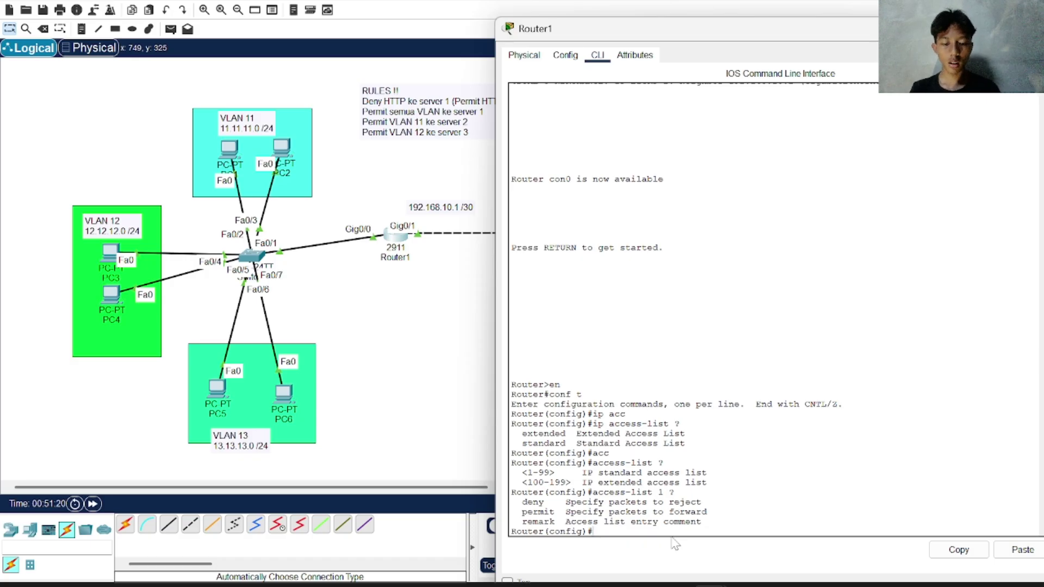
- Create extended access list 100 on Router1 with the ip access-list command, checking its list-type options
{"action": "type", "text": "ip acc"}
{"action": "key", "text": "Tab"}
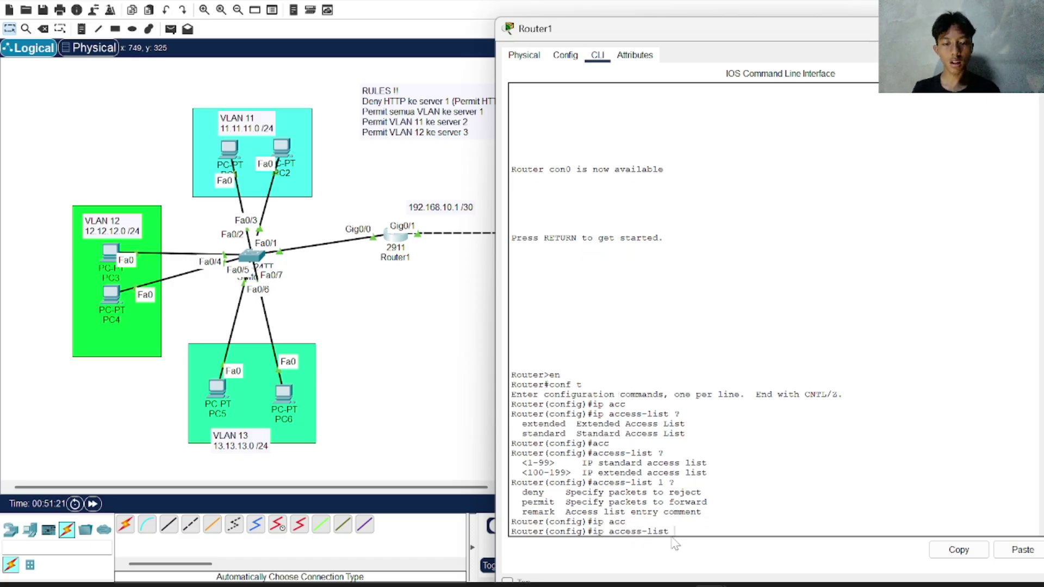
{"action": "type", "text": "?"}
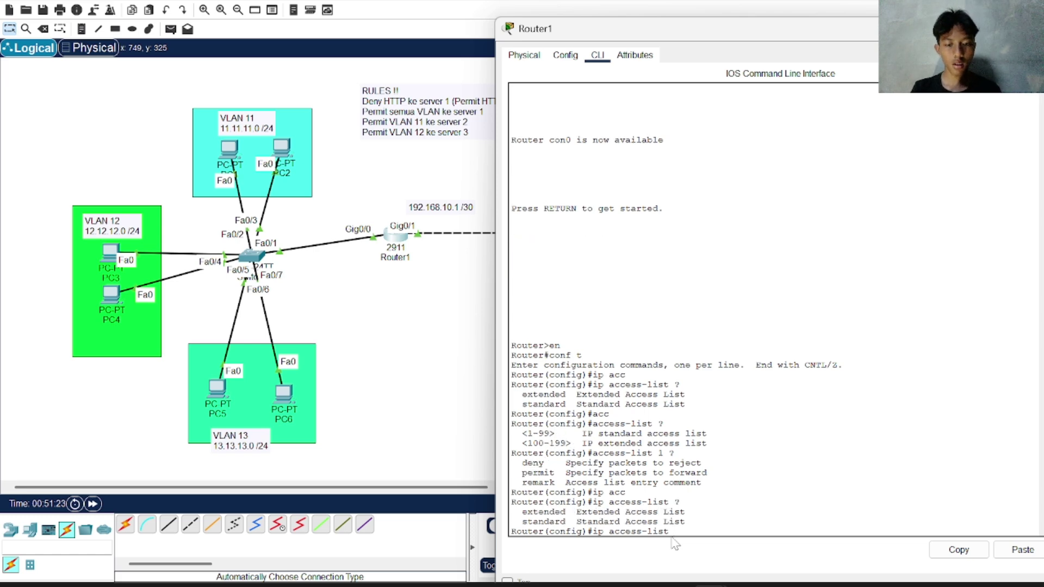
{"action": "type", "text": "exten"}
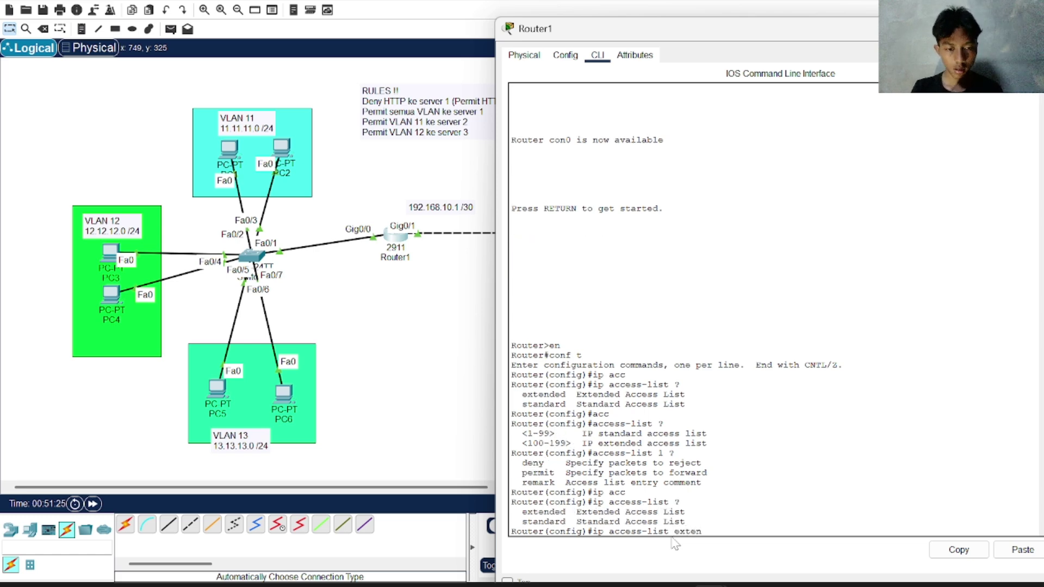
{"action": "type", "text": "ded"}
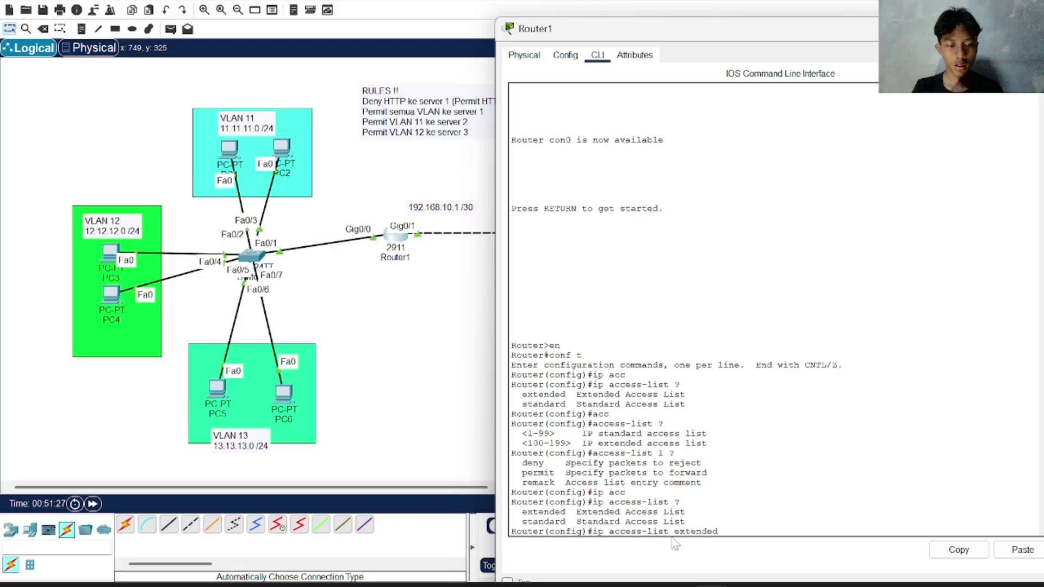
{"action": "type", "text": " 100"}
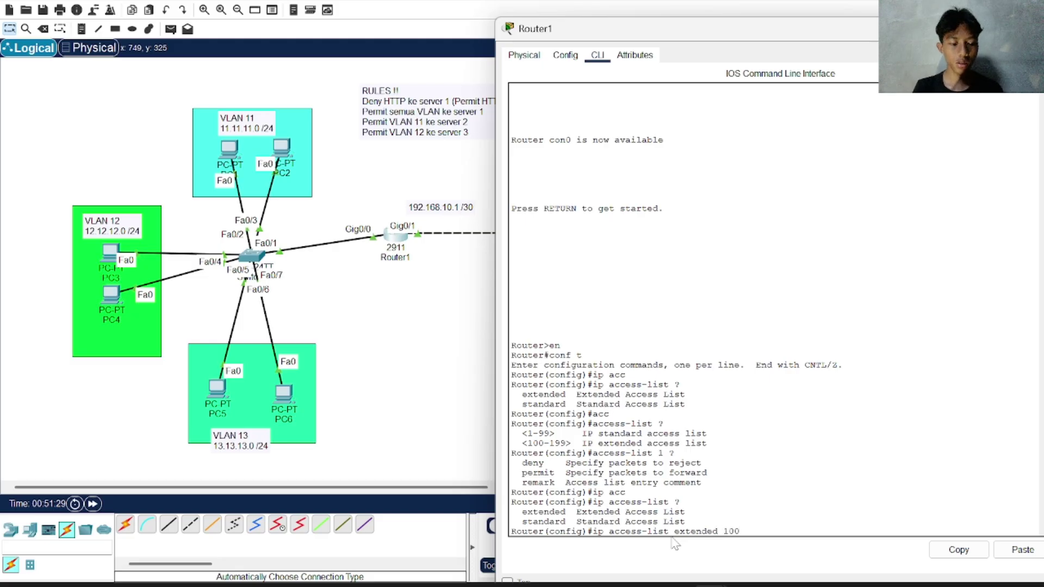
{"action": "key", "text": "Return"}
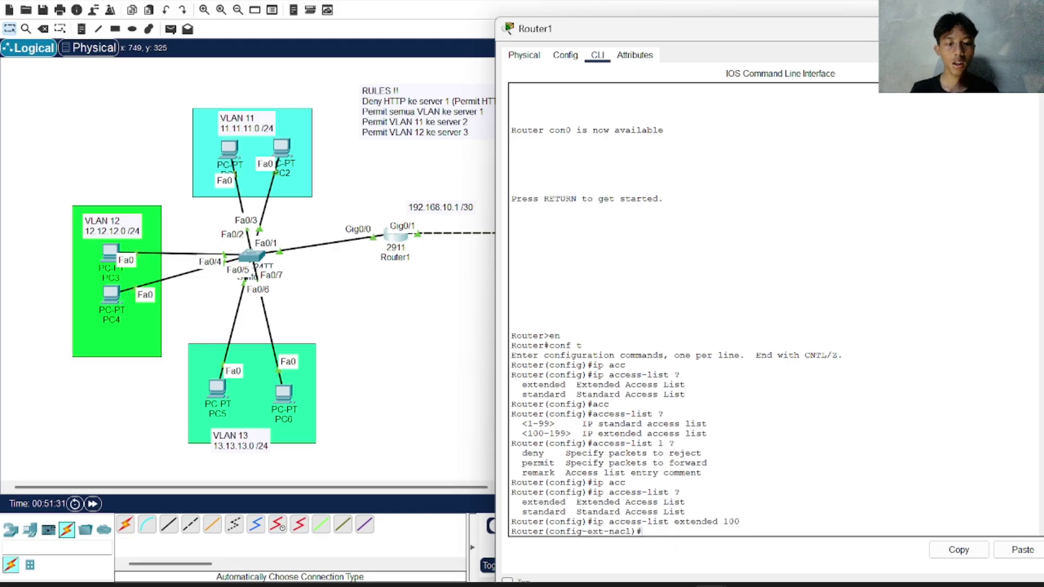
{"action": "left_click_drag", "start_coordinate": [744, 522], "coordinate": [588, 522]}
{"action": "left_click", "coordinate": [641, 531]}
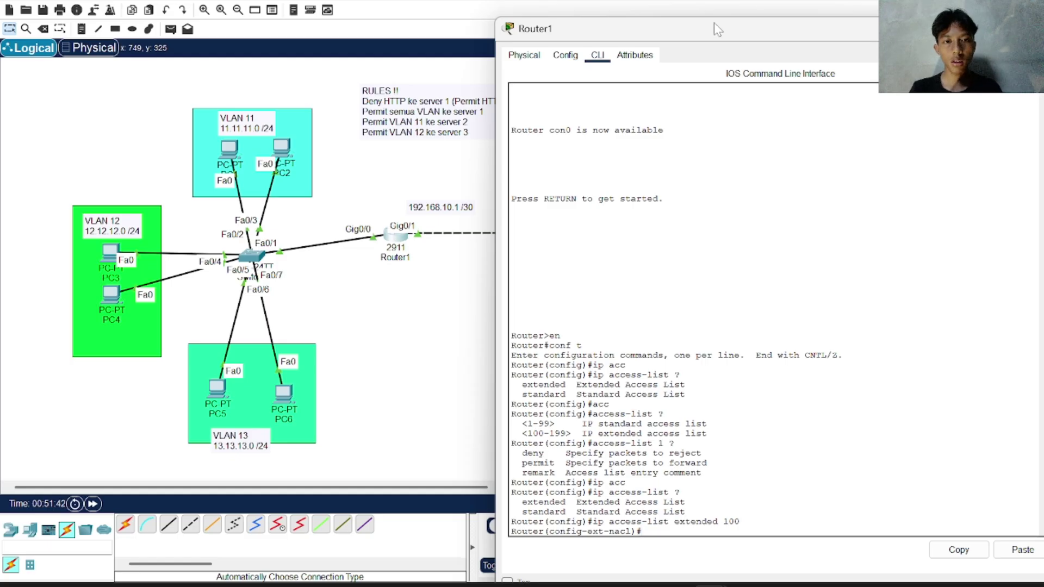
- Uncover the rules note and begin a deny tcp rule in access list 100, listing the options for each part
{"action": "left_click_drag", "start_coordinate": [712, 38], "coordinate": [768, 36]}
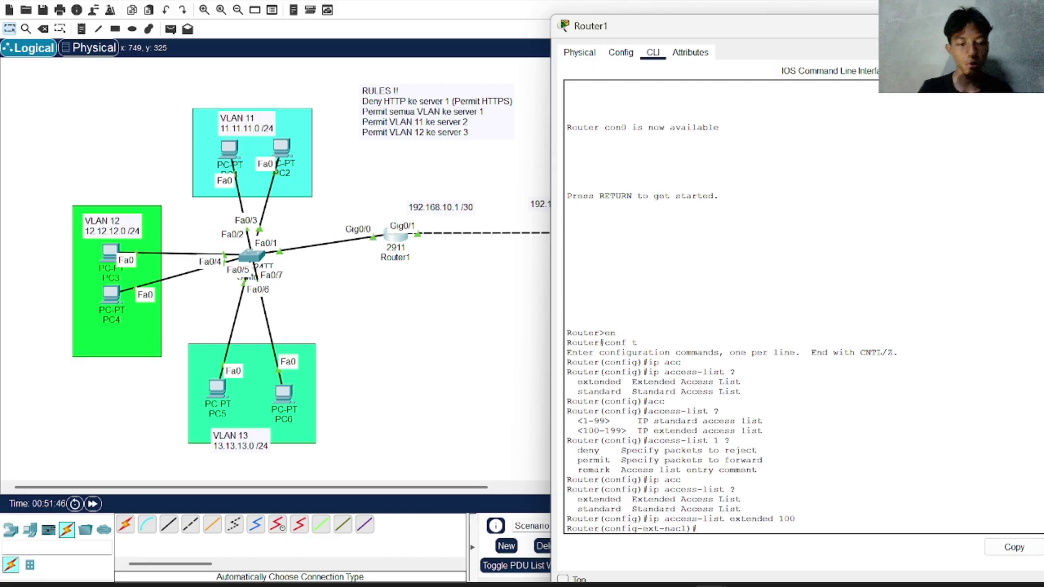
{"action": "type", "text": "?"}
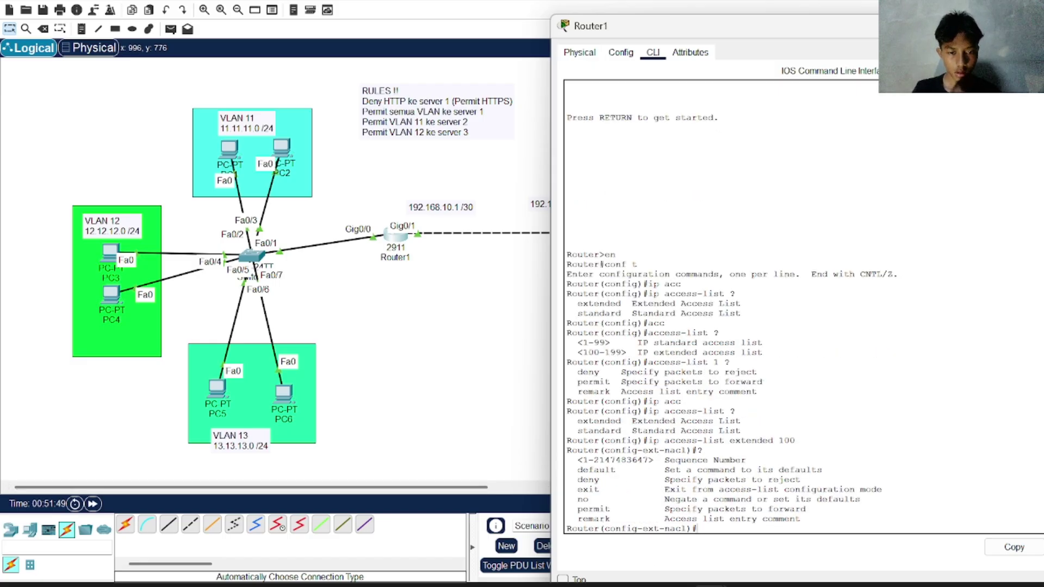
{"action": "type", "text": "deny"}
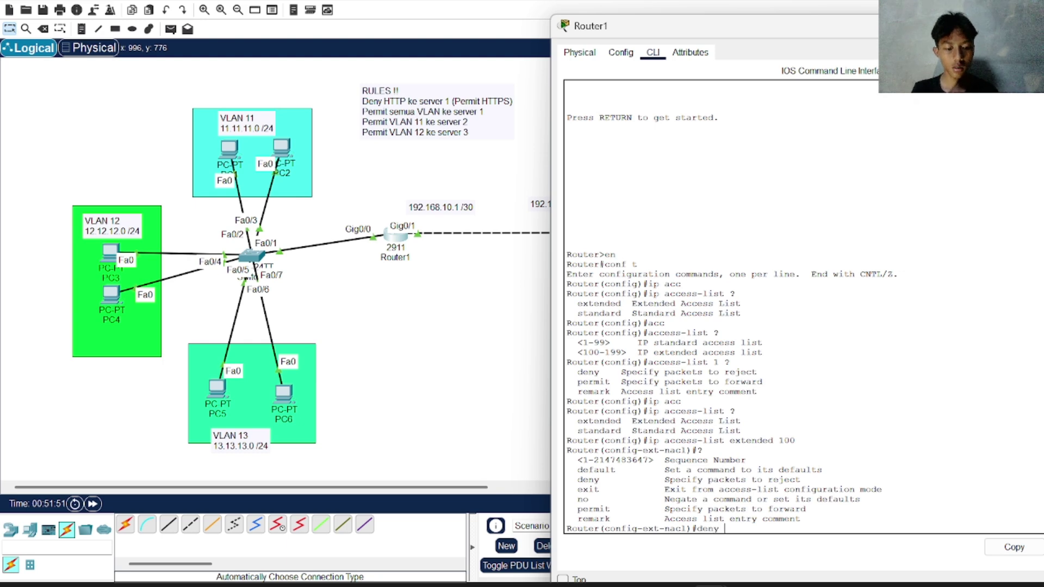
{"action": "type", "text": " ?"}
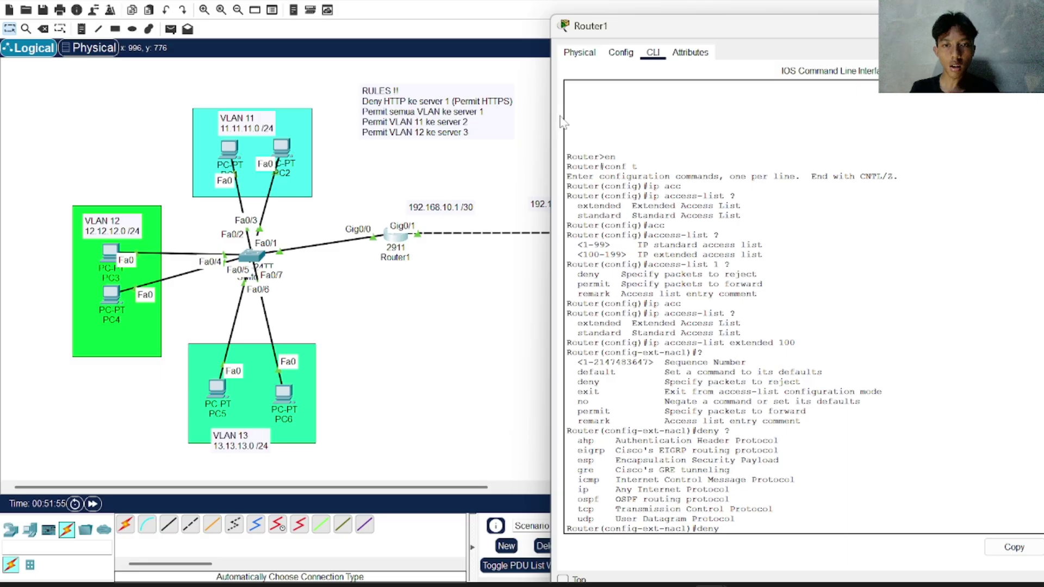
{"action": "type", "text": "tc"}
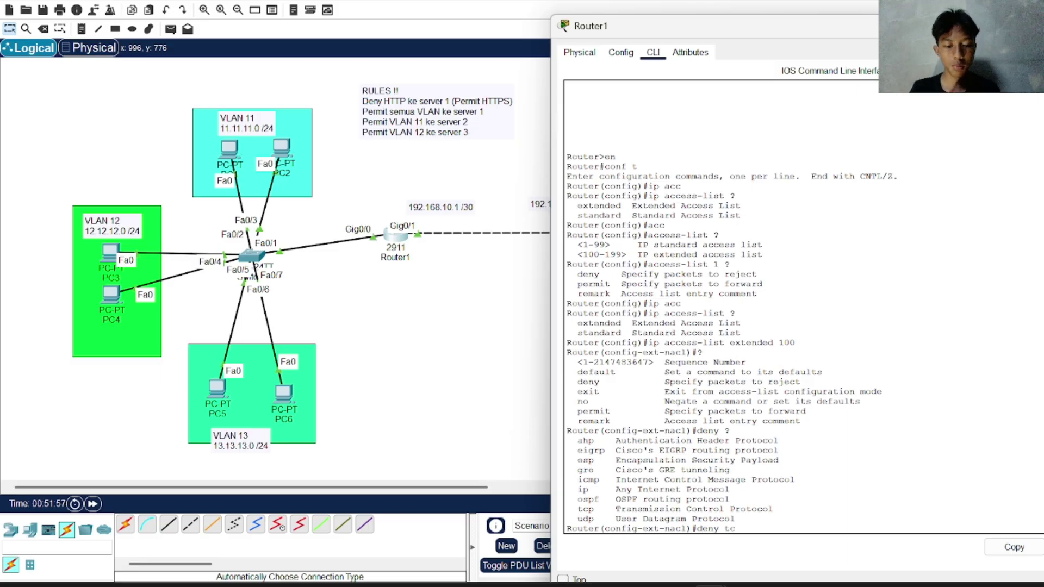
{"action": "type", "text": "p ?"}
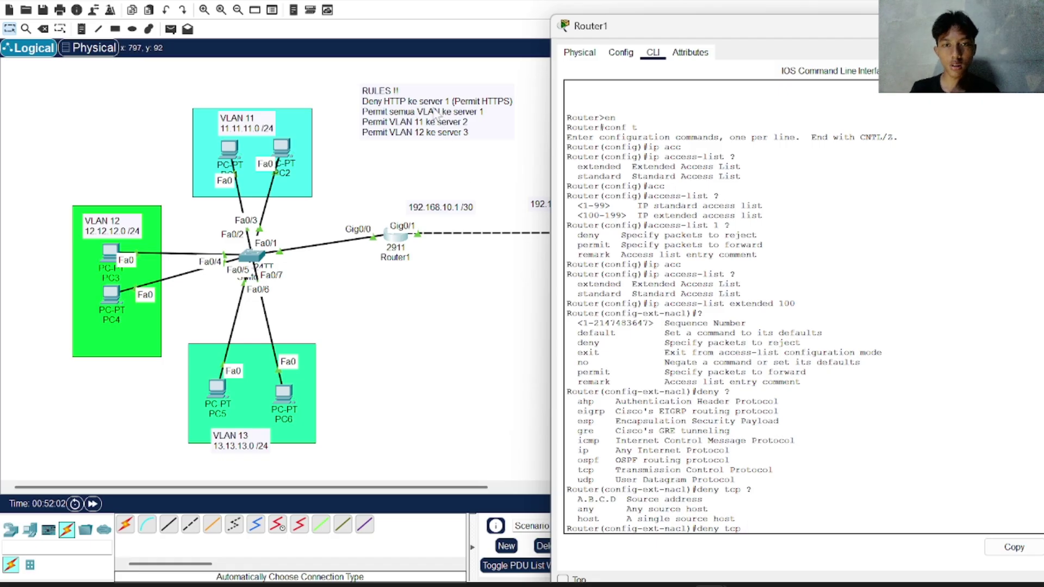
- Try any as the source of the deny tcp rule and list the options that can follow it
{"action": "type", "text": "an"}
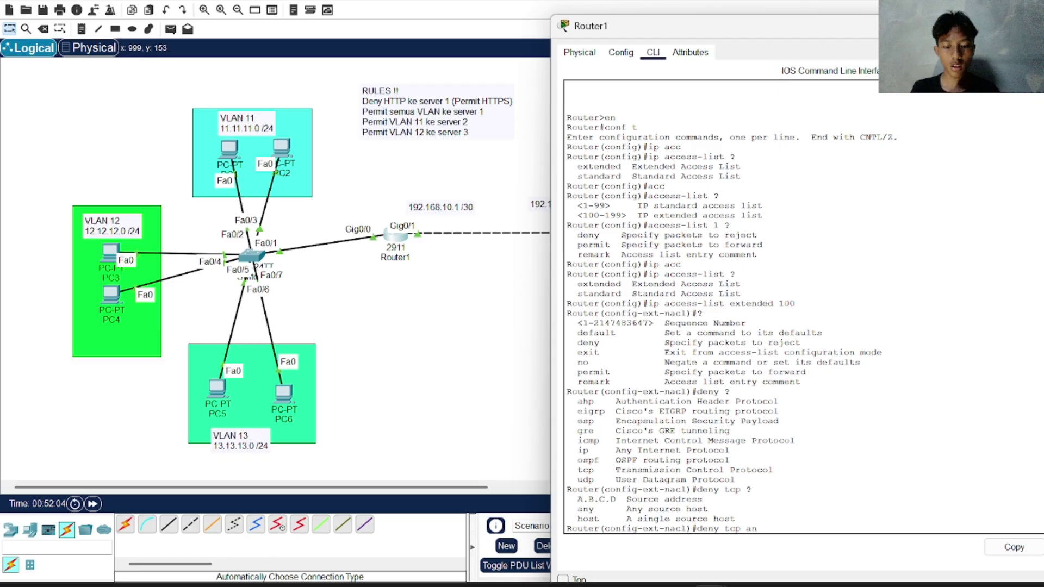
{"action": "type", "text": "y "}
{"action": "type", "text": "?"}
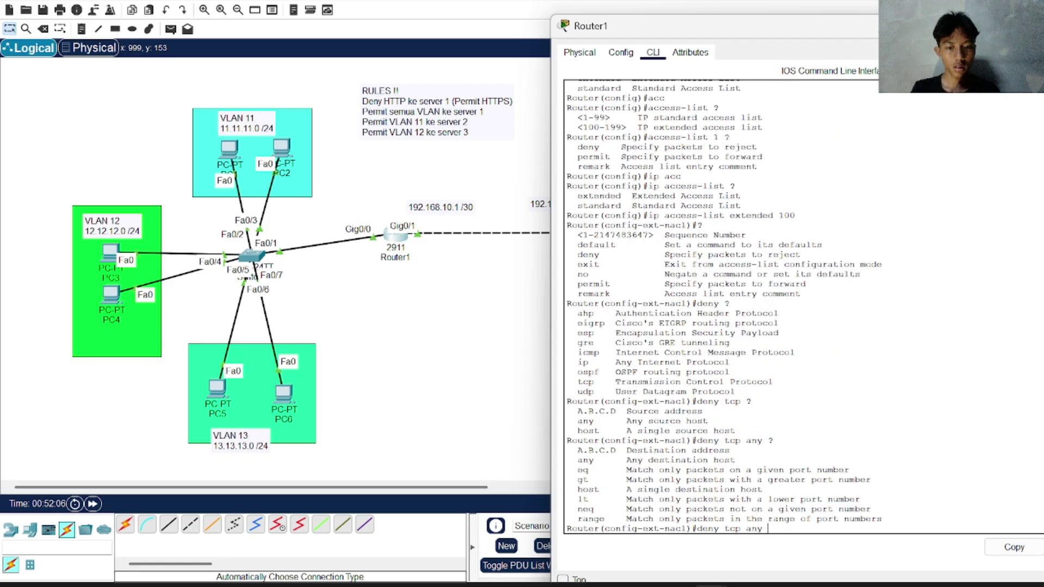
{"action": "key", "text": "BackSpace"}
{"action": "key", "text": "BackSpace"}
{"action": "key", "text": "BackSpace"}
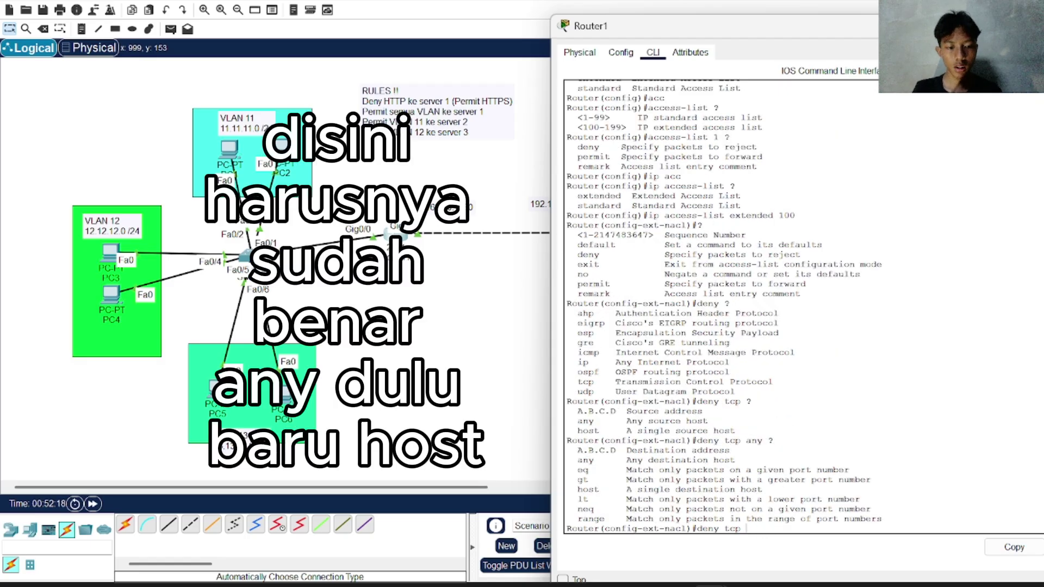
- Add the host keyword to the deny tcp rule and look up Server1's address in its IP configuration
{"action": "type", "text": "host"}
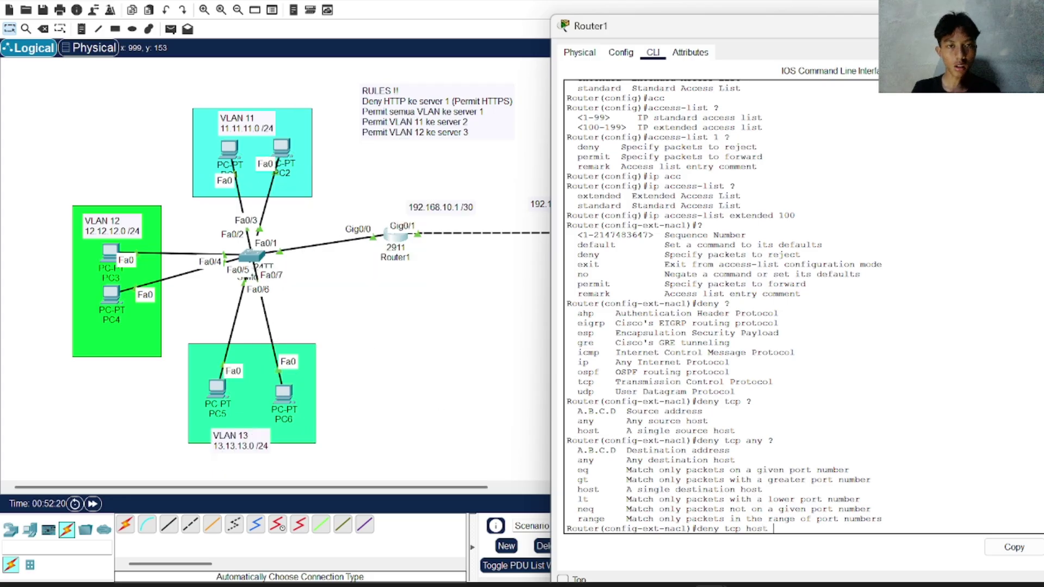
{"action": "left_click_drag", "start_coordinate": [794, 26], "coordinate": [325, 47]}
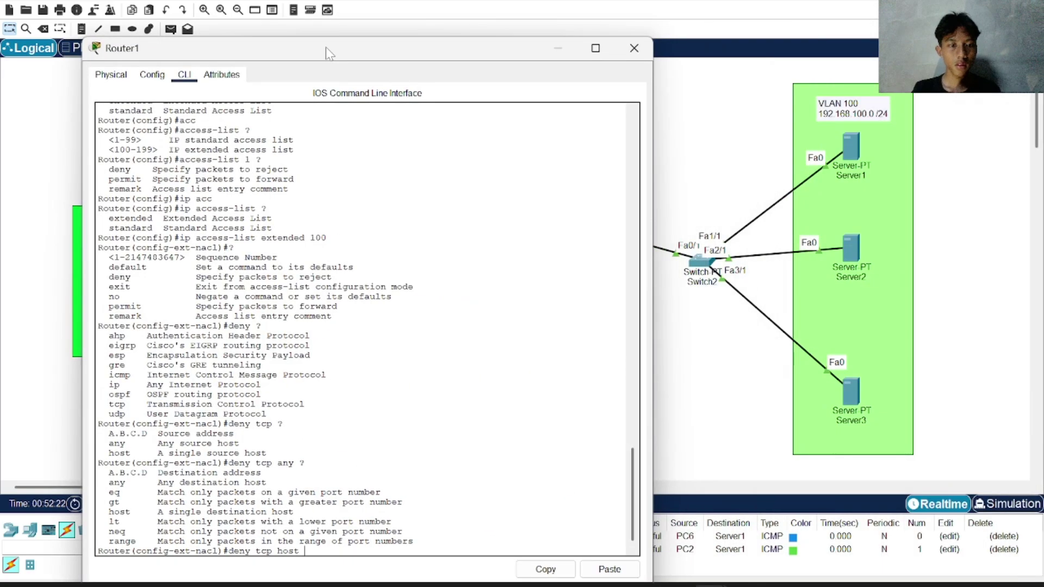
{"action": "left_click", "coordinate": [849, 136]}
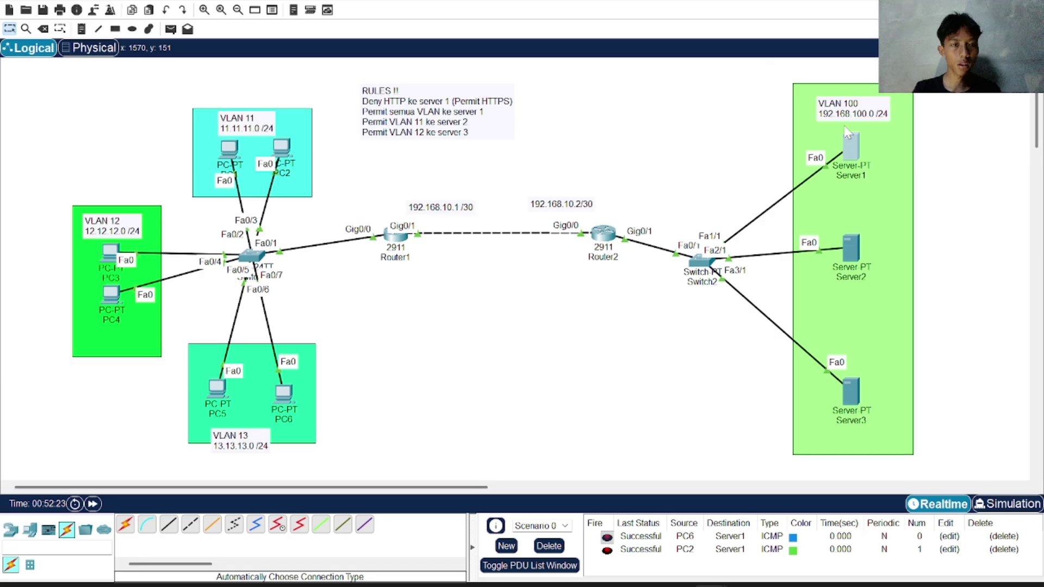
{"action": "left_click", "coordinate": [847, 133]}
{"action": "left_click", "coordinate": [523, 41]}
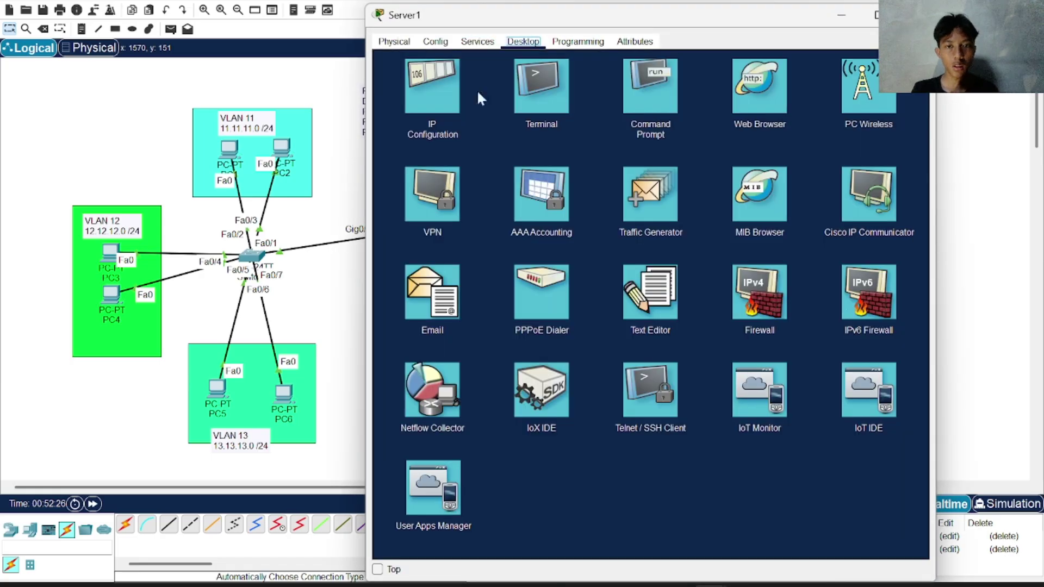
{"action": "left_click", "coordinate": [431, 82]}
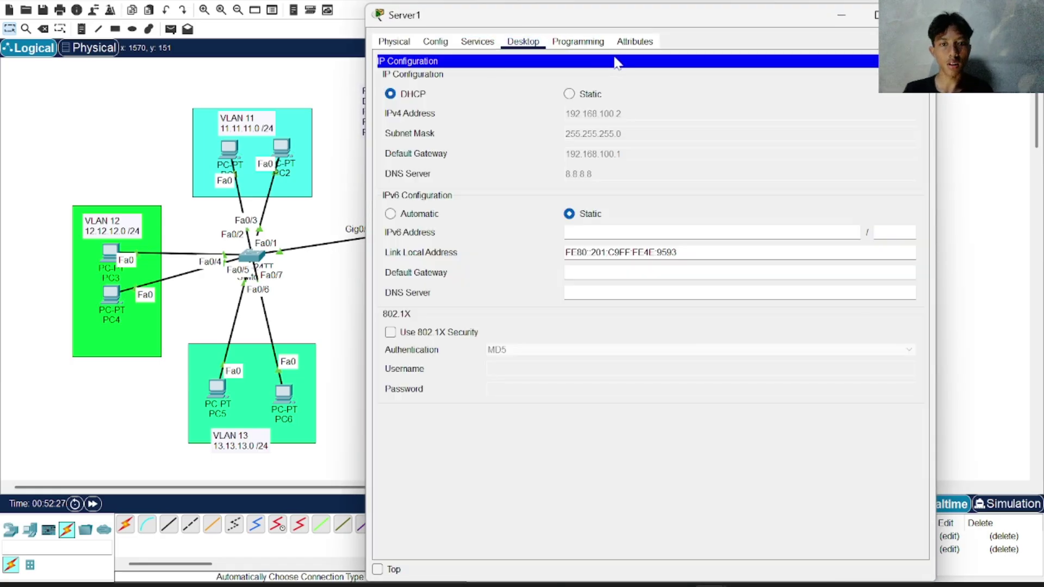
{"action": "left_click", "coordinate": [842, 13]}
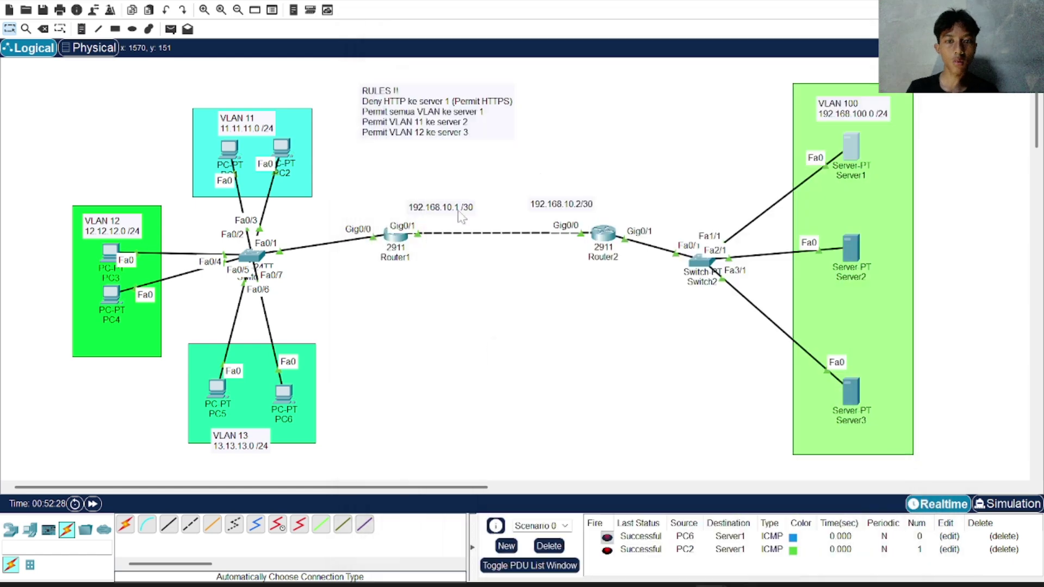
- Return to Router1's command line, enter 192.168.100.2 as the host in the deny tcp rule and list the options that can follow
{"action": "left_click", "coordinate": [404, 235]}
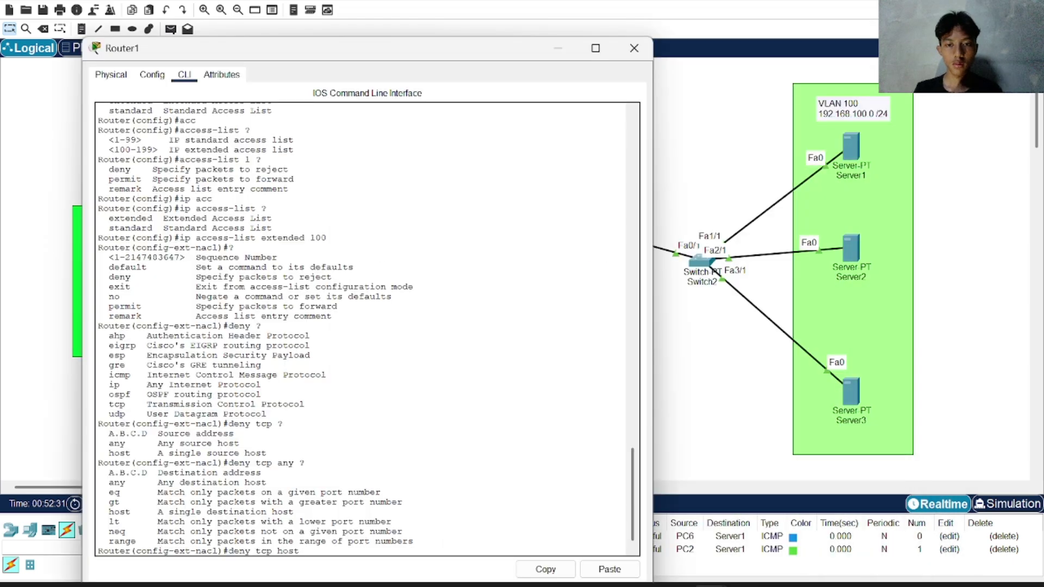
{"action": "type", "text": "19"}
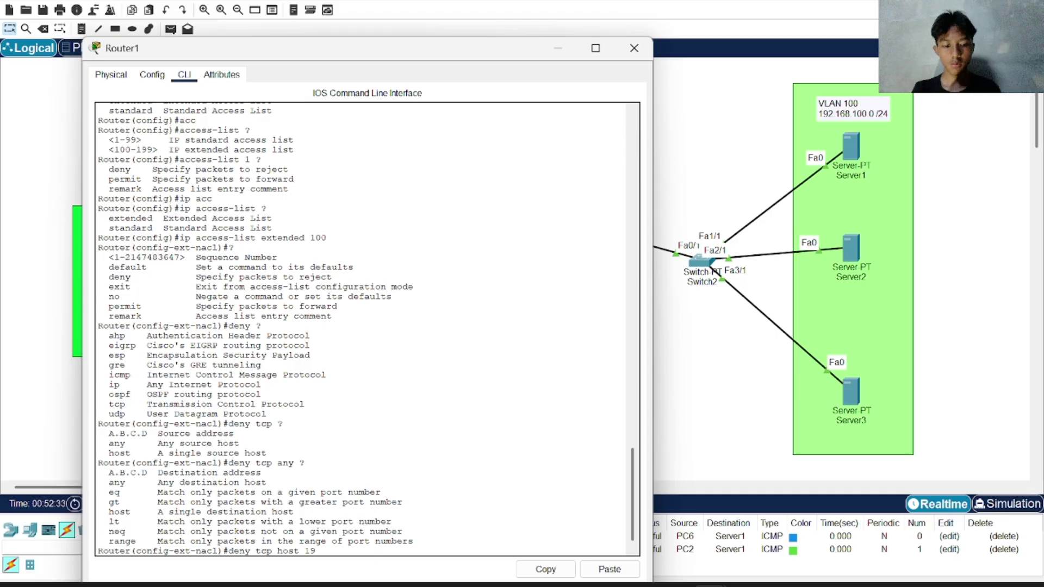
{"action": "type", "text": "2.168.100"}
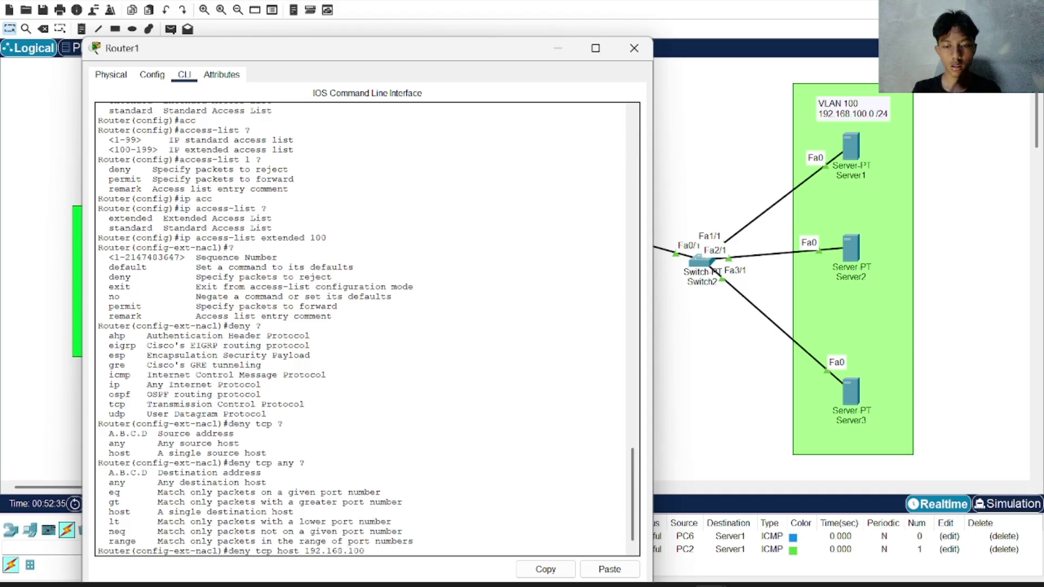
{"action": "type", "text": ".2 ?"}
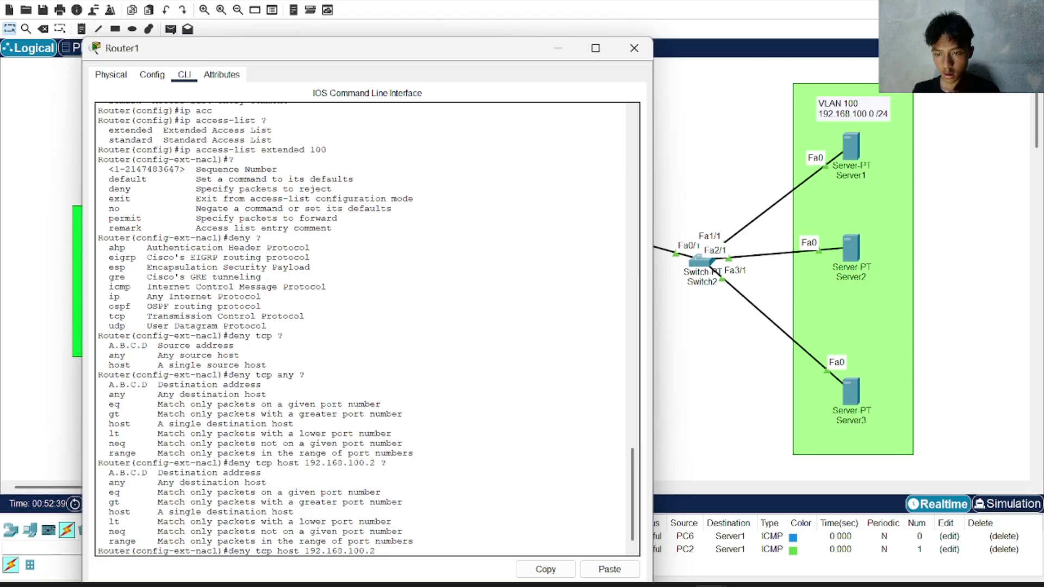
{"action": "left_click_drag", "start_coordinate": [108, 492], "coordinate": [181, 492]}
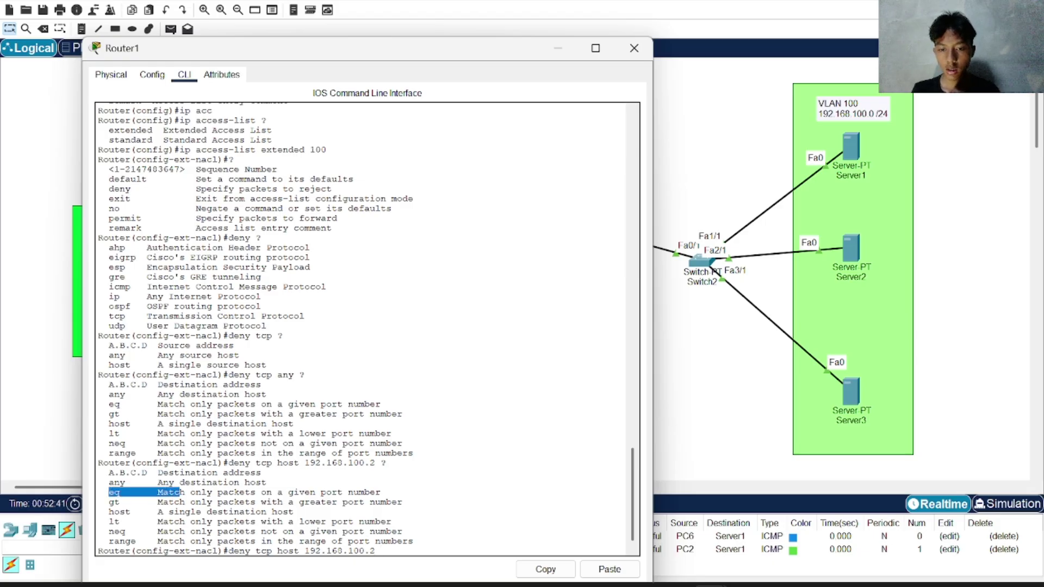
{"action": "left_click", "coordinate": [381, 551]}
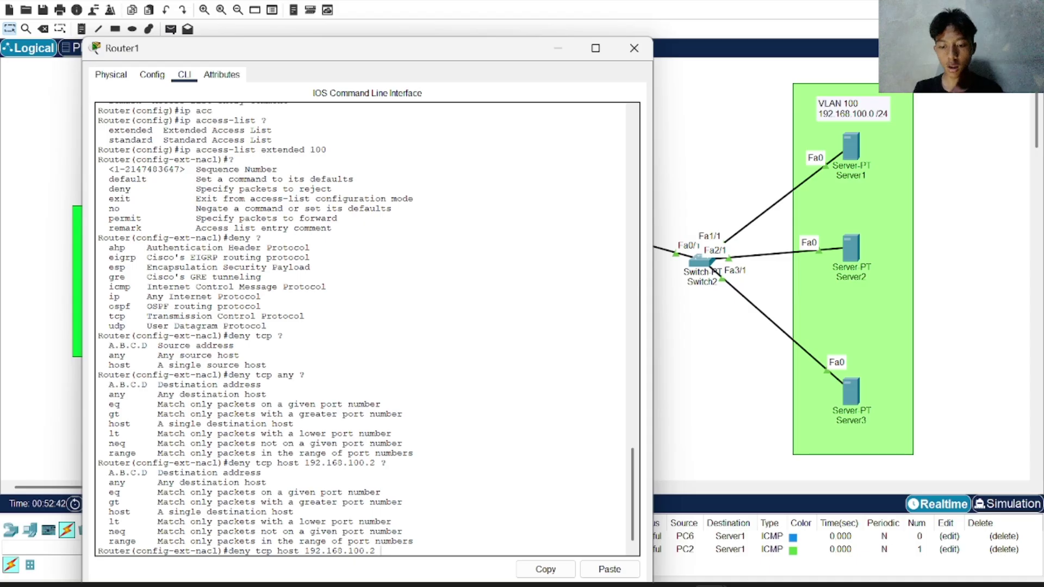
- Add the eq port match, list its port choices and try to submit the rule deny tcp host 192.168.100.2 eq 80
{"action": "type", "text": "eq"}
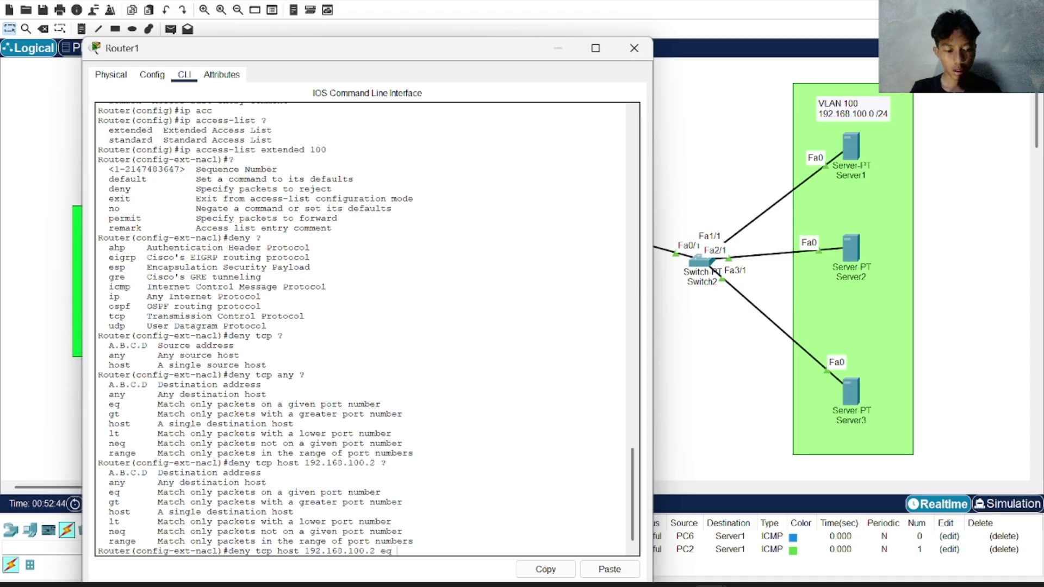
{"action": "type", "text": " ?"}
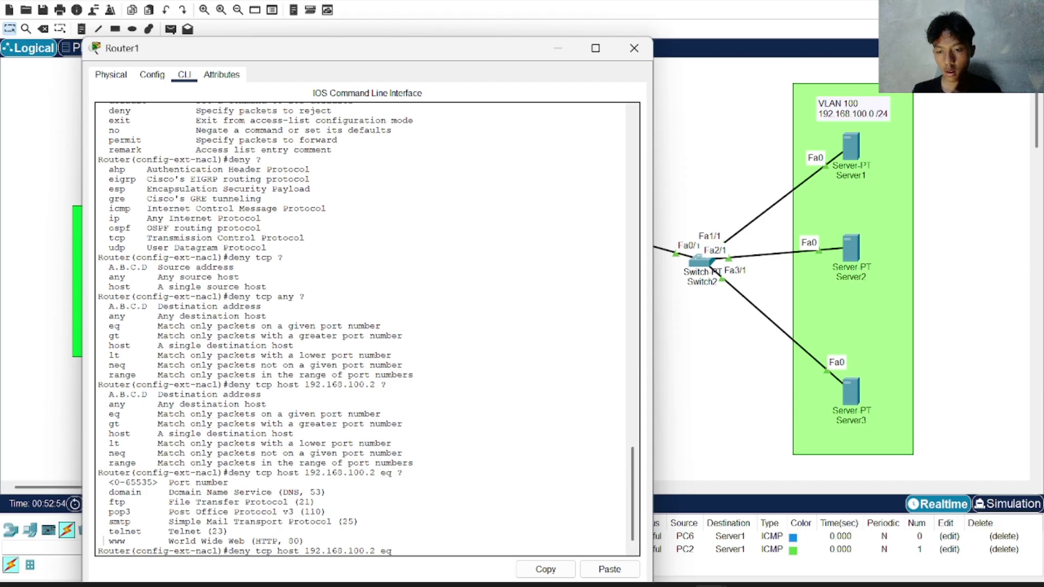
{"action": "left_click_drag", "start_coordinate": [103, 541], "coordinate": [251, 540]}
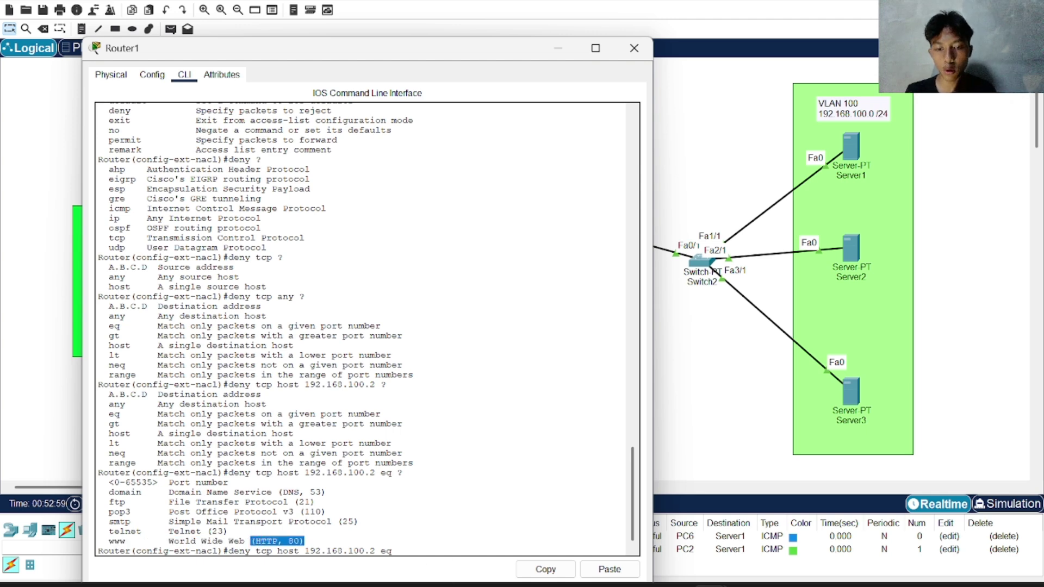
{"action": "key", "text": "ctrl+c"}
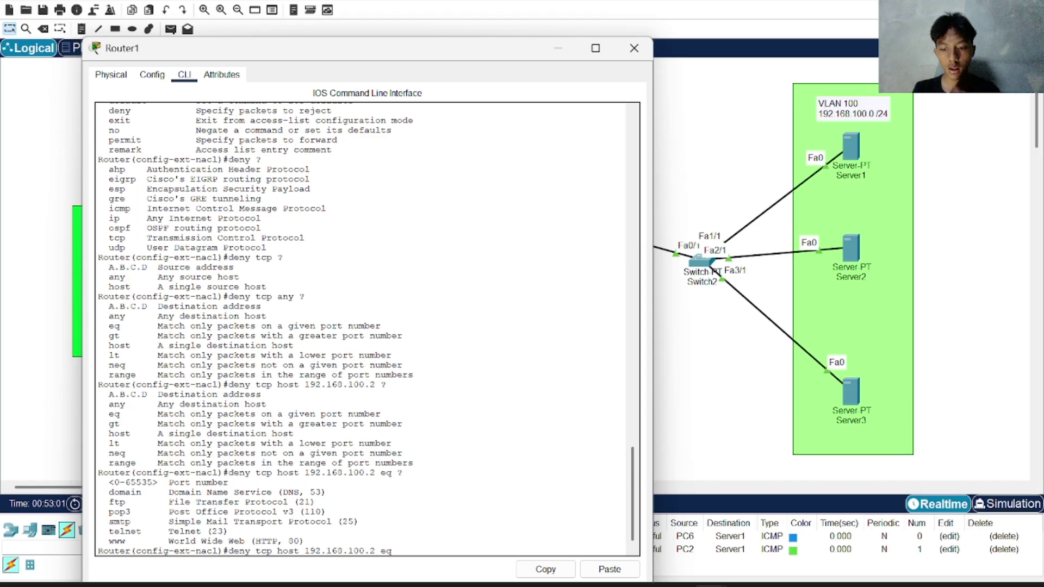
{"action": "type", "text": "80"}
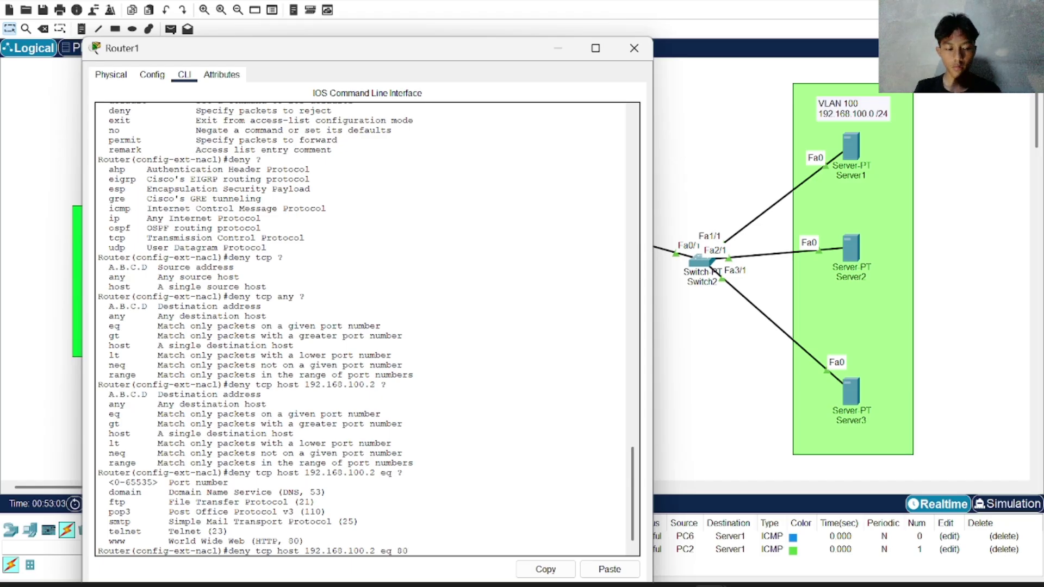
{"action": "key", "text": "Return"}
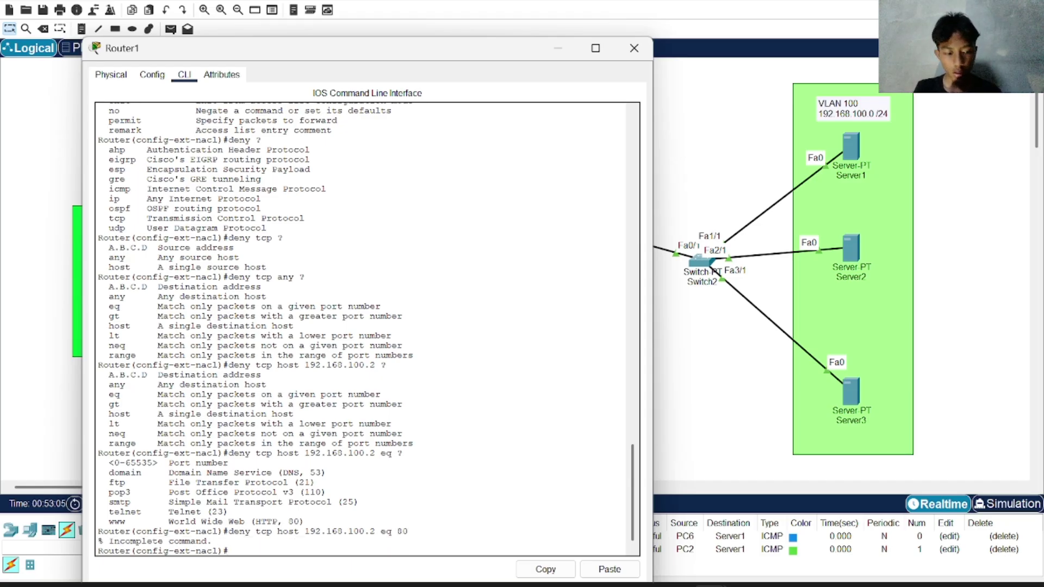
- Recall the deny rule, check its missing part, insert any before host and submit it as deny tcp any host 192.168.100.2 eq 80
{"action": "key", "text": "Up"}
{"action": "type", "text": "?"}
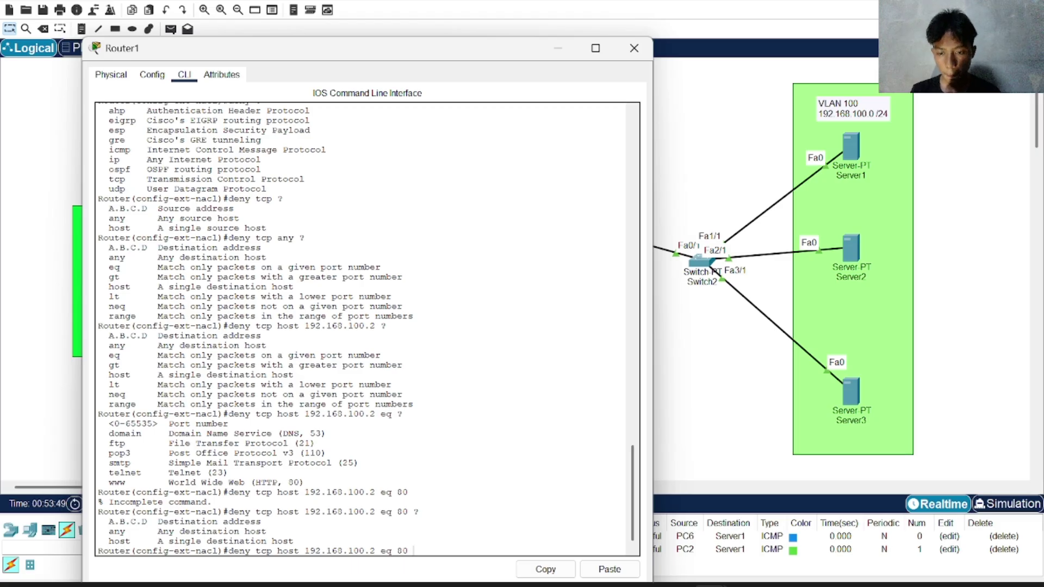
{"action": "key", "text": "Left"}
{"action": "key", "text": "Left"}
{"action": "key", "text": "Left"}
{"action": "key", "text": "Left"}
{"action": "key", "text": "Left"}
{"action": "key", "text": "Left"}
{"action": "key", "text": "Left"}
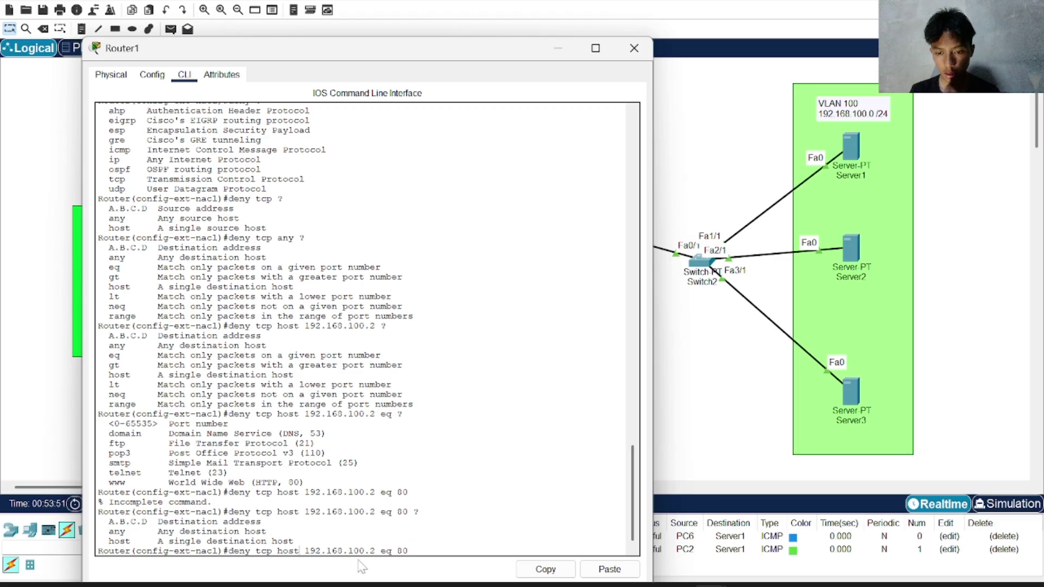
{"action": "key", "text": "Left"}
{"action": "key", "text": "Left"}
{"action": "key", "text": "Left"}
{"action": "type", "text": "any"}
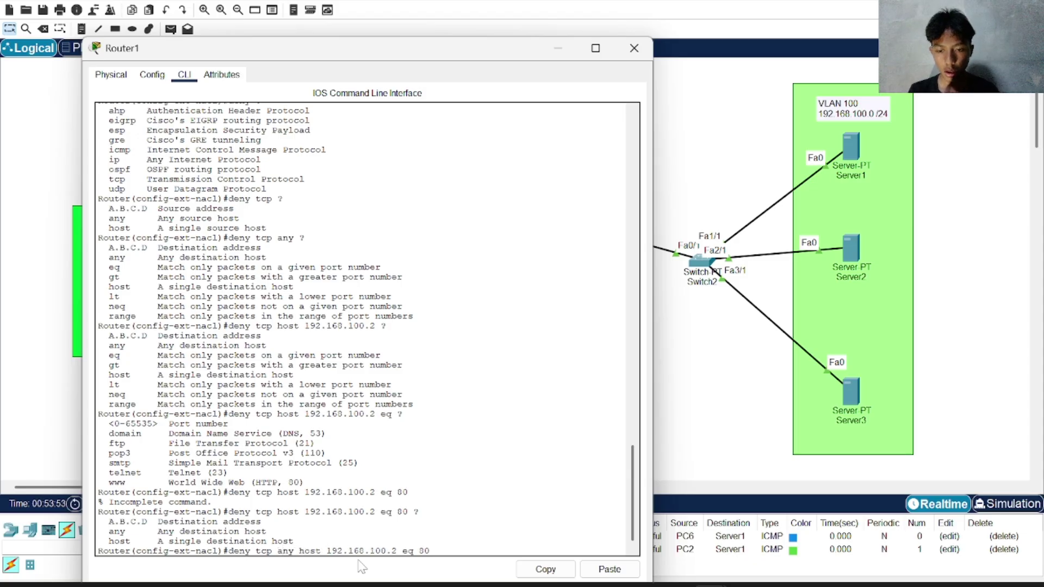
{"action": "key", "text": "Return"}
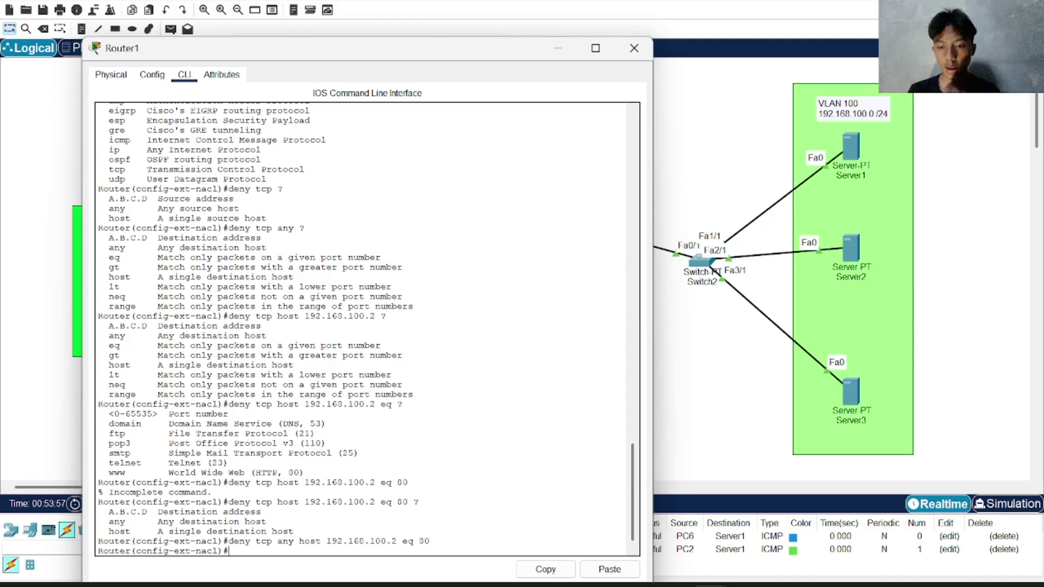
{"action": "left_click_drag", "start_coordinate": [272, 541], "coordinate": [230, 551]}
{"action": "left_click", "coordinate": [326, 541]}
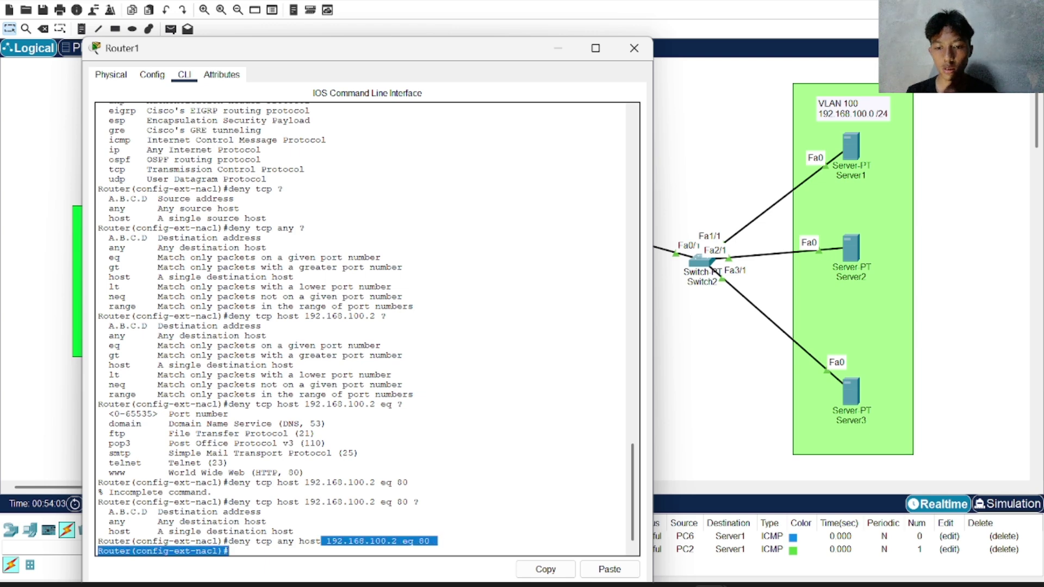
{"action": "left_click", "coordinate": [230, 551]}
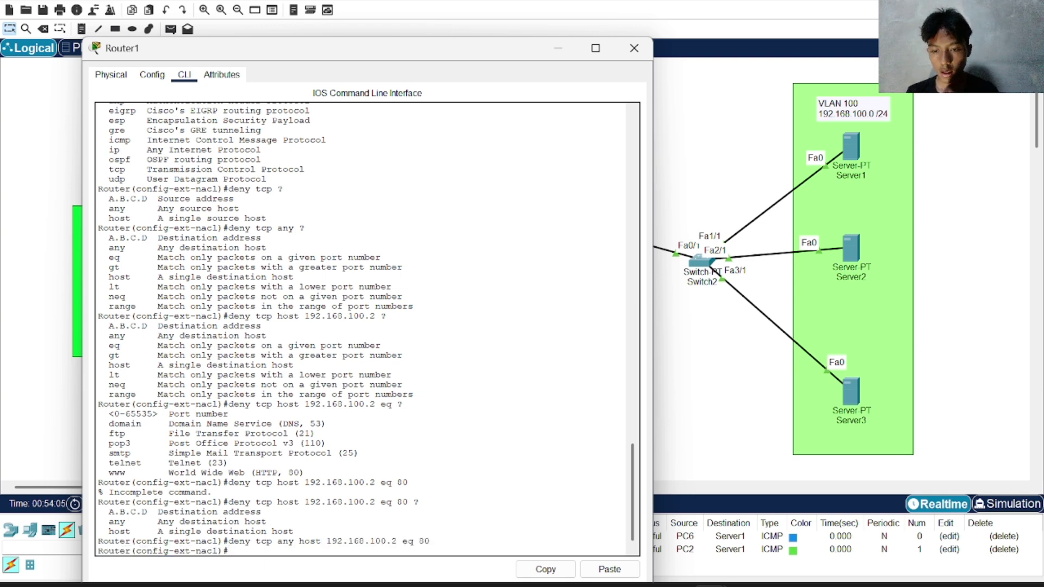
{"action": "left_click_drag", "start_coordinate": [229, 541], "coordinate": [429, 541]}
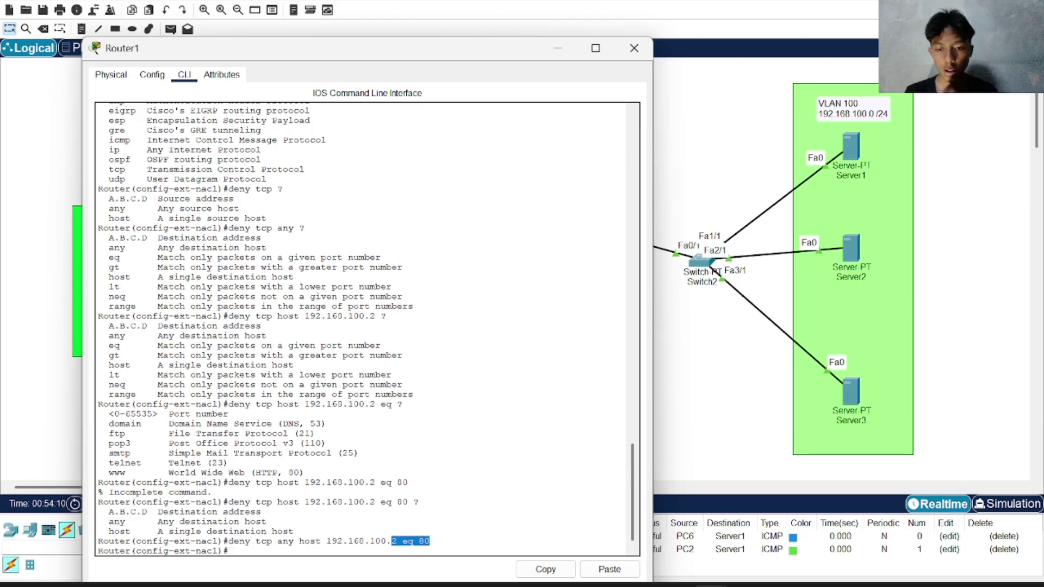
{"action": "left_click", "coordinate": [348, 551]}
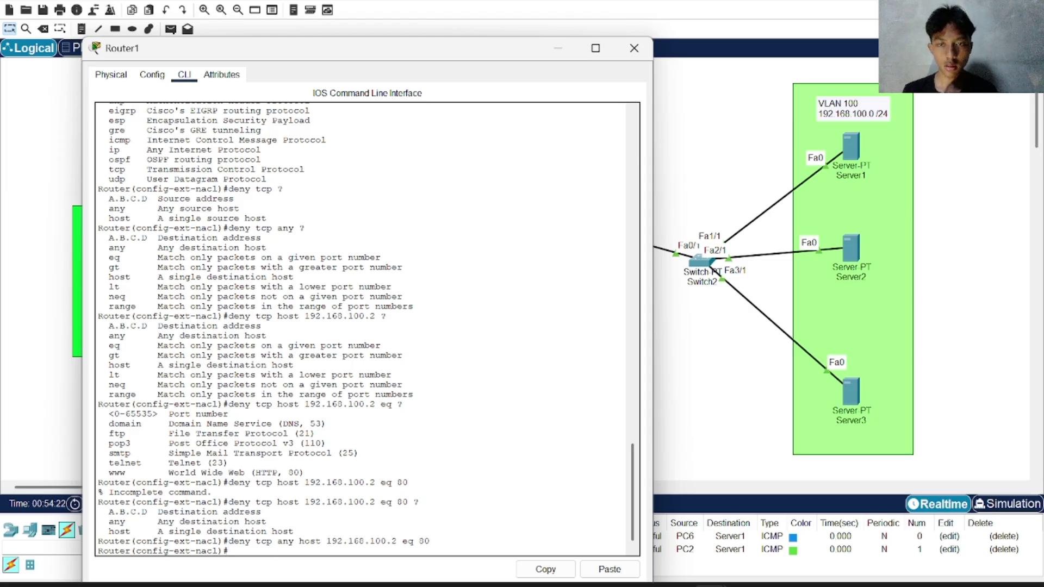
- Uncover the rules note and start a permit ip any rule in access list 100, listing the options for each part
{"action": "left_click_drag", "start_coordinate": [283, 48], "coordinate": [756, 15]}
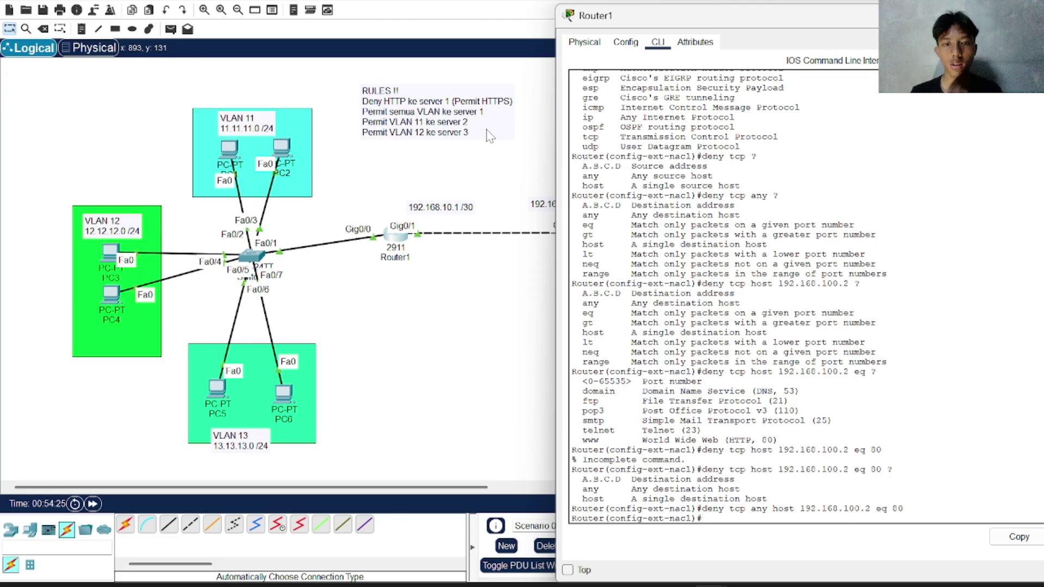
{"action": "type", "text": "per"}
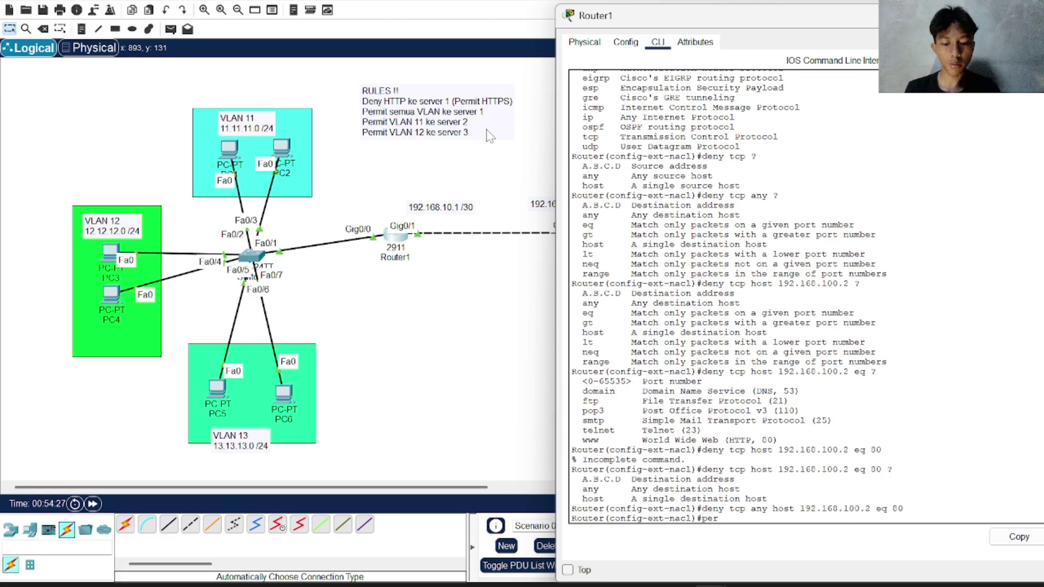
{"action": "key", "text": "Tab"}
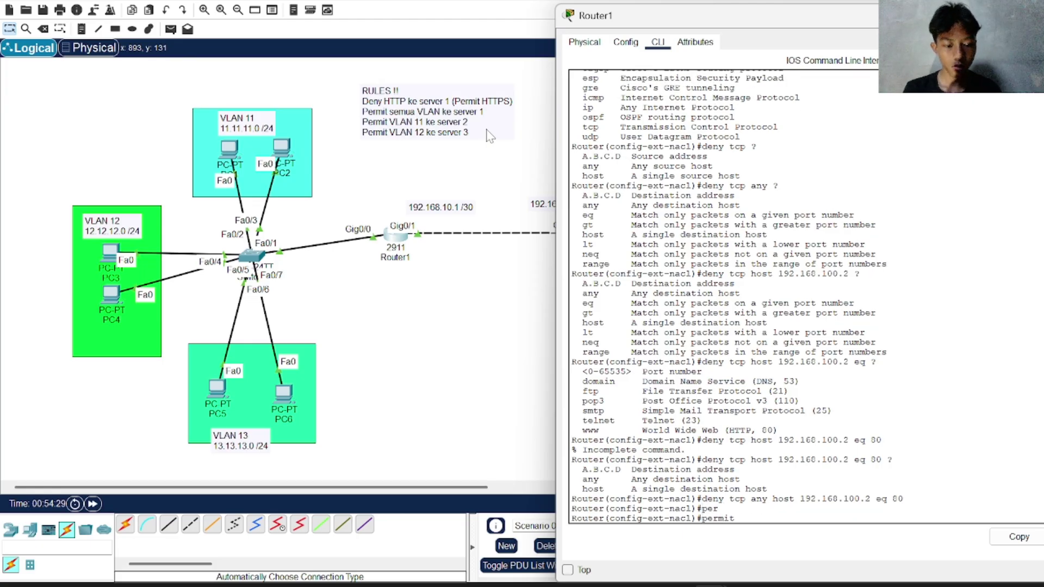
{"action": "type", "text": "?"}
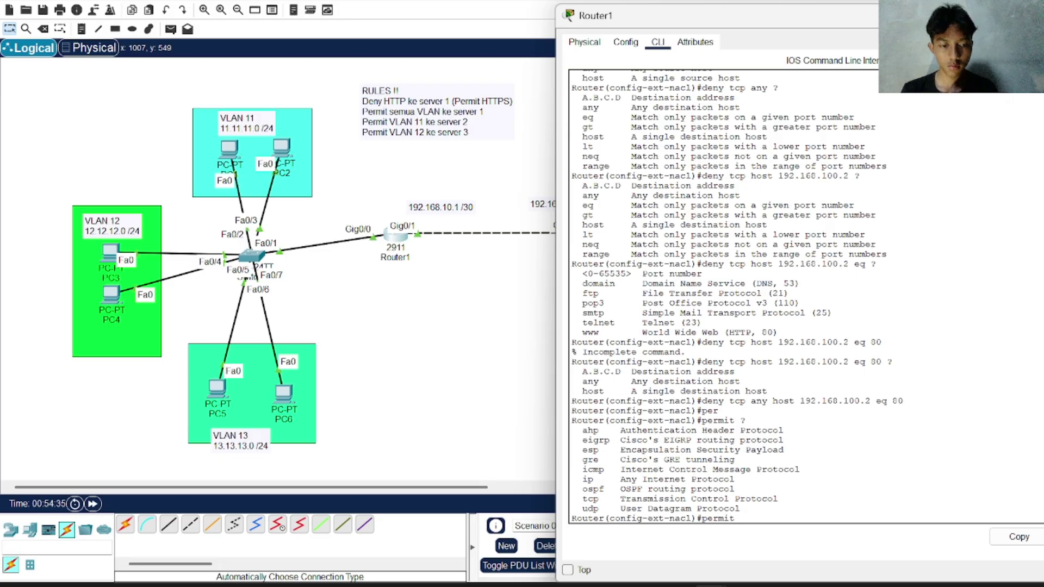
{"action": "type", "text": "i"}
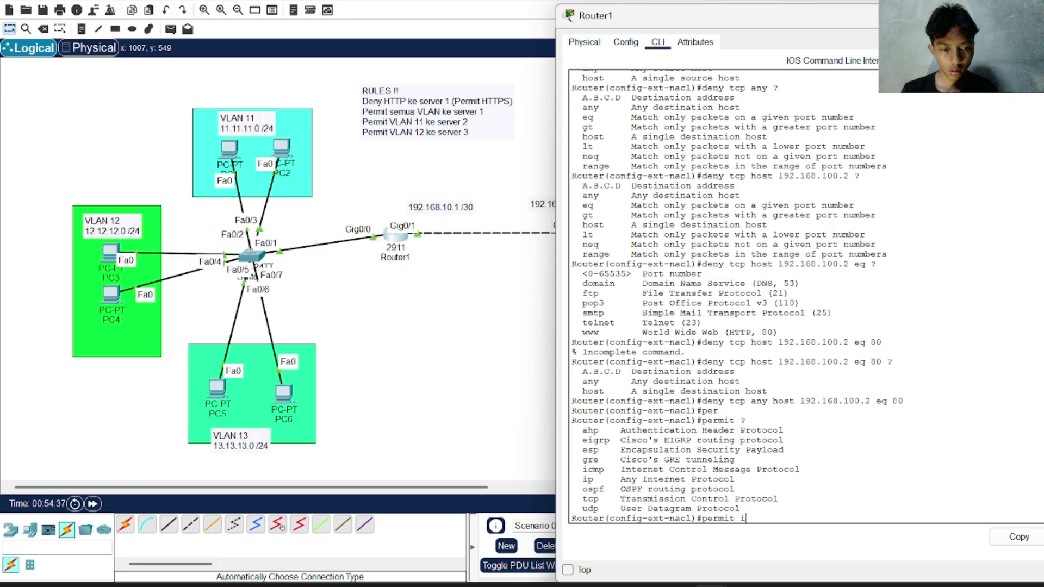
{"action": "type", "text": "p"}
{"action": "type", "text": " ?"}
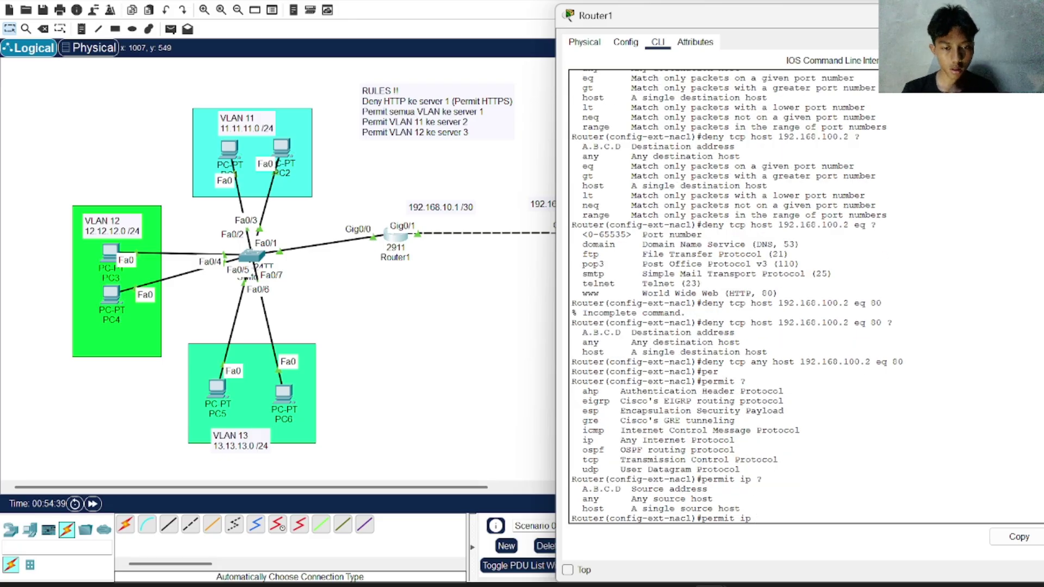
{"action": "type", "text": "any ?"}
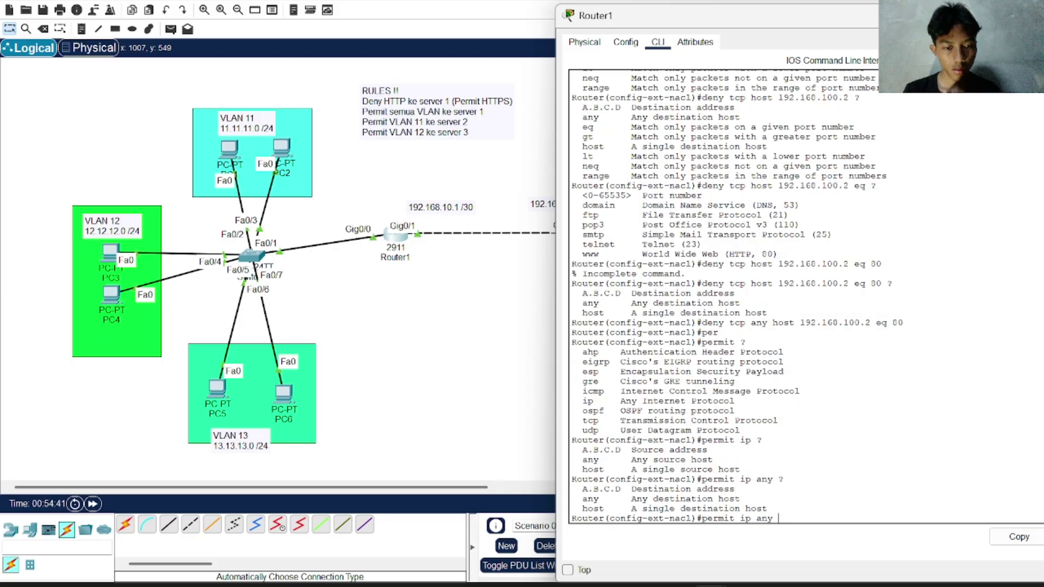
- Complete the permit ip any rule with destination host 192.168.100.2, check the remaining options and submit it
{"action": "type", "text": "hos"}
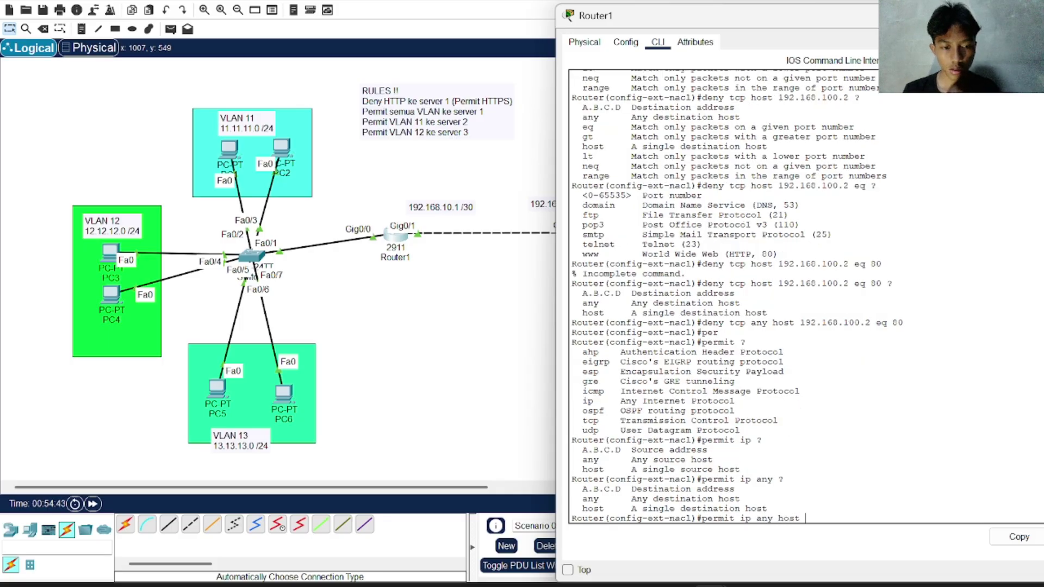
{"action": "type", "text": "t"}
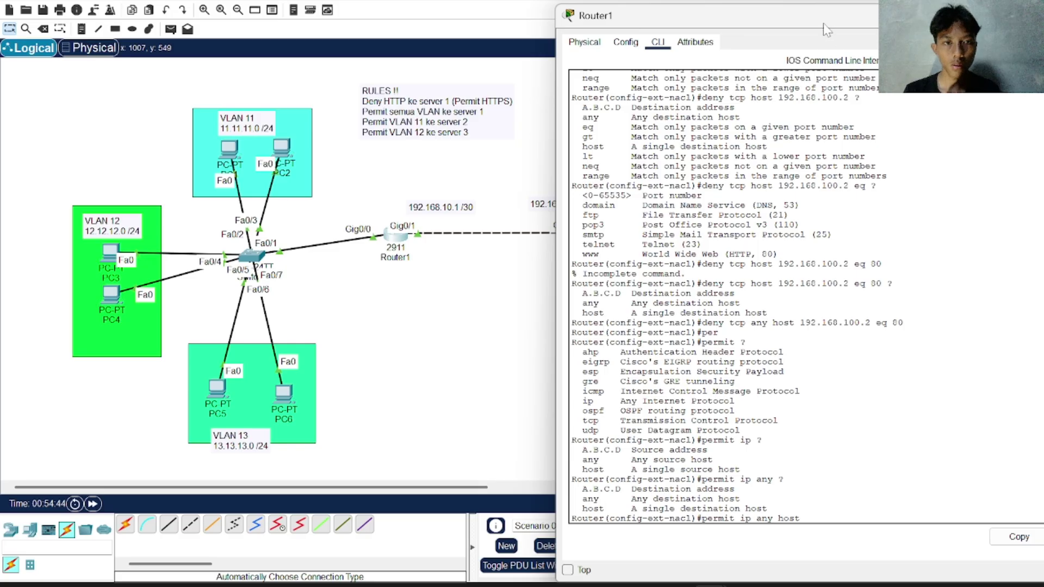
{"action": "left_click_drag", "start_coordinate": [826, 28], "coordinate": [779, 23]}
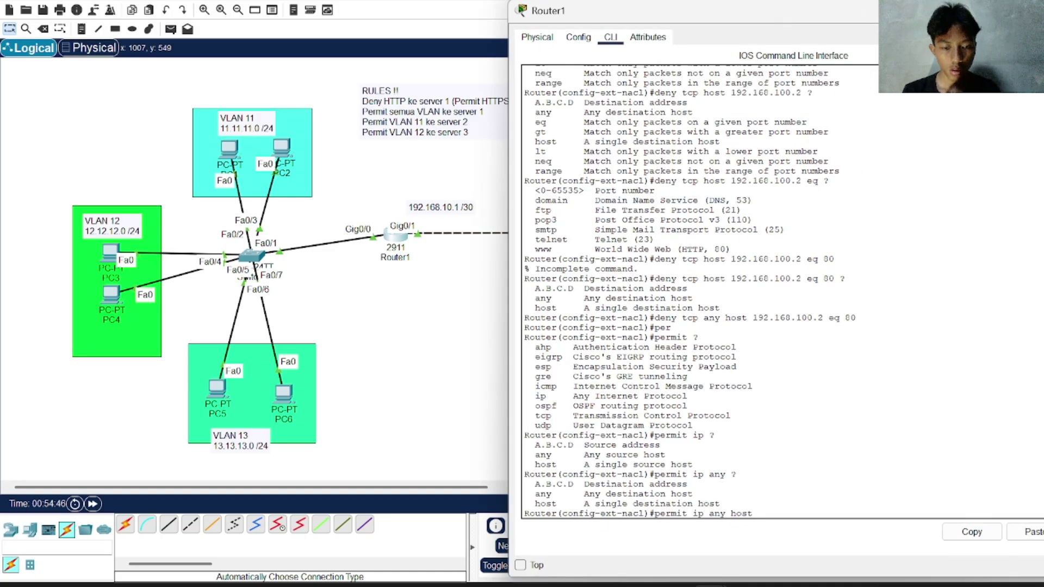
{"action": "type", "text": "192.168"}
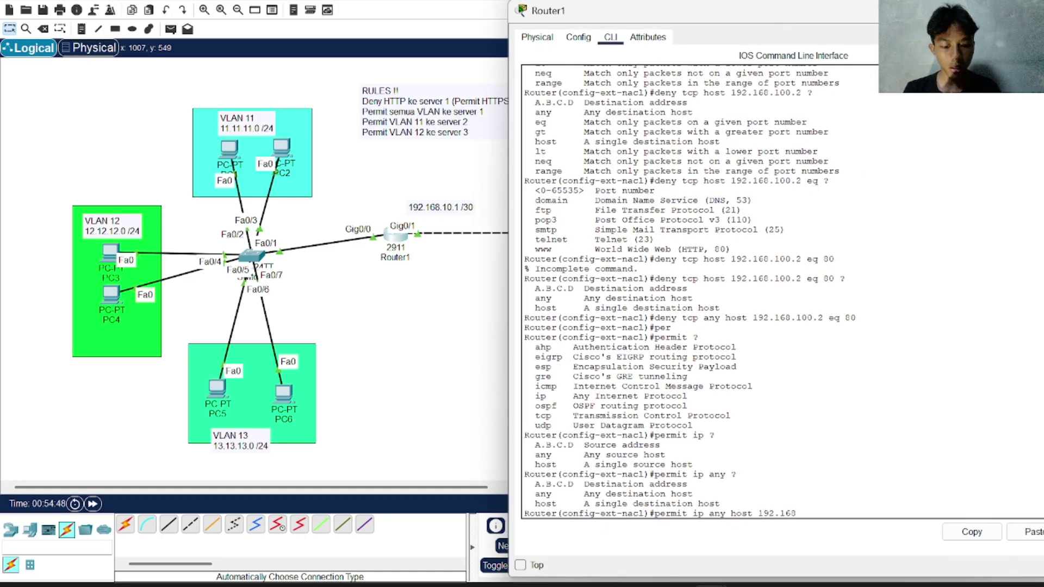
{"action": "type", "text": ".100.1"}
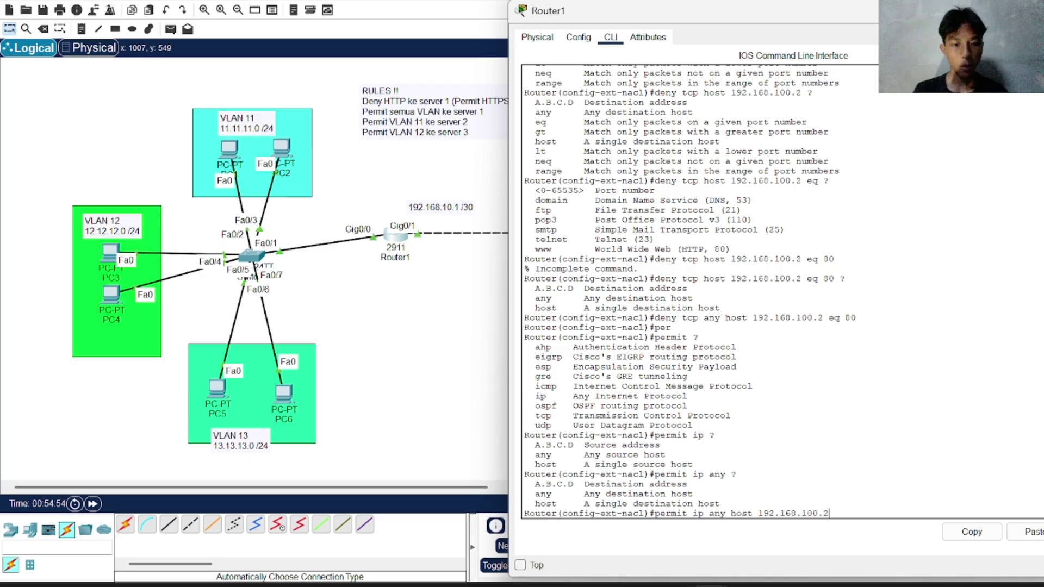
{"action": "type", "text": " ?"}
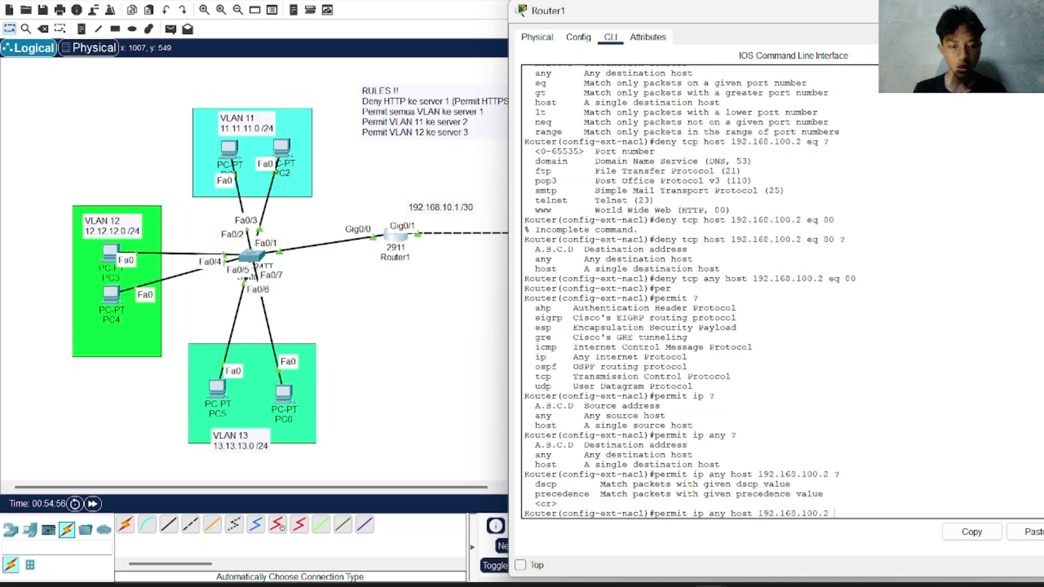
{"action": "key", "text": "Return"}
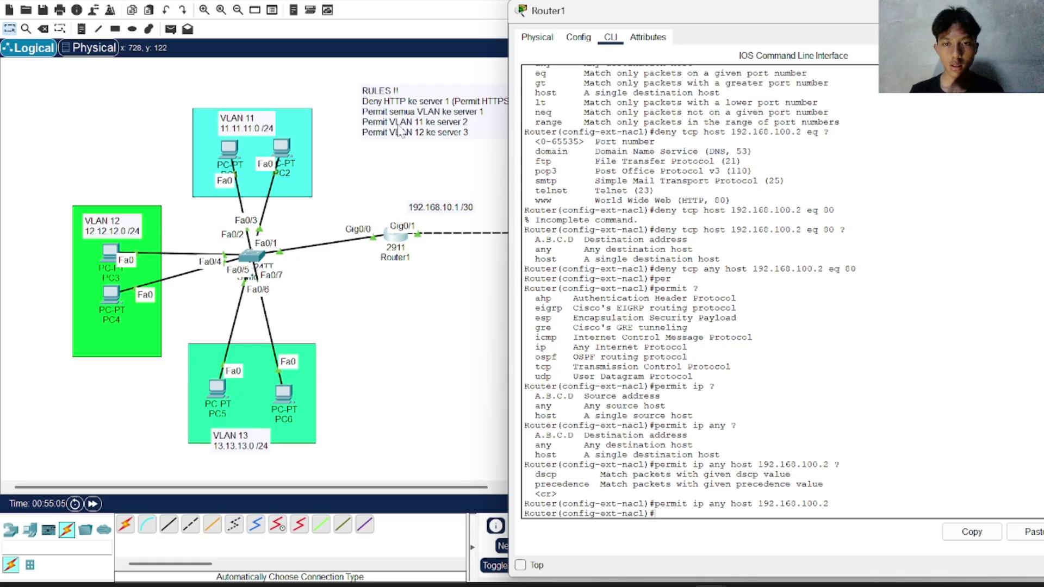
- Start another permit rule in access list 100, list its protocol choices and choose ip
{"action": "type", "text": "perm"}
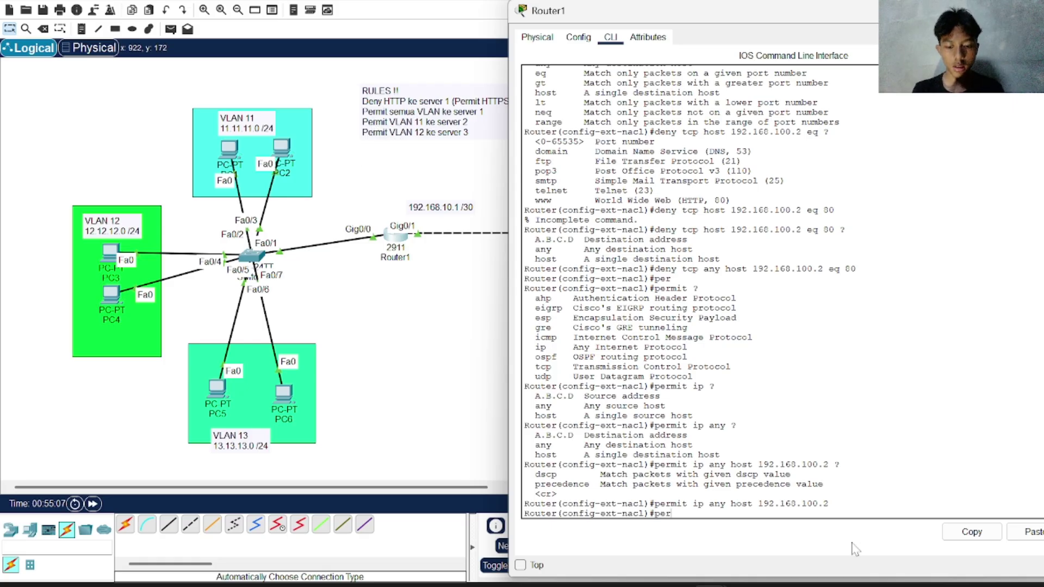
{"action": "key", "text": "Tab"}
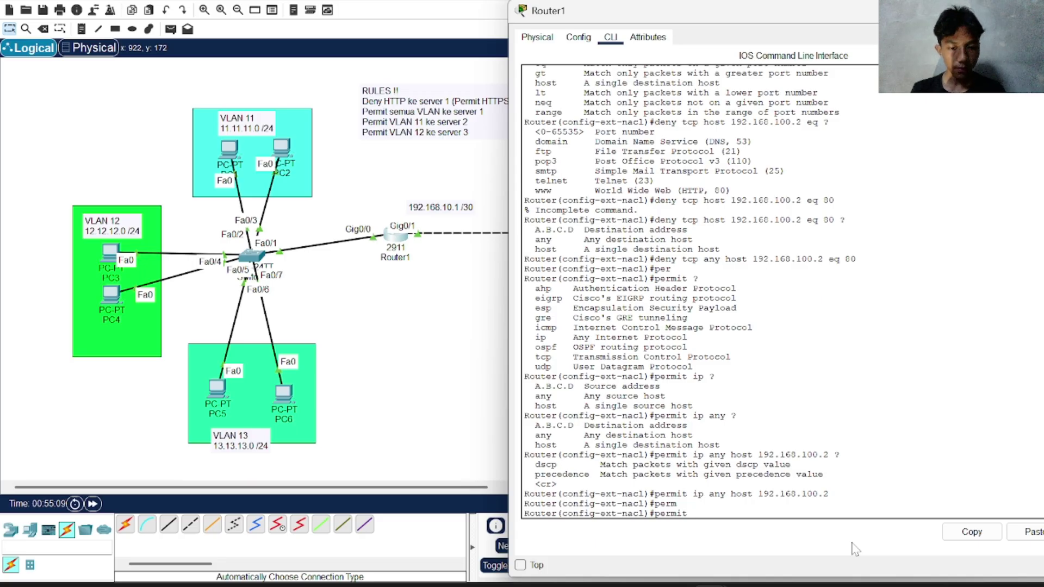
{"action": "type", "text": "?"}
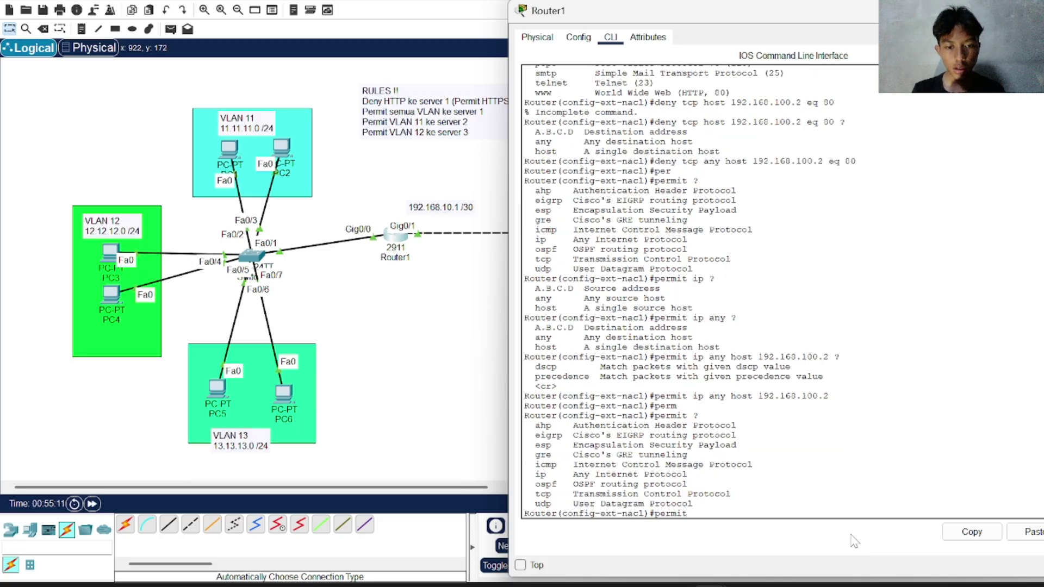
{"action": "type", "text": "ip"}
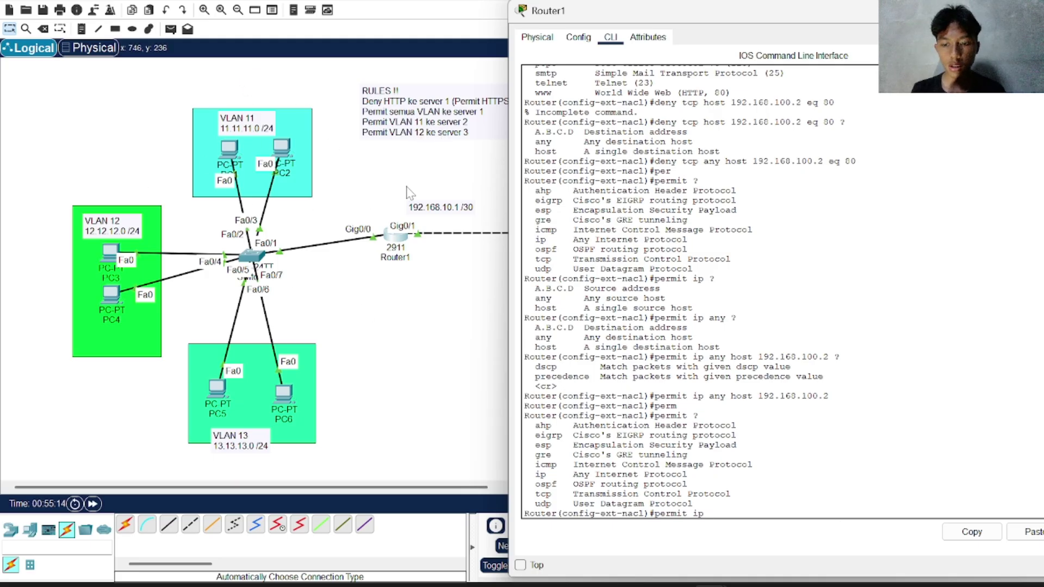
- Enter VLAN 11's network 11.11.11.0 as the source of the permit ip rule and list what must follow it
{"action": "type", "text": " 11..11.1"}
{"action": "key", "text": "BackSpace"}
{"action": "key", "text": "BackSpace"}
{"action": "key", "text": "BackSpace"}
{"action": "key", "text": "BackSpace"}
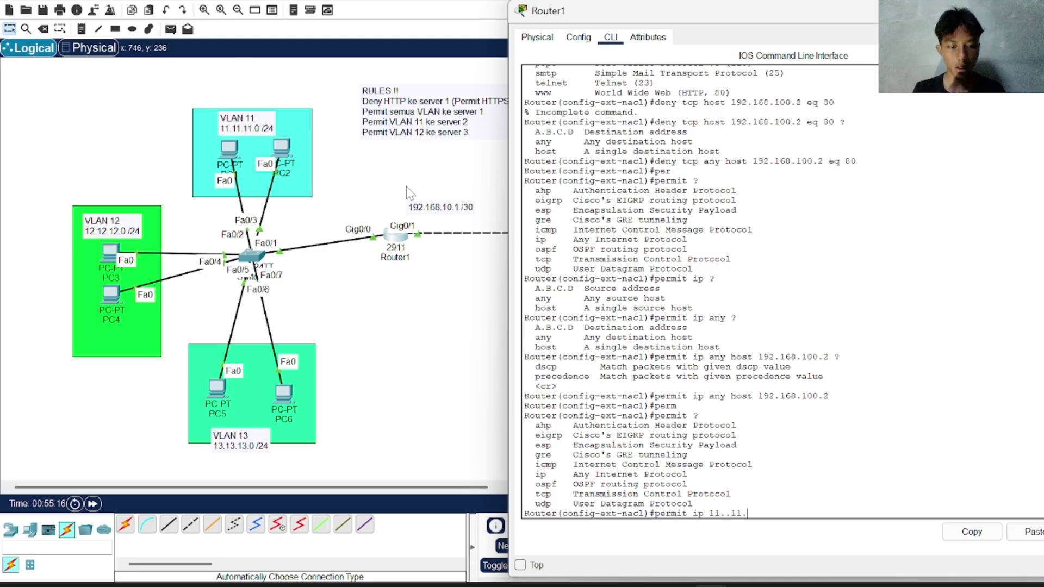
{"action": "type", "text": "11."}
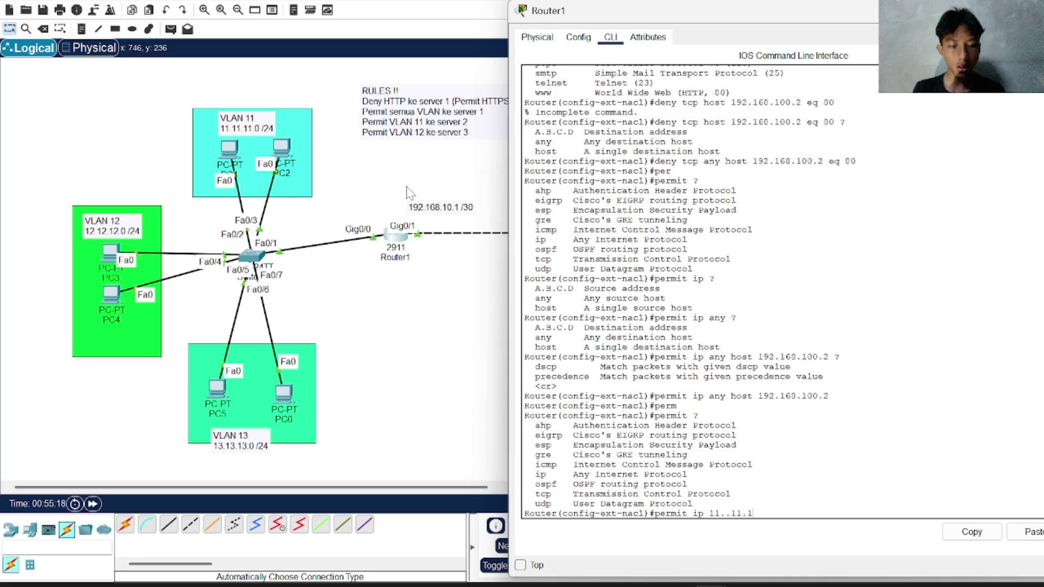
{"action": "key", "text": "BackSpace"}
{"action": "key", "text": "BackSpace"}
{"action": "key", "text": "BackSpace"}
{"action": "key", "text": "BackSpace"}
{"action": "type", "text": "11.11.0"}
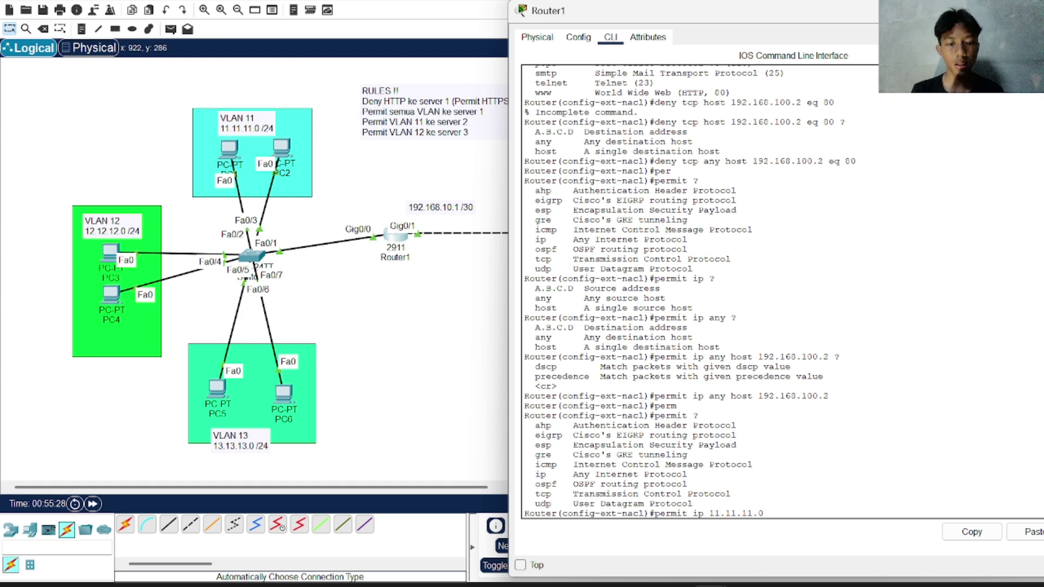
{"action": "type", "text": "?"}
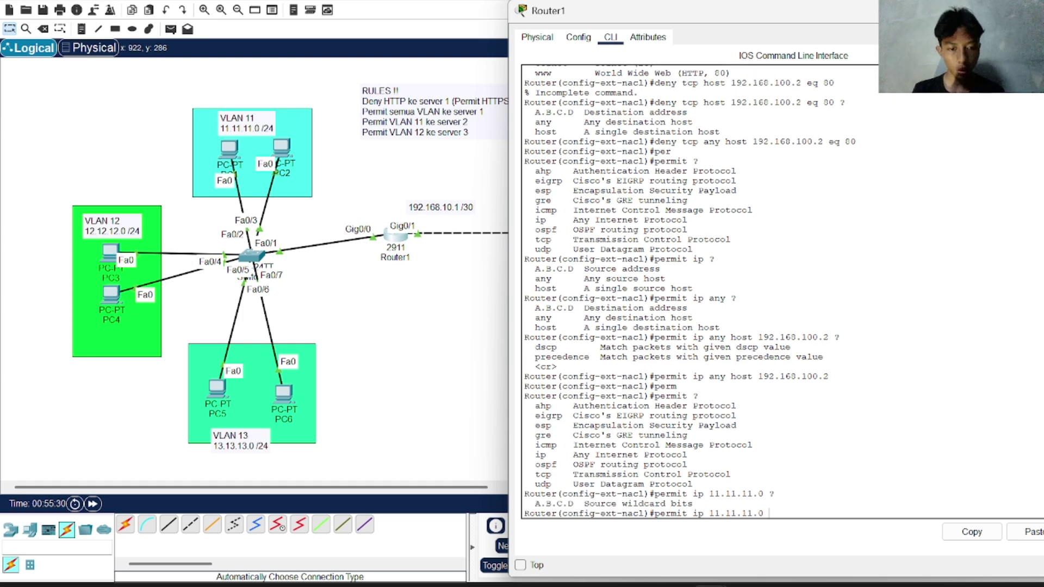
- Complete the VLAN 11 rule with wildcard 0.0.0.255, list the destination choices, set destination host 192.168.100.3 and submit it
{"action": "type", "text": "0.0.0"}
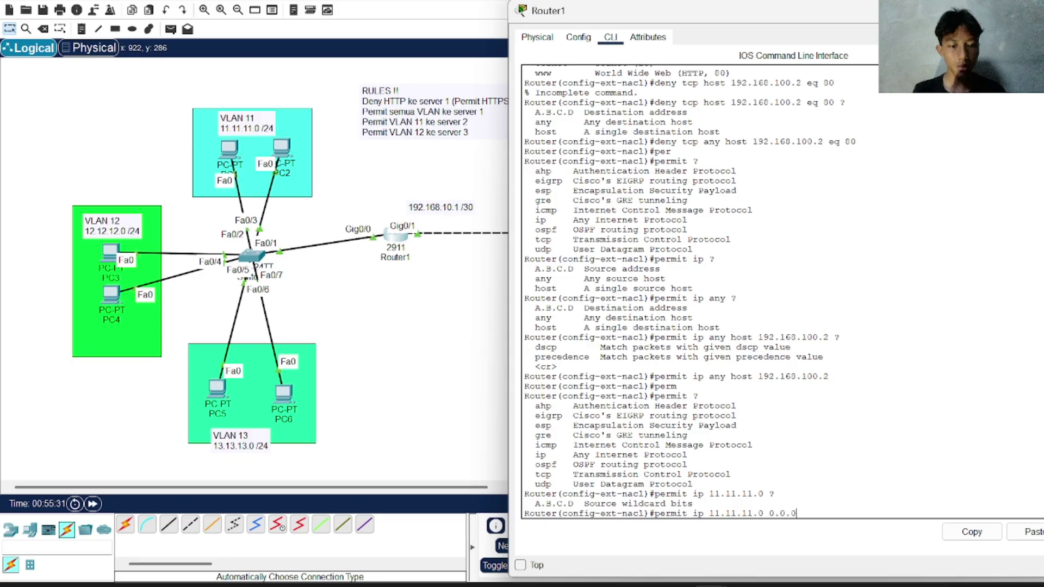
{"action": "type", "text": ".255"}
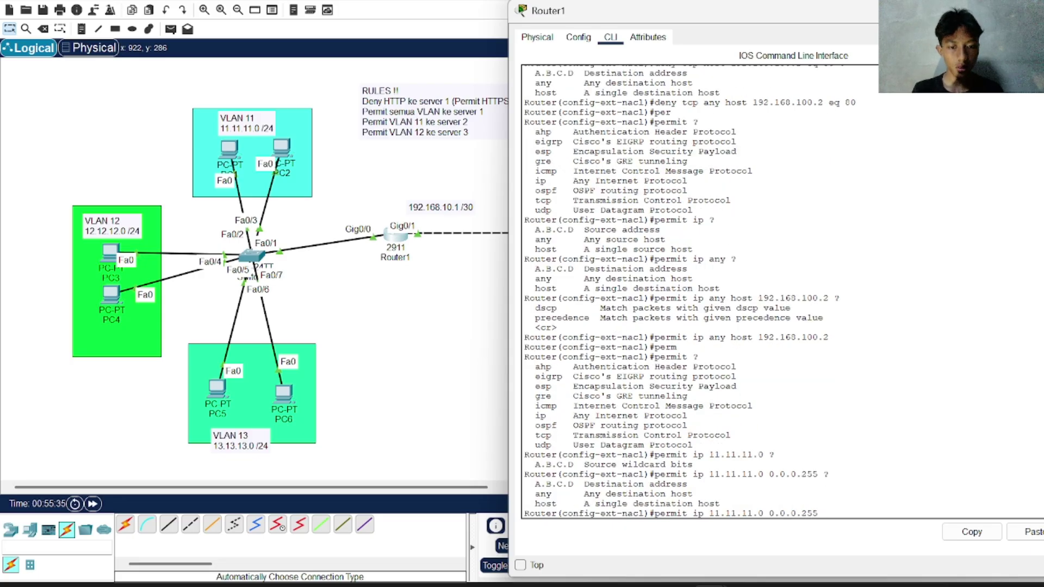
{"action": "type", "text": " ?h"}
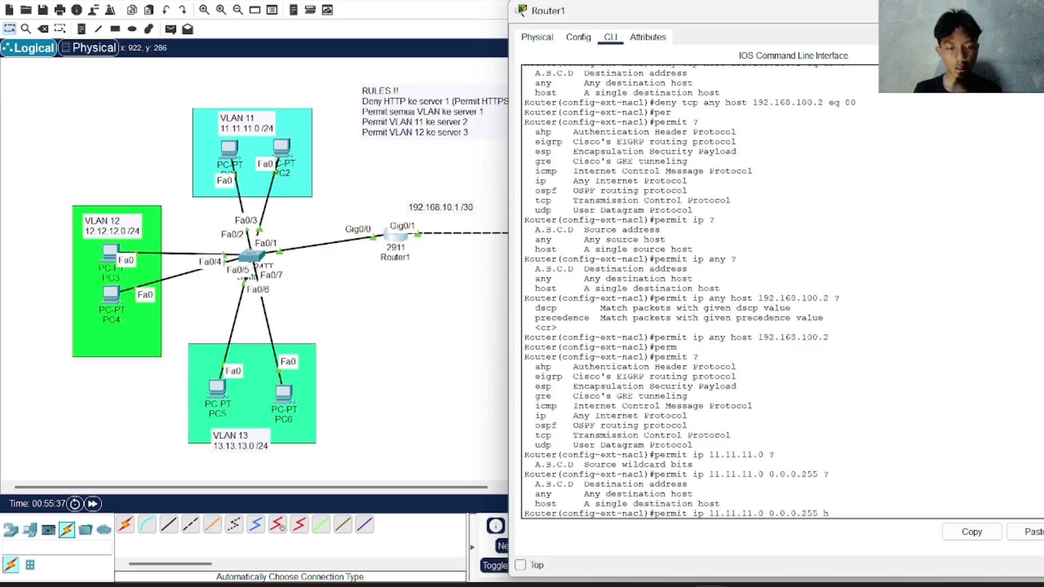
{"action": "type", "text": "ost "}
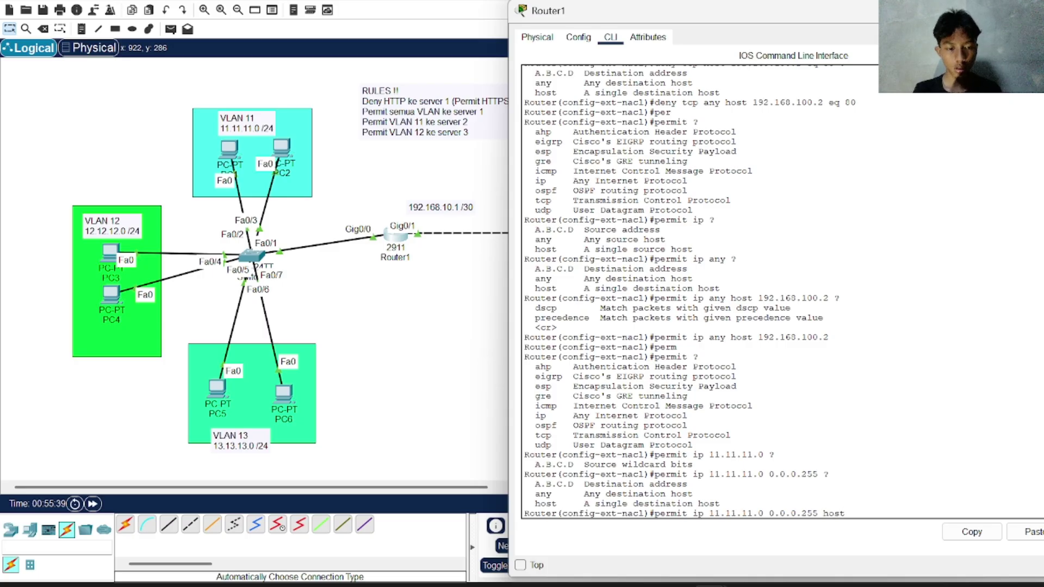
{"action": "type", "text": "192"}
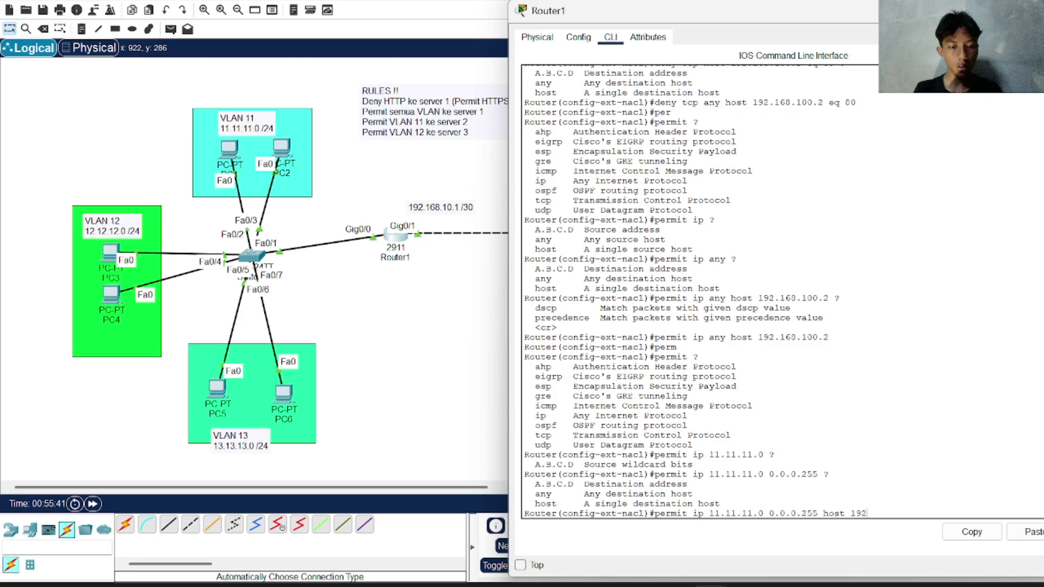
{"action": "type", "text": ".168"}
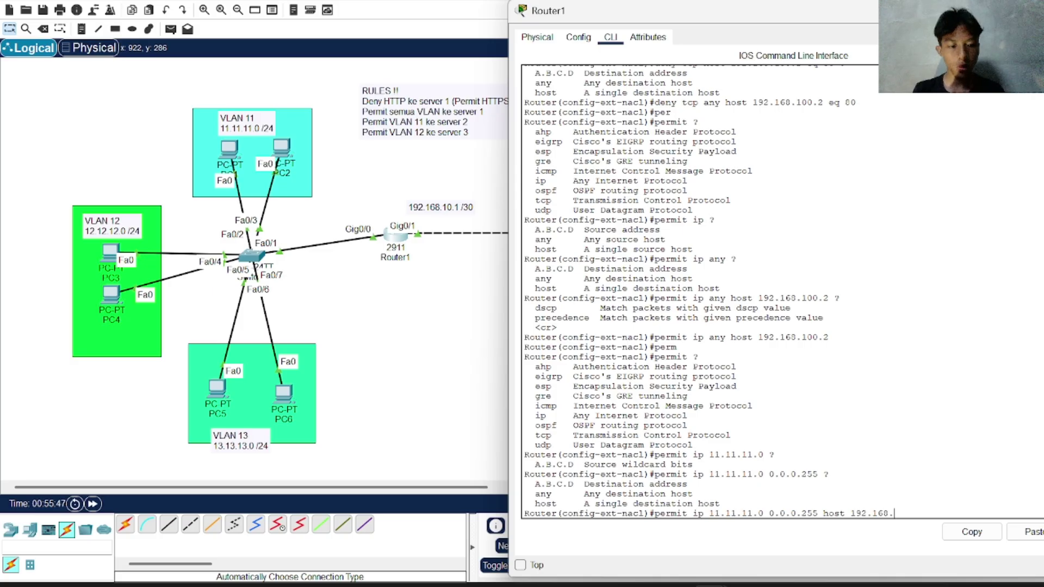
{"action": "type", "text": ".100"}
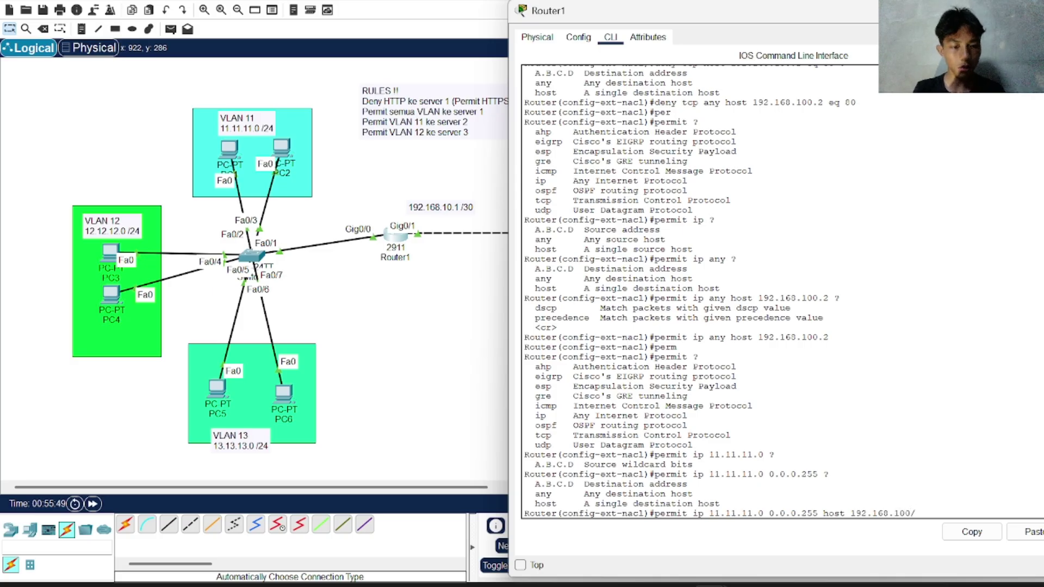
{"action": "type", "text": ".3"}
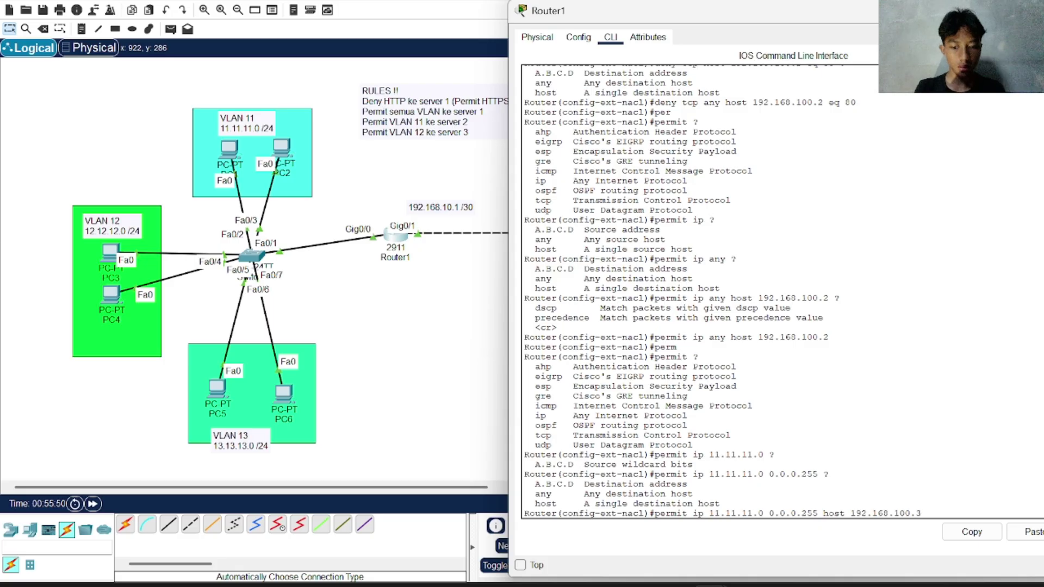
{"action": "key", "text": "Return"}
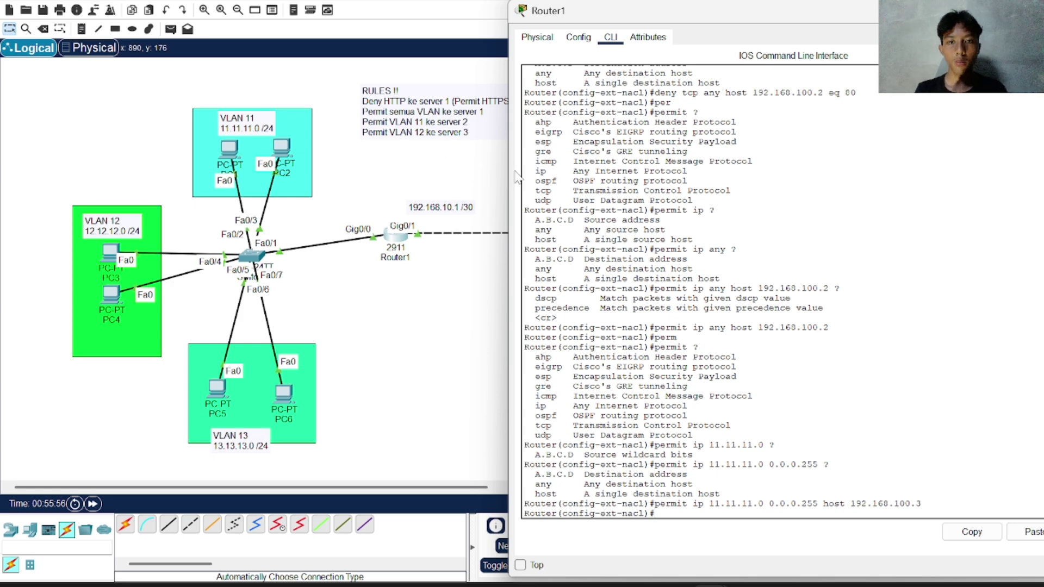
- Add the VLAN 12 rule permit ip 12.12.12.0 0.0.0.255 host 192.168.100.4 to the access list
{"action": "type", "text": "perg"}
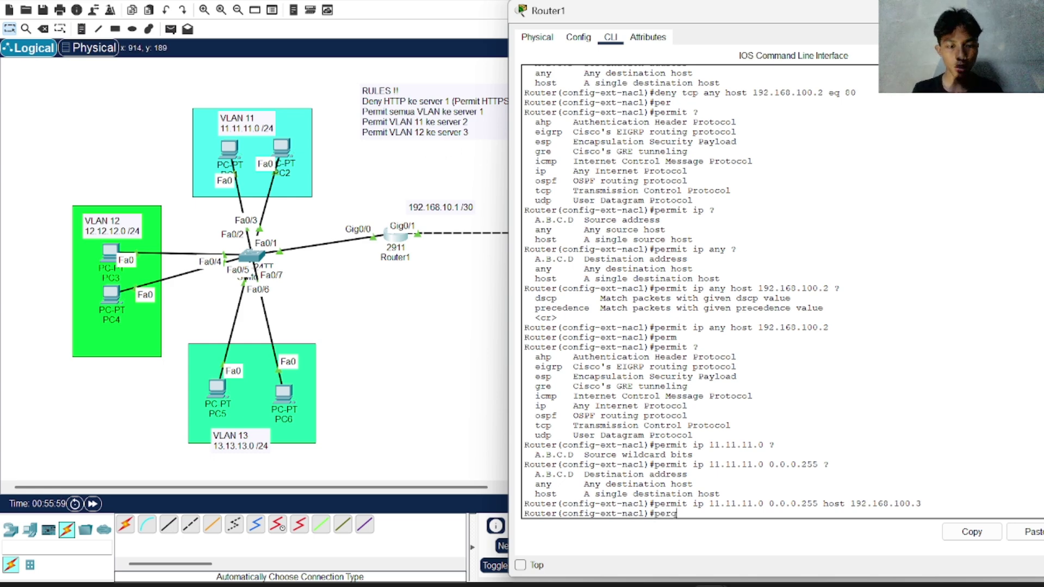
{"action": "key", "text": "Tab"}
{"action": "type", "text": "i"}
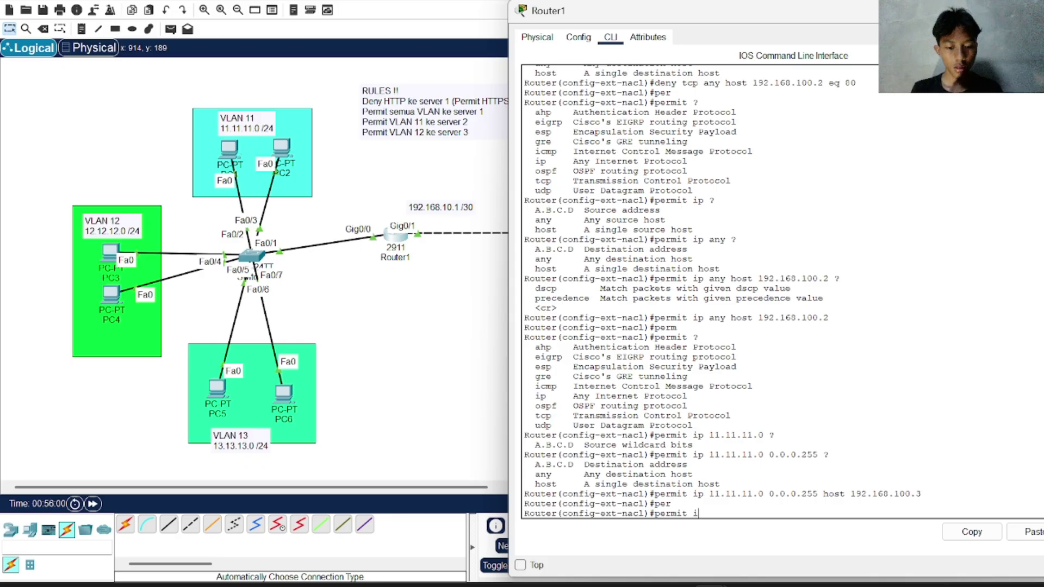
{"action": "type", "text": "p 1"}
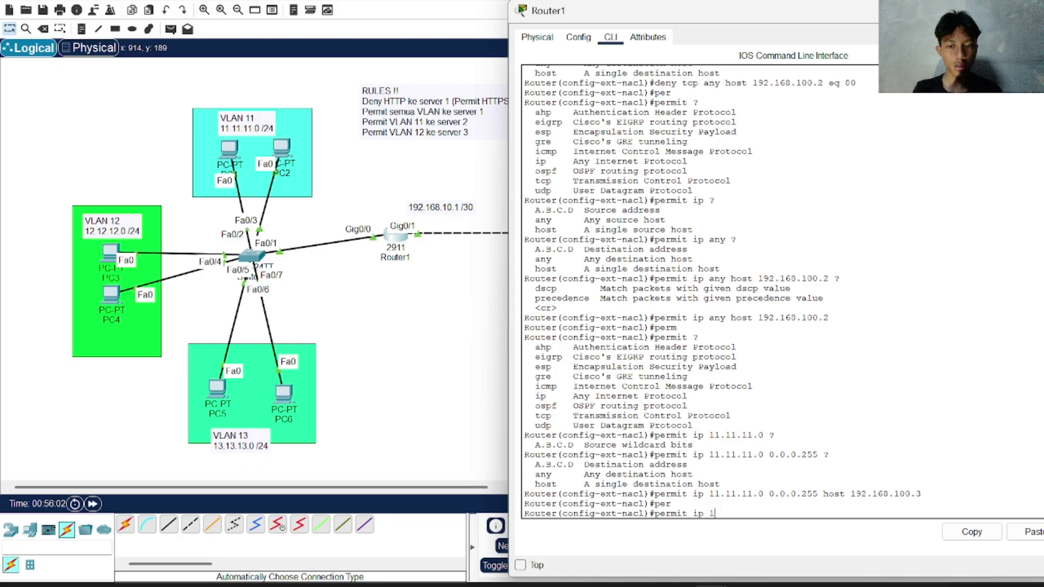
{"action": "type", "text": "2.1"}
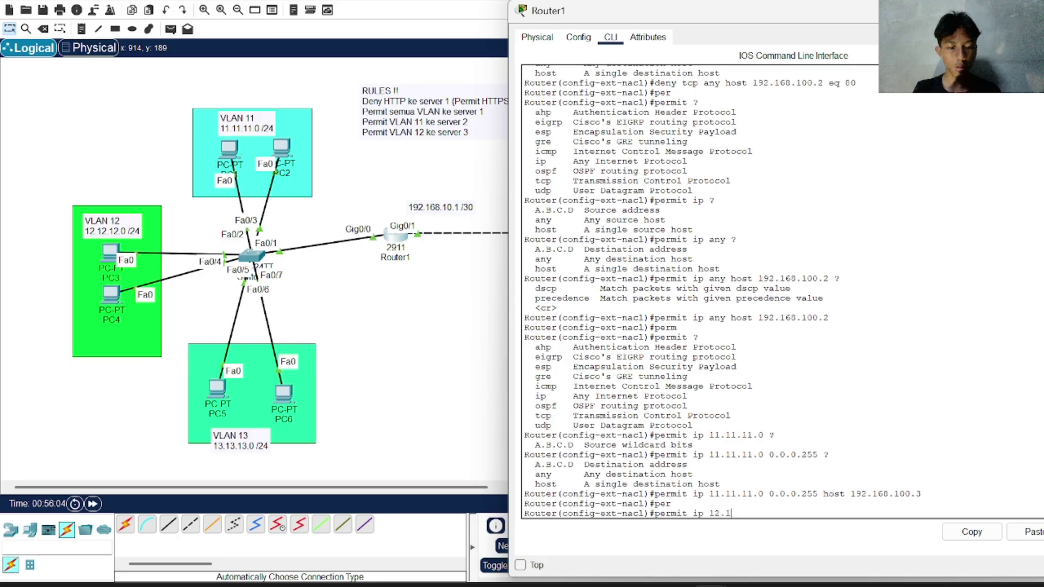
{"action": "type", "text": "2.12.0"}
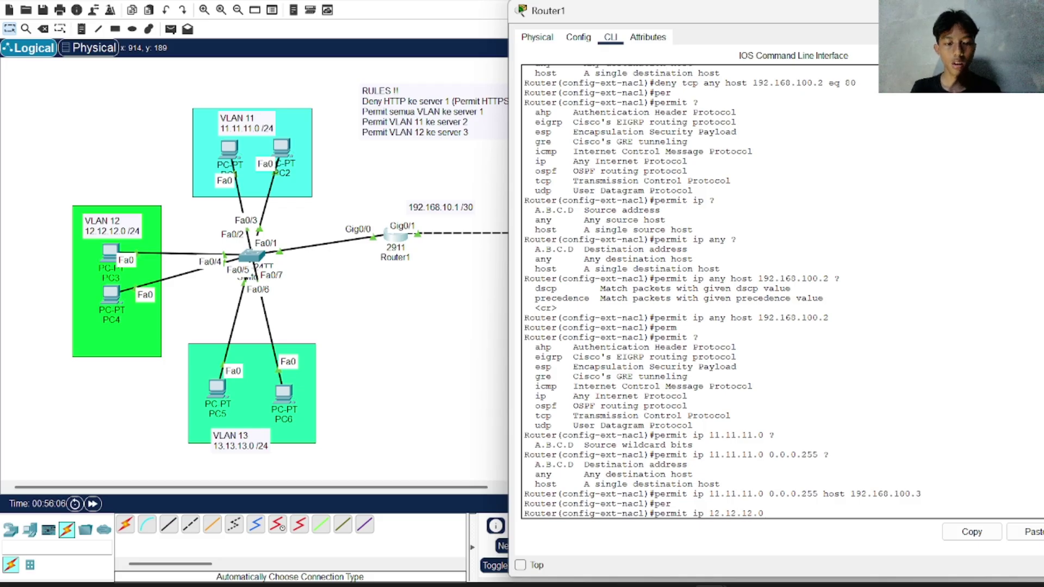
{"action": "type", "text": " 0.0.0"}
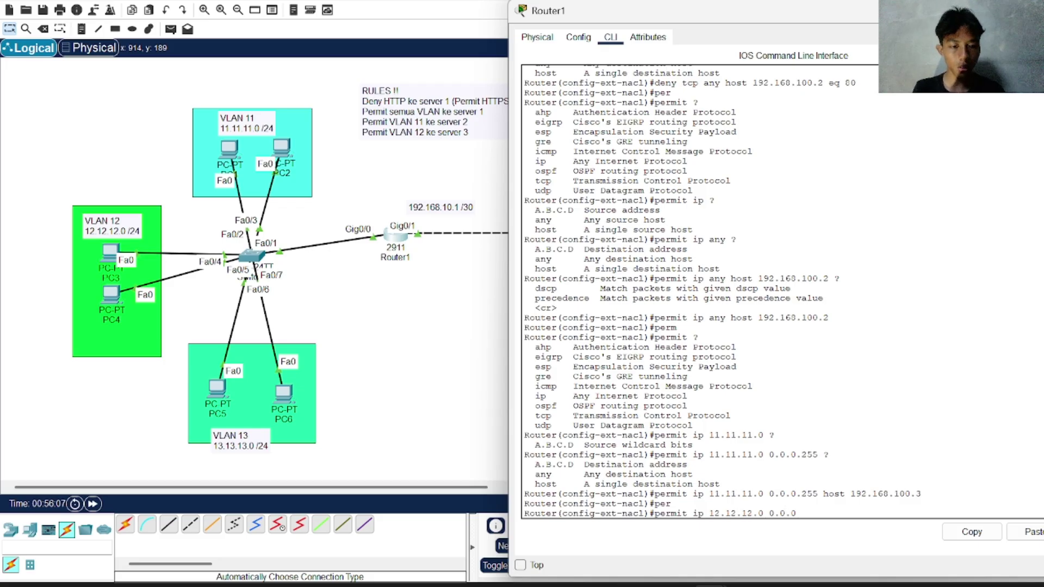
{"action": "type", "text": ".255"}
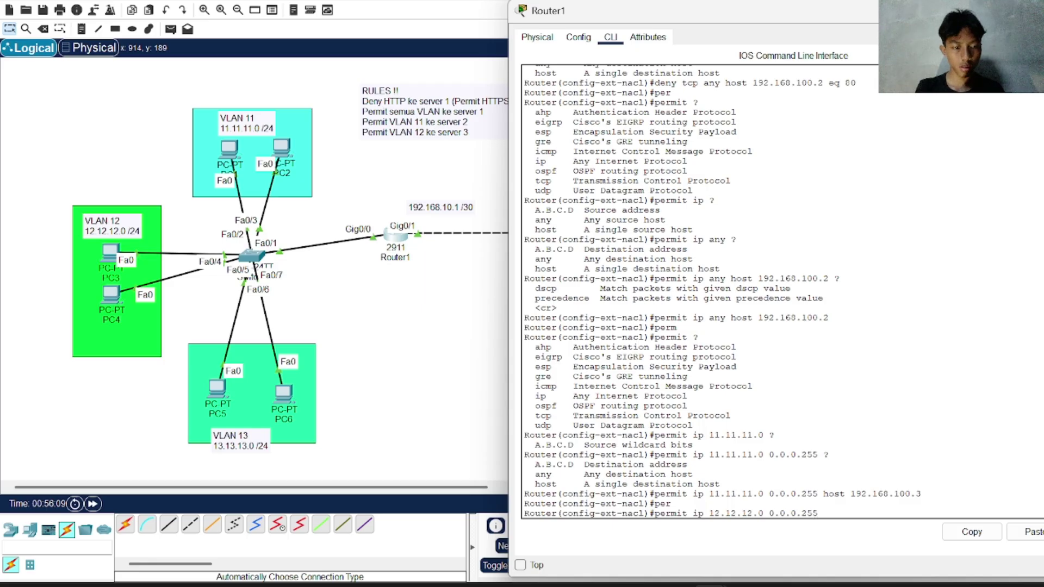
{"action": "type", "text": " host "}
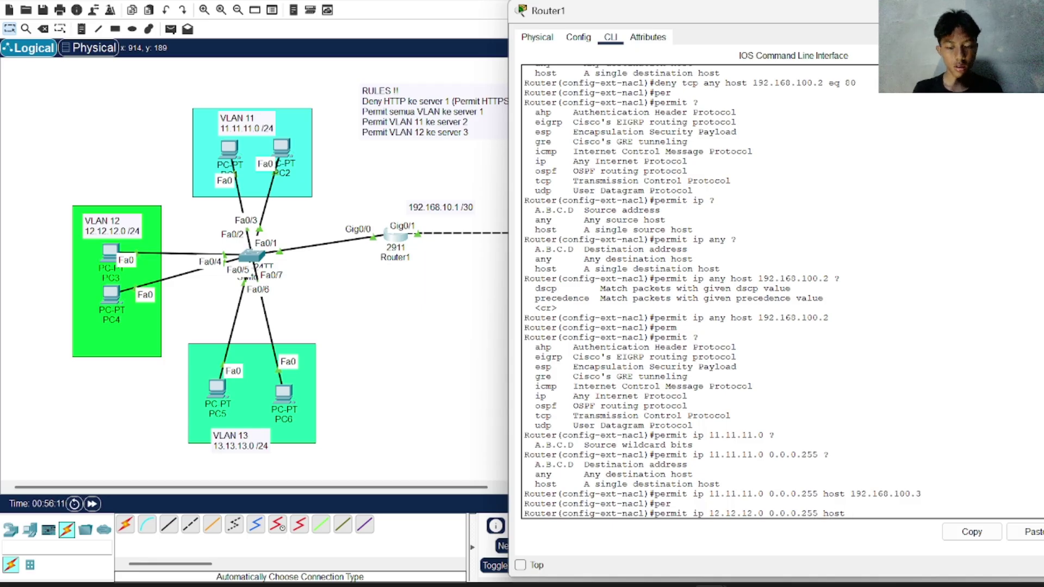
{"action": "type", "text": "192.168."}
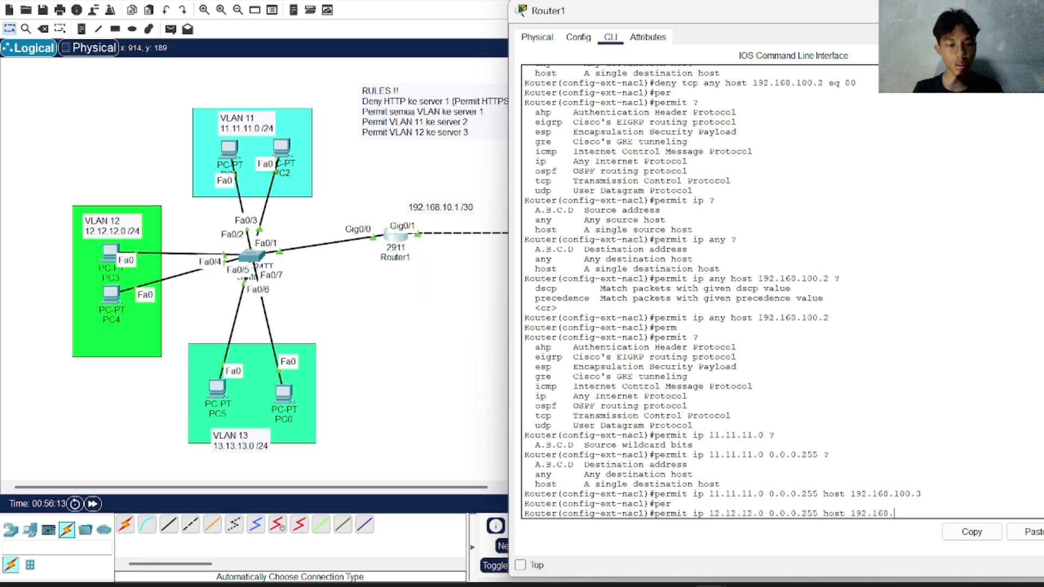
{"action": "type", "text": "100."}
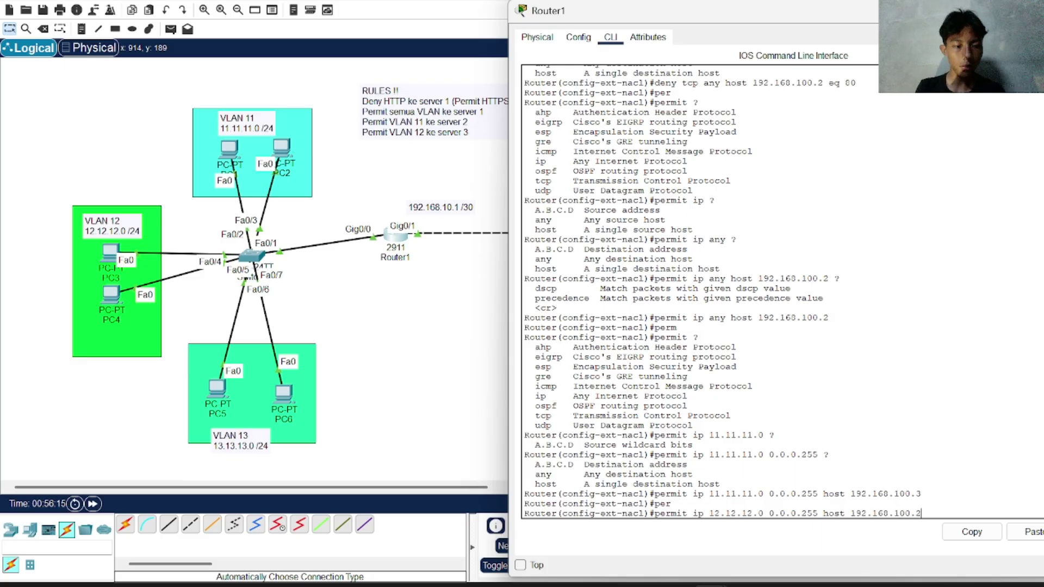
{"action": "type", "text": "4"}
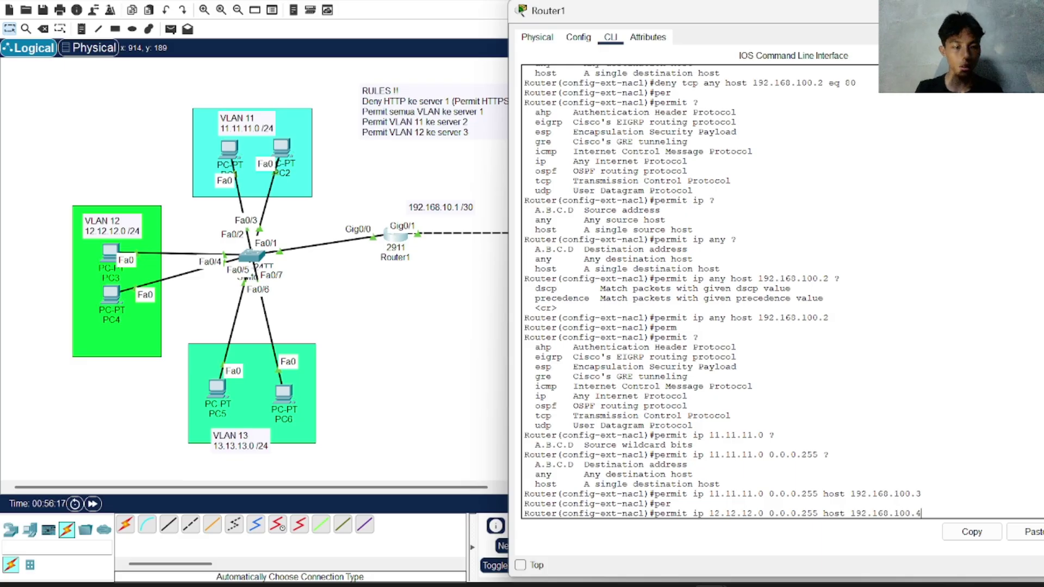
{"action": "key", "text": "Return"}
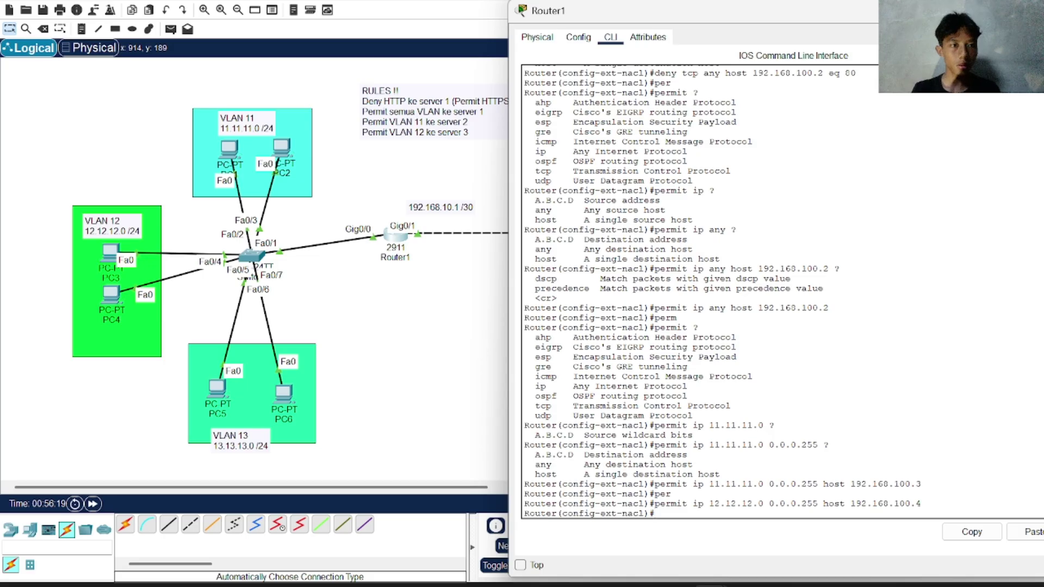
- Move the router window out of the way and check the IP addresses of Server2 and Server3 in the topology
{"action": "left_click", "coordinate": [992, 10]}
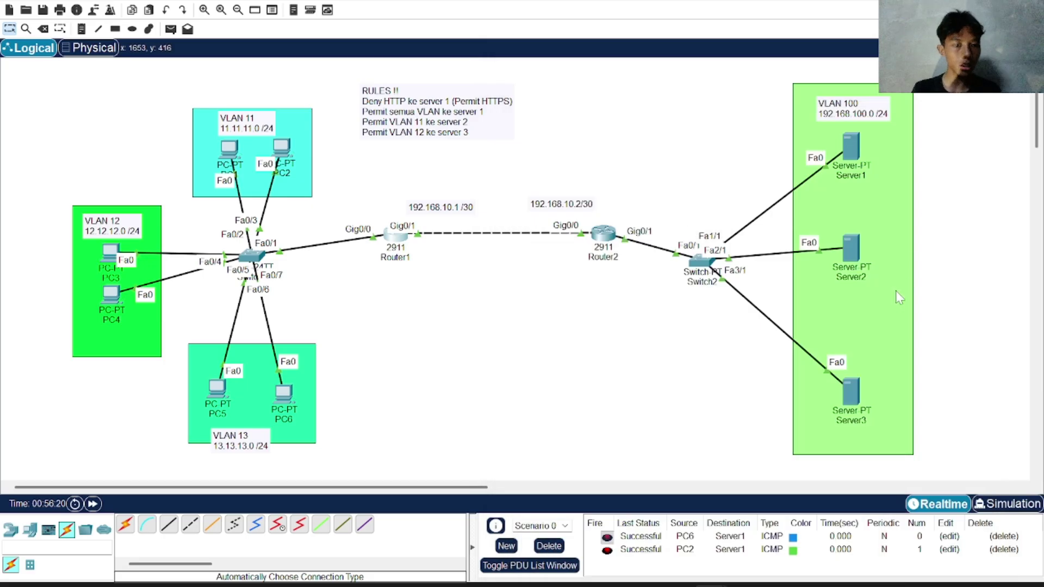
{"action": "left_click", "coordinate": [848, 250]}
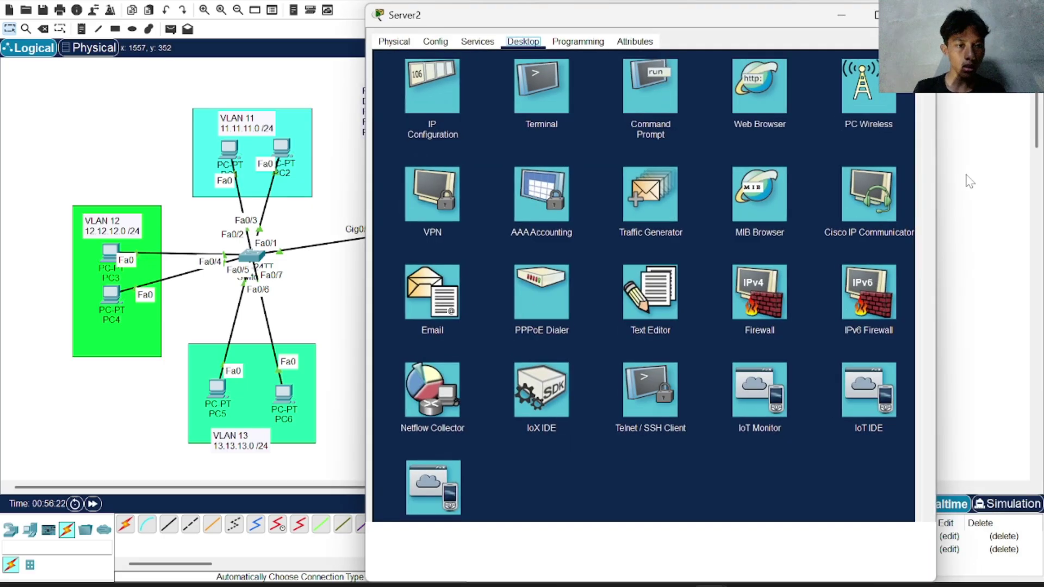
{"action": "left_click", "coordinate": [967, 178]}
{"action": "mouse_move", "coordinate": [852, 255]}
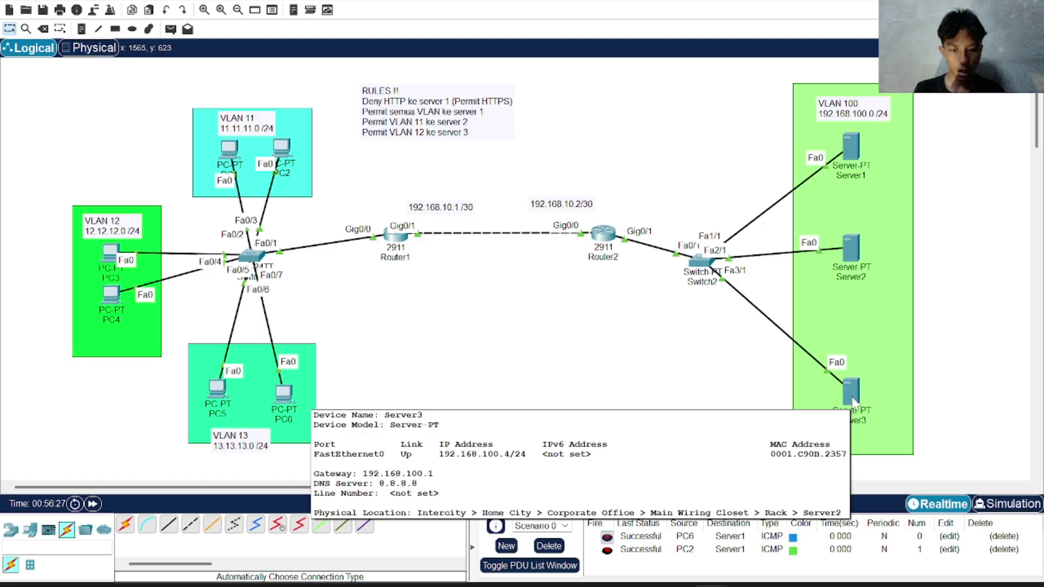
- Return to Router1's command line, enter configuration of interface g0/1 and begin an ip access-group command
{"action": "left_click", "coordinate": [395, 237]}
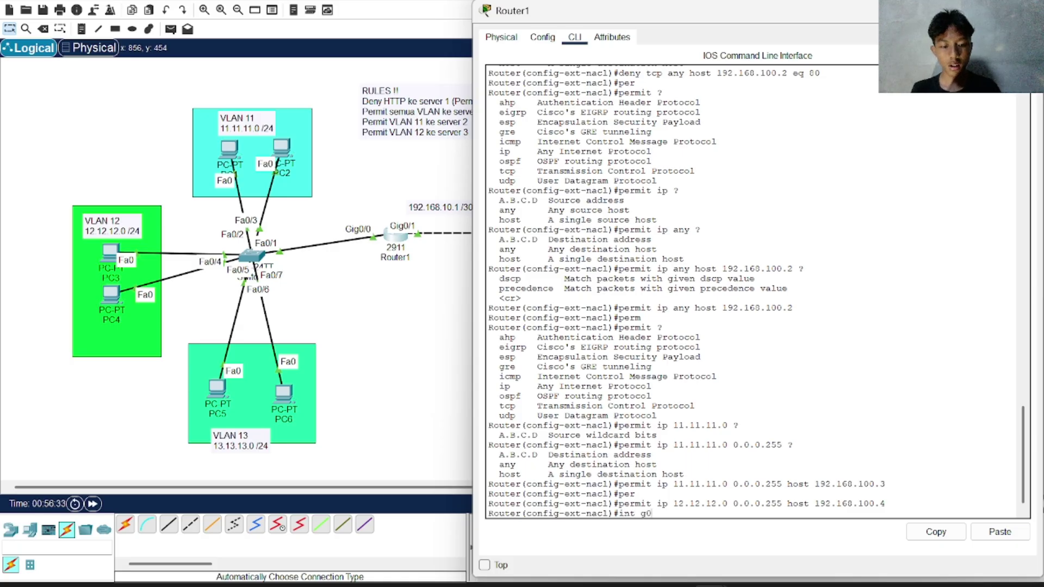
{"action": "key", "text": "Return"}
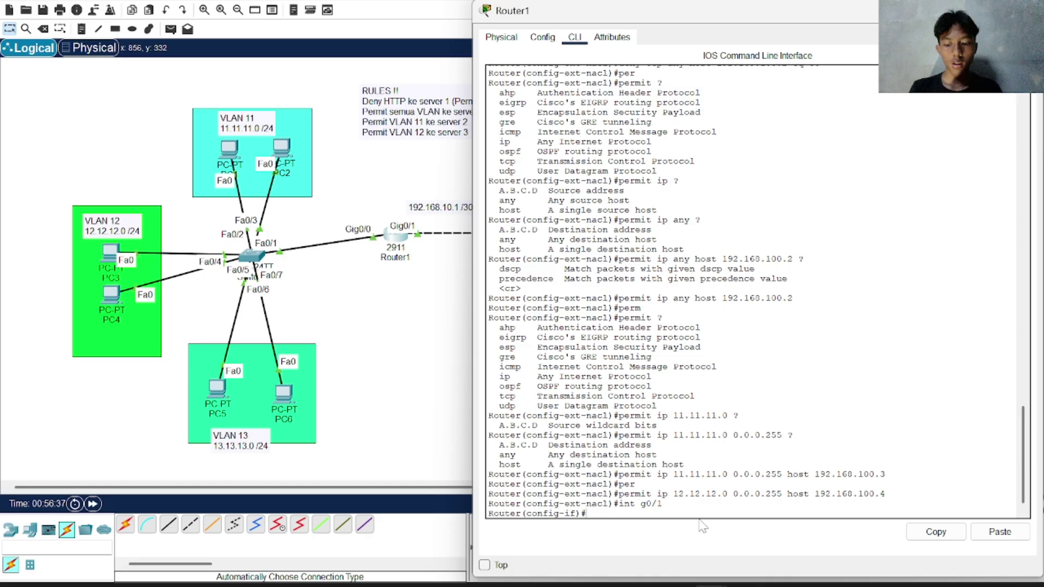
{"action": "type", "text": "ip acc"}
{"action": "key", "text": "Tab"}
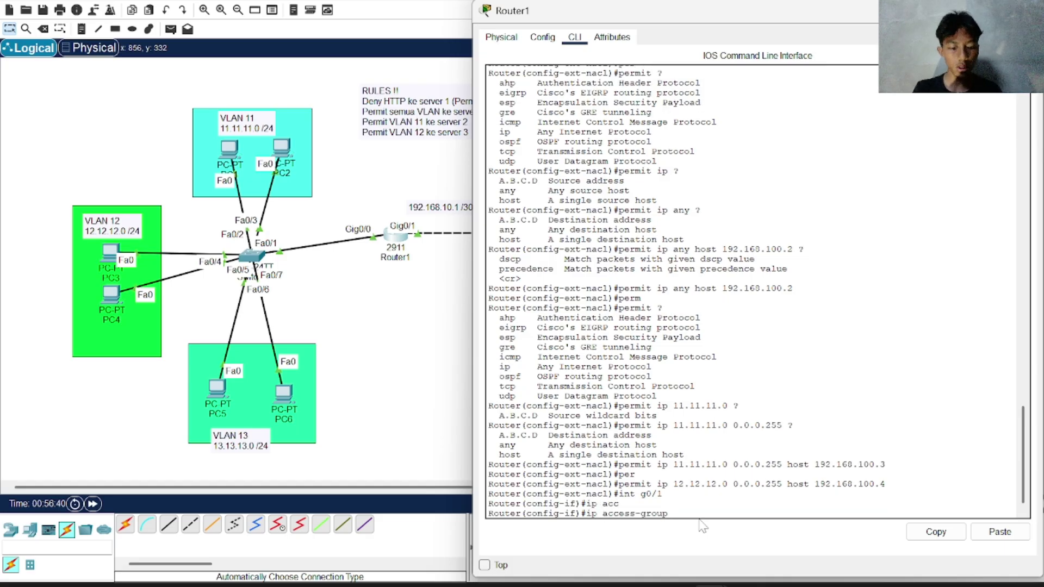
- Look up the extended access list's number in the console history and try to submit ip access-group 100 without a direction
{"action": "scroll", "coordinate": [756, 291], "scroll_direction": "up", "scroll_amount": 10}
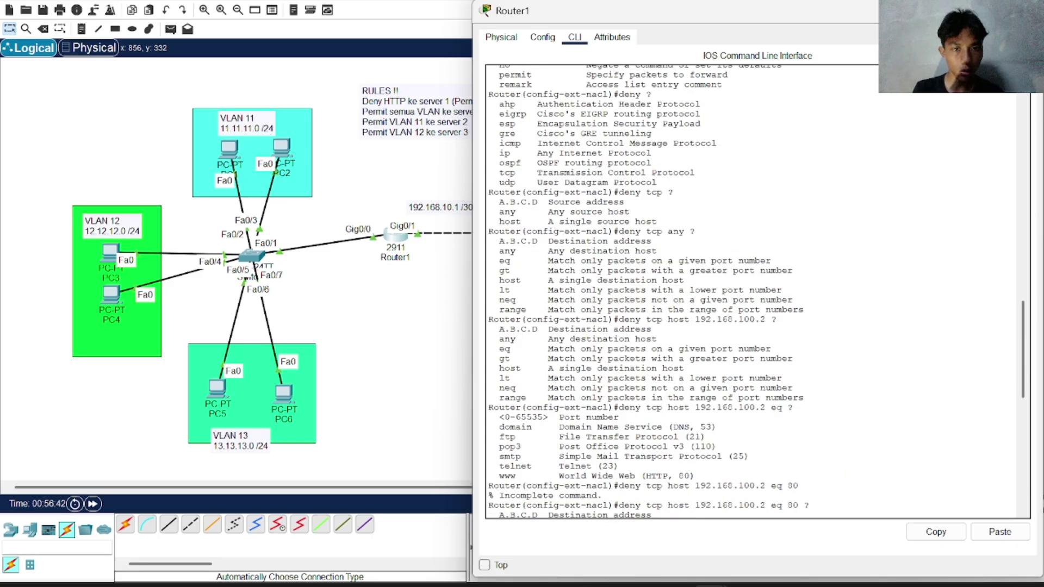
{"action": "scroll", "coordinate": [756, 291], "scroll_direction": "up", "scroll_amount": 6}
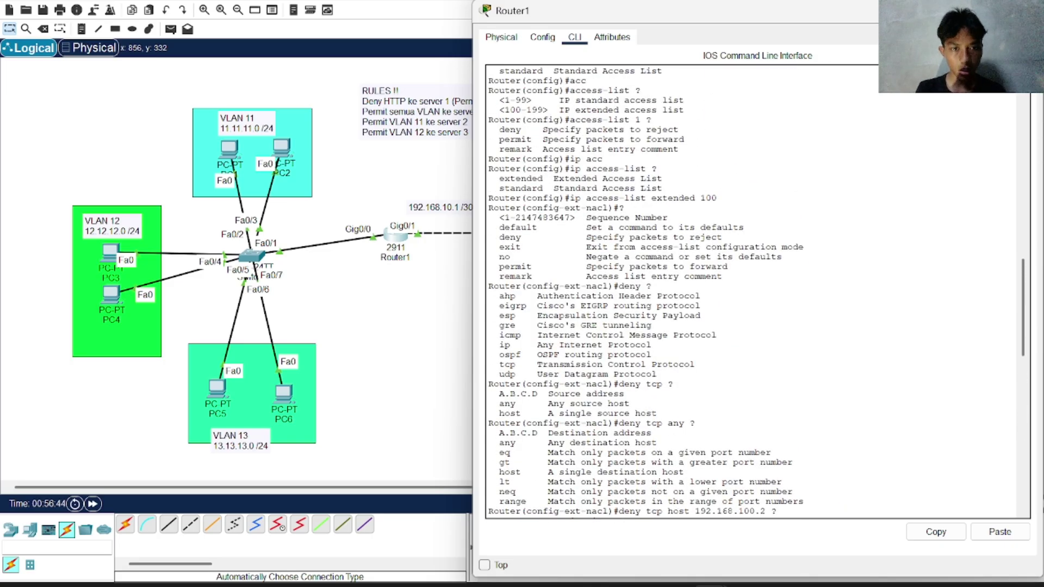
{"action": "left_click_drag", "start_coordinate": [664, 188], "coordinate": [701, 198]}
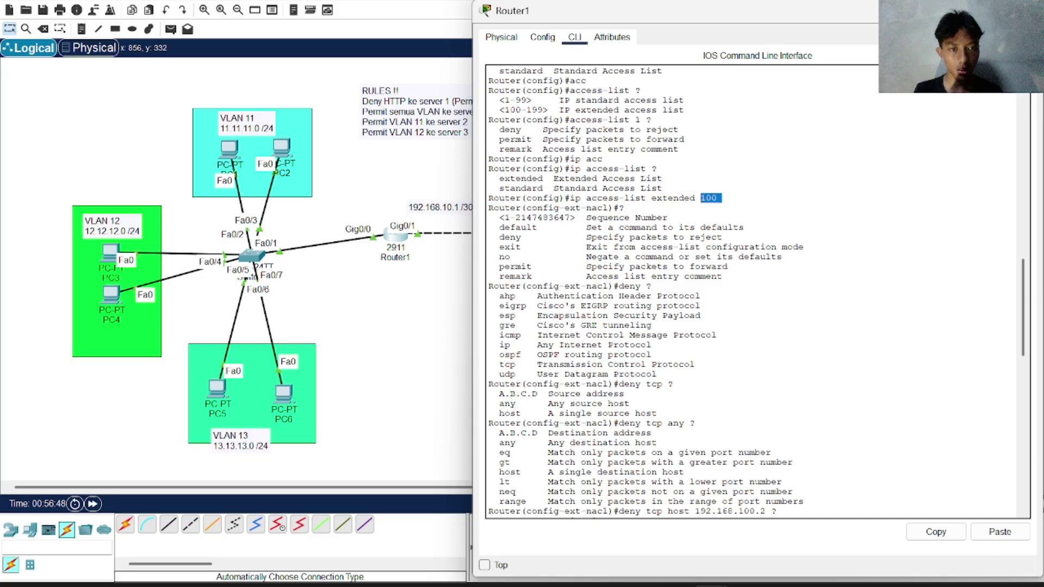
{"action": "scroll", "coordinate": [756, 291], "scroll_direction": "down", "scroll_amount": 20}
{"action": "key", "text": "Return"}
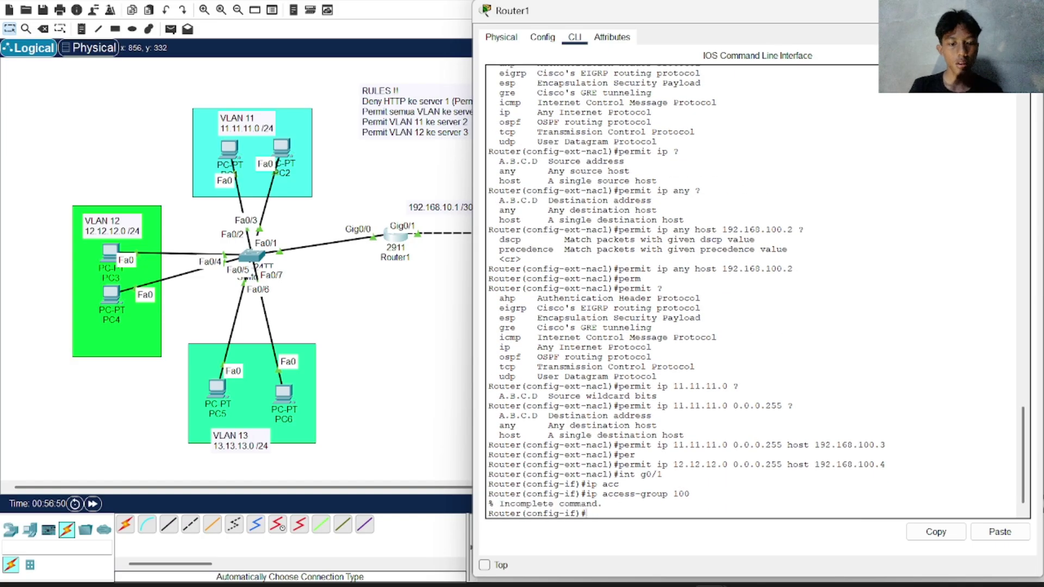
- List the direction options for ip access-group 100 and apply the access list outbound with ip access-group 100 out
{"action": "key", "text": "Up"}
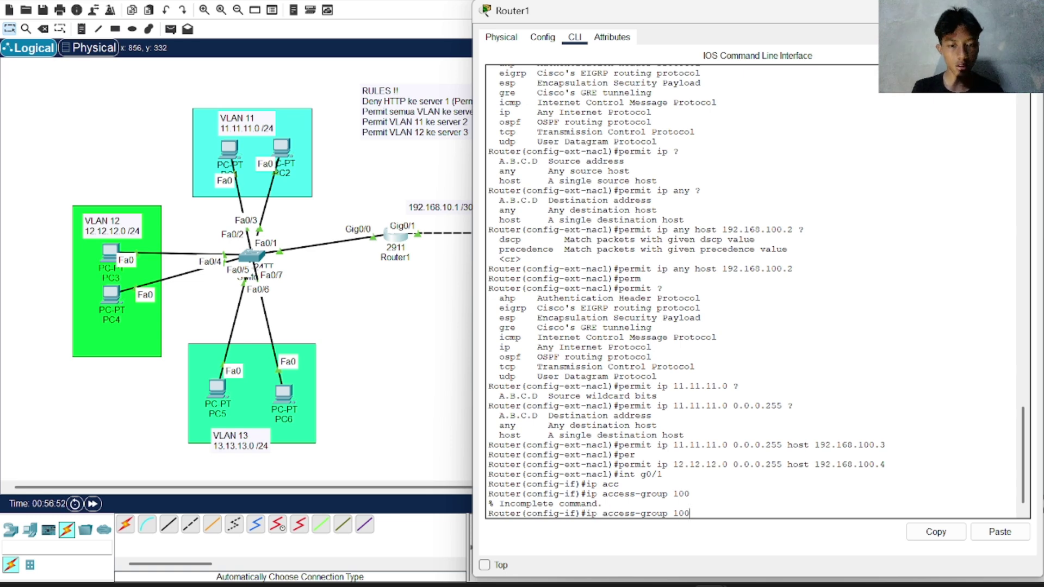
{"action": "type", "text": "?"}
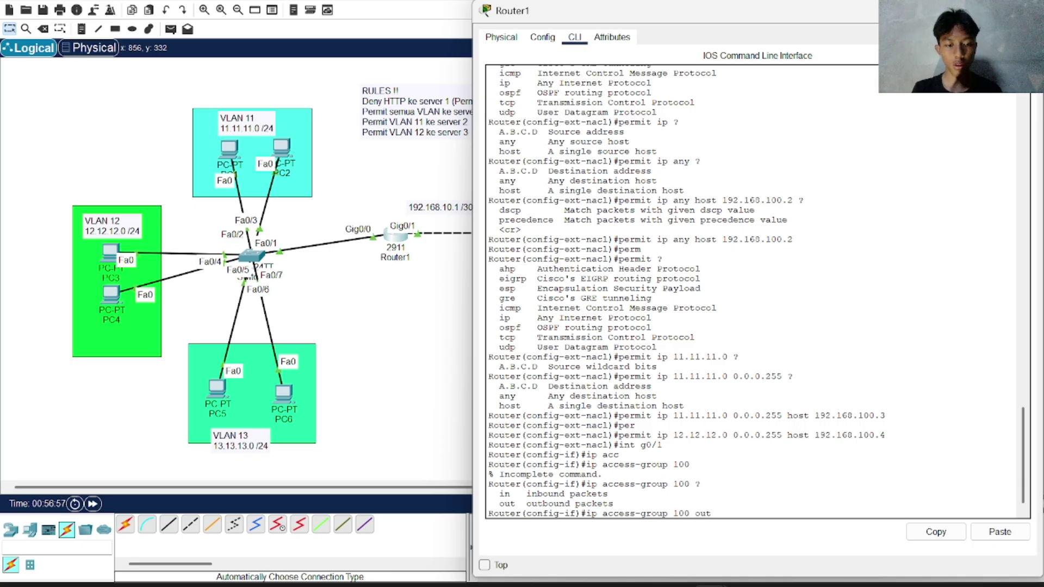
{"action": "key", "text": "Return"}
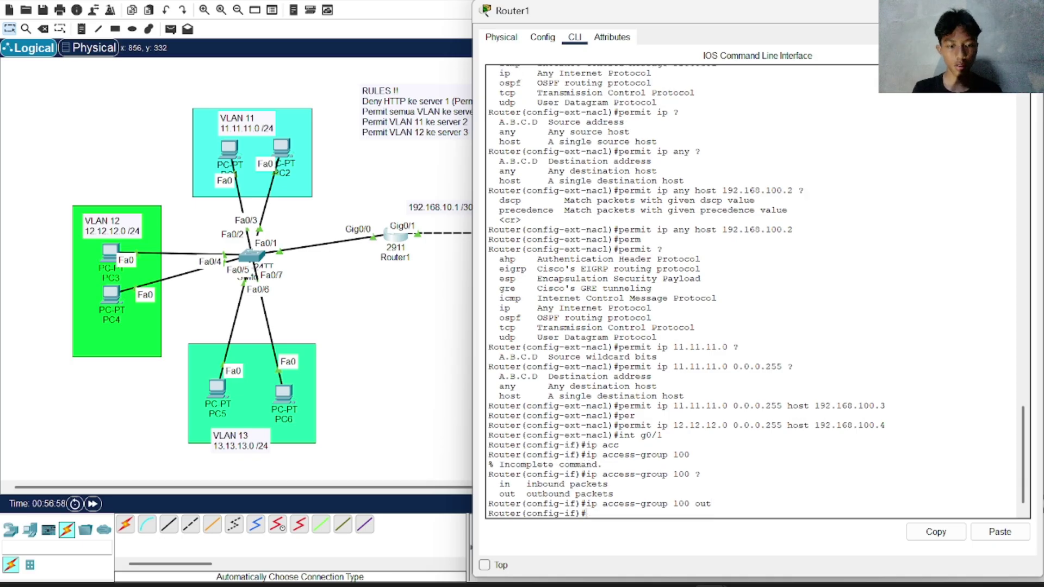
- Leave the router window, clear the old PDU list and send a simple PDU from PC2 to Server1
{"action": "left_click", "coordinate": [440, 394]}
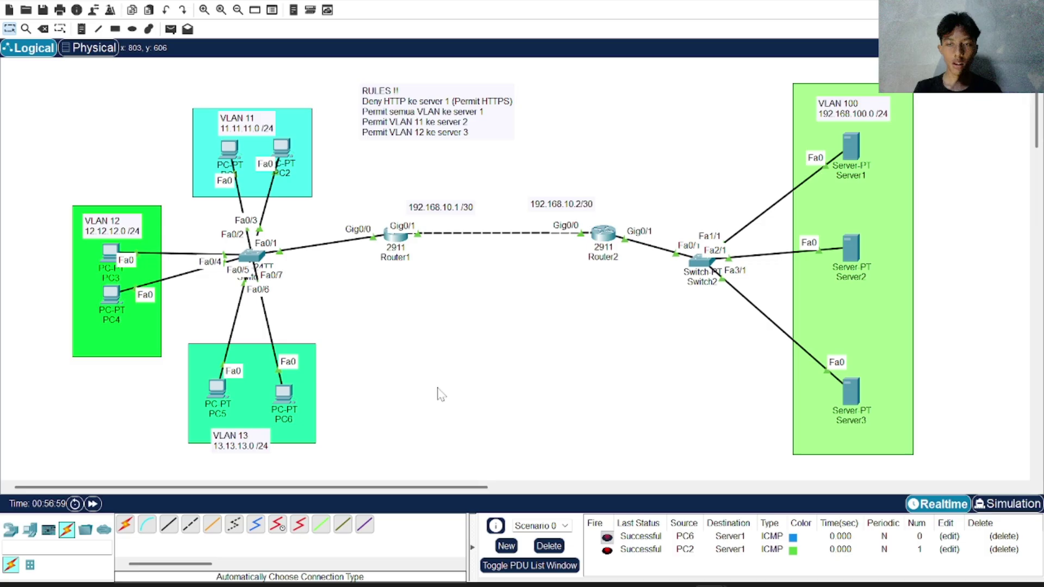
{"action": "left_click", "coordinate": [551, 548]}
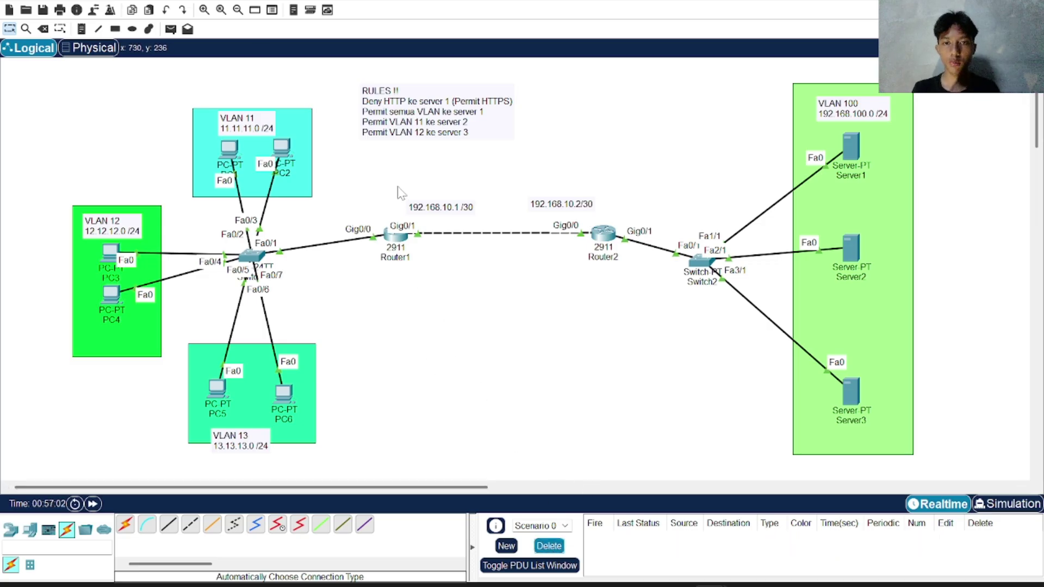
{"action": "left_click", "coordinate": [171, 28]}
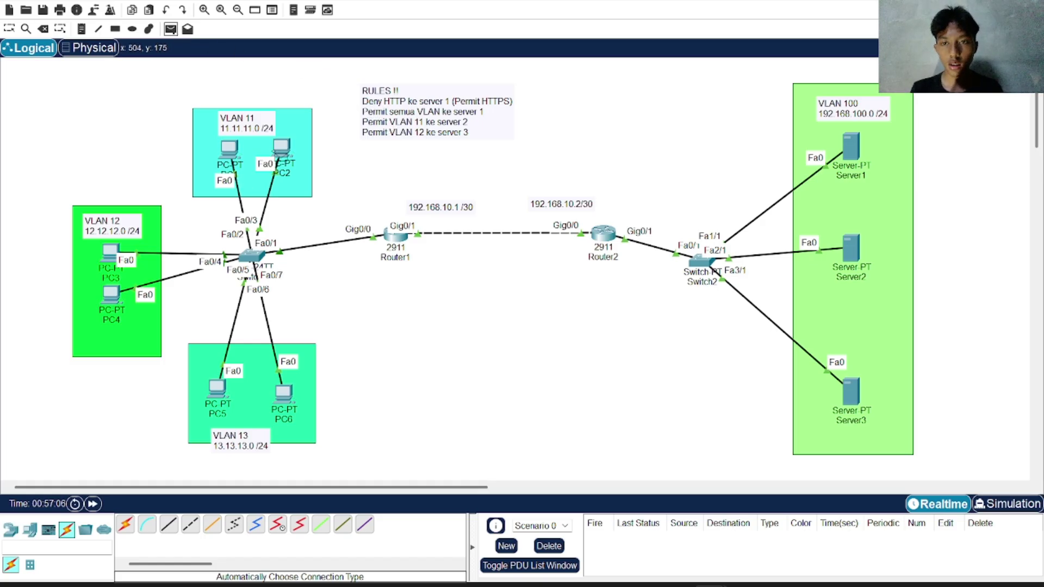
{"action": "left_click", "coordinate": [284, 151]}
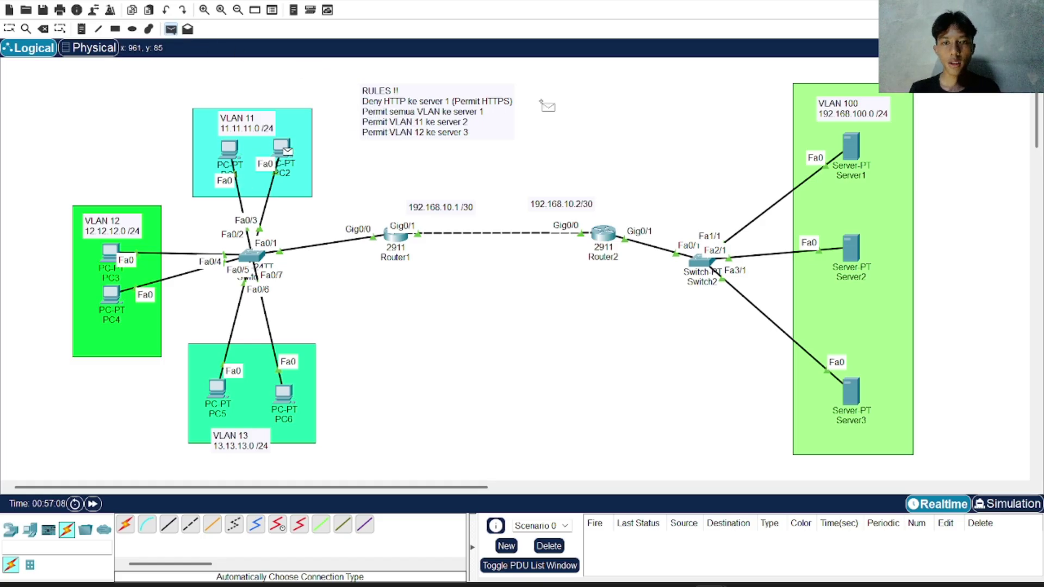
{"action": "left_click", "coordinate": [851, 146]}
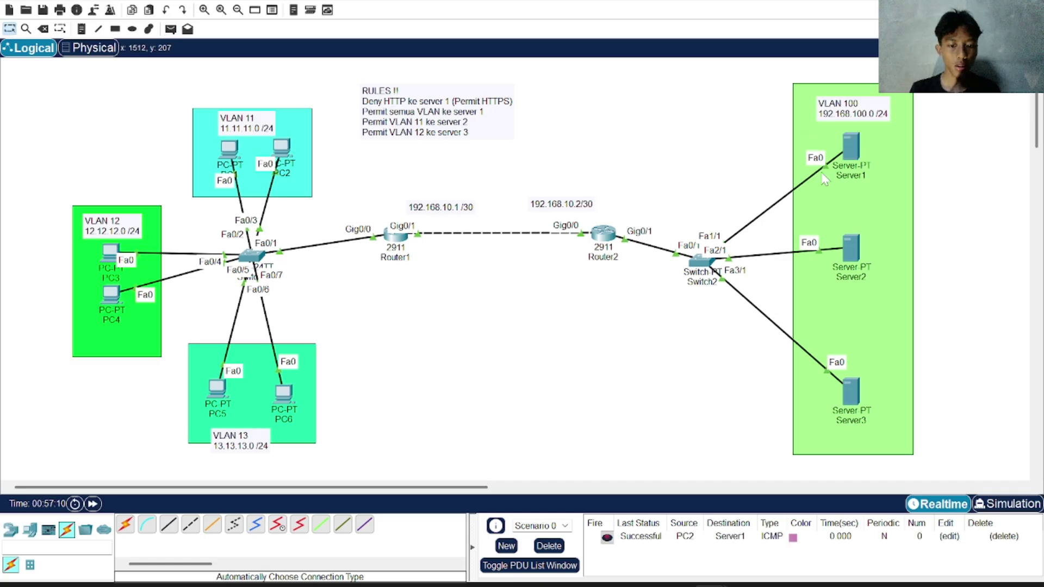
- Test access to Server1 from the other VLANs by sending simple PDUs from PC3 and PC5
{"action": "left_click", "coordinate": [171, 29]}
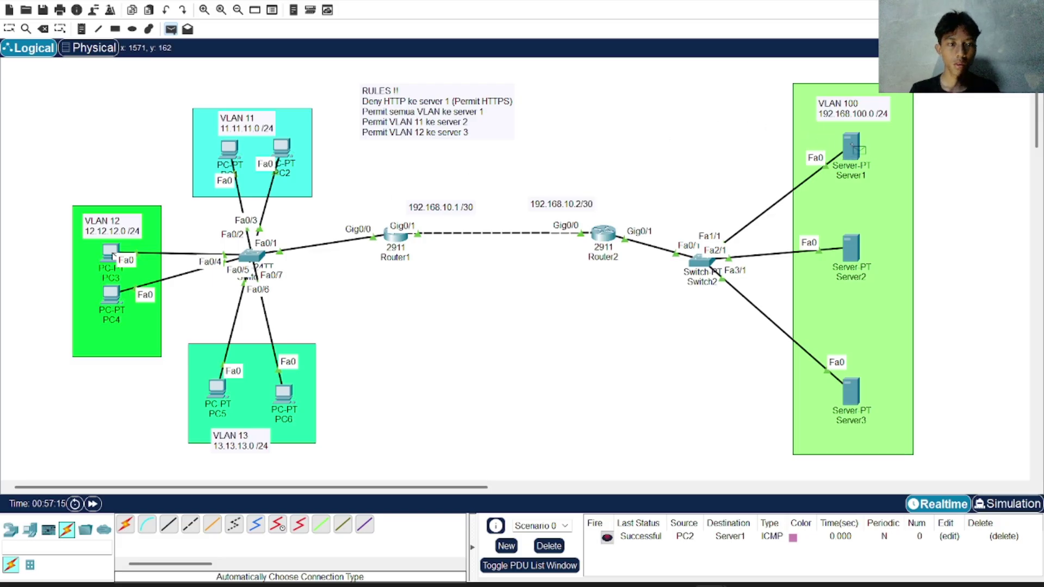
{"action": "left_click", "coordinate": [851, 144]}
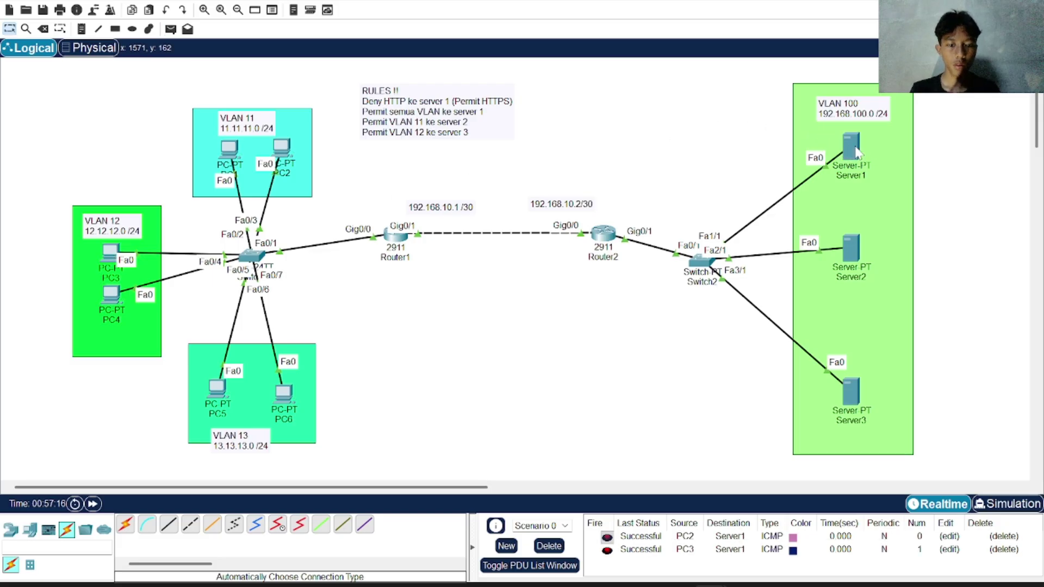
{"action": "left_click", "coordinate": [172, 29]}
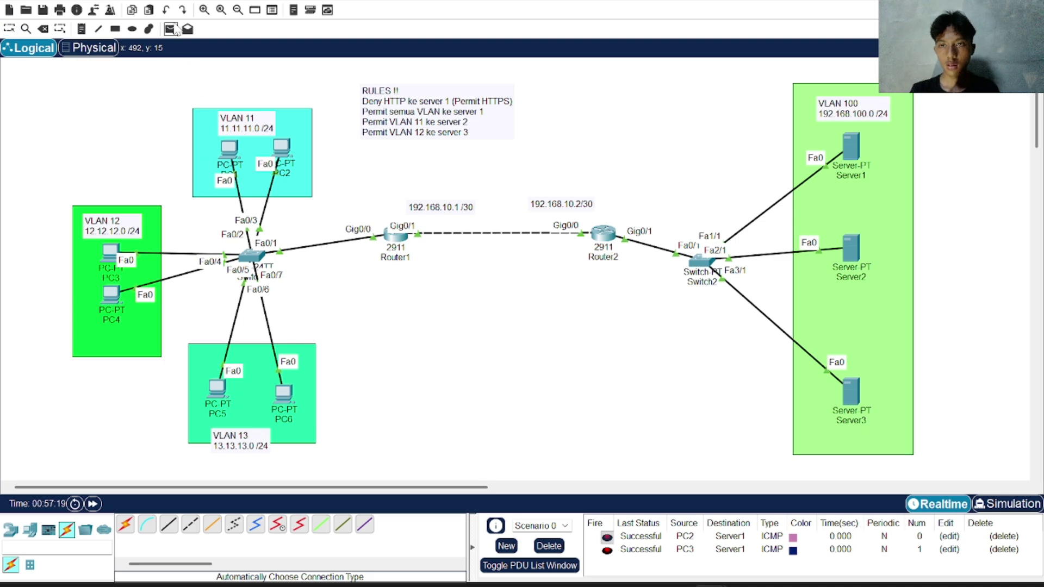
{"action": "left_click", "coordinate": [222, 388]}
{"action": "left_click", "coordinate": [851, 145]}
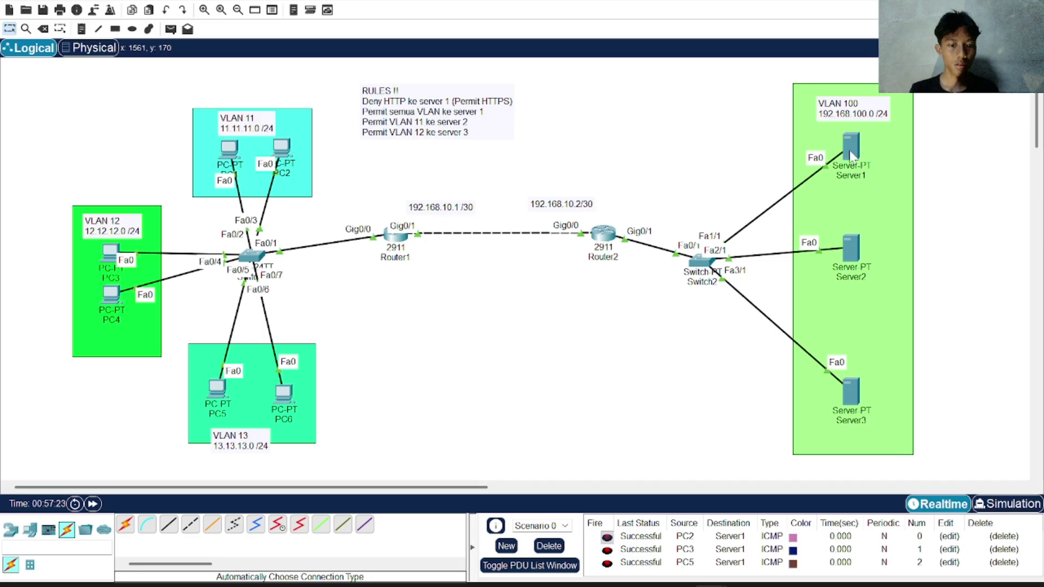
- Clear the PDU list and send a simple PDU from PC1 in VLAN 11 to Server2
{"action": "left_click", "coordinate": [172, 29]}
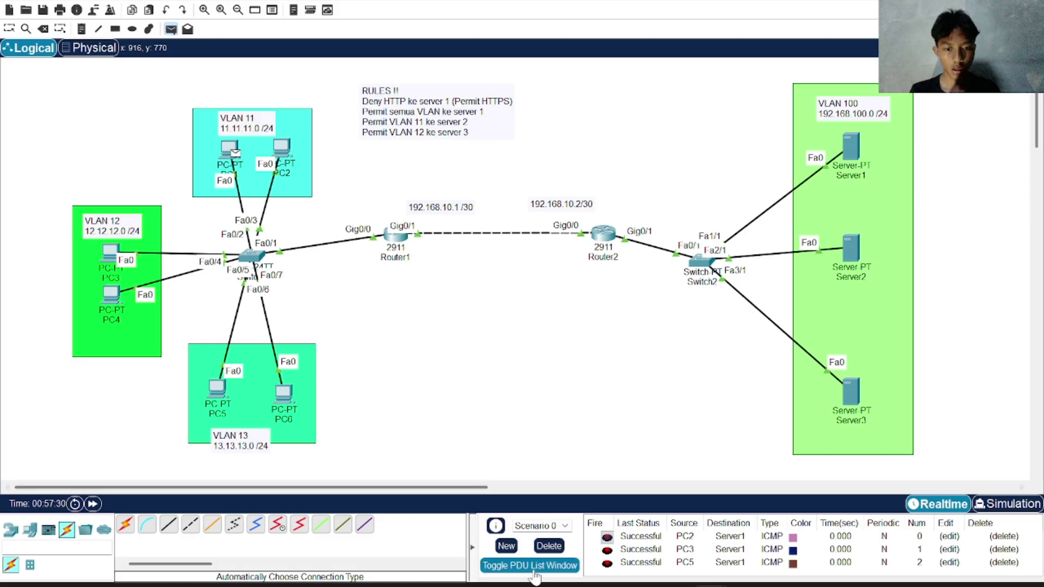
{"action": "left_click", "coordinate": [539, 548]}
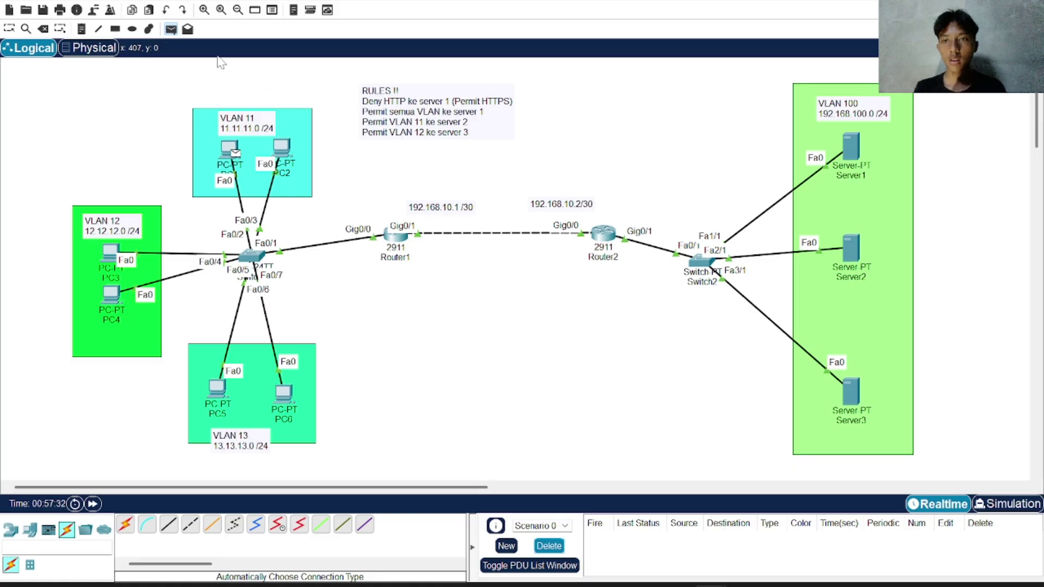
{"action": "left_click", "coordinate": [856, 254]}
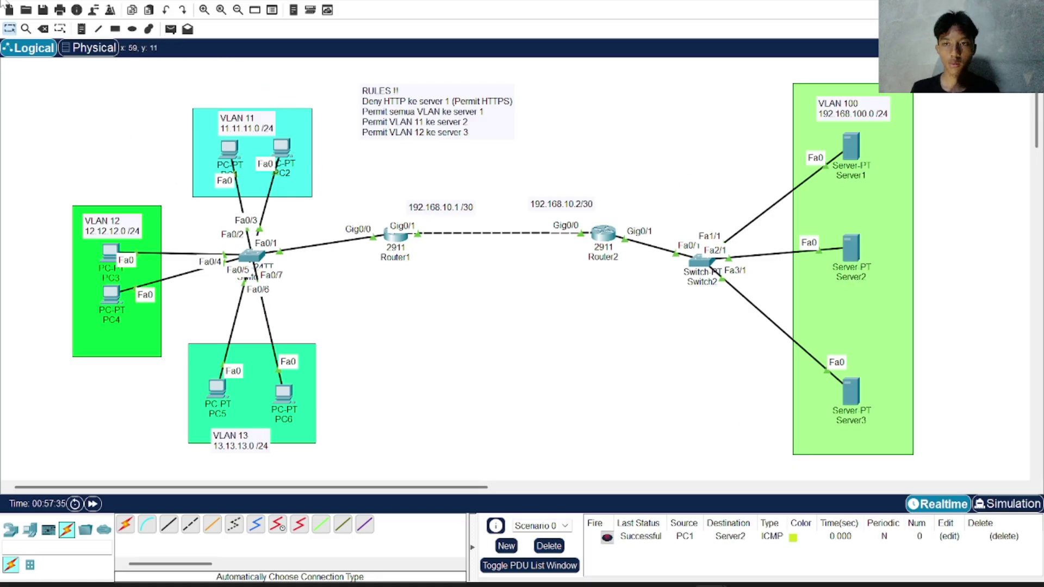
- Send a simple PDU from PC3 in VLAN 12 to Server2 and fire it a second time
{"action": "left_click", "coordinate": [170, 29]}
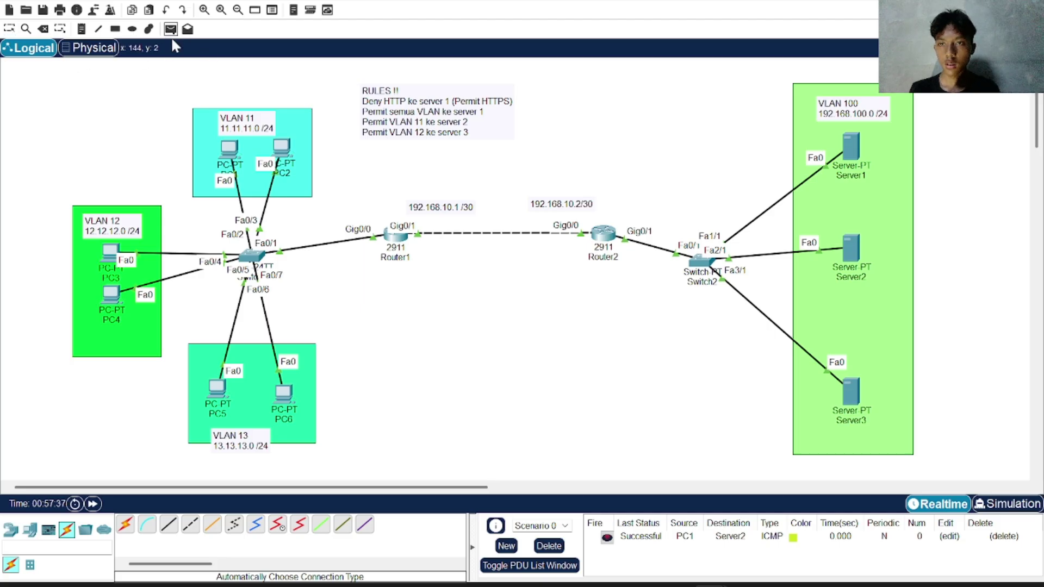
{"action": "left_click", "coordinate": [111, 247]}
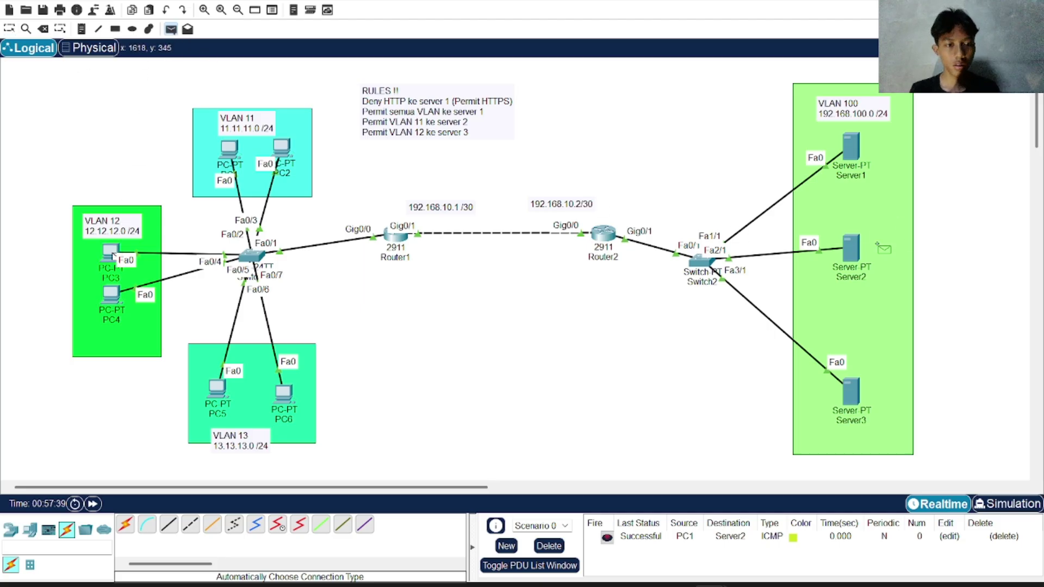
{"action": "left_click", "coordinate": [854, 249]}
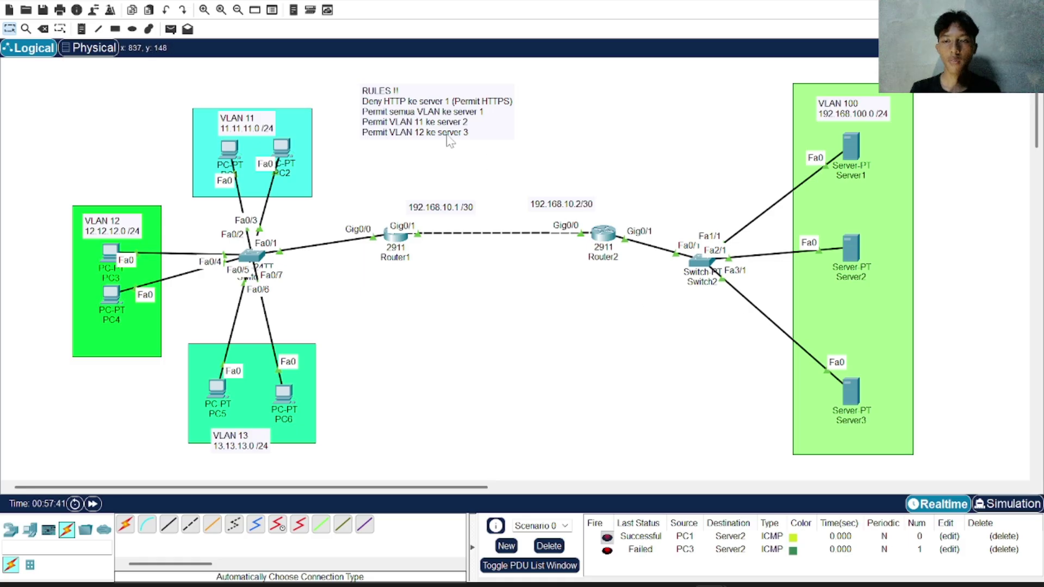
{"action": "left_click", "coordinate": [607, 551]}
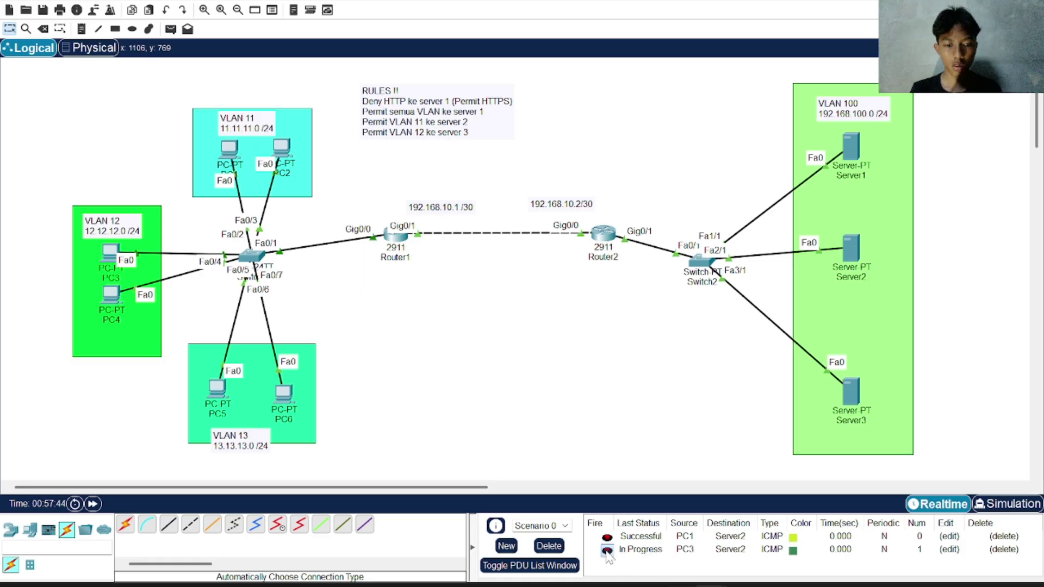
- Send a simple PDU from PC6 in VLAN 13 to Server2
{"action": "left_click", "coordinate": [170, 29]}
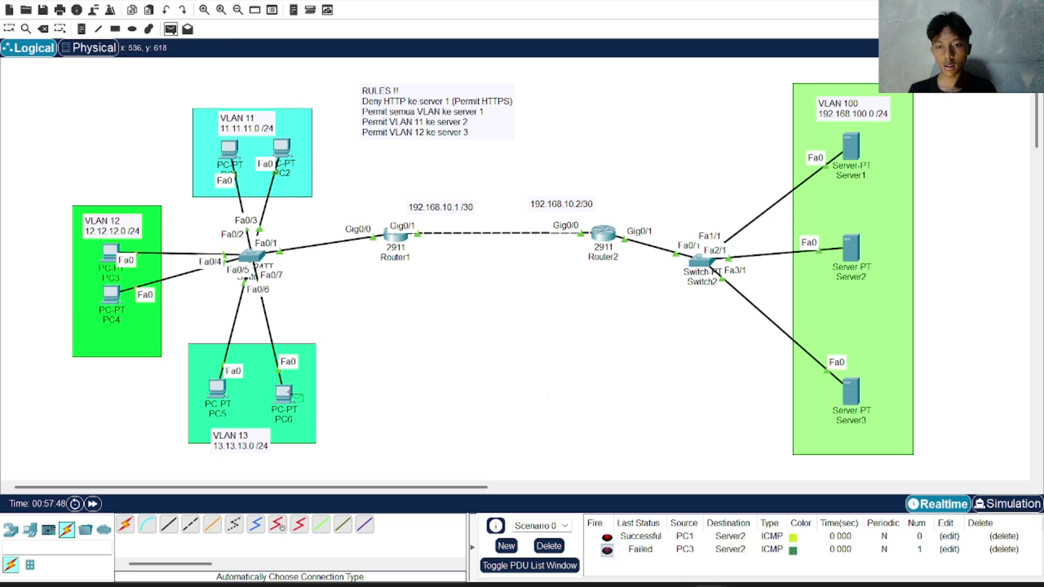
{"action": "left_click", "coordinate": [284, 393]}
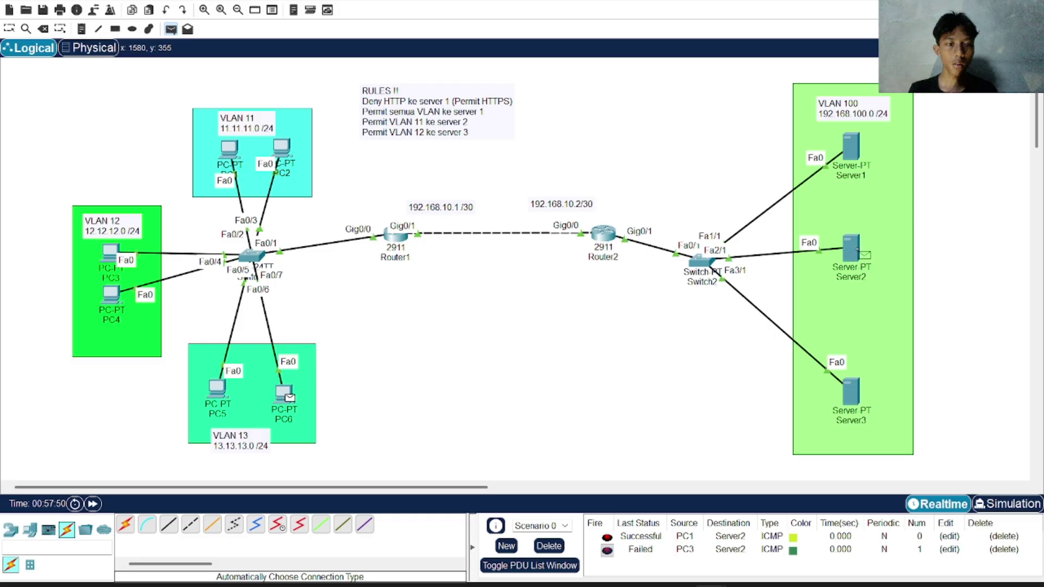
{"action": "left_click", "coordinate": [858, 251]}
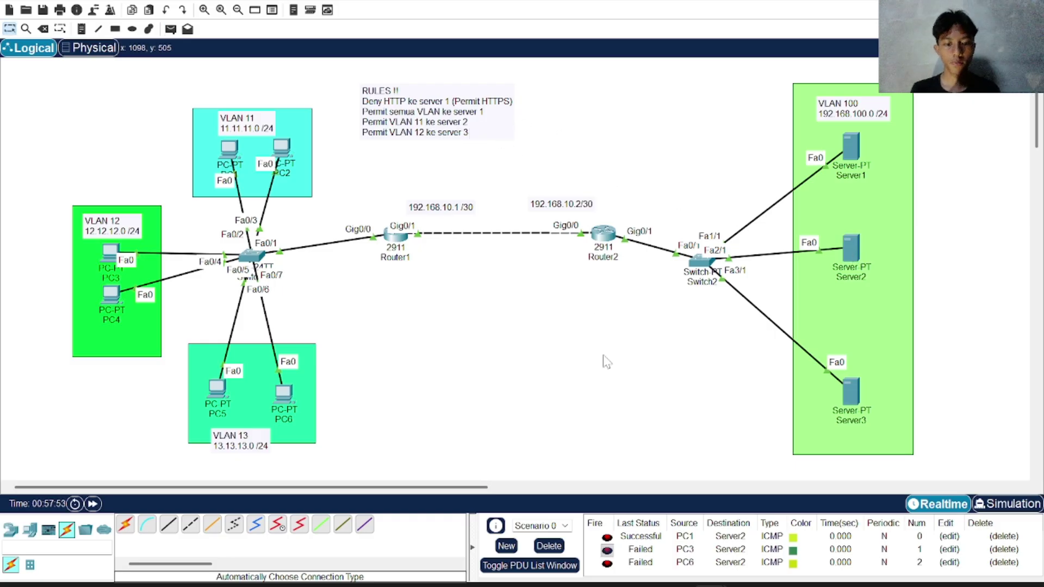
- Clear the PDU list and send a simple PDU from PC3 in VLAN 12 to Server3
{"action": "left_click", "coordinate": [546, 546]}
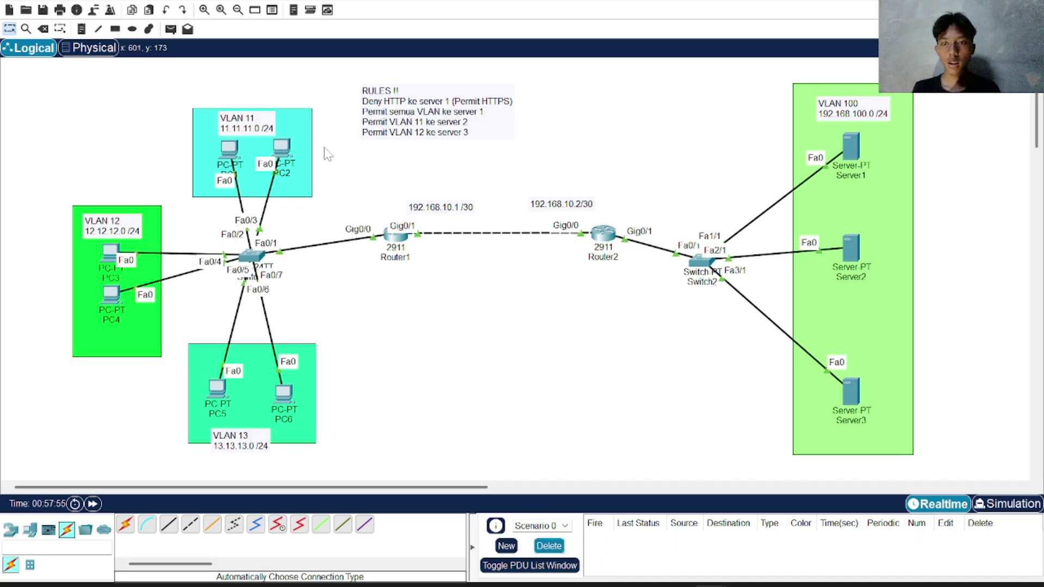
{"action": "left_click", "coordinate": [171, 30]}
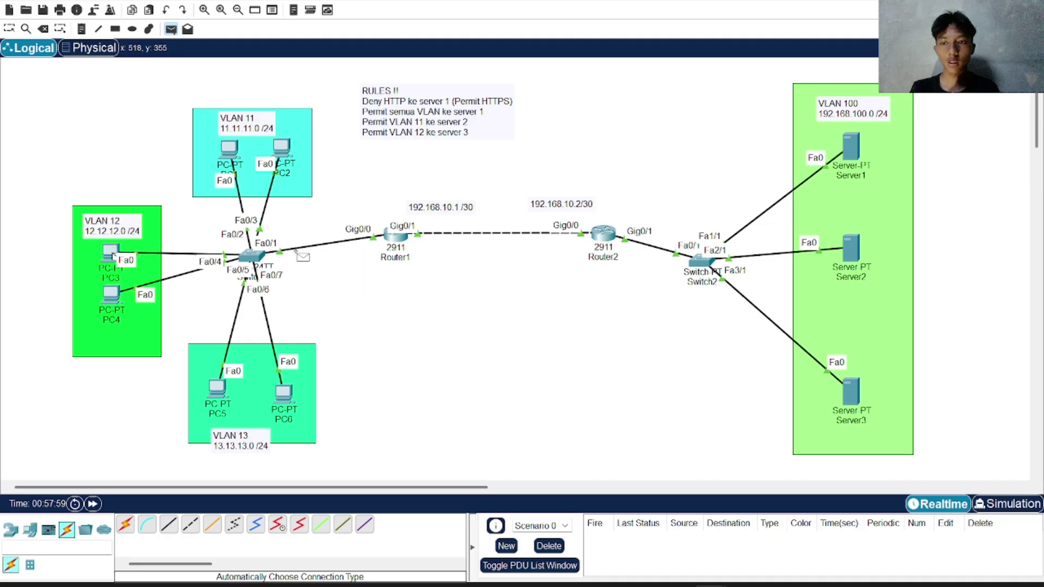
{"action": "left_click", "coordinate": [111, 252]}
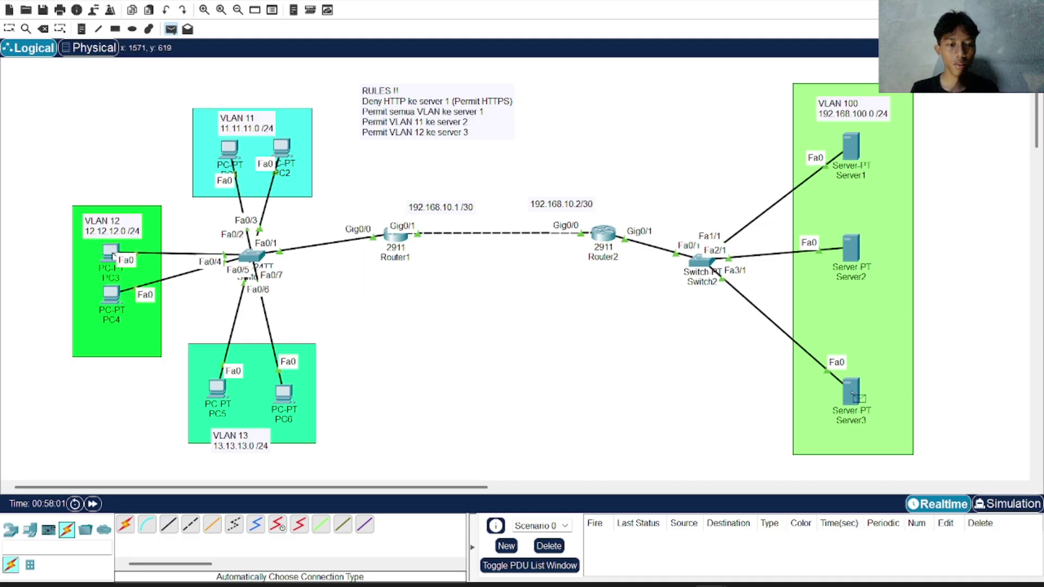
{"action": "left_click", "coordinate": [854, 394]}
- Send a simple PDU from PC1 in VLAN 11 to Server3
{"action": "left_click", "coordinate": [170, 29]}
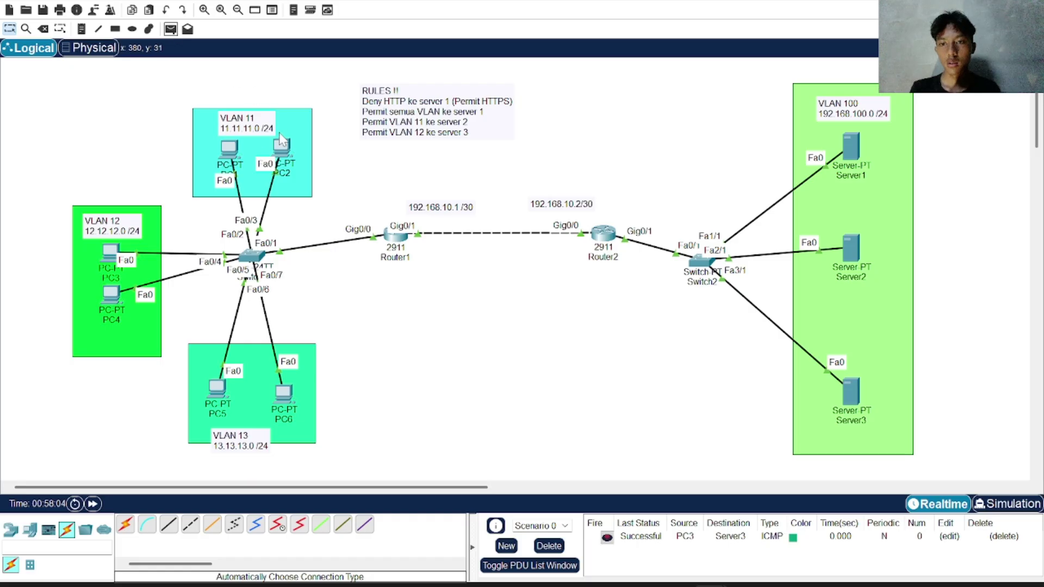
{"action": "left_click", "coordinate": [172, 30]}
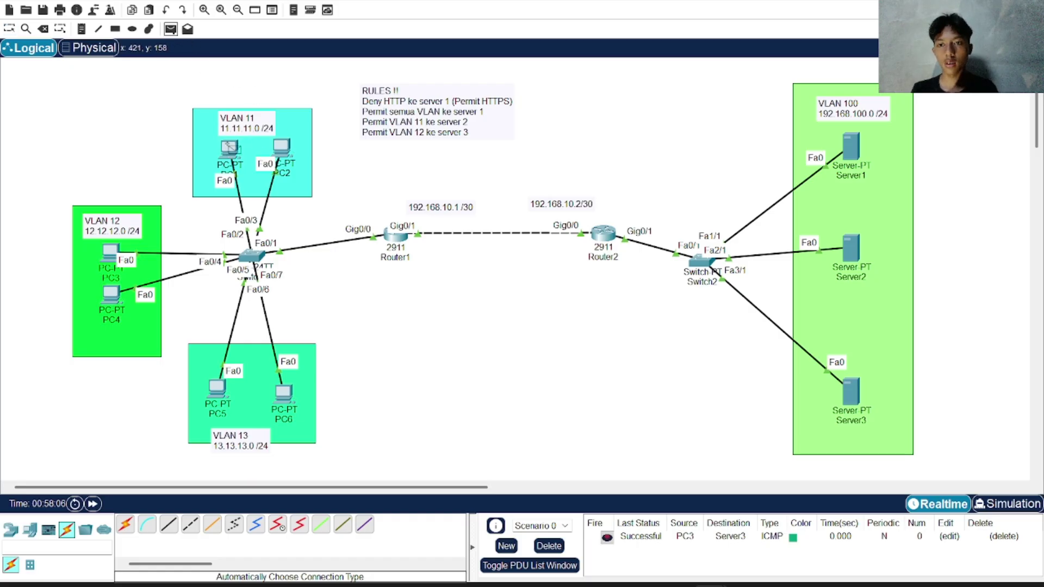
{"action": "left_click", "coordinate": [238, 156]}
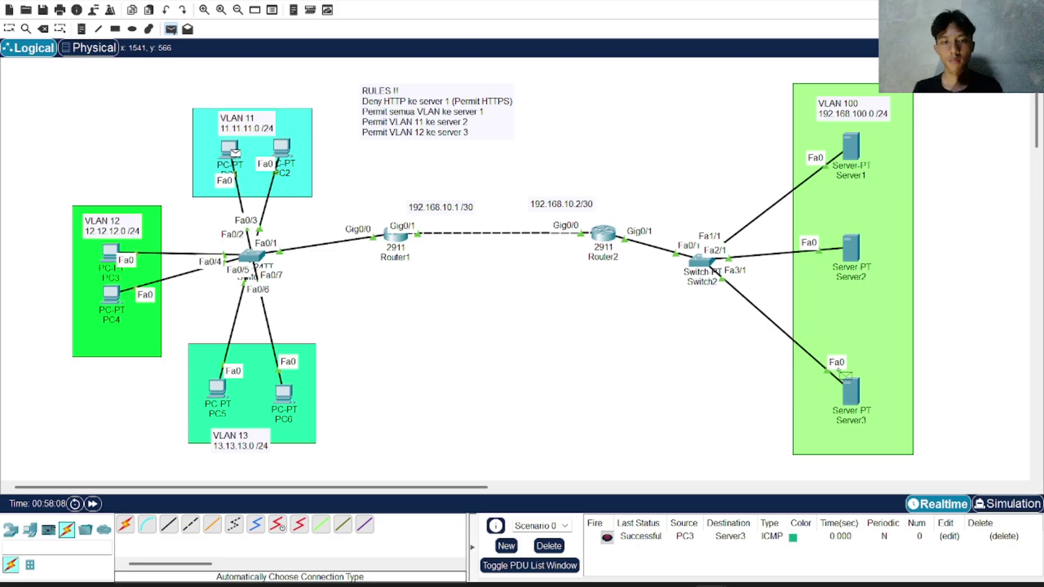
{"action": "left_click", "coordinate": [854, 399]}
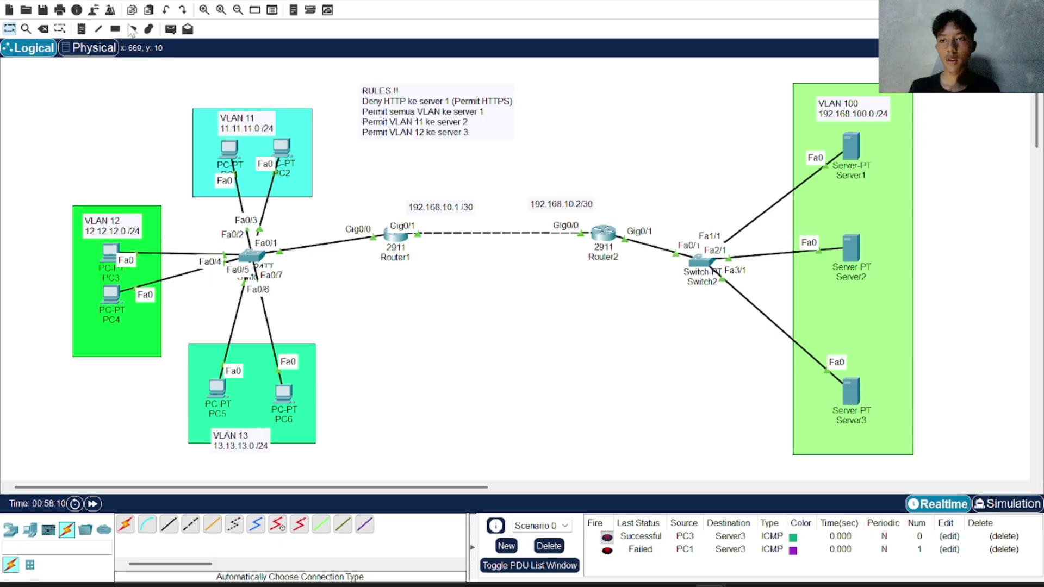
- Send a simple PDU from PC5 in VLAN 13 to Server3, and clear the PDU list
{"action": "left_click", "coordinate": [170, 29]}
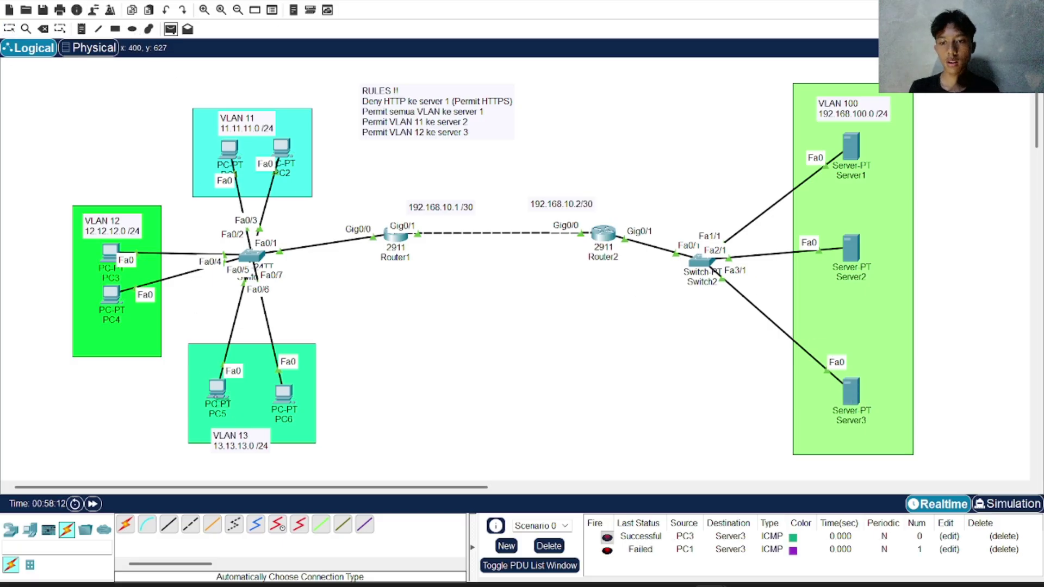
{"action": "left_click", "coordinate": [219, 390]}
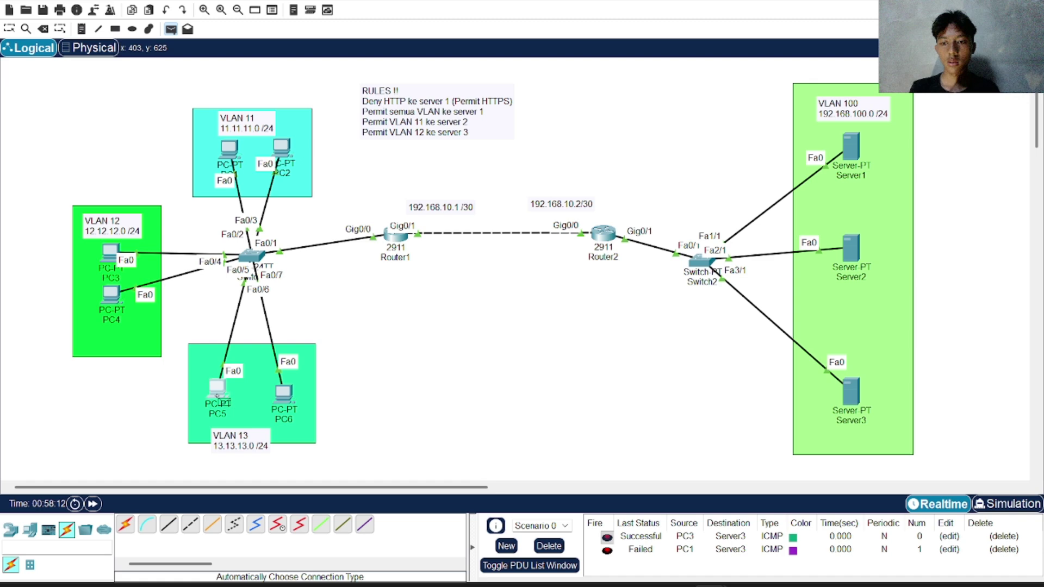
{"action": "left_click", "coordinate": [861, 394]}
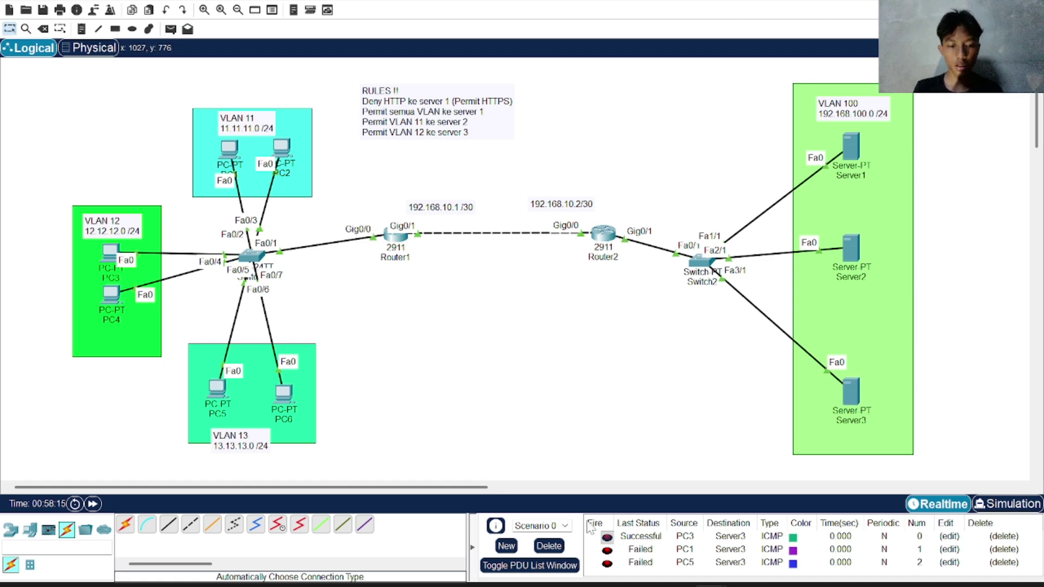
{"action": "left_click", "coordinate": [548, 546]}
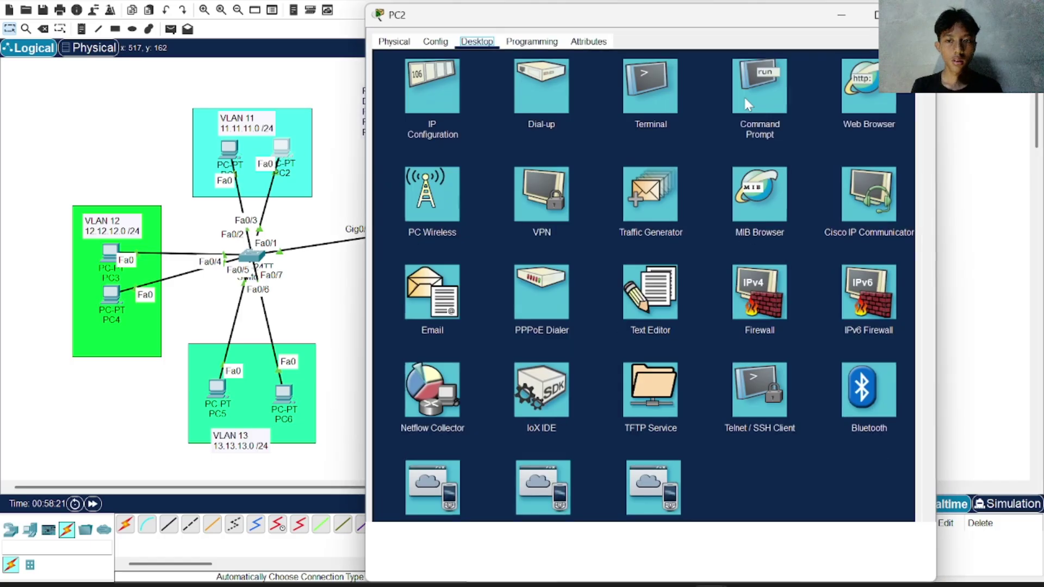
- Request 192.168.100.2 over HTTP in PC2's web browser
{"action": "left_click", "coordinate": [851, 105]}
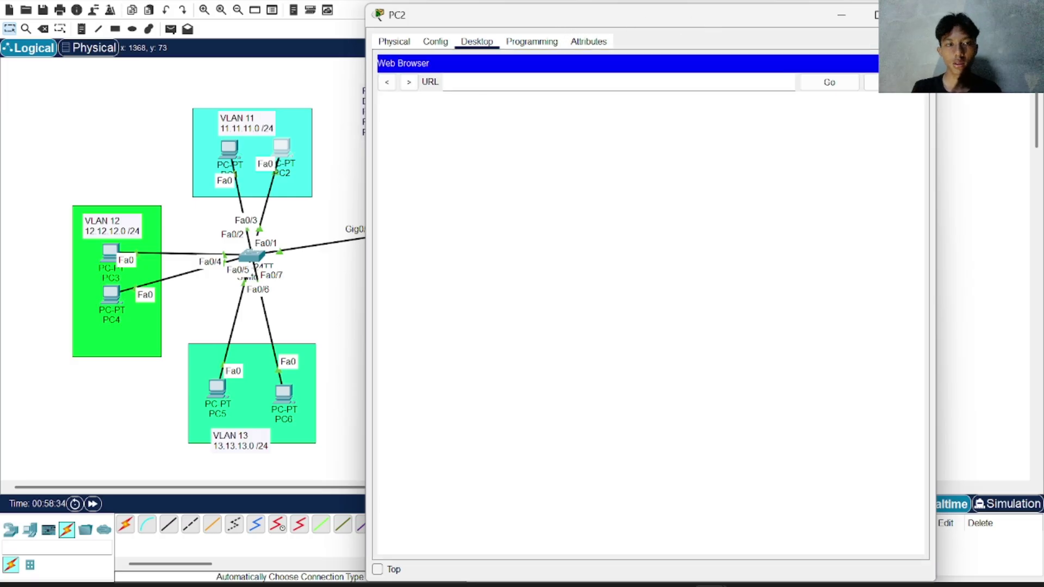
{"action": "type", "text": "192.168.100.2"}
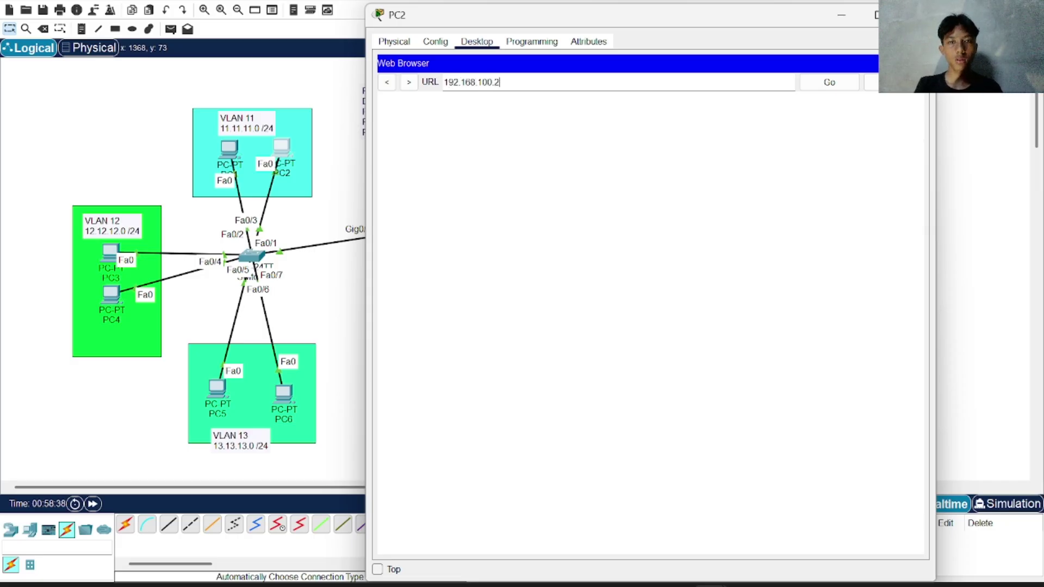
{"action": "key", "text": "Return"}
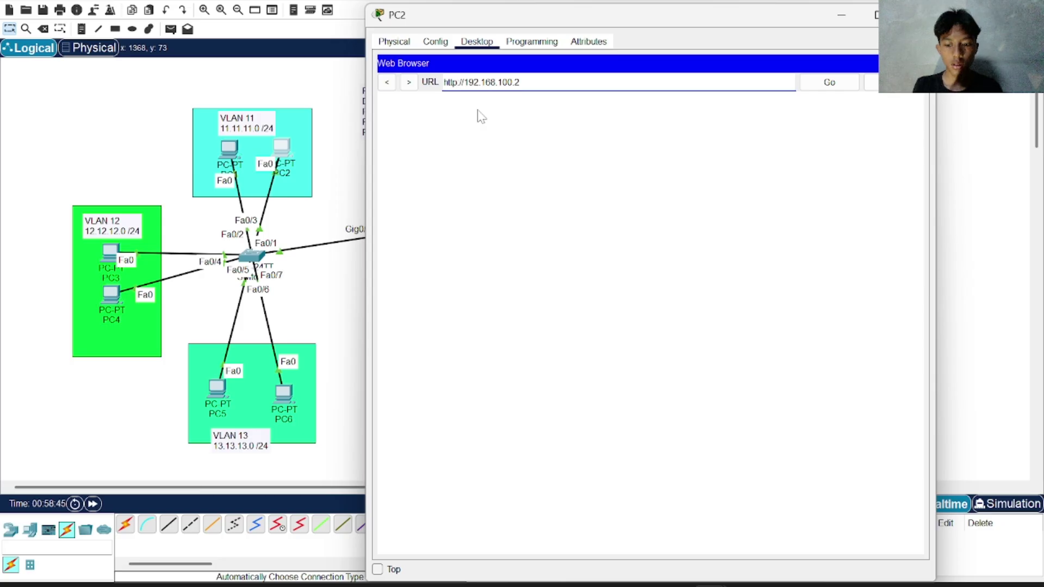
{"action": "type", "text": "s"}
{"action": "key", "text": "Return"}
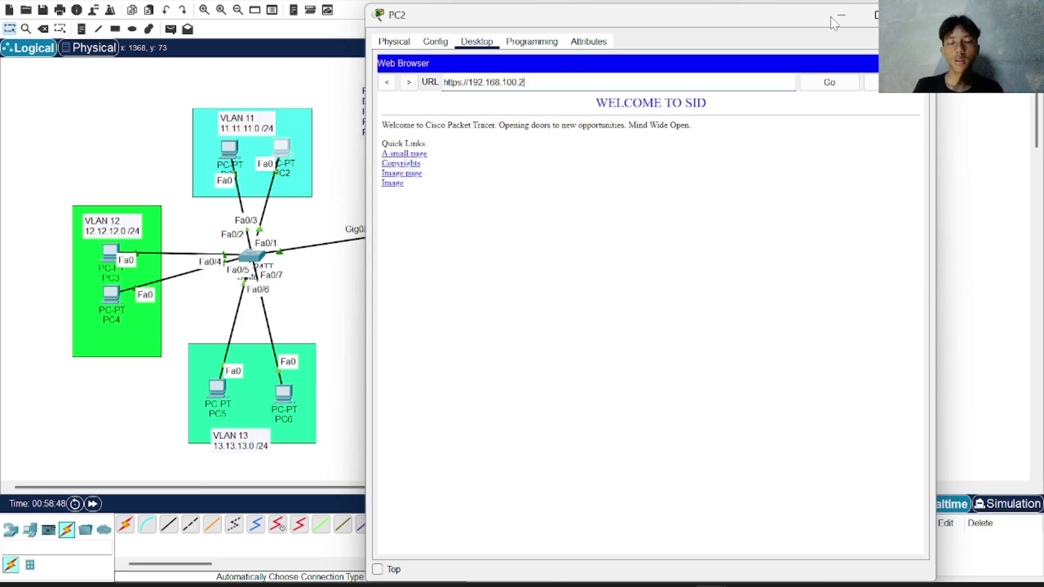
{"action": "left_click", "coordinate": [924, 15]}
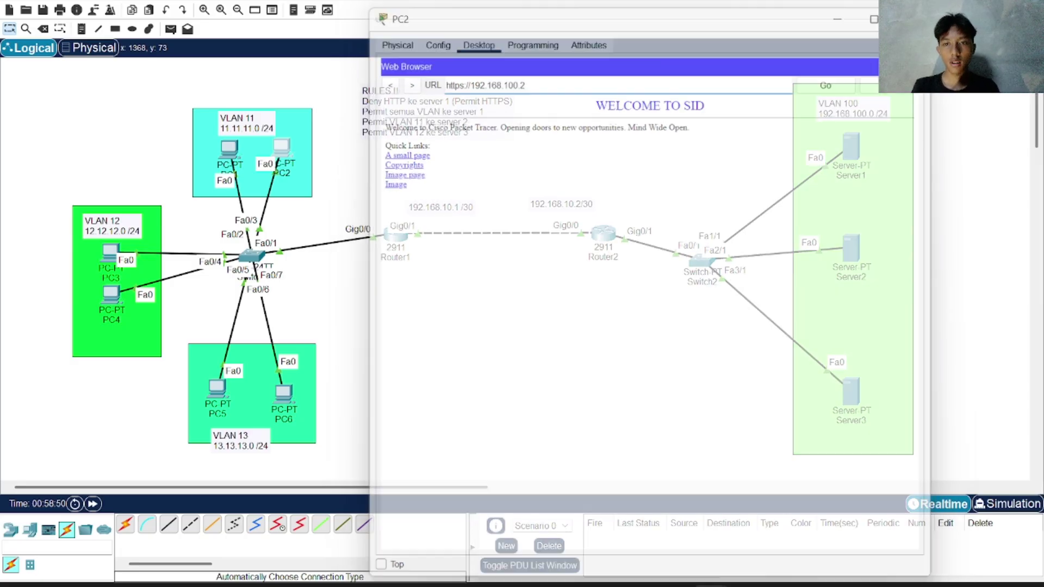
- Leave PC5's IP configuration and request 192.168.100.2 over HTTP in PC5's web browser
{"action": "left_click", "coordinate": [216, 387]}
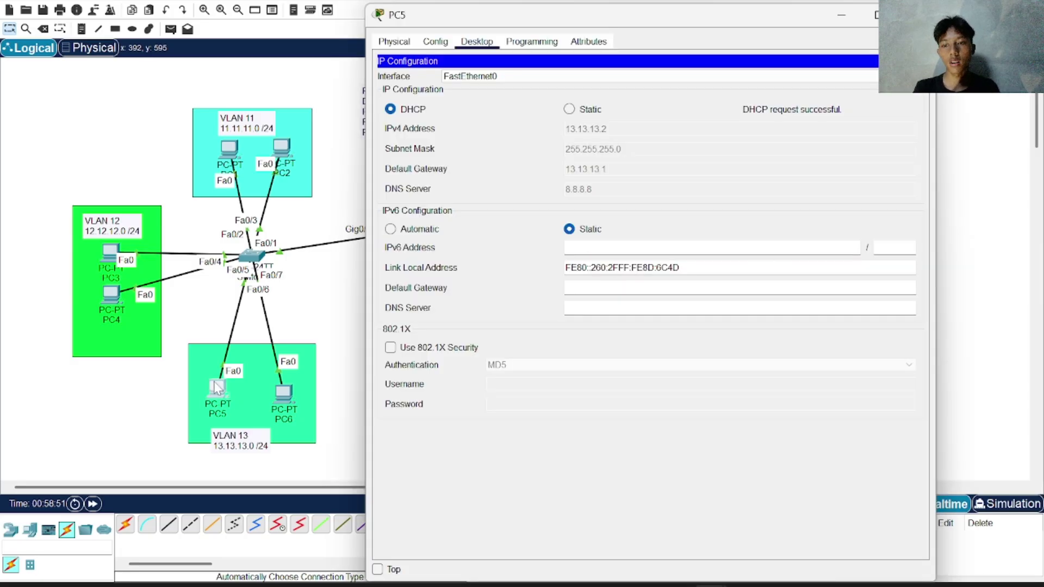
{"action": "left_click", "coordinate": [919, 61]}
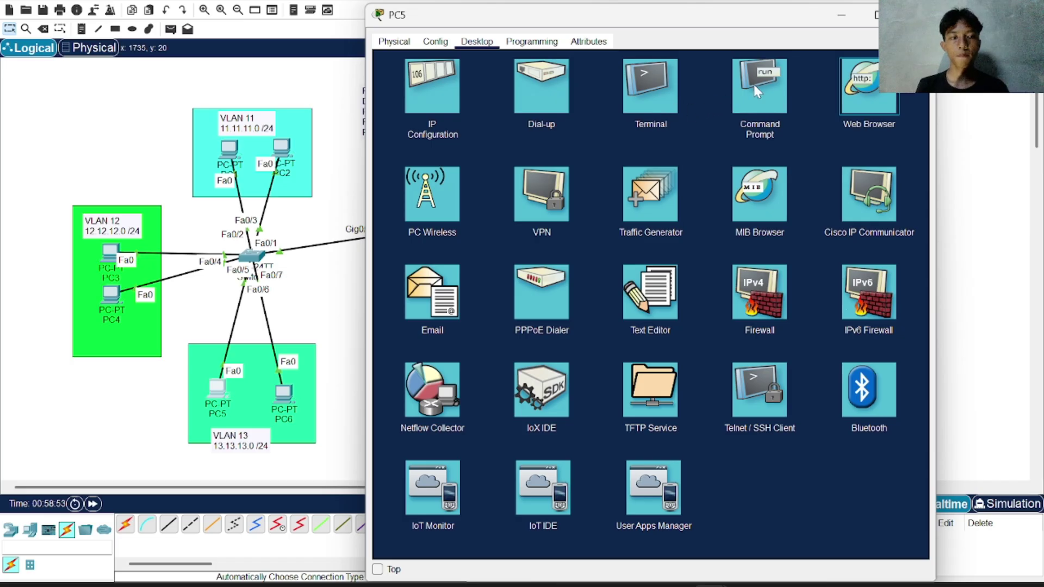
{"action": "left_click", "coordinate": [866, 87]}
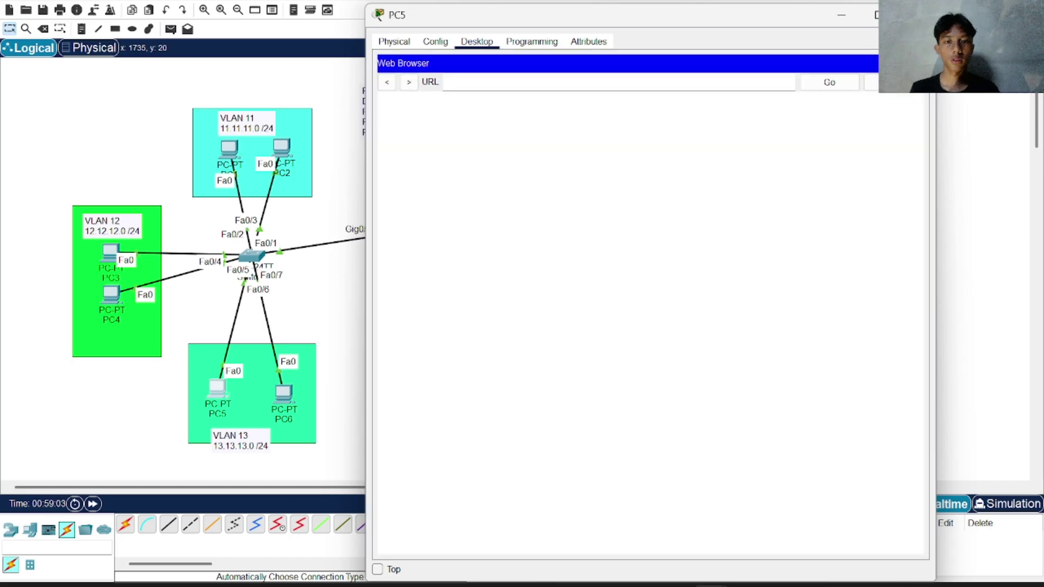
{"action": "type", "text": "192."}
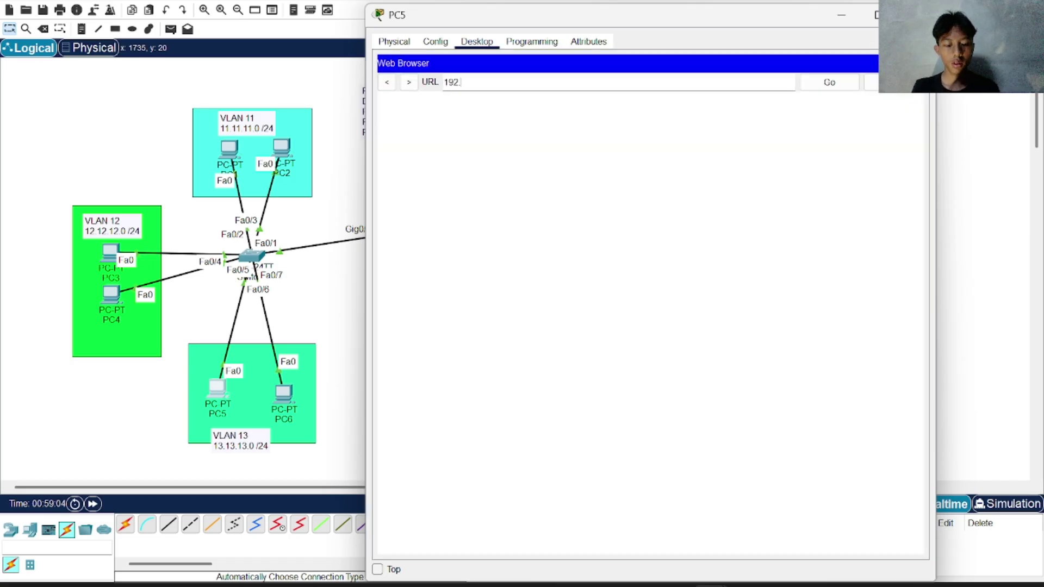
{"action": "type", "text": "168.100.2"}
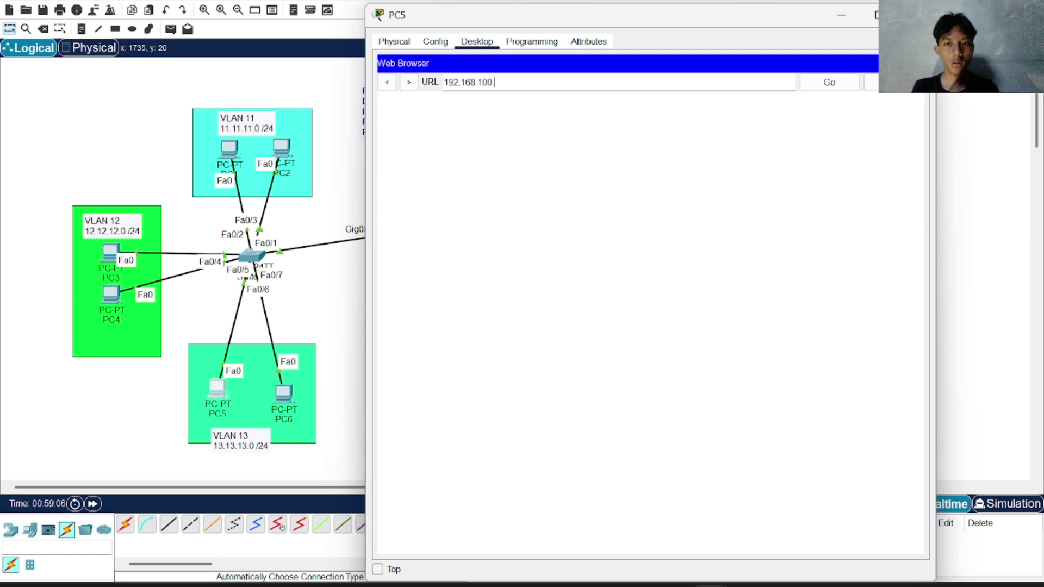
{"action": "key", "text": "Return"}
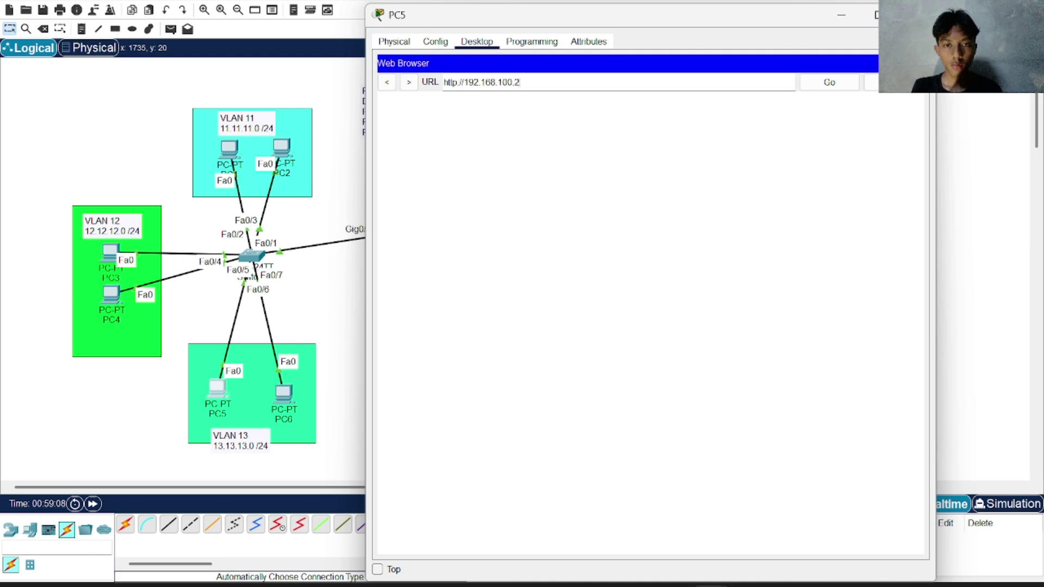
{"action": "key", "text": "Home"}
{"action": "key", "text": "Right"}
{"action": "key", "text": "Right"}
{"action": "key", "text": "Right"}
{"action": "key", "text": "Right"}
{"action": "type", "text": "s"}
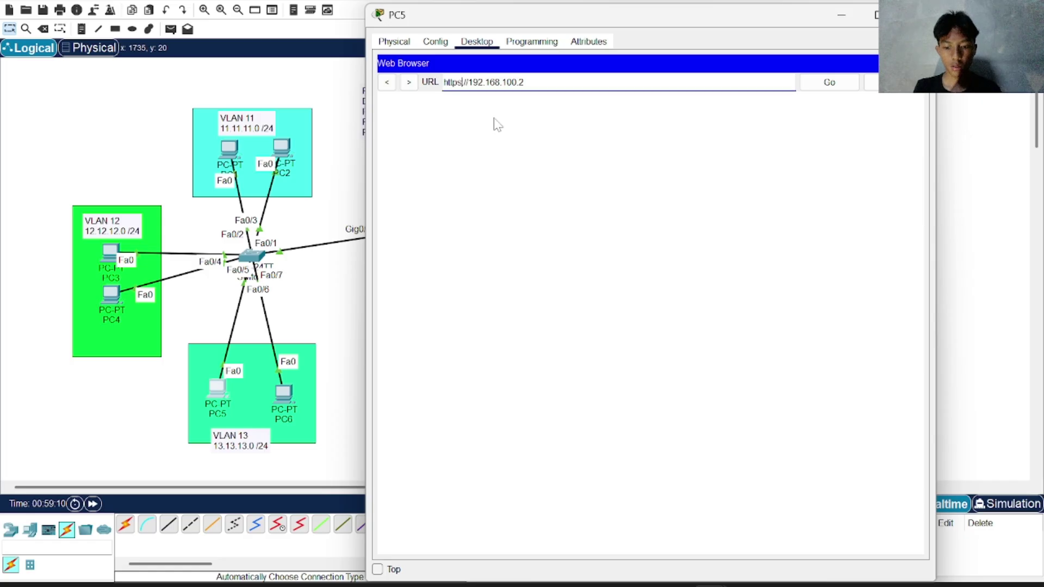
{"action": "key", "text": "Return"}
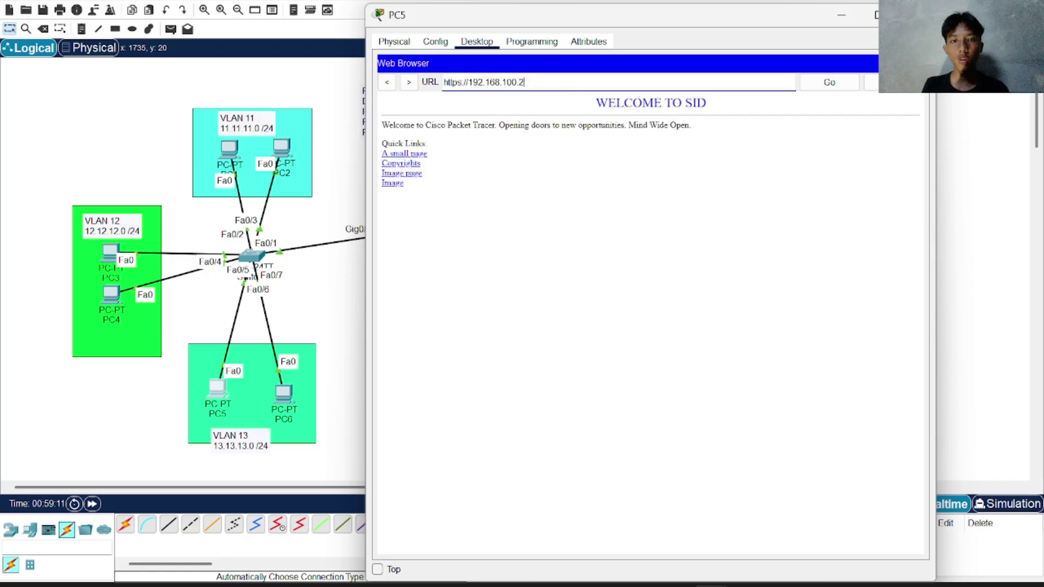